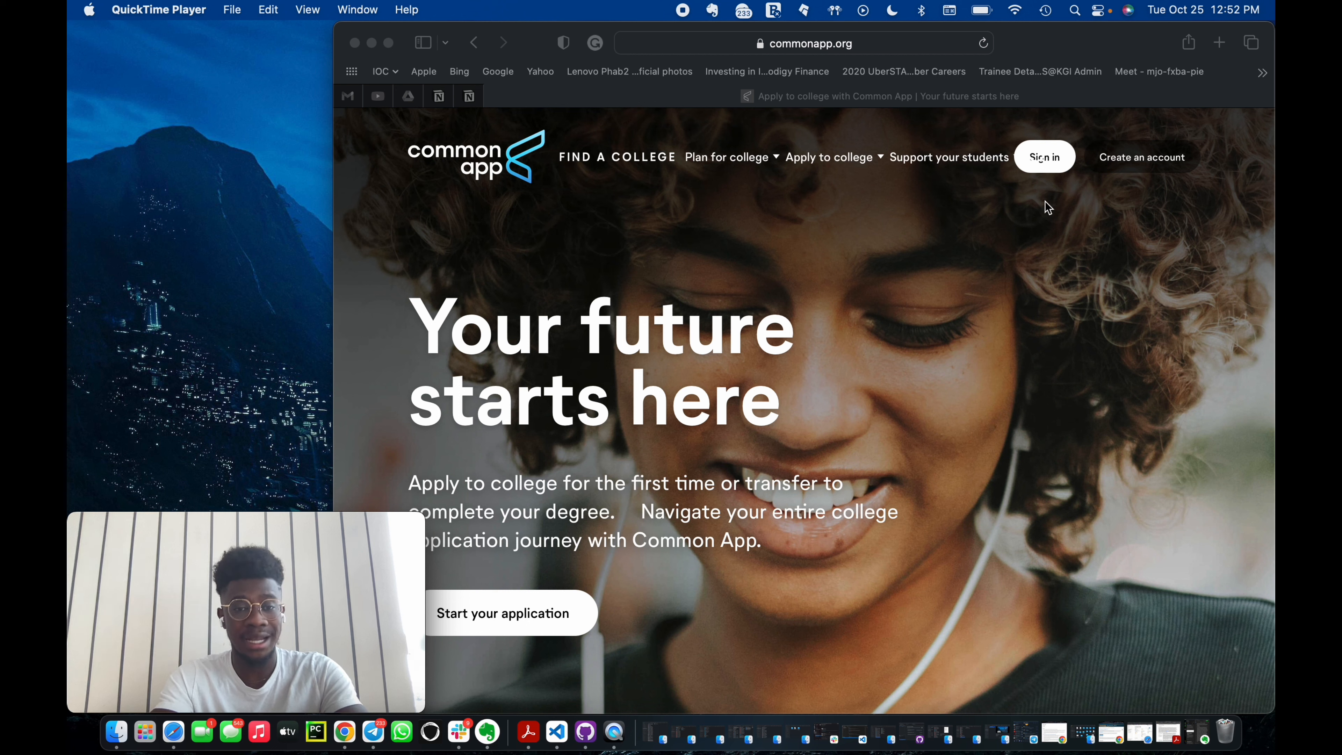
click(877, 187)
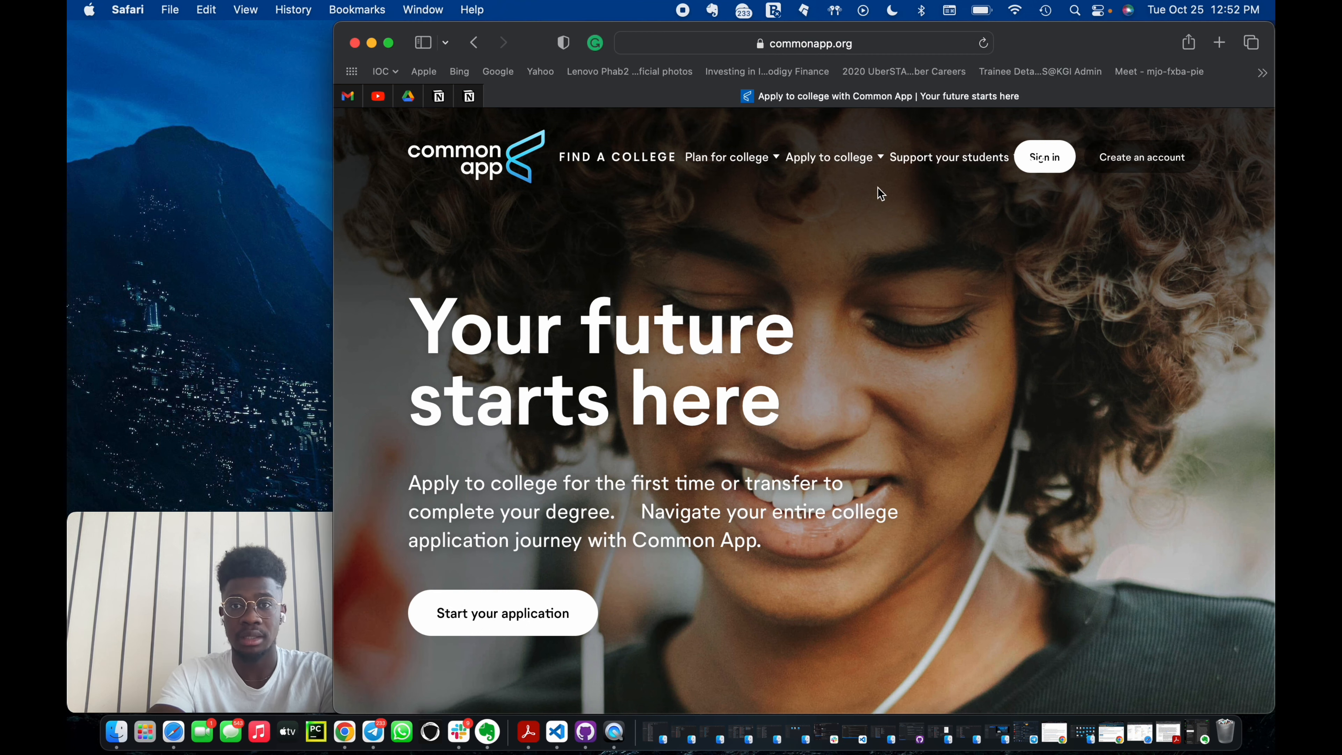
click(856, 46)
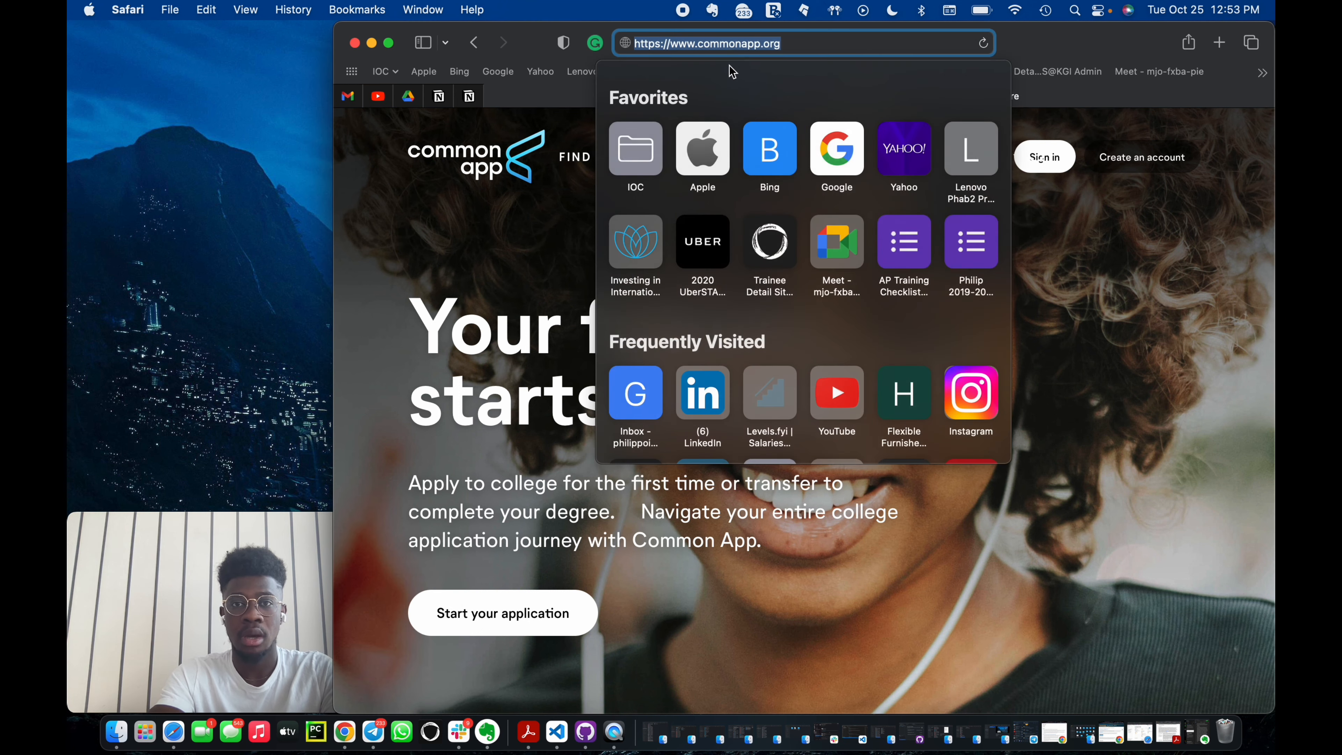
click(1072, 378)
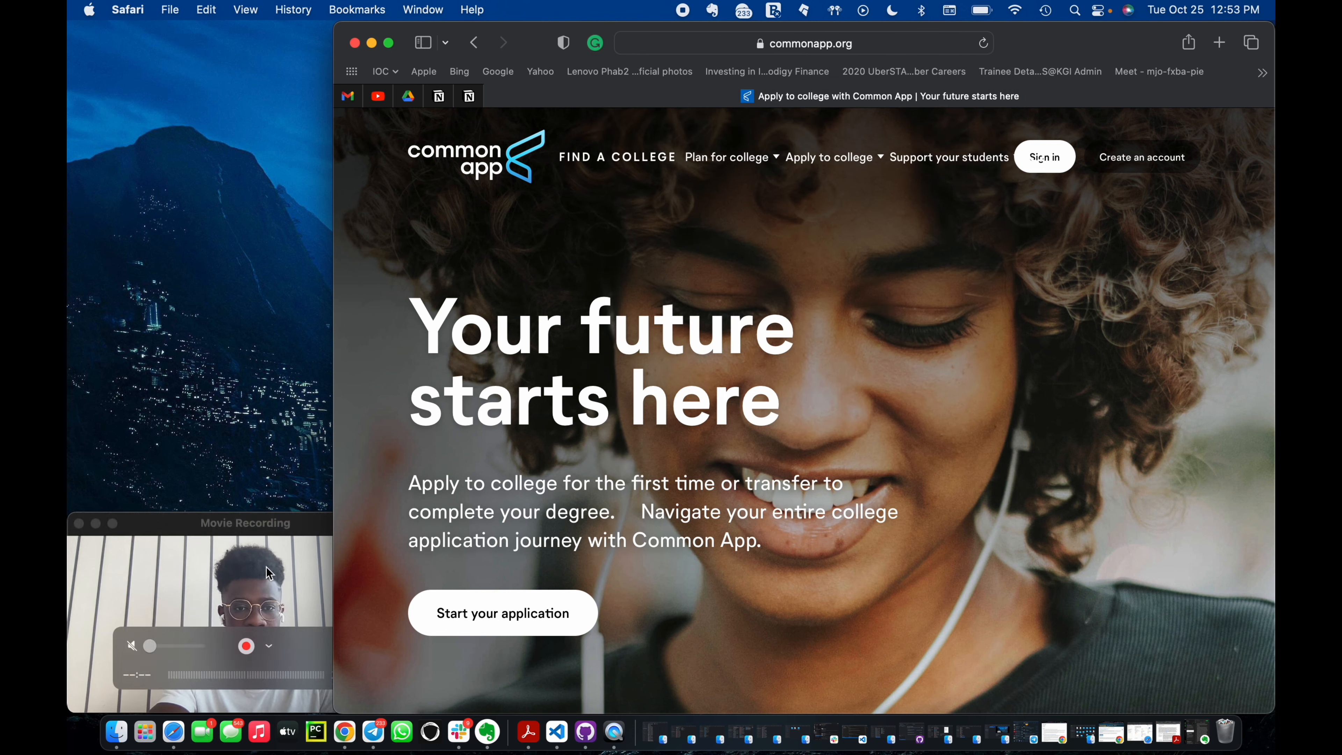
click(275, 555)
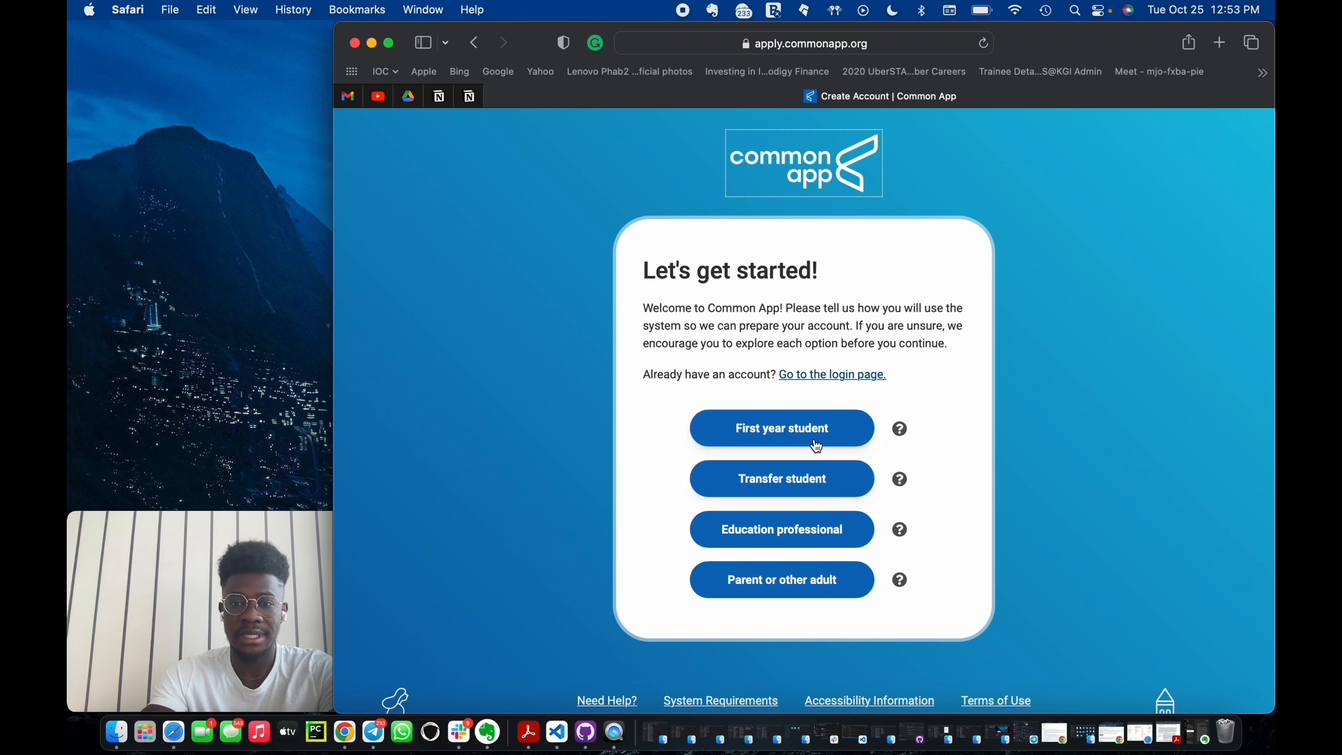
Start a first-year student account and fill in the e-mail address.
click(802, 427)
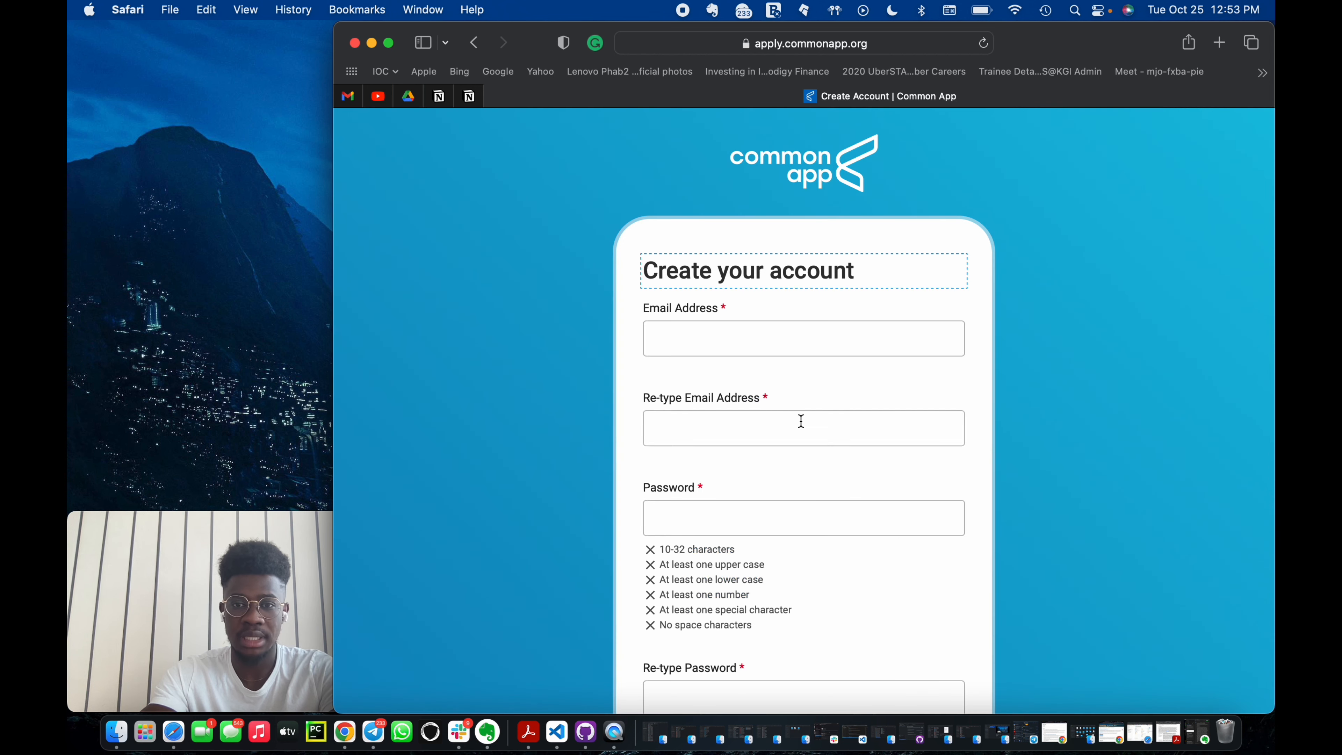
click(716, 345)
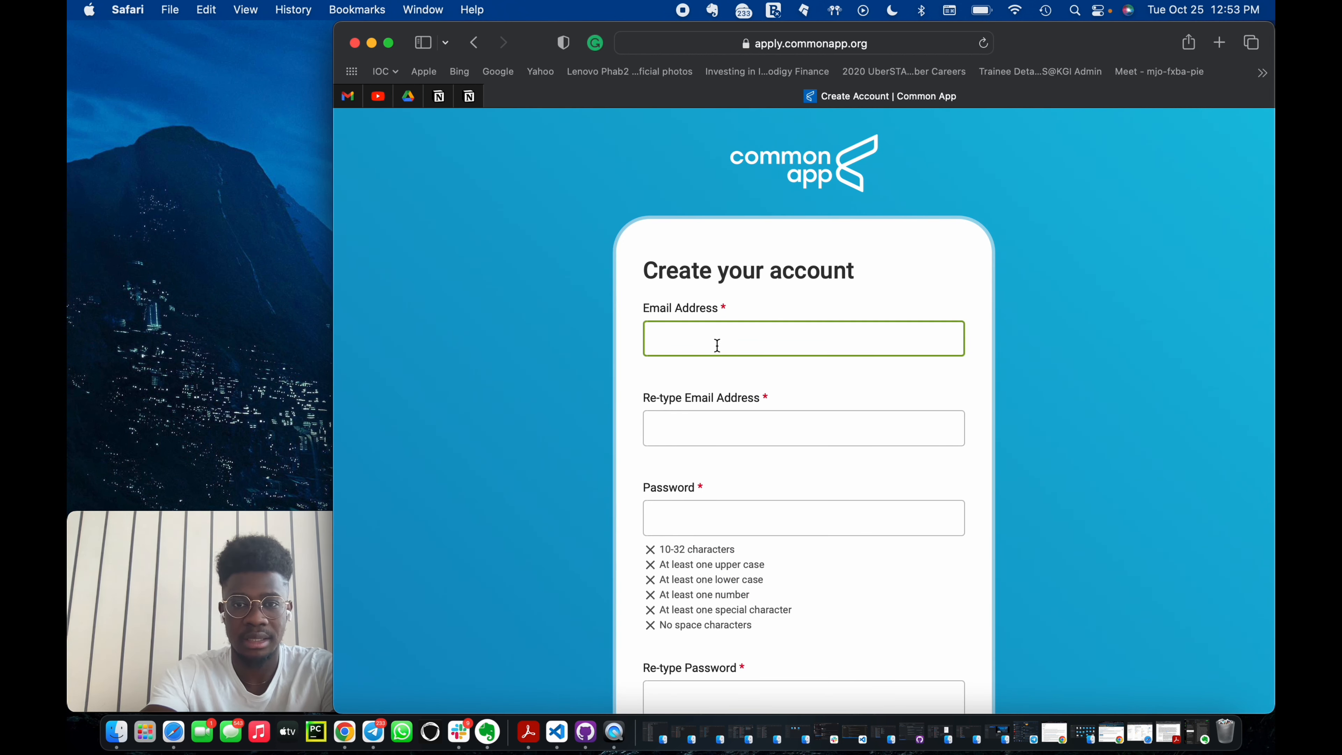
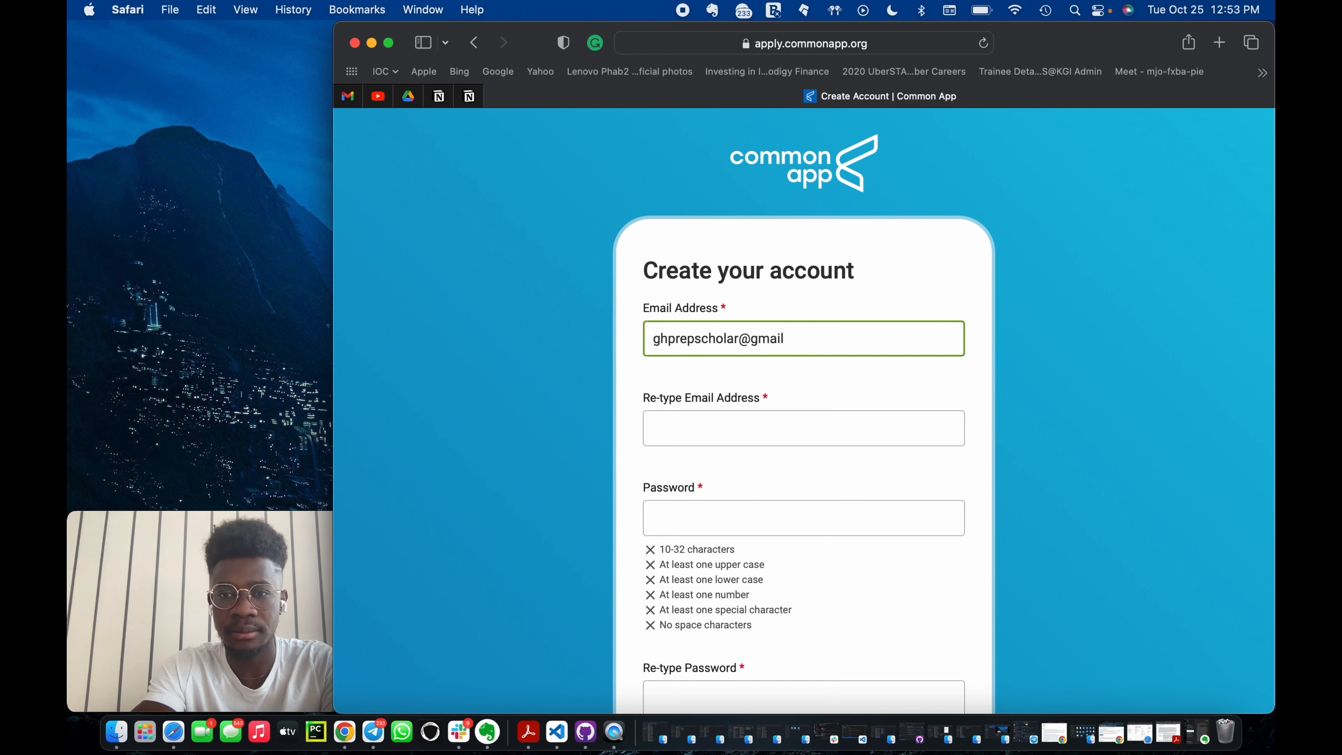
Re-enter the same e-mail address in the confirmation field.
click(708, 418)
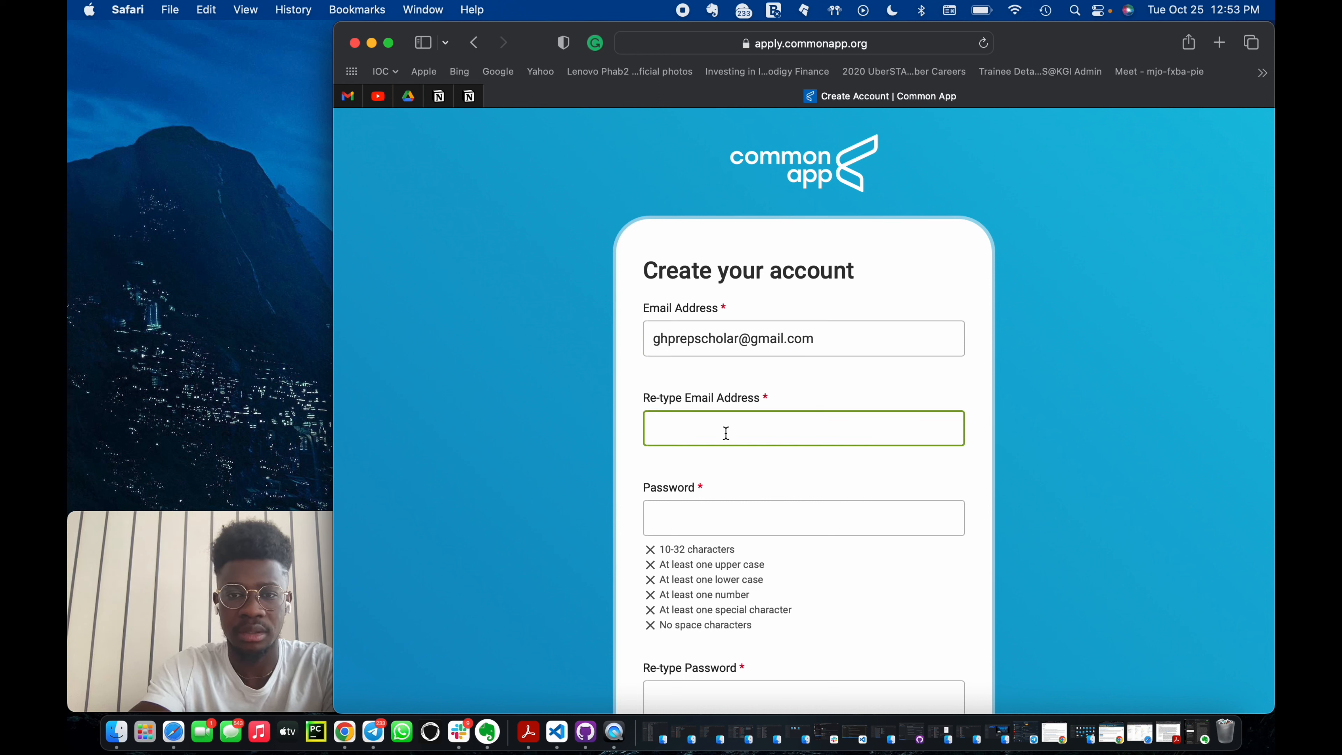
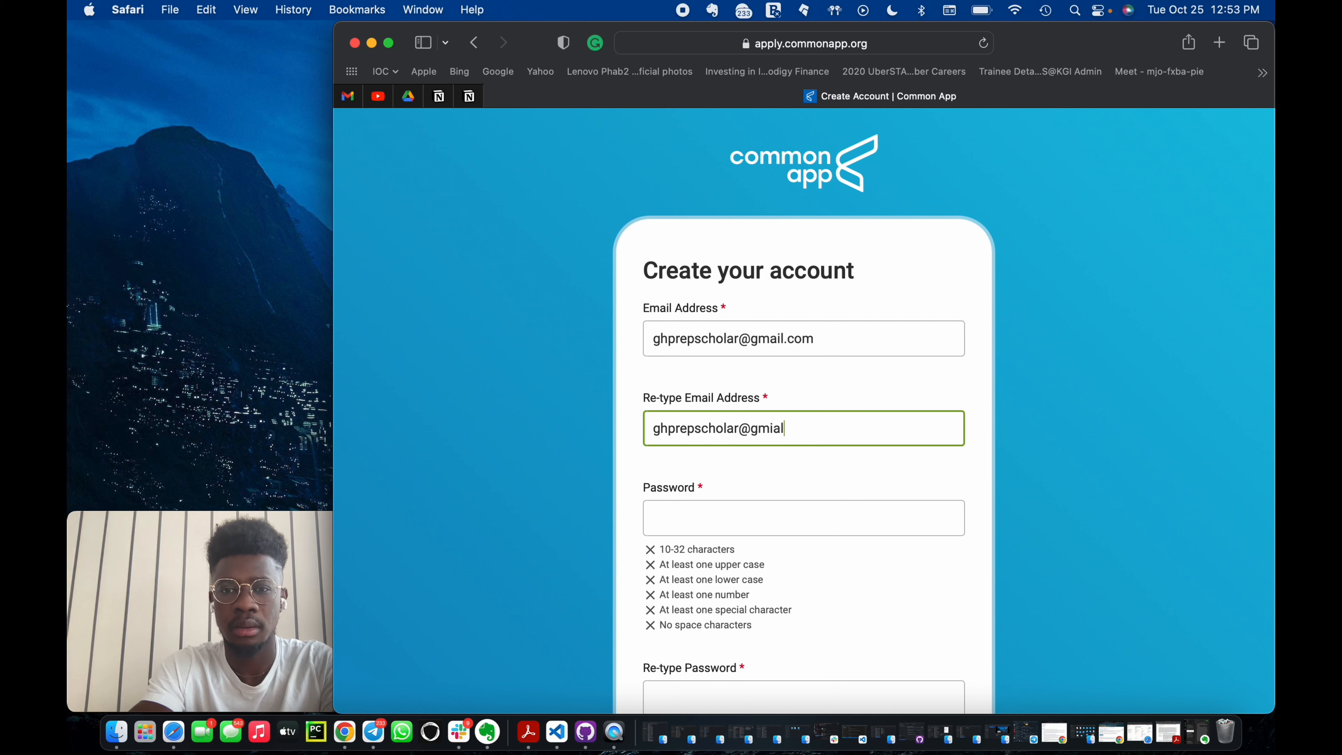
key(Tab)
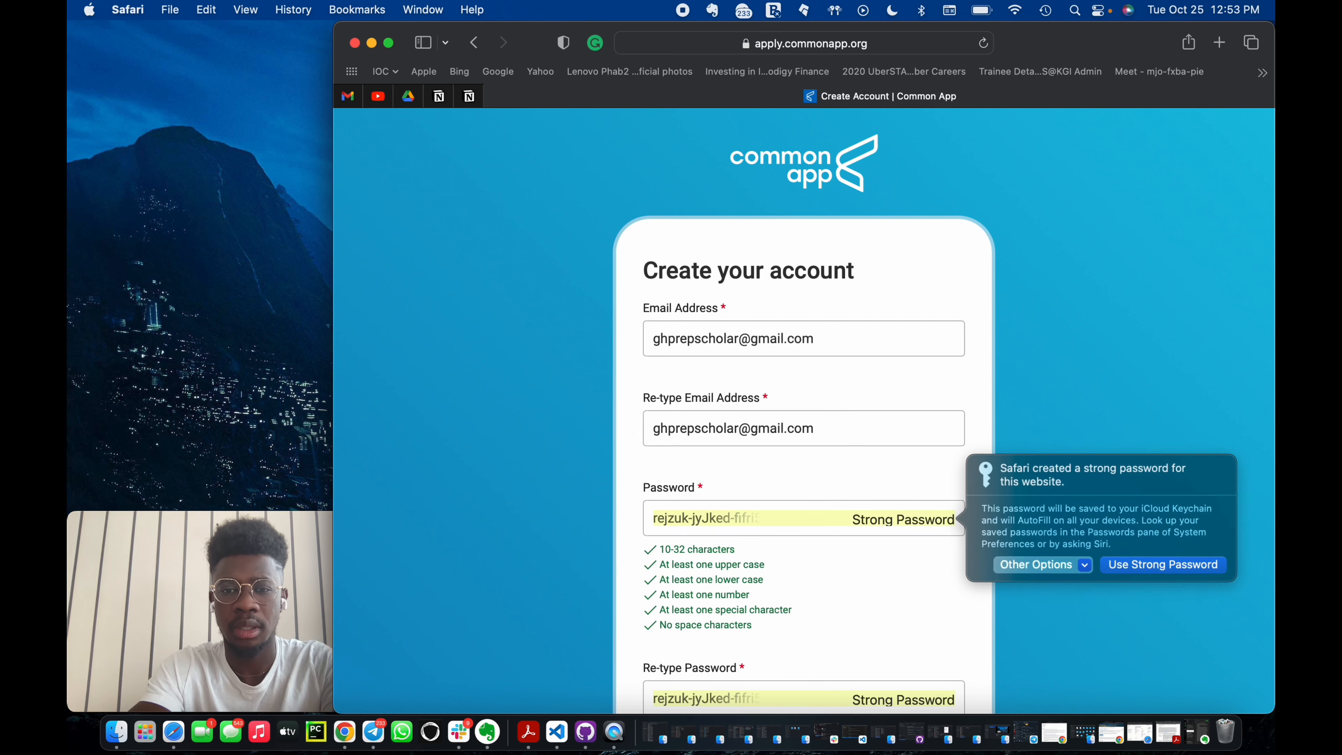
Decline the suggested strong password and type a password of your own in the password field.
click(1085, 564)
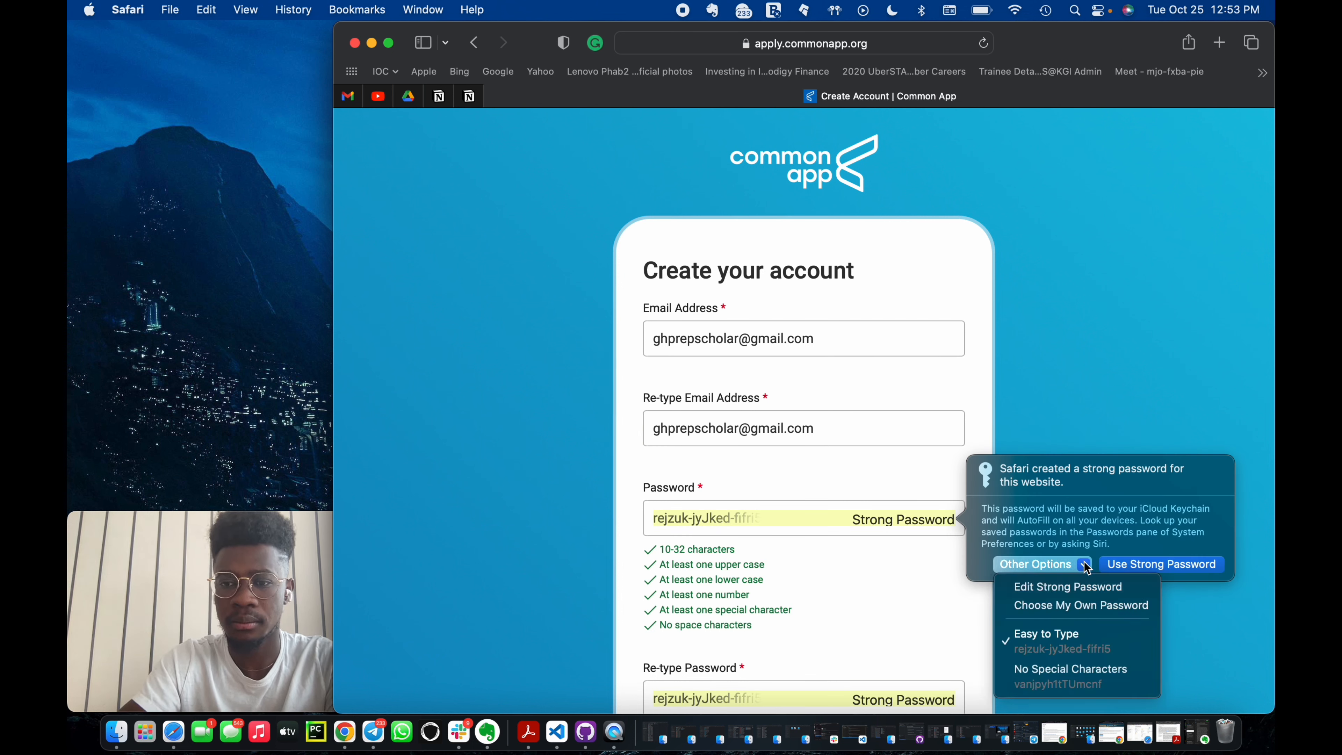
click(1068, 605)
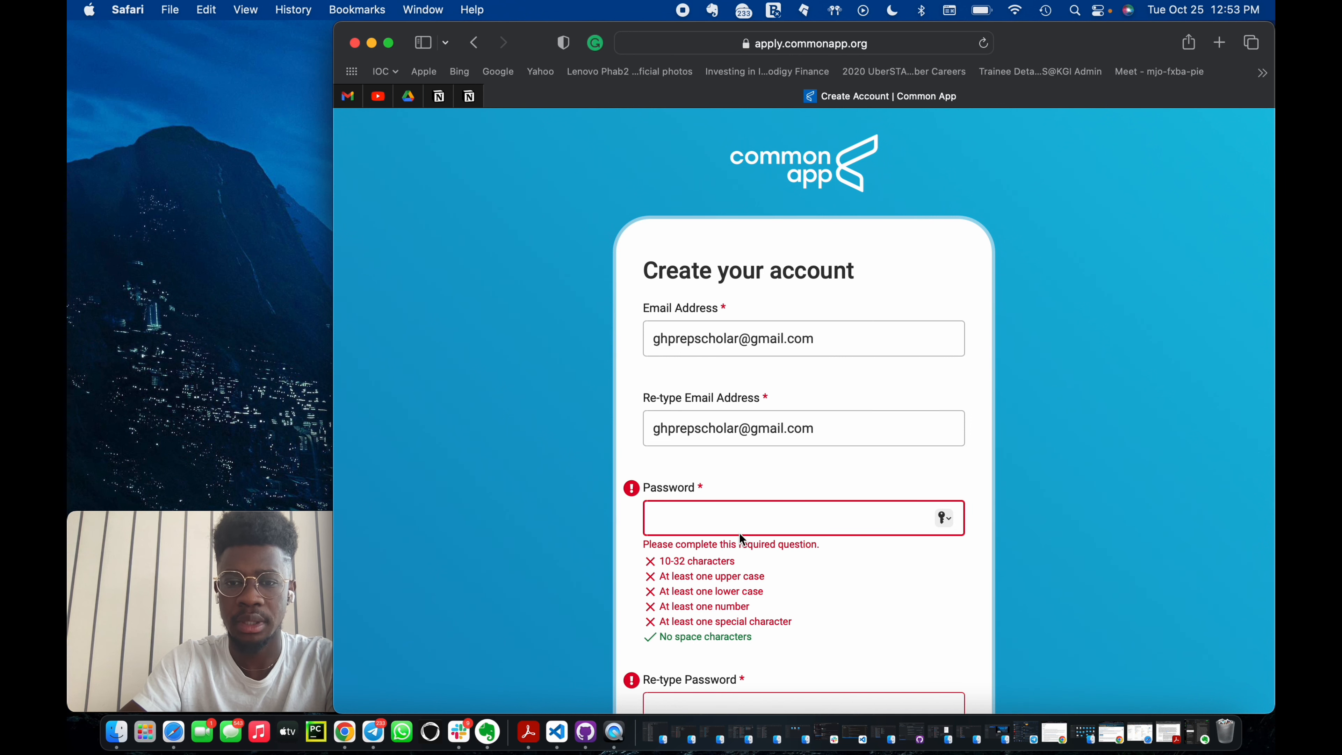
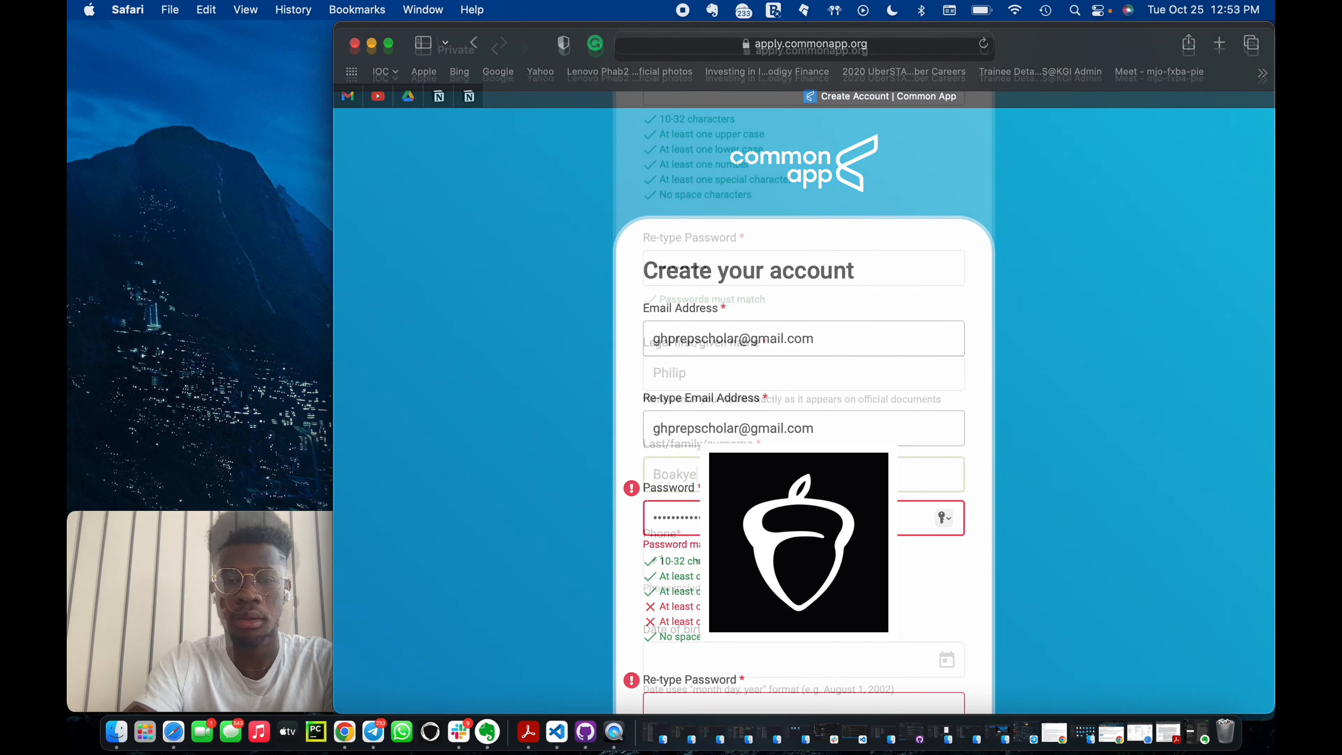
Set the date of birth using the calendar picker's year, month and day views.
scroll(930, 583, down, 3)
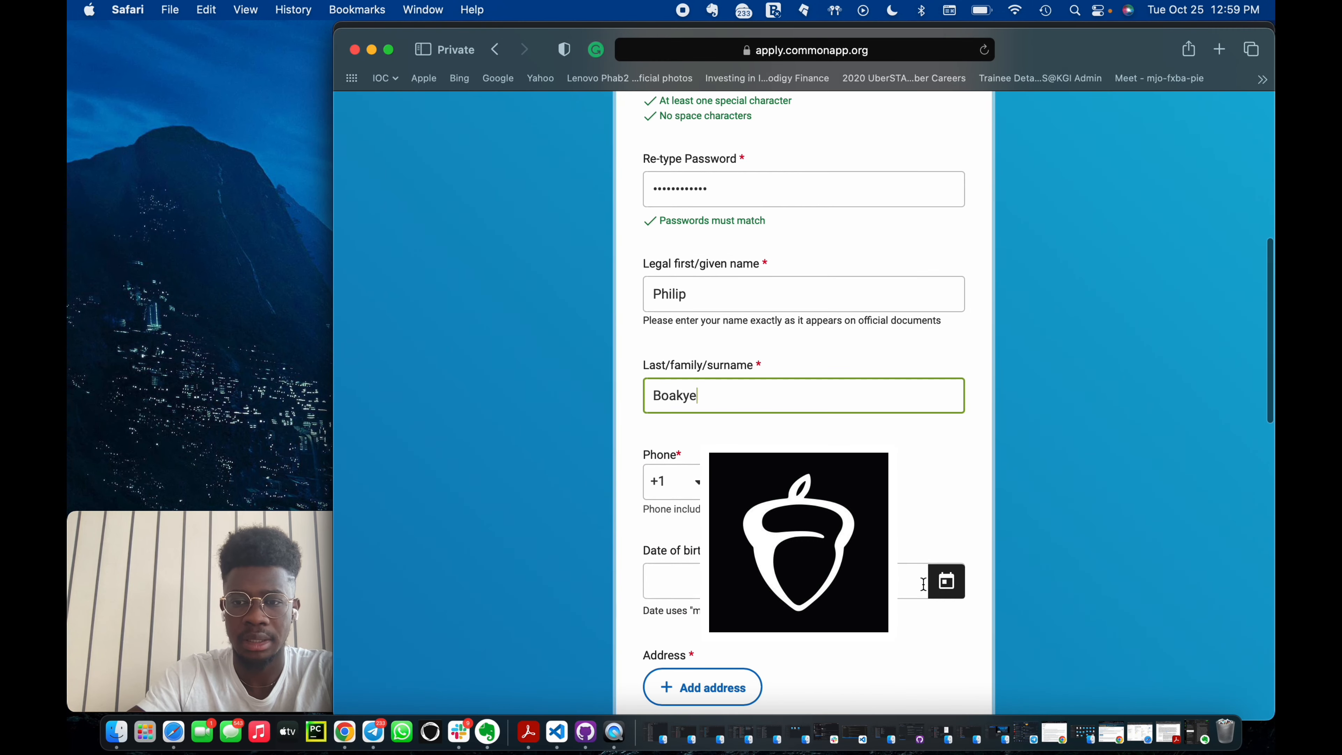
click(931, 583)
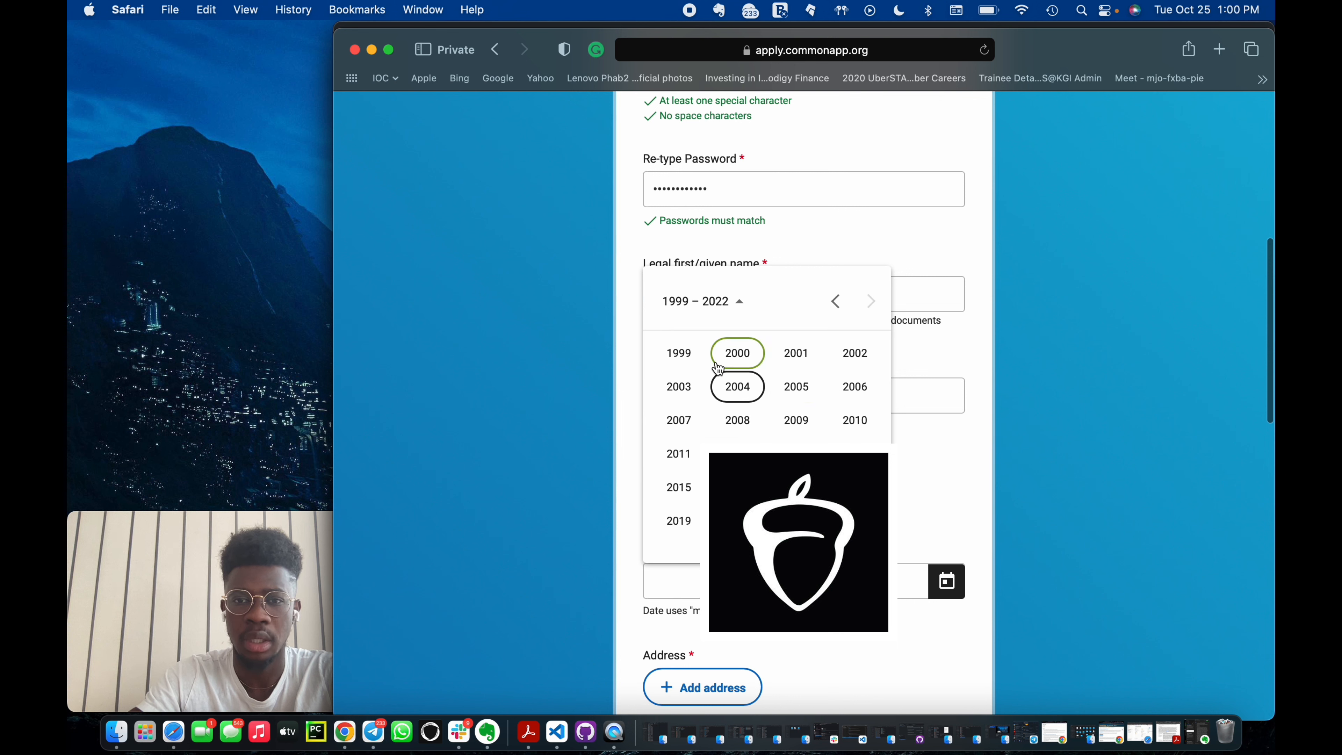
click(753, 358)
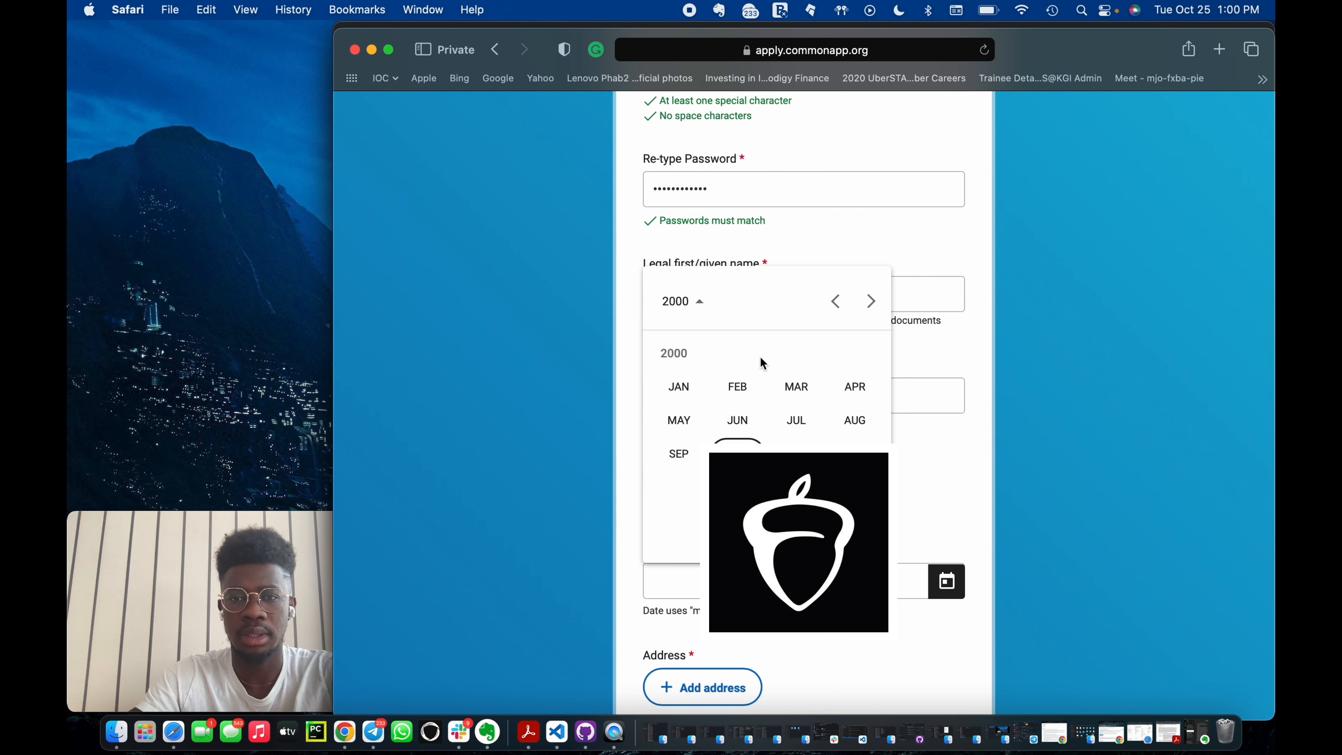
click(695, 455)
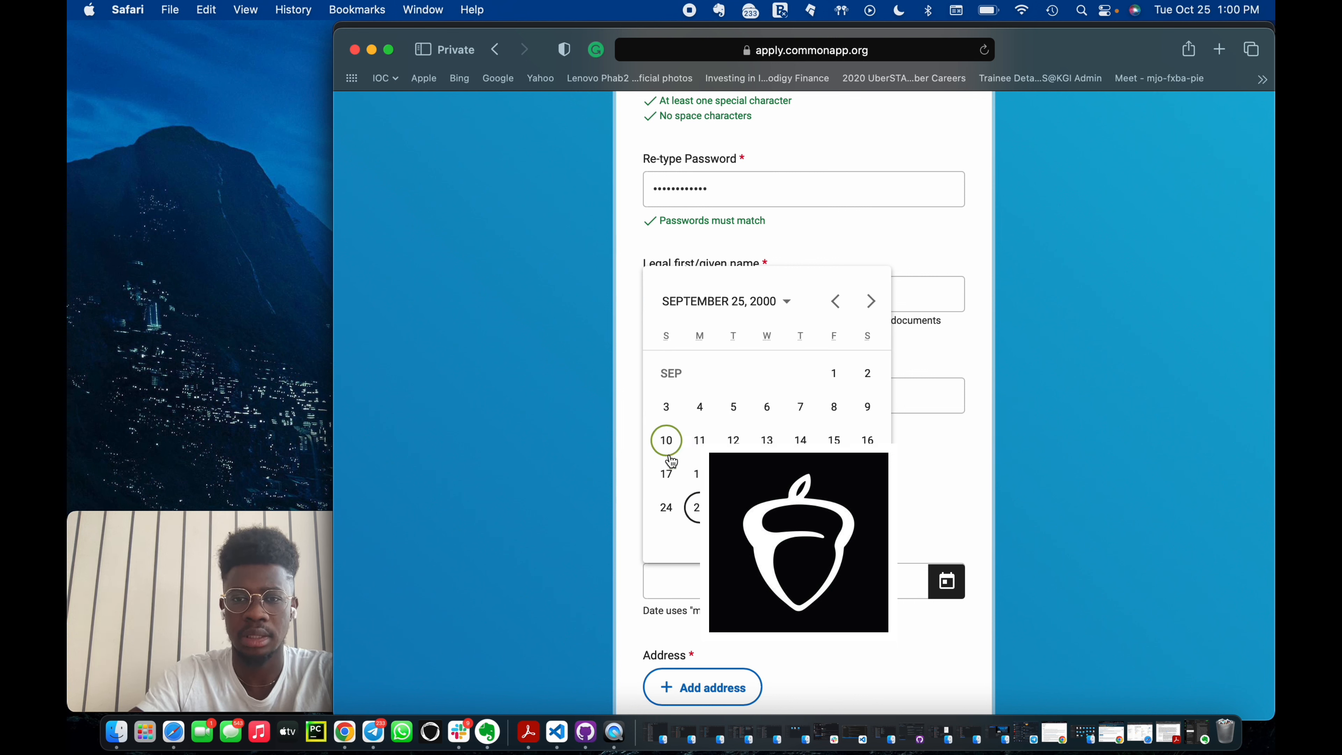
click(837, 375)
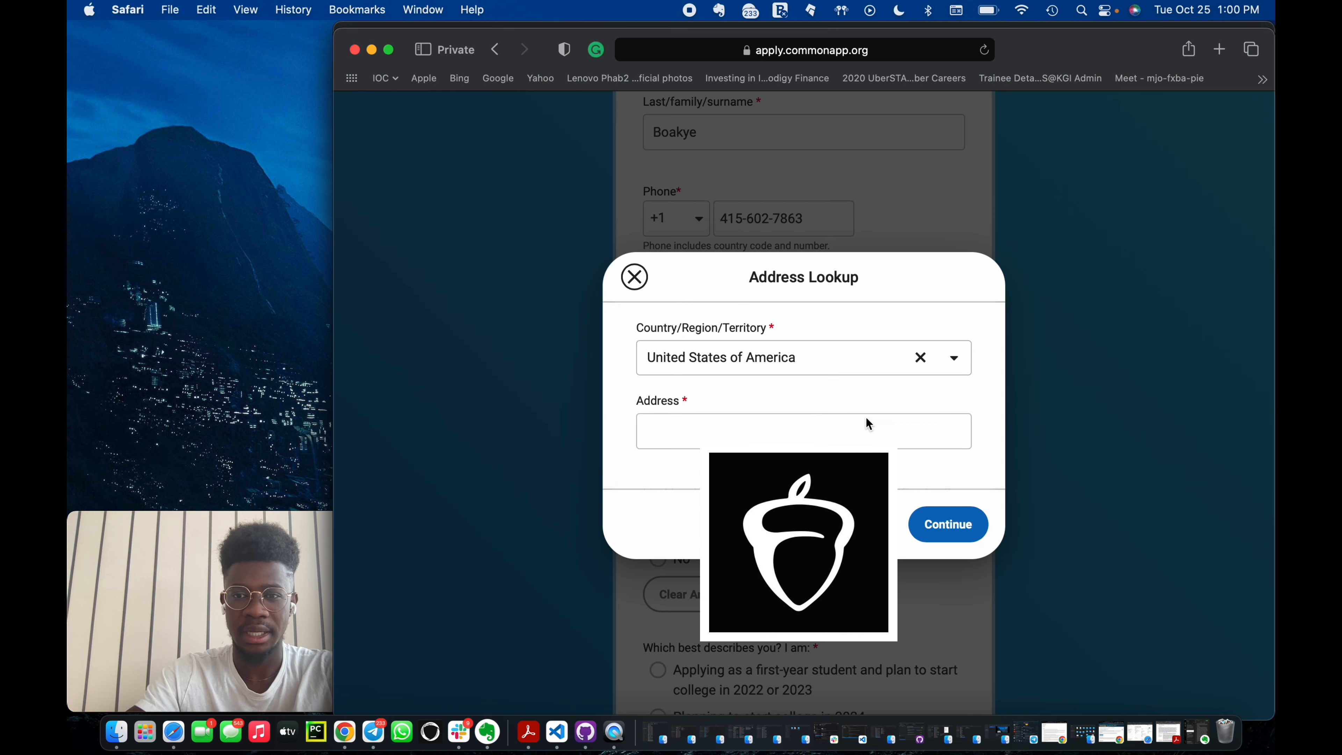
Change the address lookup country to Ghana.
click(922, 355)
click(871, 358)
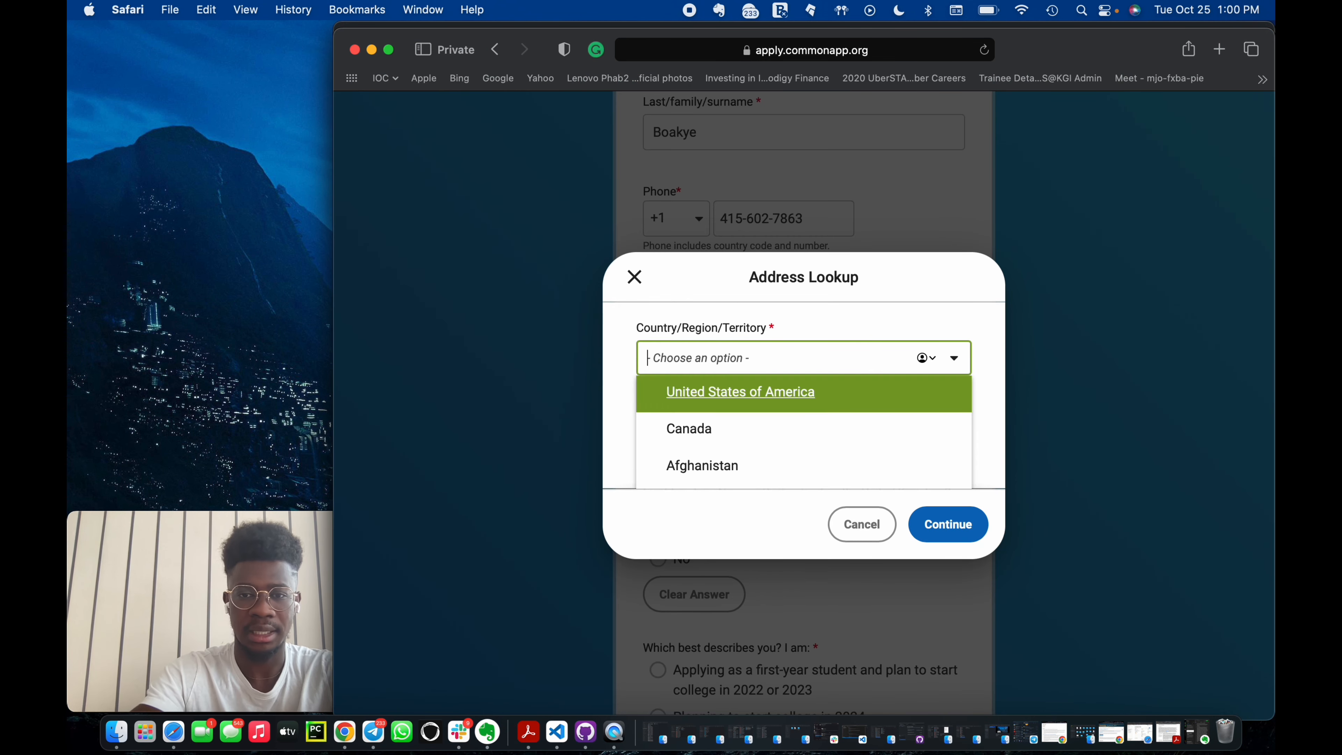
text(gha)
click(810, 427)
click(890, 432)
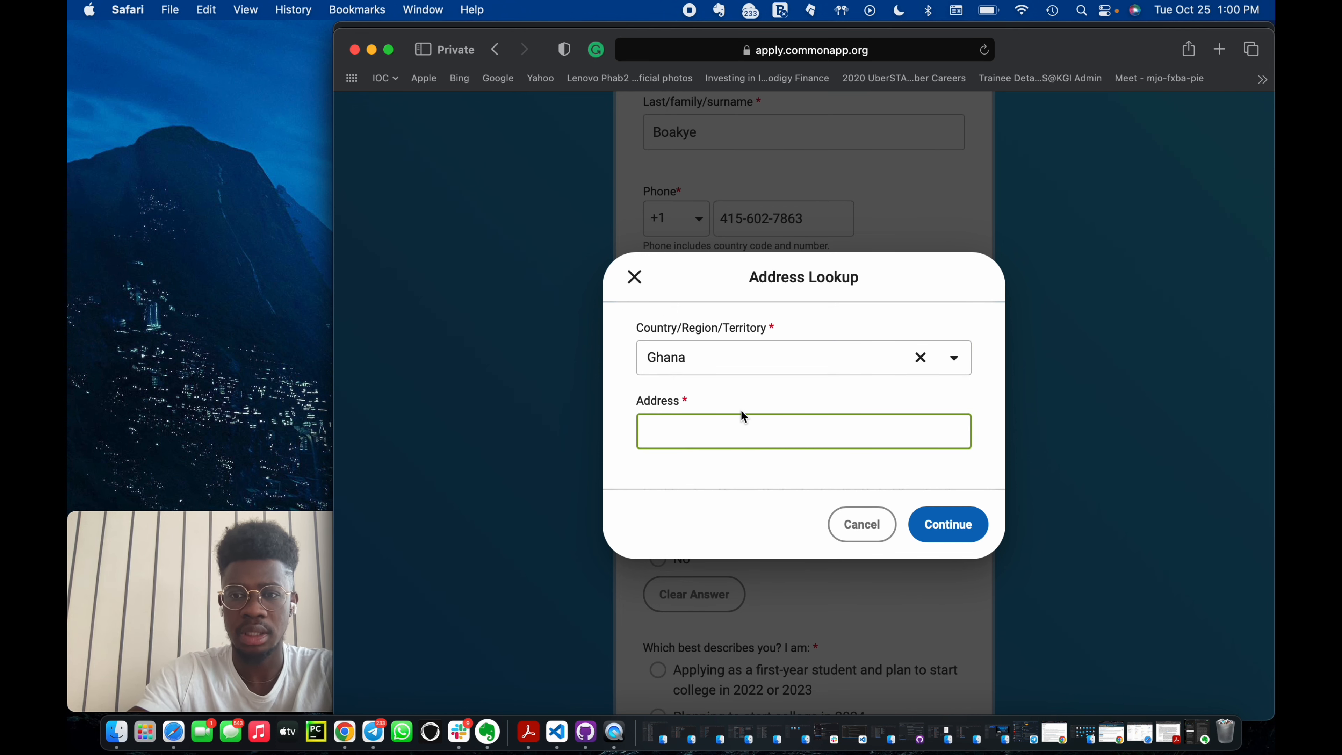
Search for the street address, choose that it is not in the list, and continue to manual entry.
click(833, 413)
click(825, 425)
text(1 Fro)
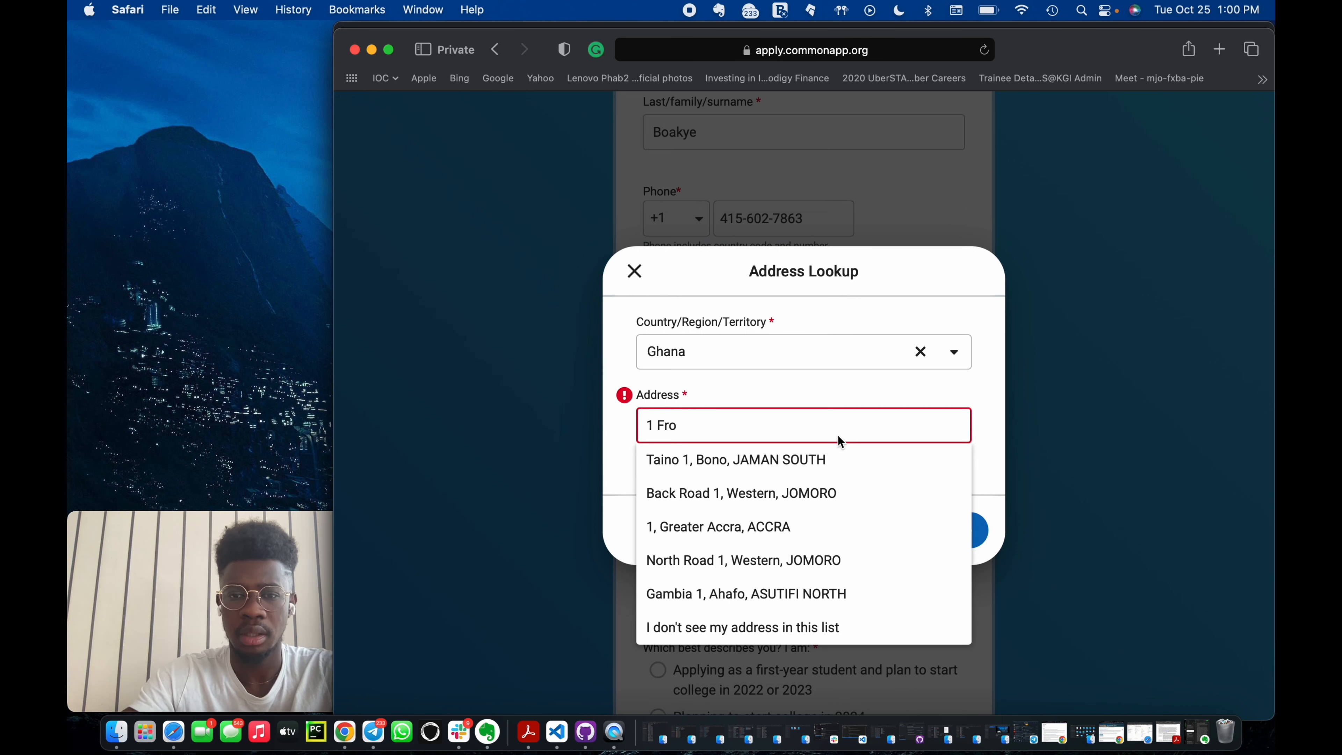
click(776, 626)
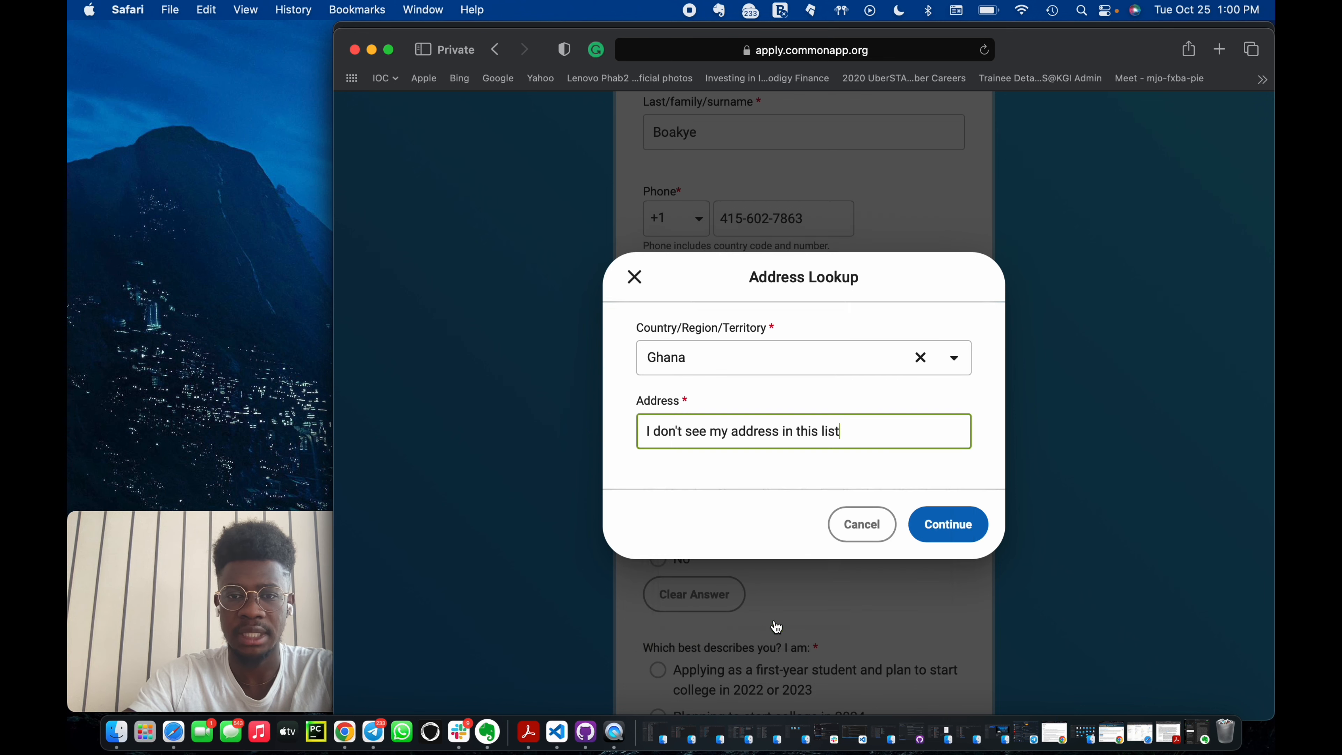
click(946, 523)
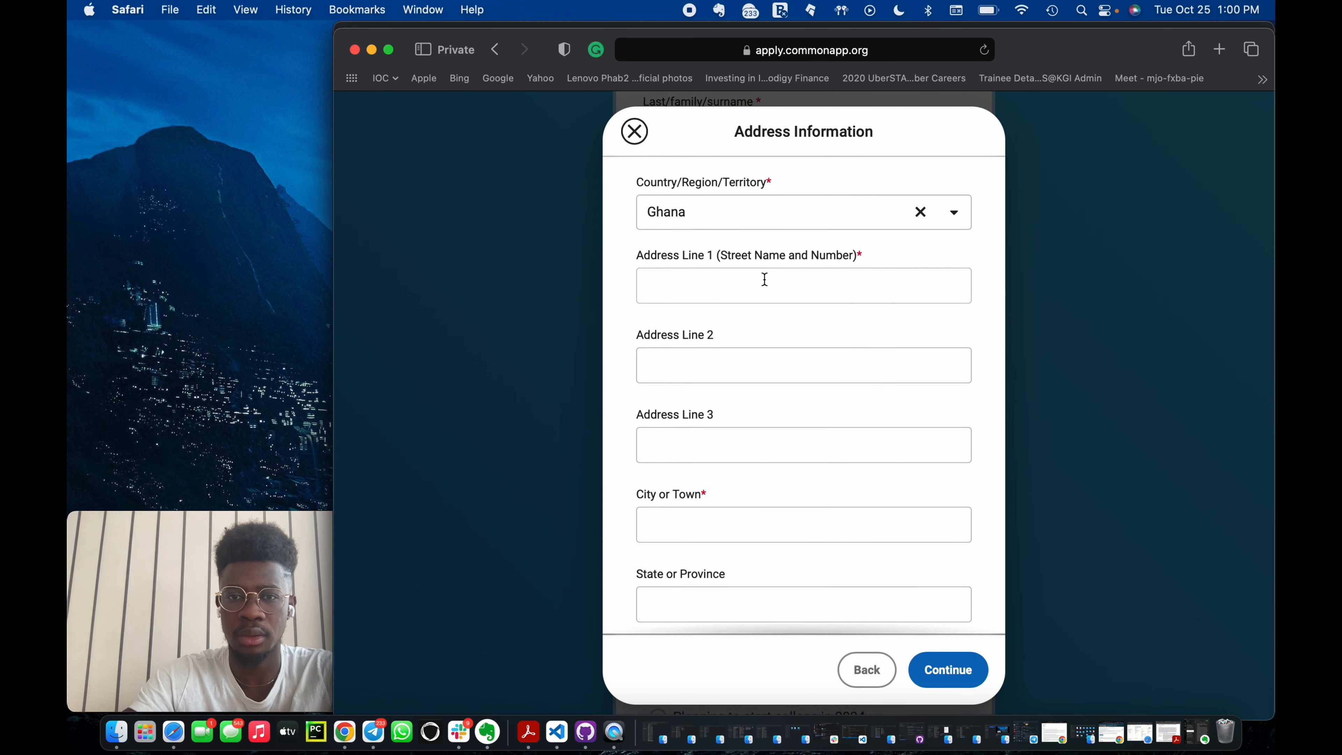
Fill in the first address line with the street number and name.
click(764, 280)
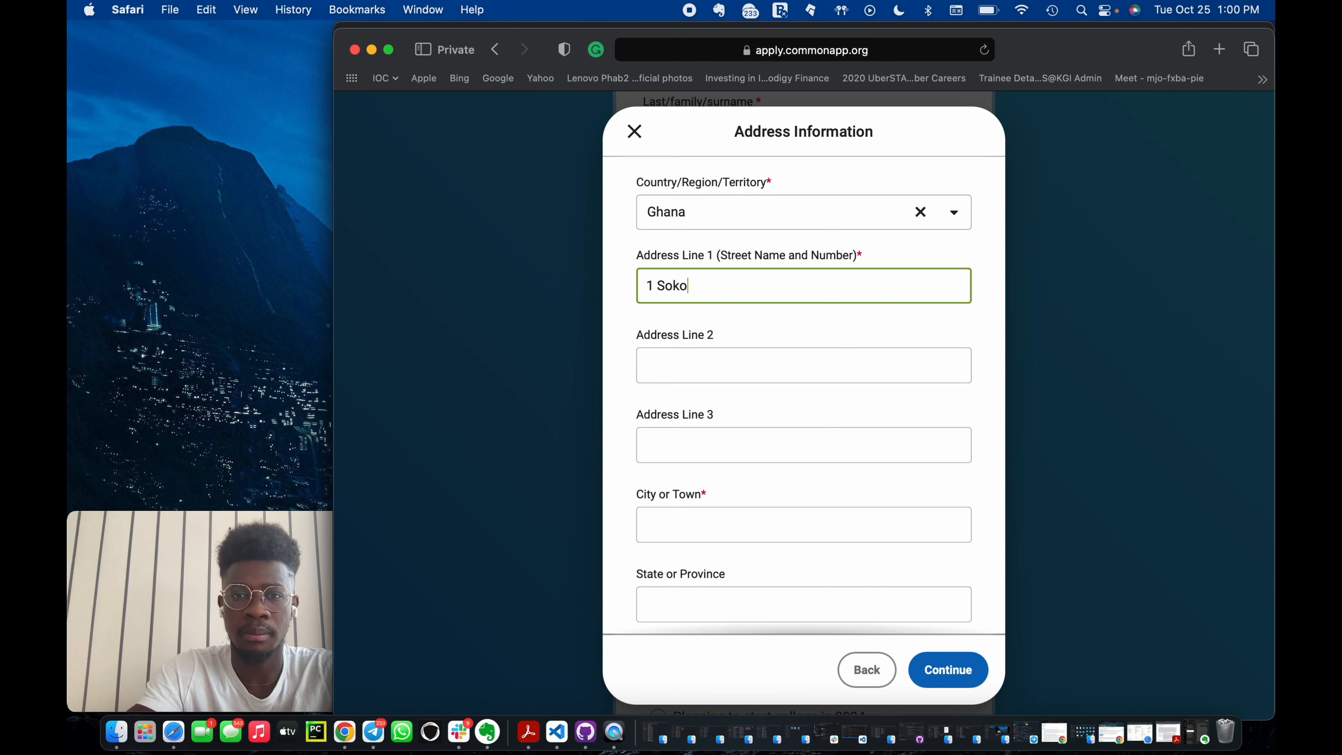
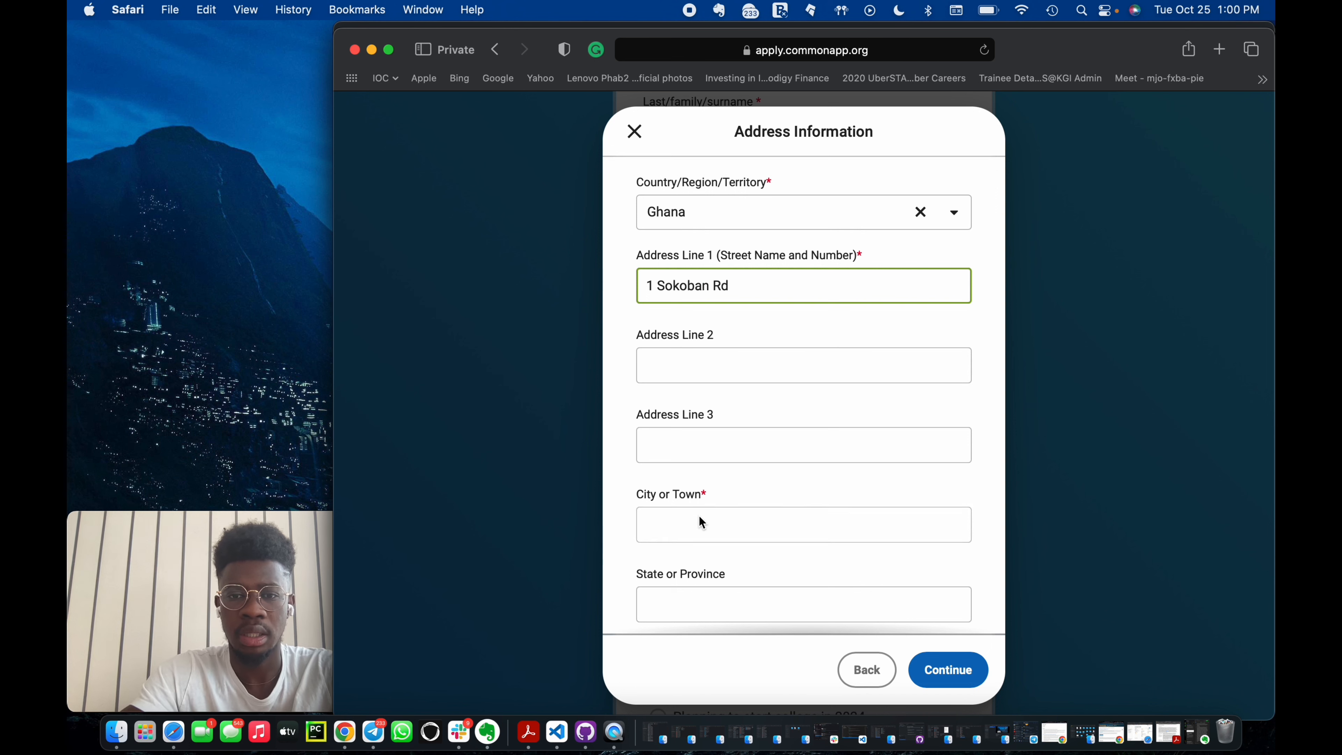
Fill in the city or town, the state or province, and the postal code.
click(699, 516)
text(Sokoban)
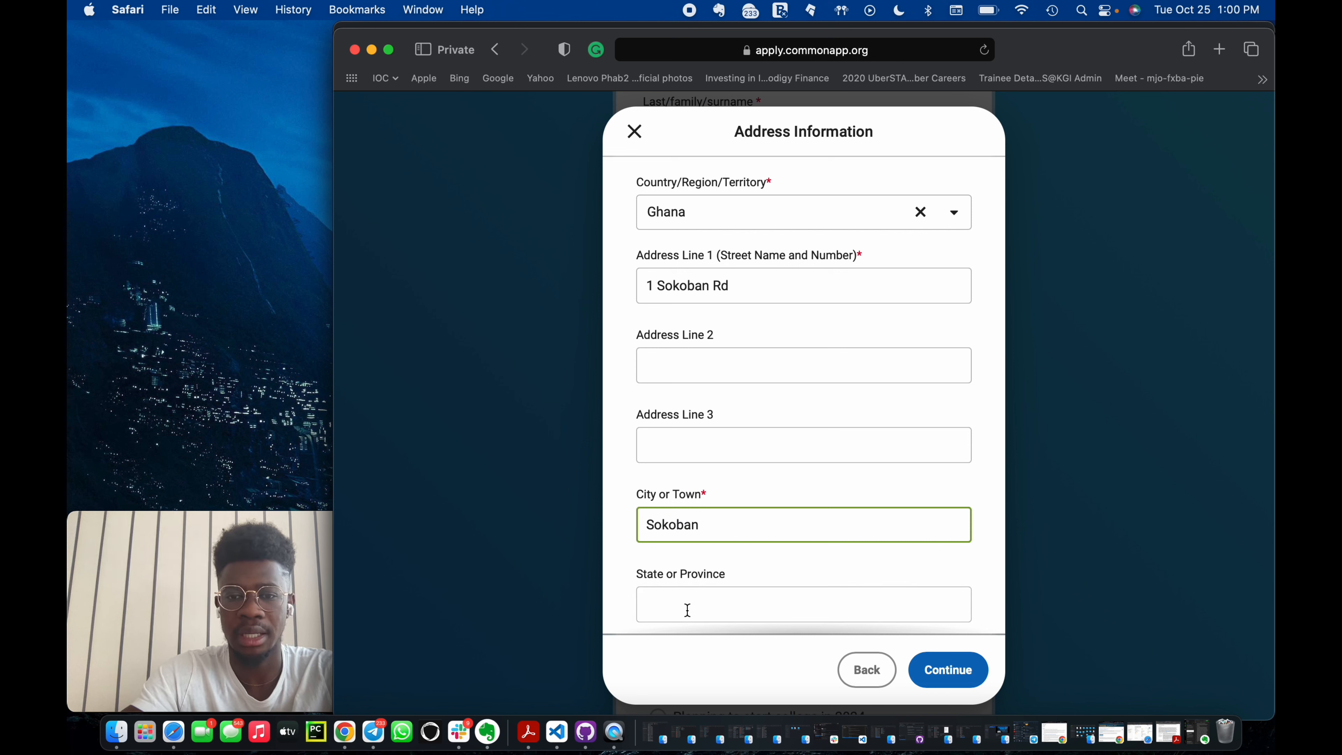
click(687, 610)
text(Ashanti)
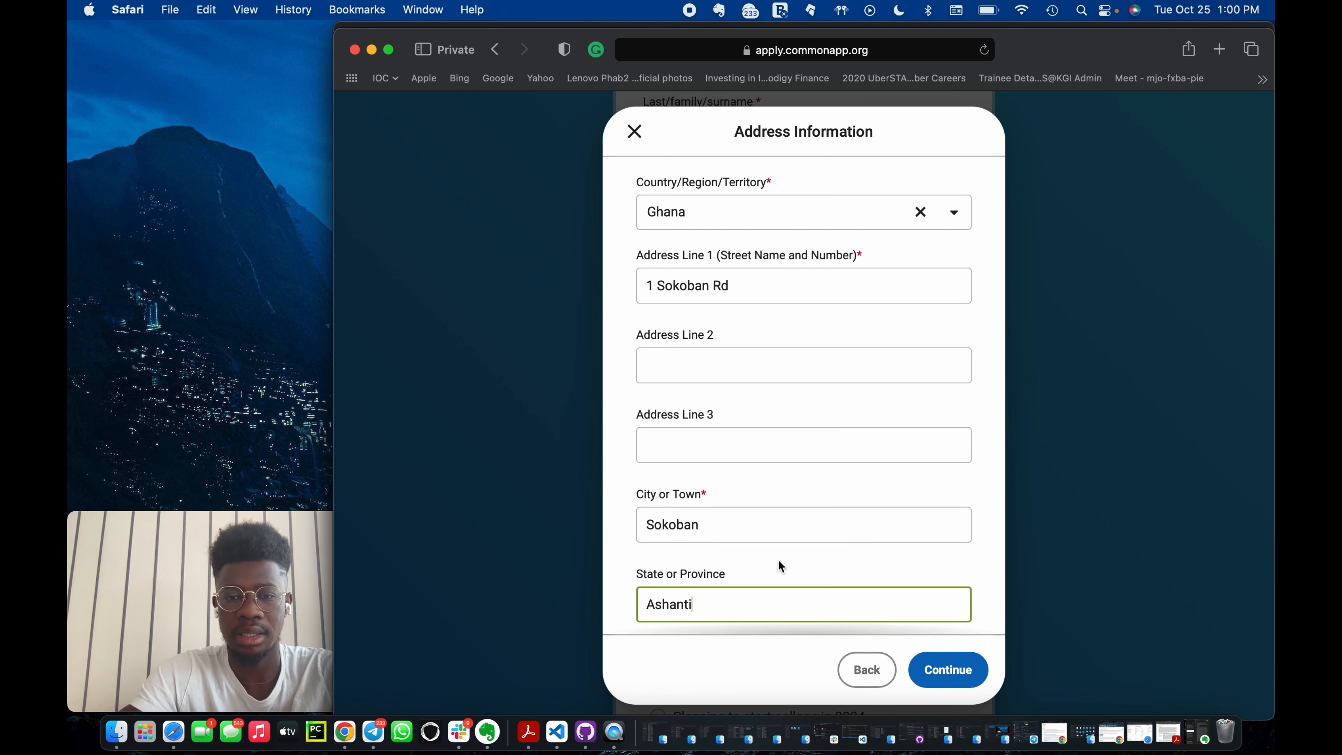
scroll(778, 560, down, 4)
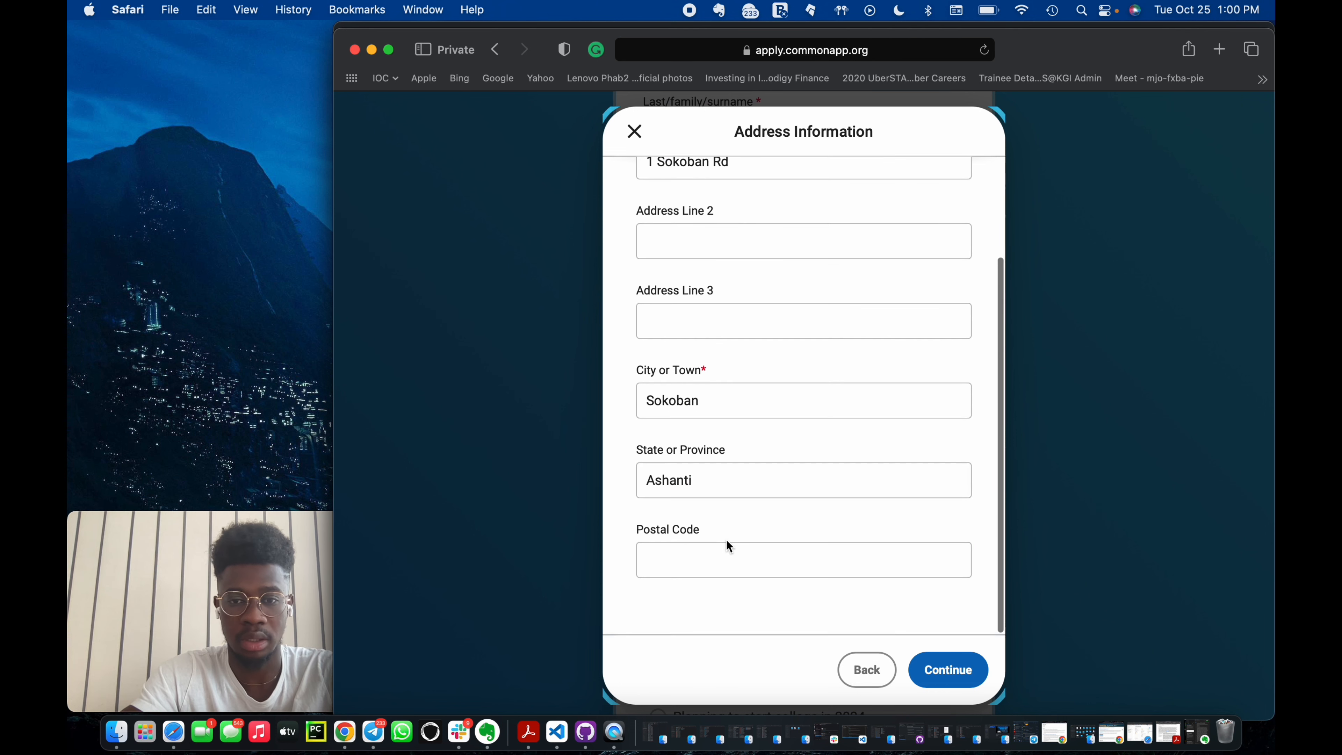
click(726, 552)
text(00233)
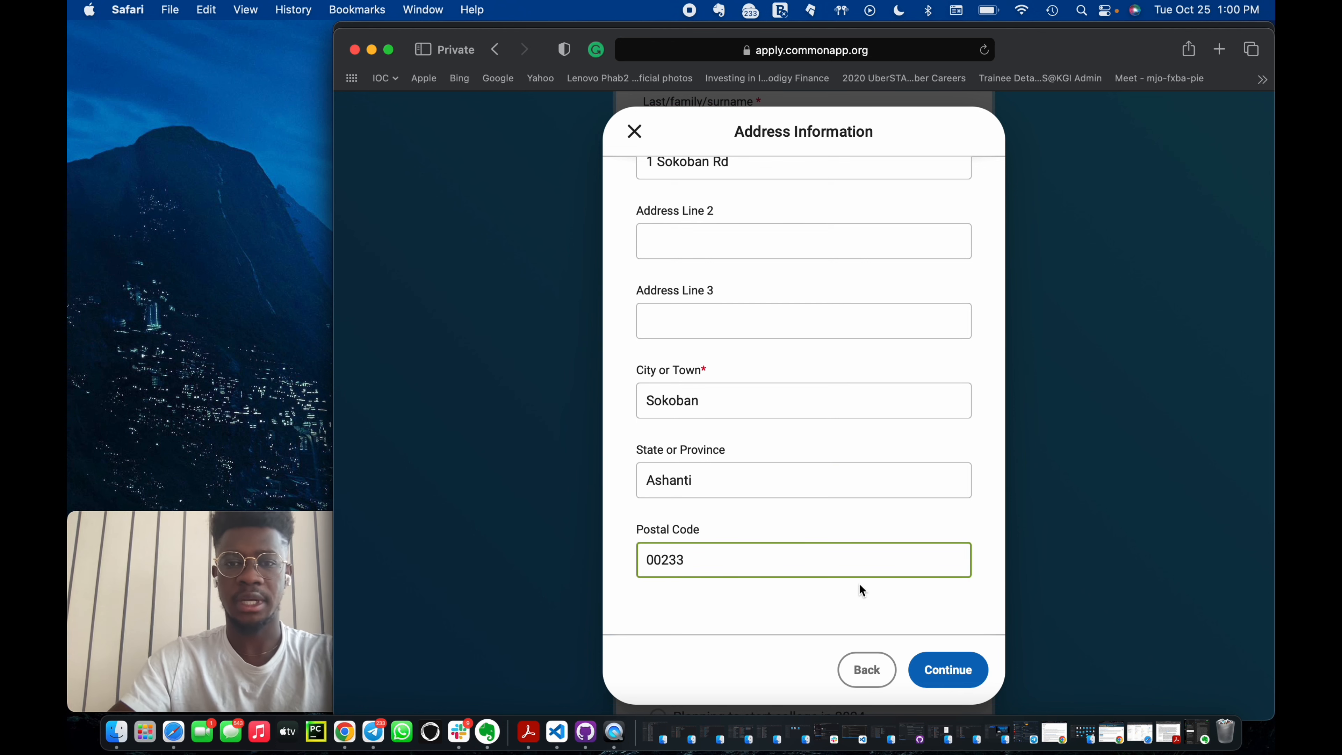
scroll(853, 590, up, 3)
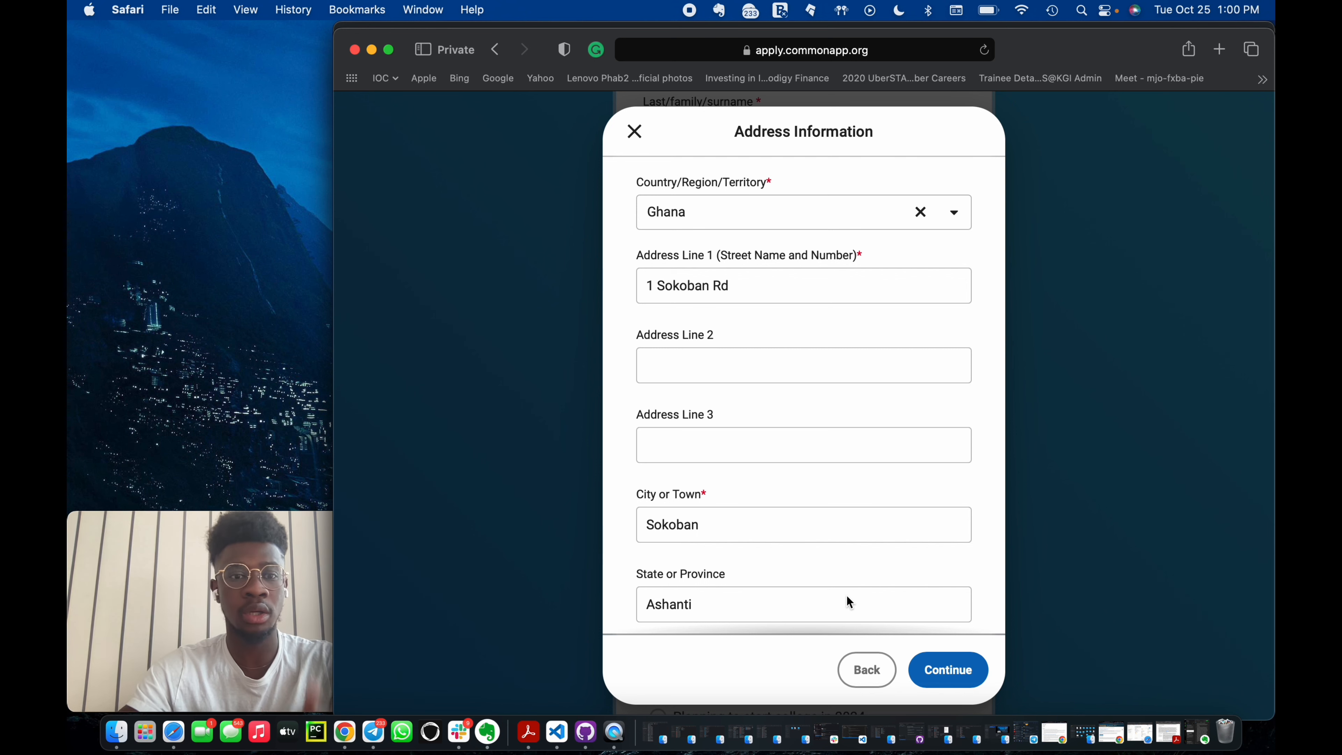
scroll(845, 596, down, 3)
scroll(902, 520, up, 3)
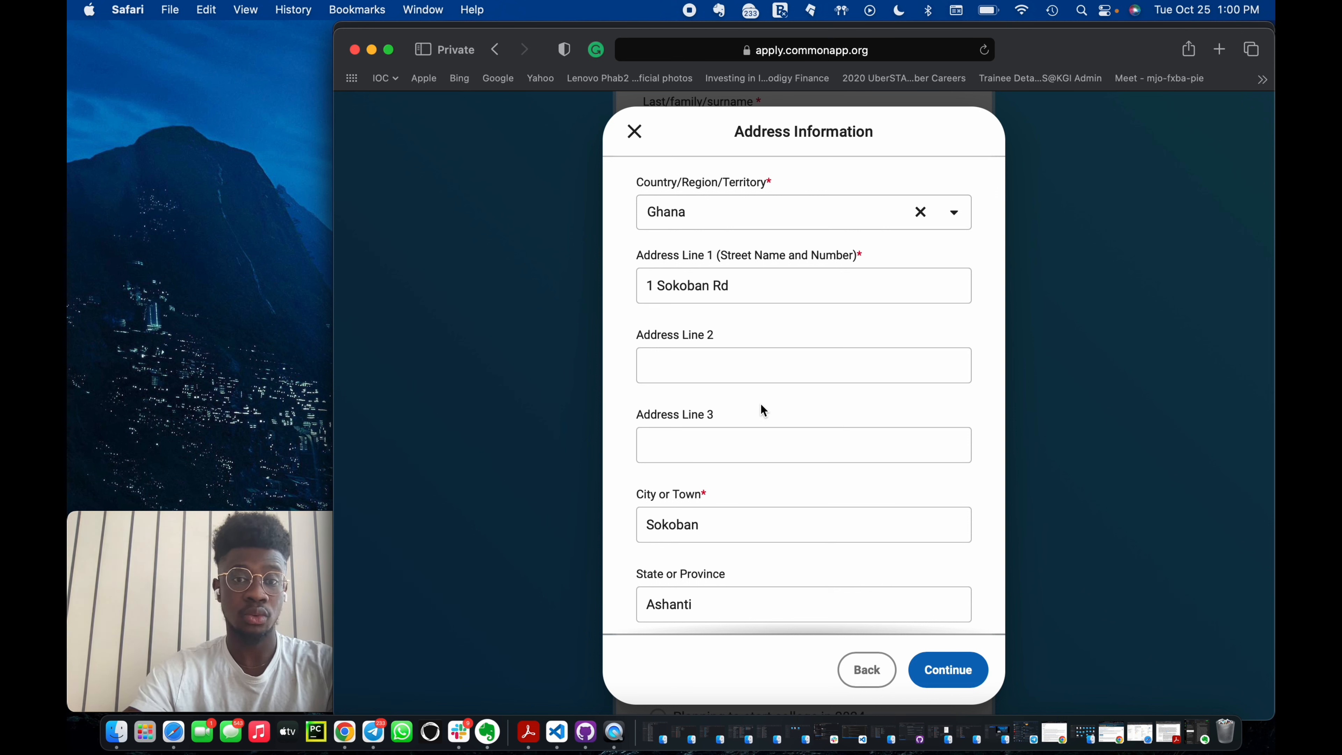
scroll(760, 405, down, 2)
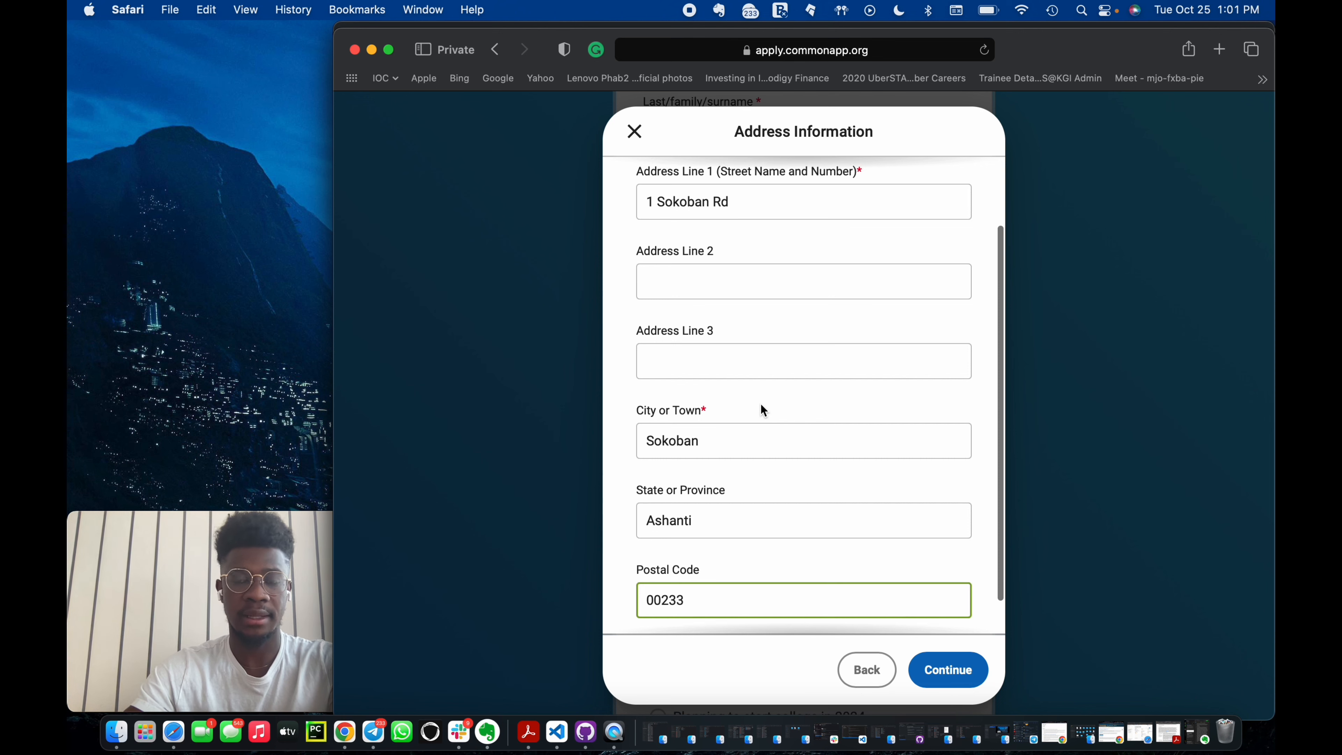
Confirm the entered address and agree to the Terms of Use and Privacy Policy.
scroll(814, 495, down, 1)
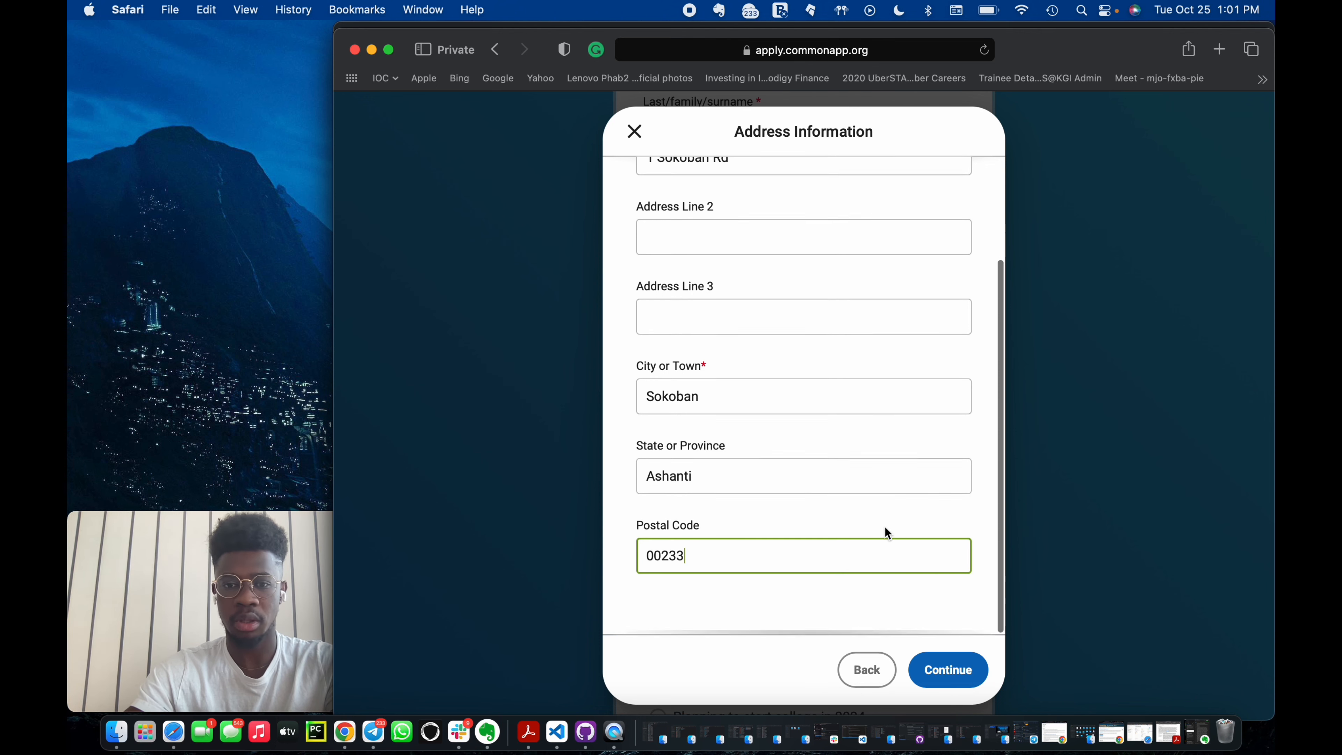
click(938, 669)
scroll(655, 493, down, 3)
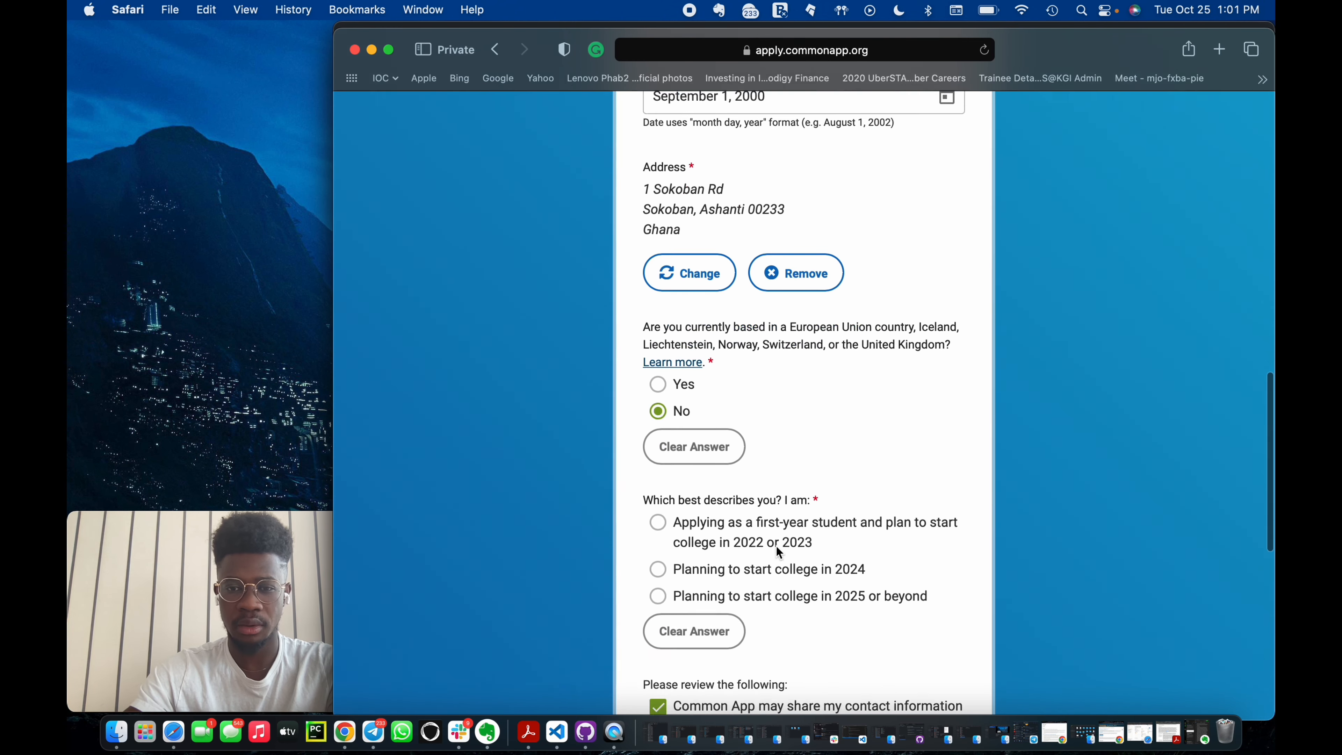
scroll(685, 486, down, 10)
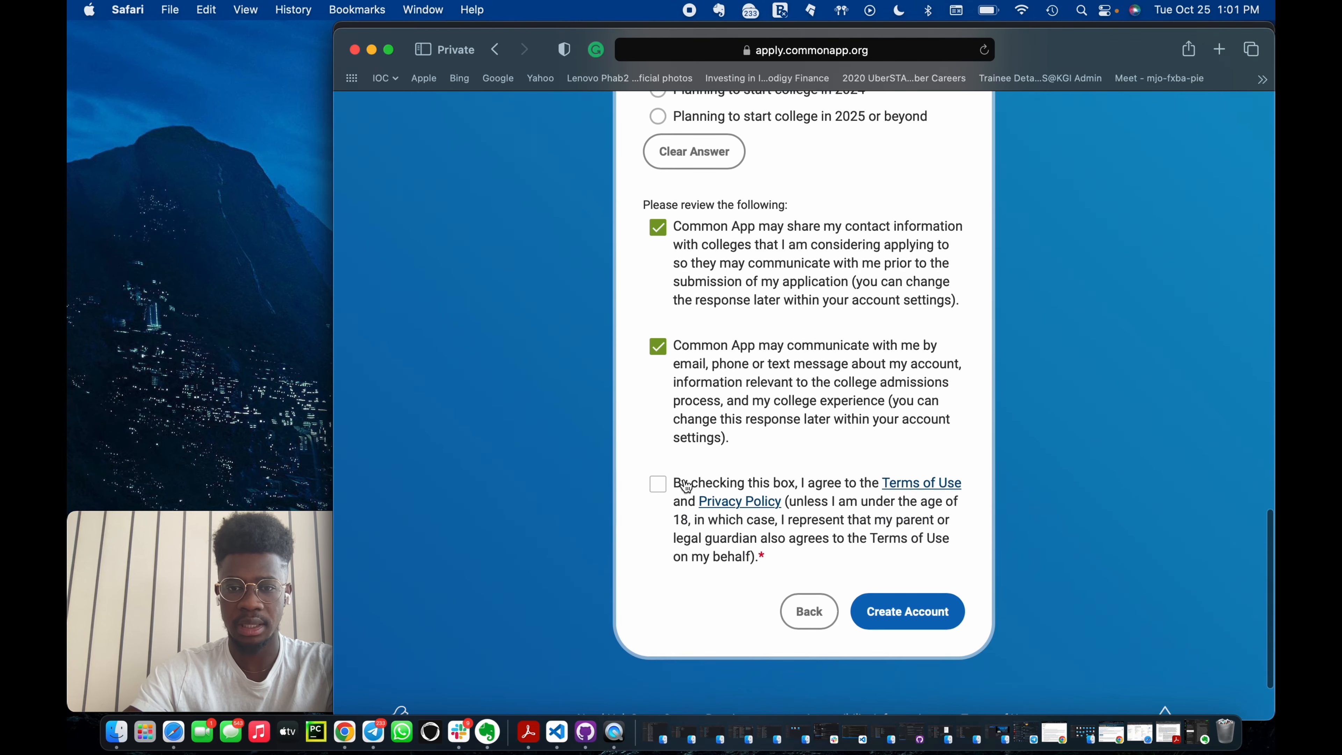
click(657, 447)
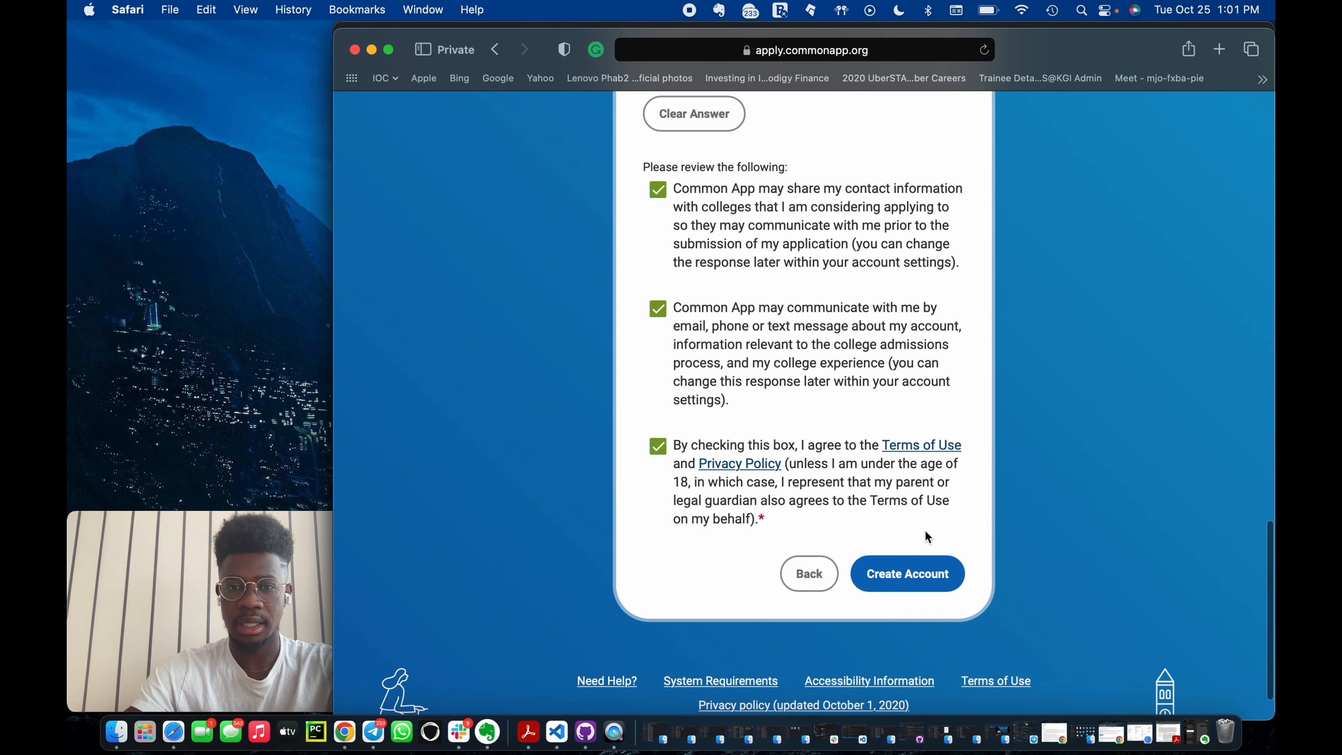
Create the account and review the welcome dashboard.
click(906, 578)
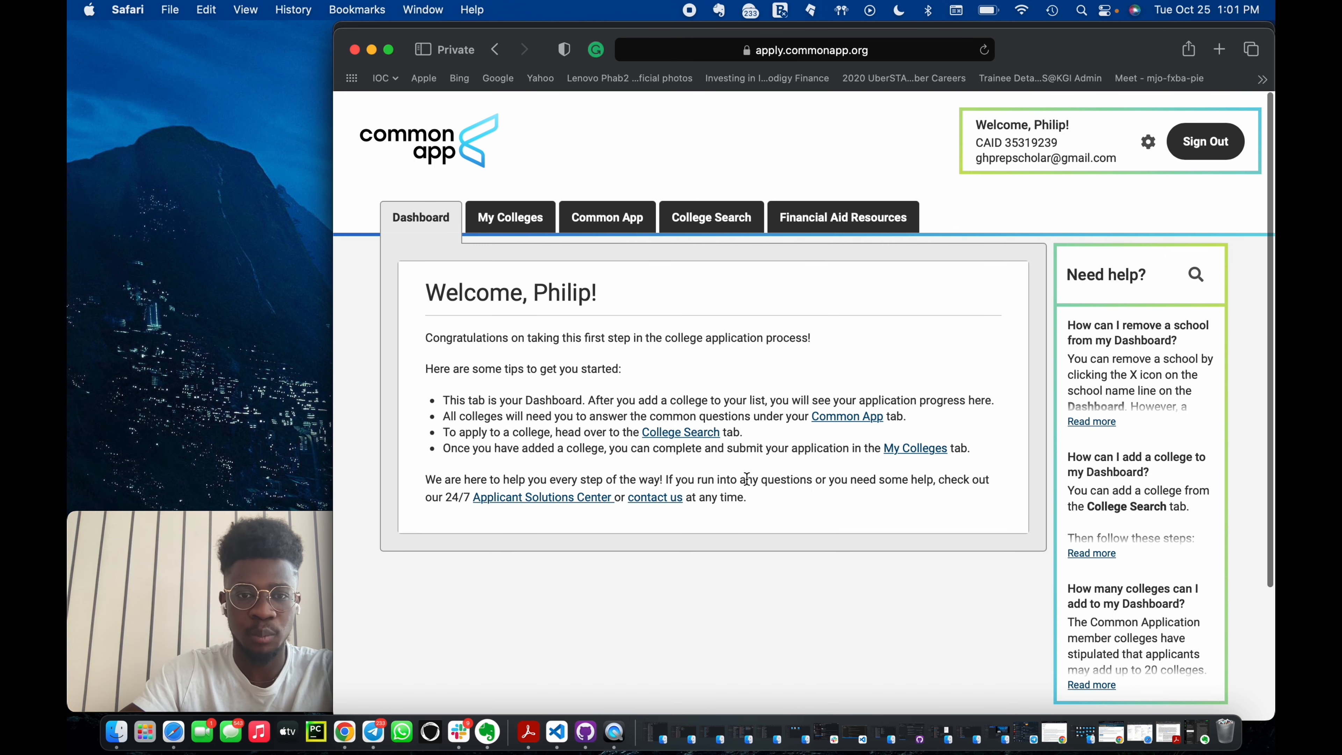
scroll(748, 483, down, 1)
scroll(748, 484, up, 1)
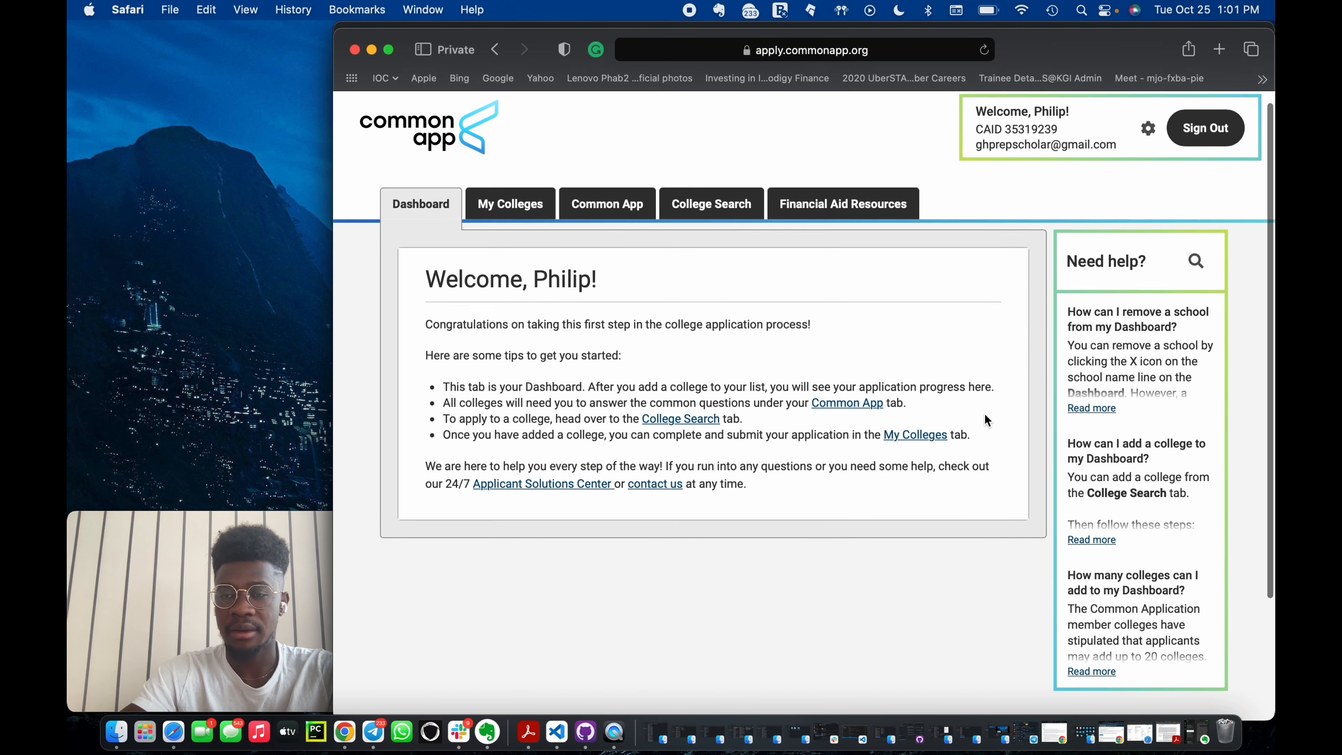
scroll(1092, 160, up, 1)
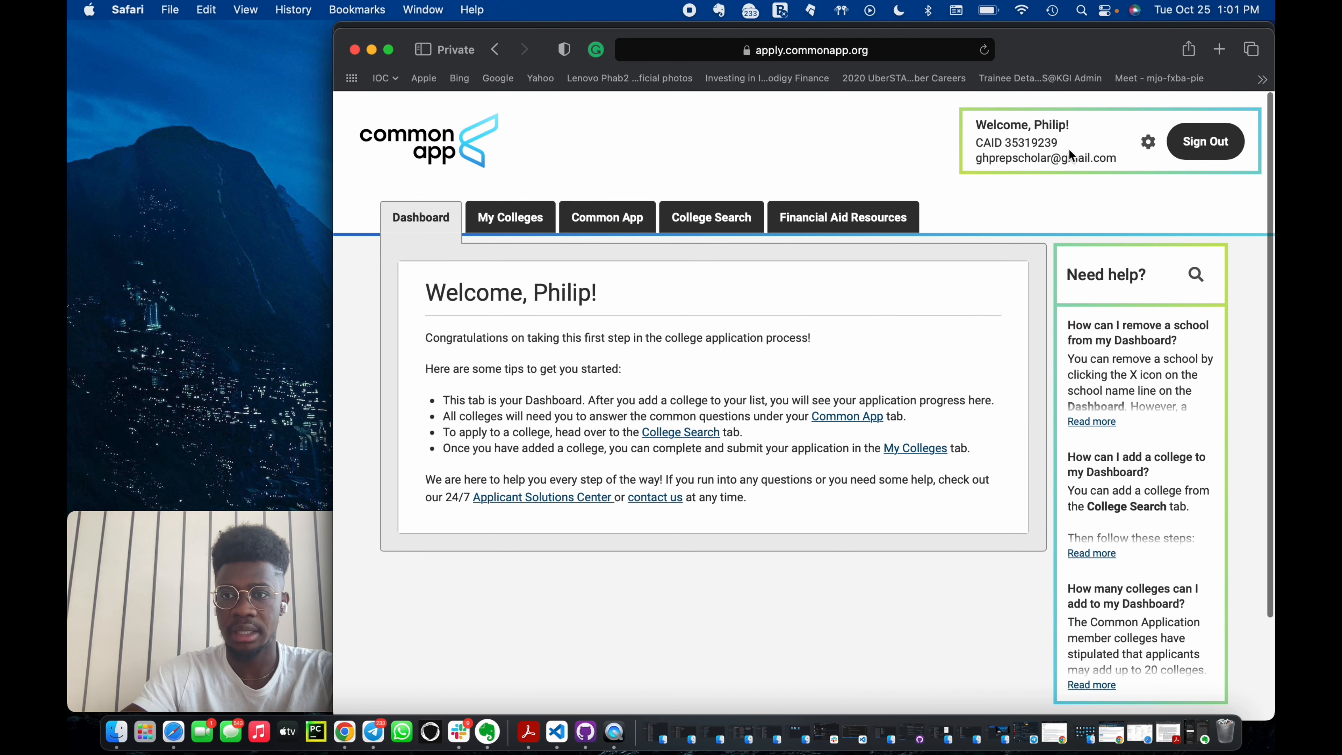
Go to College Search, search for Cornell, and add Cornell University to My Colleges.
click(509, 224)
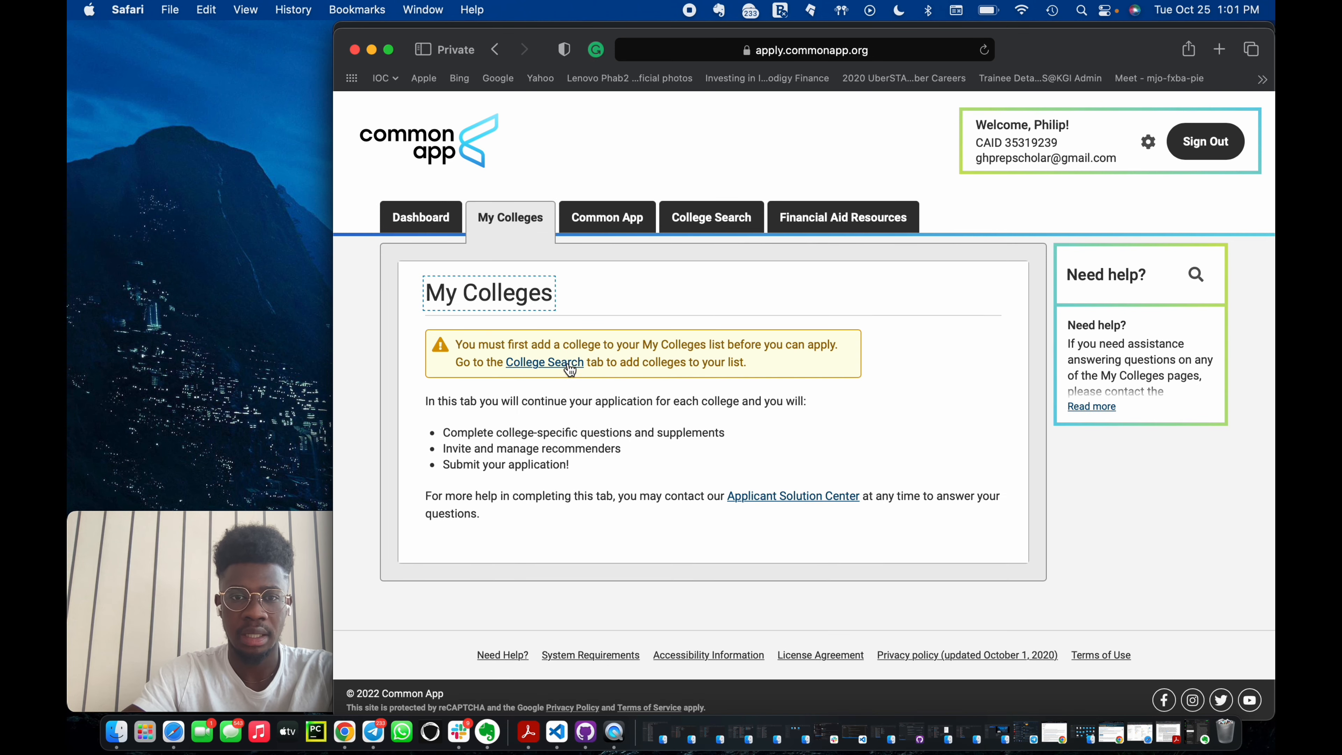
click(569, 368)
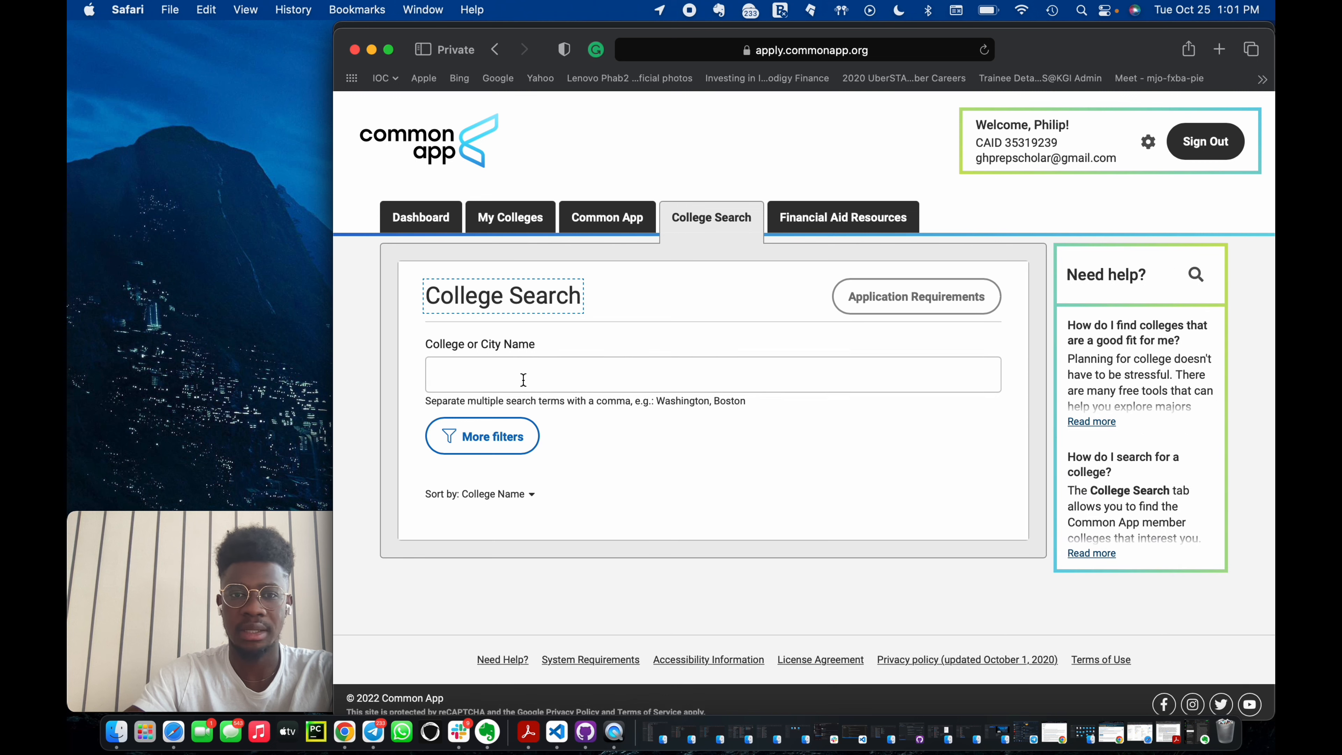
click(526, 377)
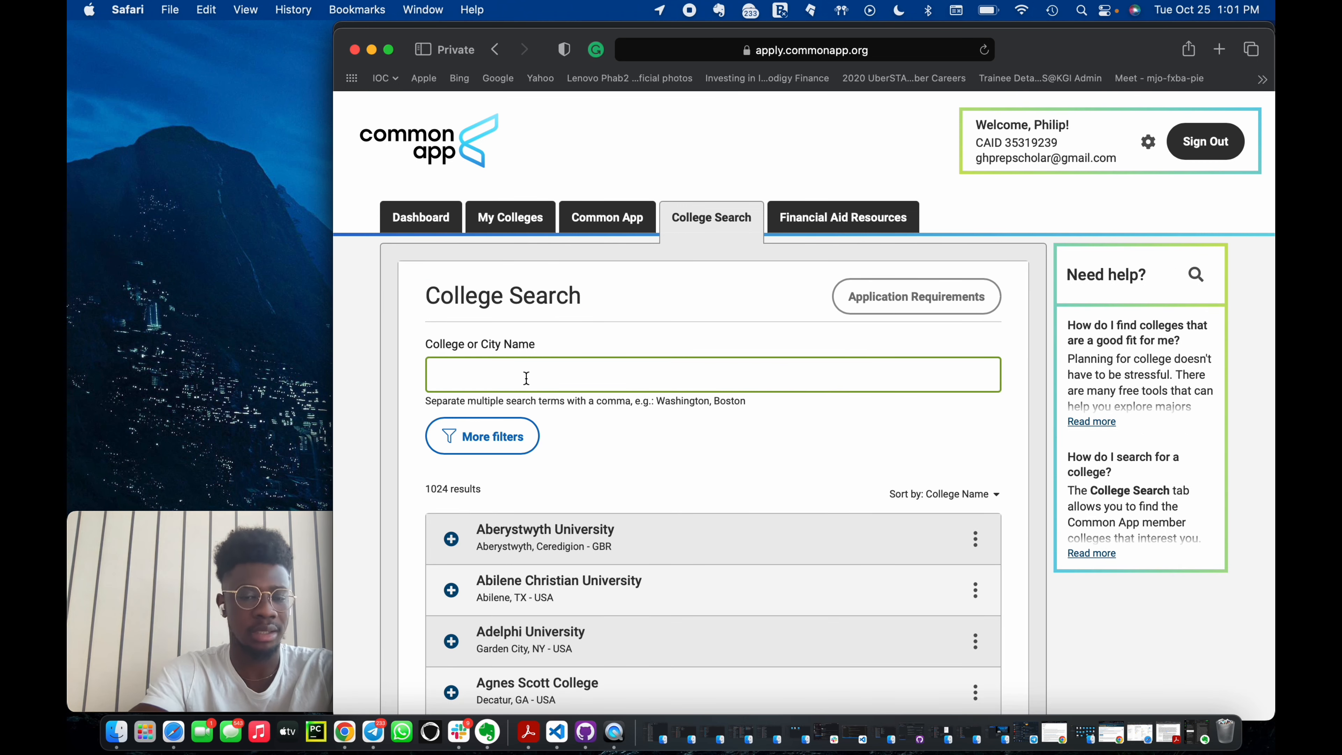
text(C)
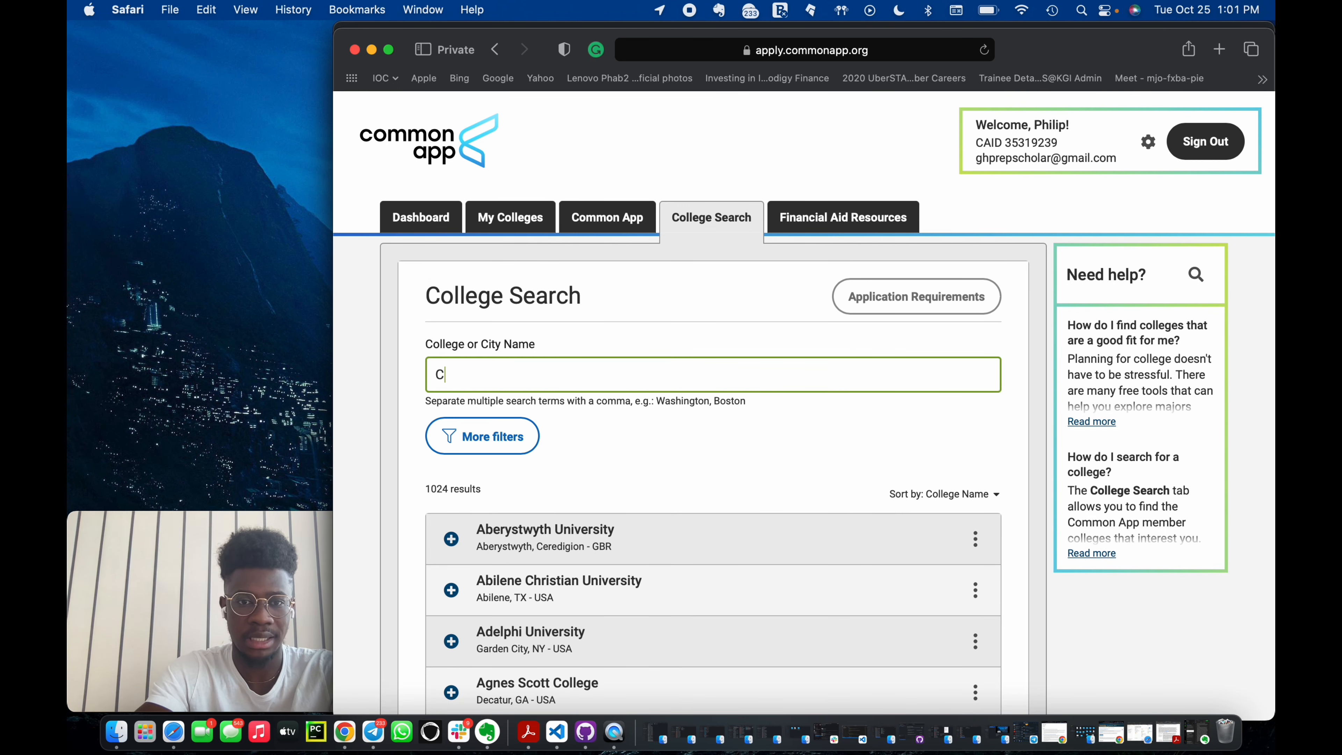
text(ornell)
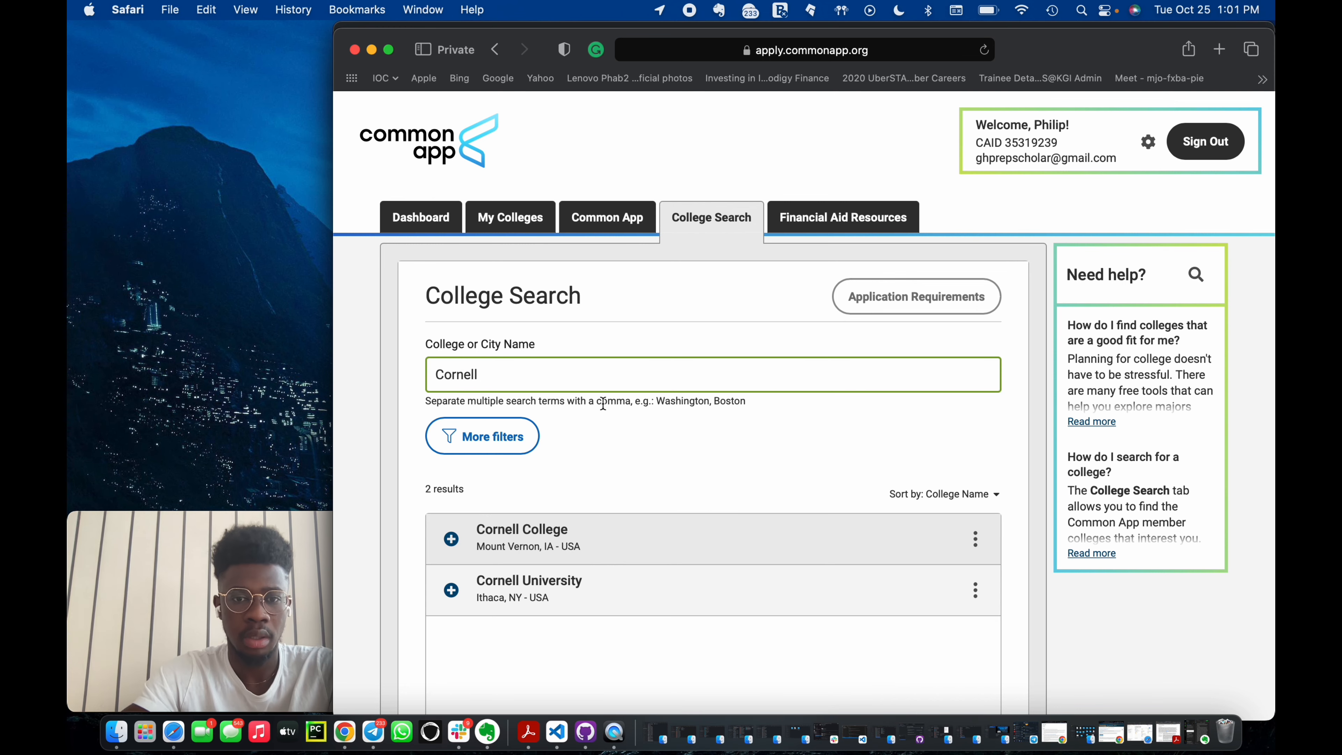
scroll(481, 476, down, 3)
click(449, 496)
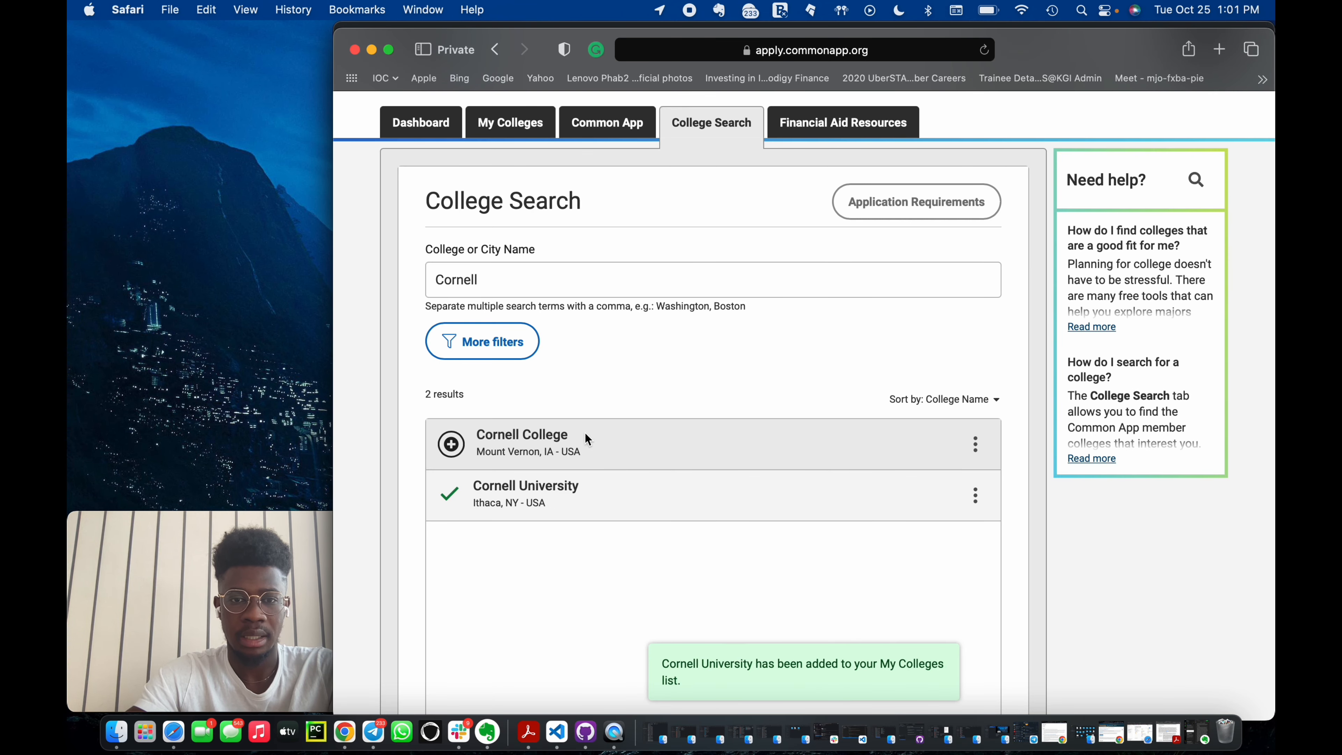
Replace the search with Minerva and add Minerva University to My Colleges.
scroll(584, 432, up, 1)
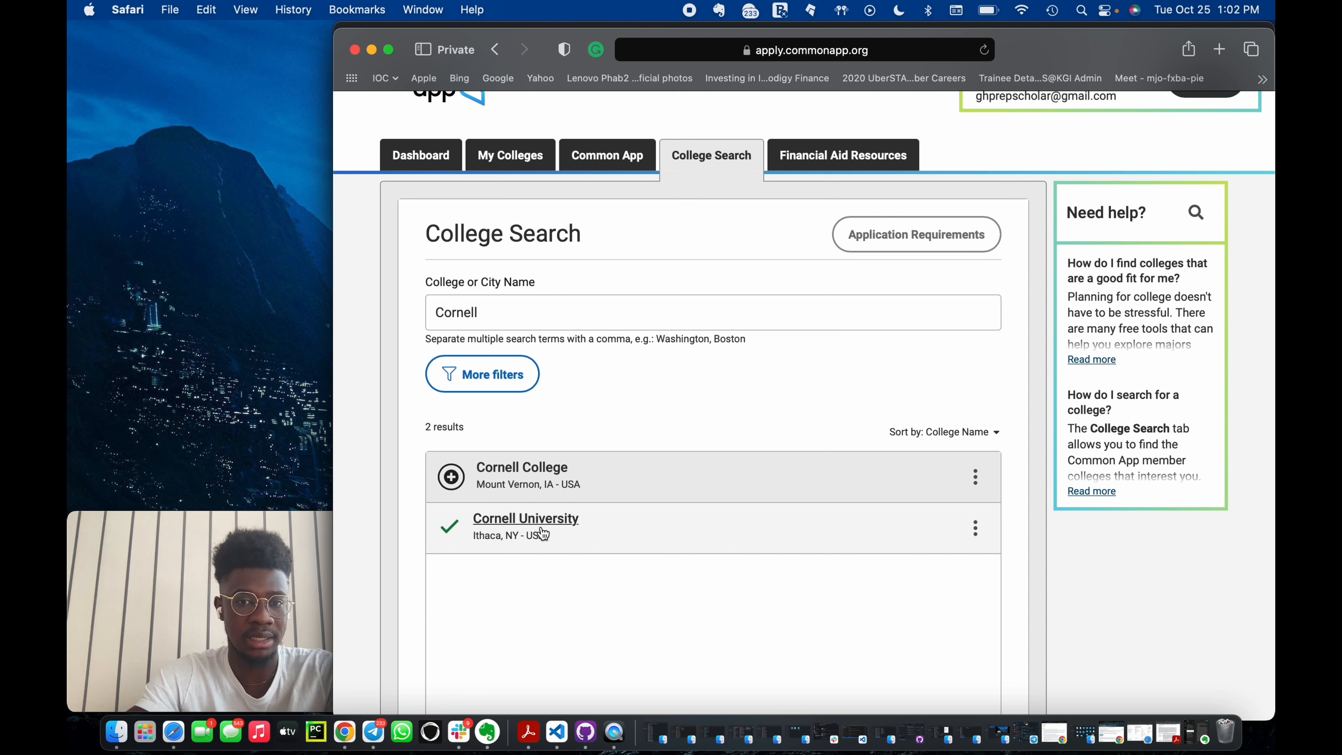
click(532, 304)
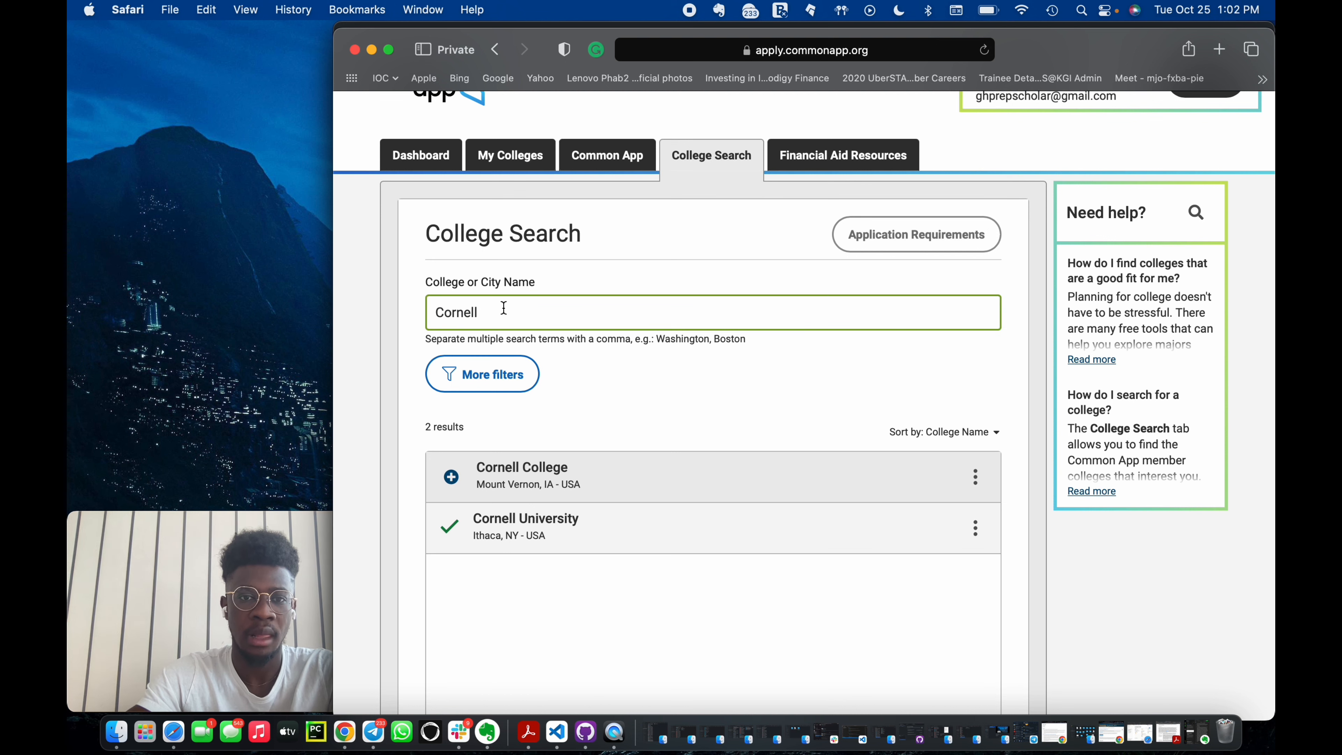
key(super+a)
key(BackSpace)
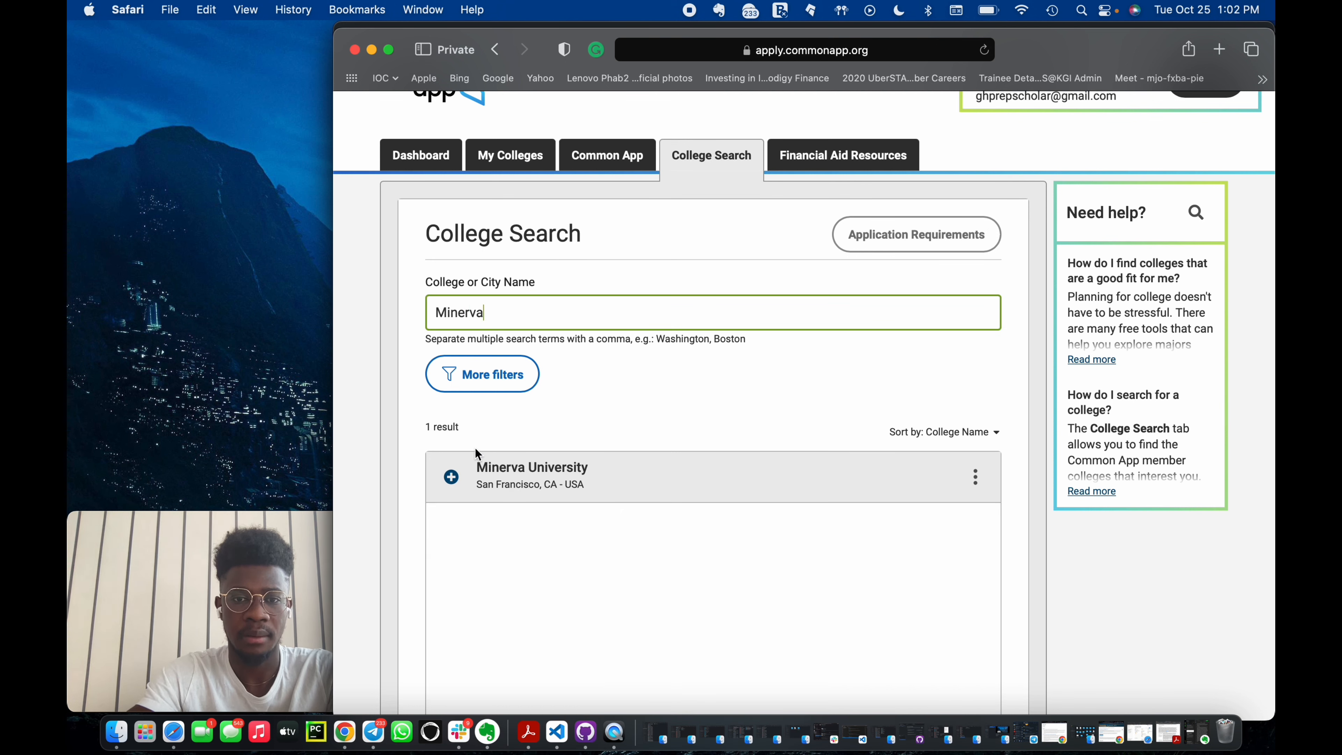
click(451, 476)
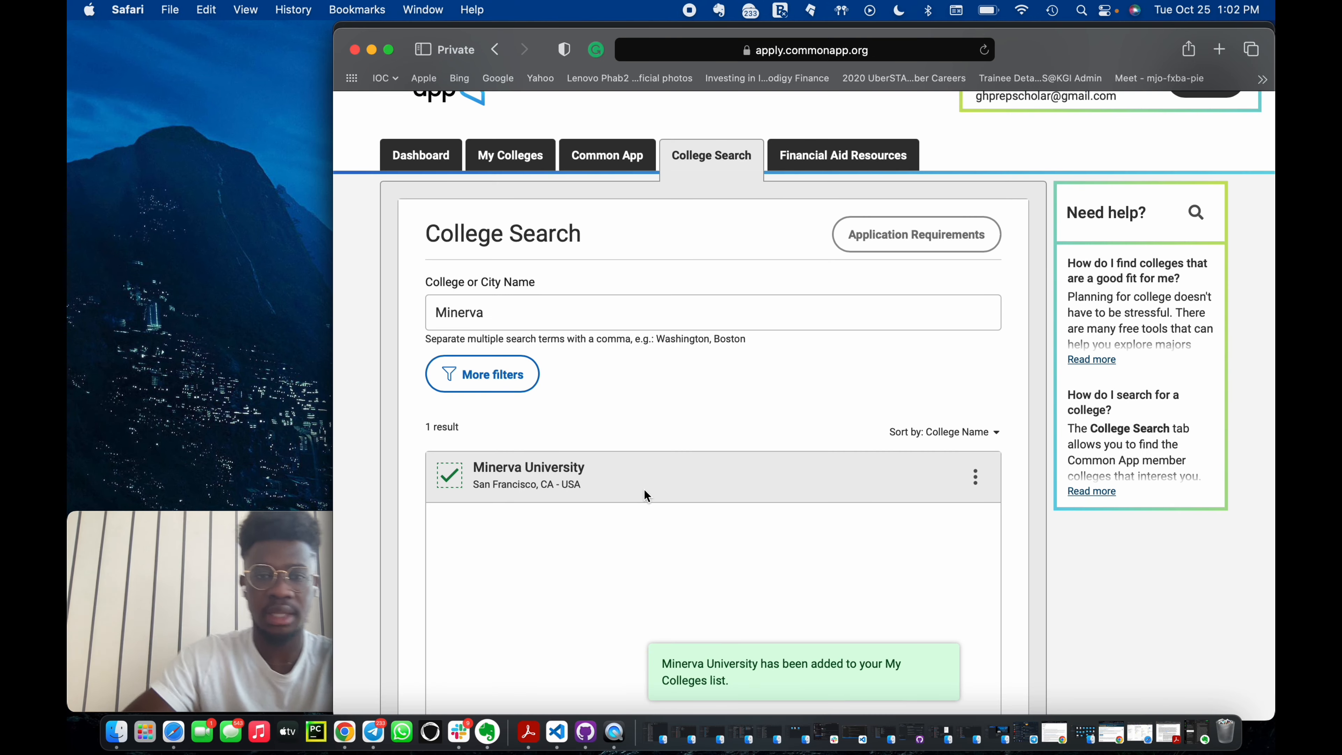
Open Cornell University's application questions through its term or admission plan link on the dashboard.
click(500, 159)
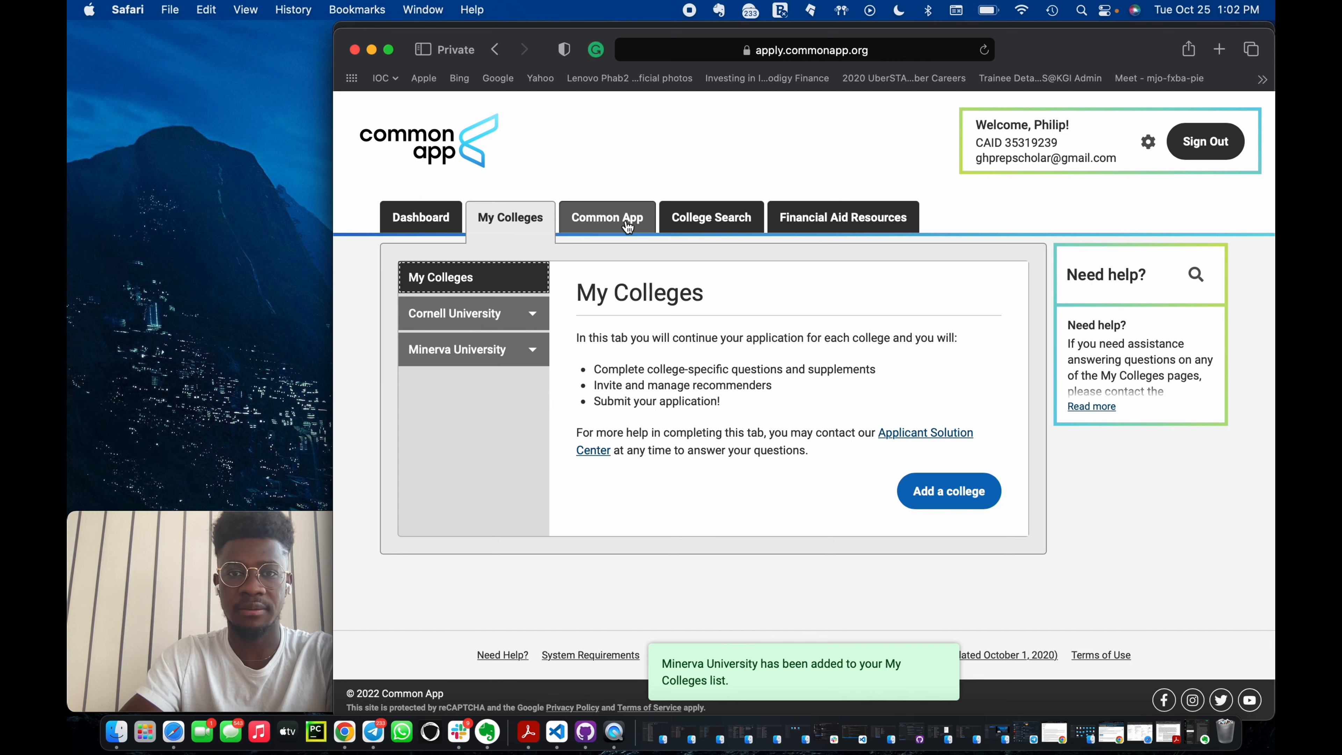
click(427, 214)
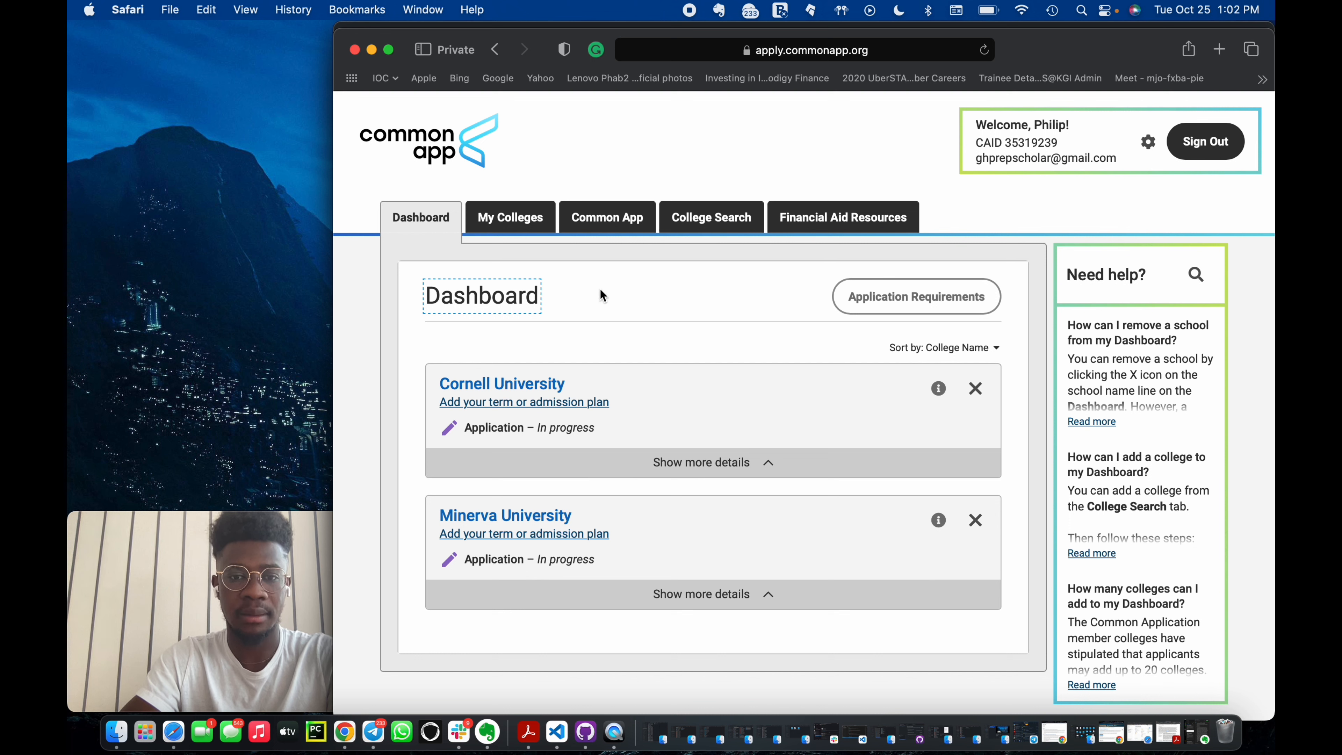
click(563, 407)
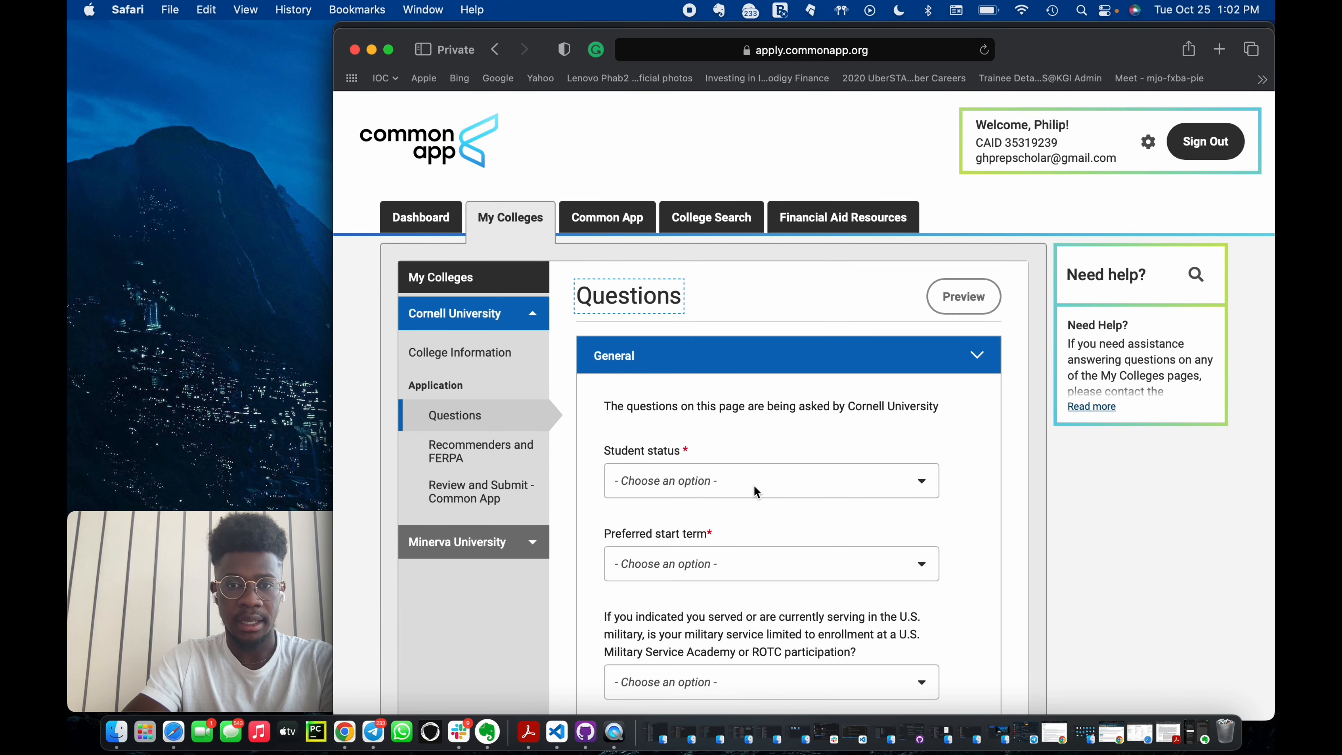
Set the student status to Degree-Seeking Student and the preferred start term to Fall 2023.
scroll(859, 496, down, 3)
click(903, 391)
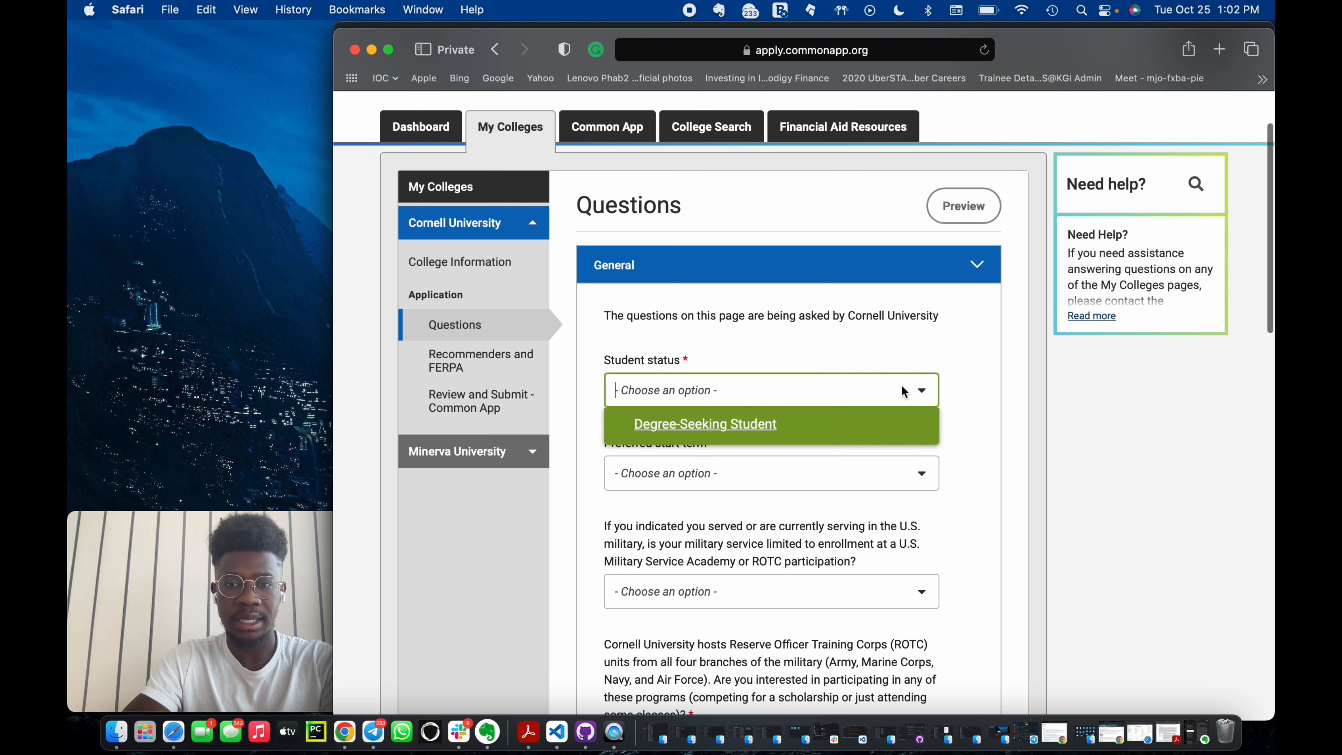
click(715, 425)
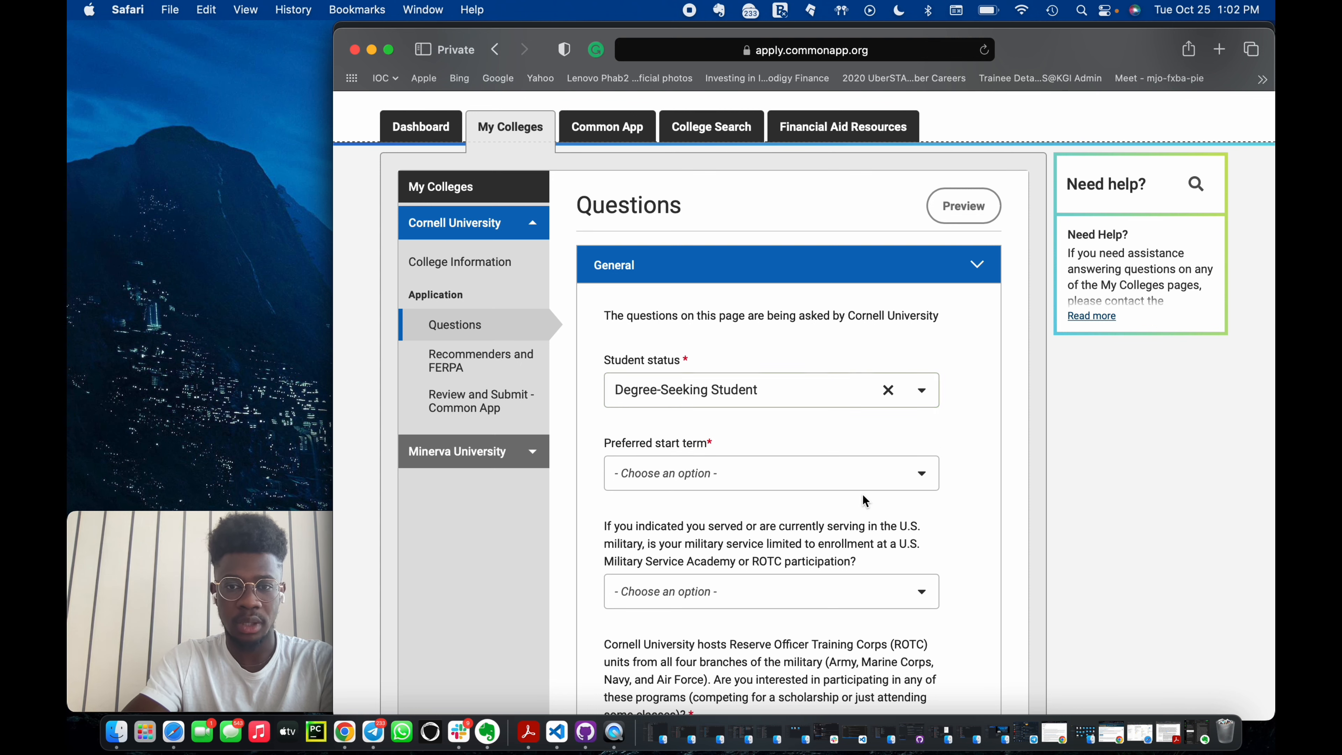
click(835, 476)
click(717, 522)
scroll(717, 522, down, 2)
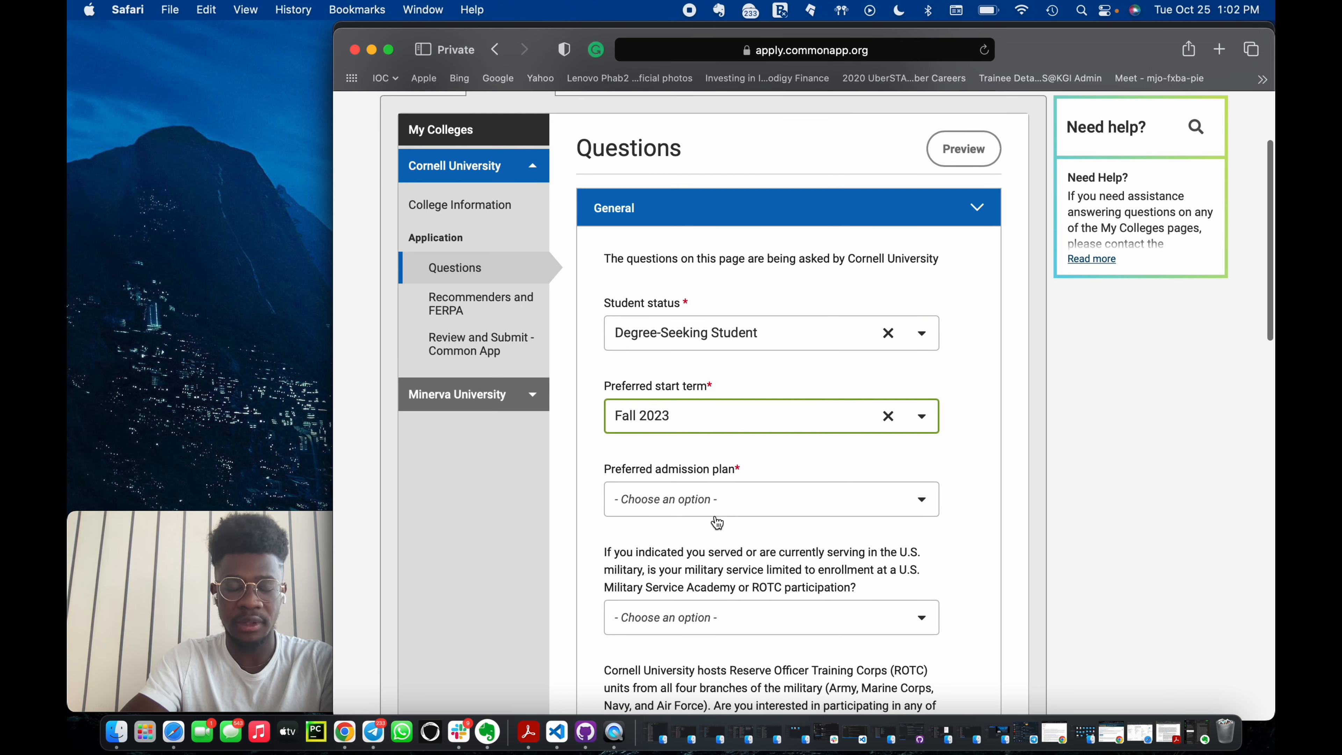
Set the preferred admission plan to Early Decision.
click(838, 501)
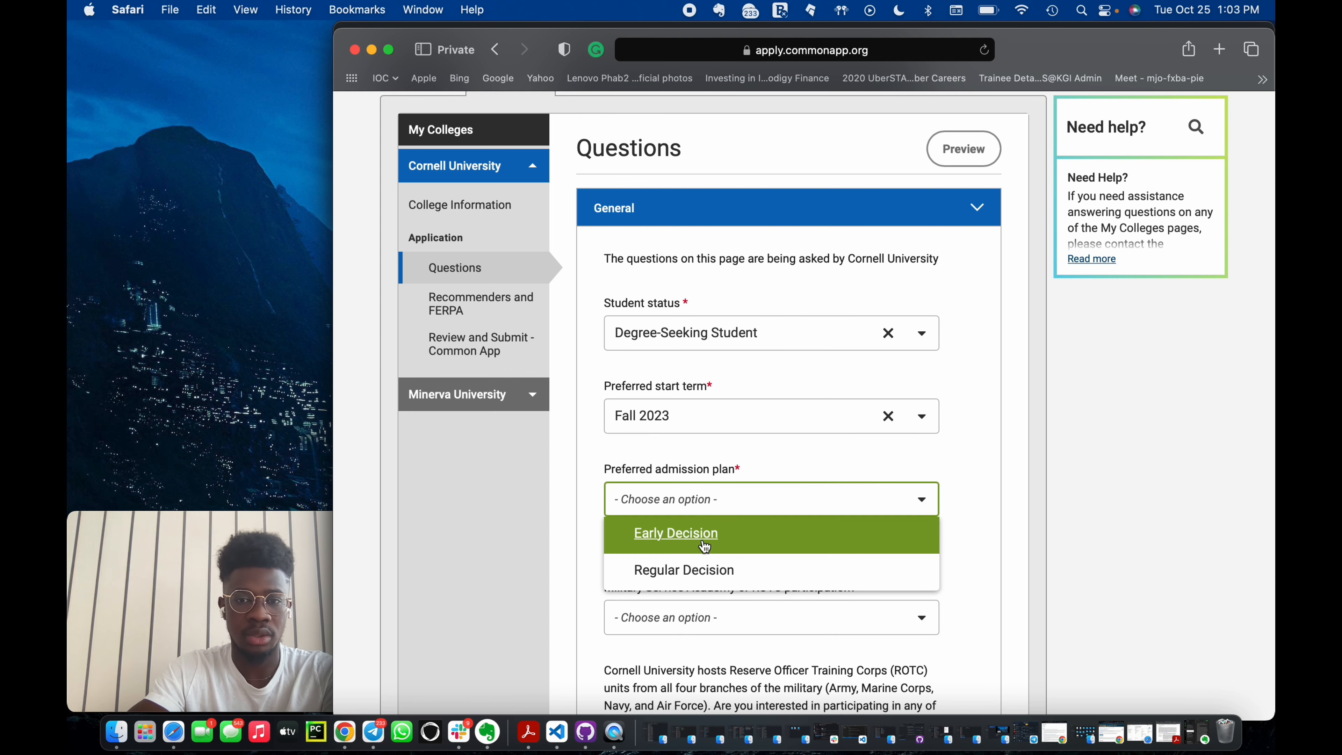
click(703, 538)
scroll(798, 584, down, 3)
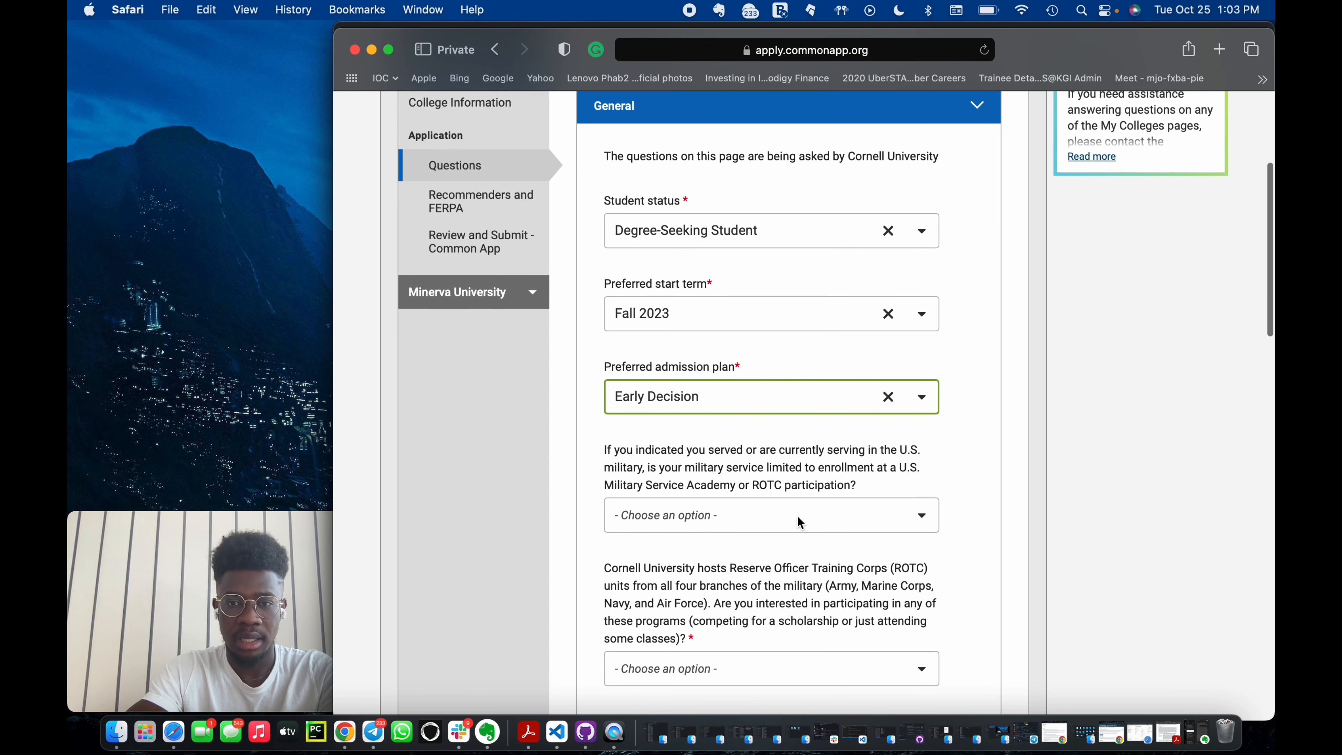
Answer the military service enrollment question with N/A.
click(777, 517)
click(655, 597)
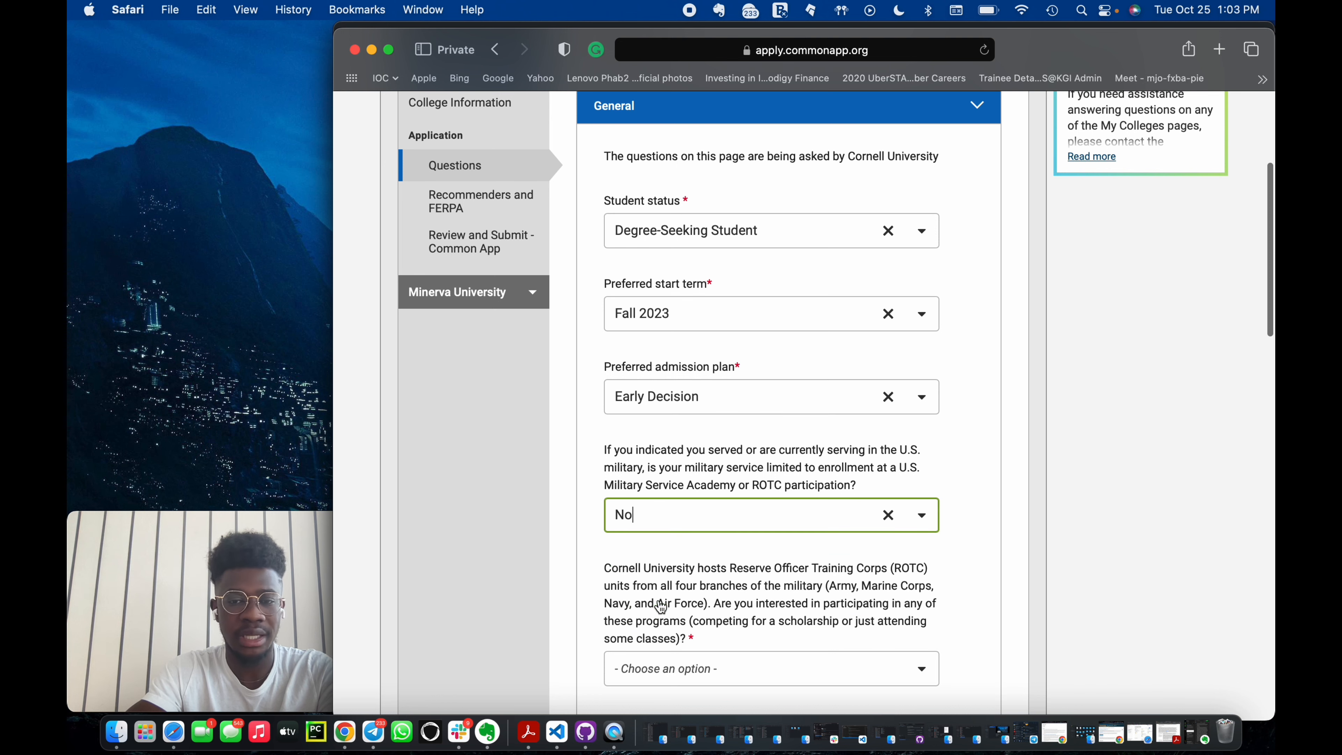
click(924, 512)
click(811, 623)
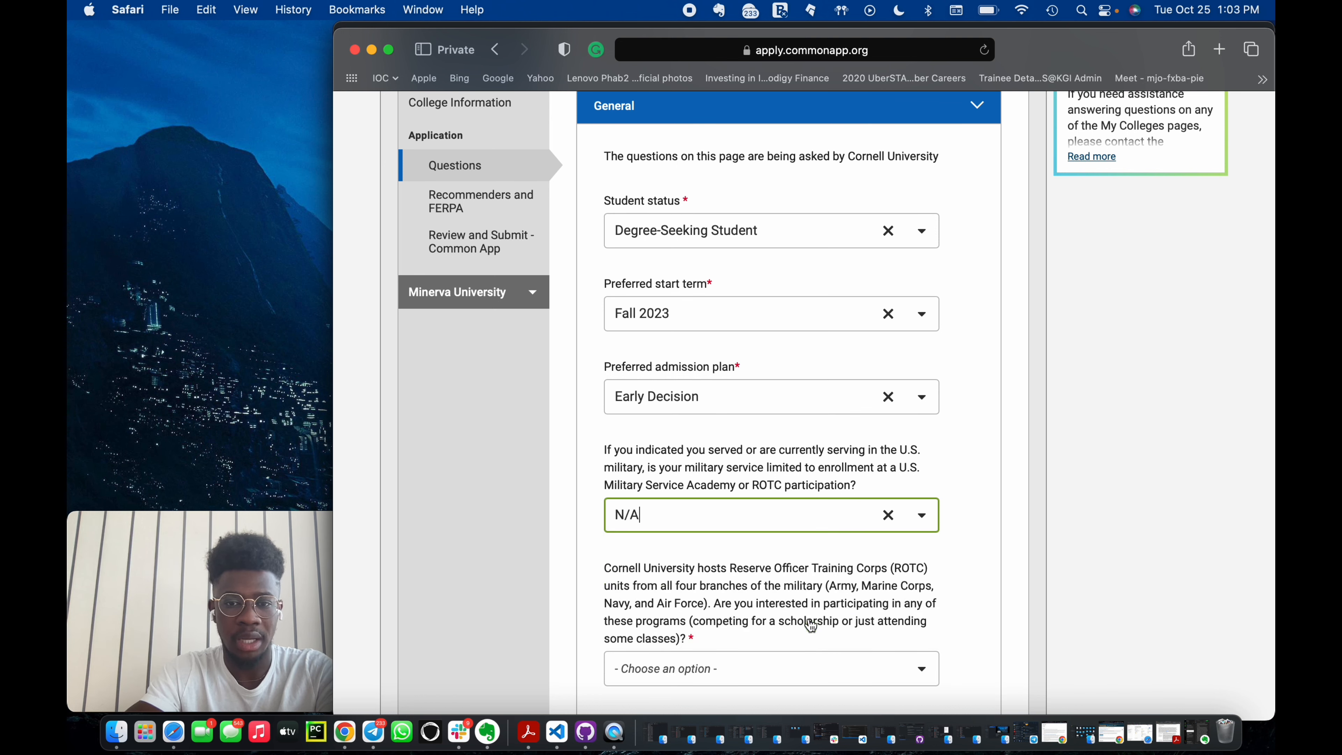
Answer No to the ROTC participation question.
scroll(865, 497, down, 4)
click(823, 515)
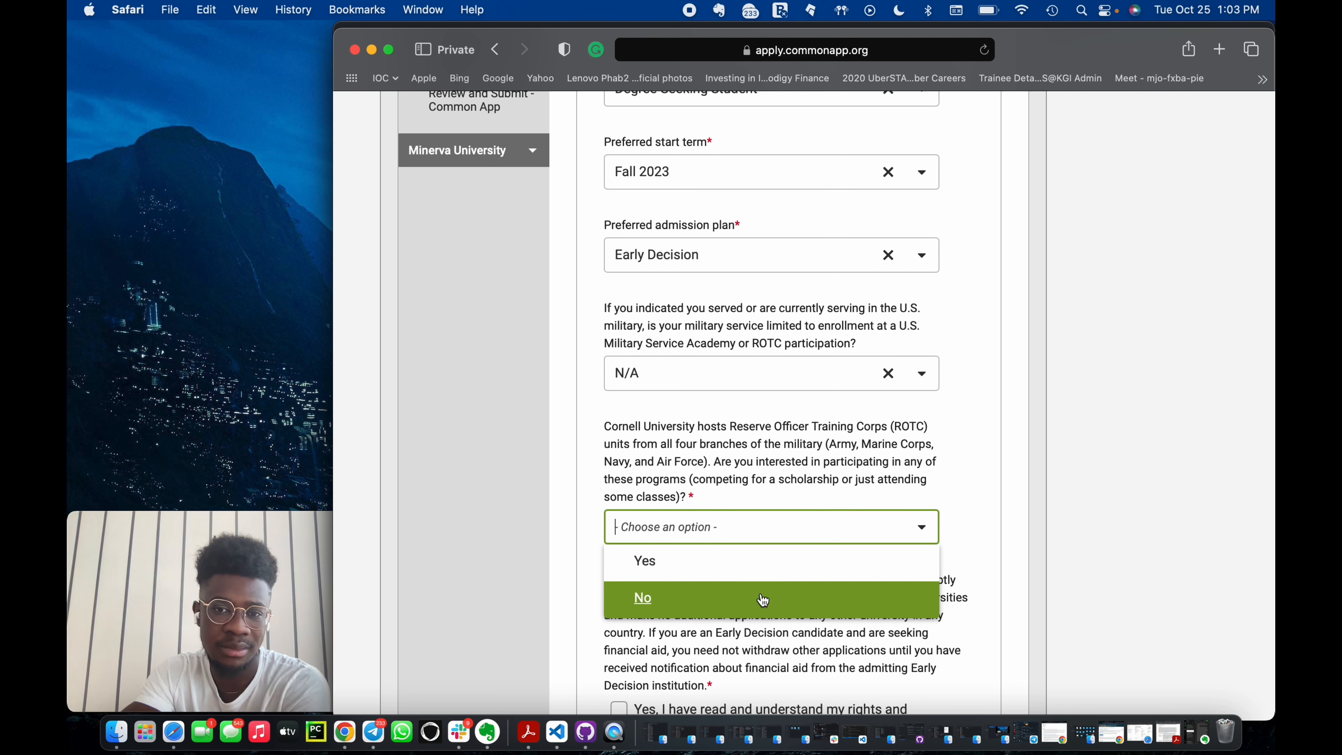
click(762, 600)
Read the Early Decision statement and tick the agreement checkbox.
scroll(762, 600, down, 5)
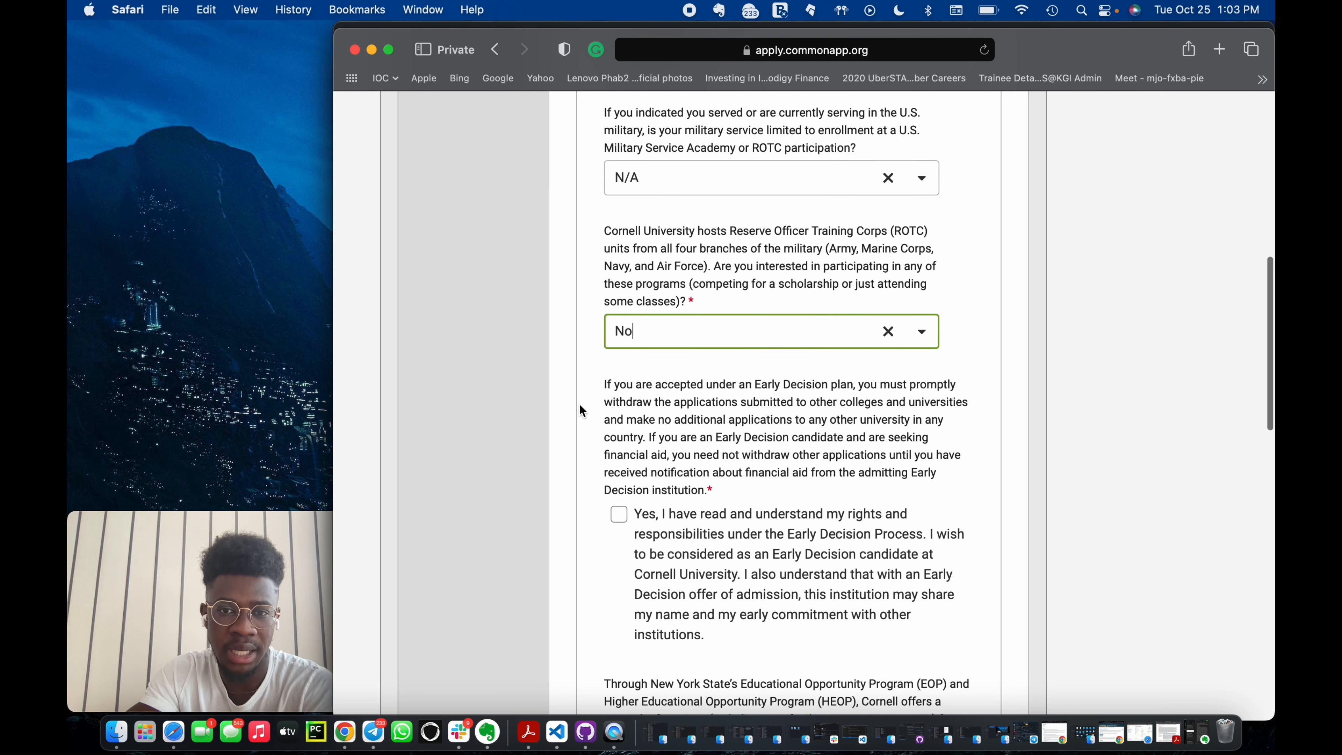
click(606, 384)
drag(606, 384, 722, 434)
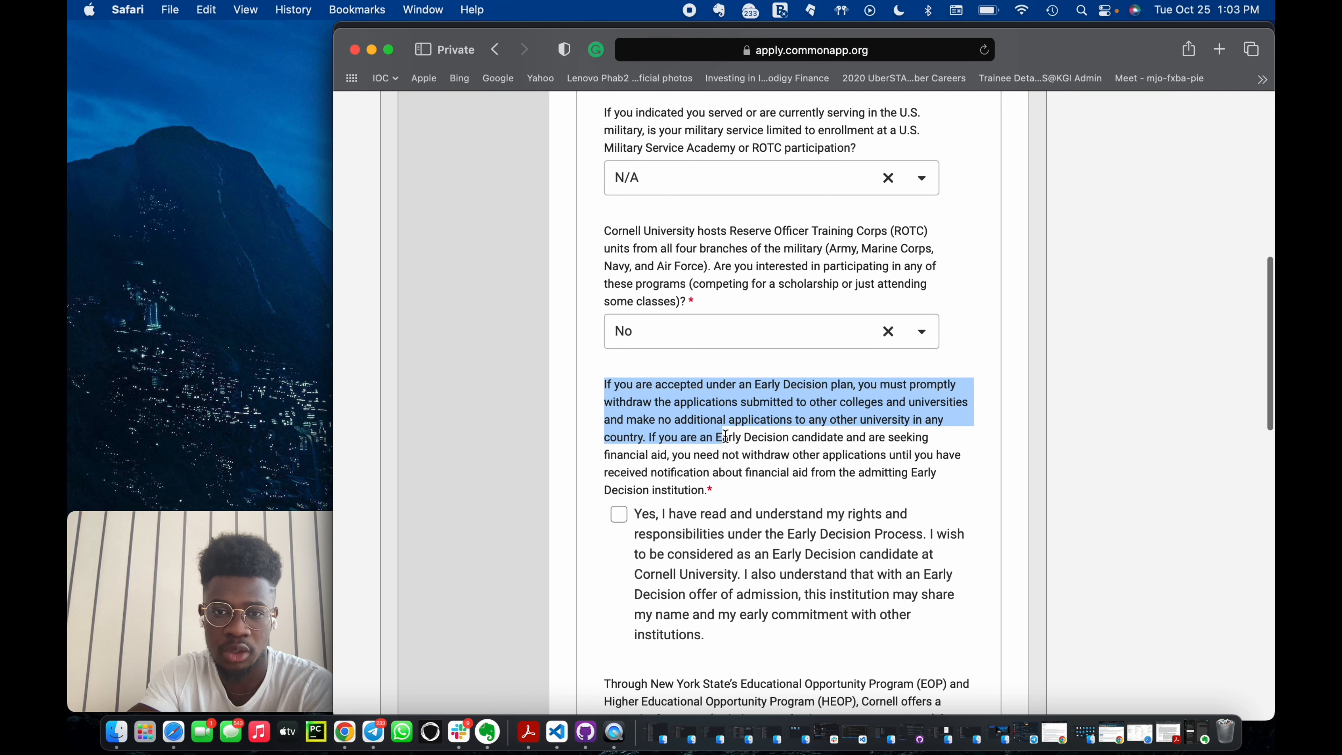
click(778, 407)
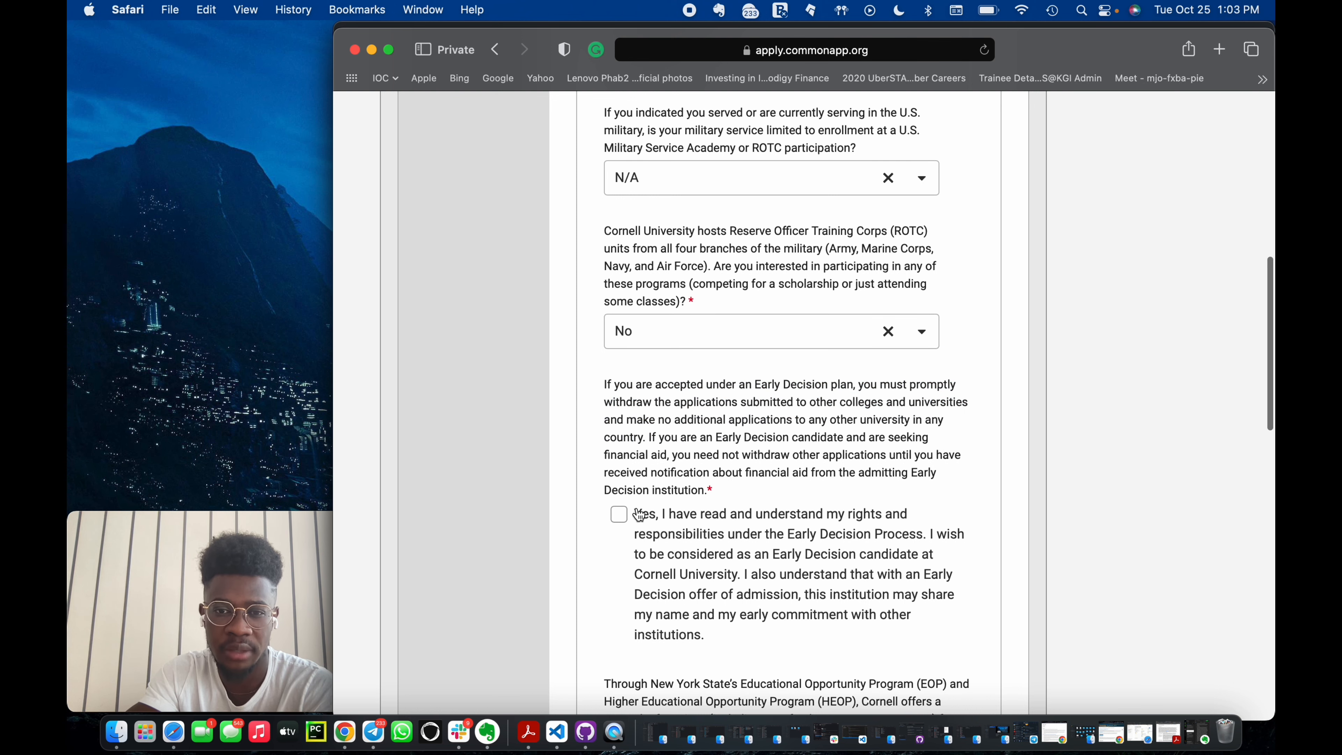
click(619, 519)
Fill in the ED Signature field with the applicant's full name.
scroll(620, 523, down, 4)
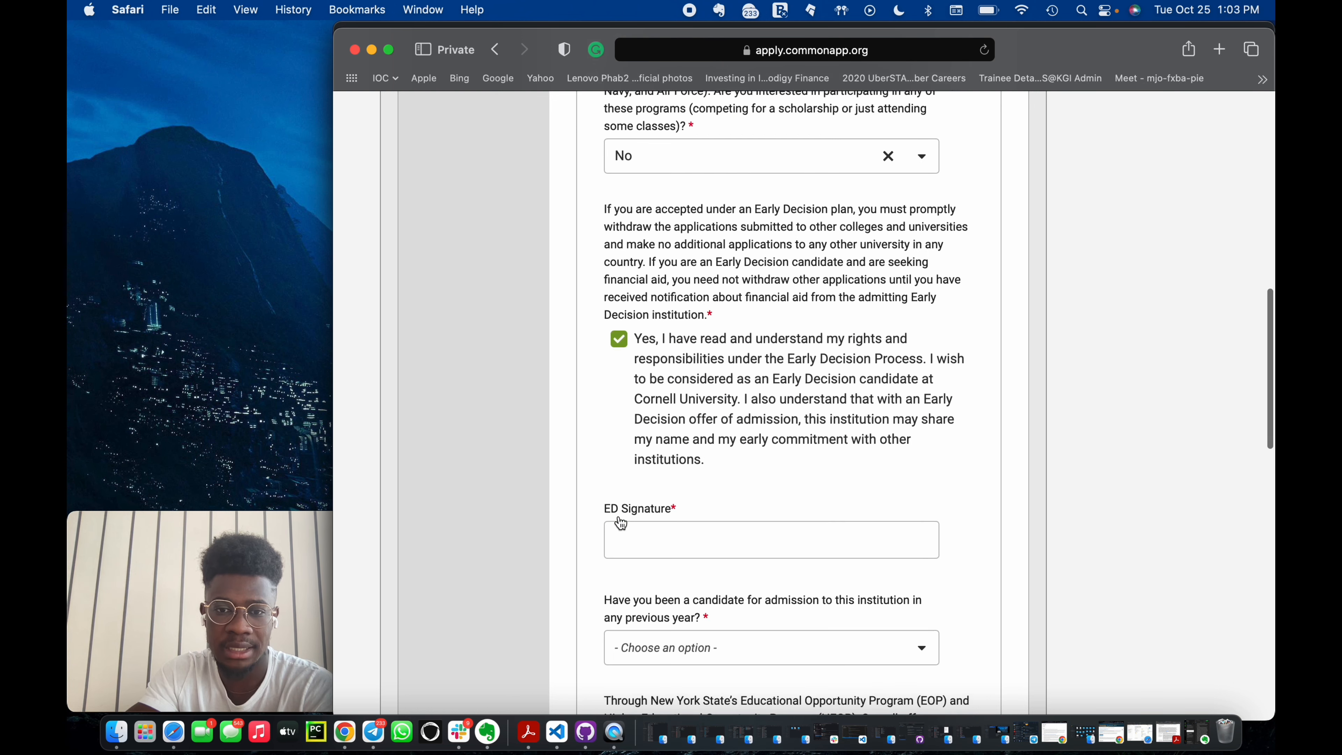
click(642, 532)
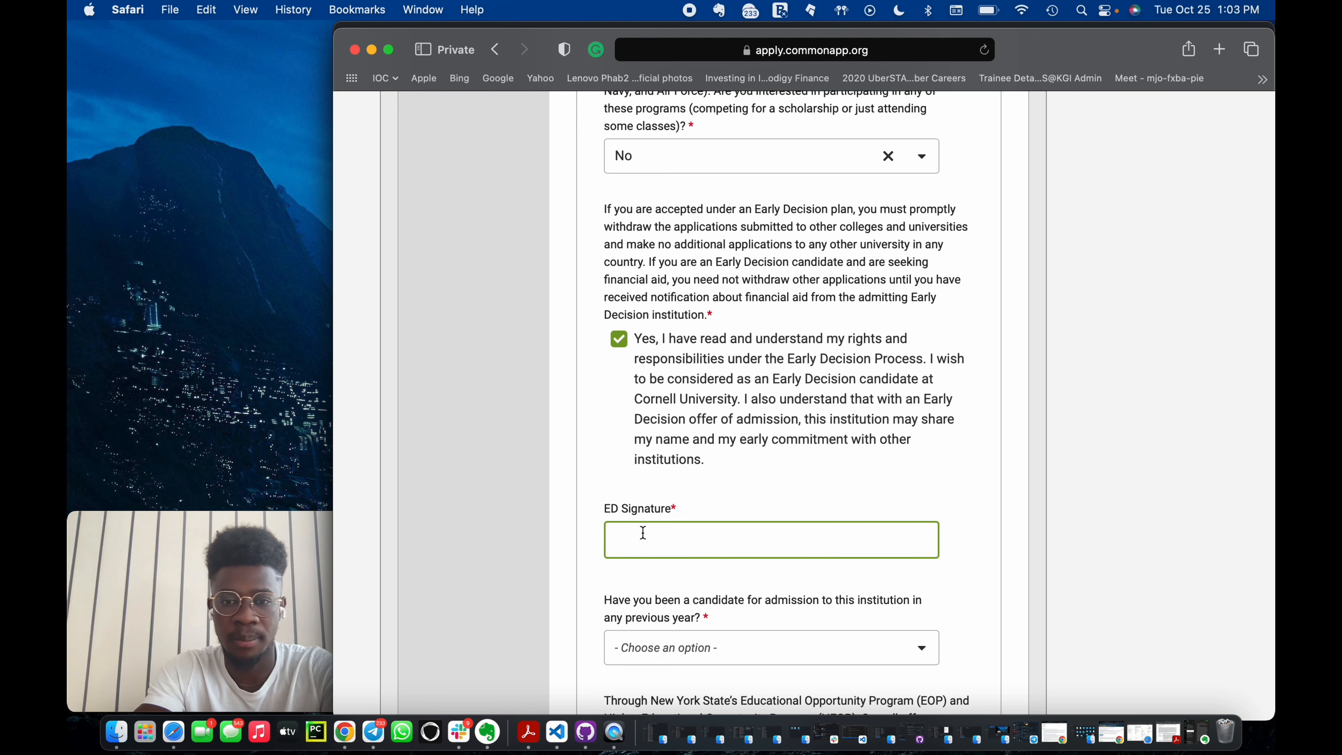
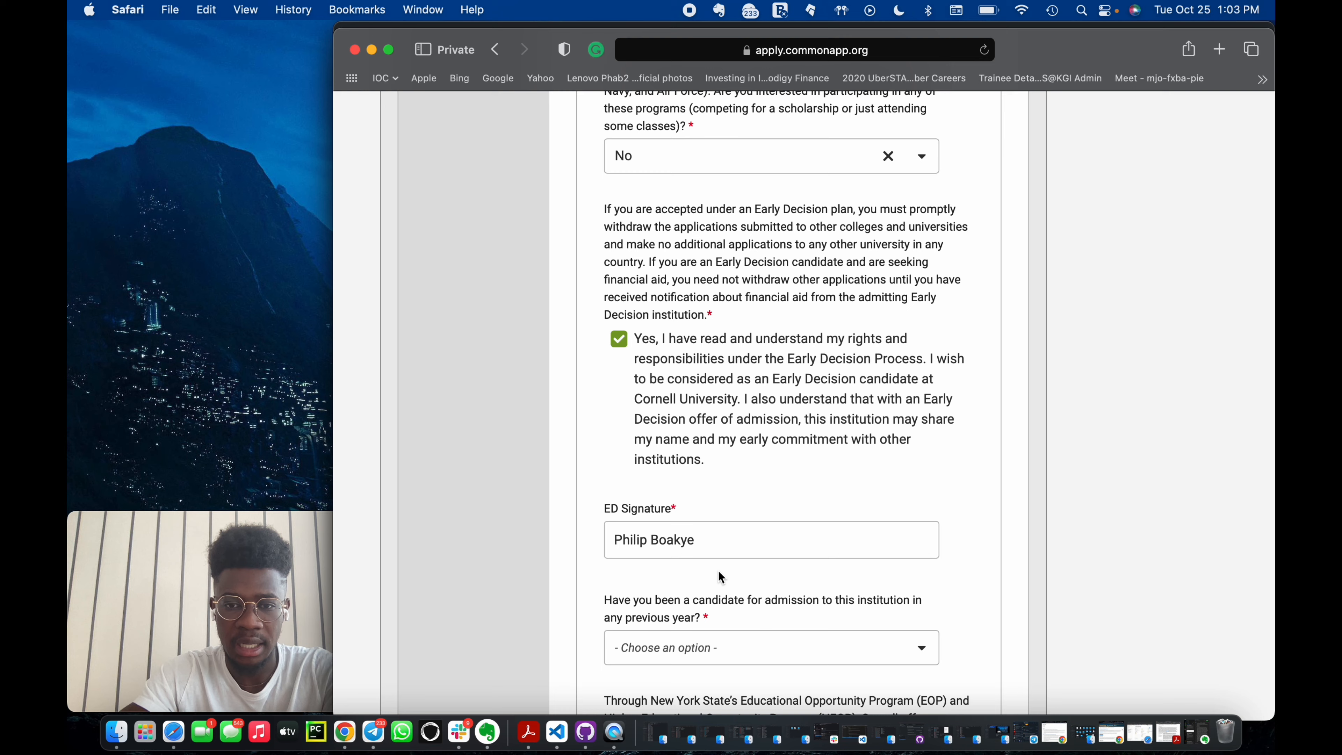
scroll(739, 533, down, 2)
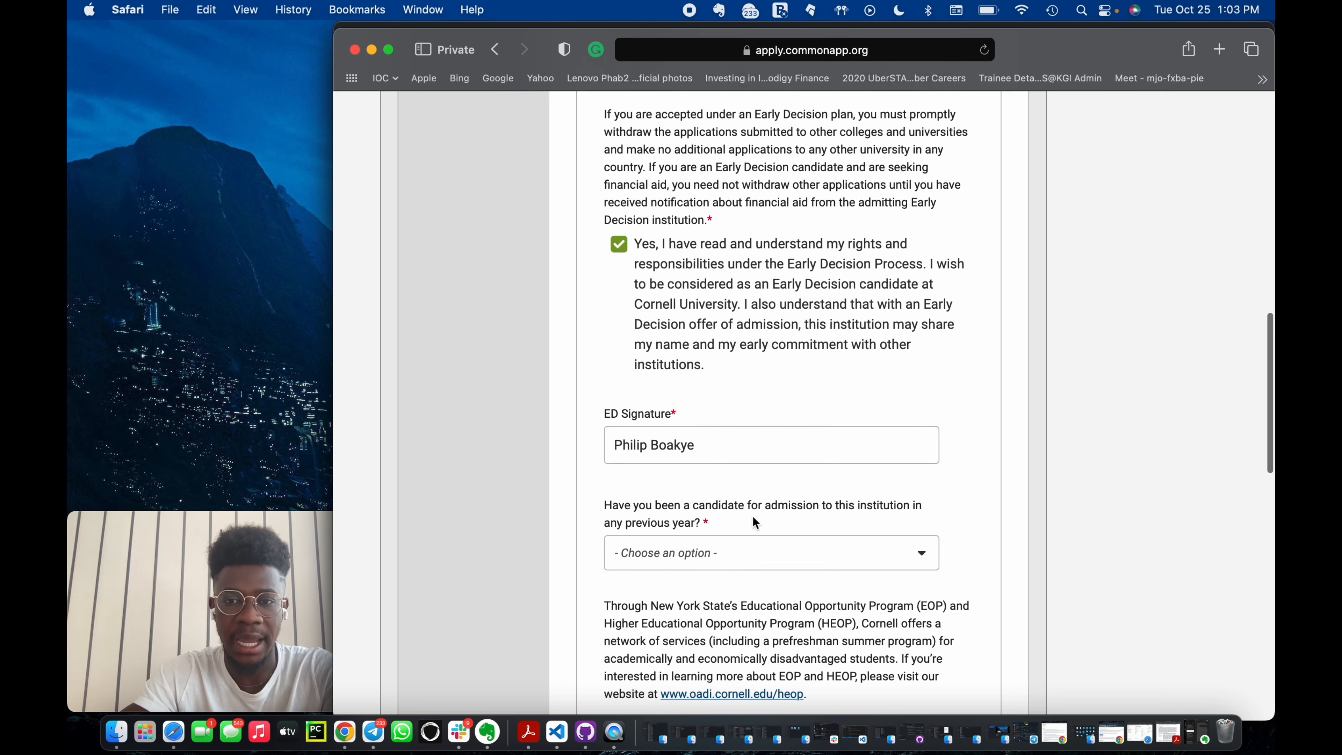
Answer No to whether you have been a candidate for admission to this institution in a previous year.
click(837, 552)
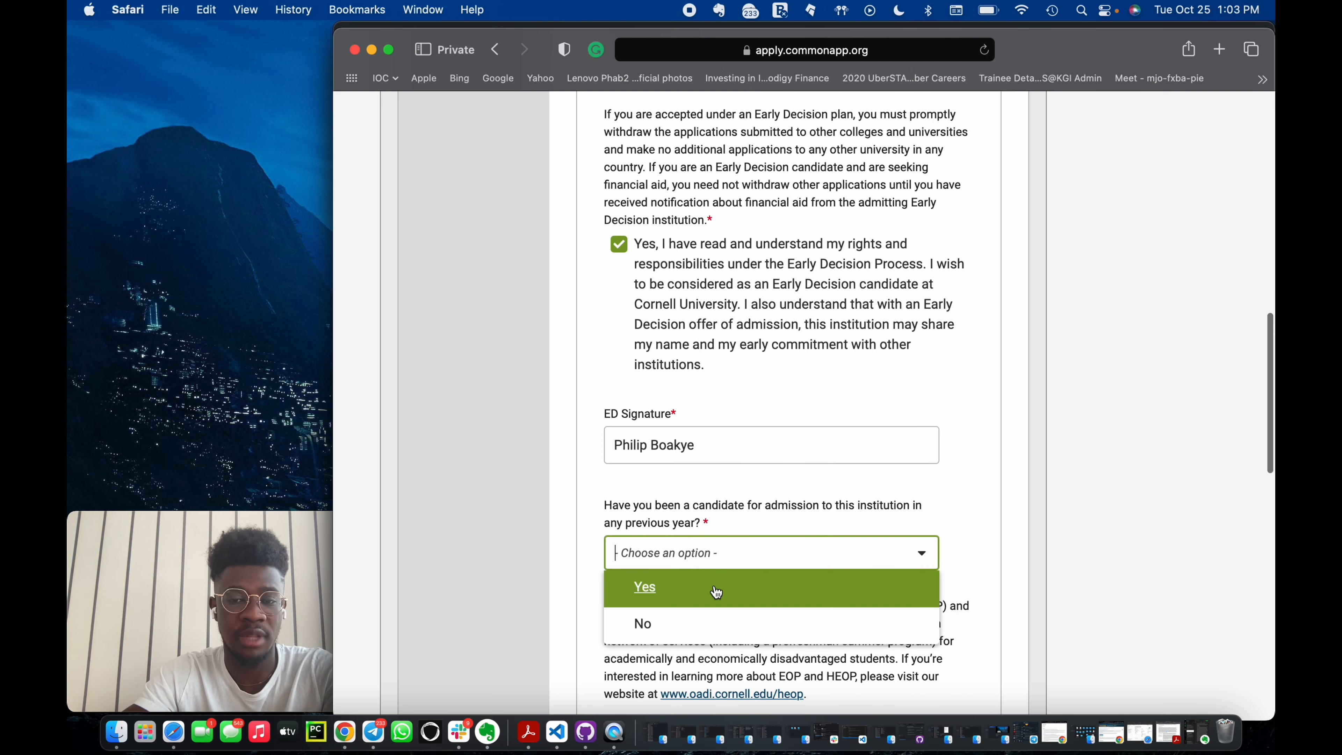
click(686, 624)
scroll(684, 617, down, 3)
scroll(684, 618, down, 6)
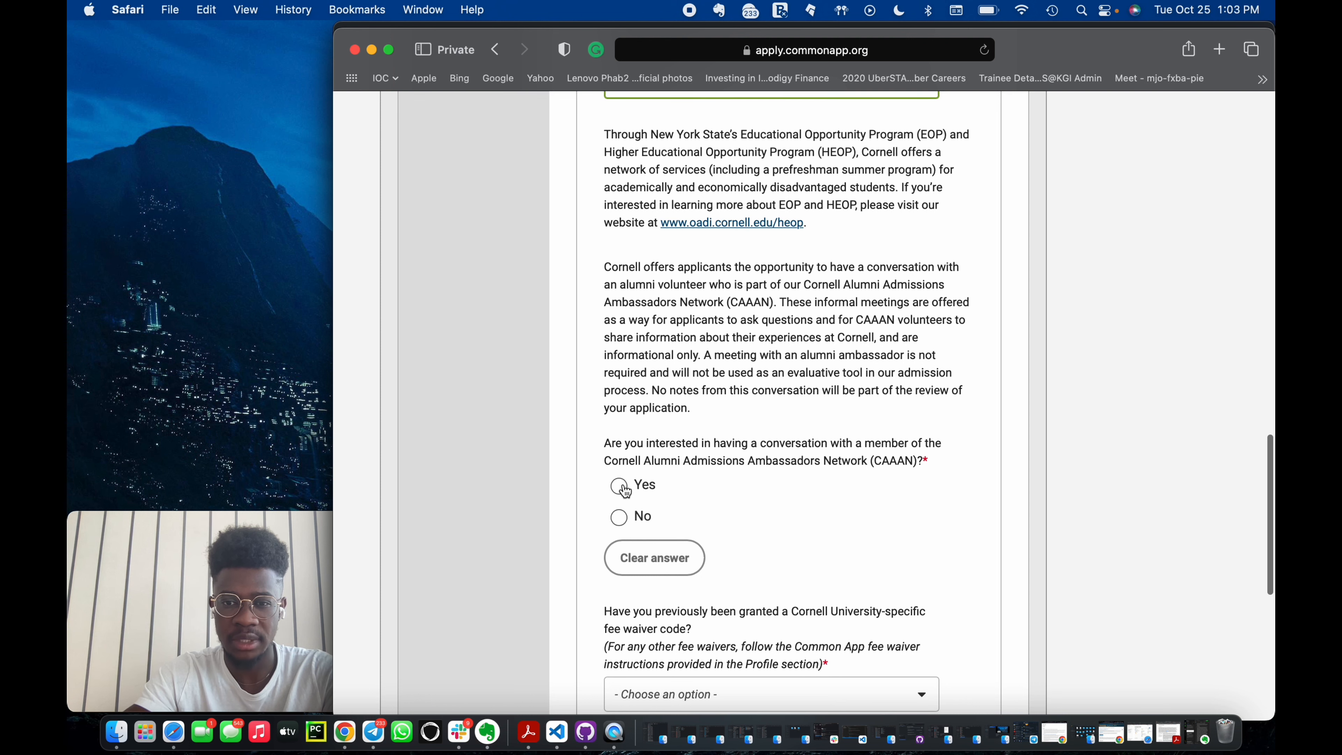
scroll(629, 488, up, 2)
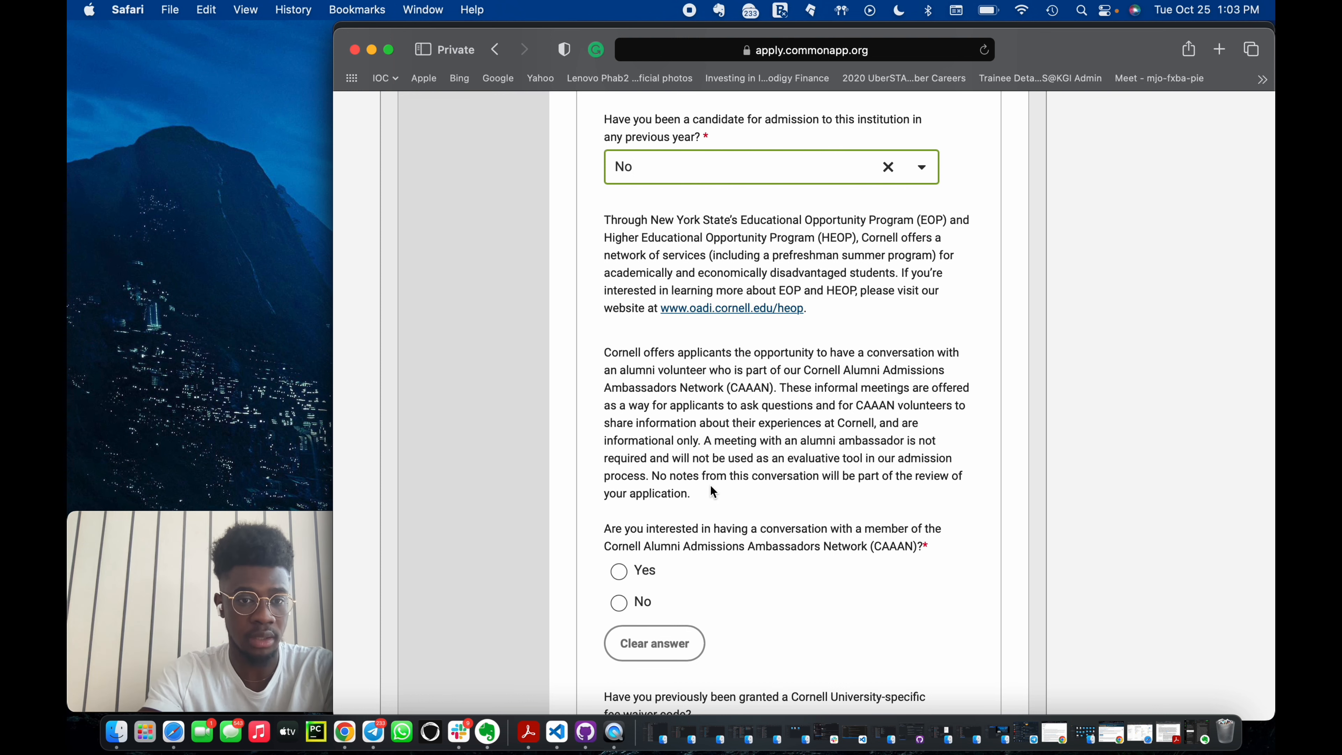
Choose Yes for interest in a conversation with the Cornell Alumni Admissions Ambassadors Network (CAAAN).
click(788, 527)
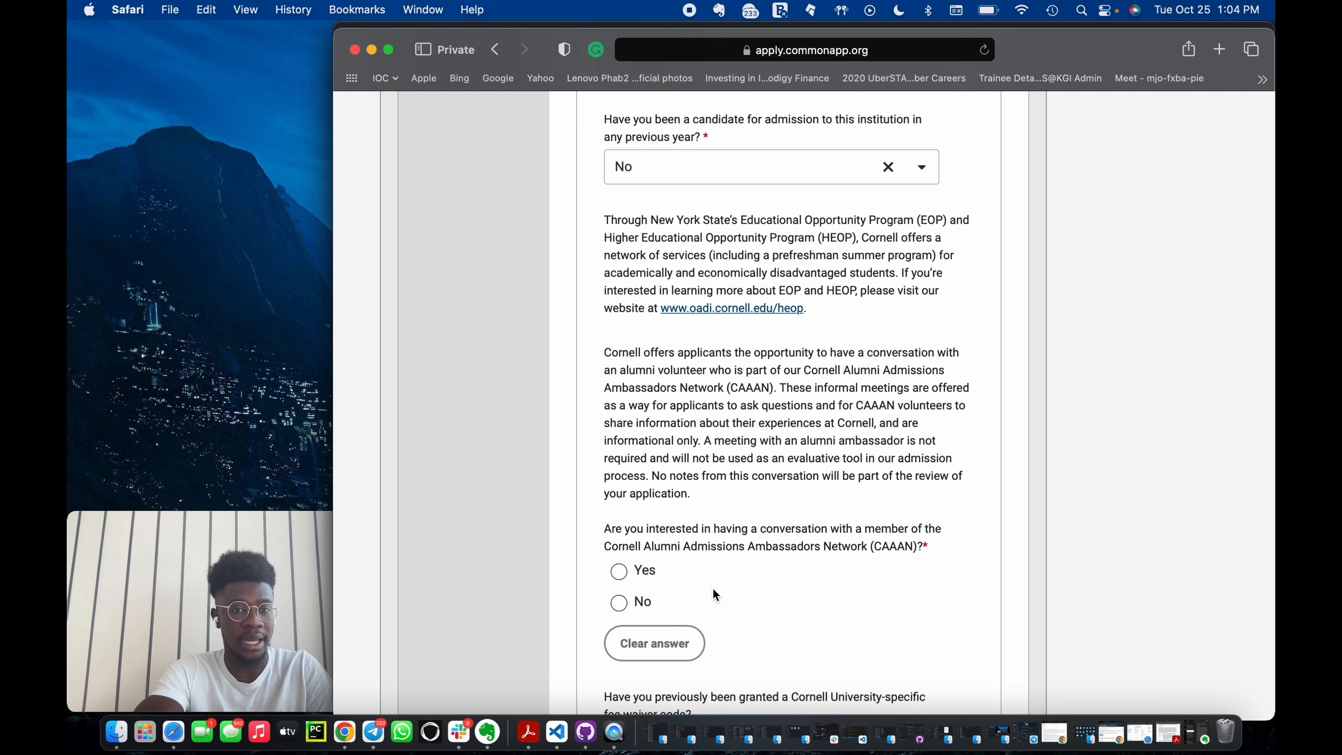
click(620, 571)
scroll(766, 634, down, 5)
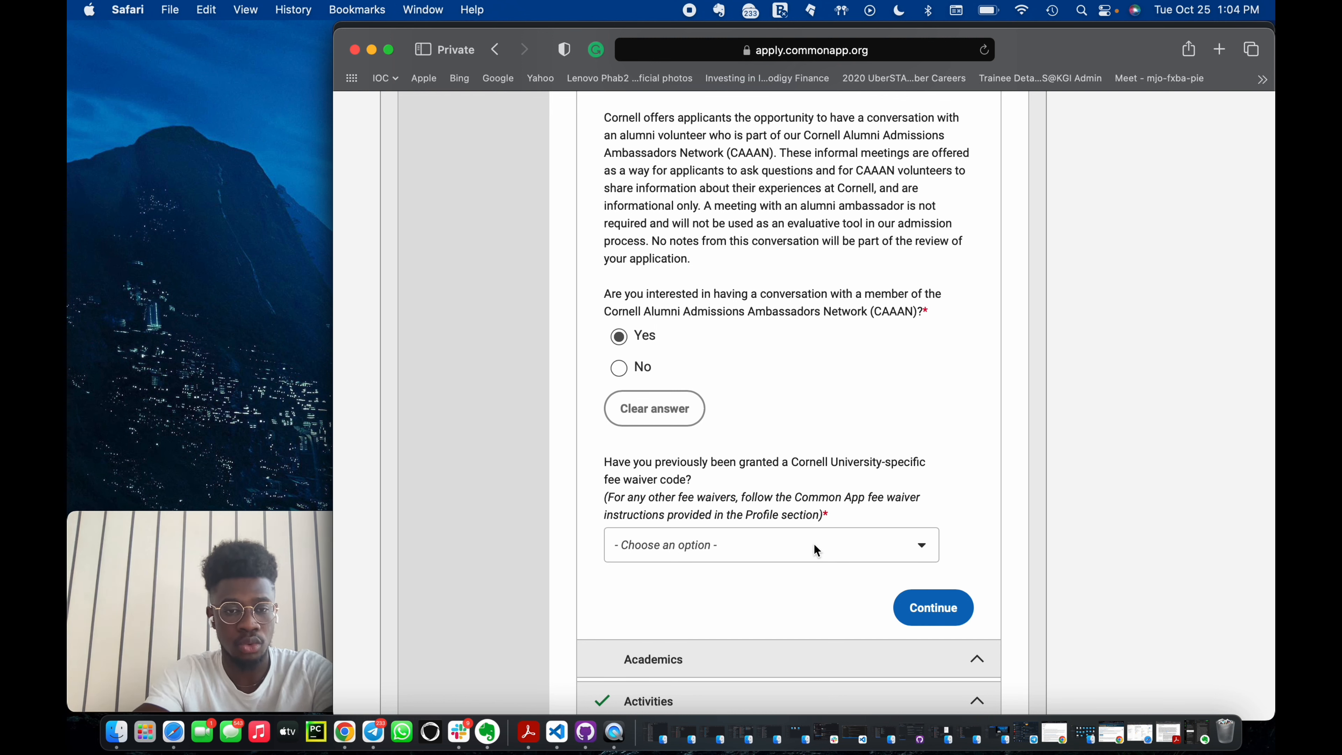
Set the Cornell fee waiver code question to 'No, I plan to use another type of fee waiver.'.
click(823, 547)
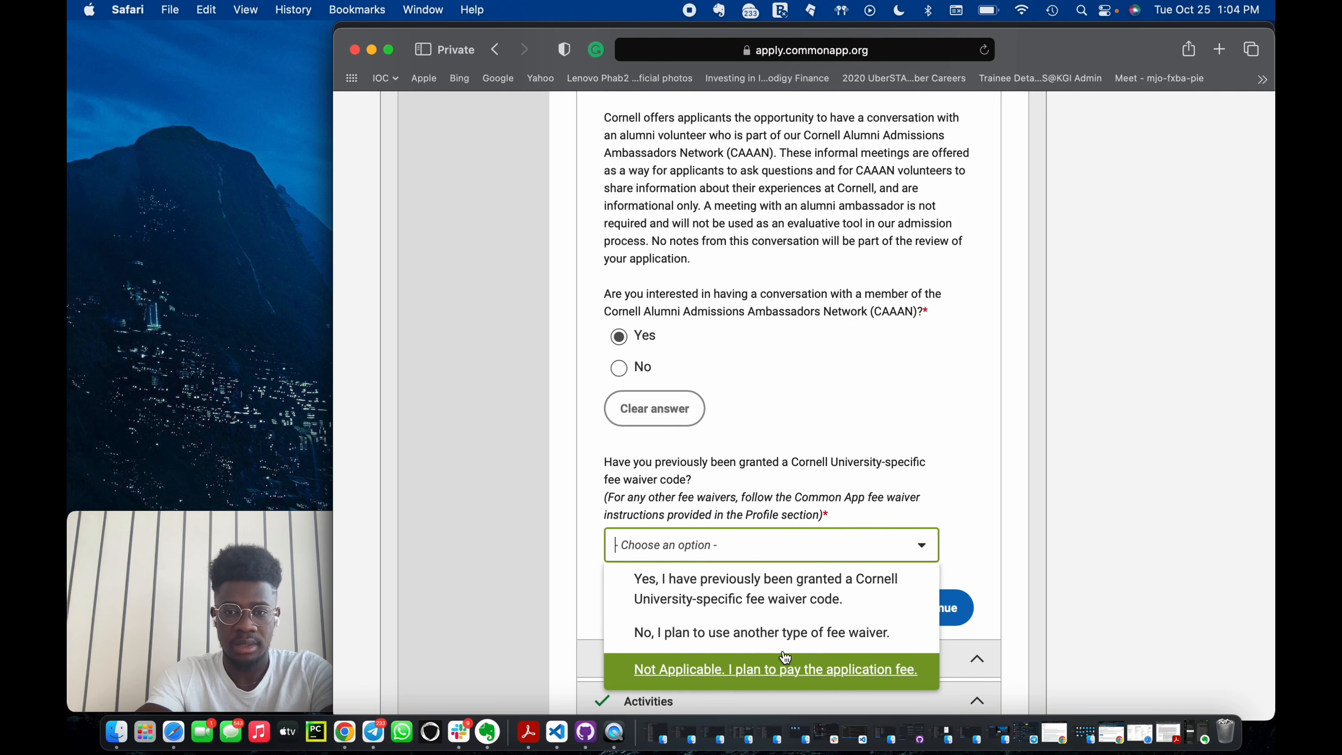
click(805, 632)
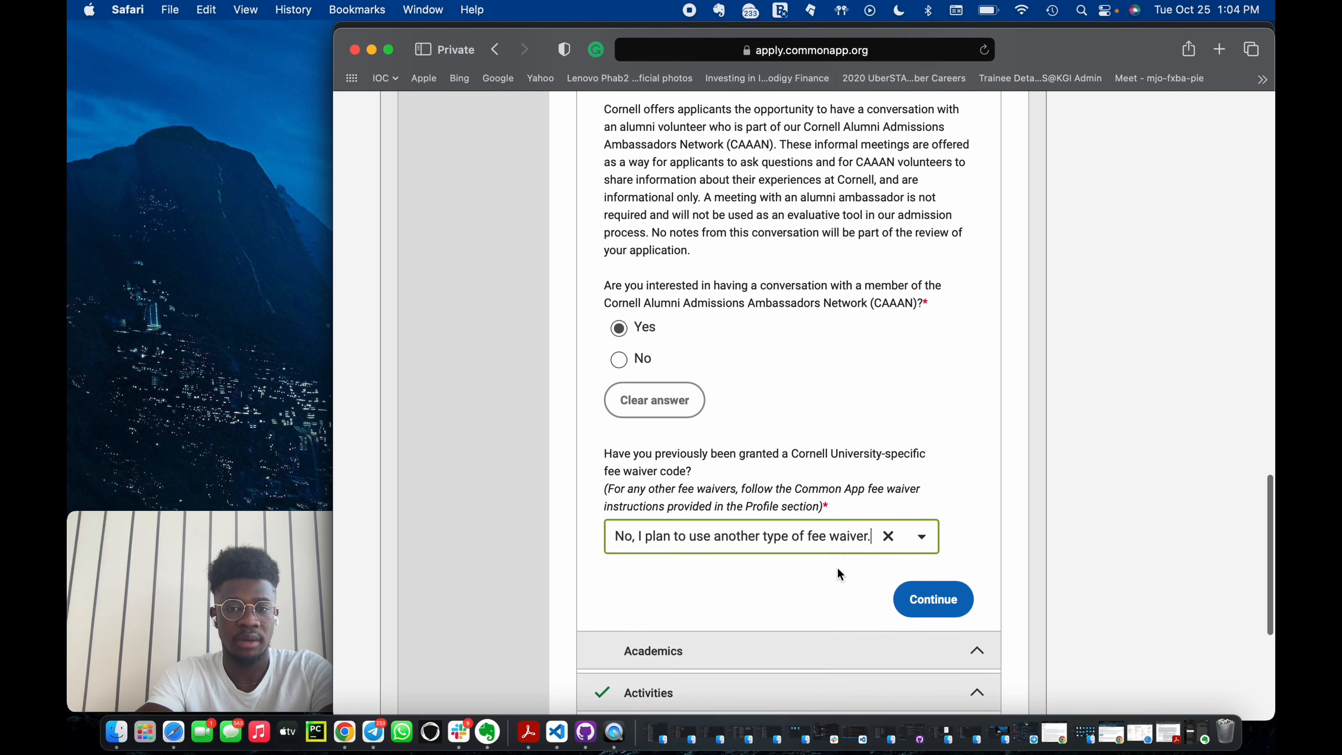
scroll(838, 568, down, 3)
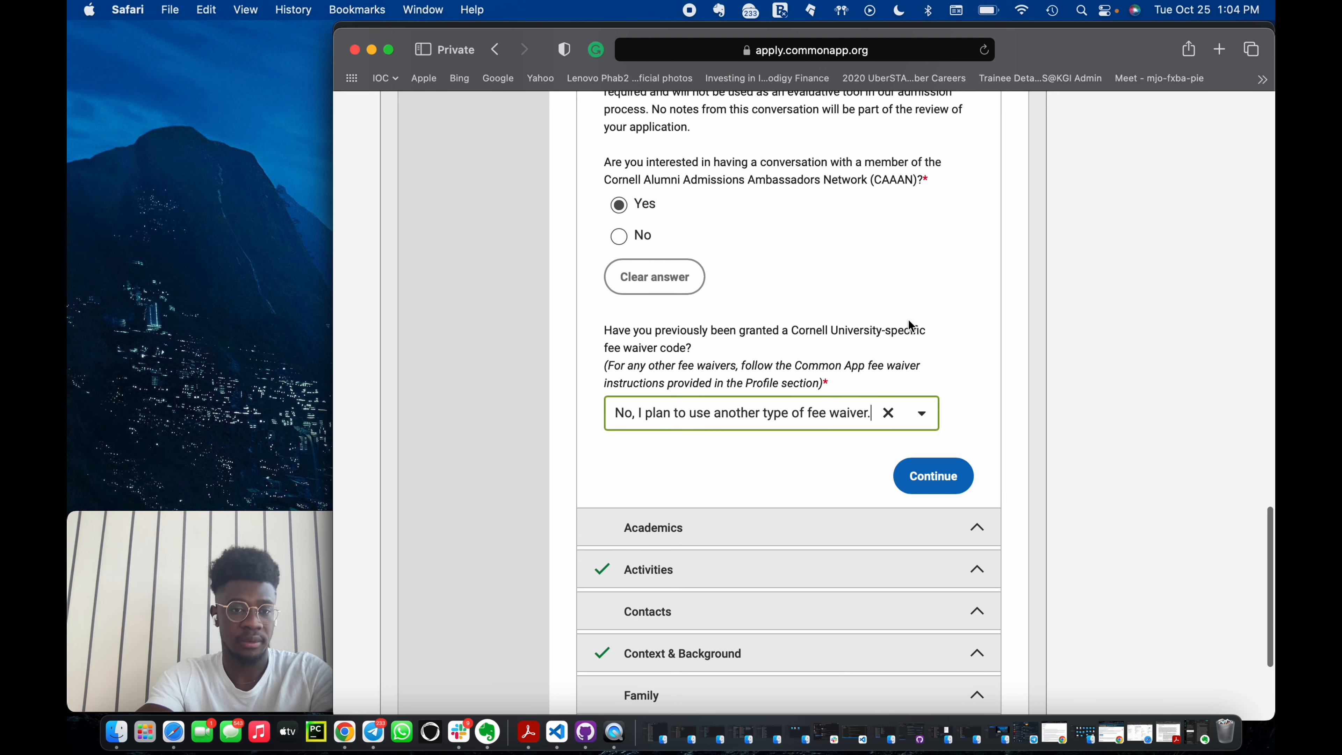
scroll(907, 319, up, 8)
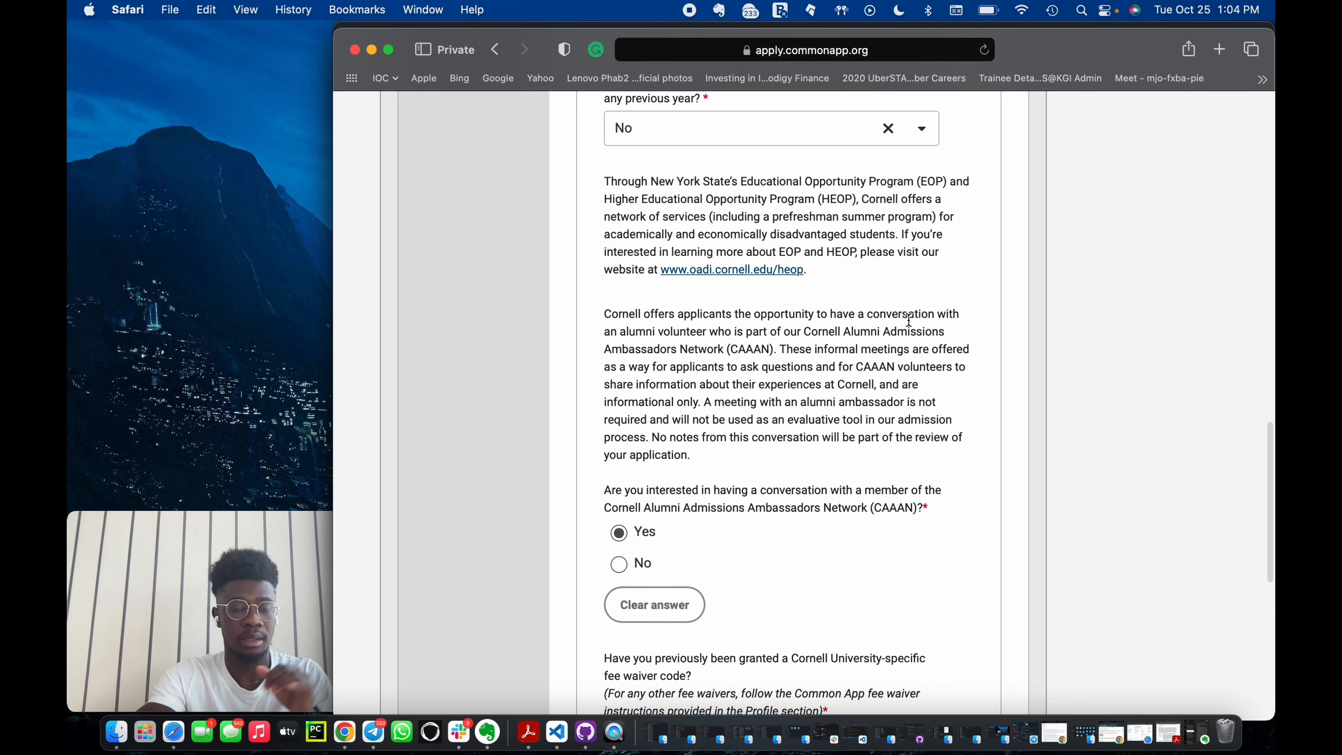
Go to the Common App section's Profile page.
scroll(909, 320, up, 10)
scroll(909, 319, up, 5)
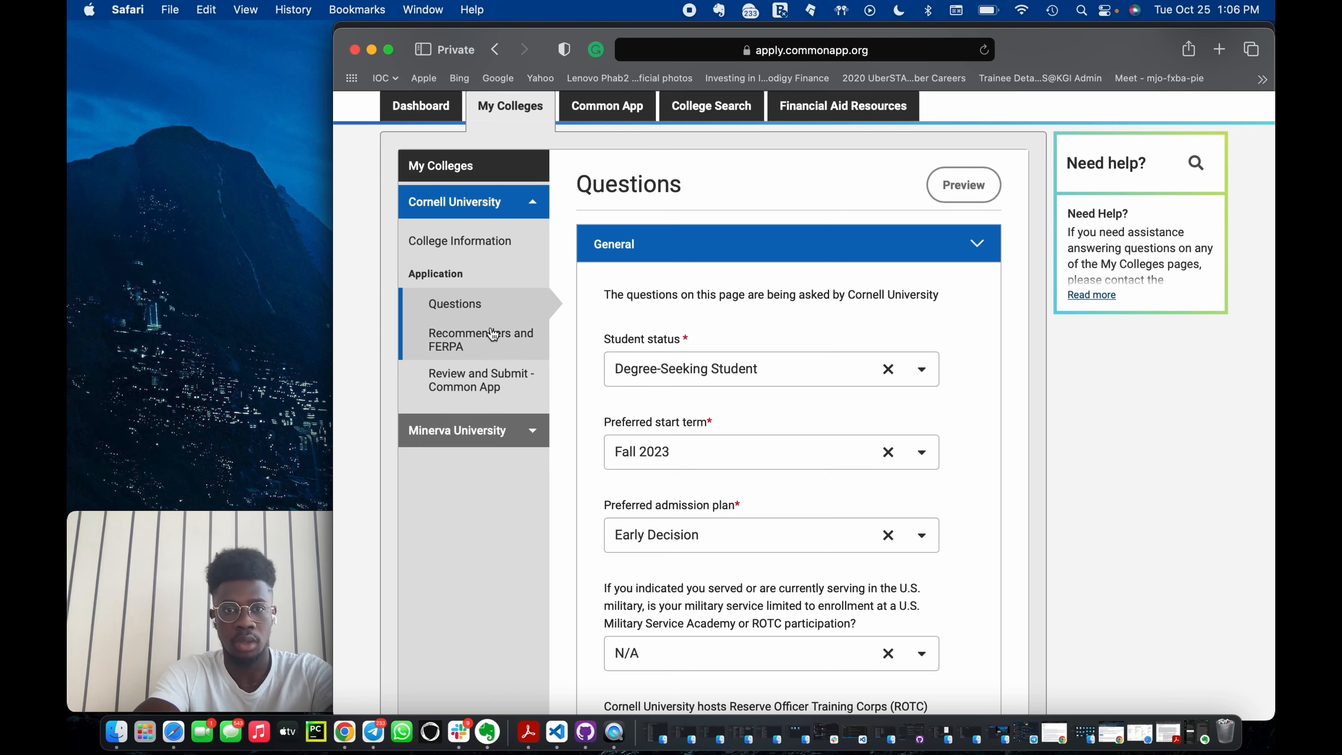
scroll(490, 270, up, 2)
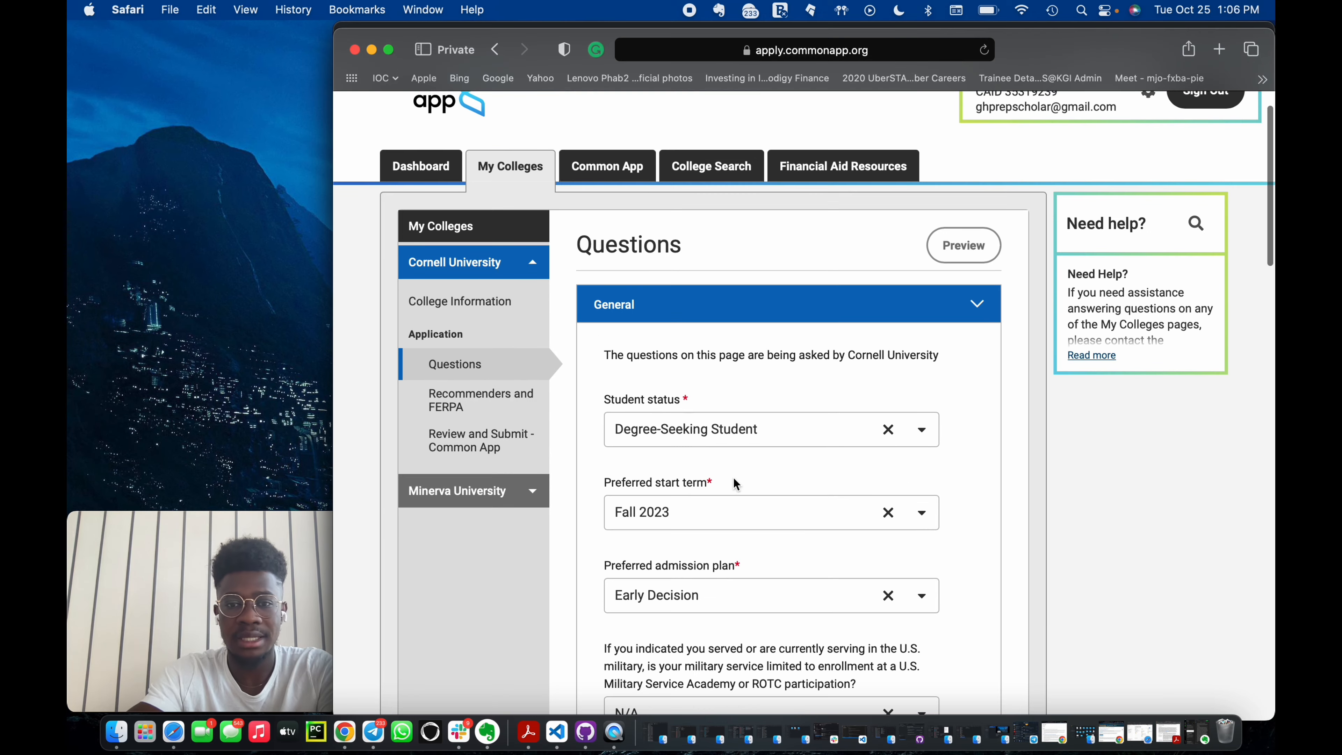
scroll(733, 479, down, 20)
scroll(731, 490, up, 20)
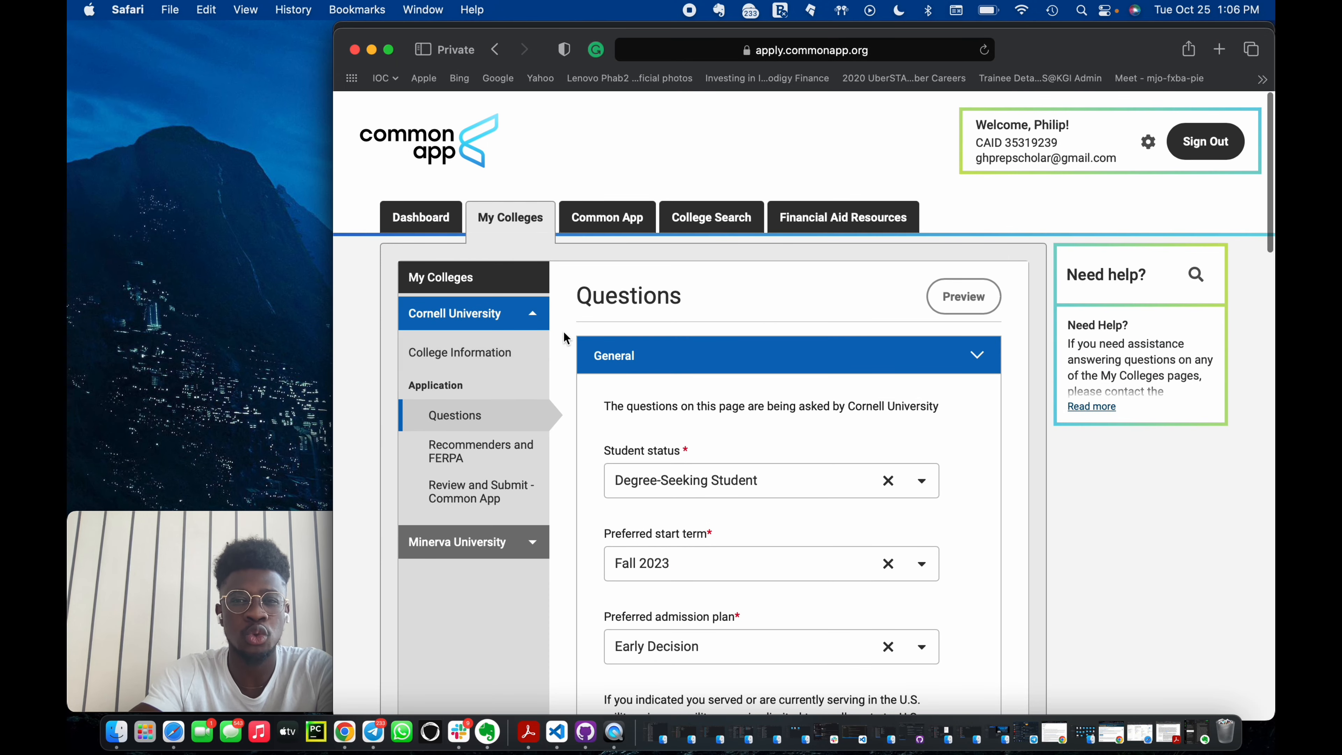
click(610, 216)
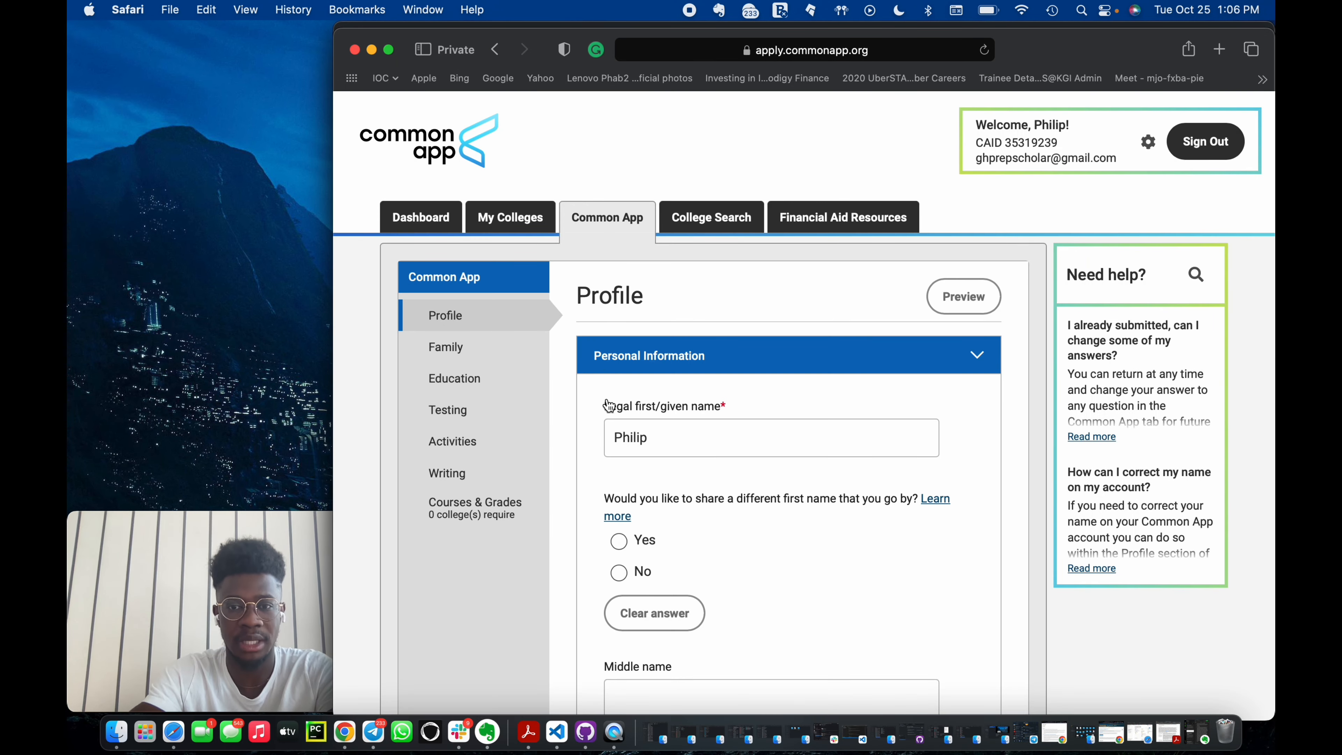
Answer No to sharing a different preferred first name.
scroll(705, 488, down, 2)
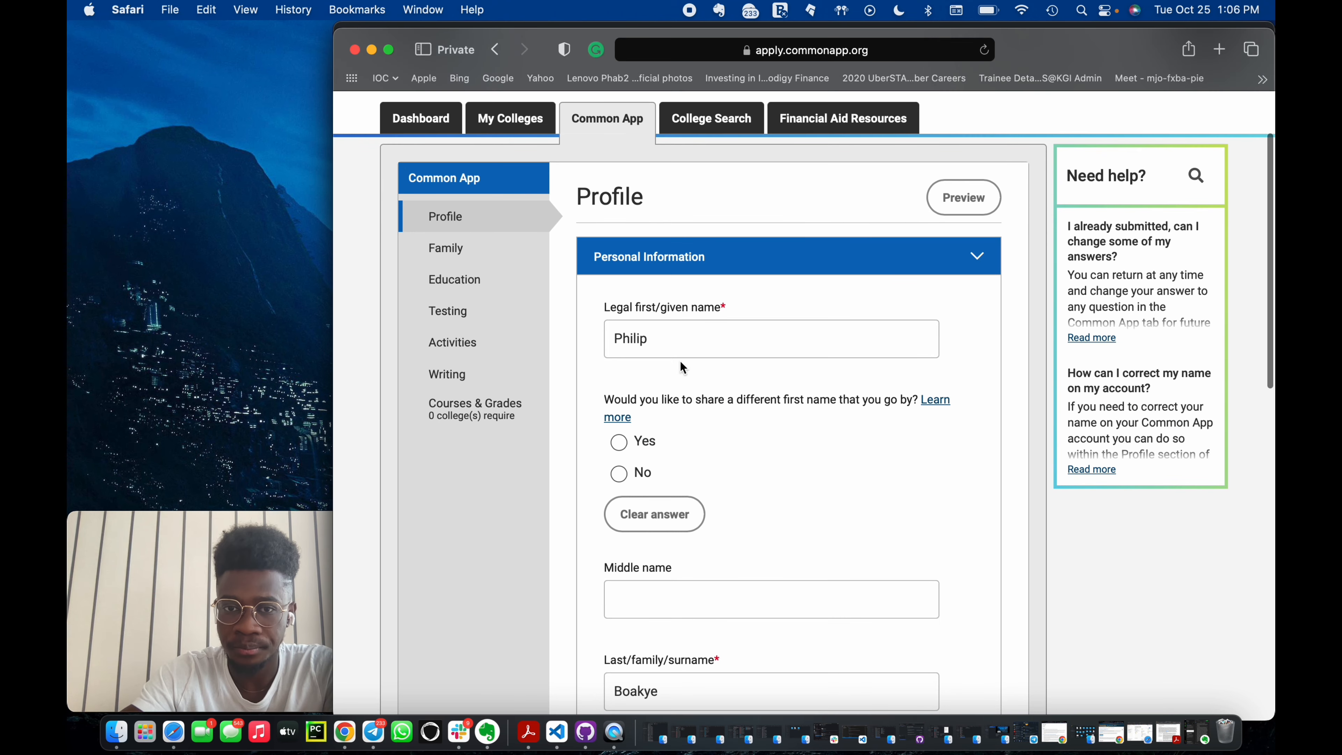
scroll(681, 365, down, 3)
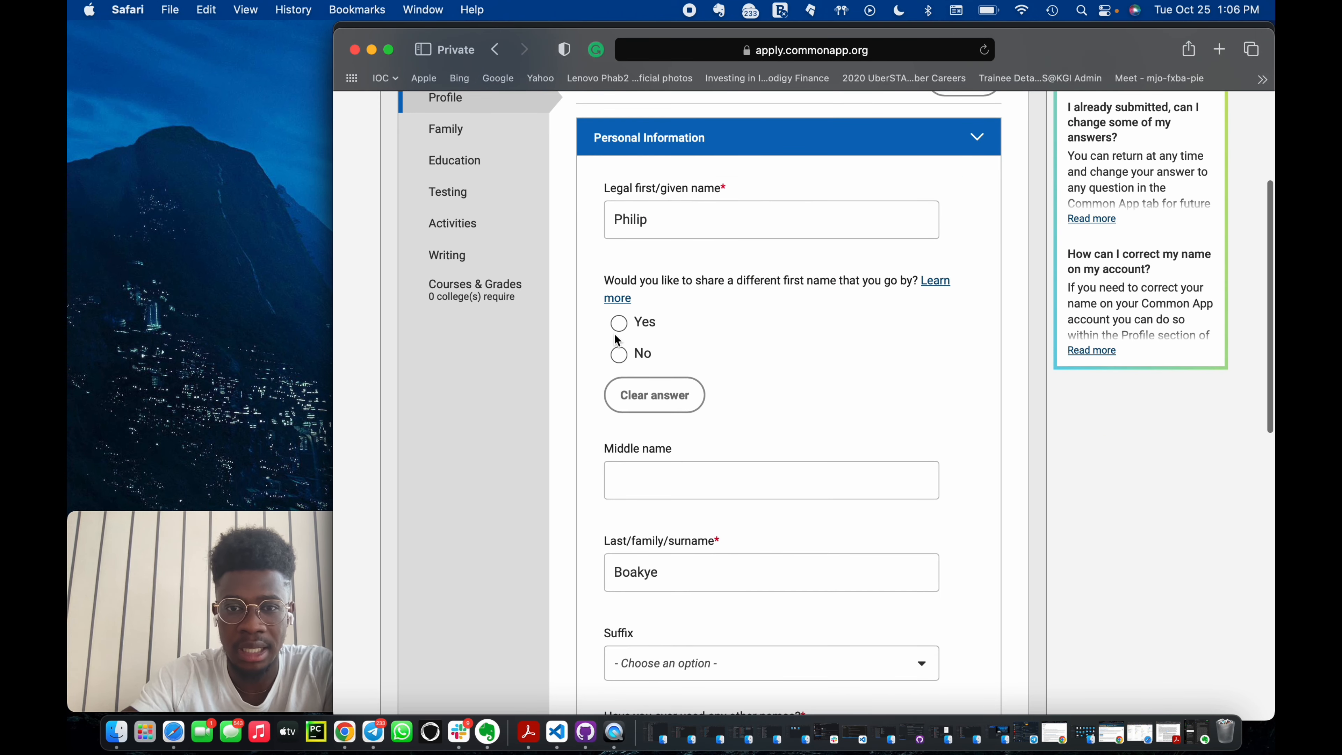
click(619, 353)
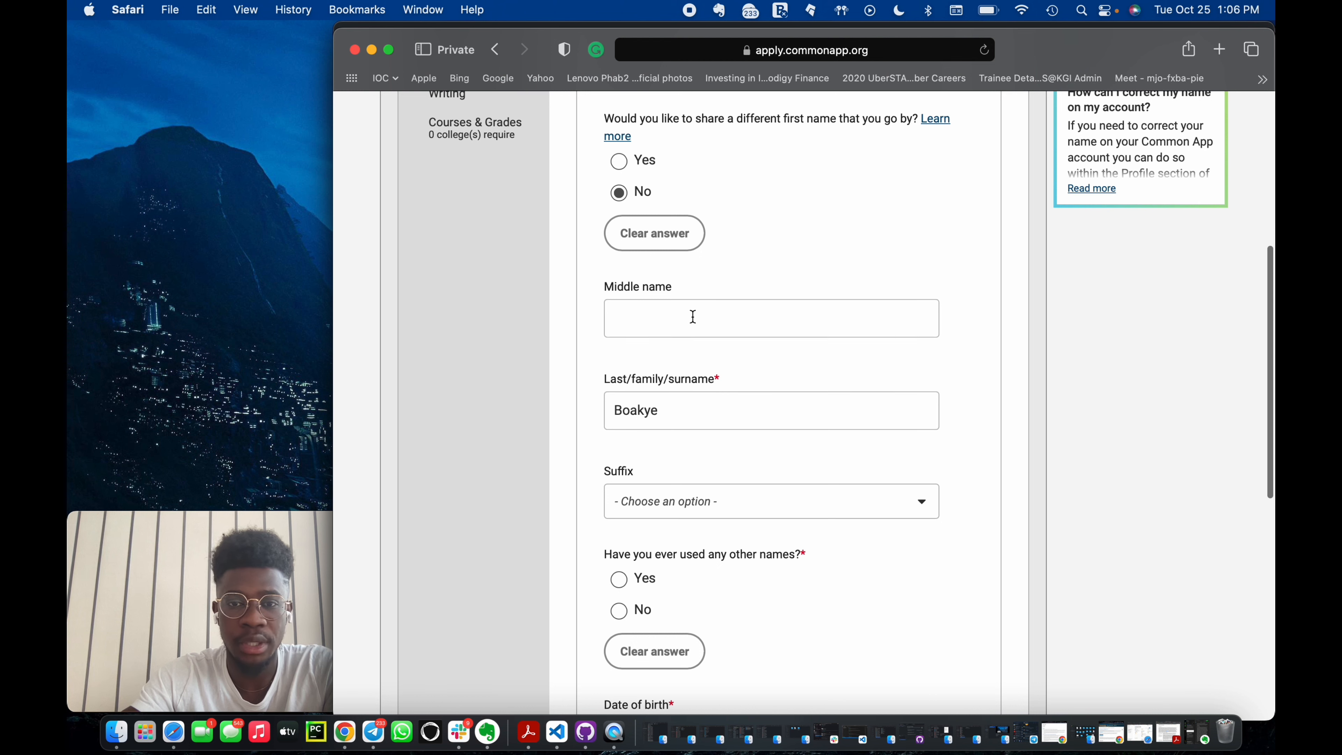
Answer No to having used any other names and continue past Personal Information.
scroll(719, 452, down, 2)
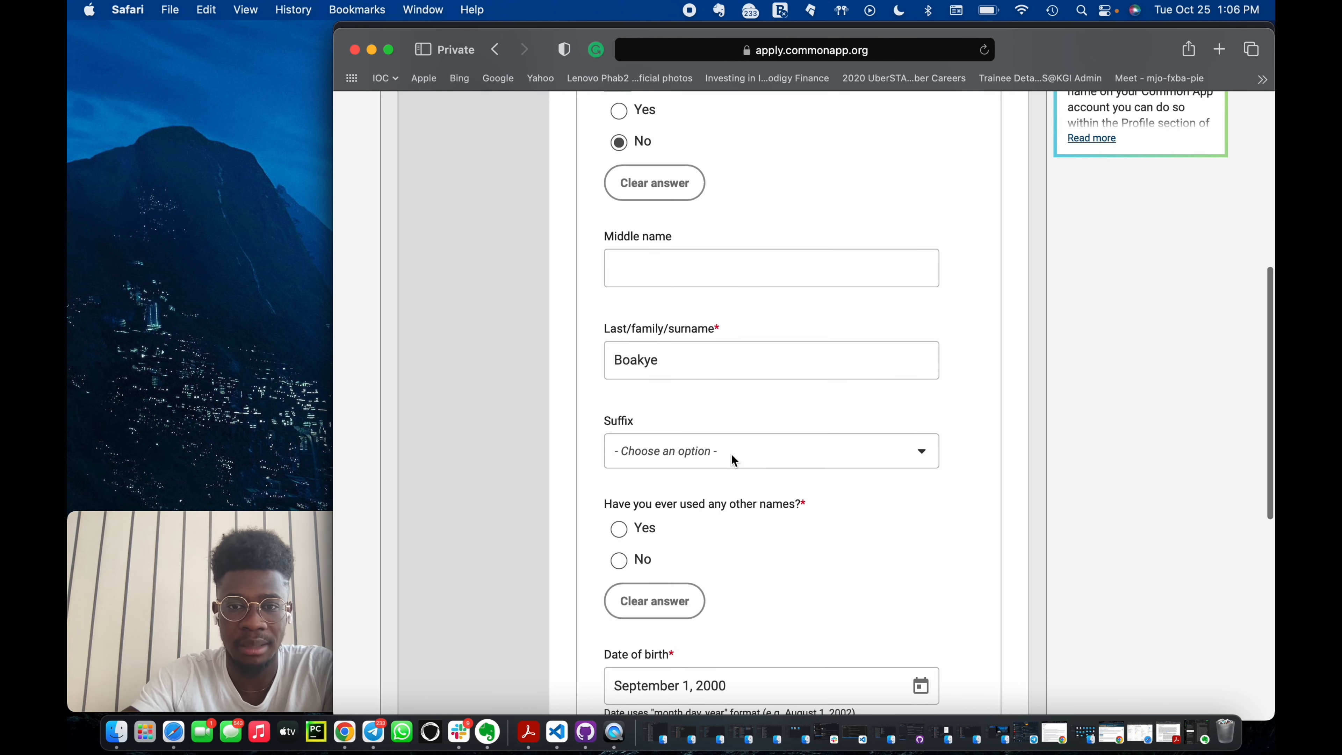
scroll(744, 489, down, 5)
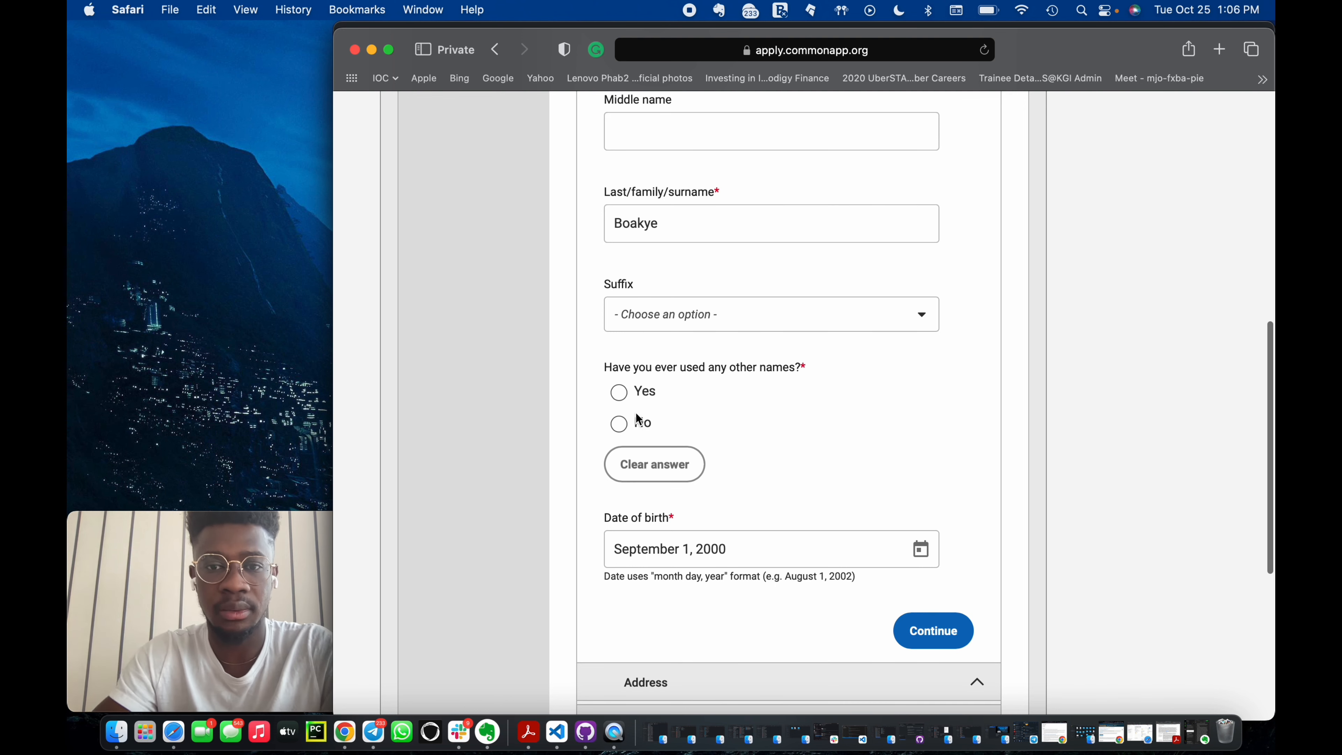
click(619, 425)
scroll(819, 476, down, 10)
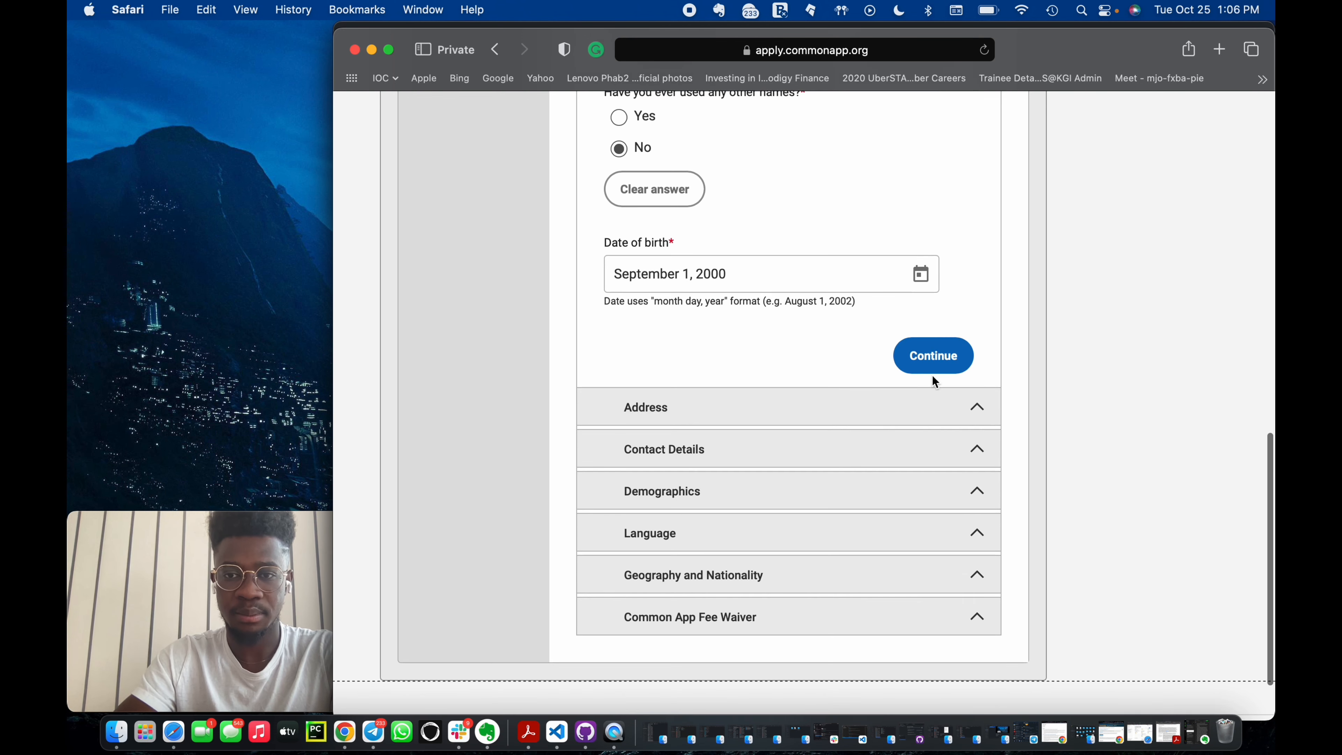
click(935, 365)
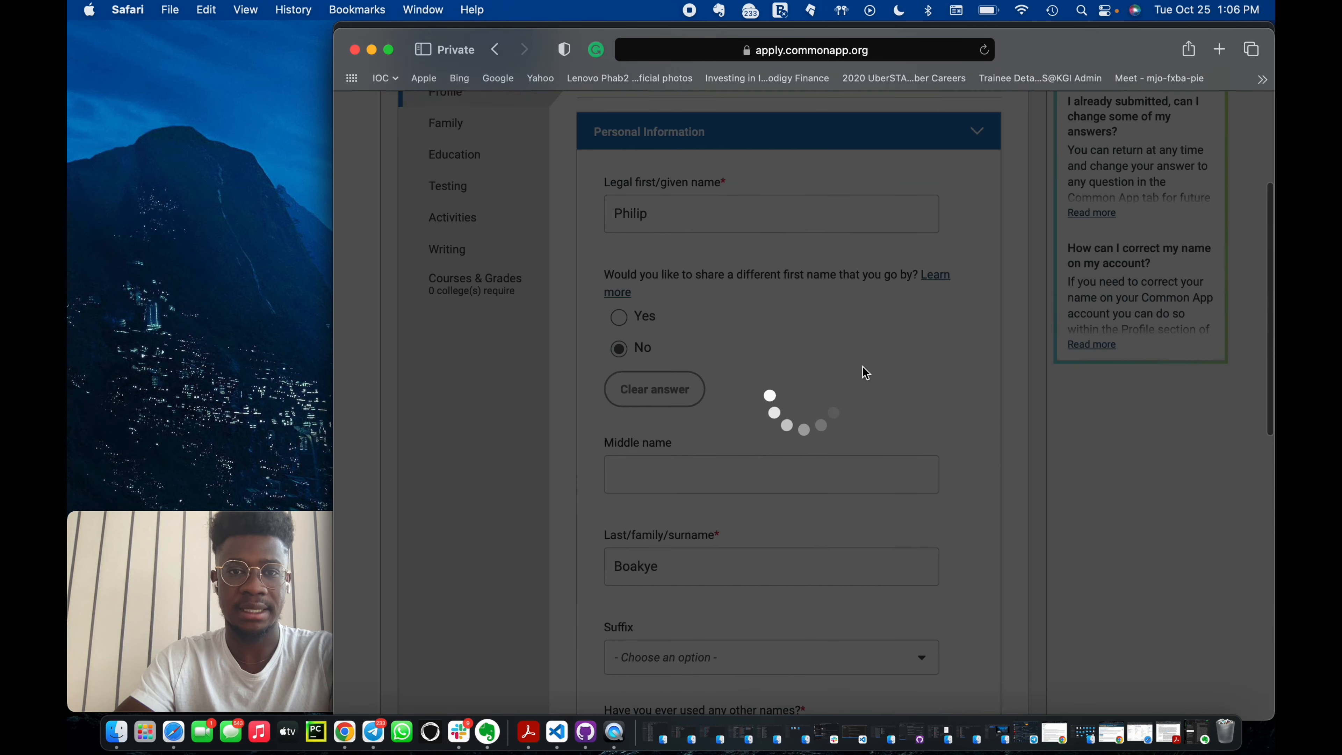
Continue past the Address section.
scroll(601, 489, down, 5)
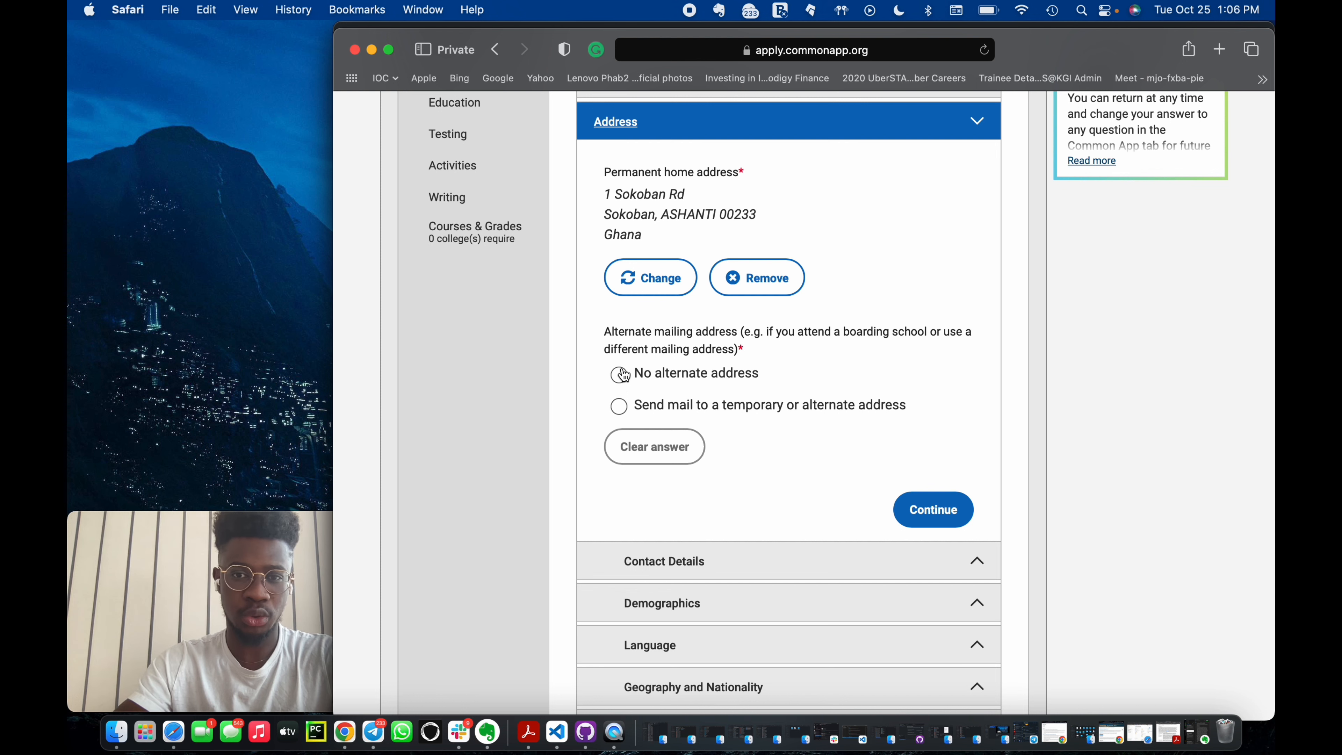
click(948, 510)
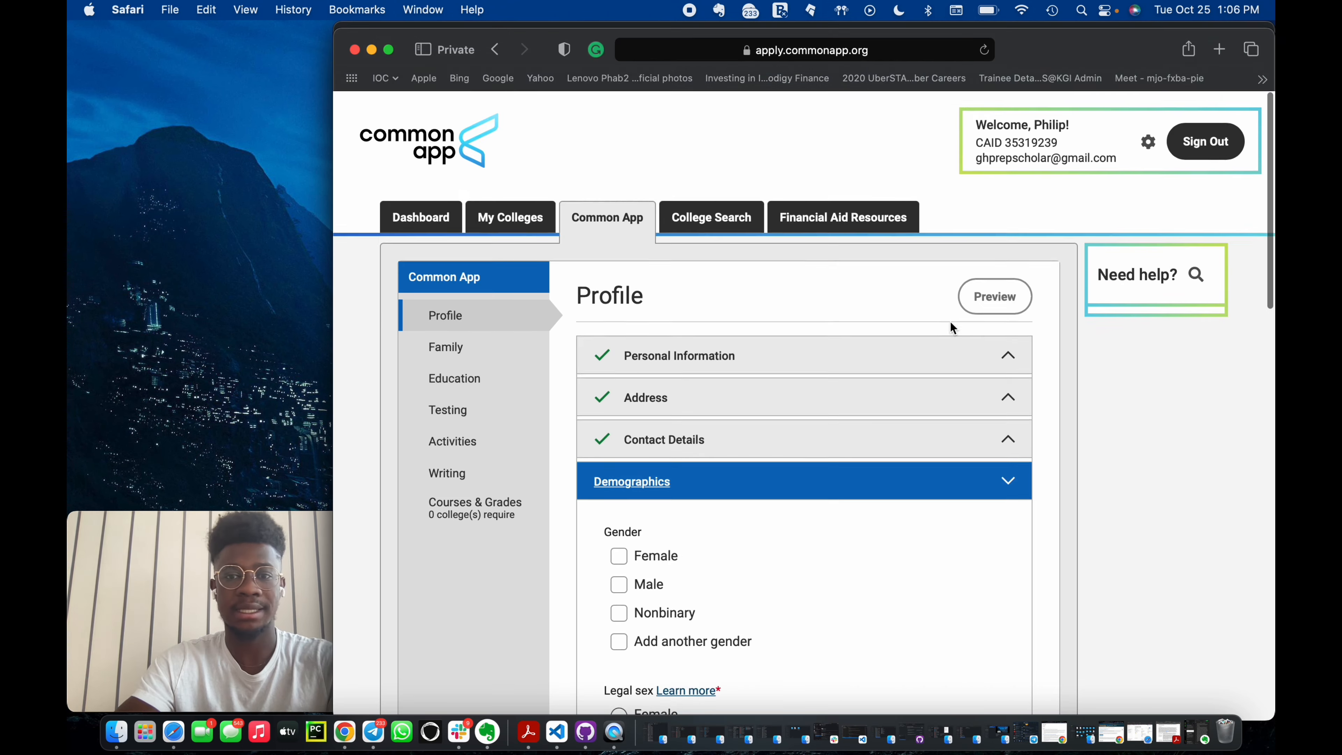
Select Male for both gender and legal sex in Demographics.
scroll(950, 321, down, 3)
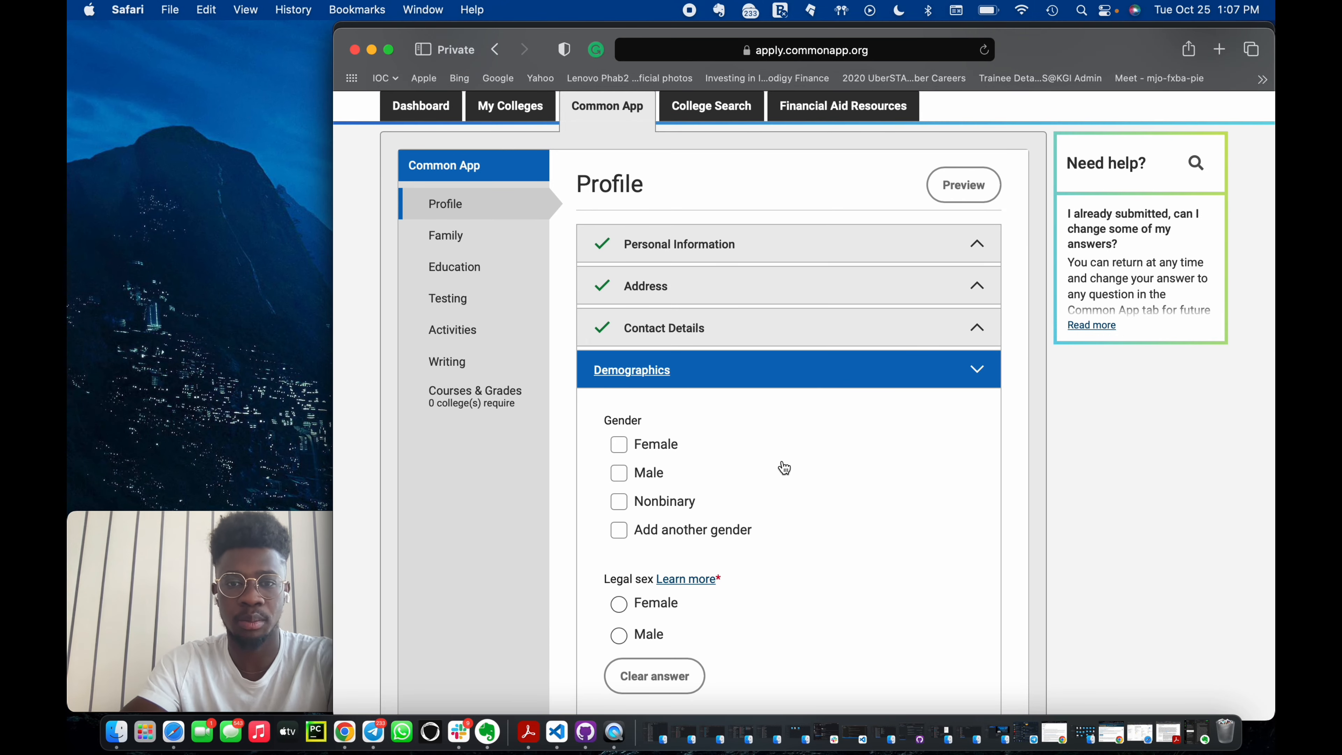
click(619, 473)
scroll(629, 480, down, 4)
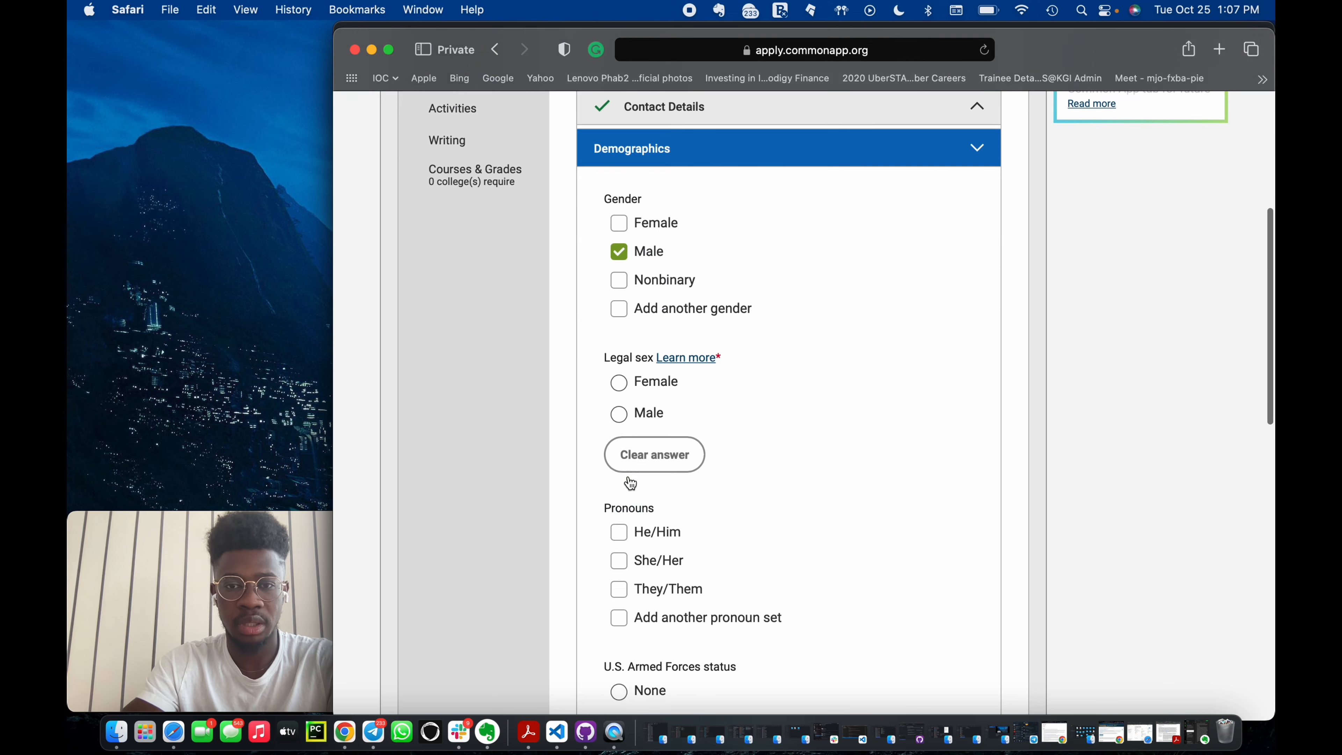
scroll(622, 424, down, 3)
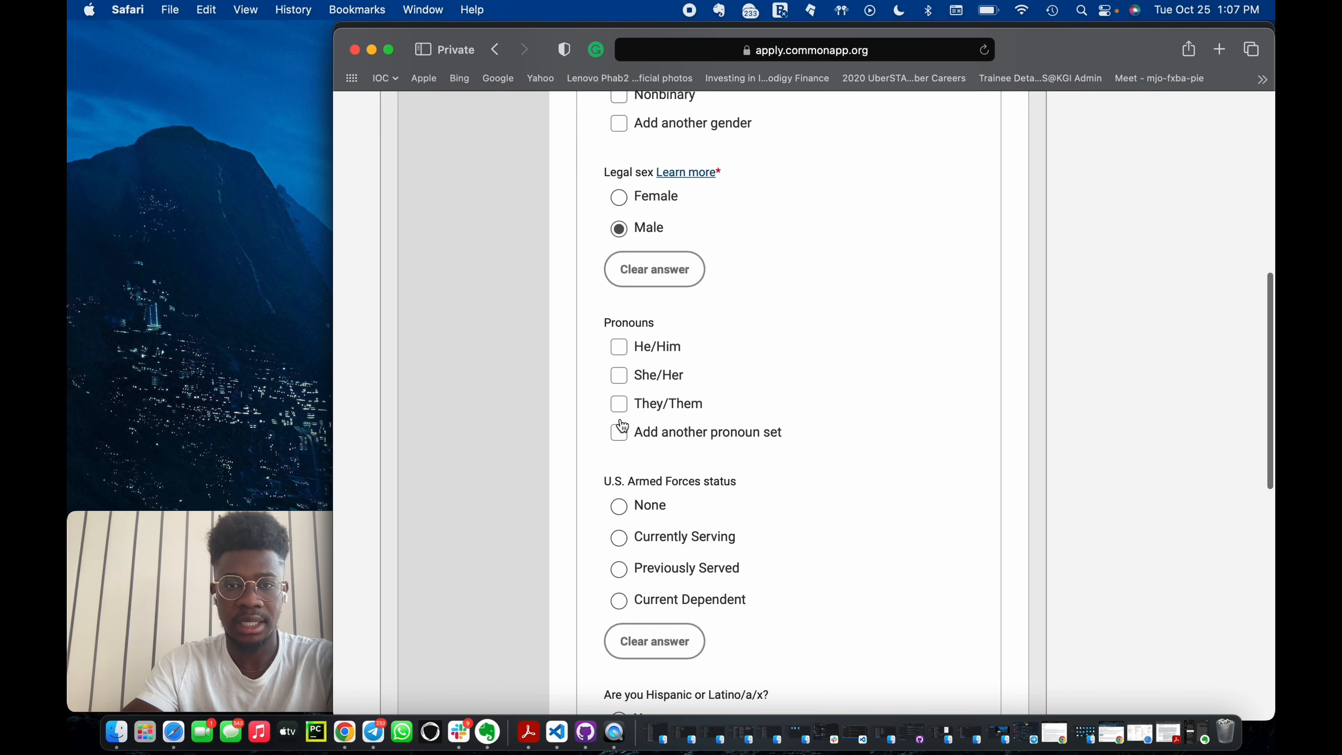
Tick He/Him as pronouns and set U.S. Armed Forces status to None.
click(620, 346)
scroll(623, 347, down, 3)
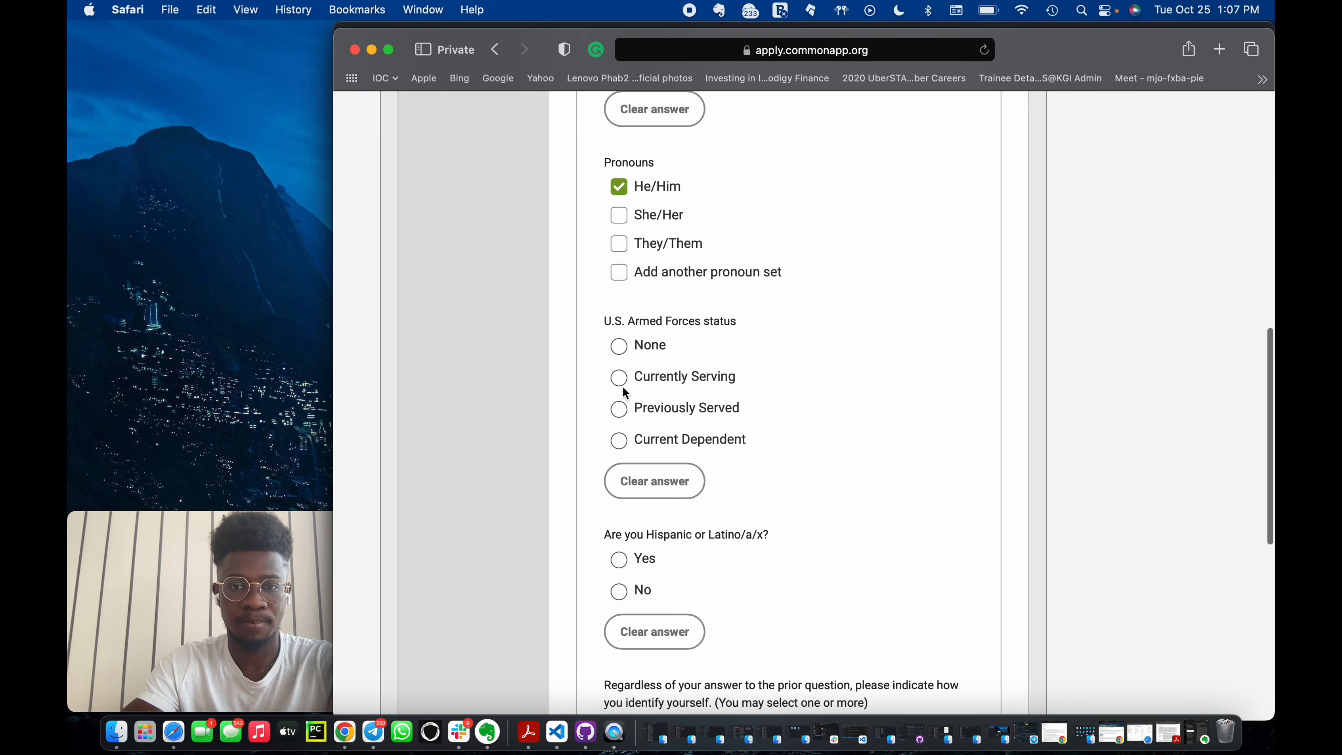
click(619, 349)
Answer No to Hispanic or Latino/a/x and tick Black or African American.
scroll(663, 514, down, 2)
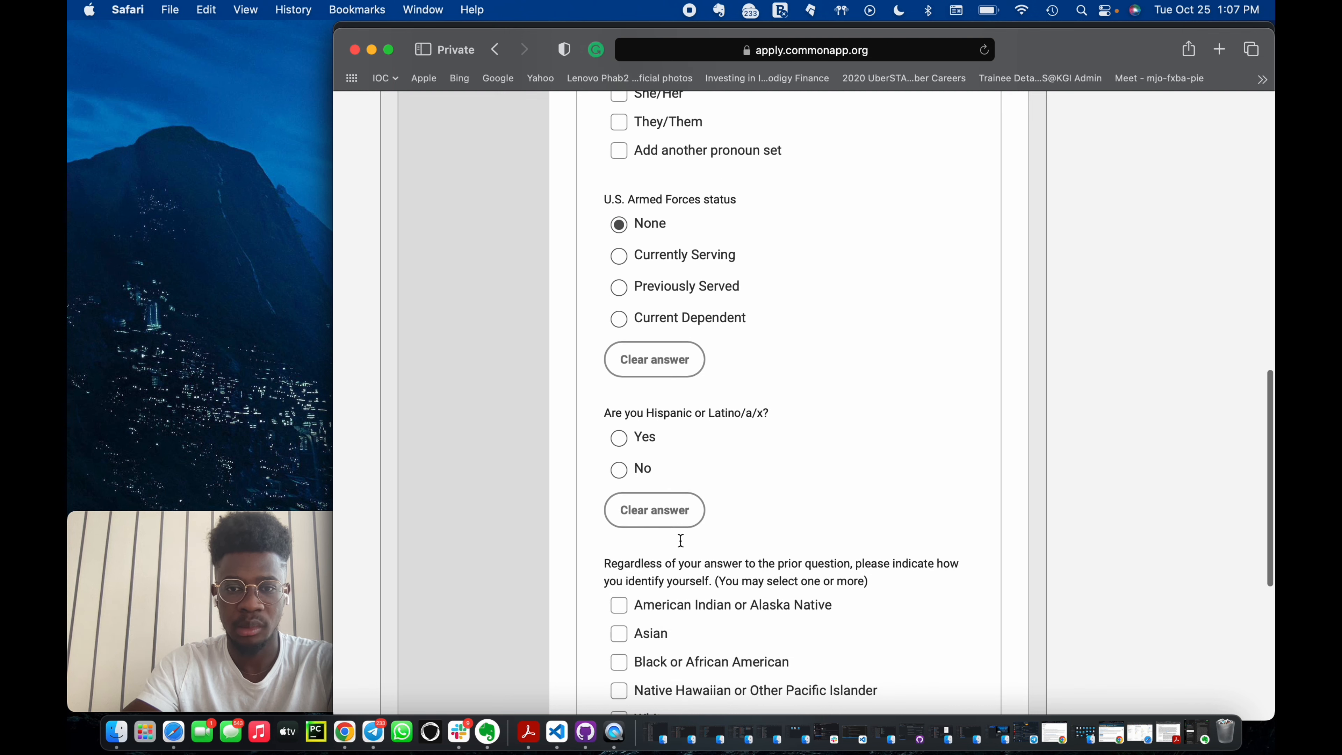
click(619, 470)
scroll(619, 473, down, 4)
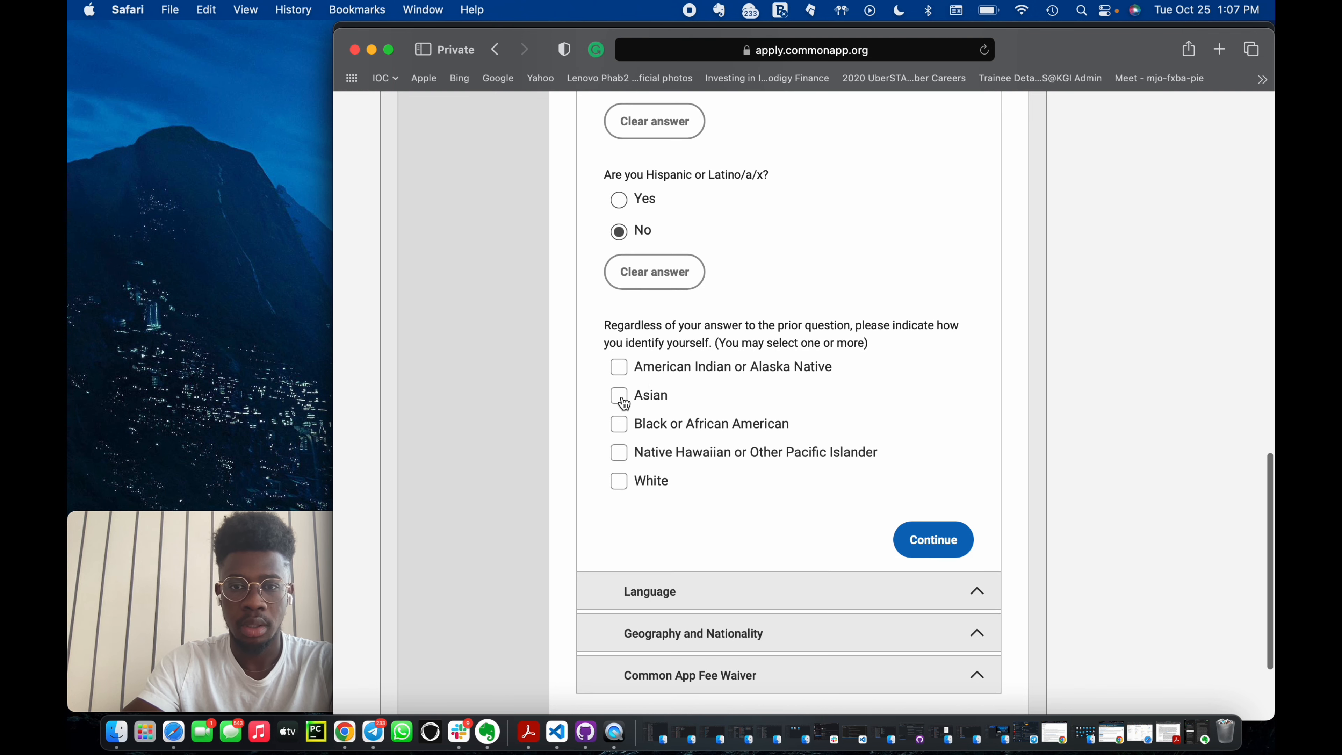
click(619, 424)
Tick Africa as the Black or African American background and continue past Demographics.
scroll(822, 523, down, 2)
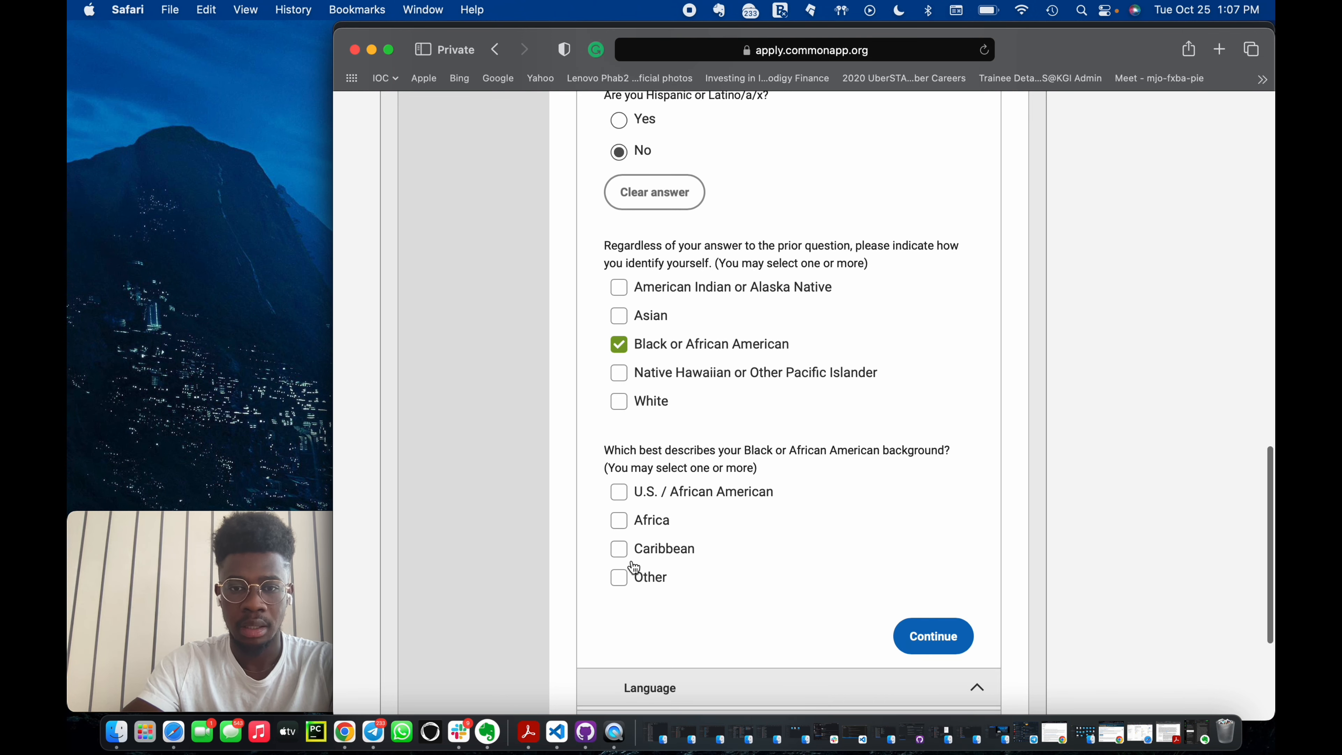
click(619, 521)
click(933, 636)
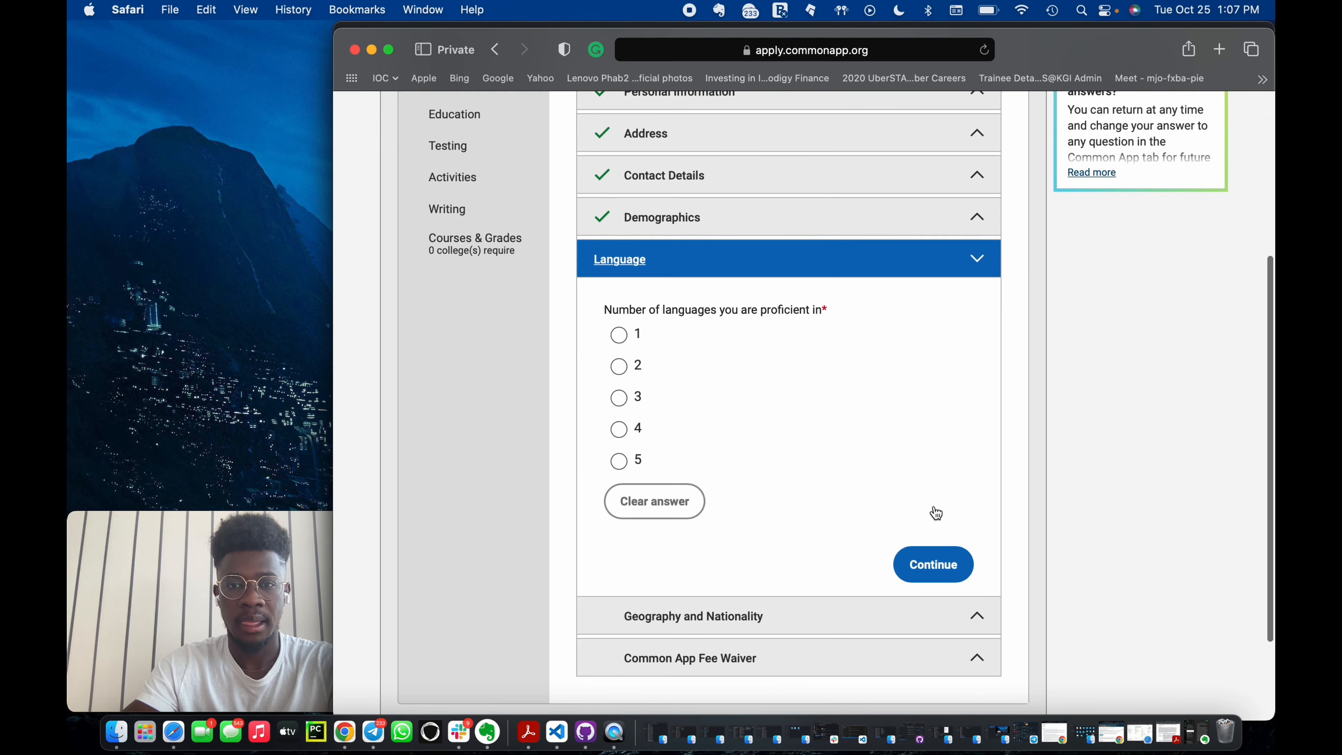
Set the number of proficient languages to 1 and select English as the language.
click(618, 336)
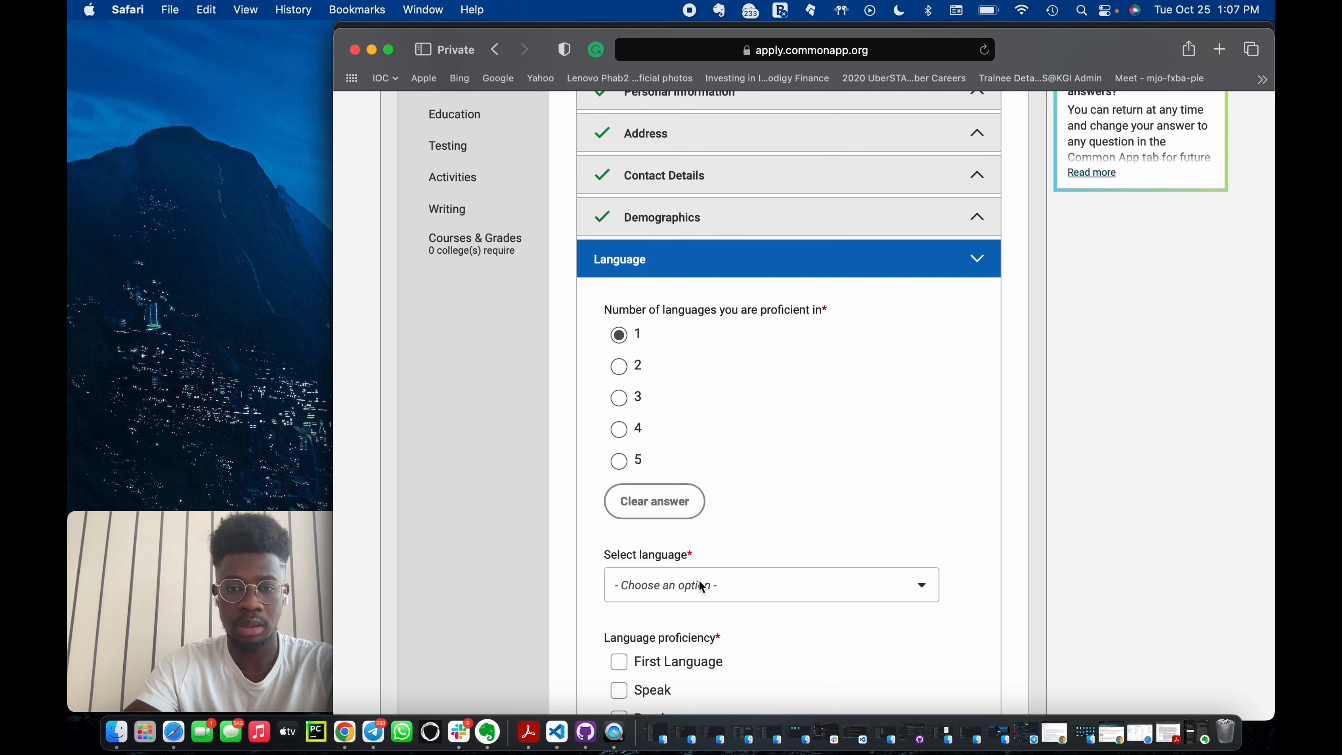
scroll(713, 528, down, 4)
click(746, 386)
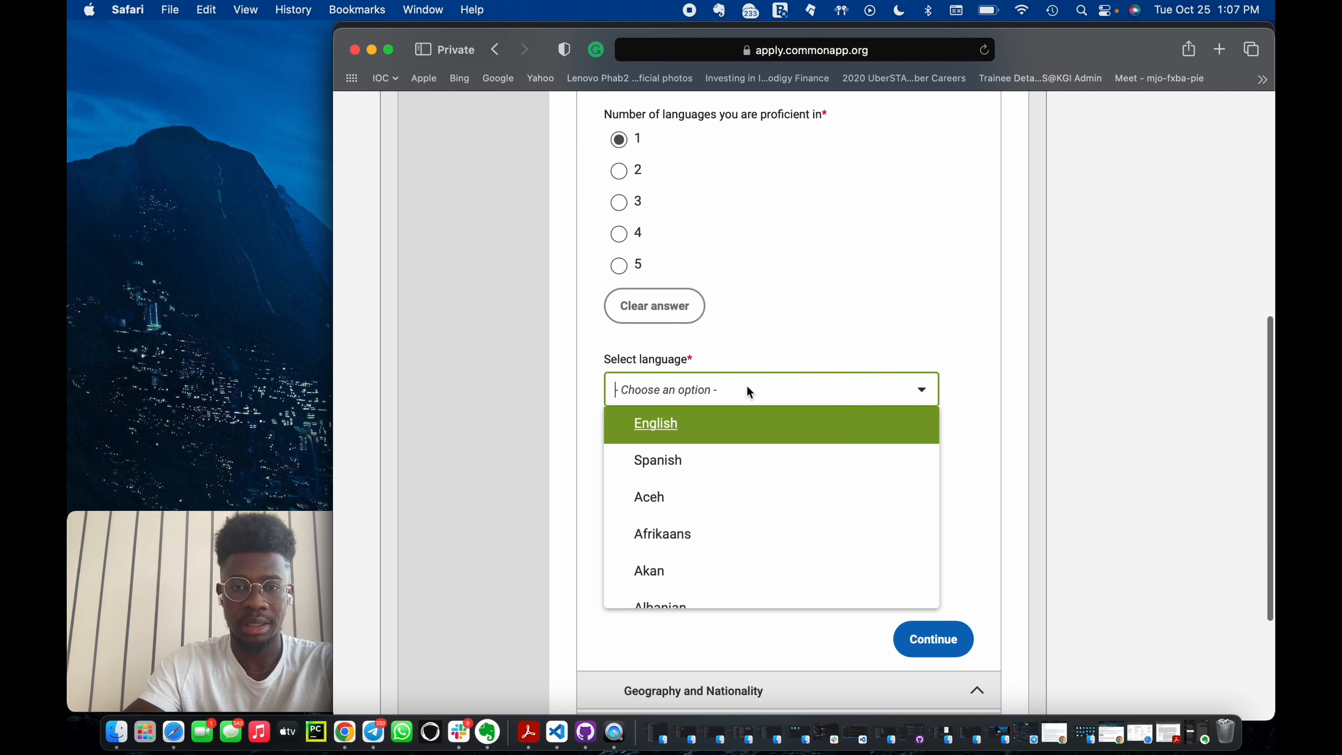
click(719, 433)
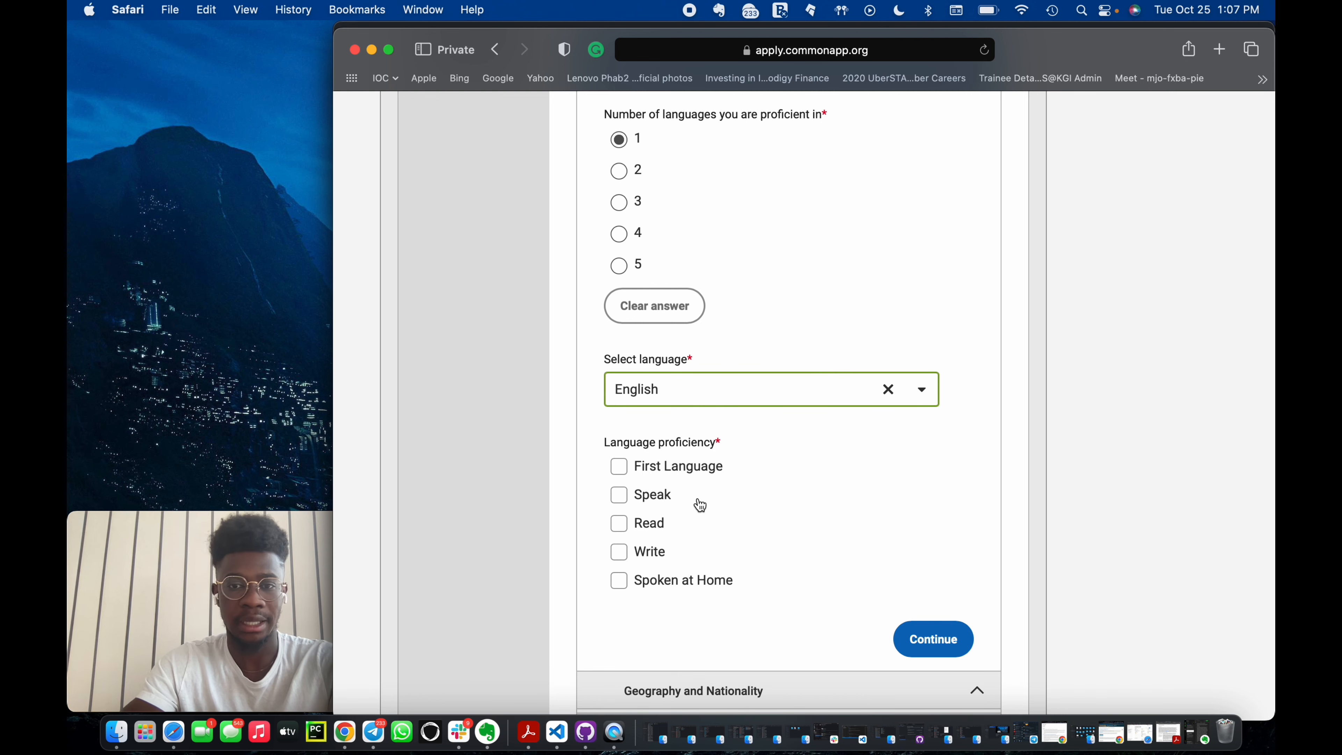
Tick all five English proficiency options and continue past the Language section.
click(616, 467)
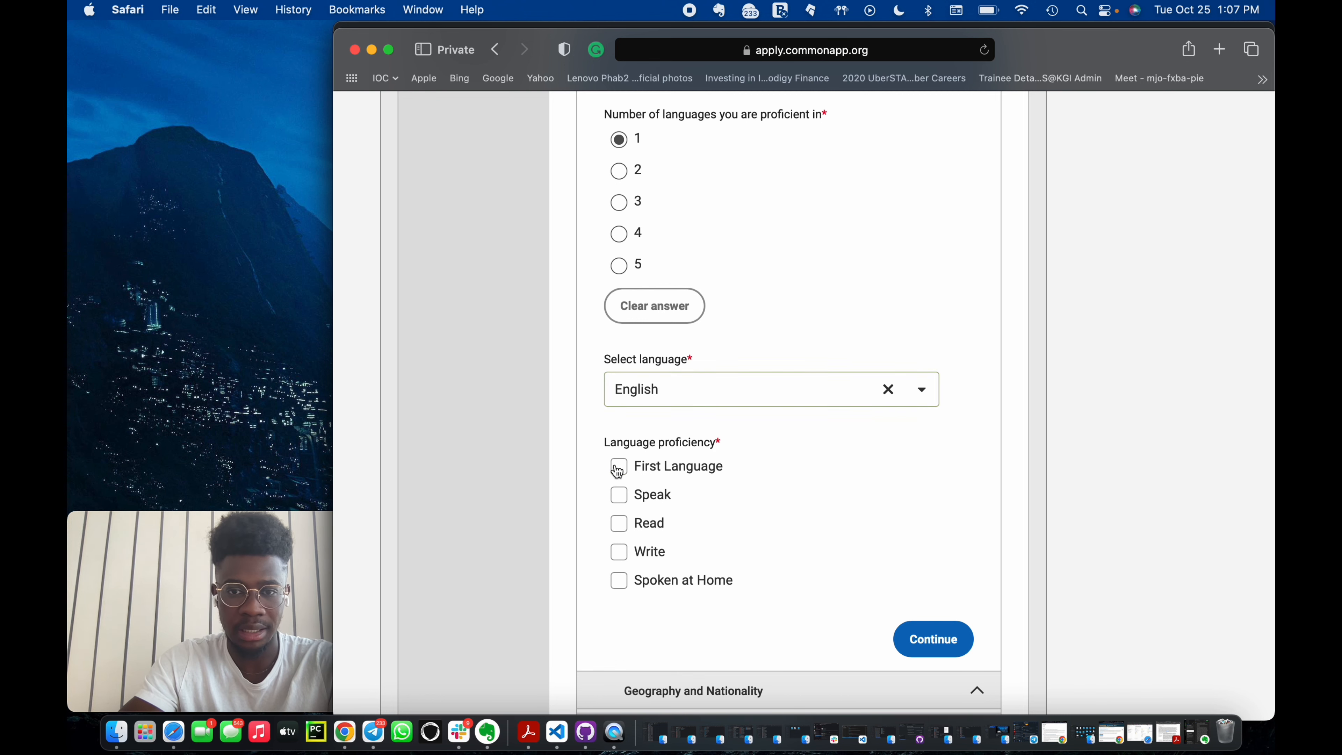
click(617, 523)
click(618, 551)
click(619, 580)
click(919, 646)
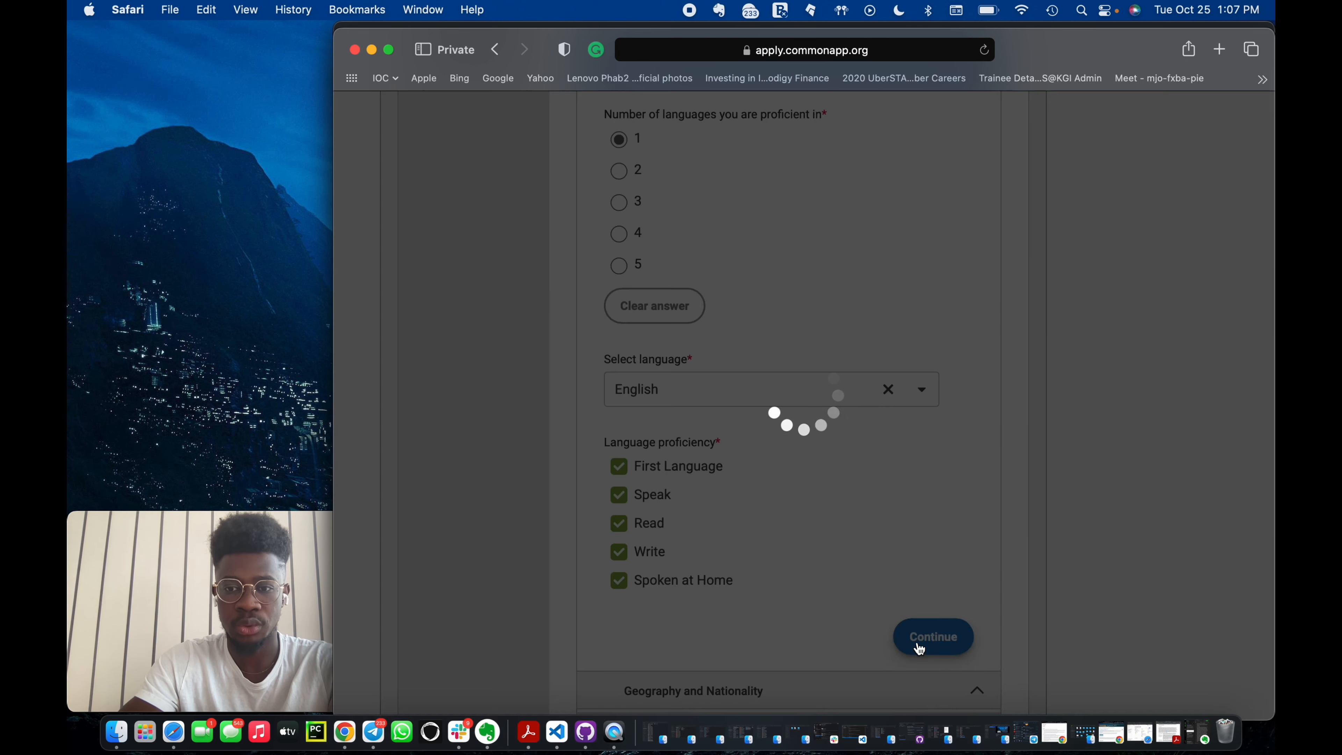
Set the birth country to Ghana and the city of birth to Kumasi.
scroll(814, 568, down, 5)
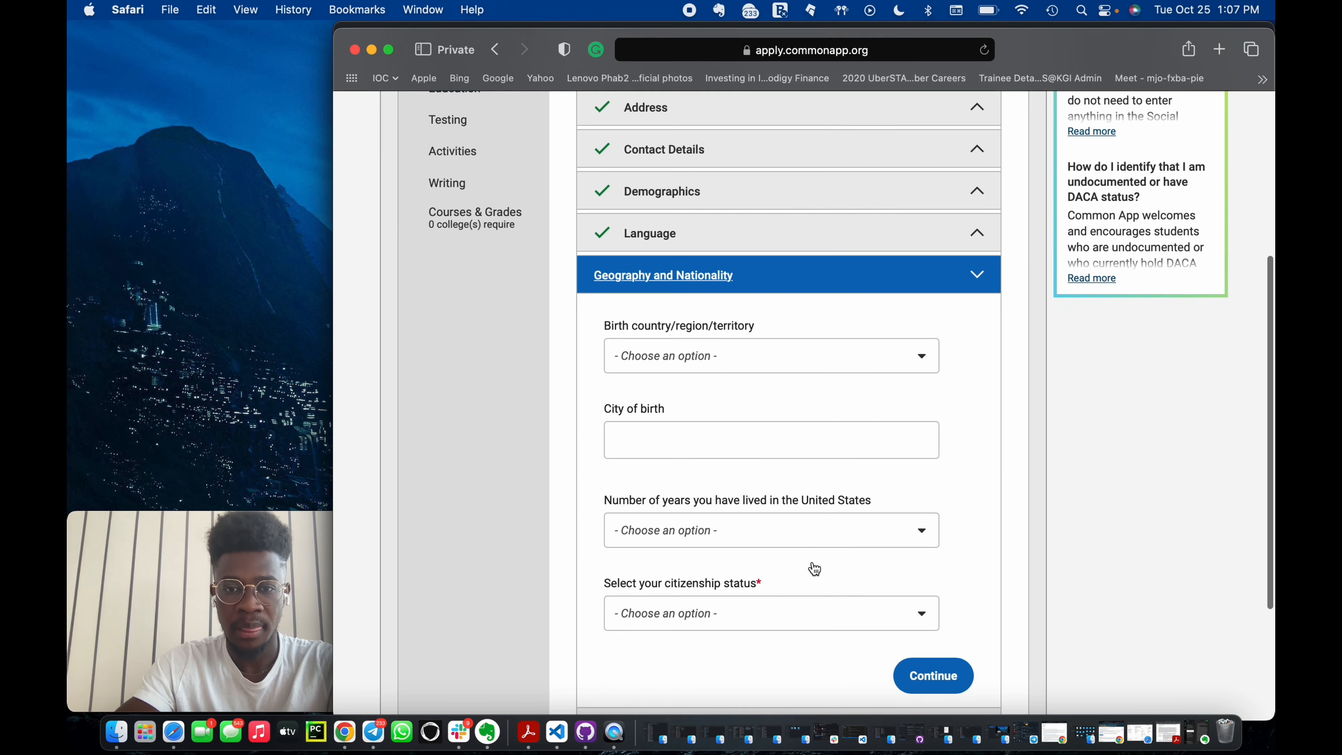
click(798, 334)
text(gh)
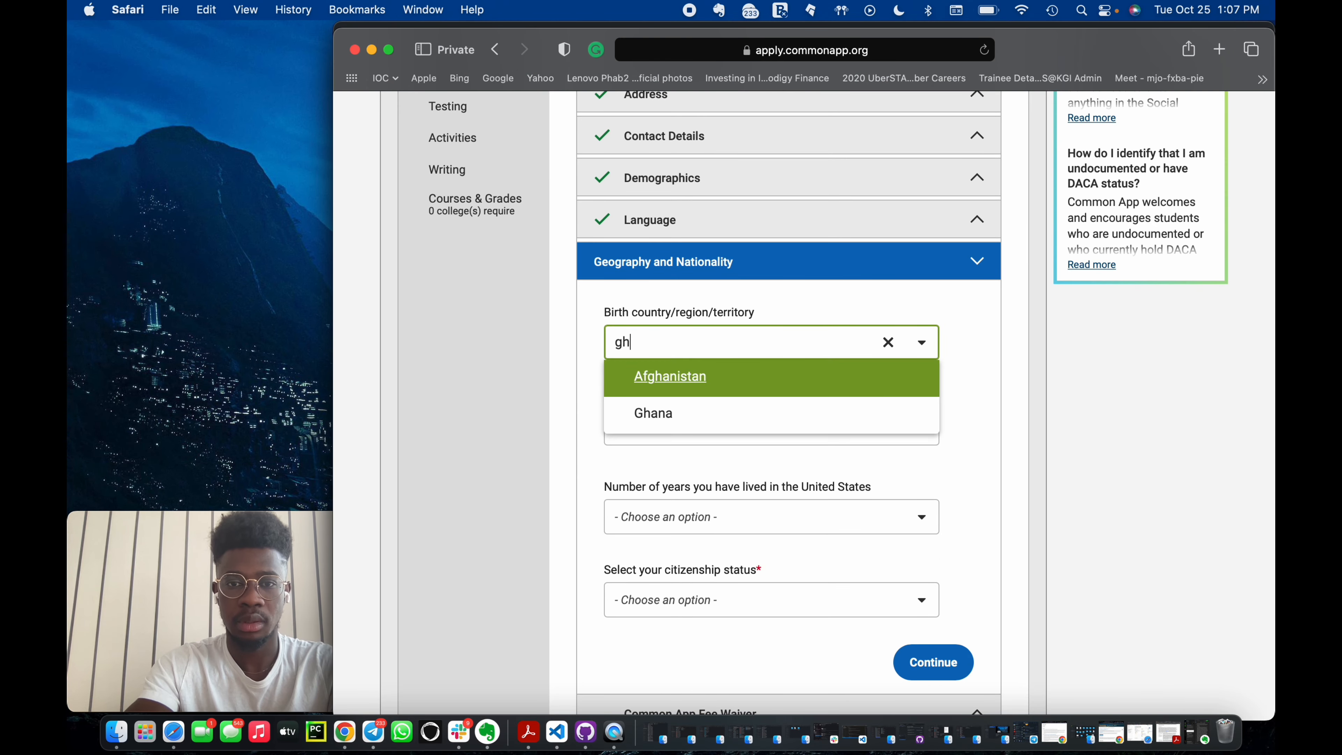
click(724, 415)
click(725, 423)
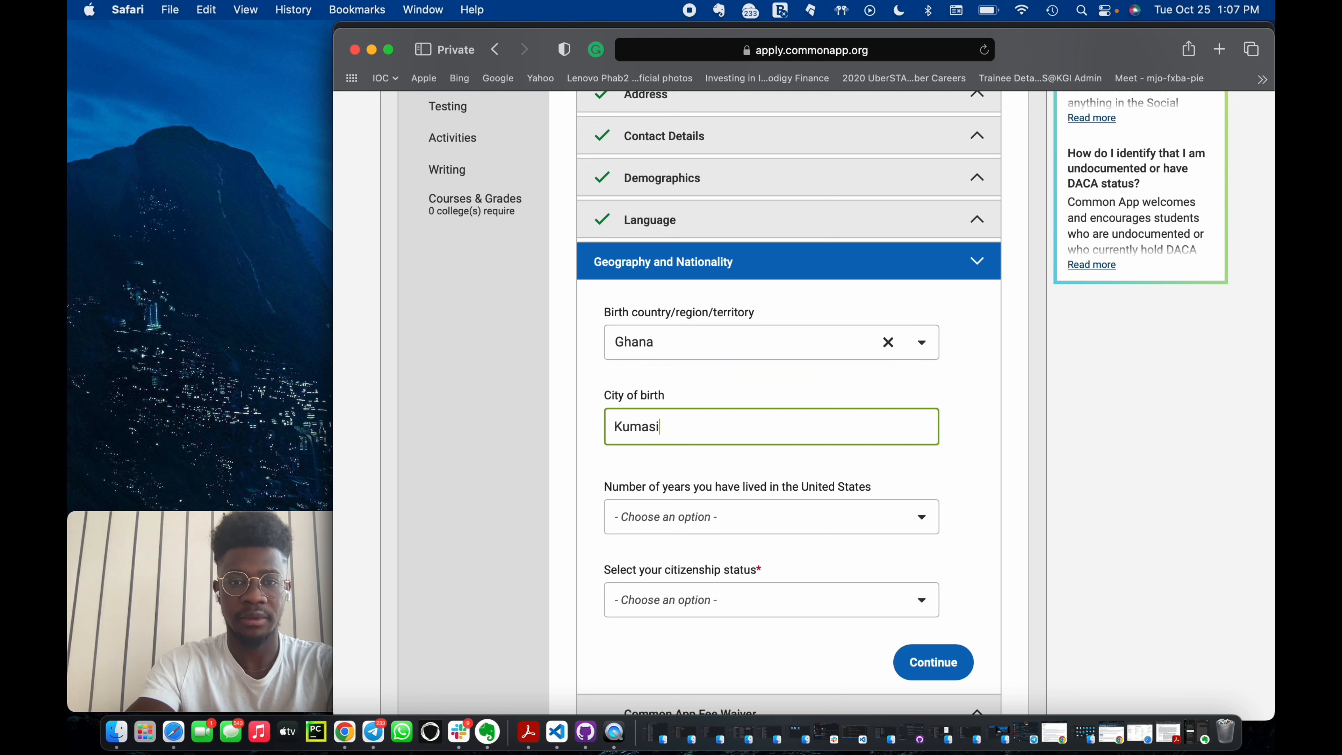
click(778, 470)
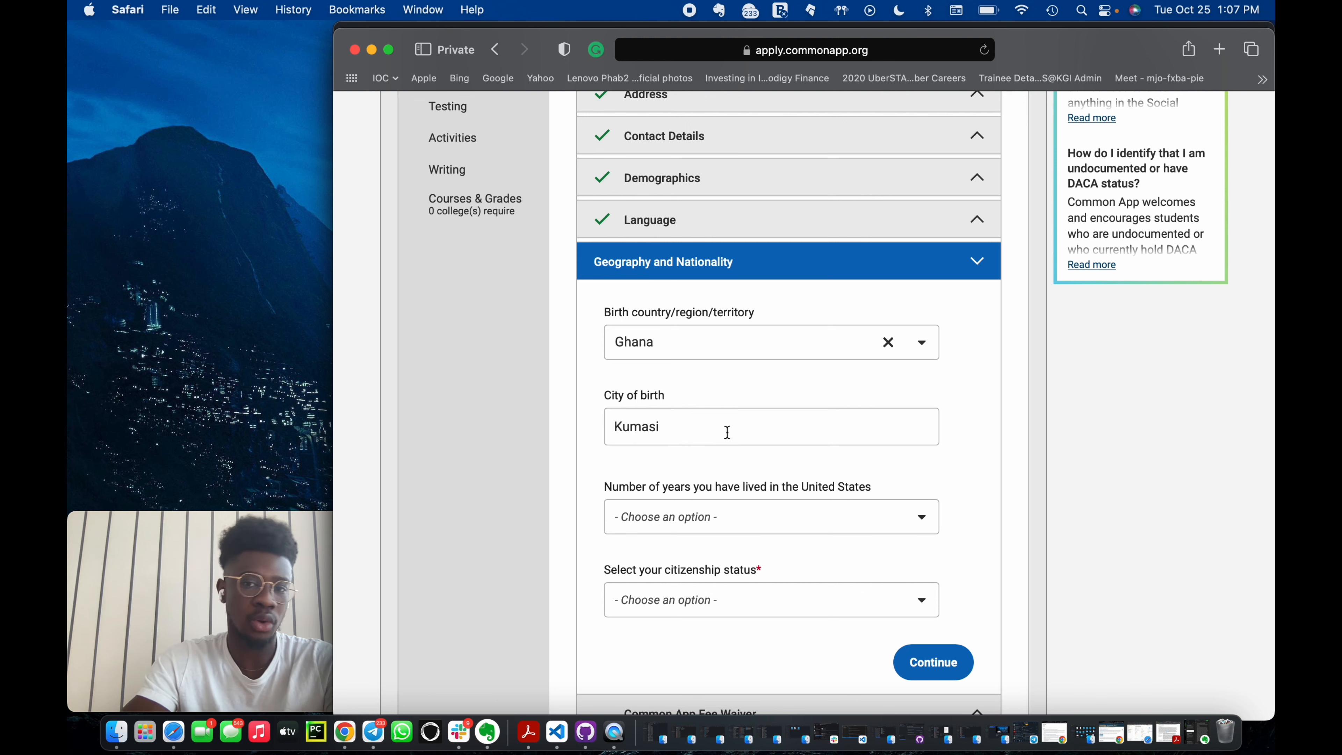
Set years lived in the United States to 0 and citizenship status to Citizen of non-U.S. country.
click(729, 513)
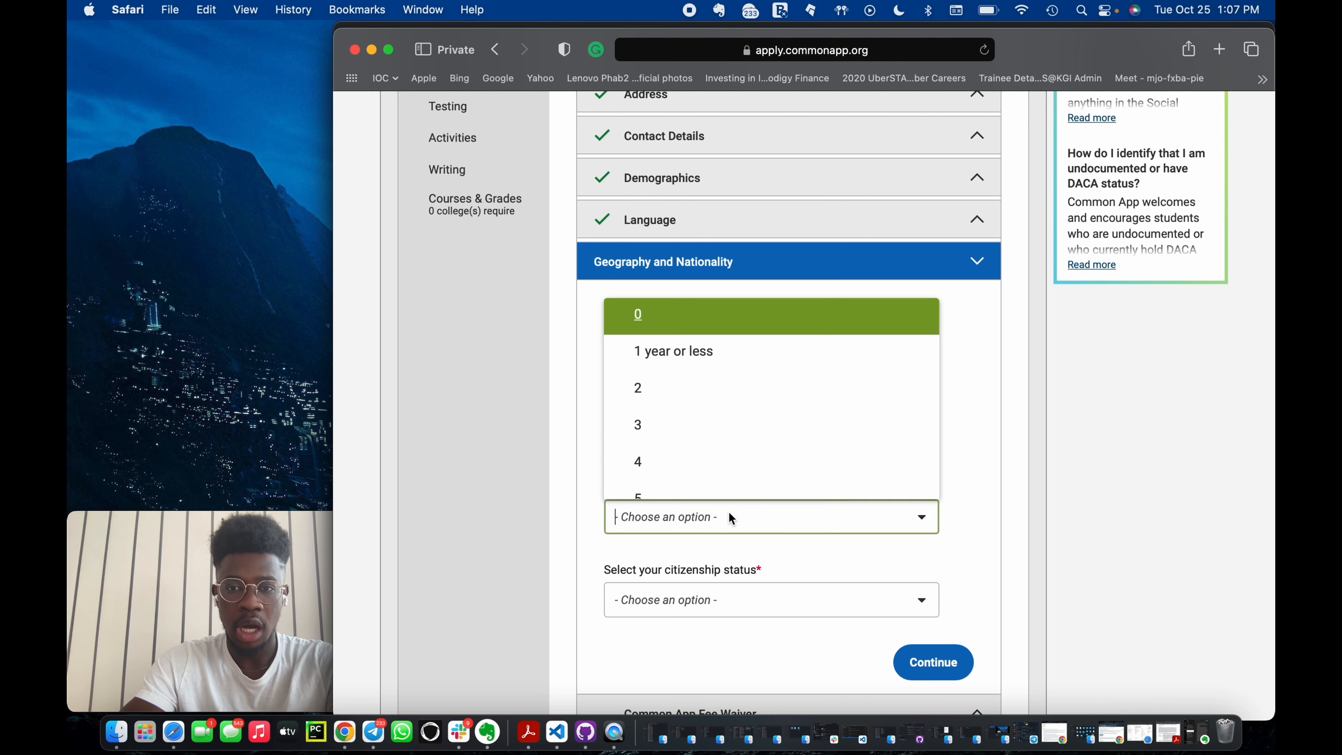
click(698, 329)
scroll(800, 515, down, 5)
click(827, 435)
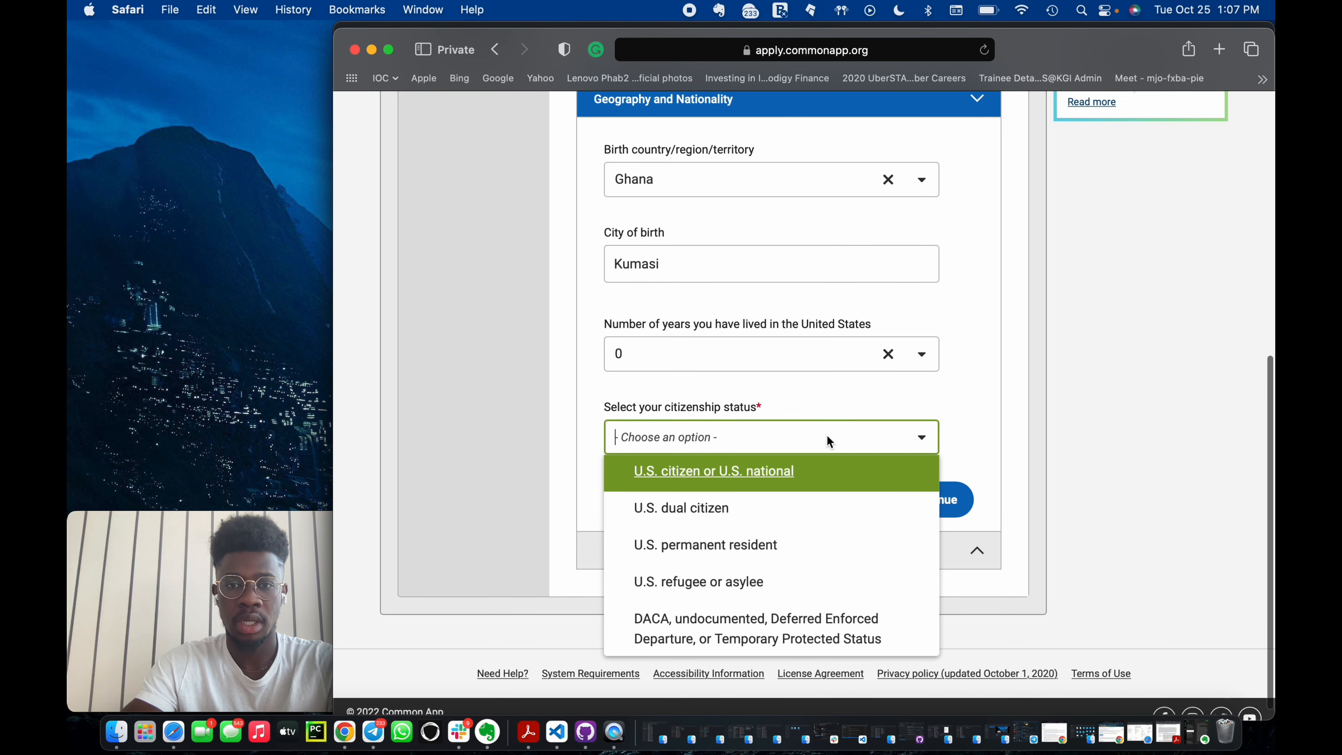
scroll(729, 521, down, 2)
click(722, 639)
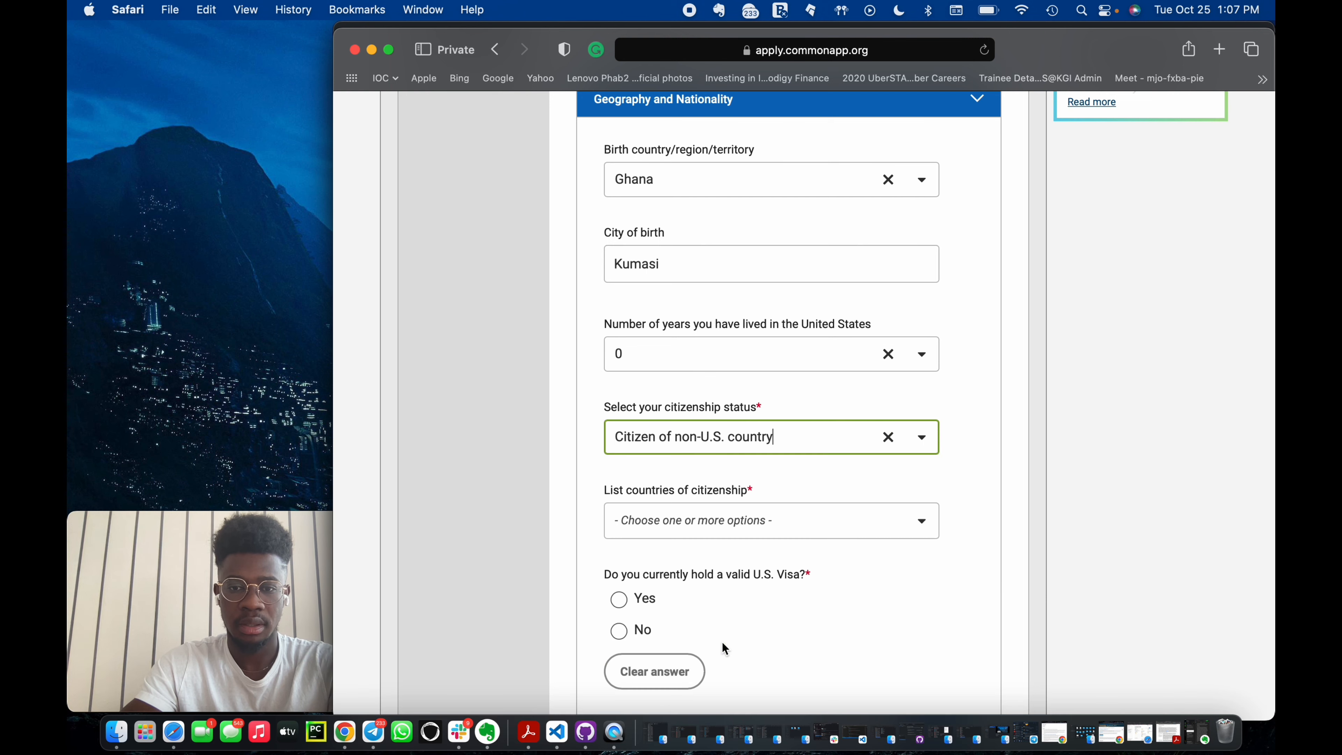
Add Ghana as the country of citizenship.
scroll(771, 502, down, 3)
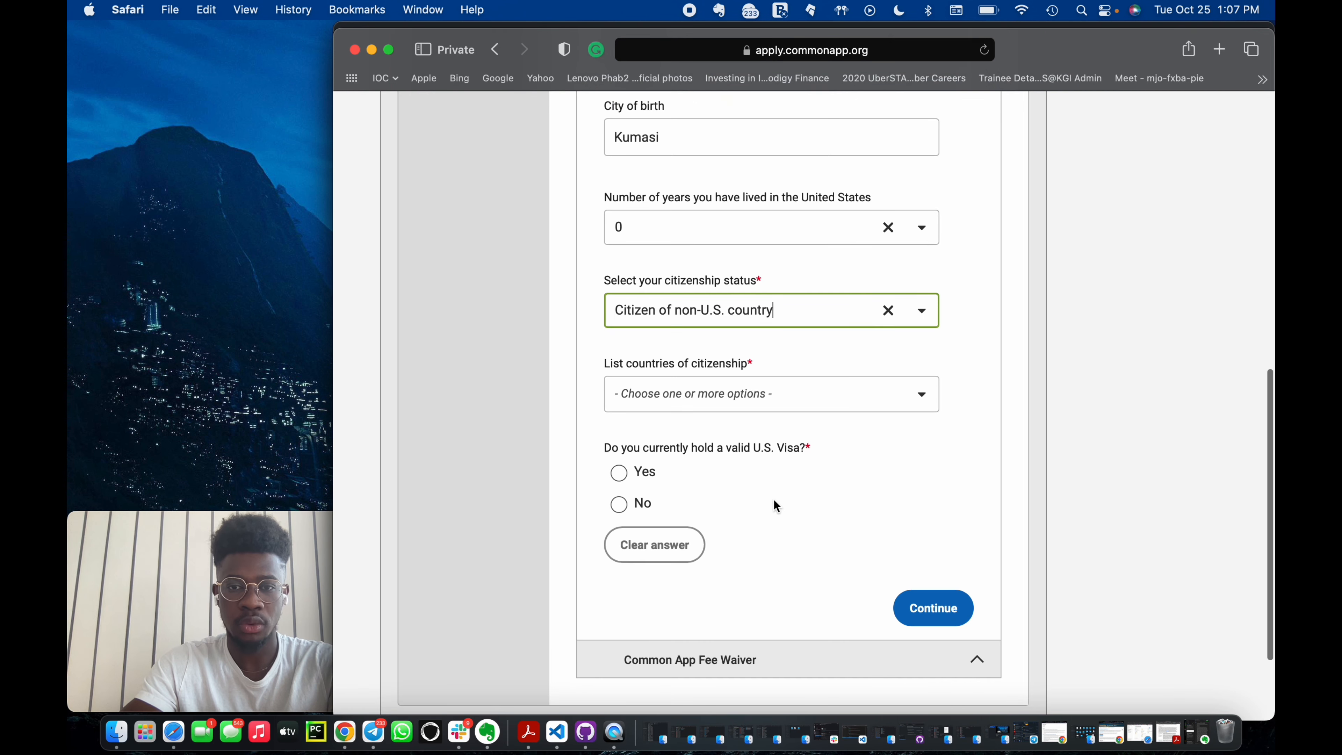
click(762, 404)
text(gha)
click(709, 480)
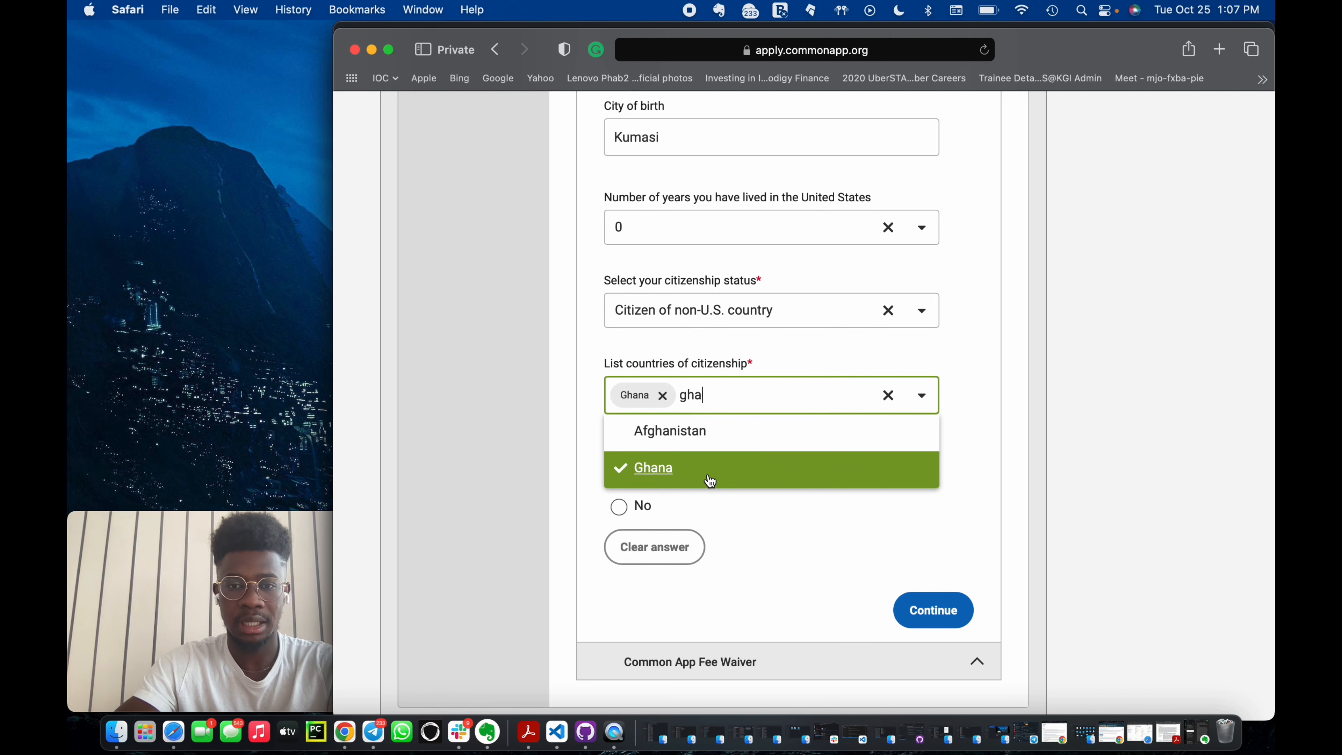
click(819, 513)
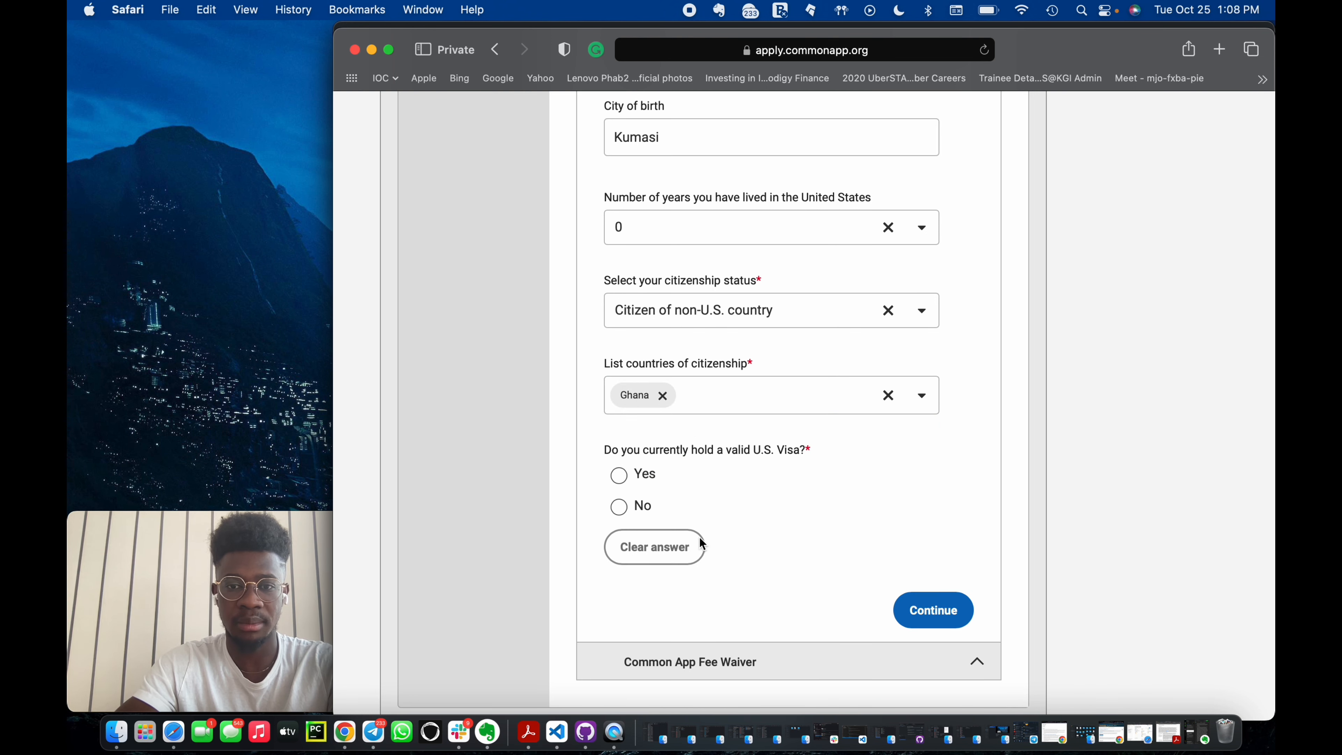
Answer No to currently holding a valid U.S. visa and Yes to intending to apply for one.
click(618, 506)
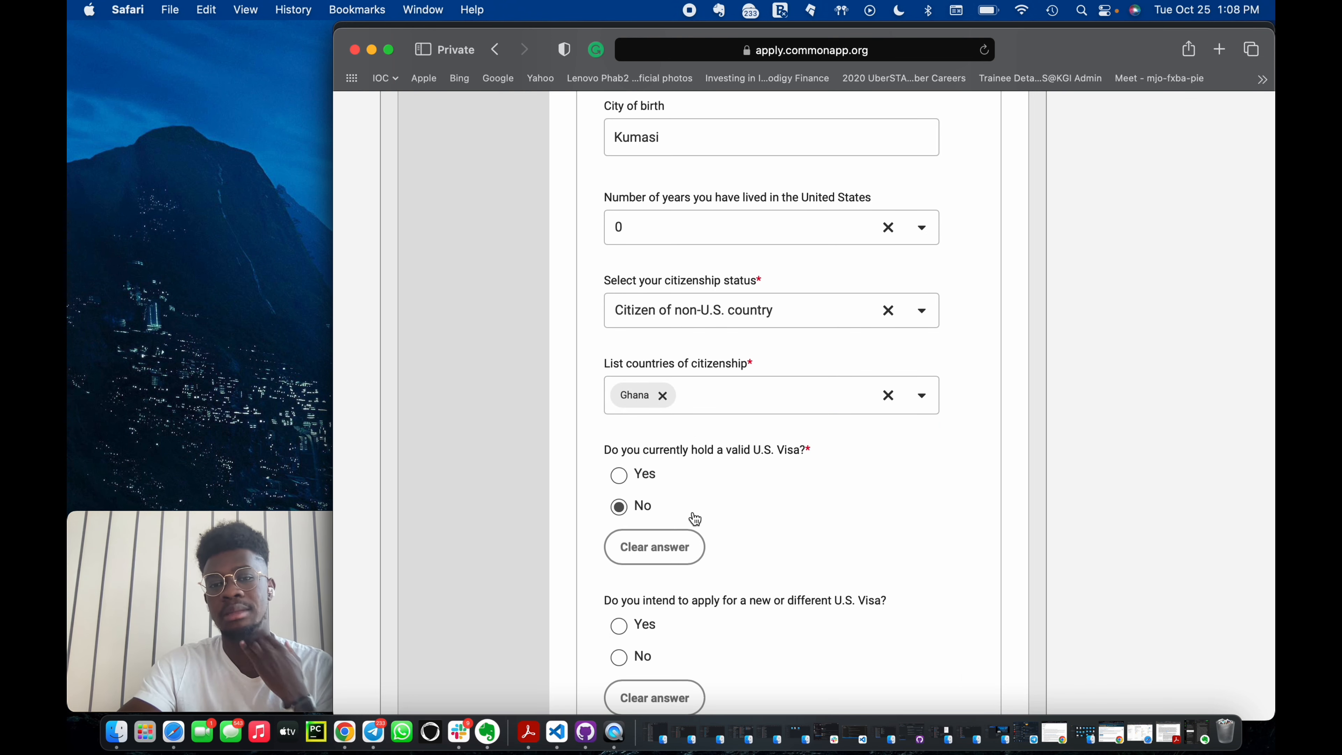
scroll(816, 505, down, 3)
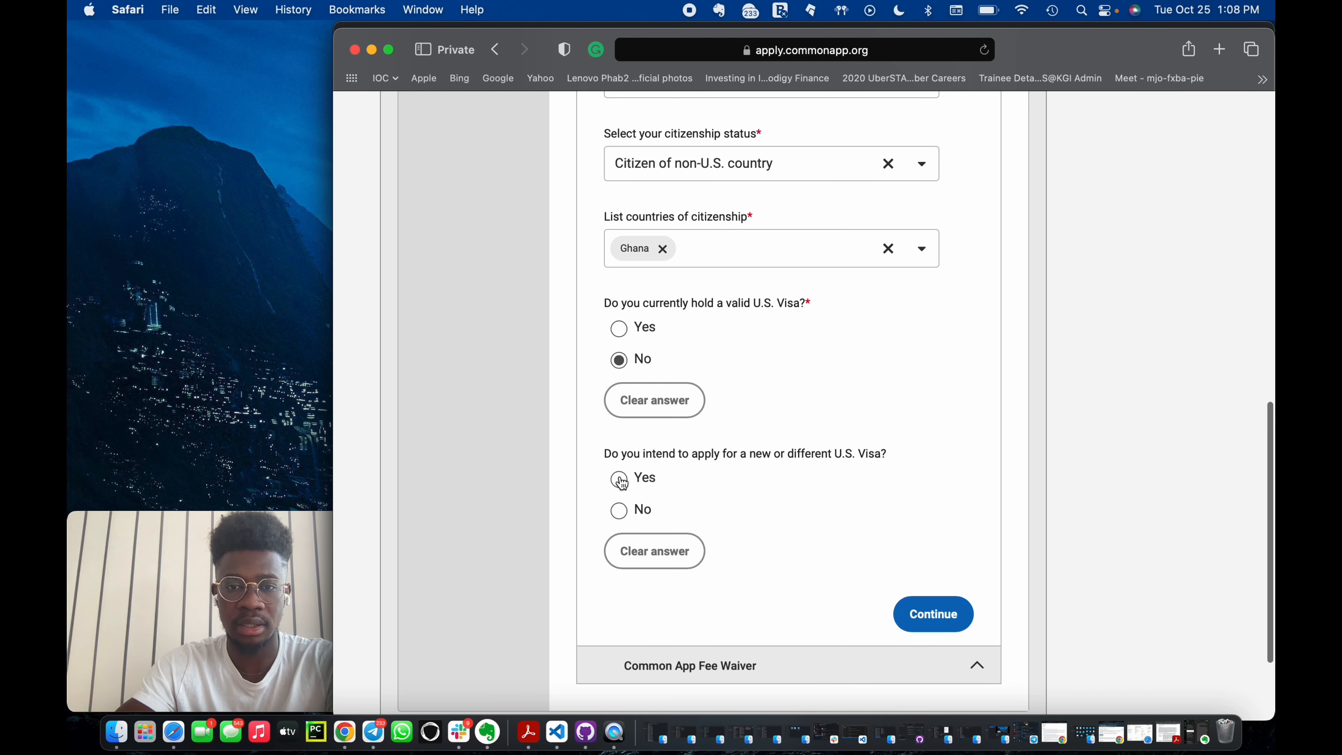
click(619, 480)
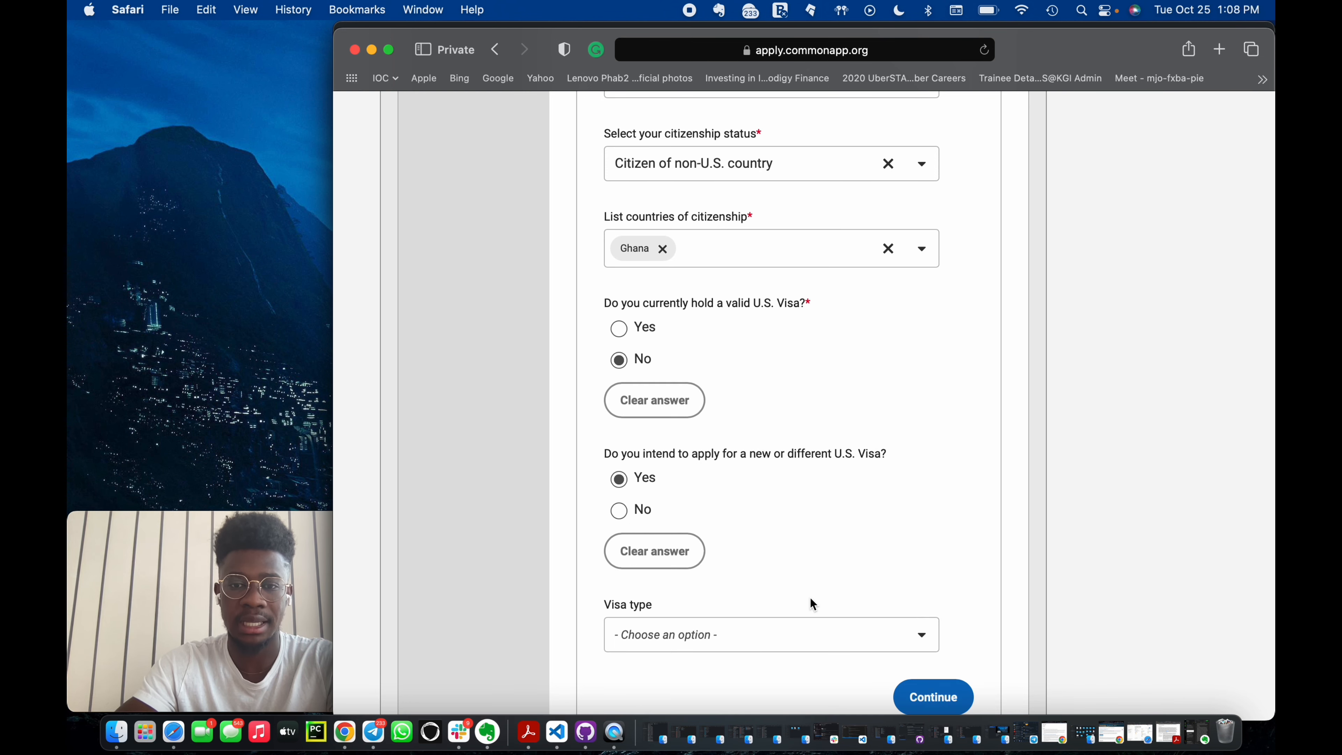
Choose F-1 Student as the visa type and continue past Geography and Nationality.
scroll(809, 602, down, 2)
click(811, 547)
scroll(786, 418, down, 5)
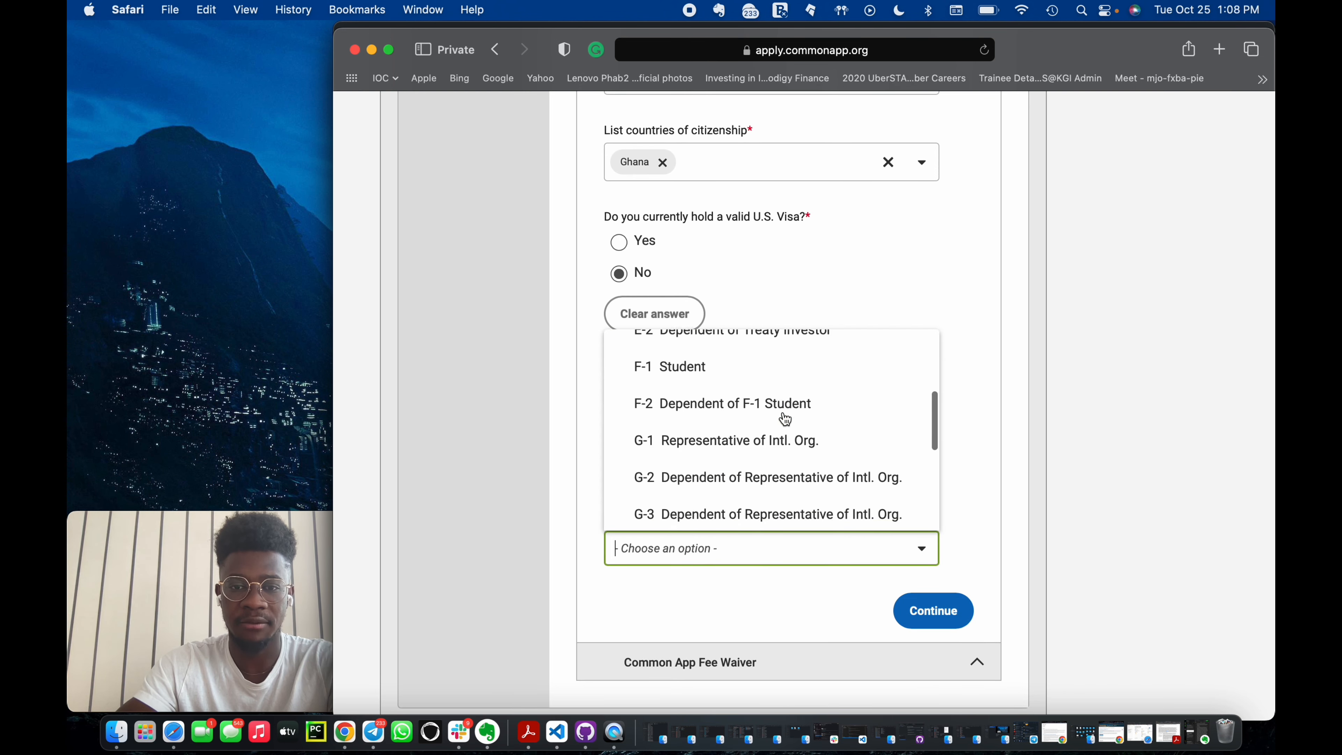
click(739, 372)
click(963, 612)
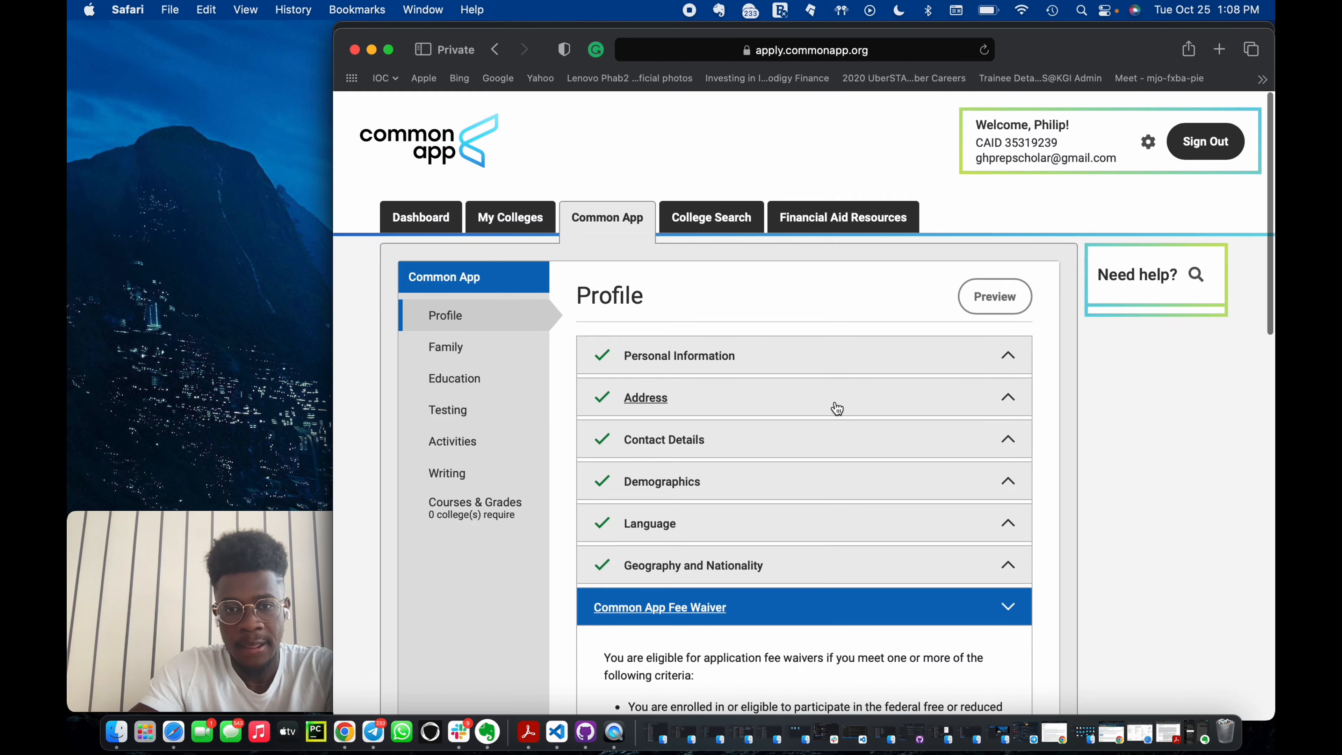
Answer Yes to meeting the Common App fee waiver eligibility criteria.
scroll(836, 408, down, 5)
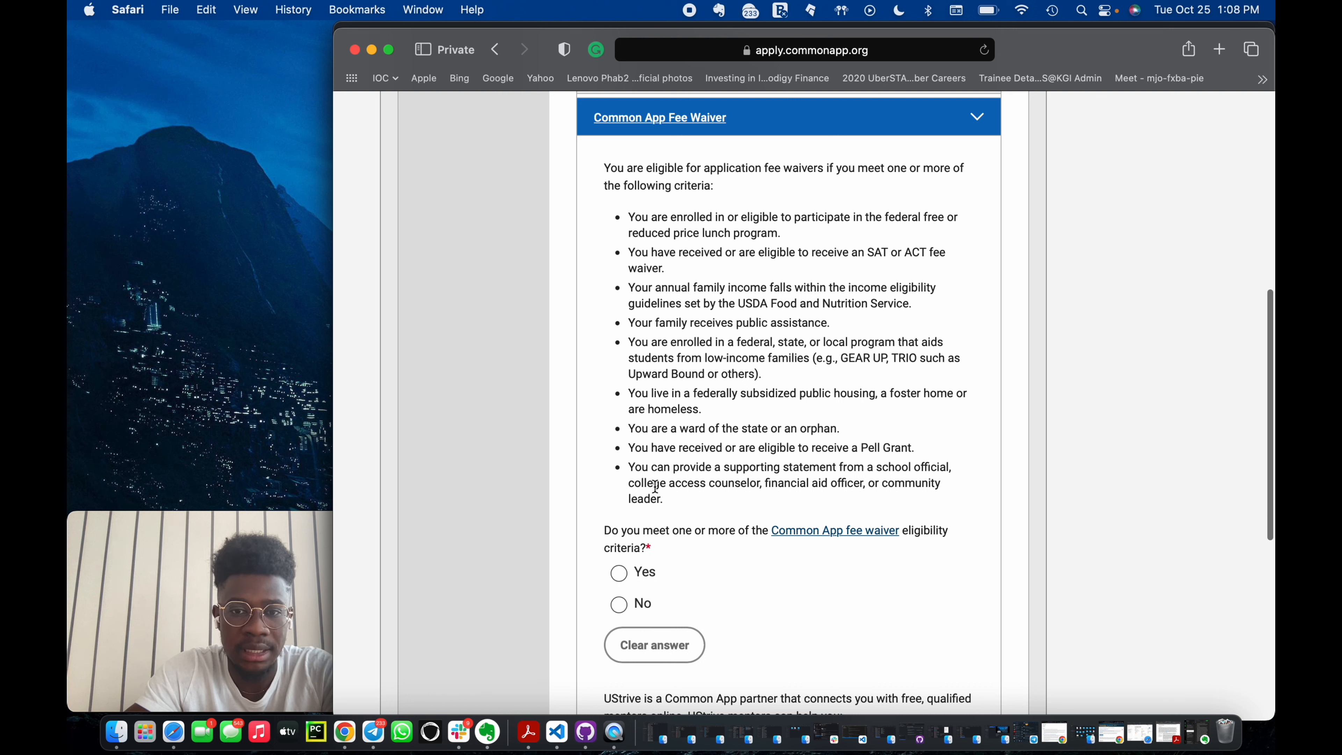
drag(663, 501, 629, 470)
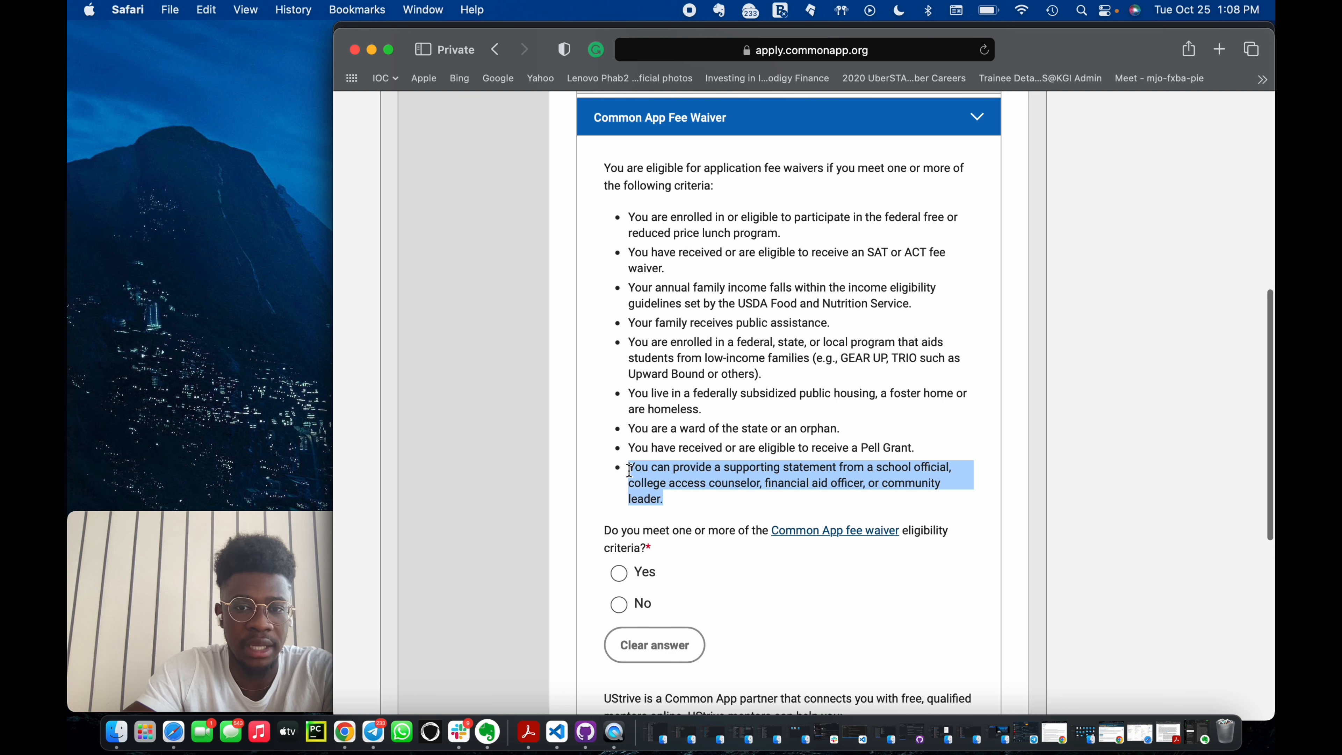
click(620, 575)
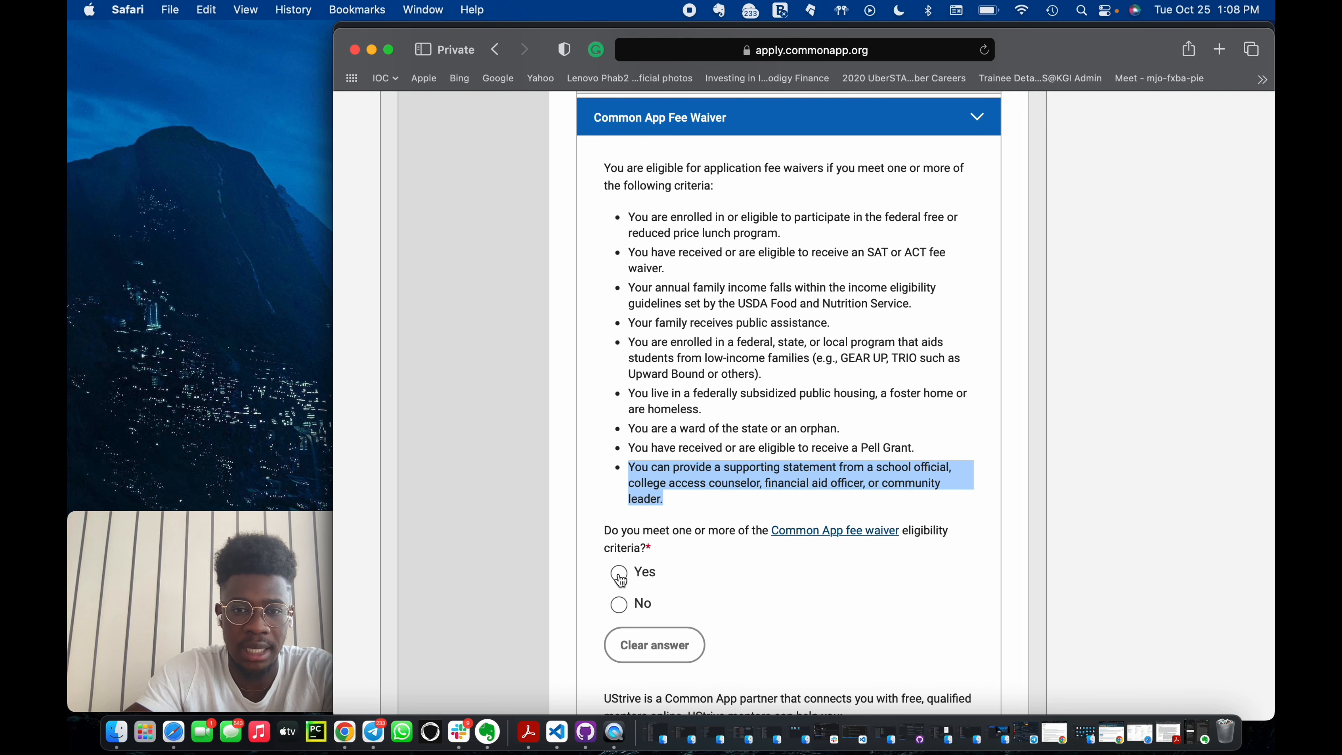
Sign the fee waiver with the applicant's full name.
scroll(620, 580, down, 5)
click(669, 614)
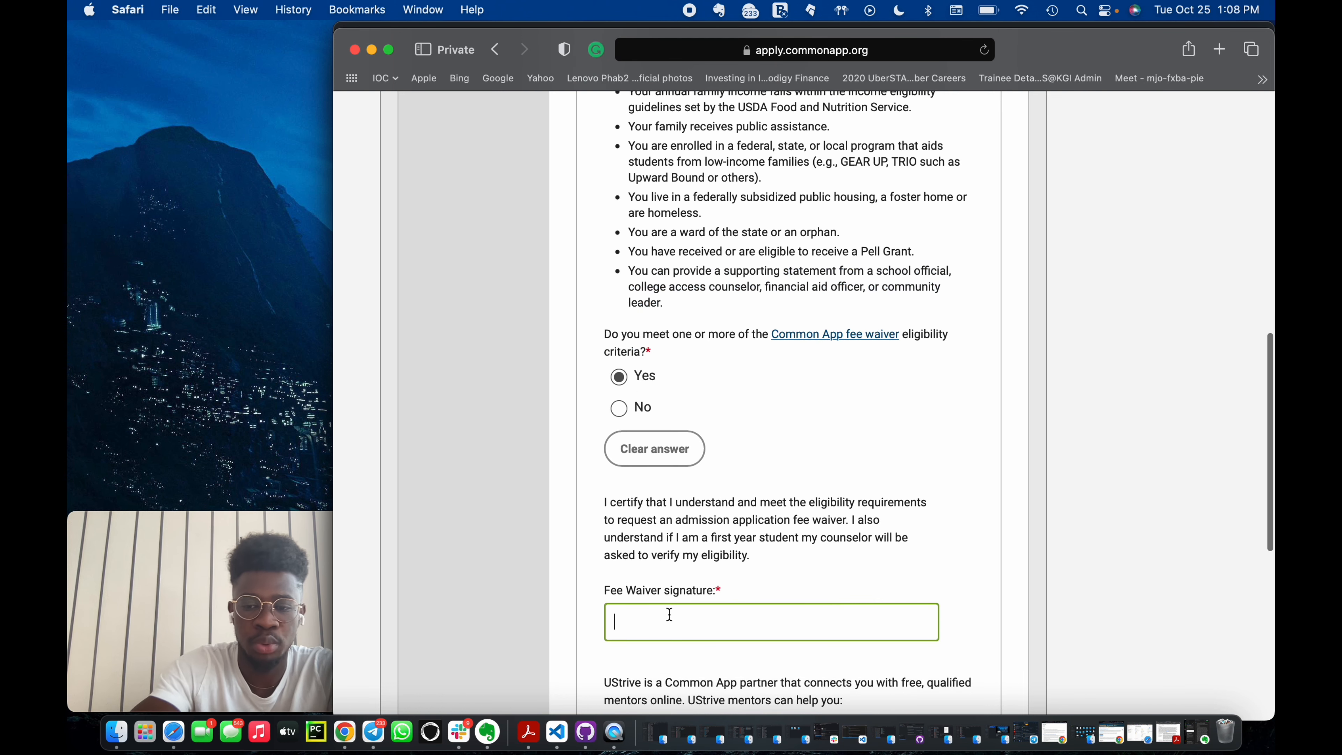
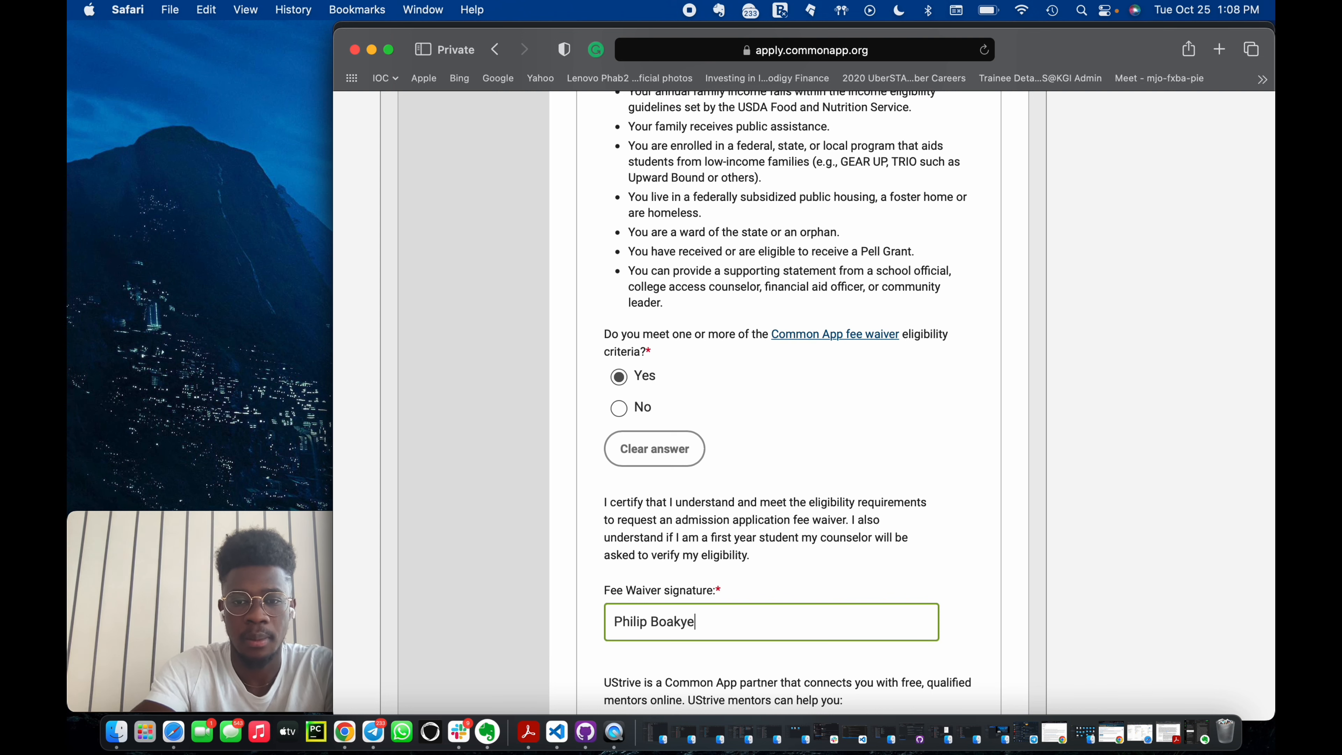
click(733, 590)
Answer Yes to connecting with a UStrive mentor and continue past the Fee Waiver section.
scroll(734, 591, down, 9)
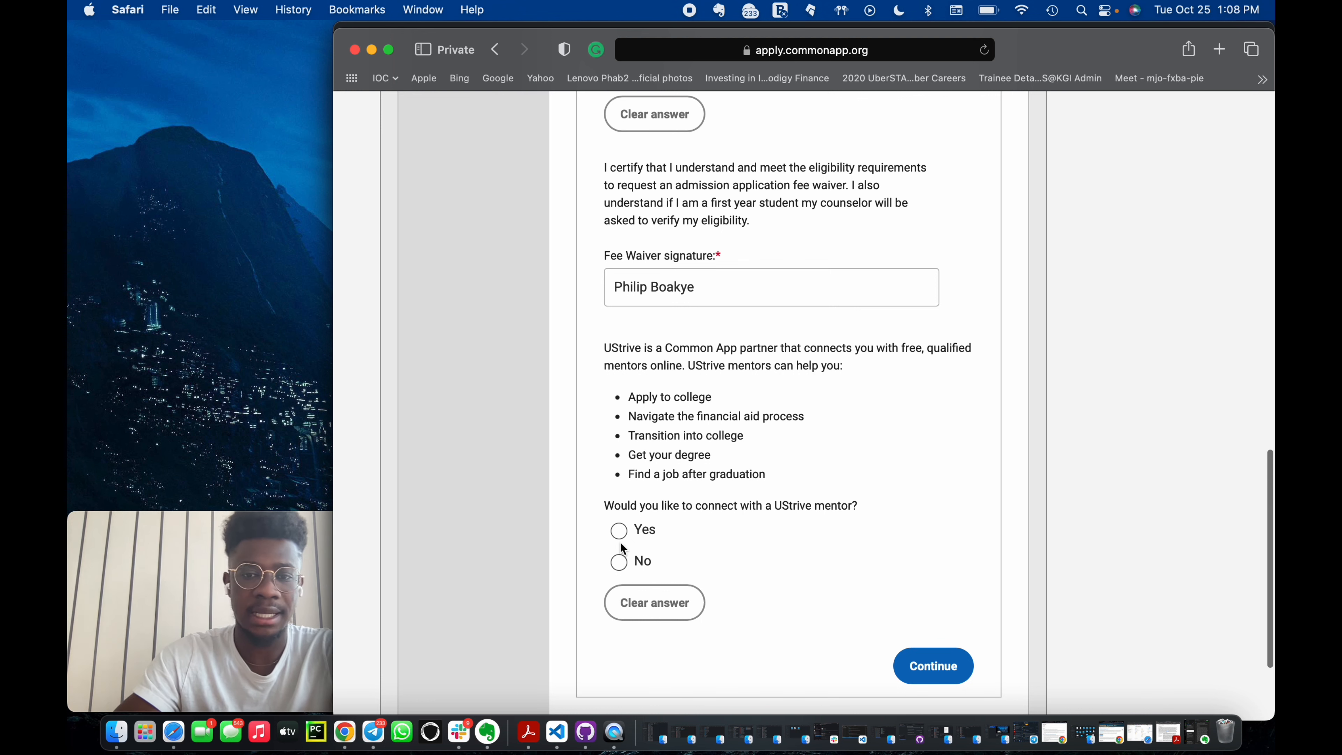
click(619, 529)
click(939, 667)
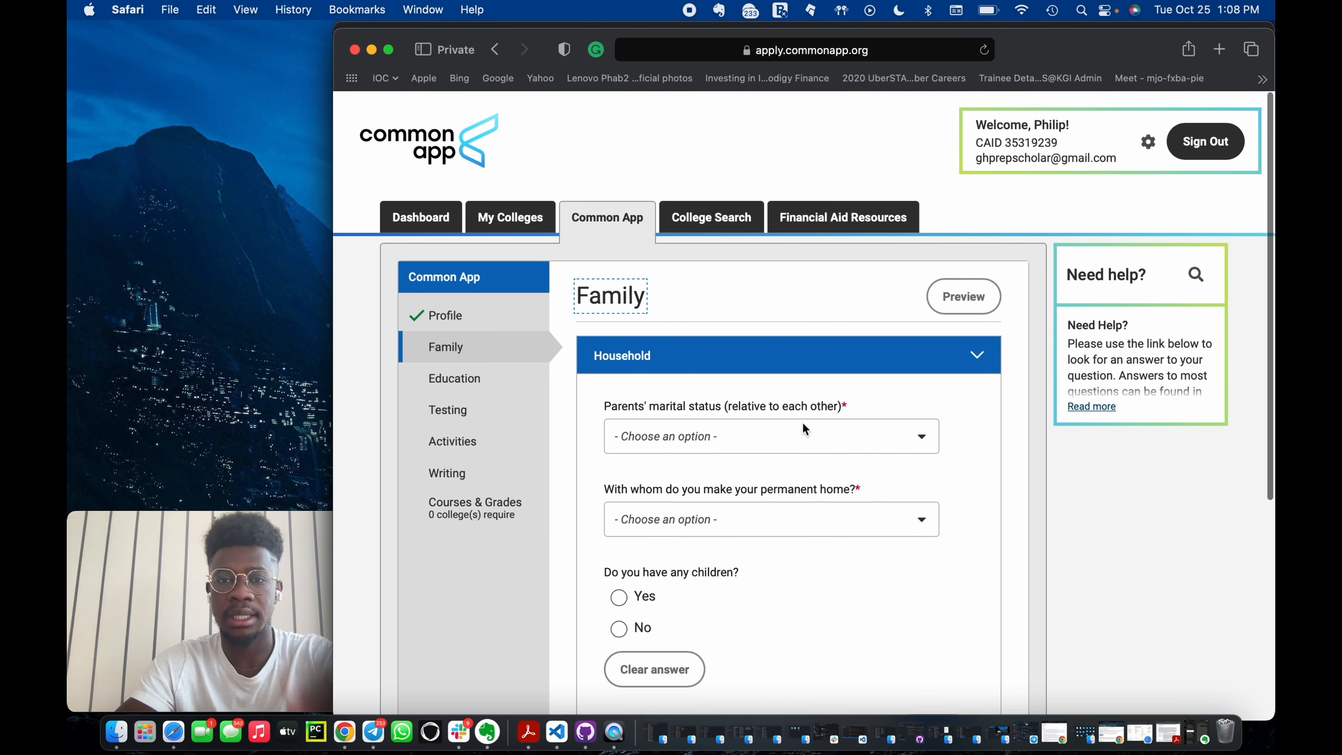
Set parents' marital status to Married and permanent home to Both Parents.
click(796, 433)
click(727, 475)
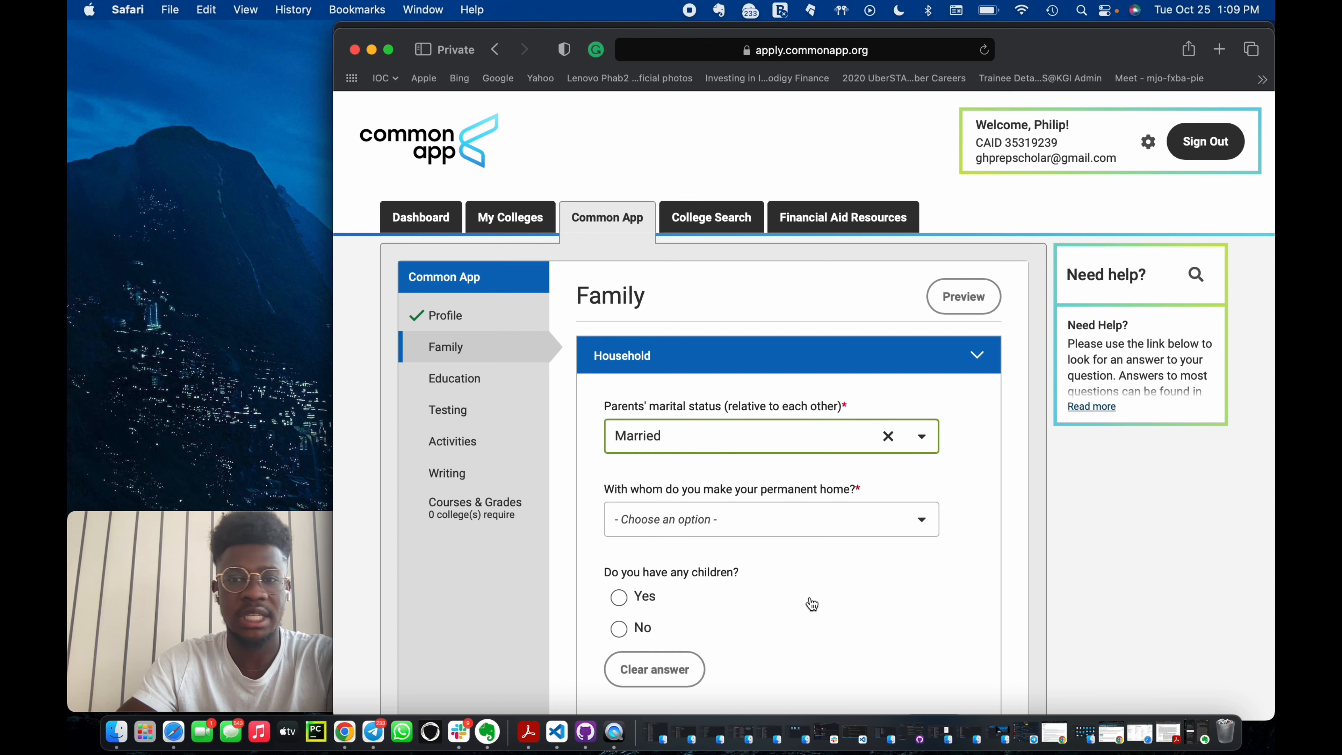
scroll(809, 603, down, 3)
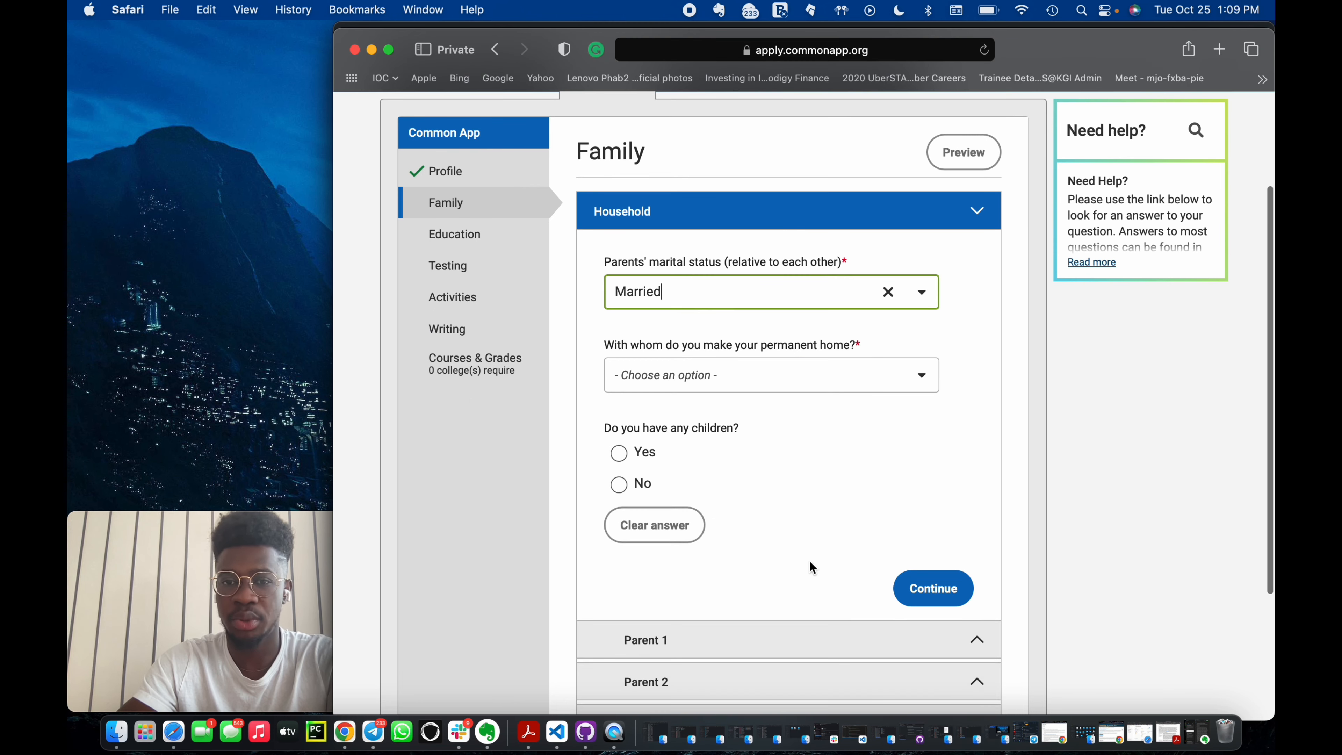
click(782, 382)
click(740, 500)
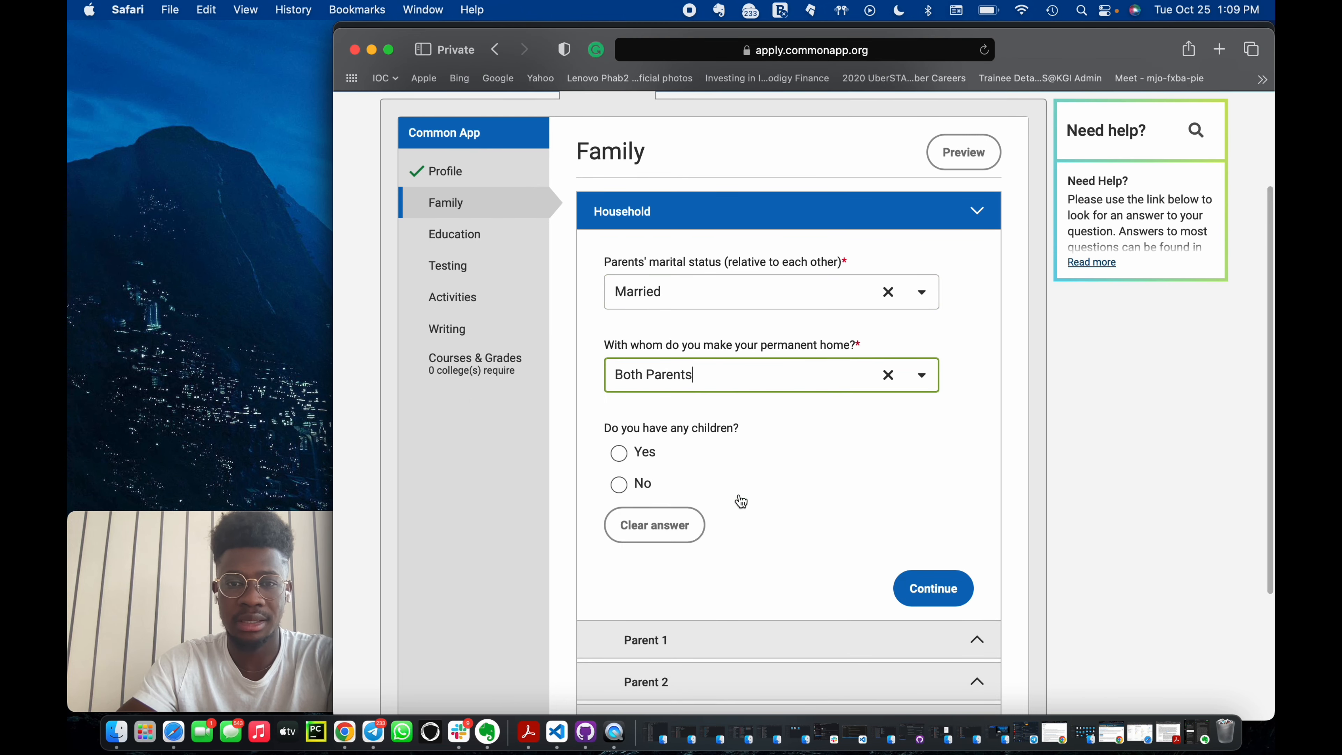
Answer No to having children and continue past the Household section.
scroll(734, 497, down, 2)
click(619, 389)
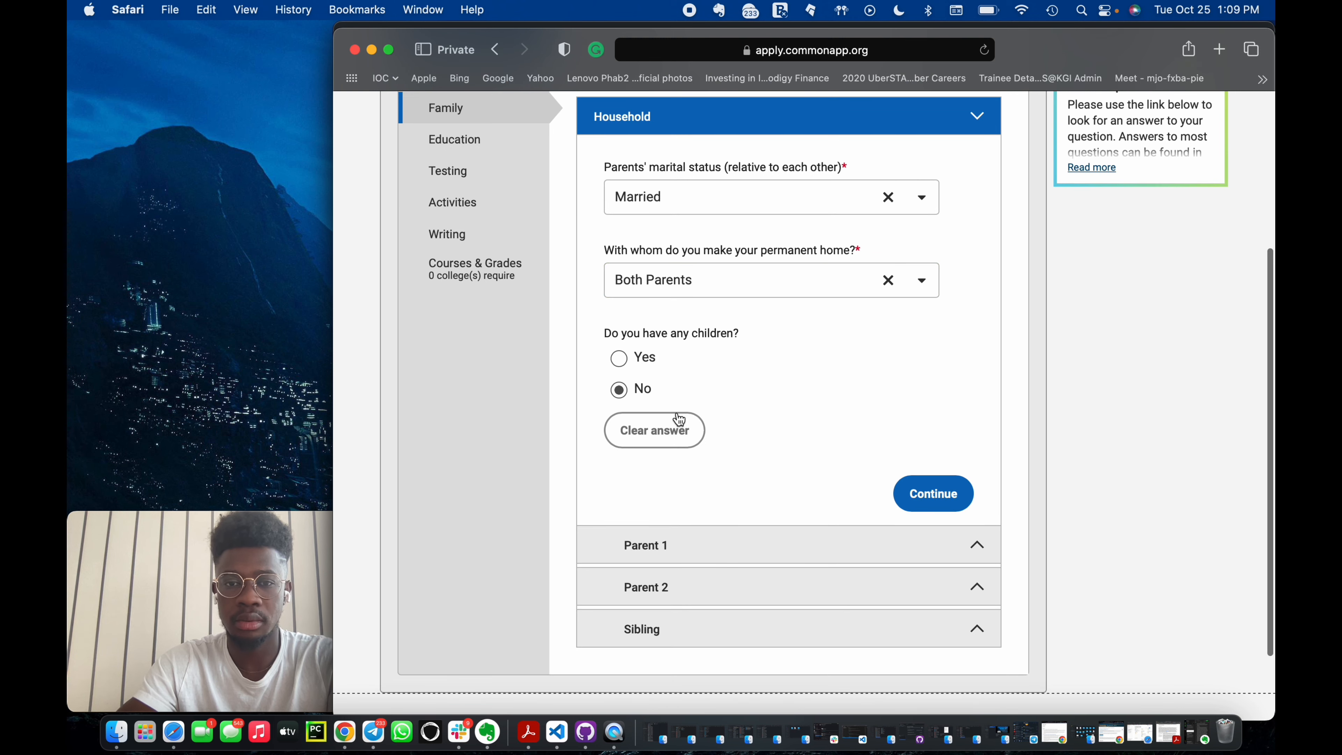
click(948, 505)
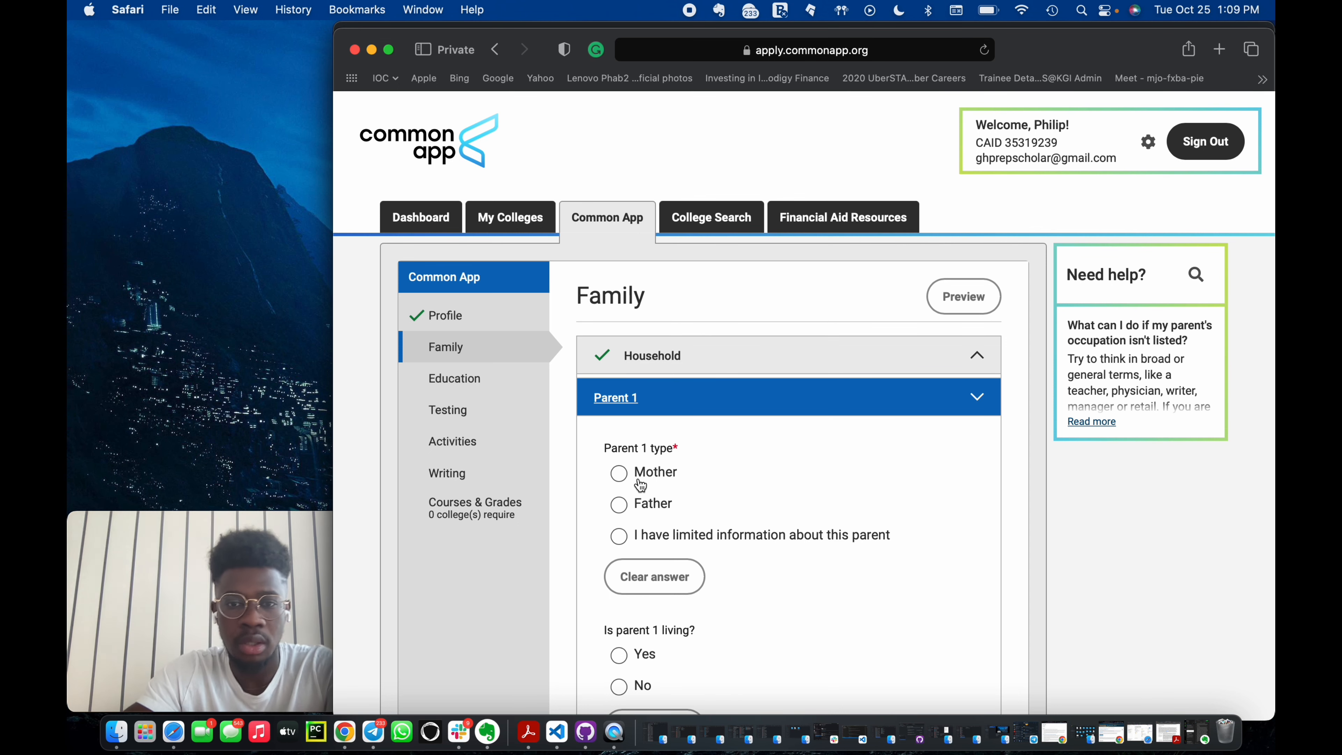
Set Parent 1 type to Father and answer Yes to Parent 1 living.
scroll(654, 474, down, 2)
click(619, 399)
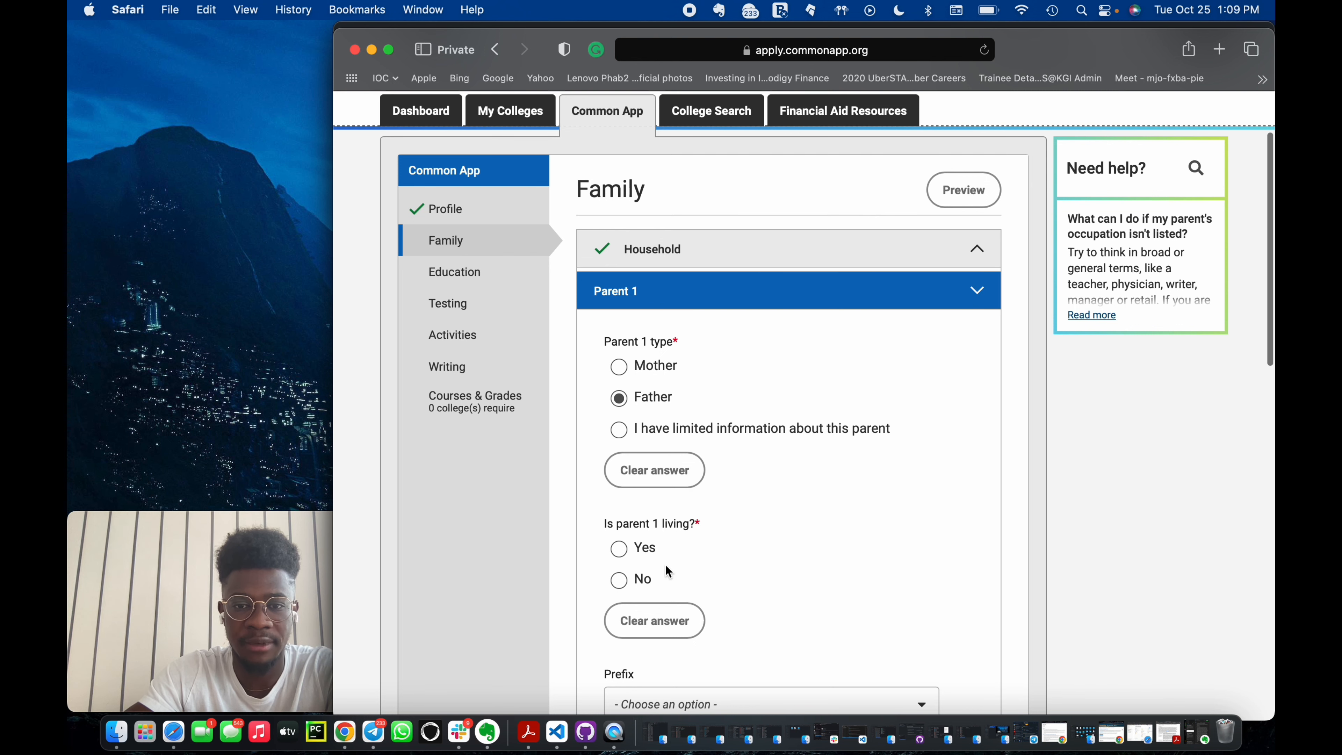
click(618, 549)
Enter Parent 1's first name and last name.
scroll(677, 443, down, 5)
click(669, 456)
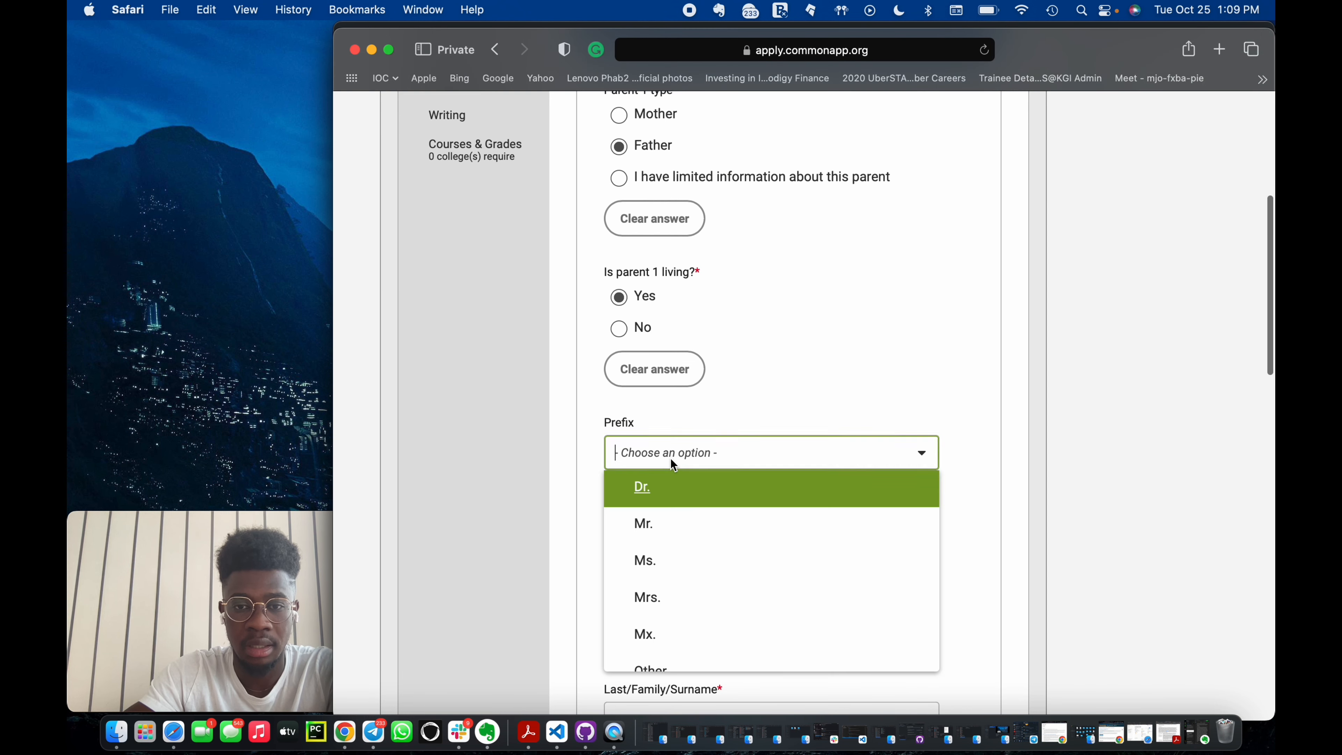
click(765, 371)
click(689, 538)
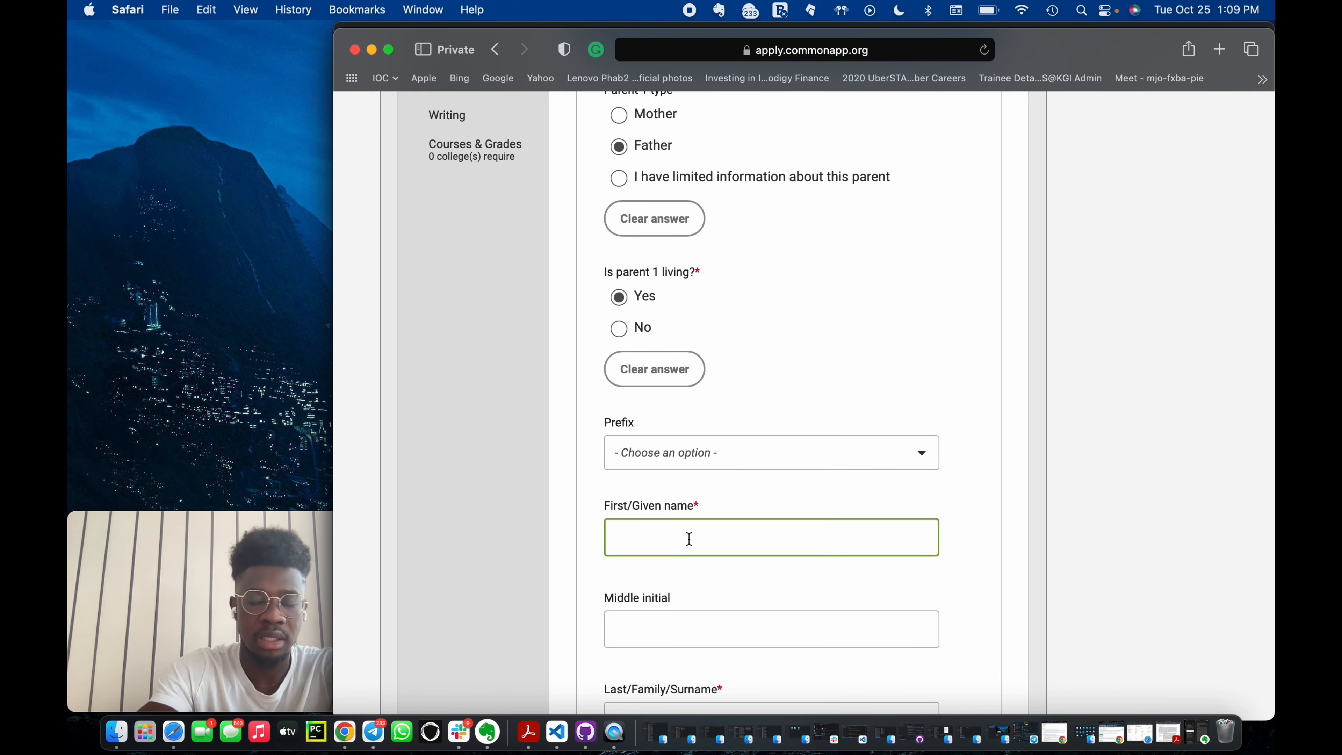
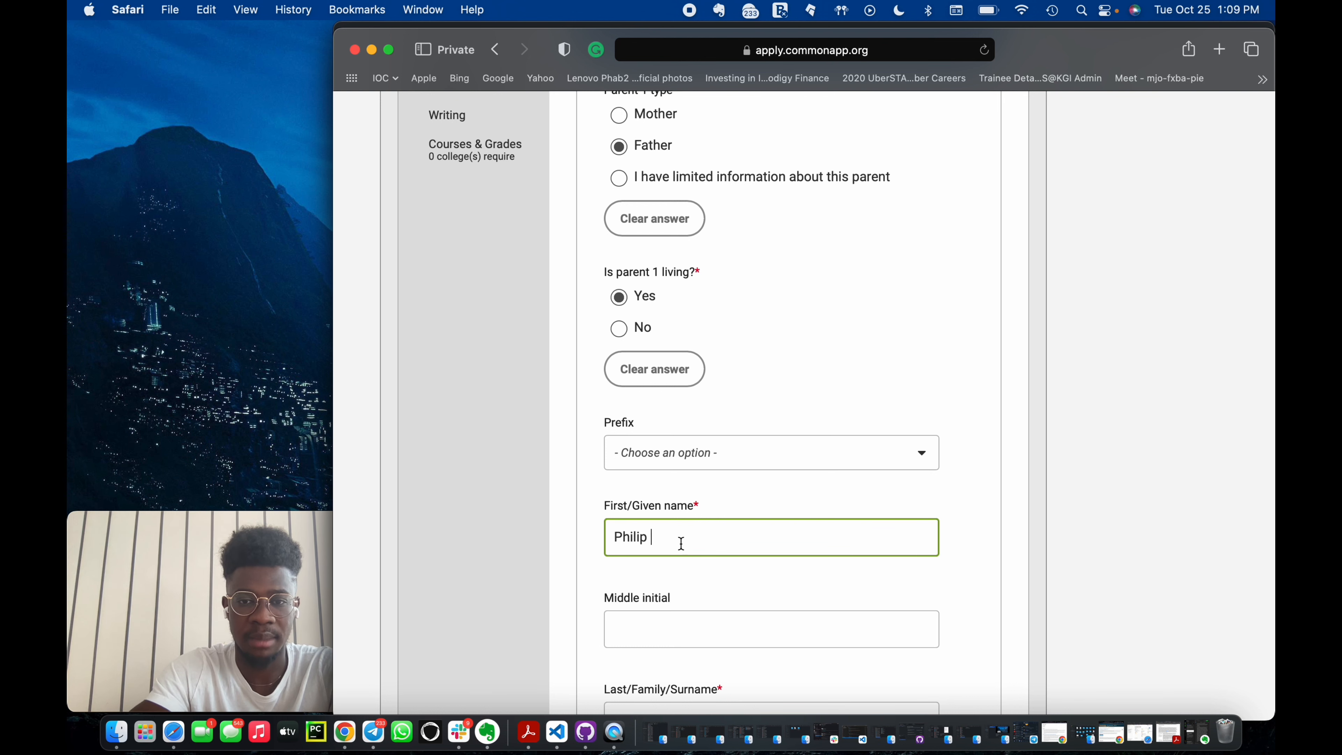
scroll(738, 644, down, 3)
click(676, 534)
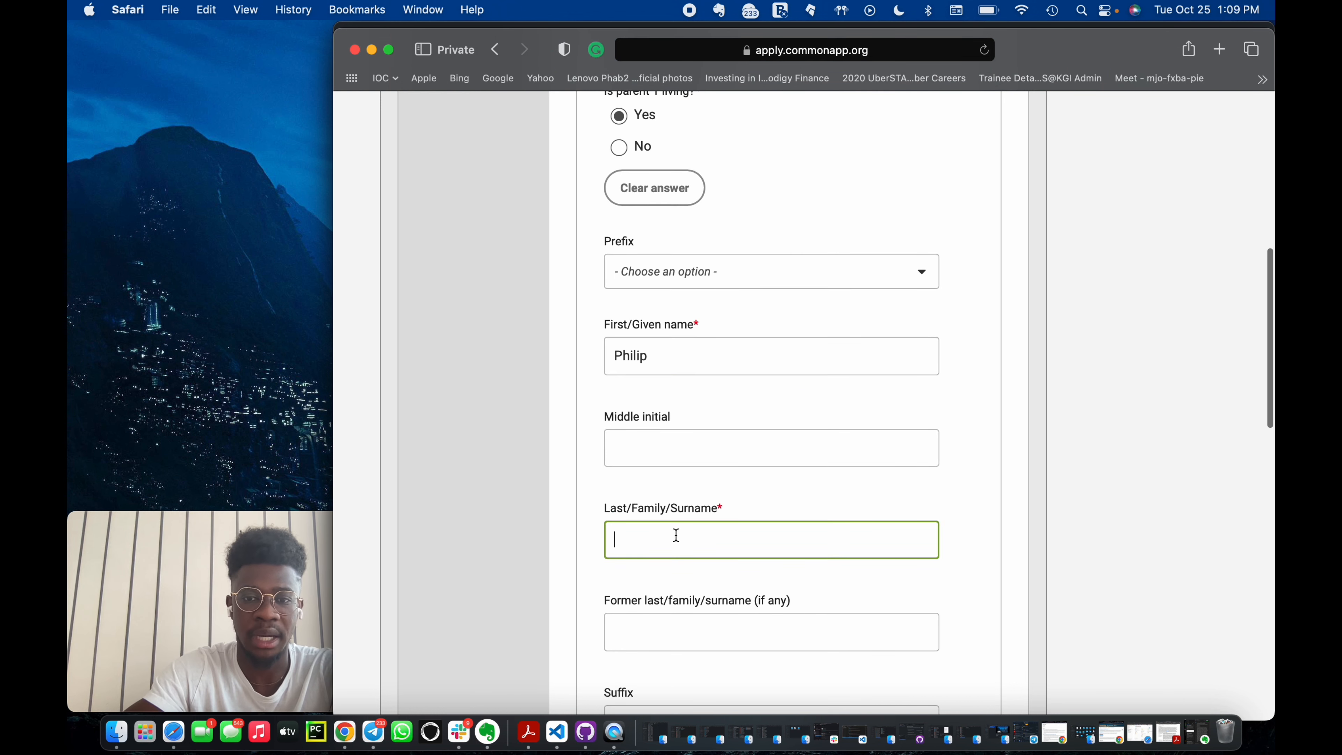
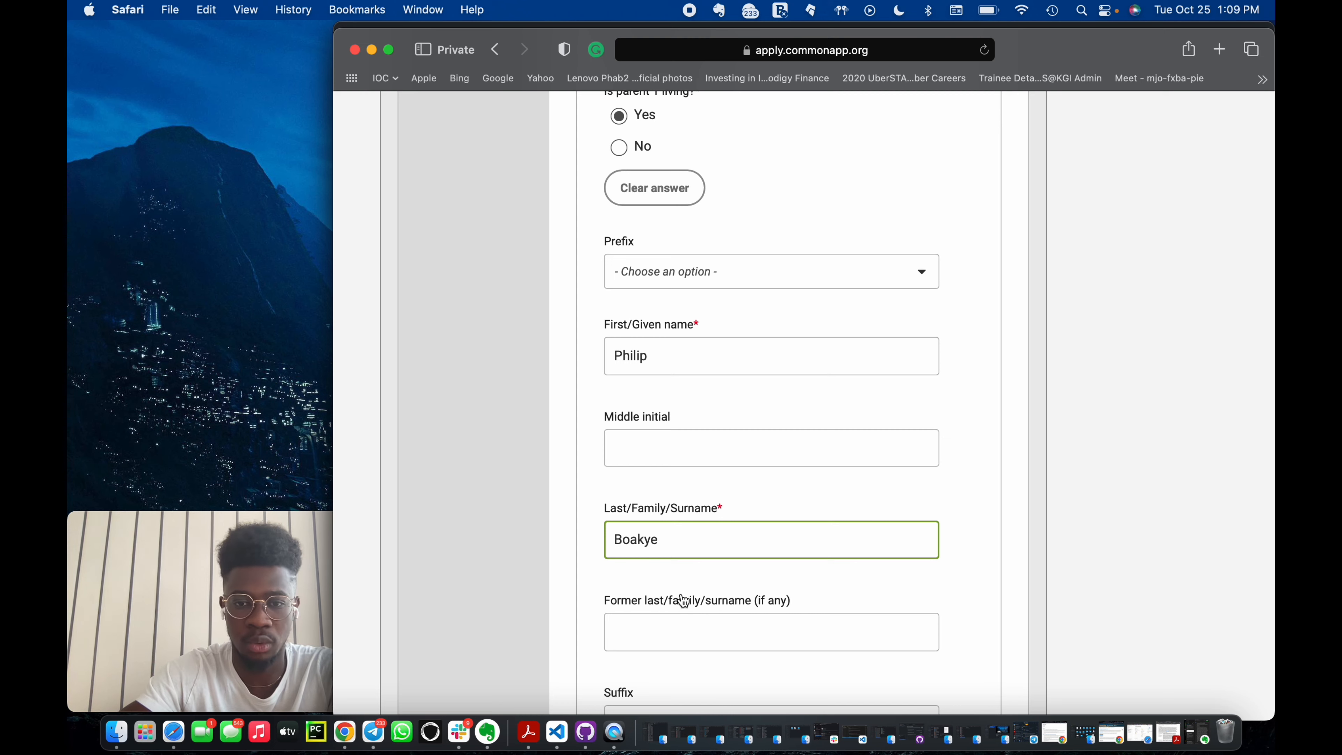
scroll(691, 529, down, 3)
scroll(692, 531, down, 3)
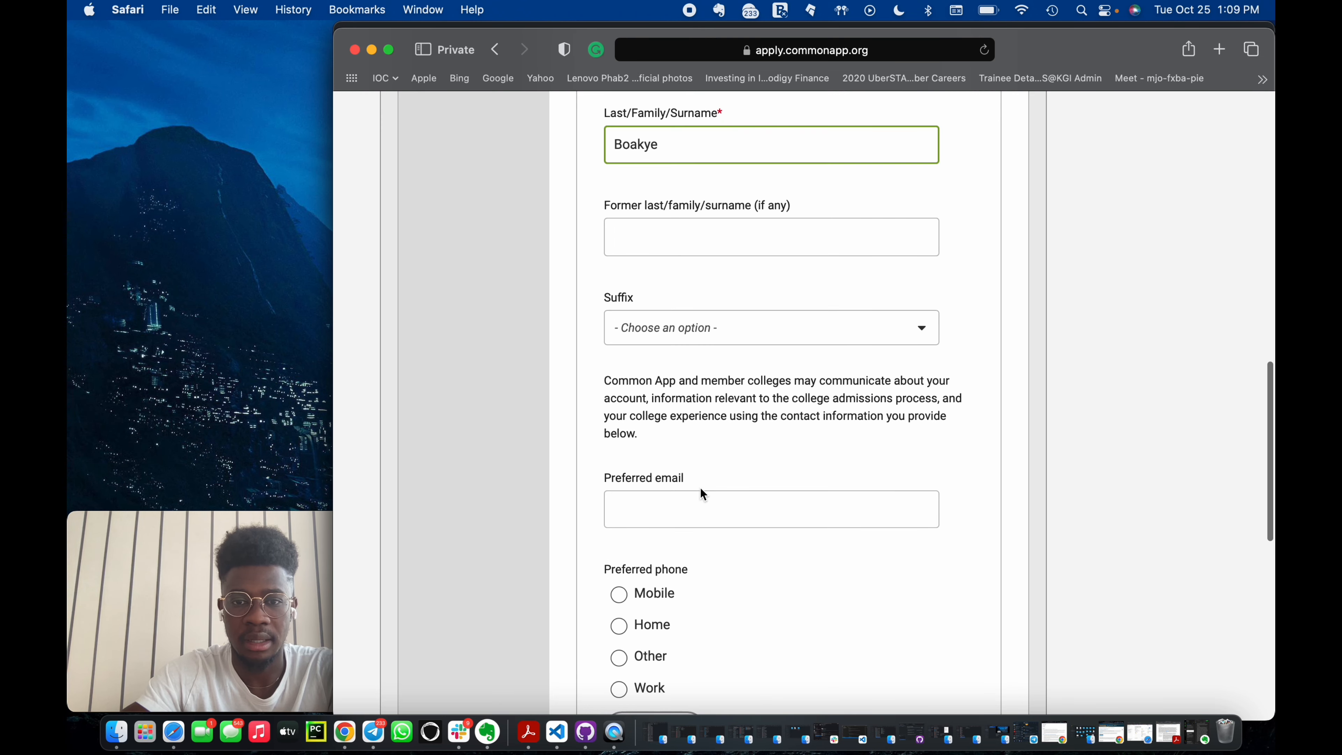
Enter Parent 1's preferred email address.
scroll(701, 488, up, 2)
scroll(701, 488, down, 2)
click(689, 499)
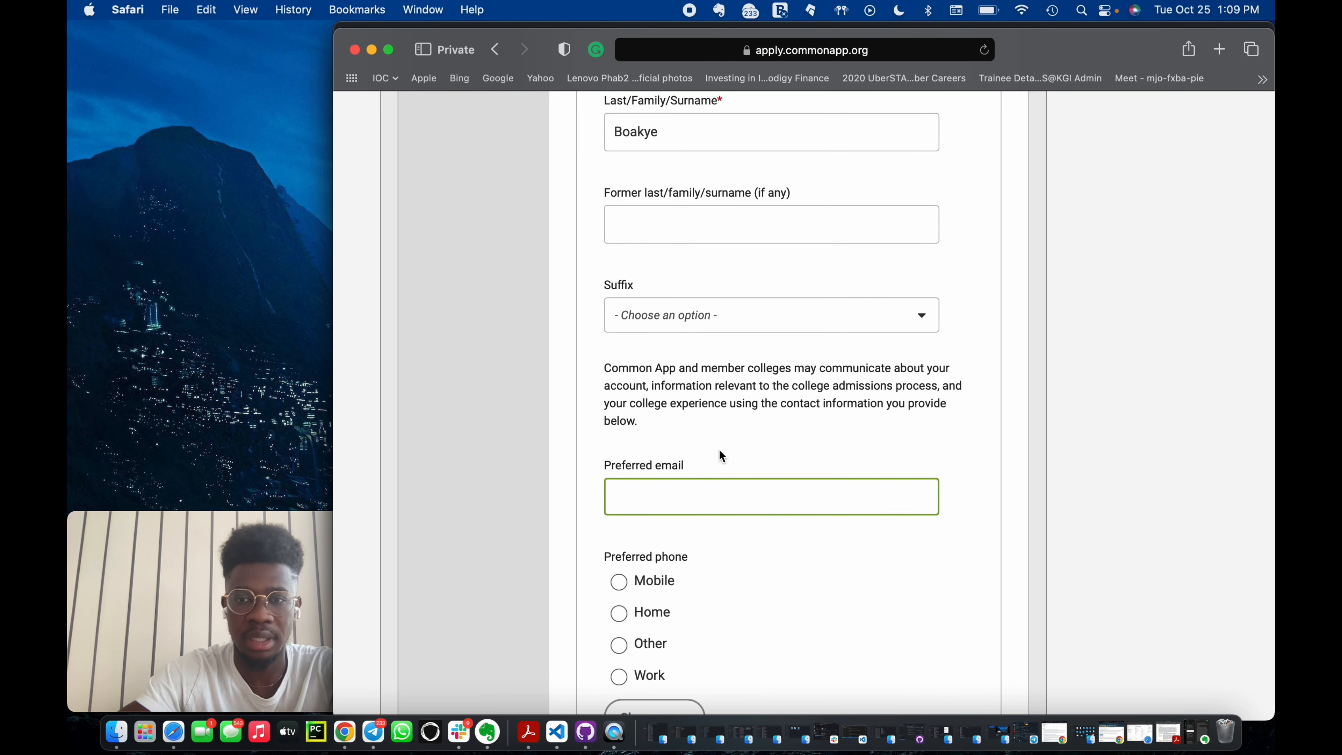
scroll(779, 488, down, 1)
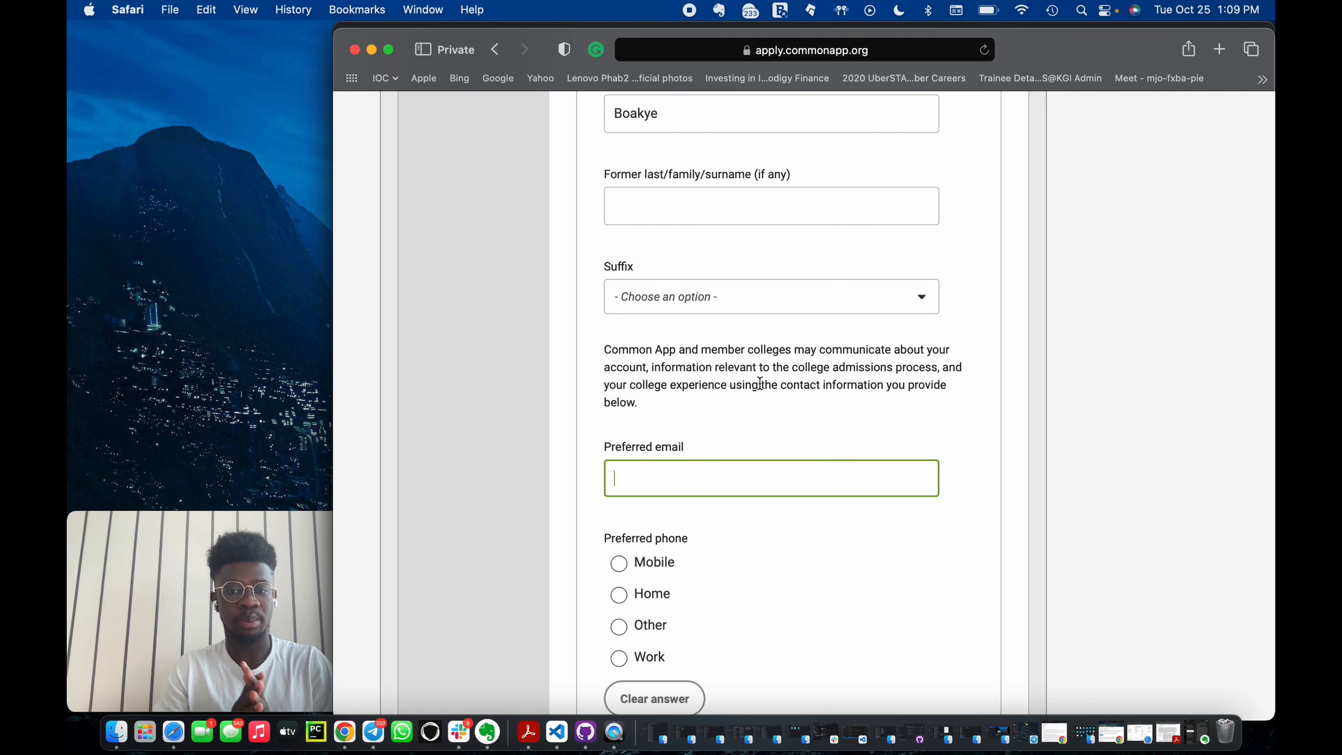
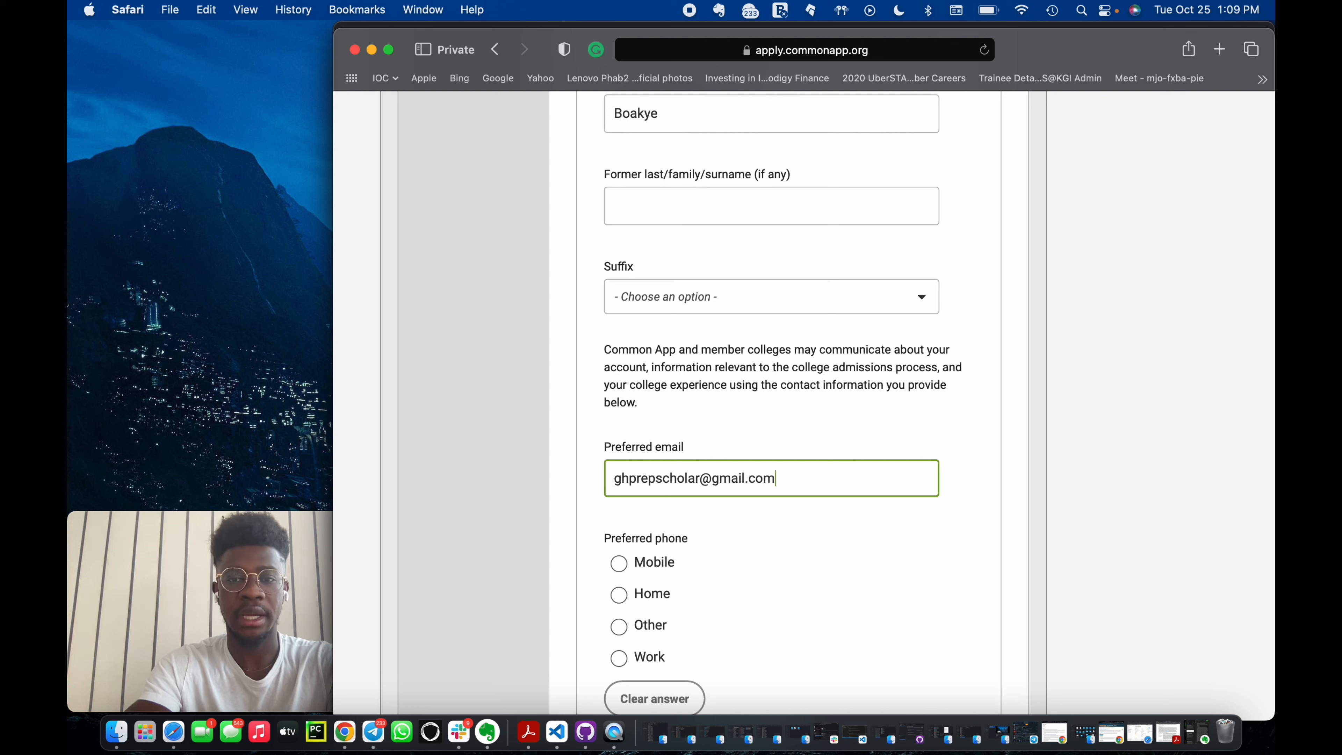
click(808, 500)
Set Parent 1's education level to Some college/university with 1 institution attended.
scroll(807, 528, down, 3)
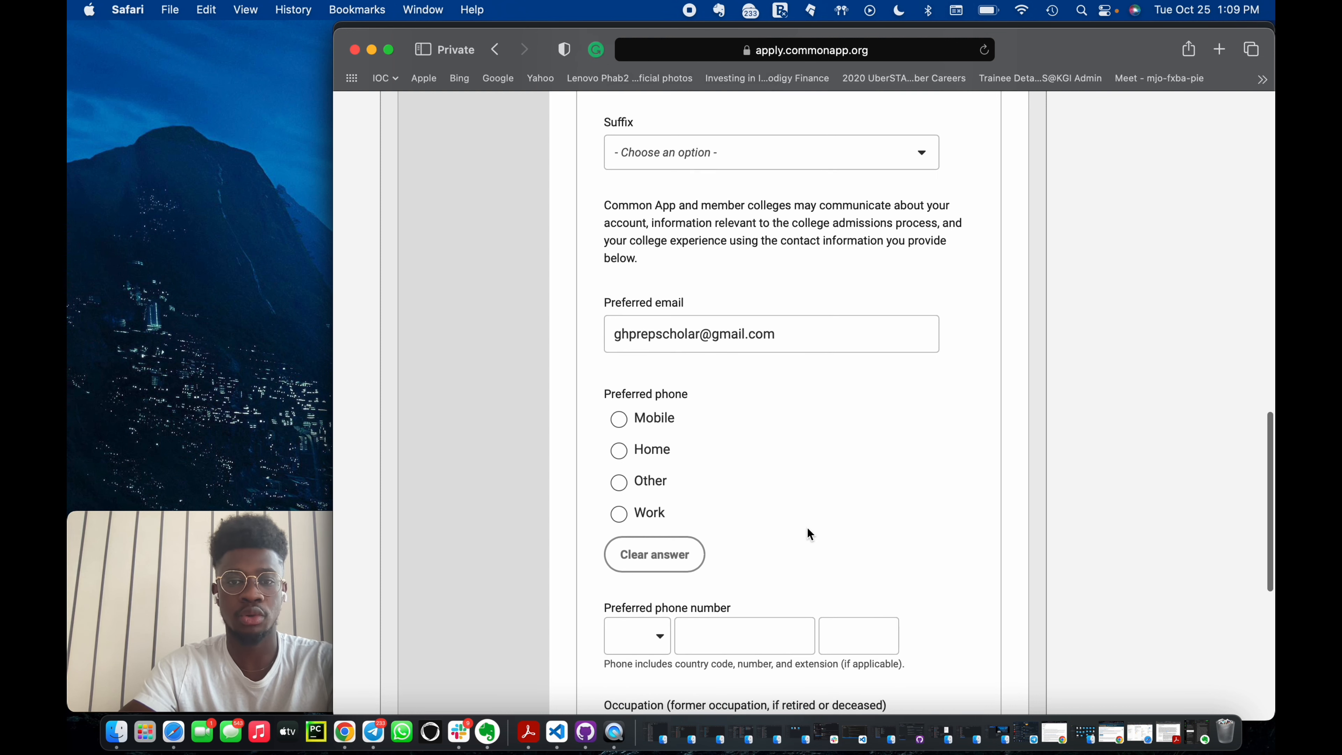
scroll(696, 455, down, 8)
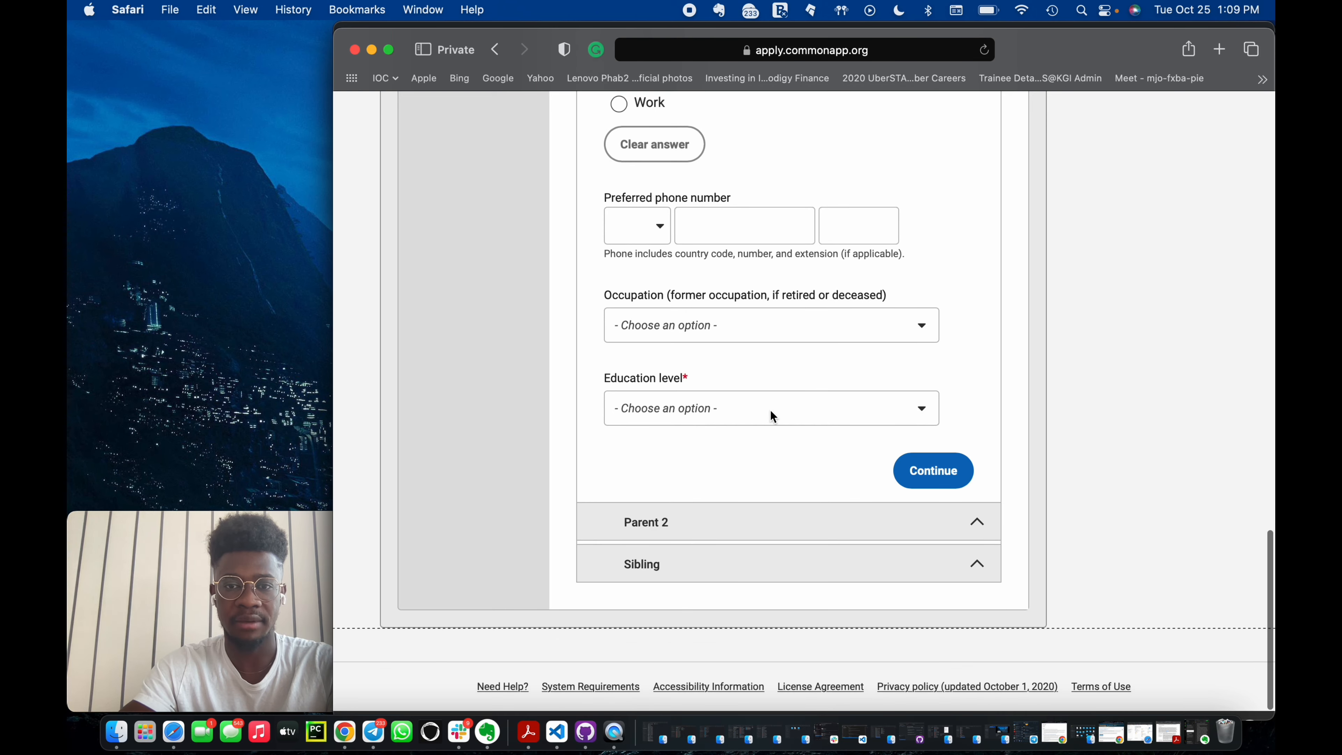
click(778, 407)
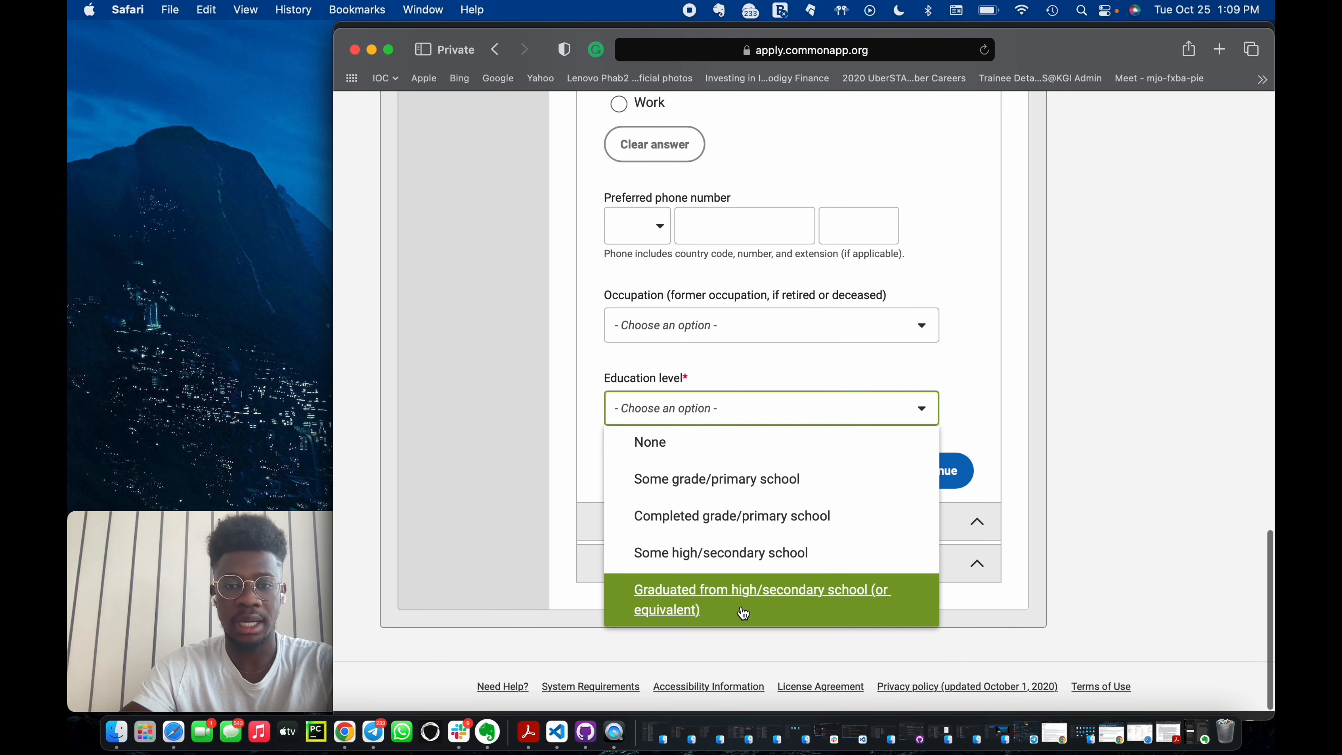
scroll(755, 560, down, 3)
scroll(756, 561, down, 3)
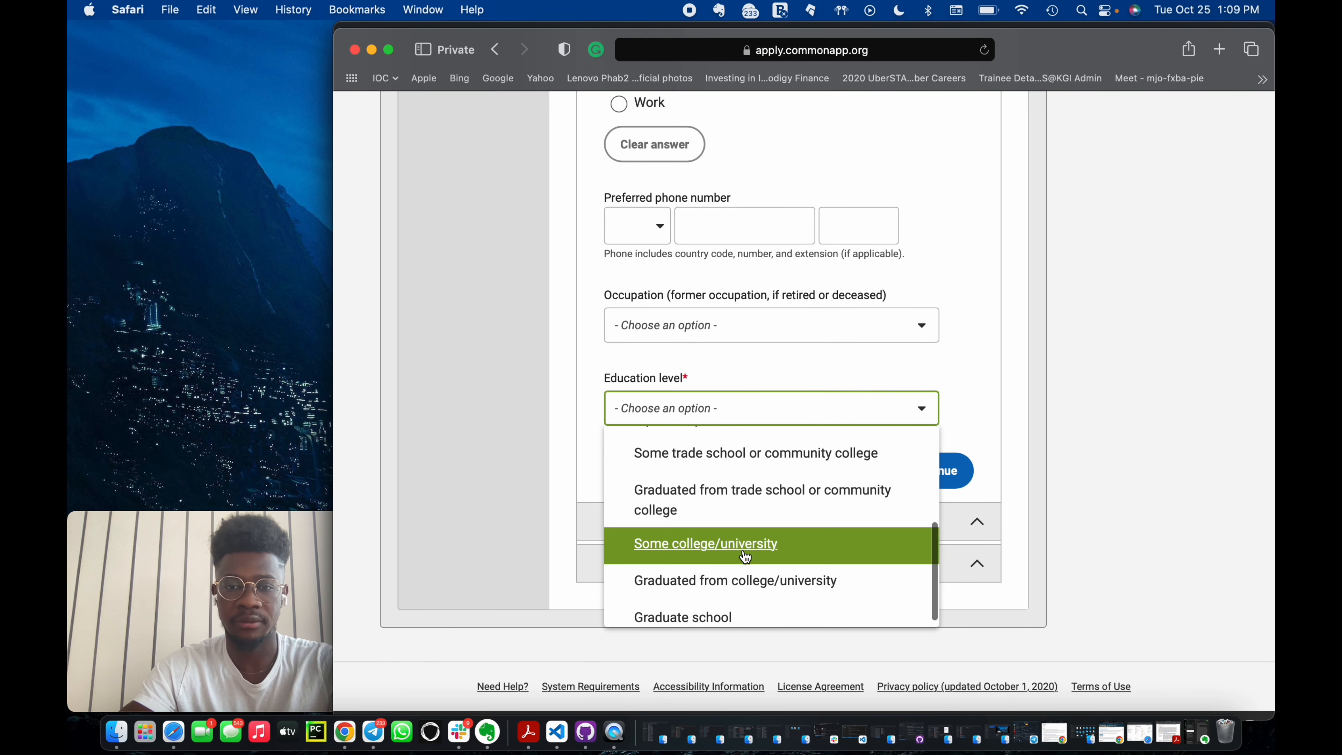
click(745, 554)
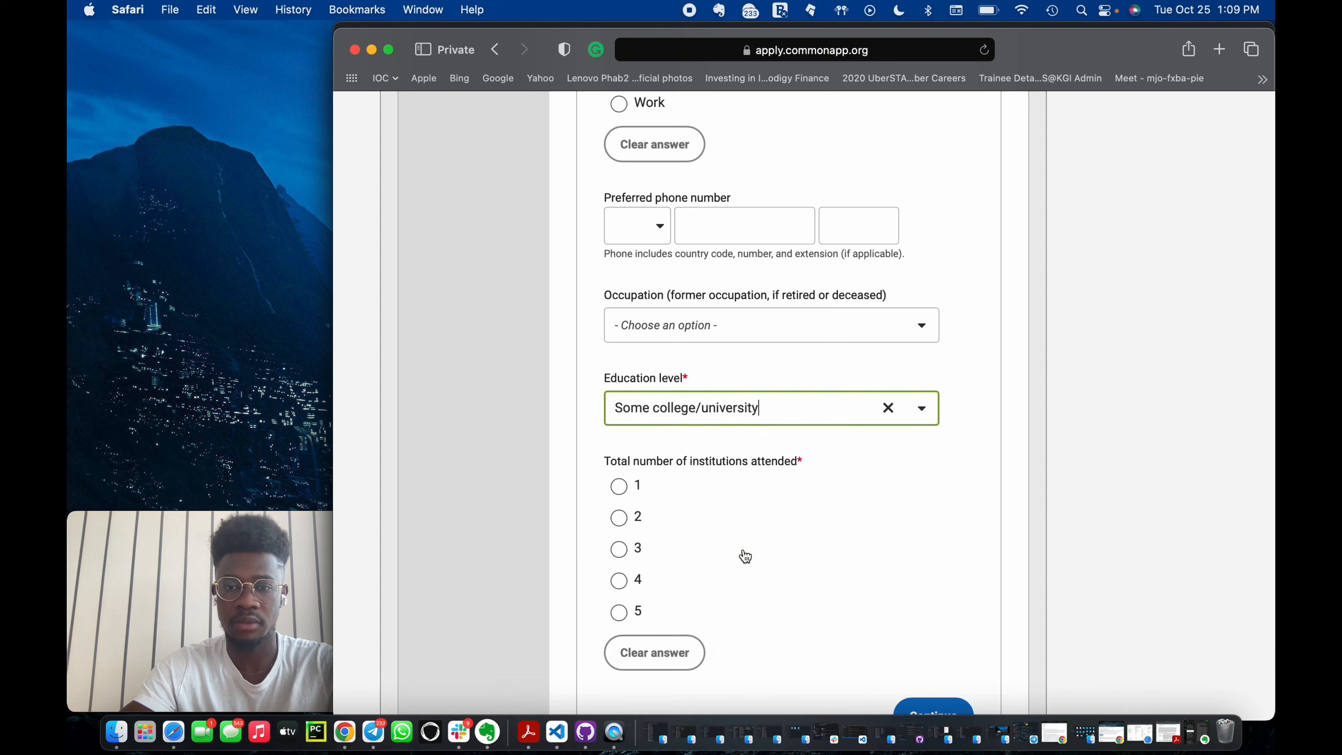
click(623, 494)
scroll(705, 529, down, 5)
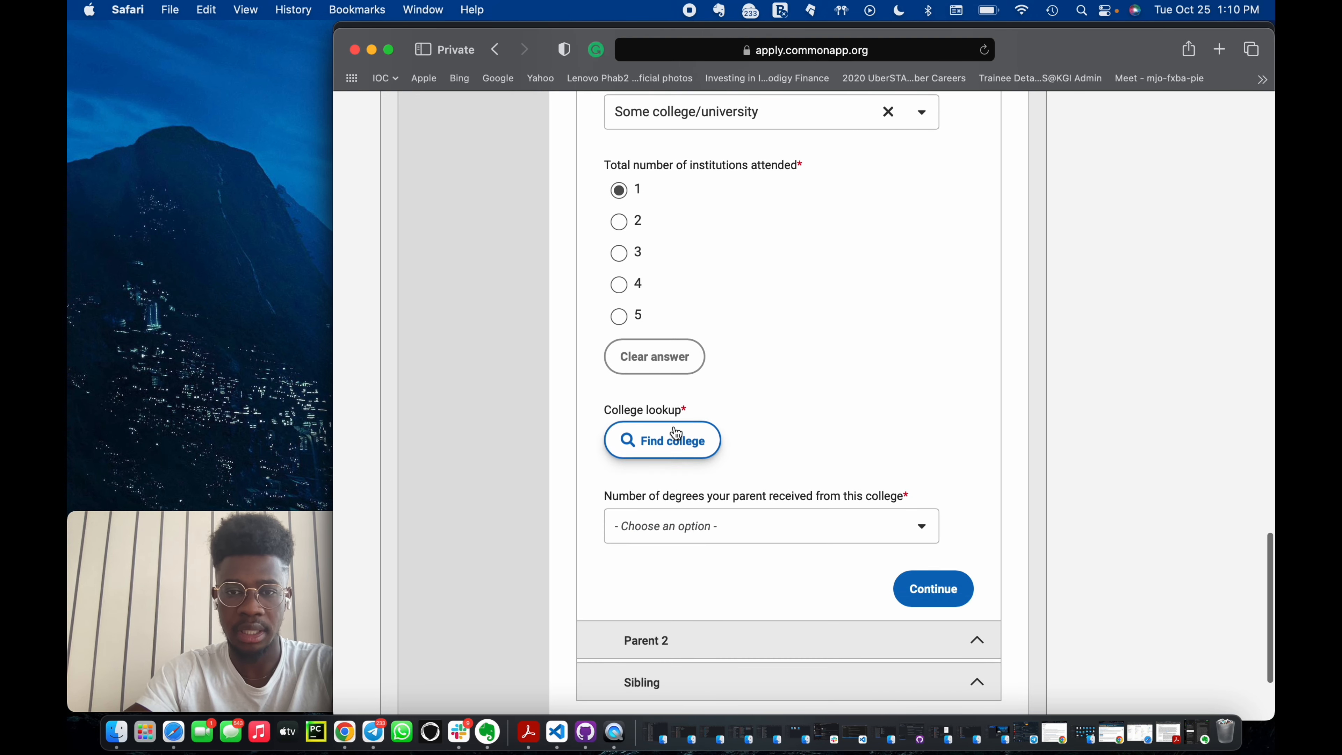
Look up colleges by Country/Region/Territory for Ghana and choose the option for a college not in the list.
click(675, 447)
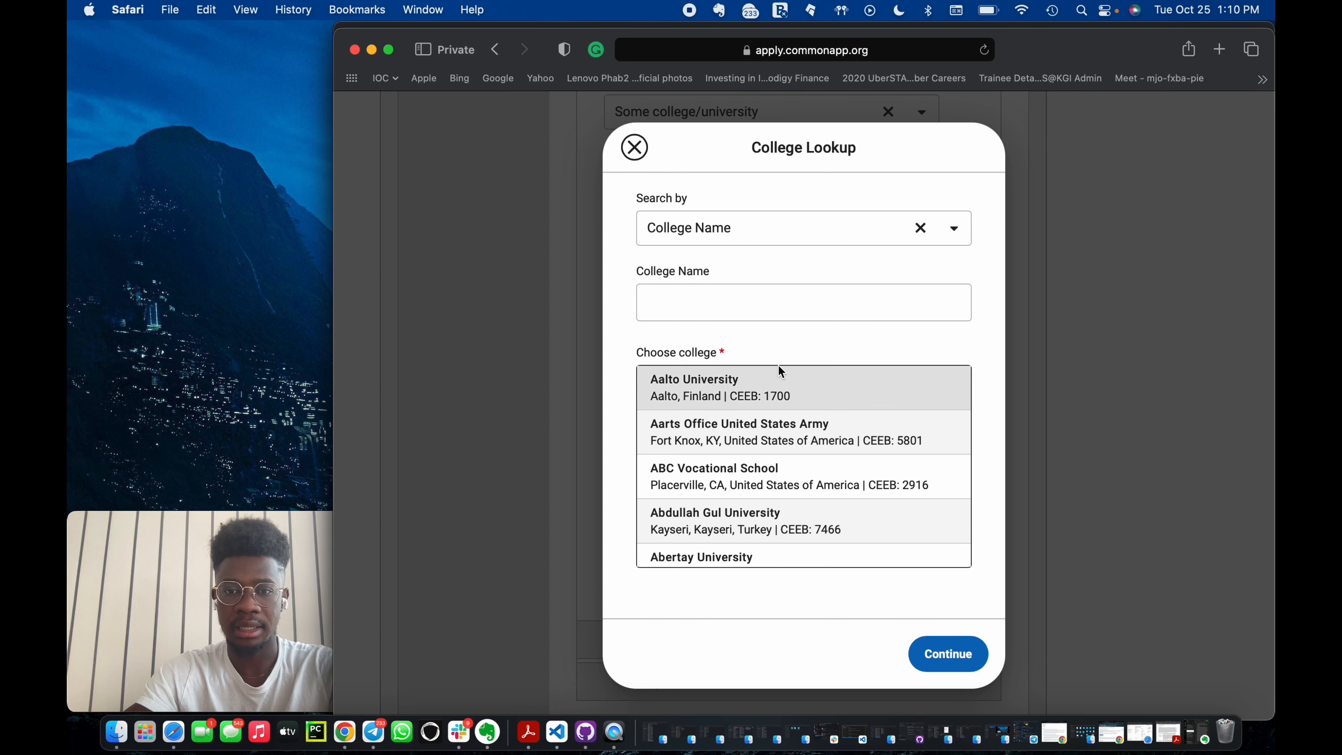
click(919, 230)
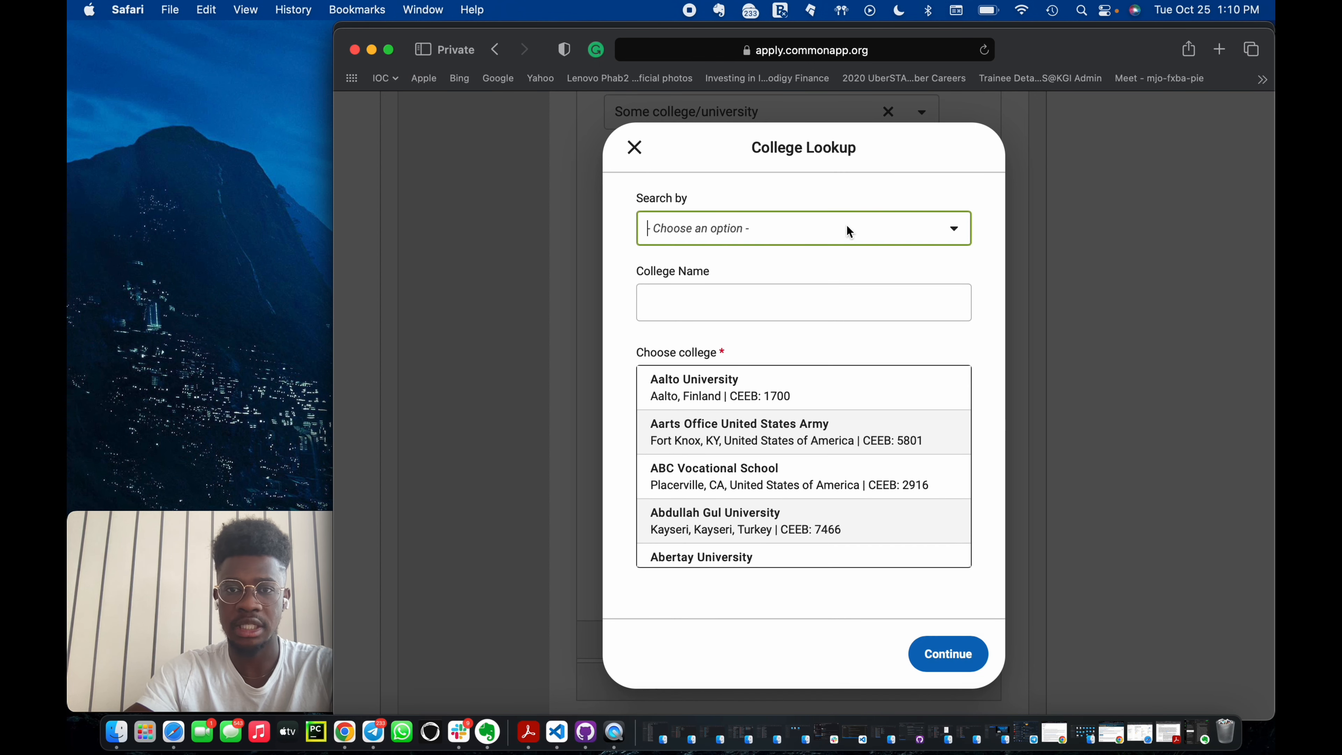
click(844, 225)
click(815, 309)
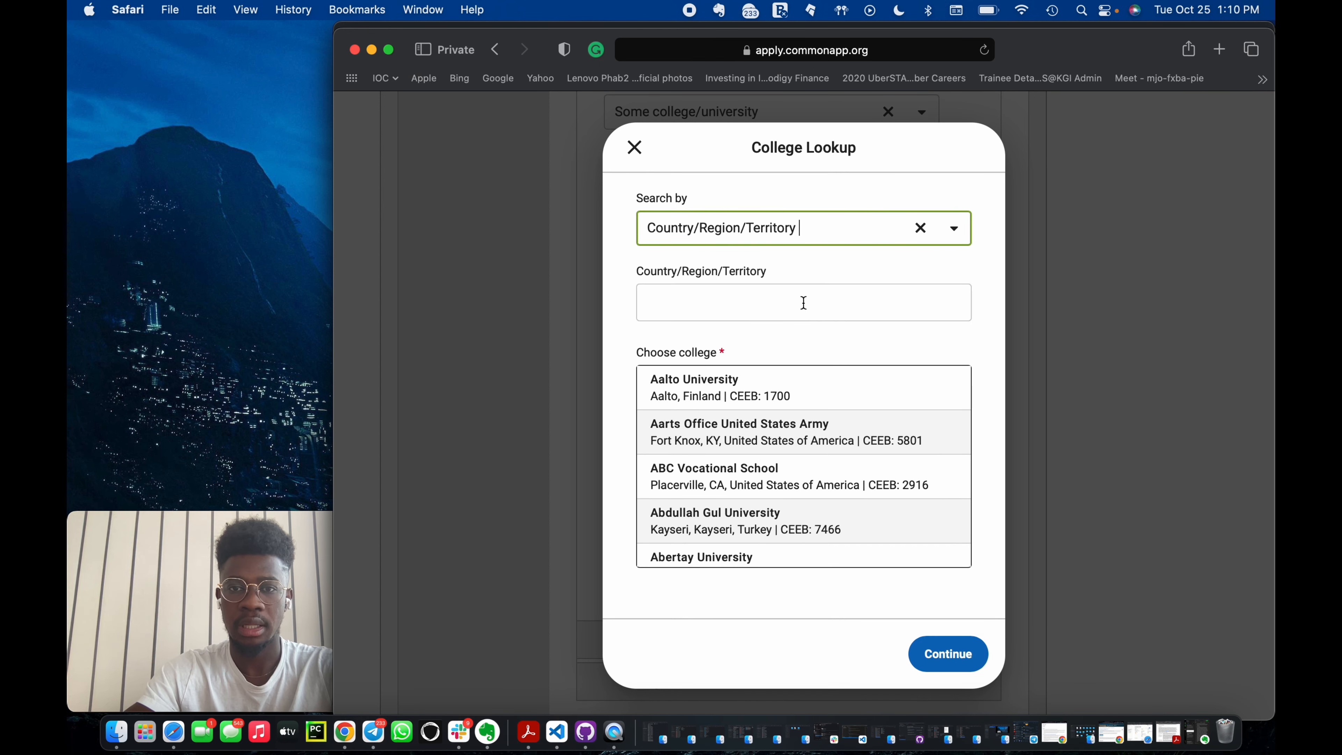
click(729, 298)
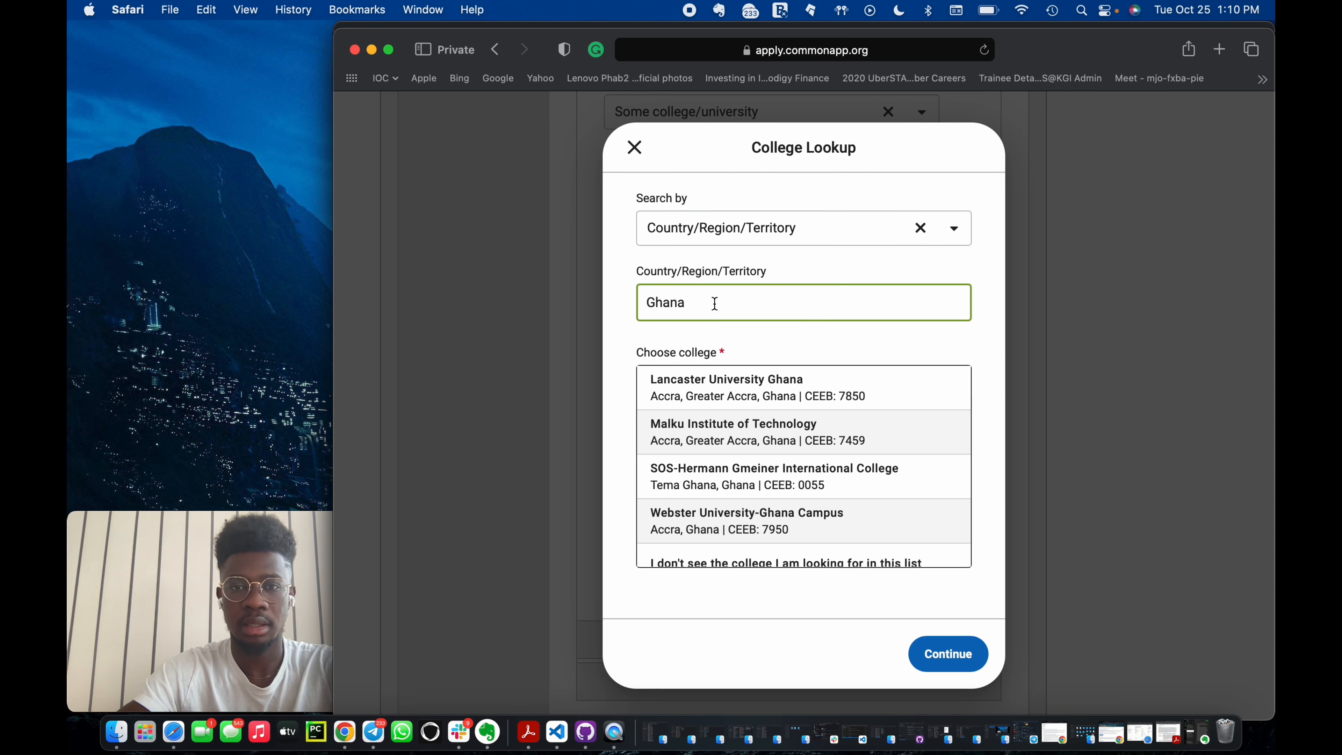
scroll(800, 454, down, 3)
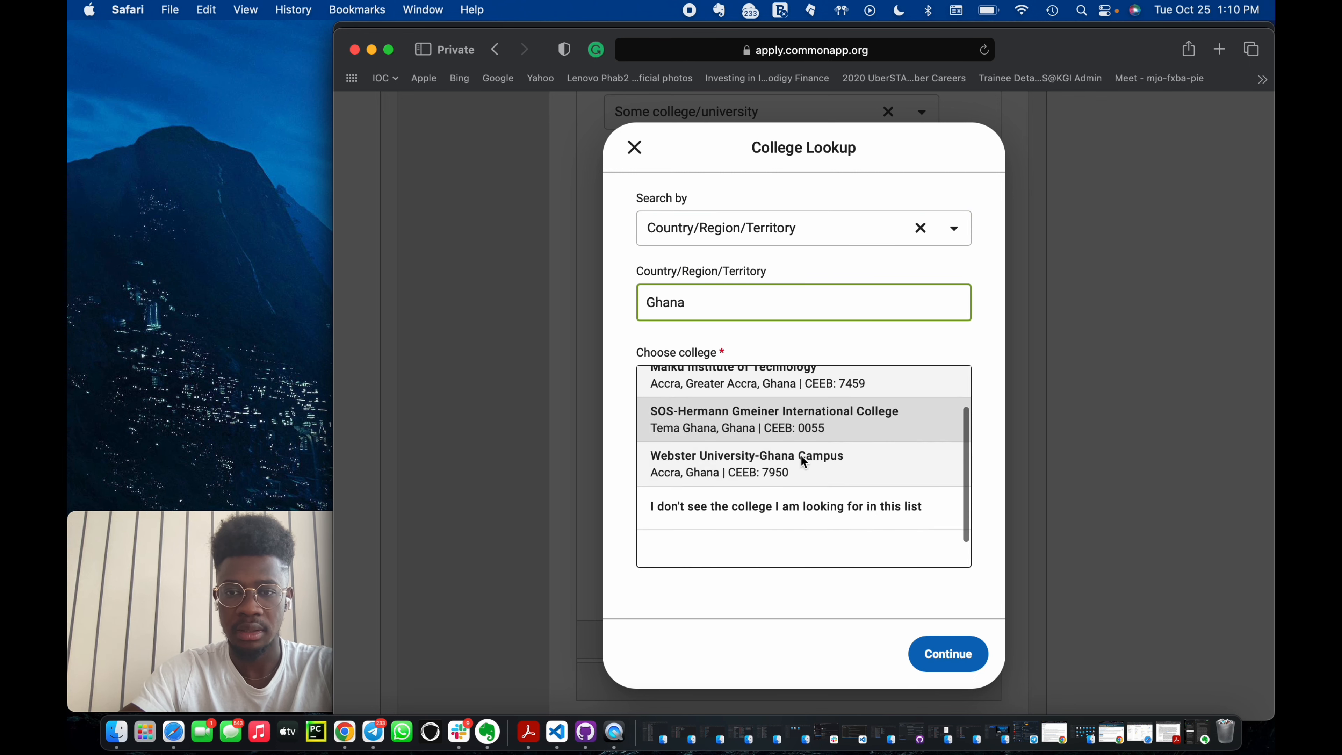
scroll(798, 503, up, 2)
scroll(798, 502, down, 3)
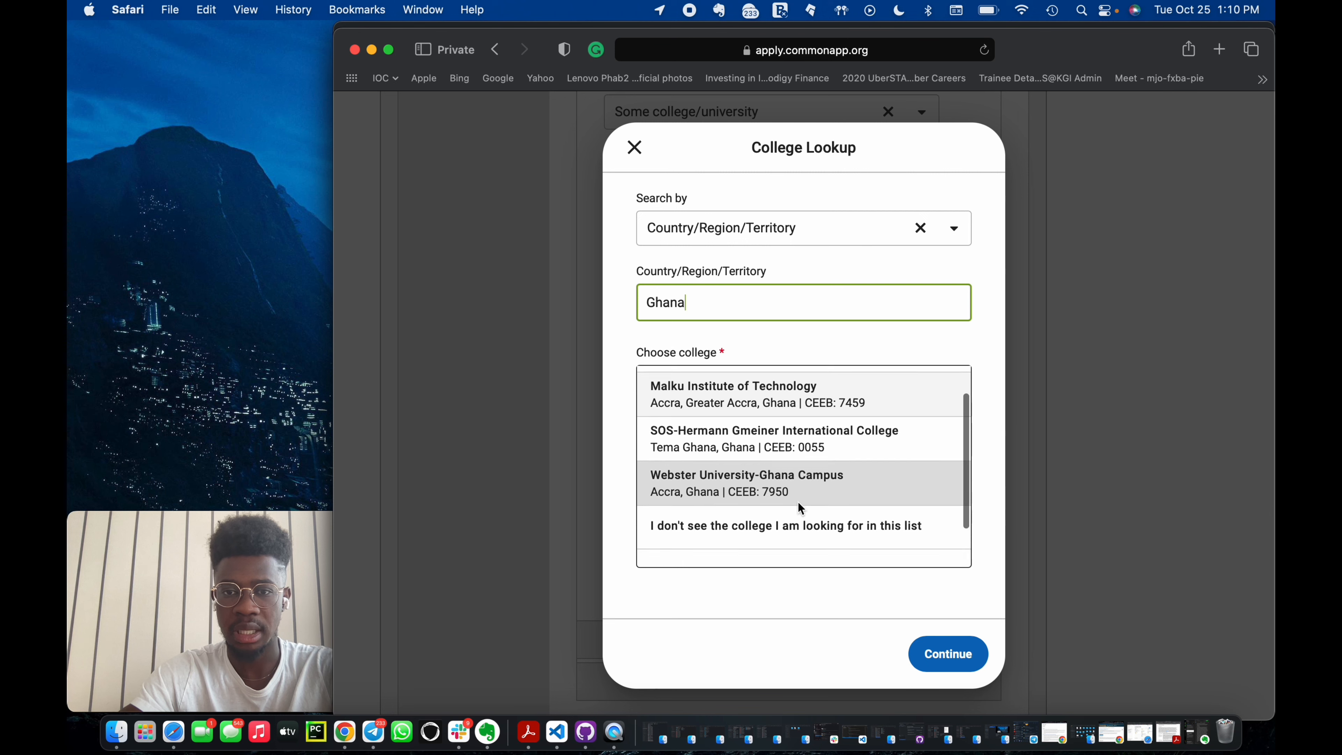
click(818, 500)
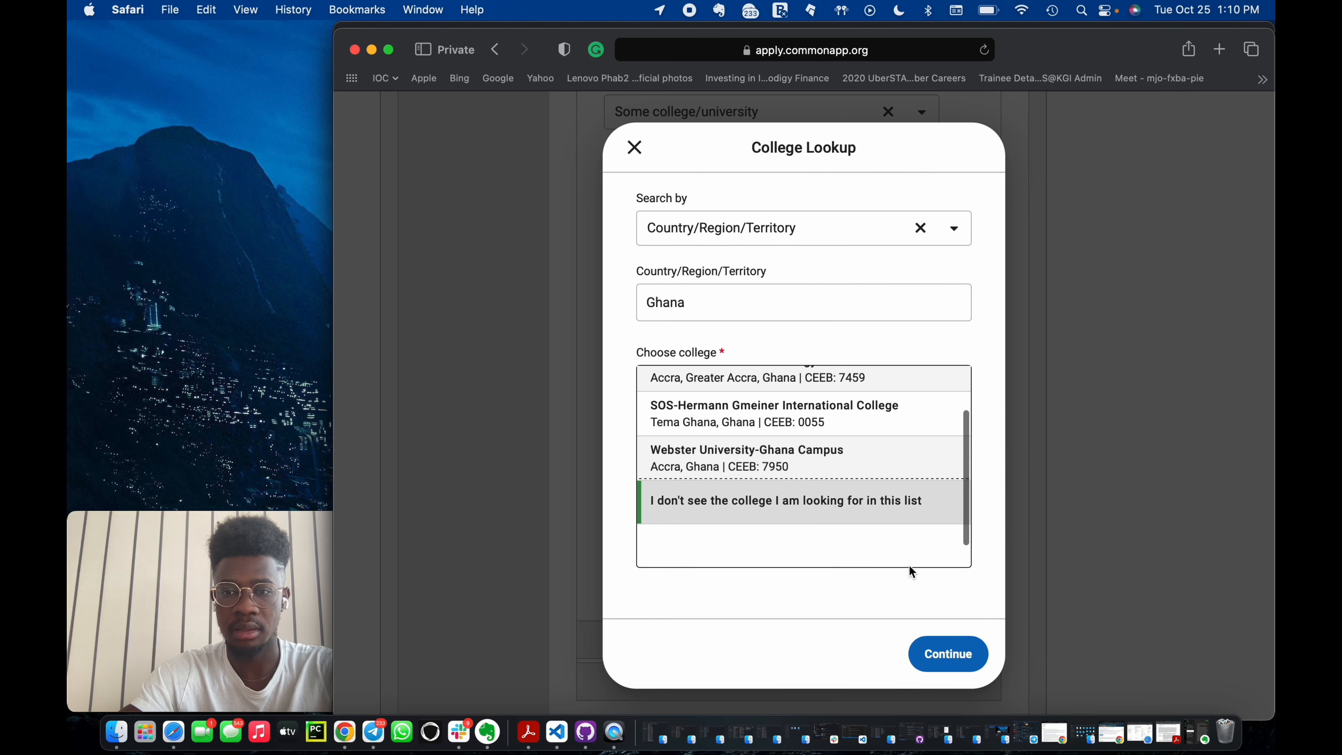
click(939, 652)
Enter the college name KNUST, set its country to Ghana, and continue.
click(704, 214)
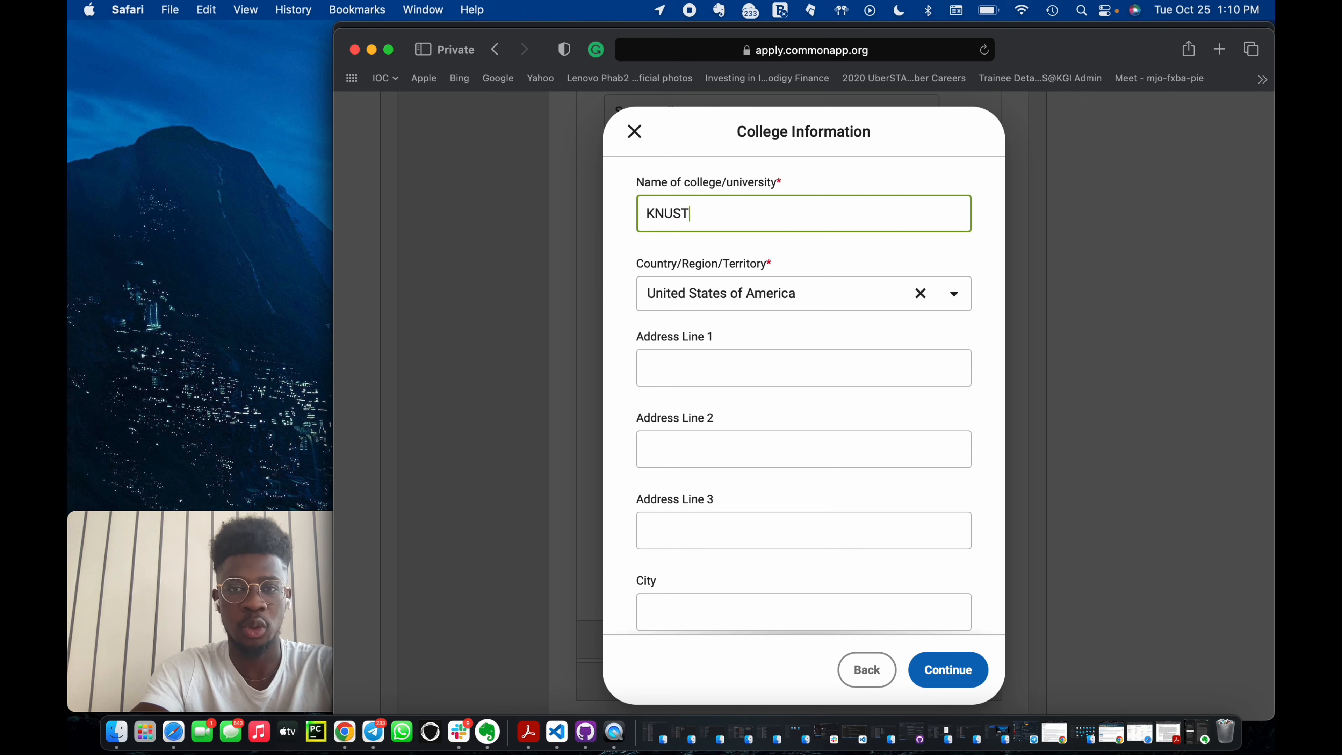
scroll(697, 335, down, 3)
scroll(889, 264, up, 2)
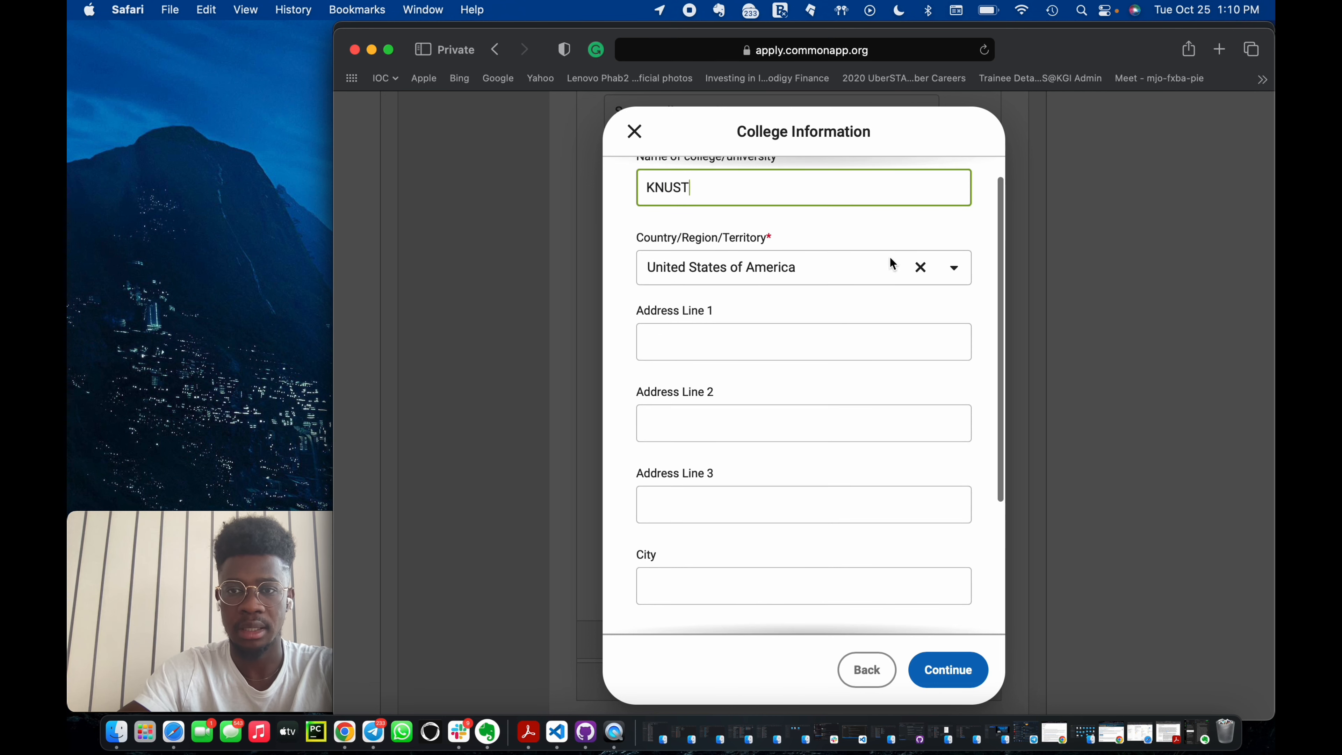
click(921, 266)
click(820, 266)
text(gha)
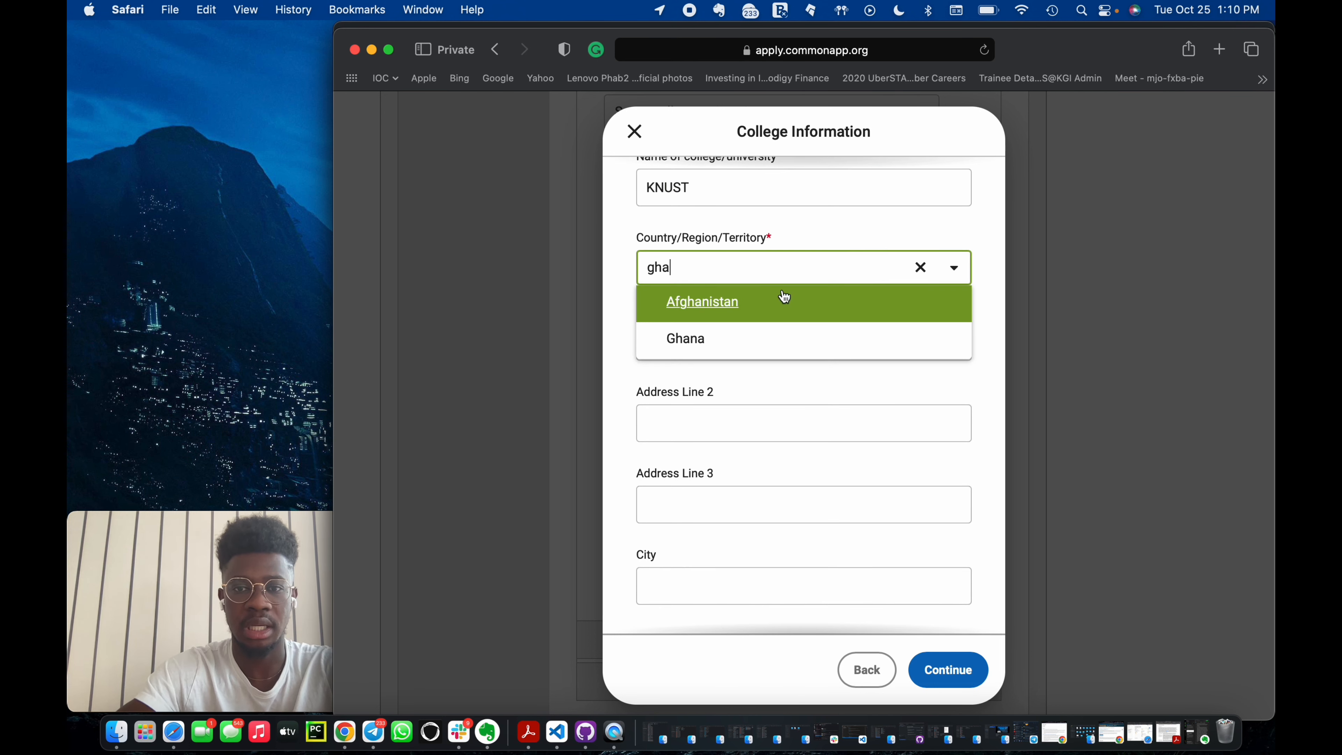
click(745, 338)
scroll(743, 334, down, 5)
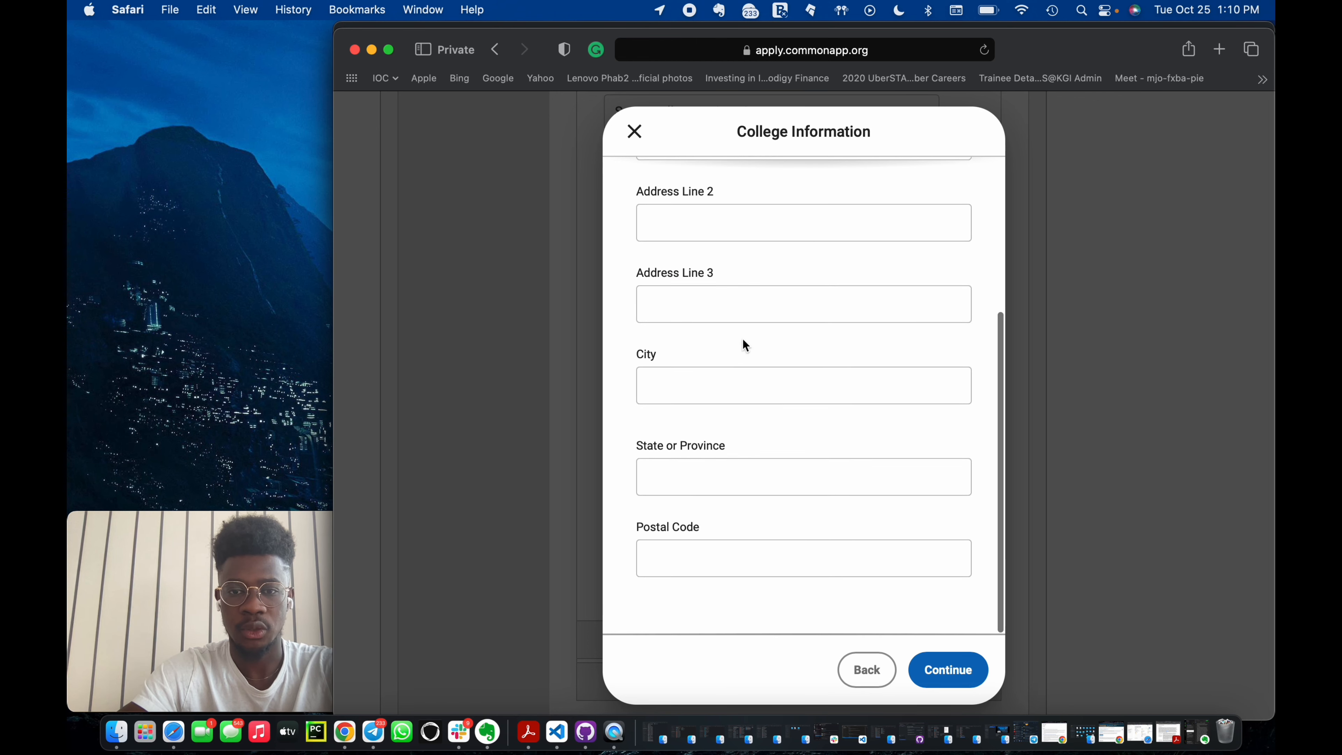
click(930, 679)
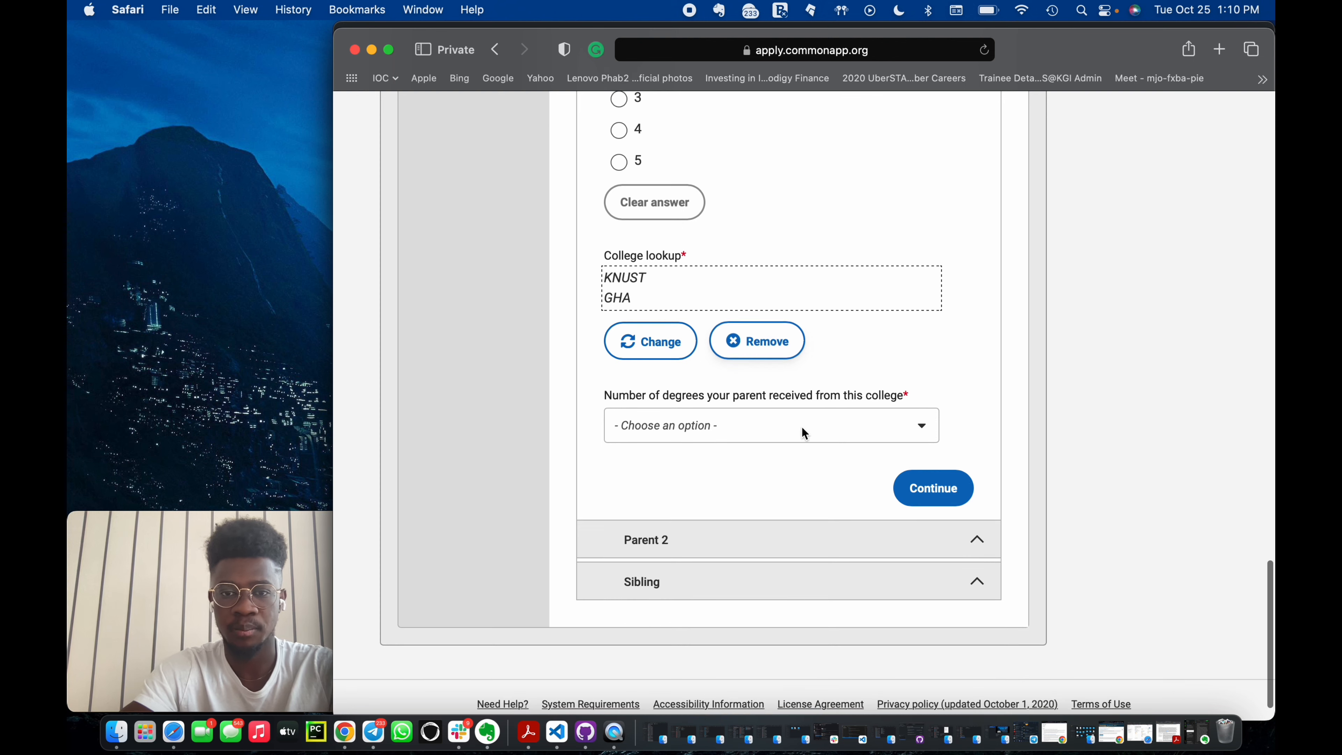
Continue past Parent 1 and set Parent 2 type to Mother, living Yes.
click(936, 483)
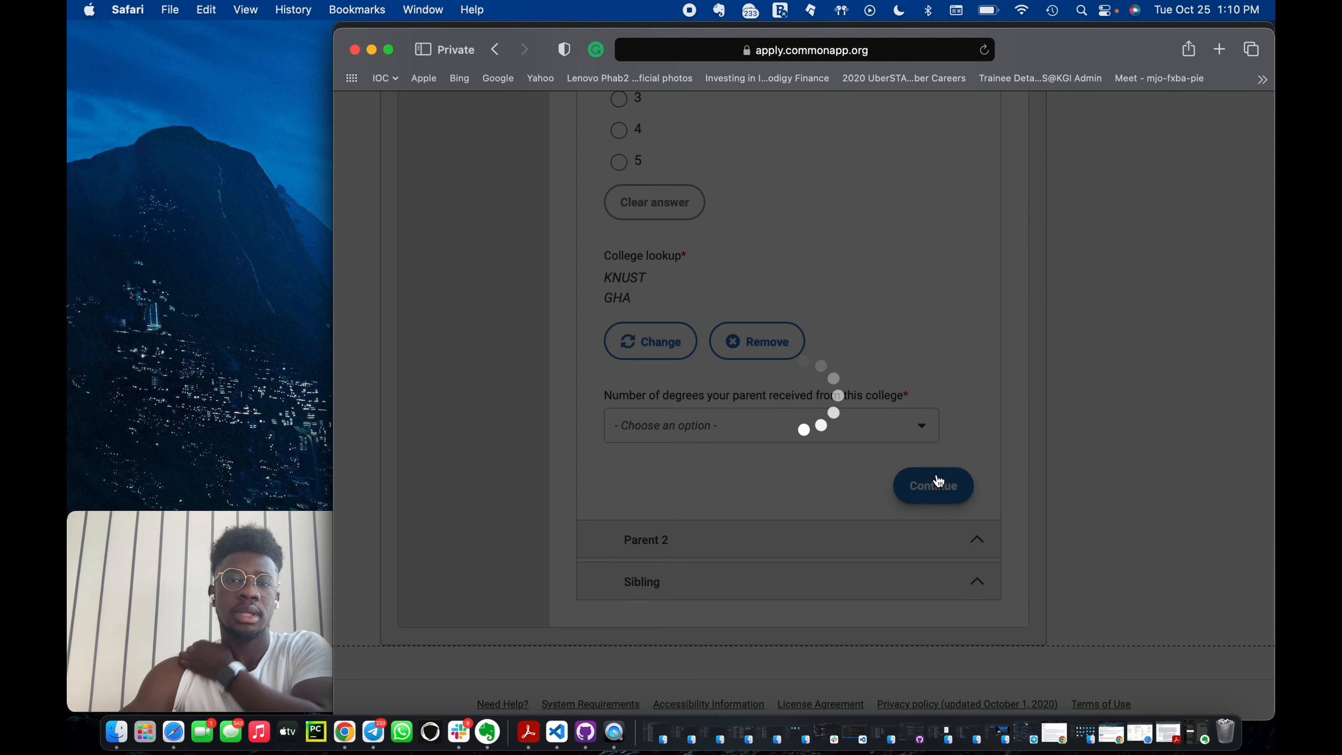
scroll(936, 474, down, 3)
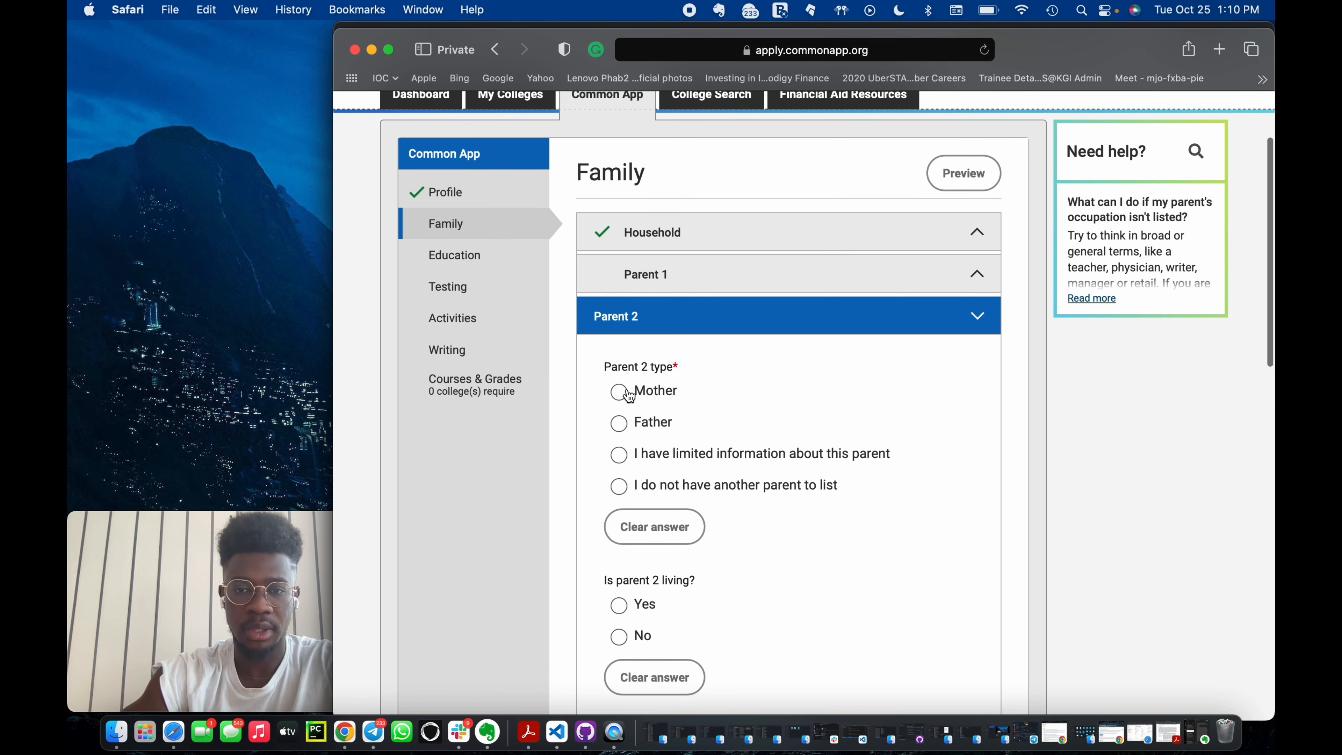
click(619, 392)
scroll(633, 412, down, 5)
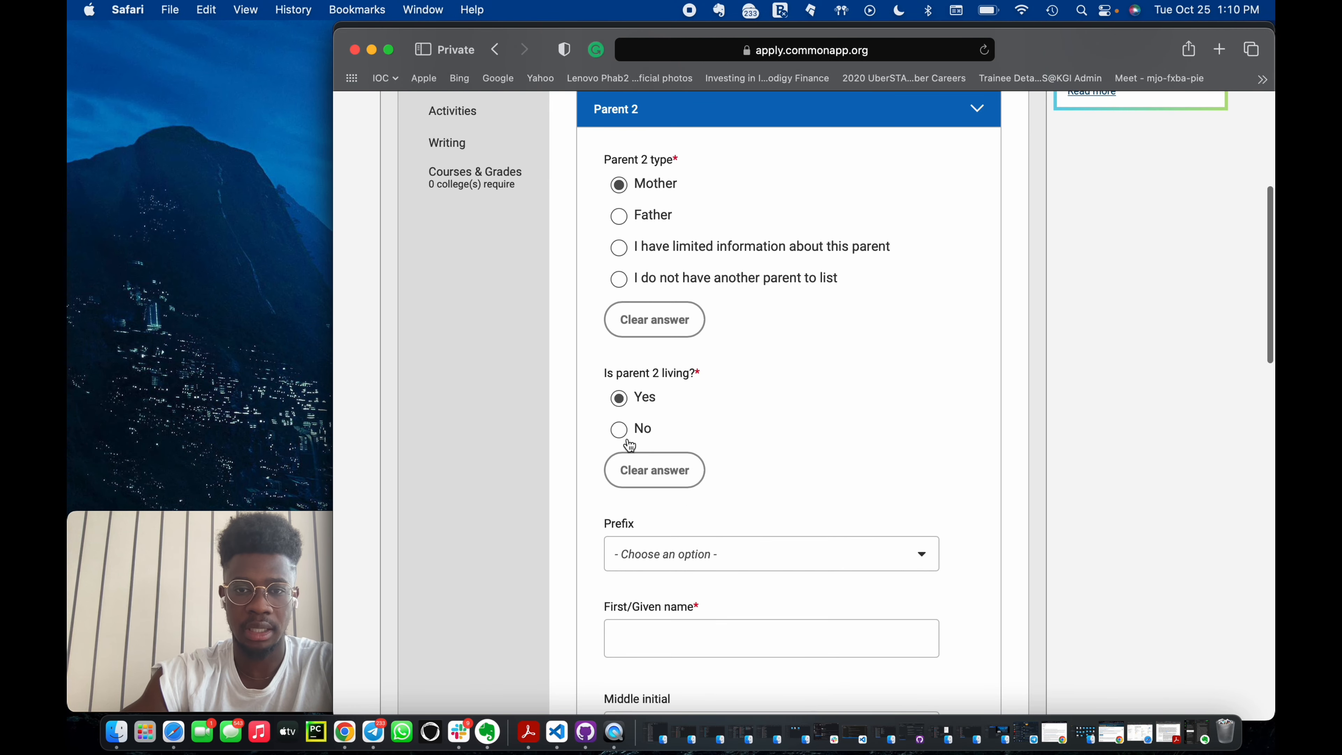
Enter Parent 2's first name and last name.
scroll(674, 561, down, 2)
click(682, 542)
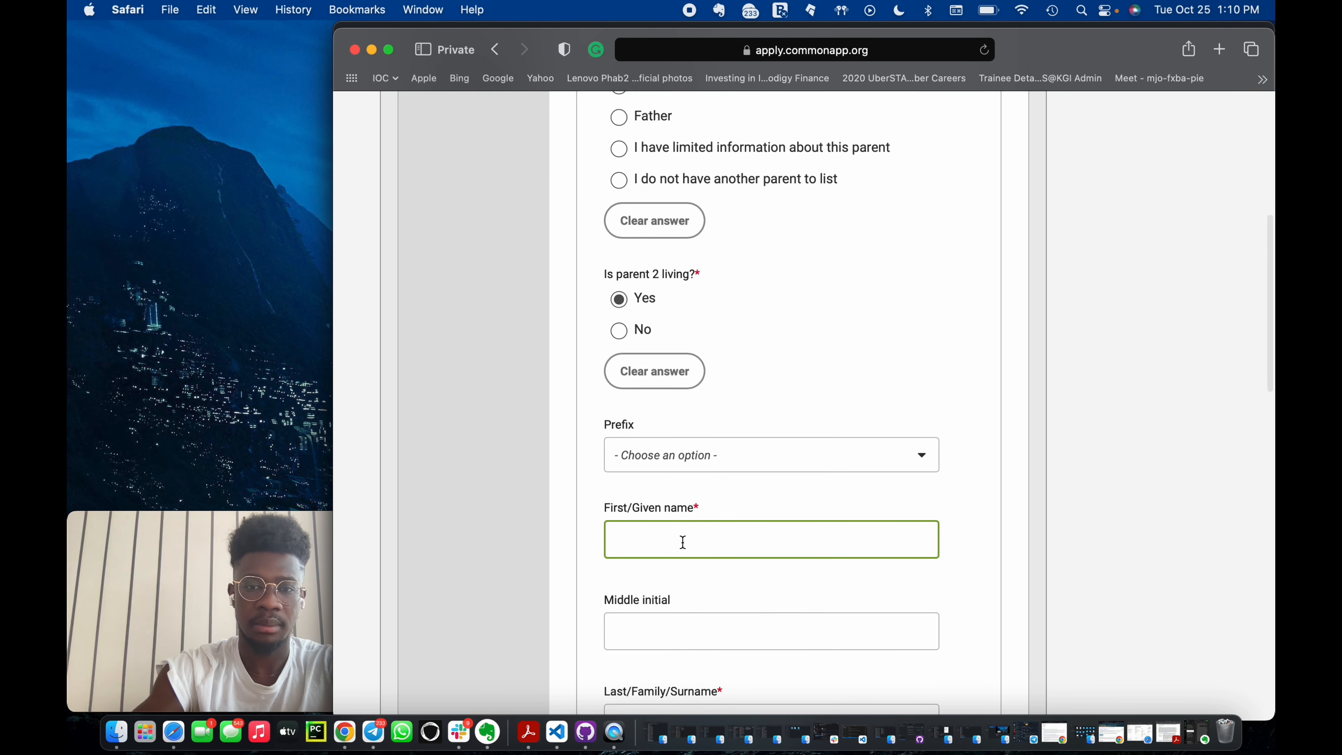
key(Tab)
key(Tab)
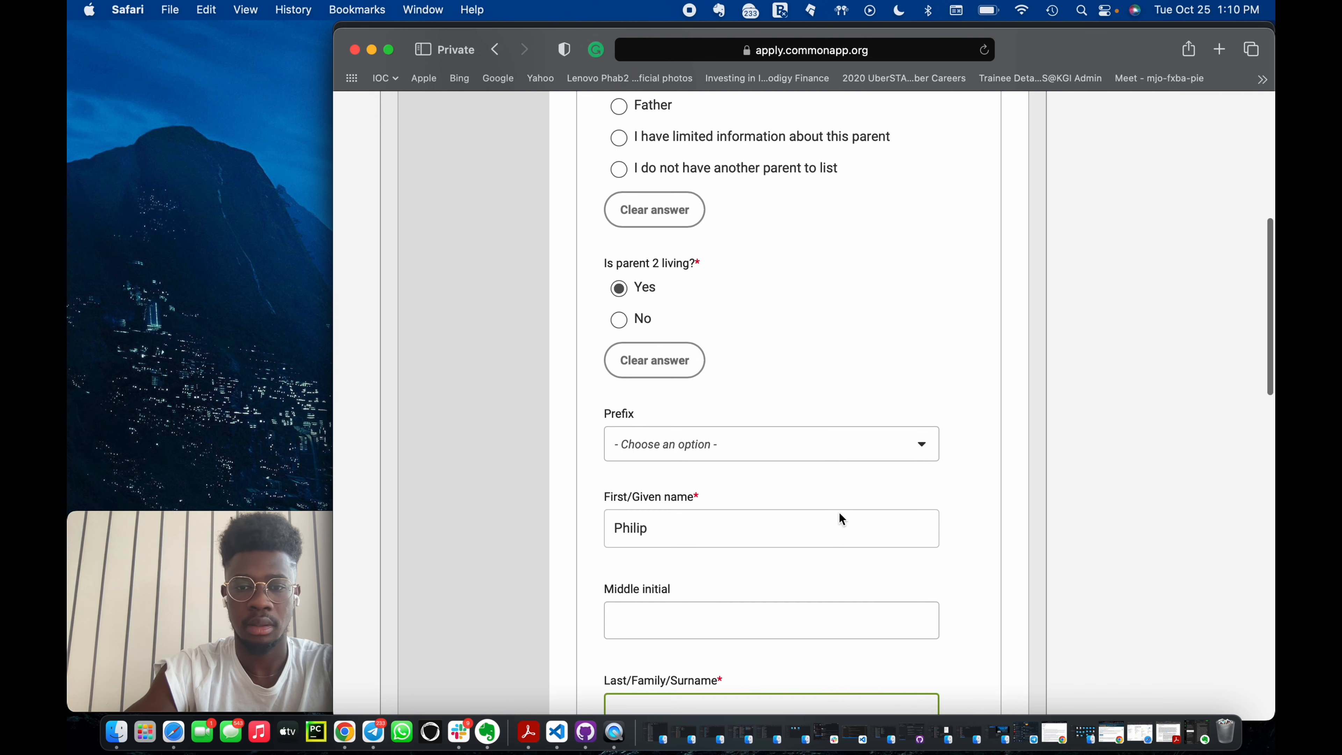
Set Parent 2's occupation to Teacher or administrator (elementary).
scroll(997, 560, down, 6)
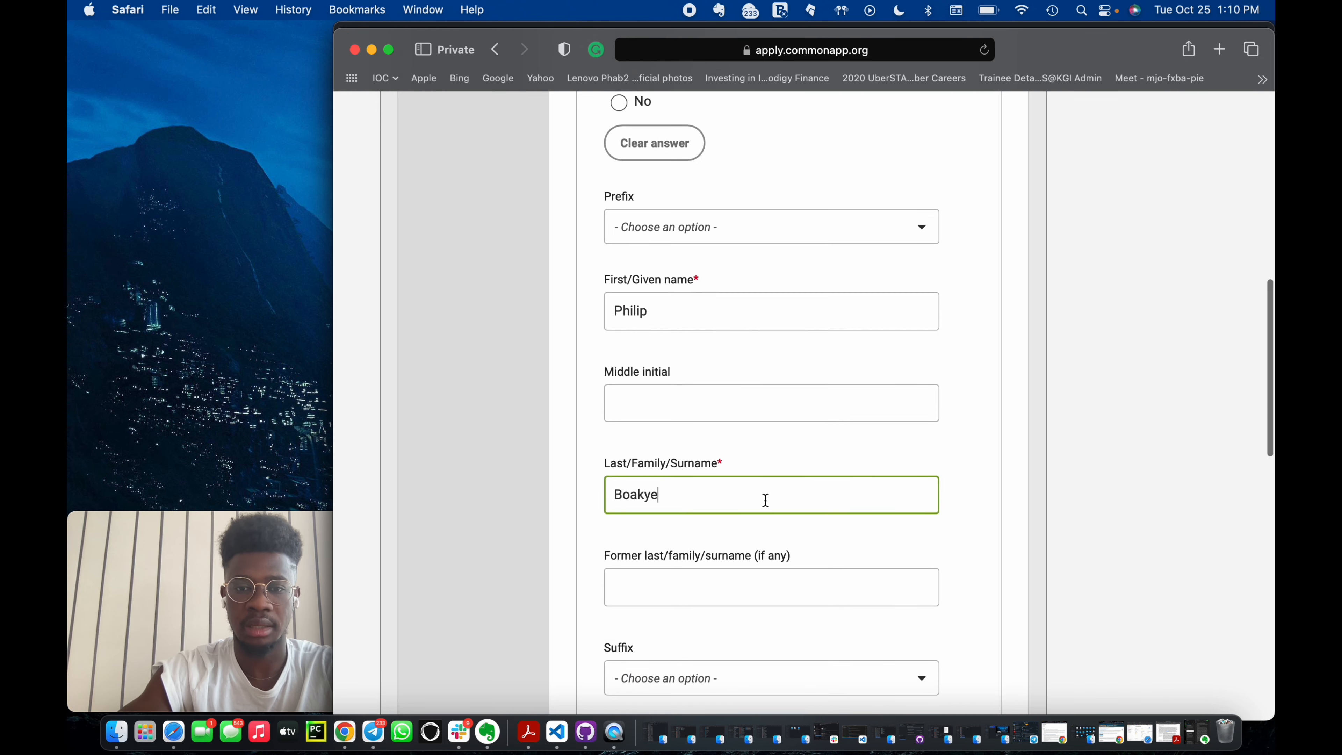
scroll(671, 418, down, 3)
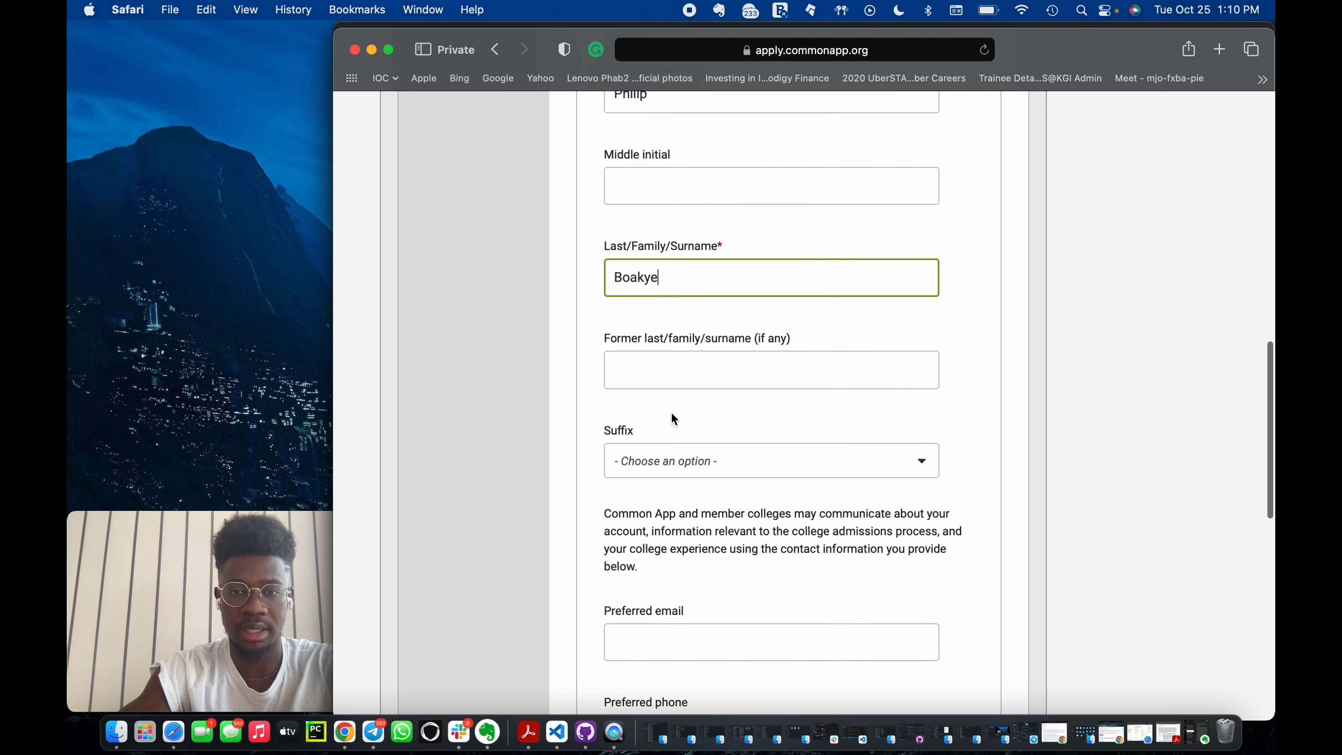
scroll(648, 470, down, 2)
click(664, 475)
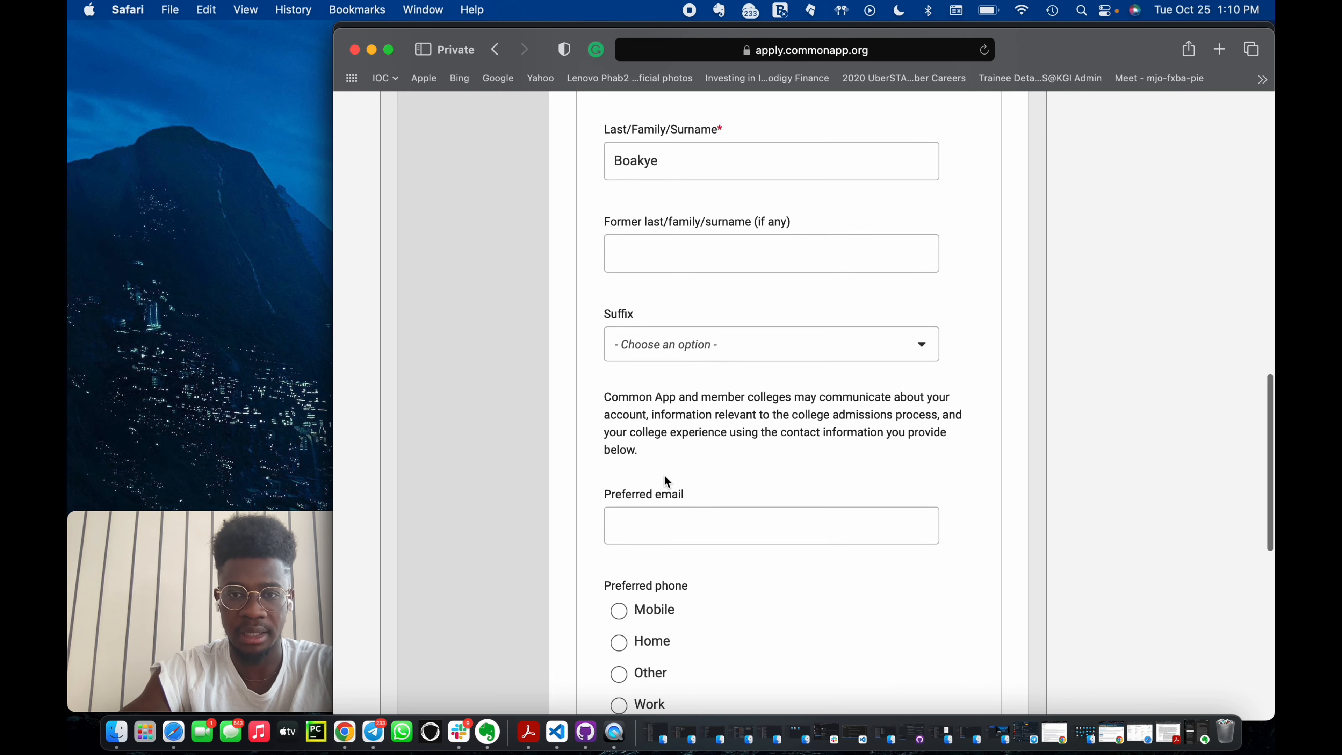
scroll(663, 530, down, 10)
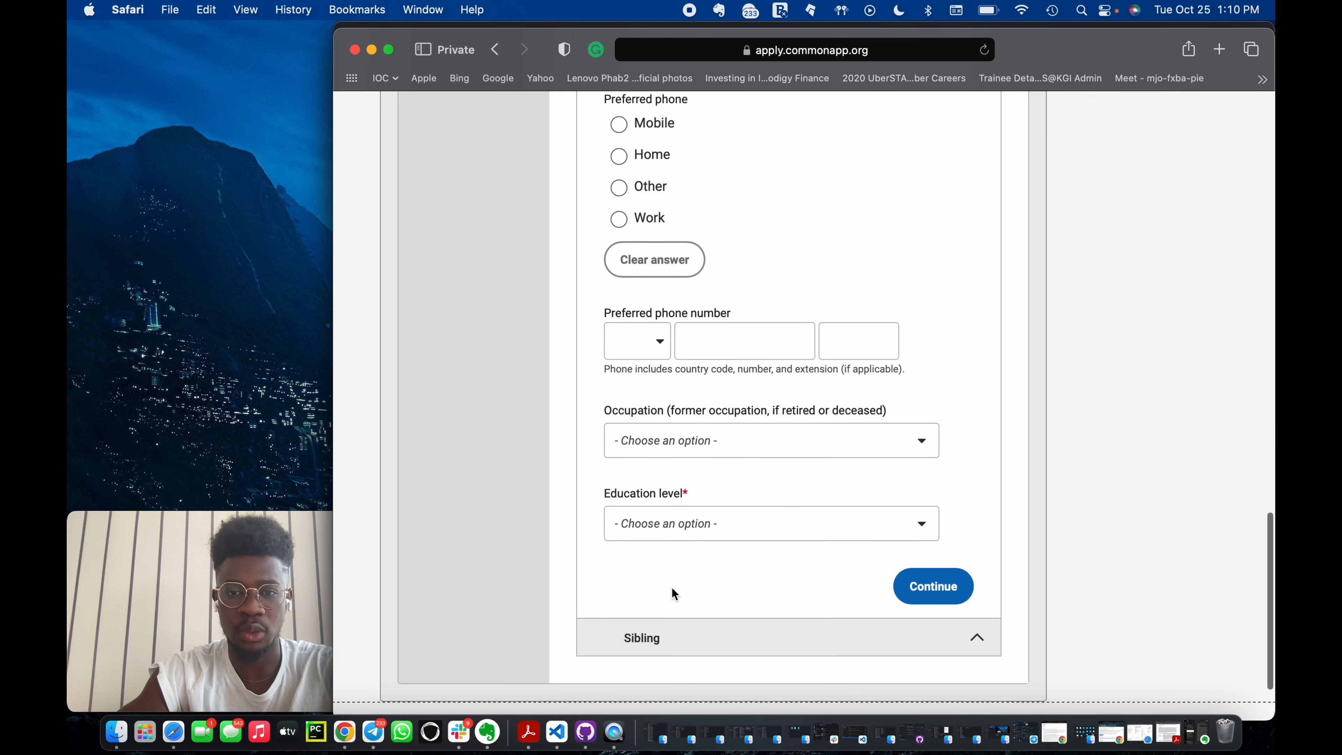
scroll(689, 333, up, 3)
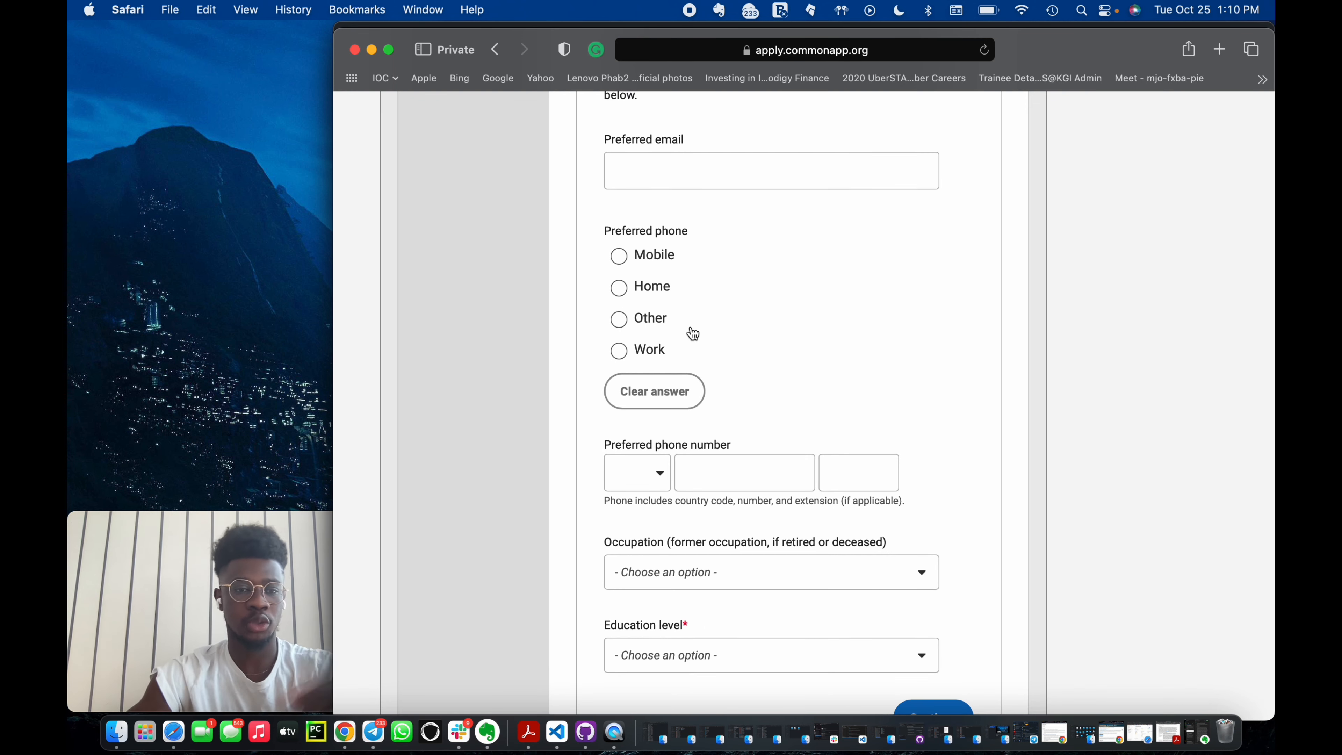
scroll(731, 378, down, 4)
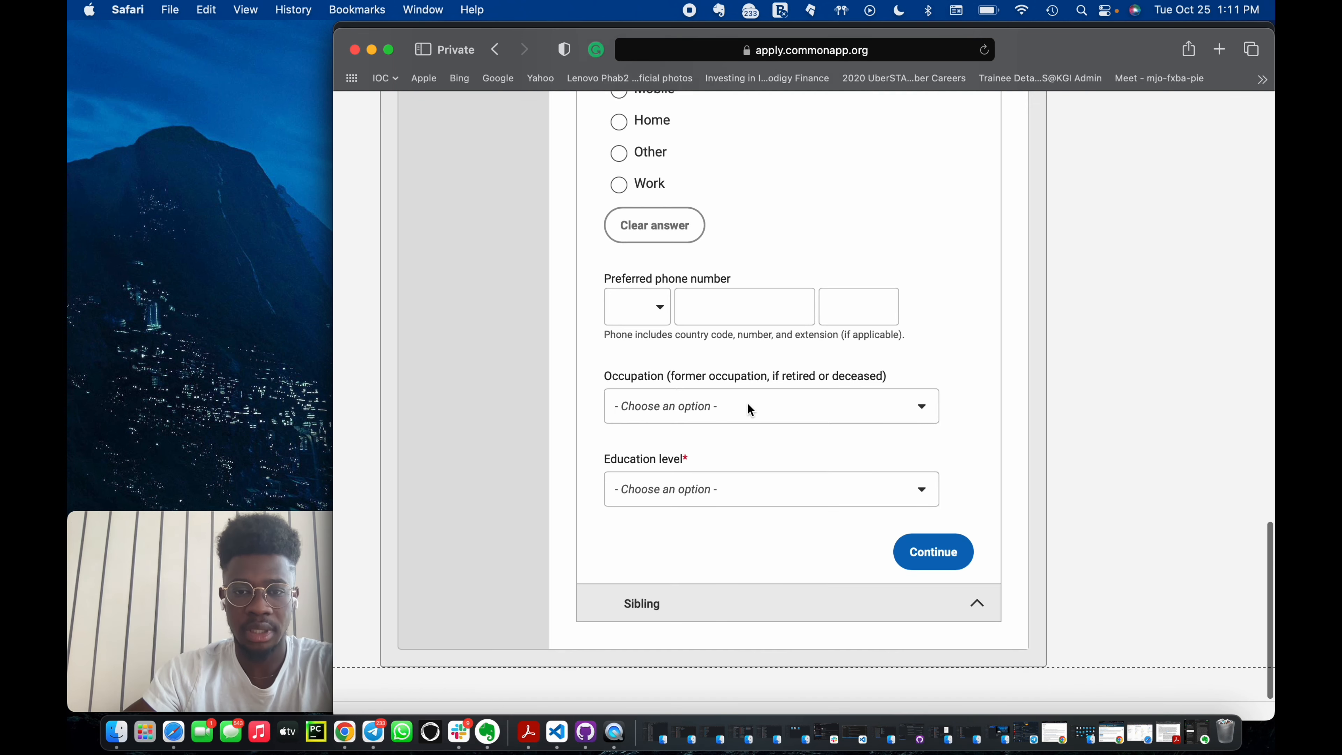
click(772, 405)
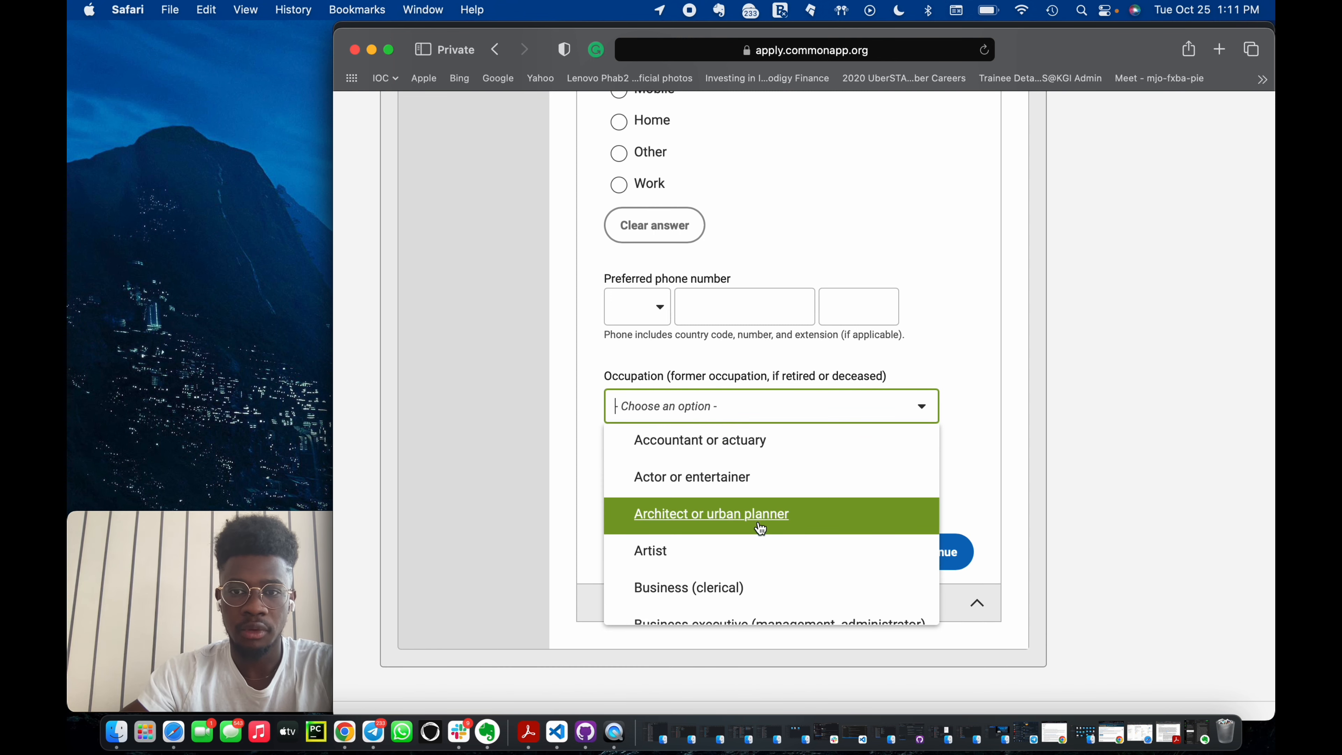
scroll(812, 357, up, 3)
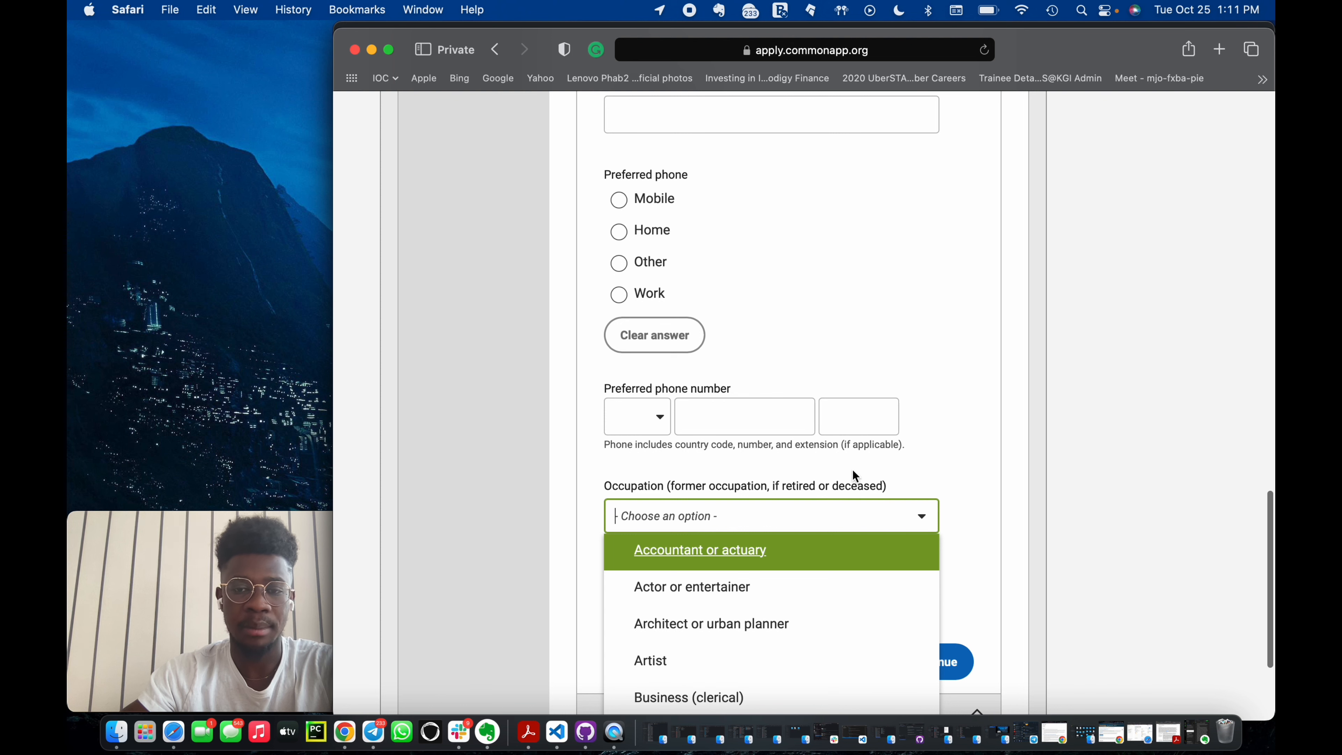
scroll(812, 499, down, 1)
scroll(782, 560, down, 10)
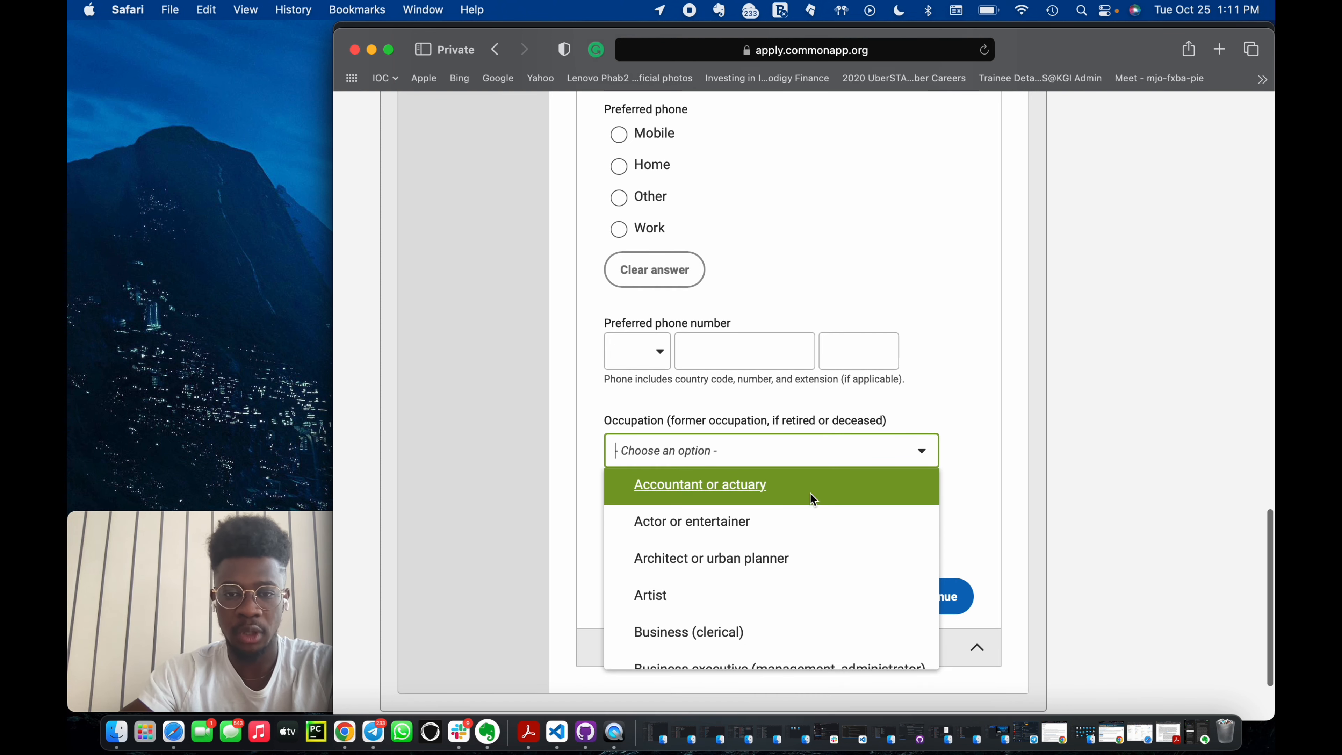
scroll(779, 571, down, 20)
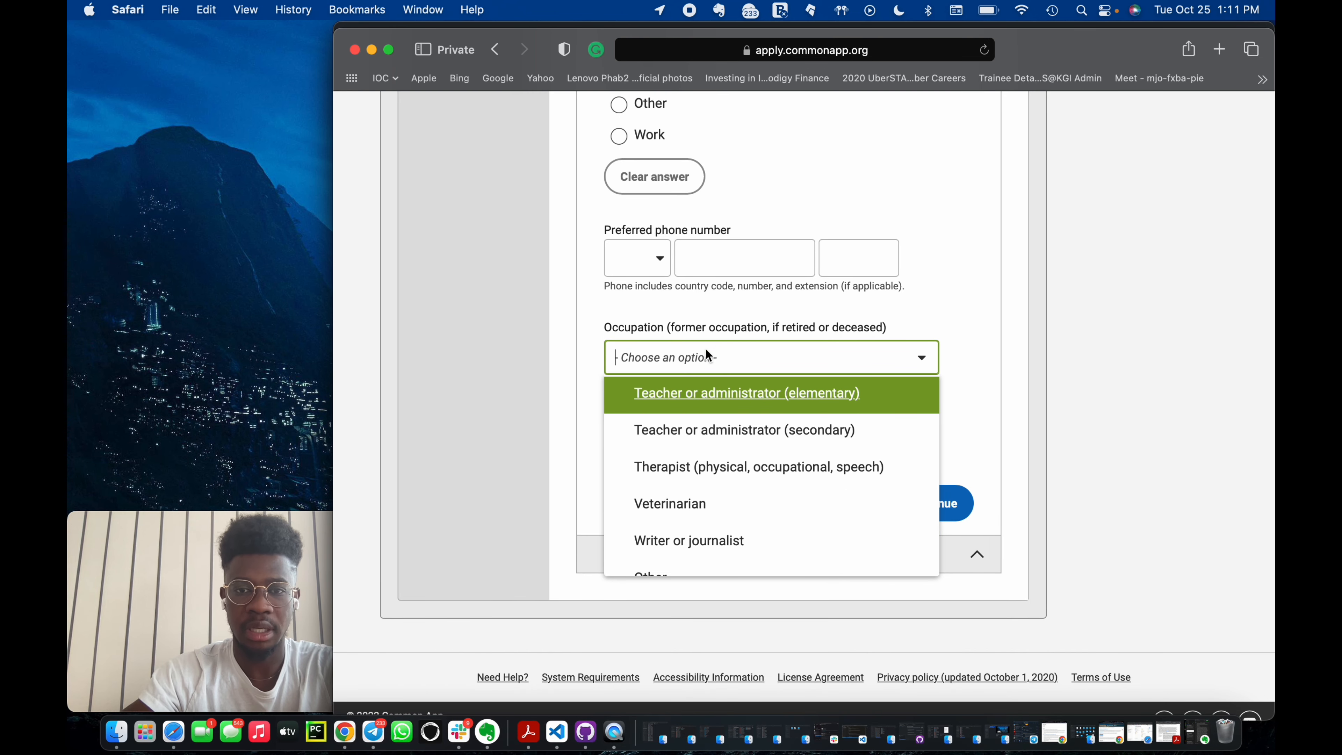
text(uni)
key(BackSpace)
key(BackSpace)
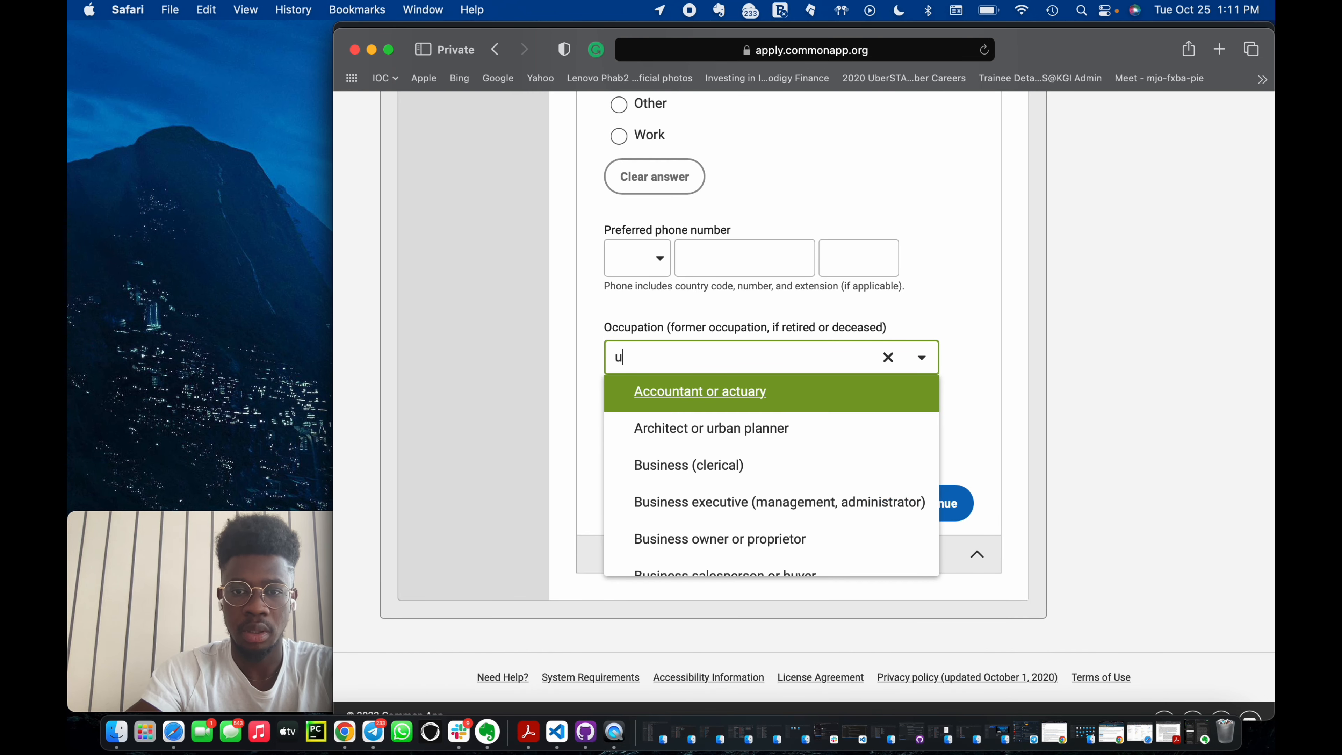
key(BackSpace)
scroll(883, 332, up, 1)
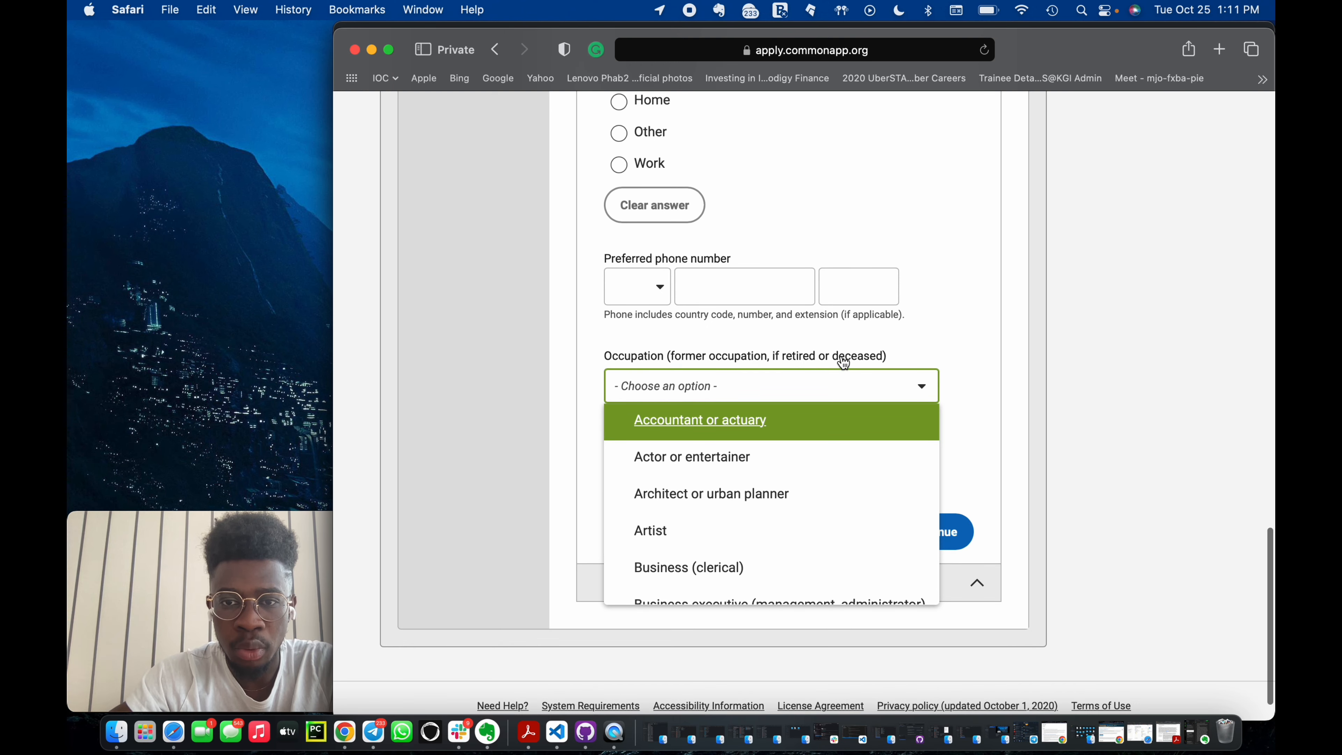
scroll(766, 489, down, 3)
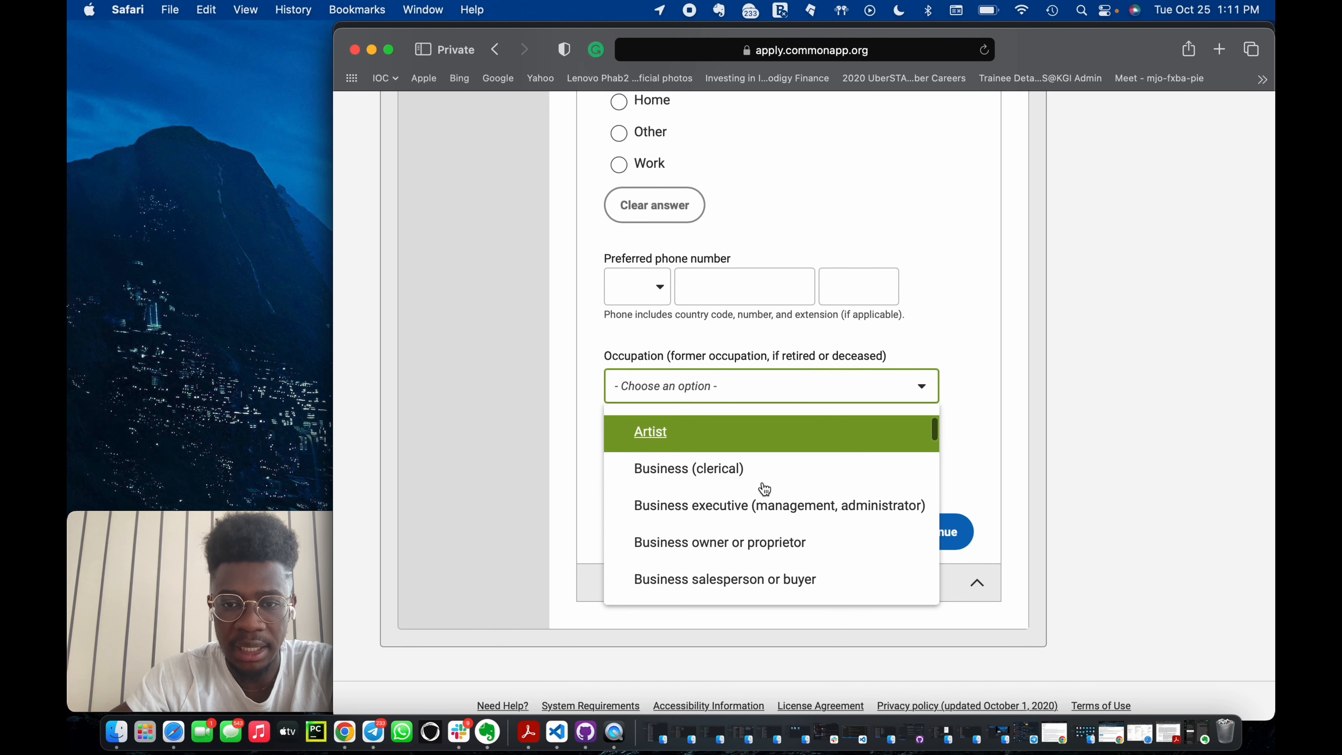
scroll(764, 489, down, 10)
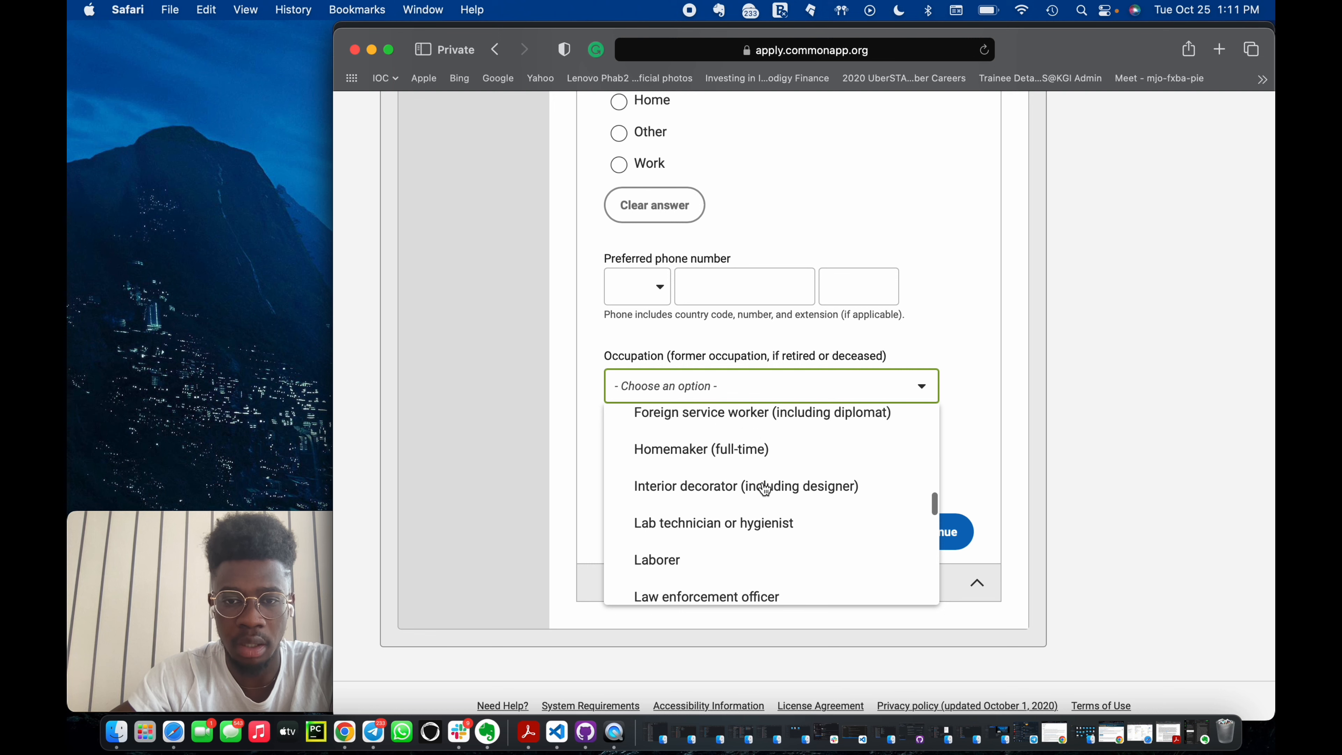
scroll(765, 488, down, 10)
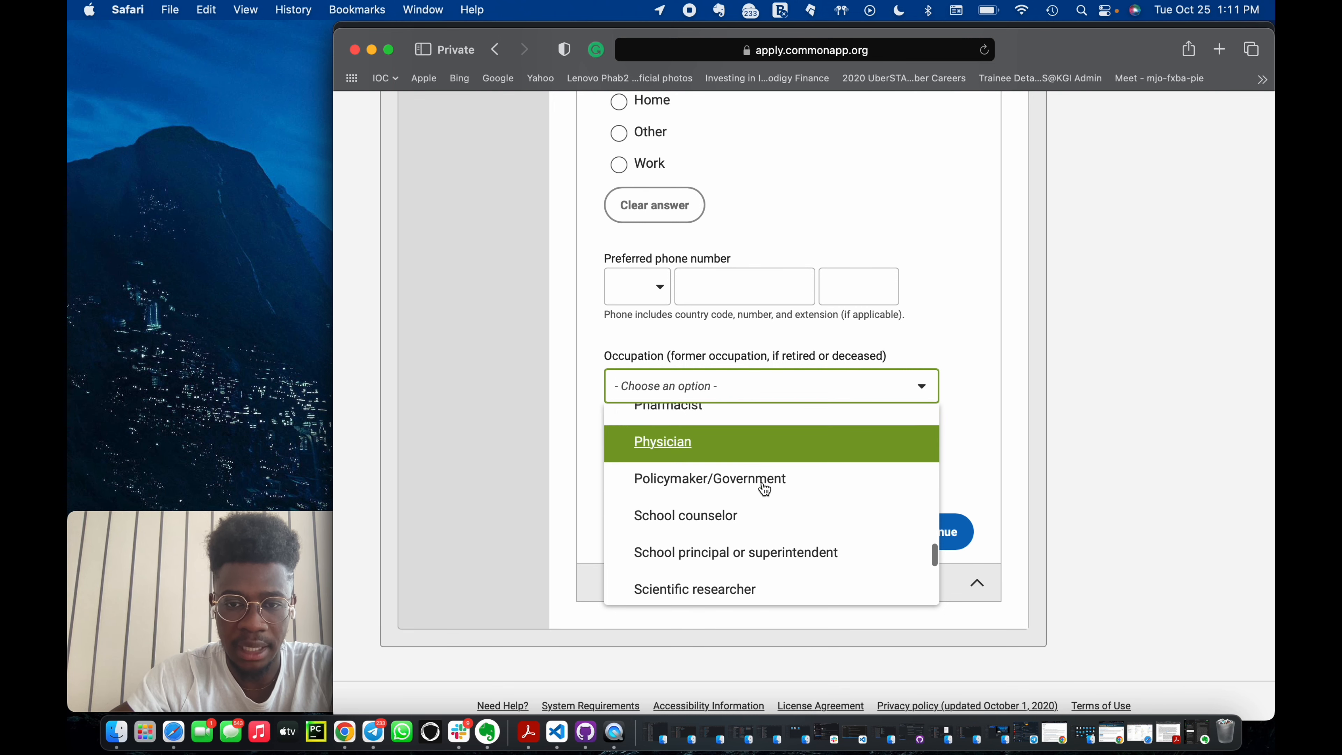
scroll(764, 488, down, 8)
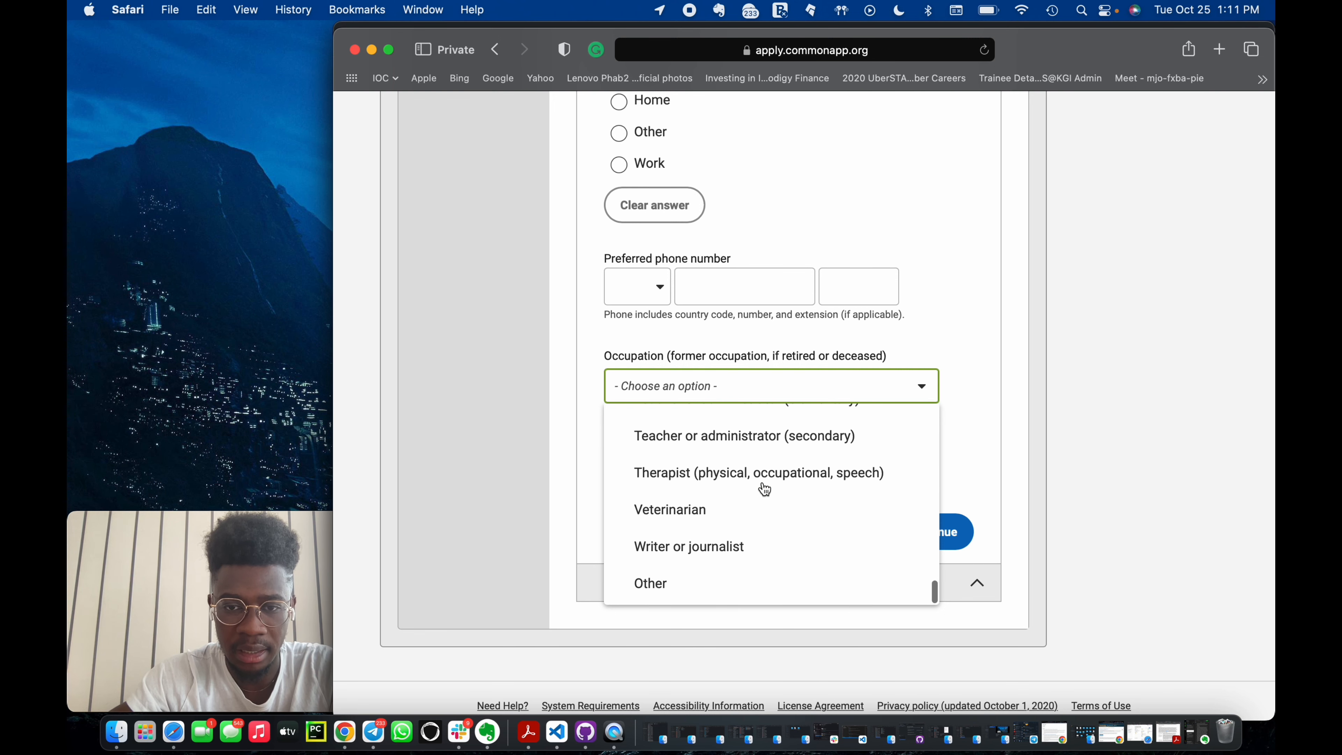
scroll(765, 489, down, 1)
scroll(741, 506, up, 3)
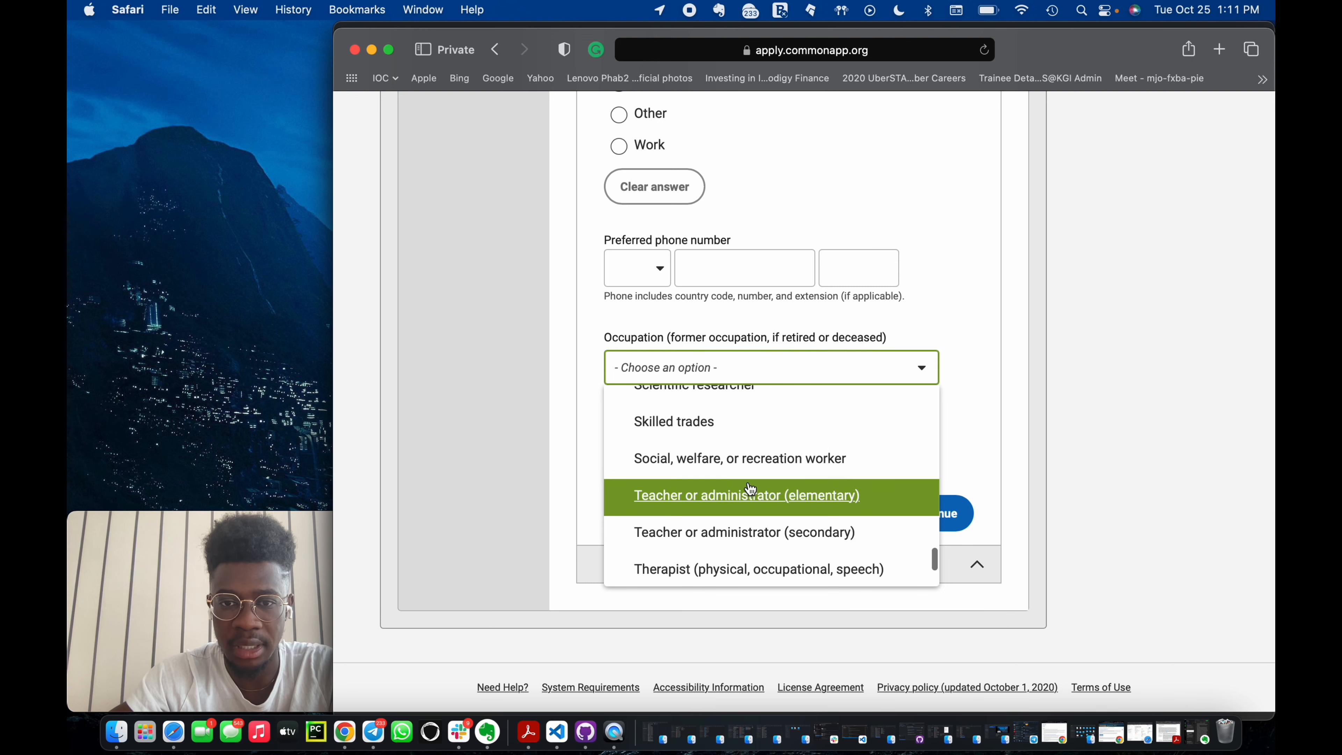
scroll(749, 489, up, 3)
scroll(749, 494, down, 2)
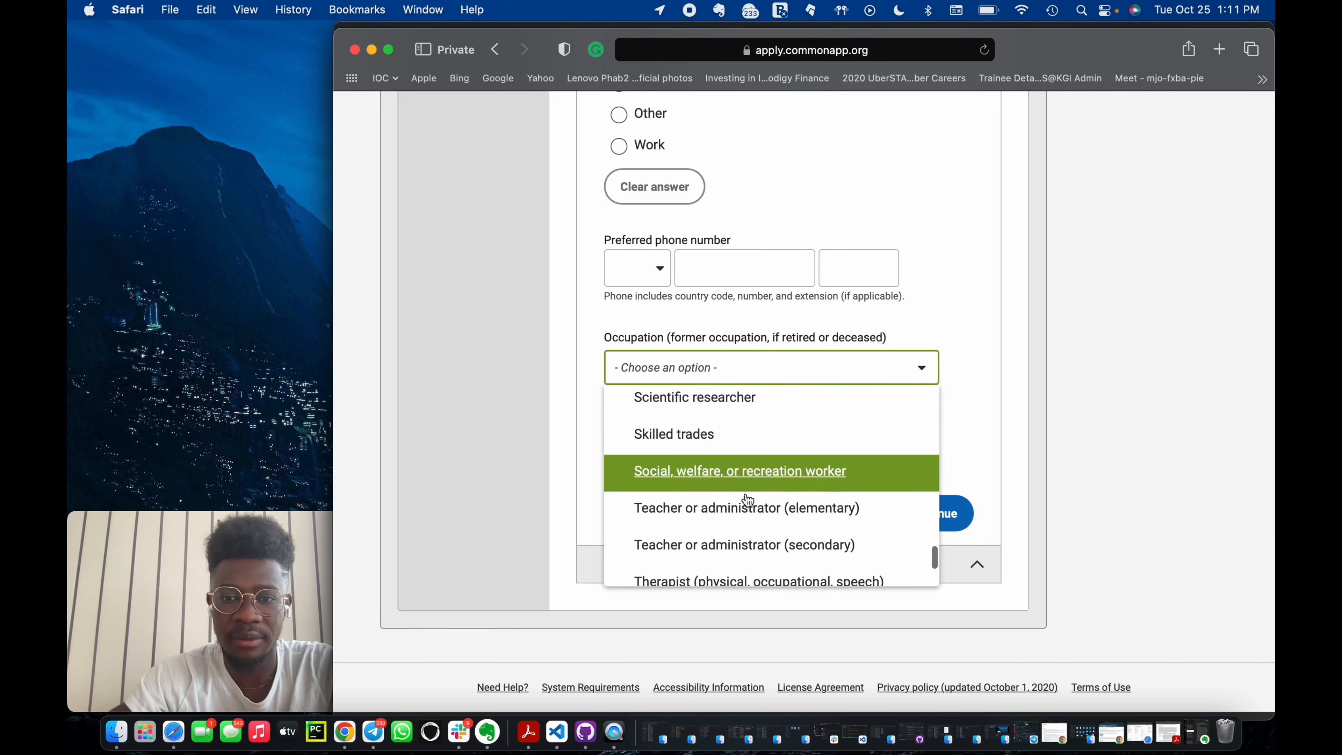
click(752, 523)
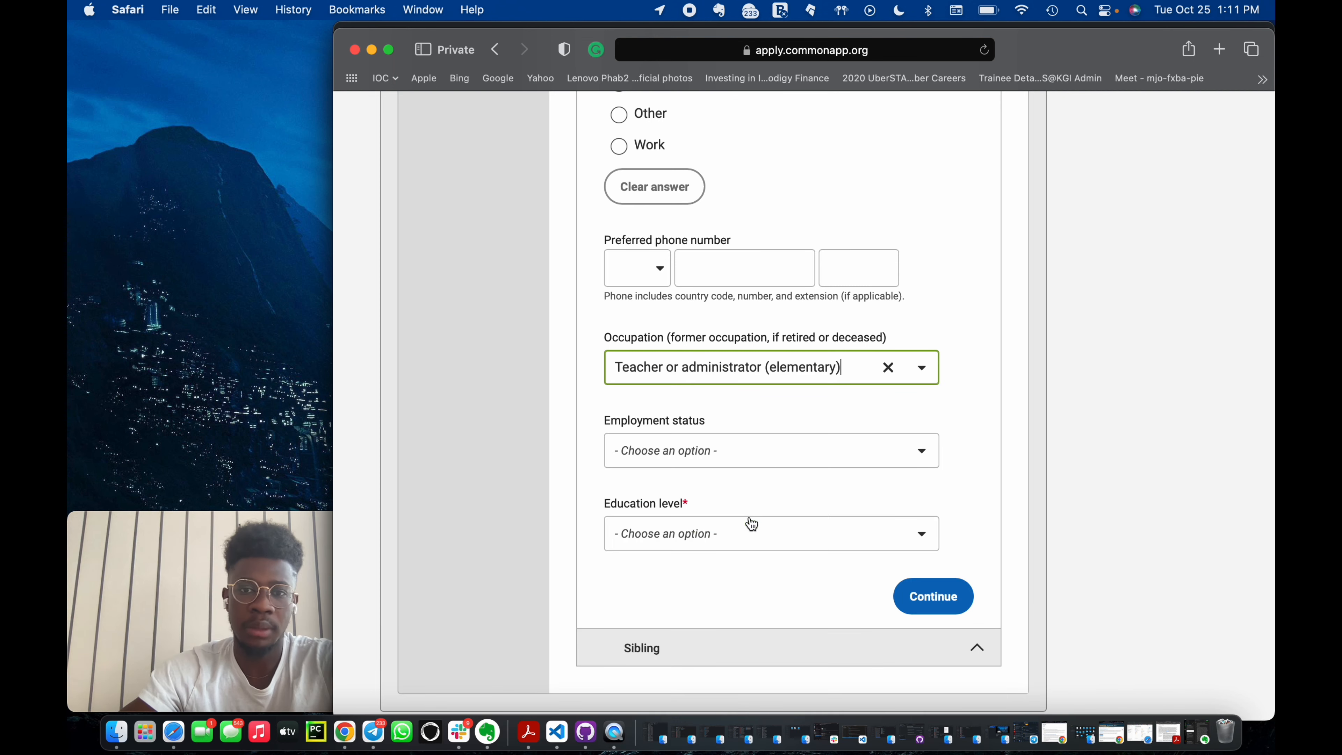
Set Parent 2's employment status to Employed and answer Not employed at a college/university.
click(822, 449)
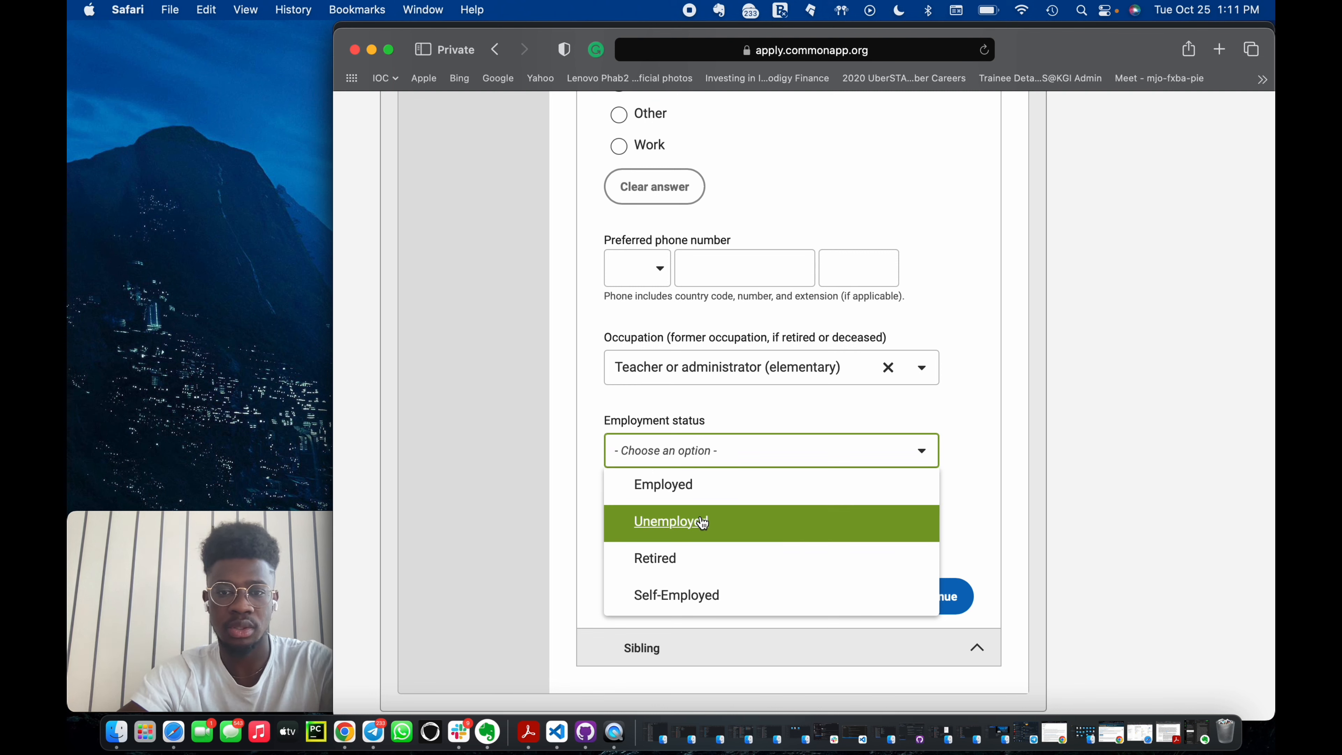
click(716, 494)
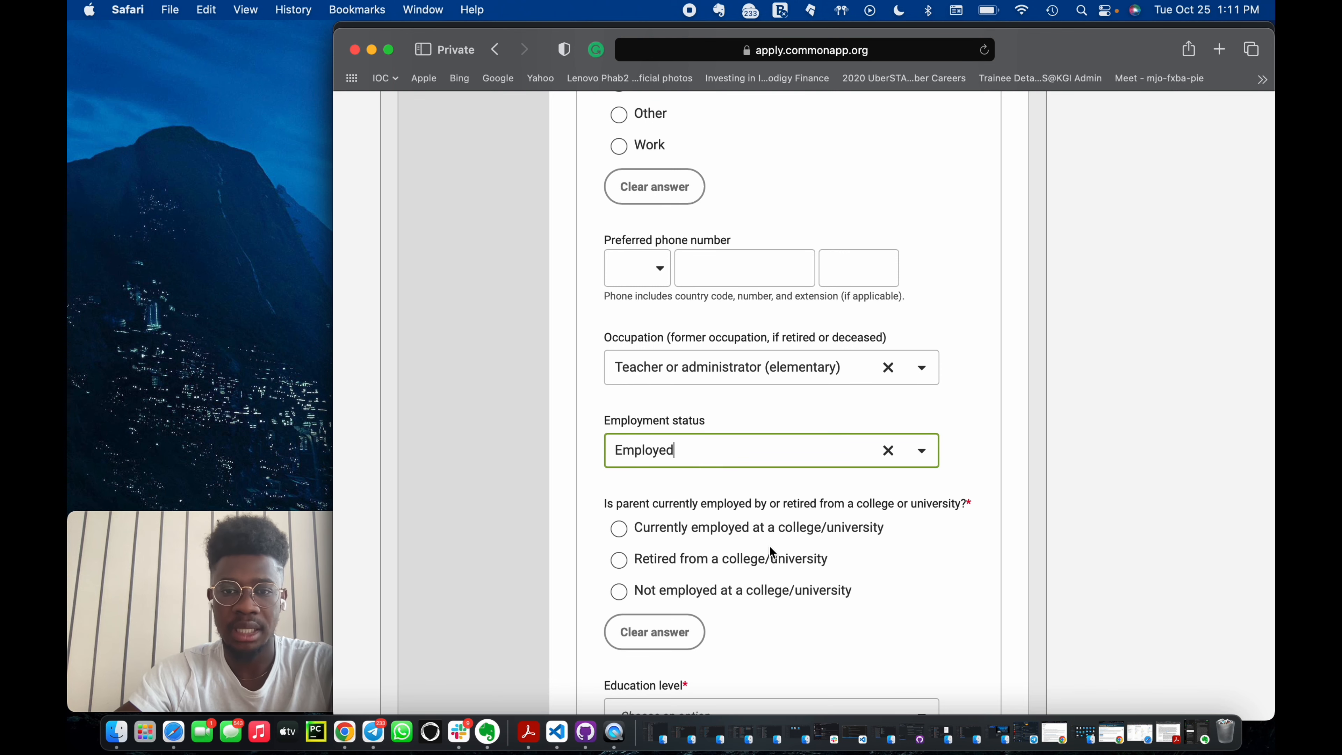
scroll(766, 549, down, 2)
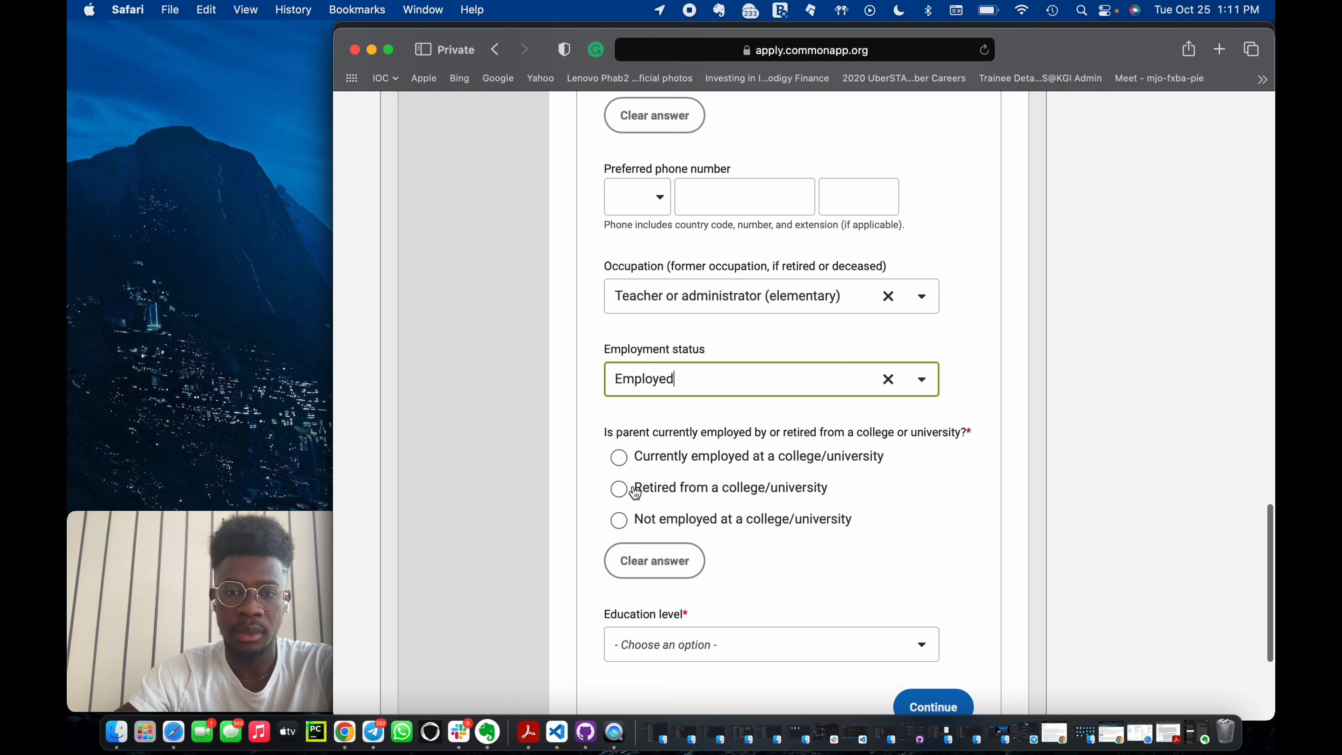
click(629, 522)
Enter SOS High School as the name of Parent 2's current employer.
scroll(738, 525, down, 5)
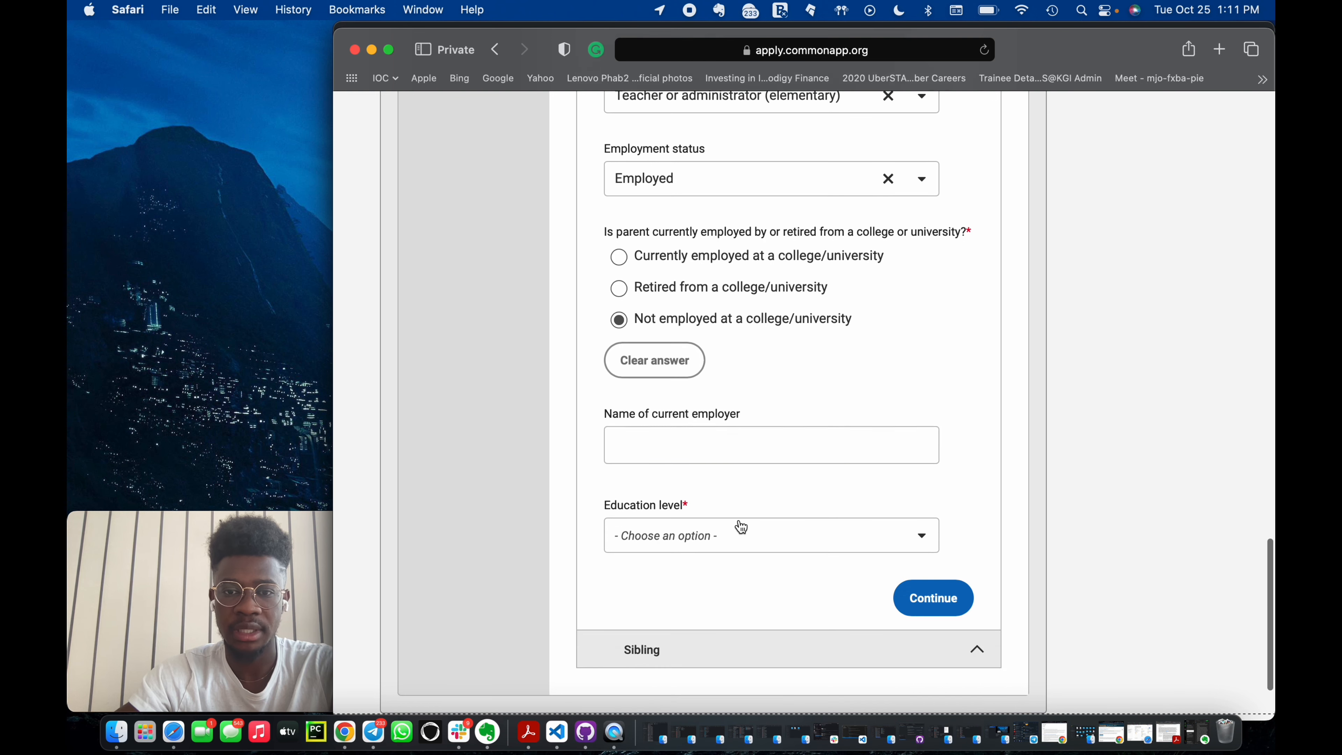
click(707, 452)
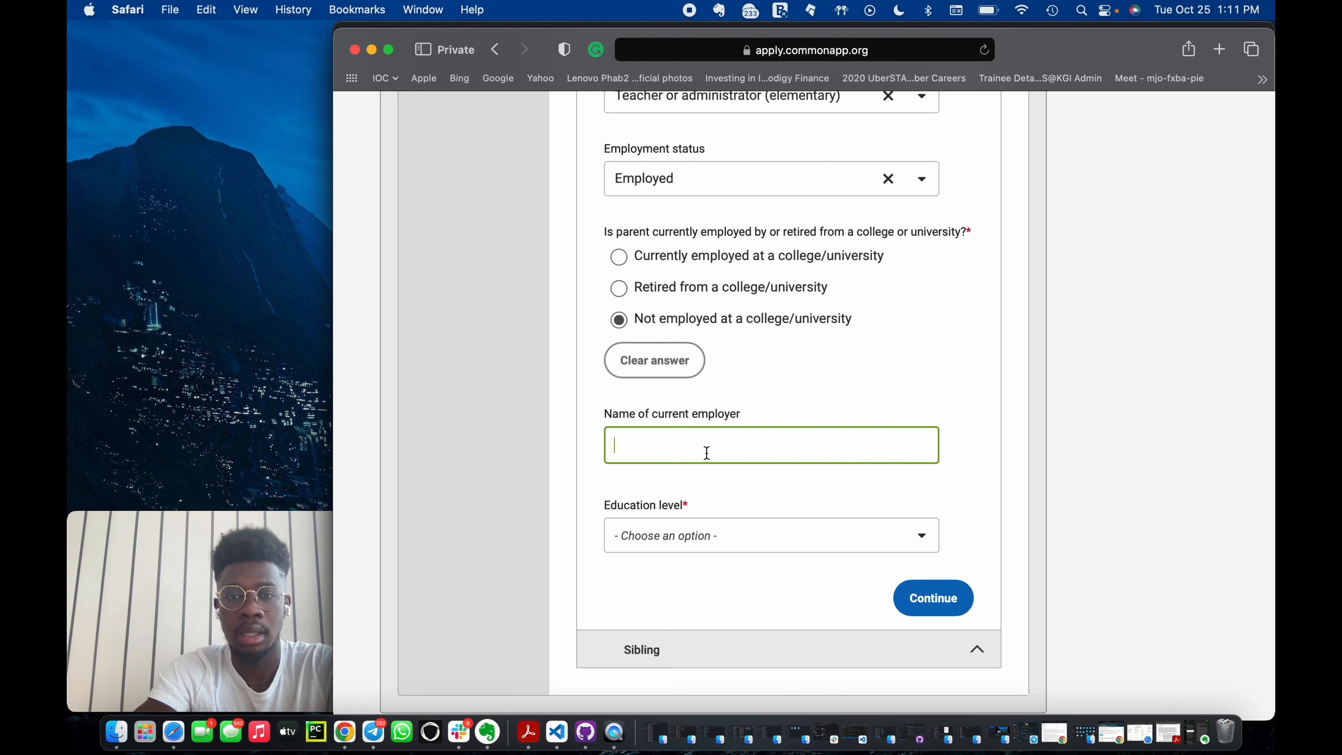
text(OS High School)
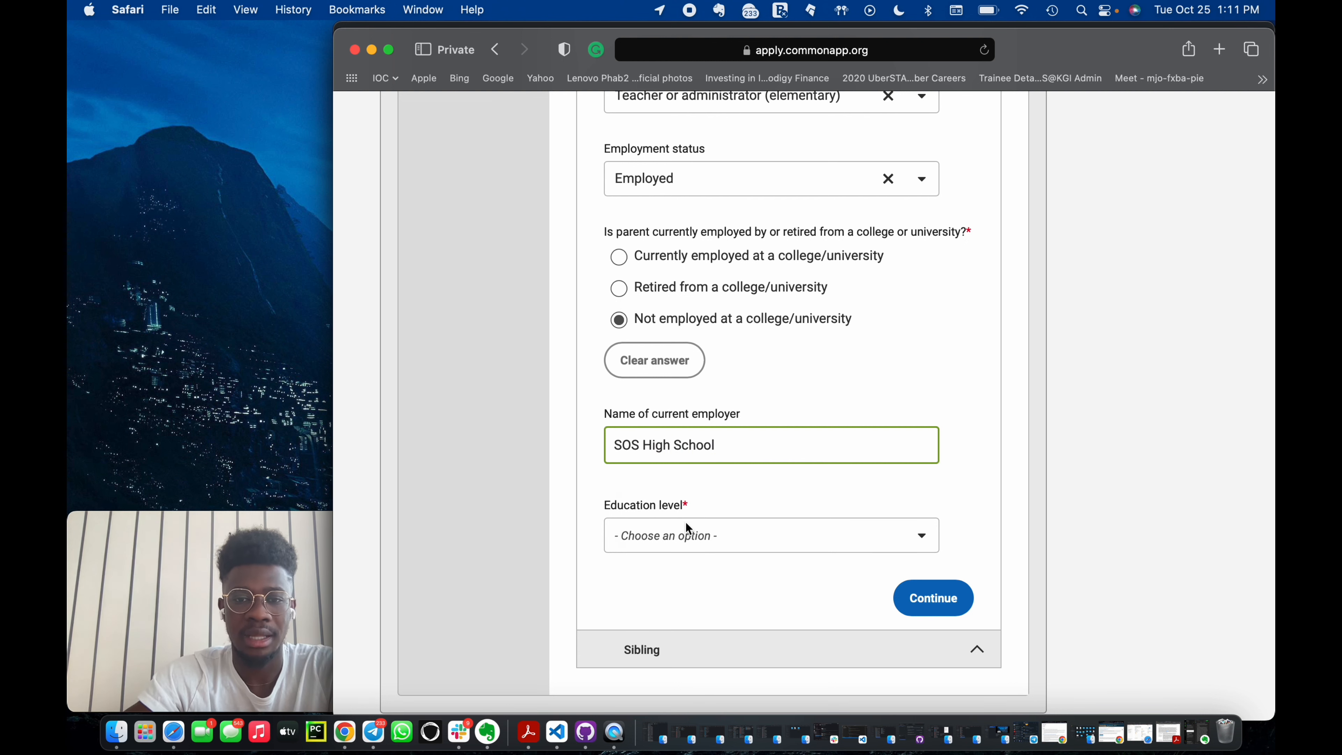
Set Parent 2's education level to None.
click(689, 522)
scroll(767, 473, down, 3)
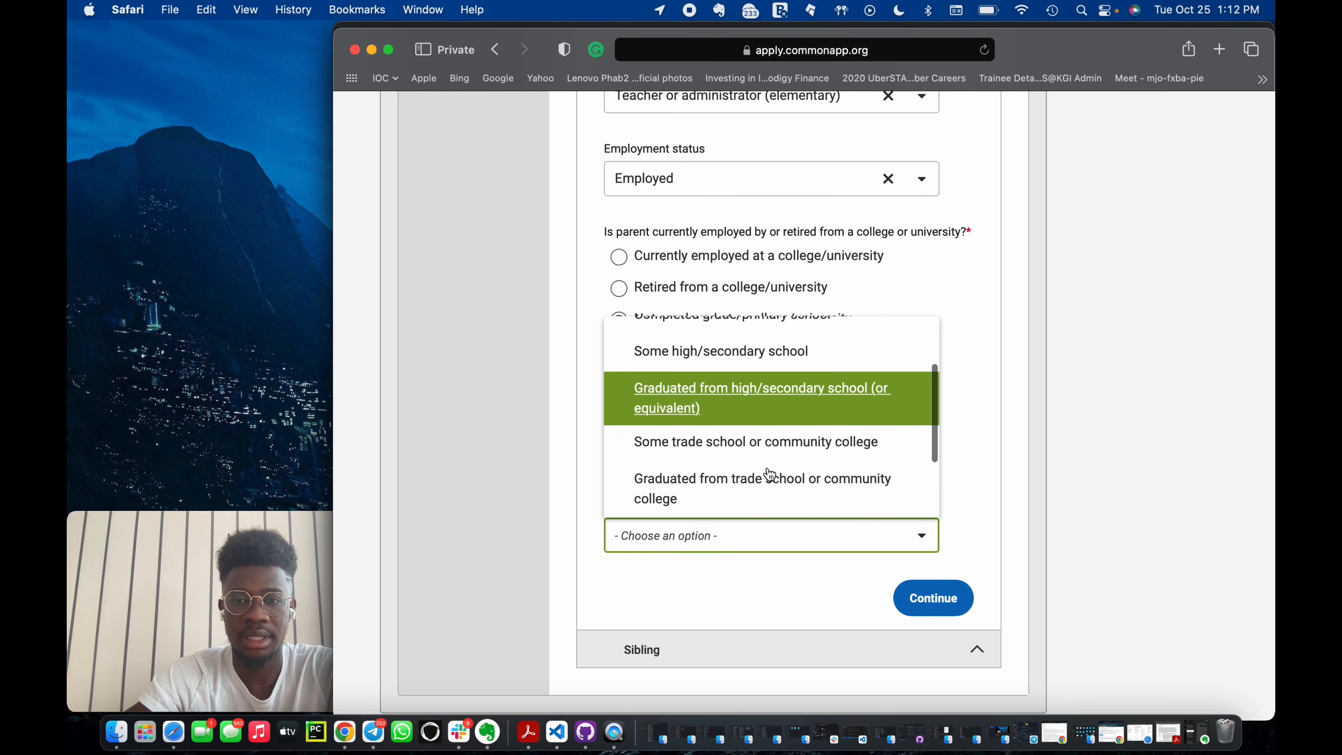
click(803, 446)
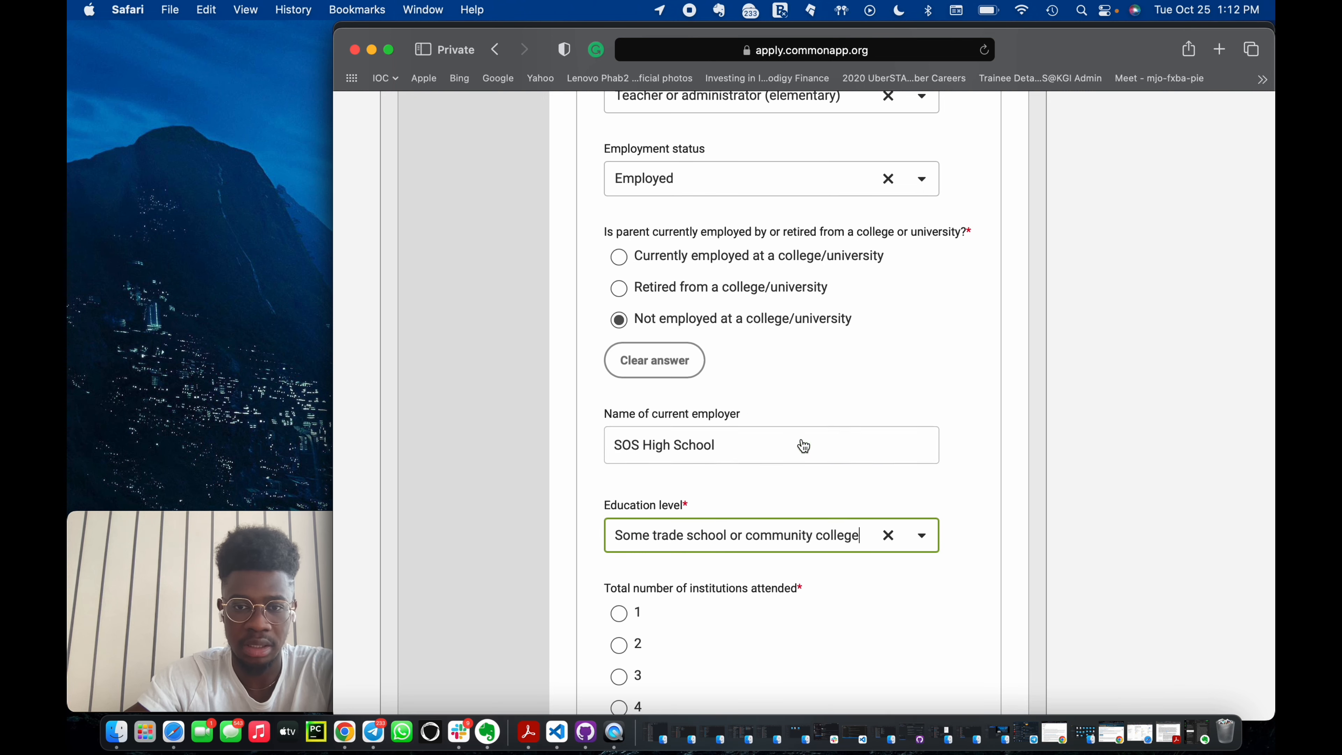
scroll(862, 560, down, 3)
click(889, 374)
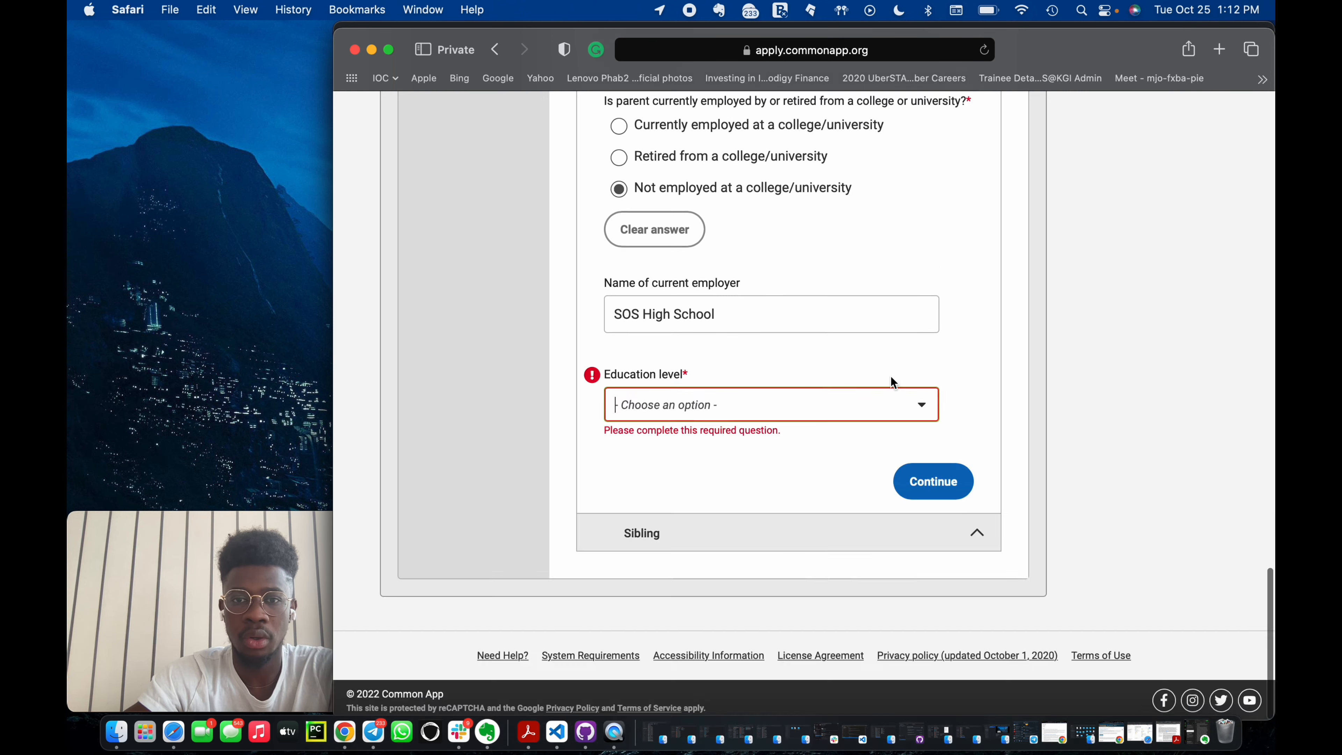
click(893, 399)
click(741, 440)
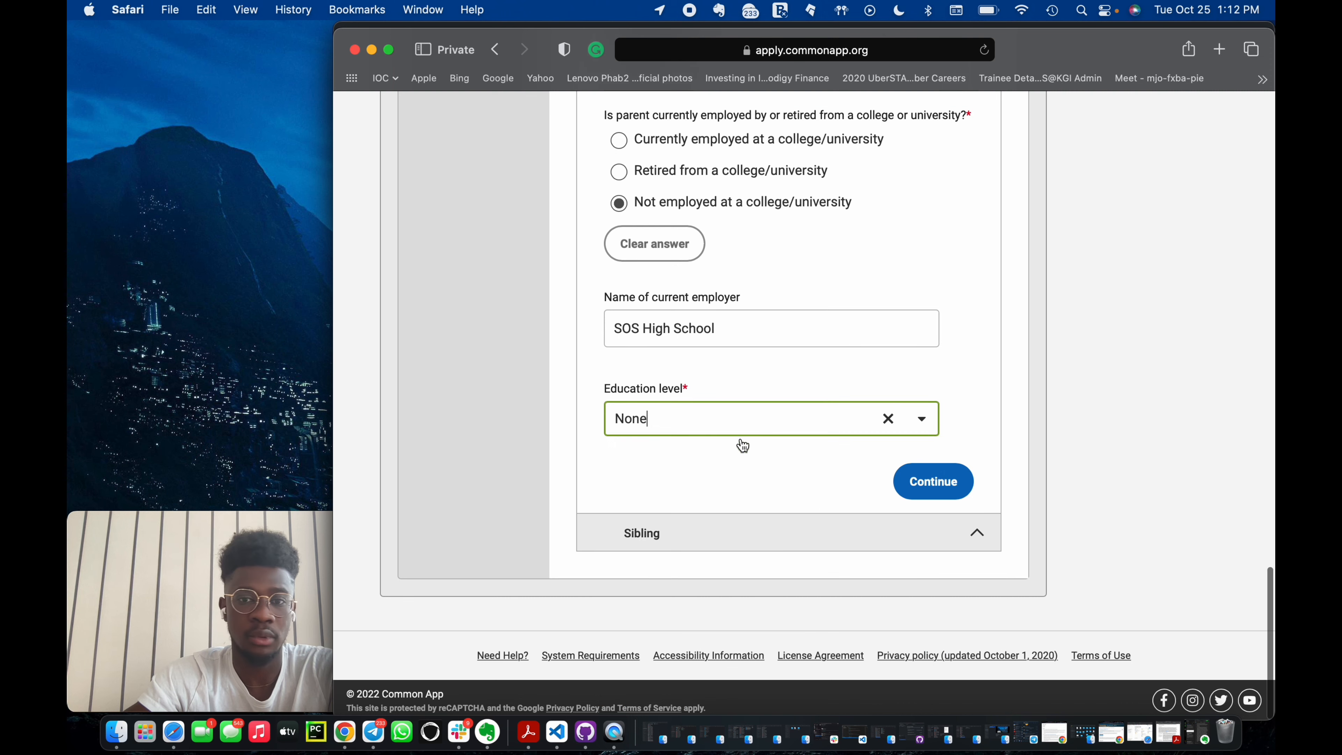
Clear Parent 2's occupation and continue to the Sibling section.
scroll(851, 397, up, 3)
scroll(881, 420, down, 2)
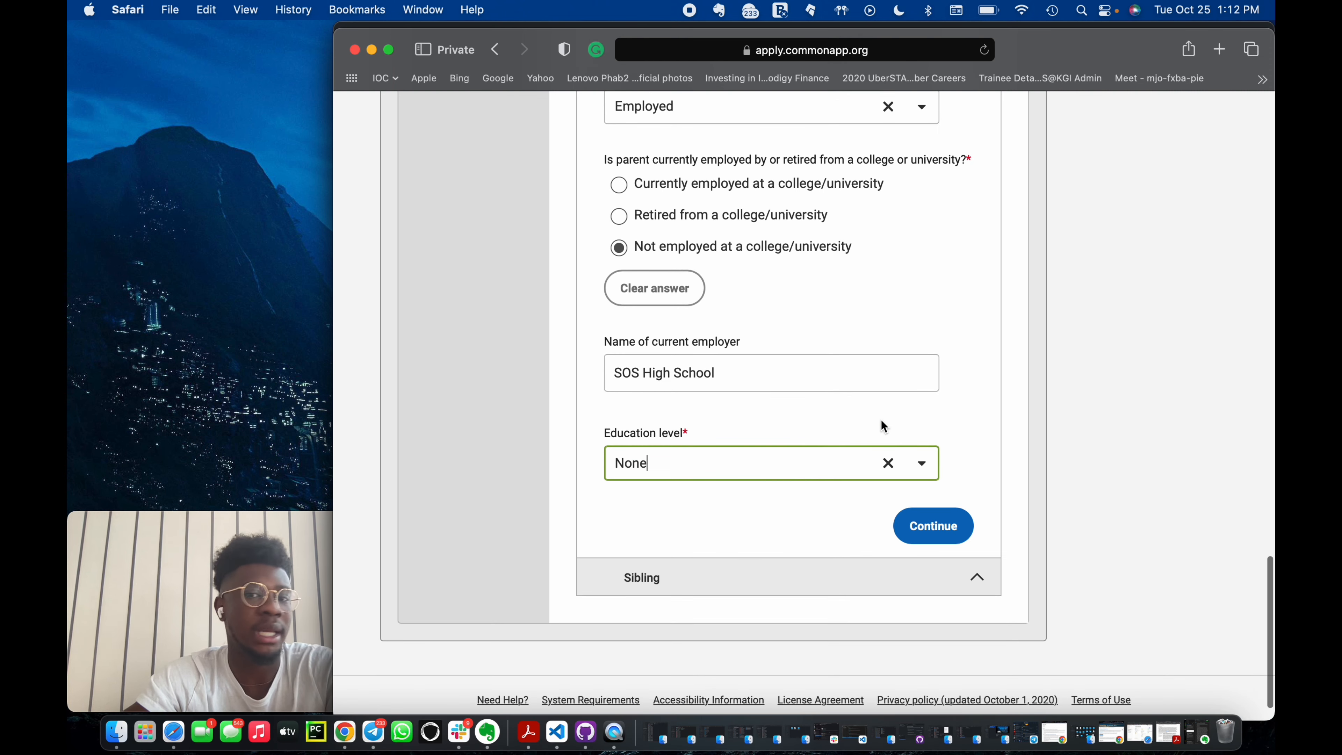
scroll(880, 420, up, 1)
scroll(793, 437, up, 2)
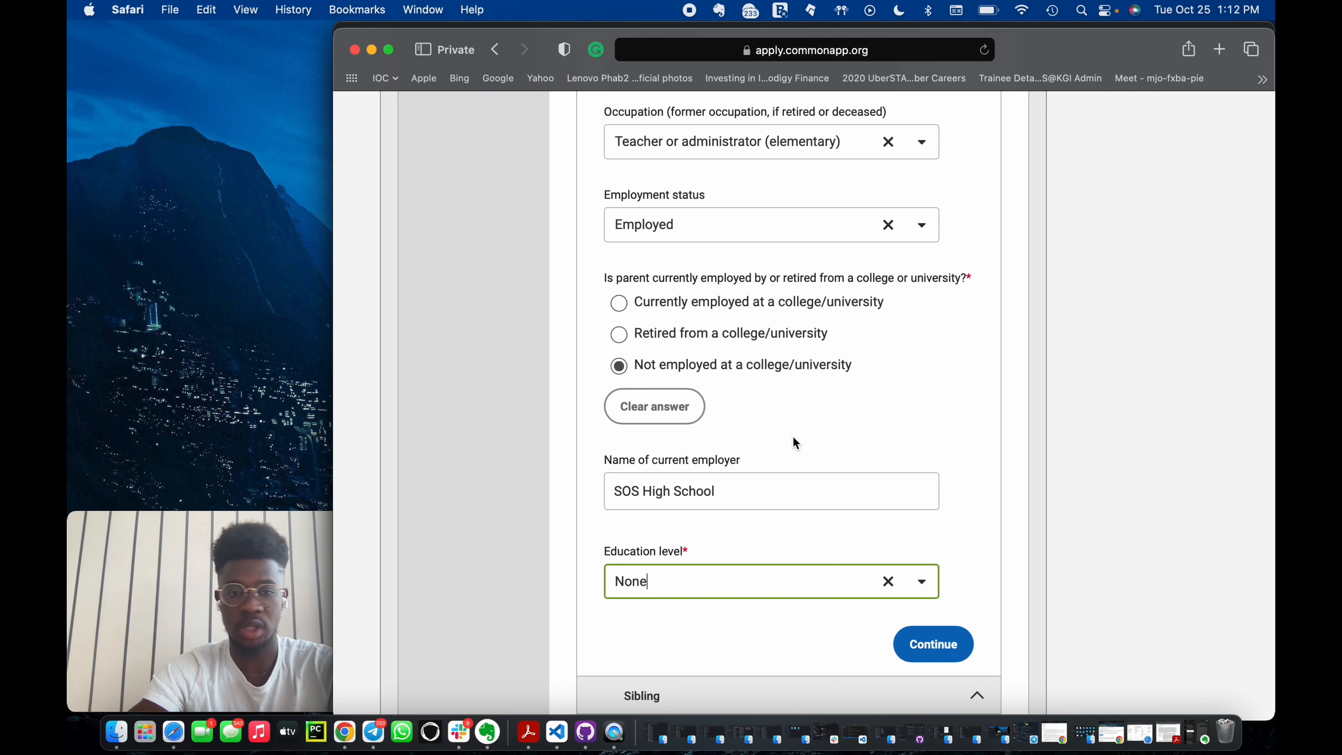
scroll(793, 436, down, 2)
scroll(735, 390, up, 5)
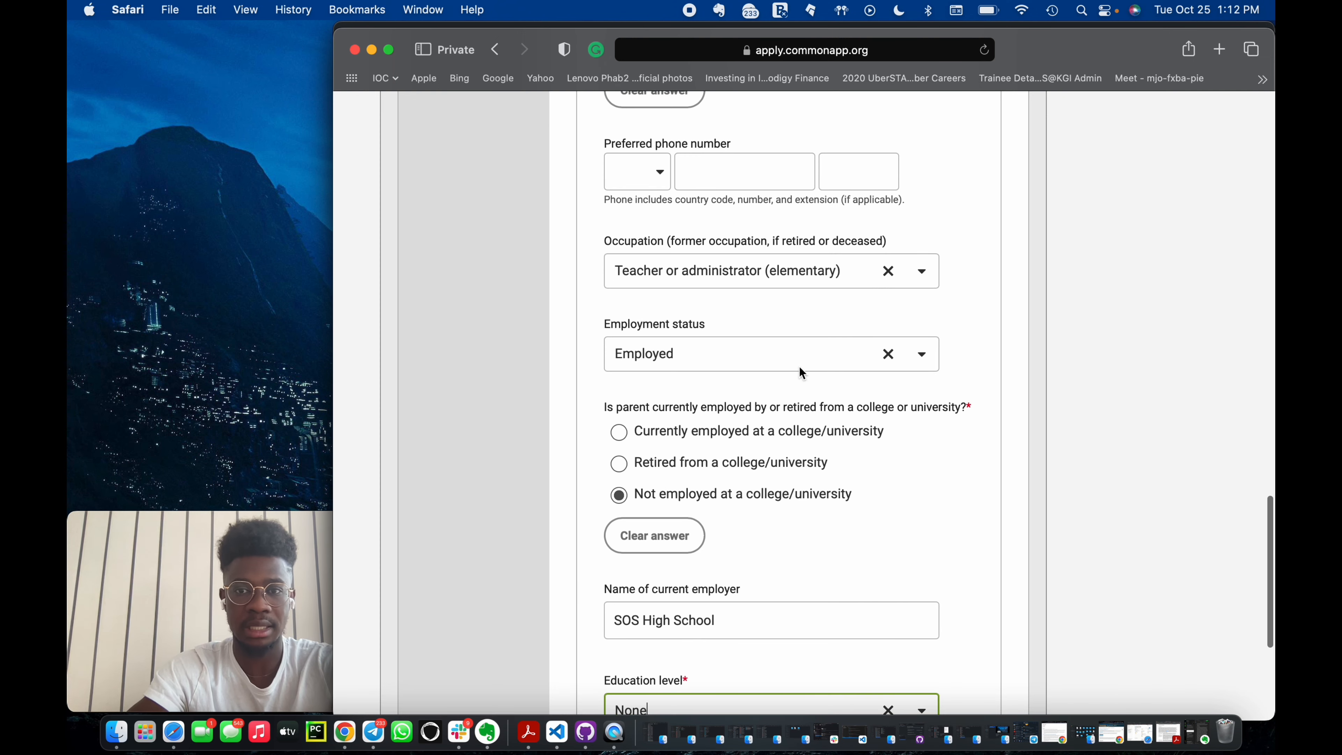
click(889, 271)
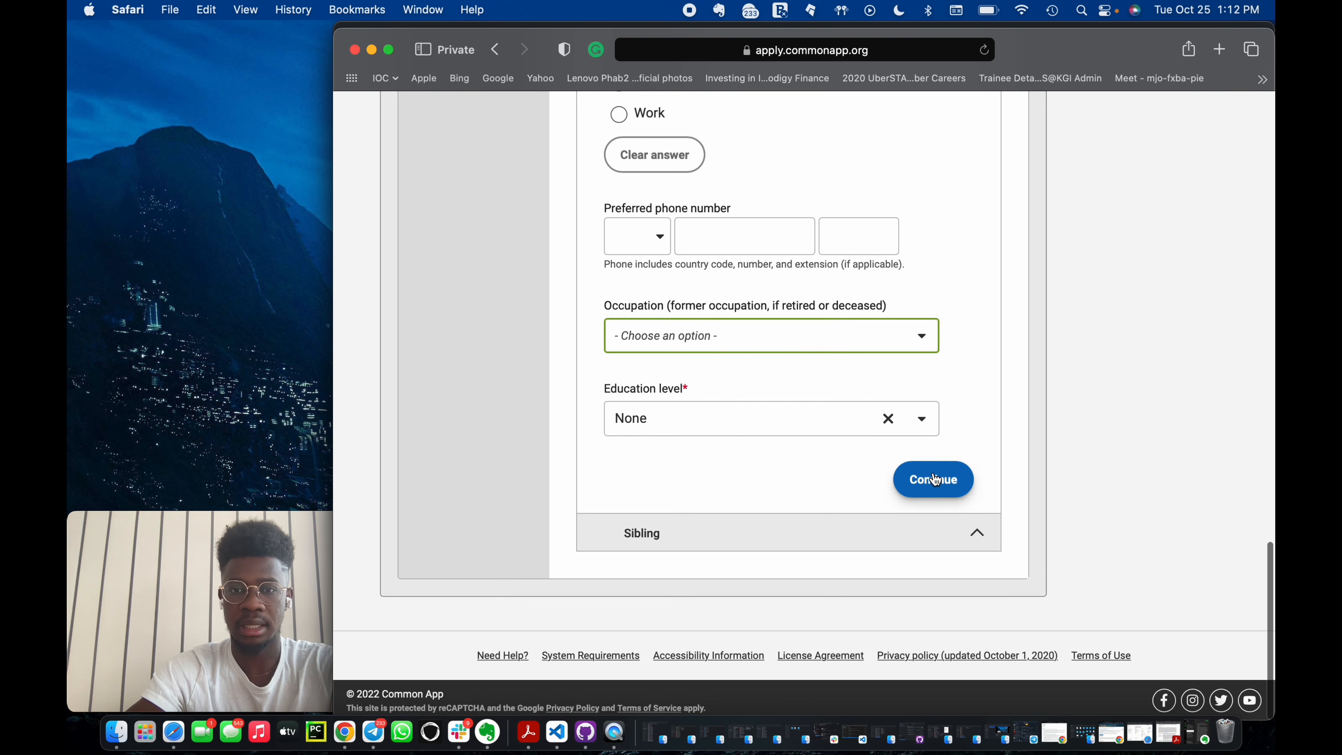
click(888, 420)
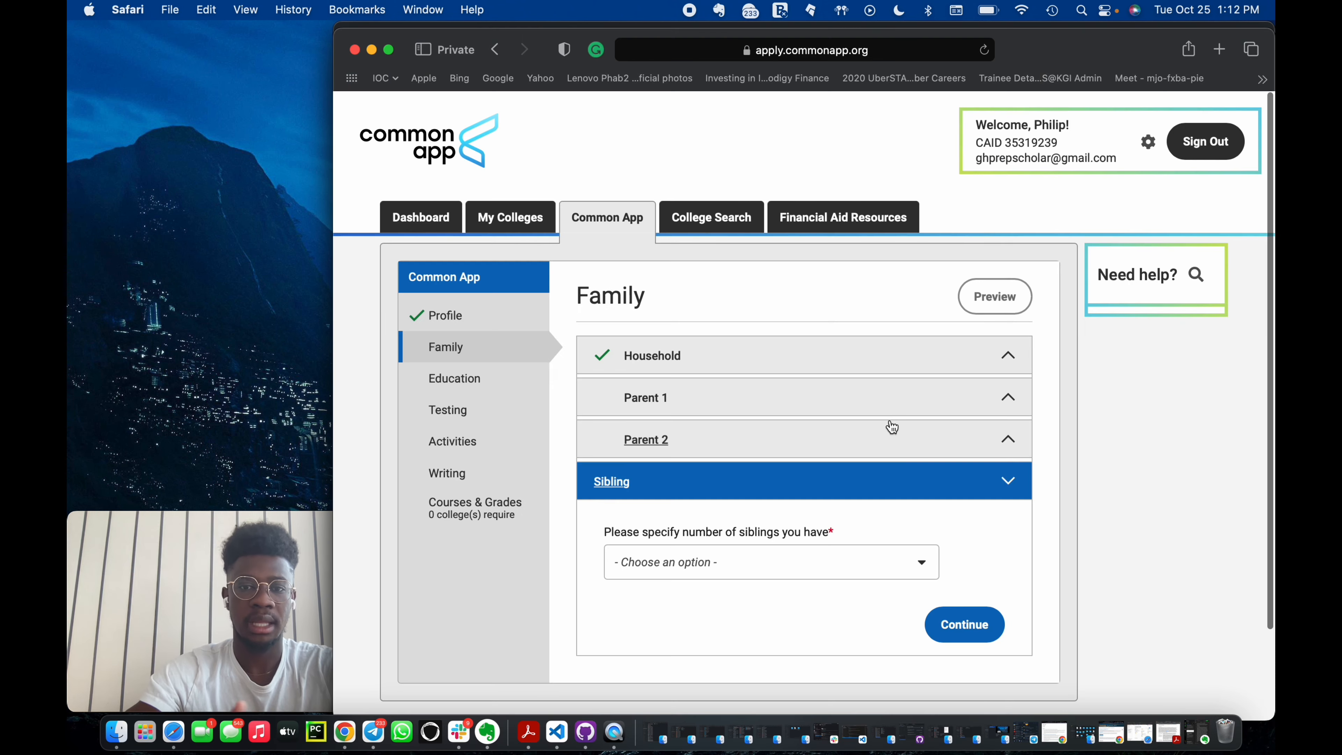
Set the number of siblings to 1.
click(732, 549)
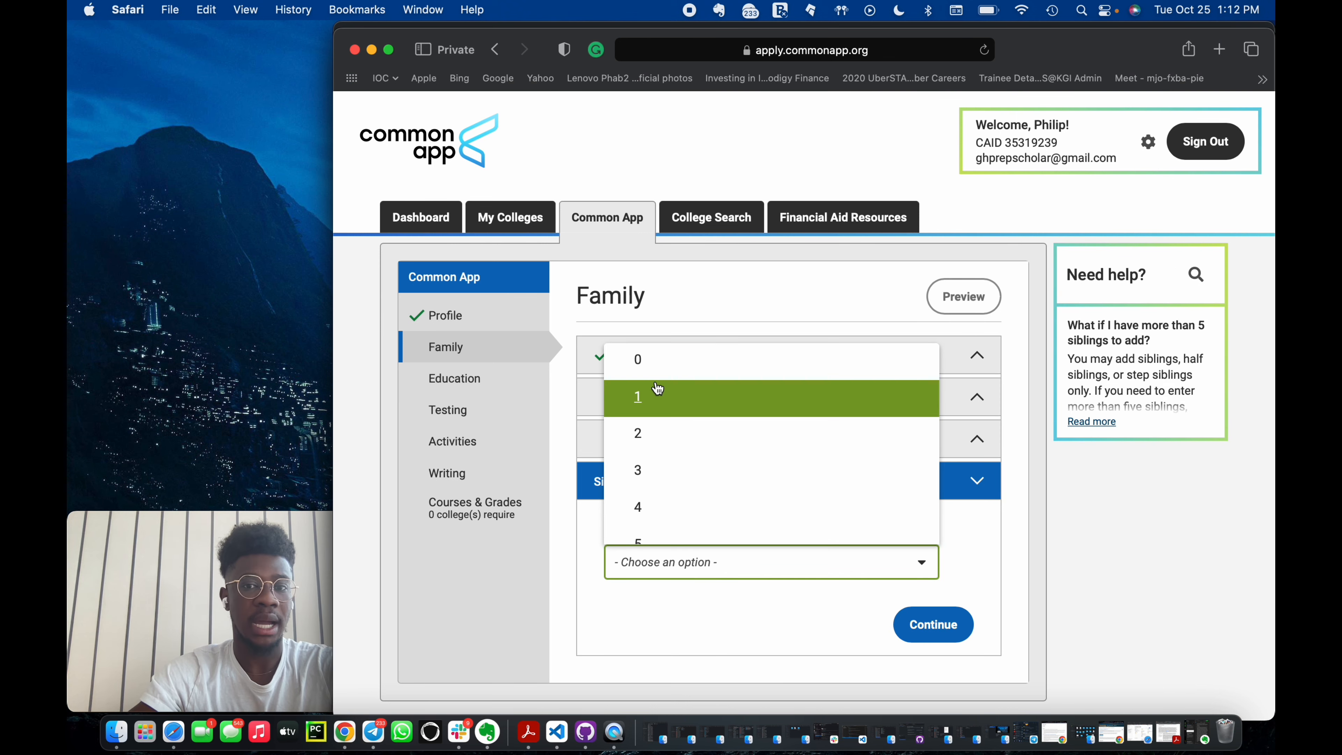
scroll(658, 418, down, 1)
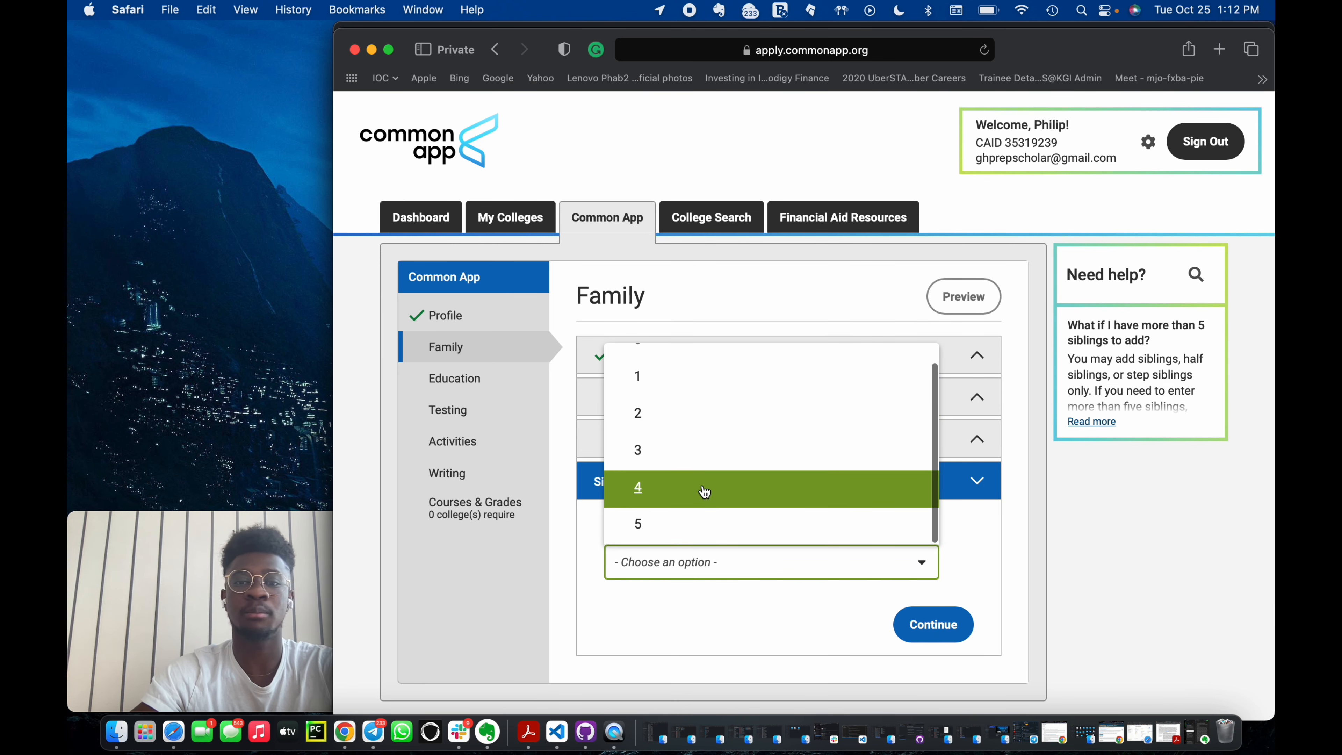
scroll(710, 447, up, 1)
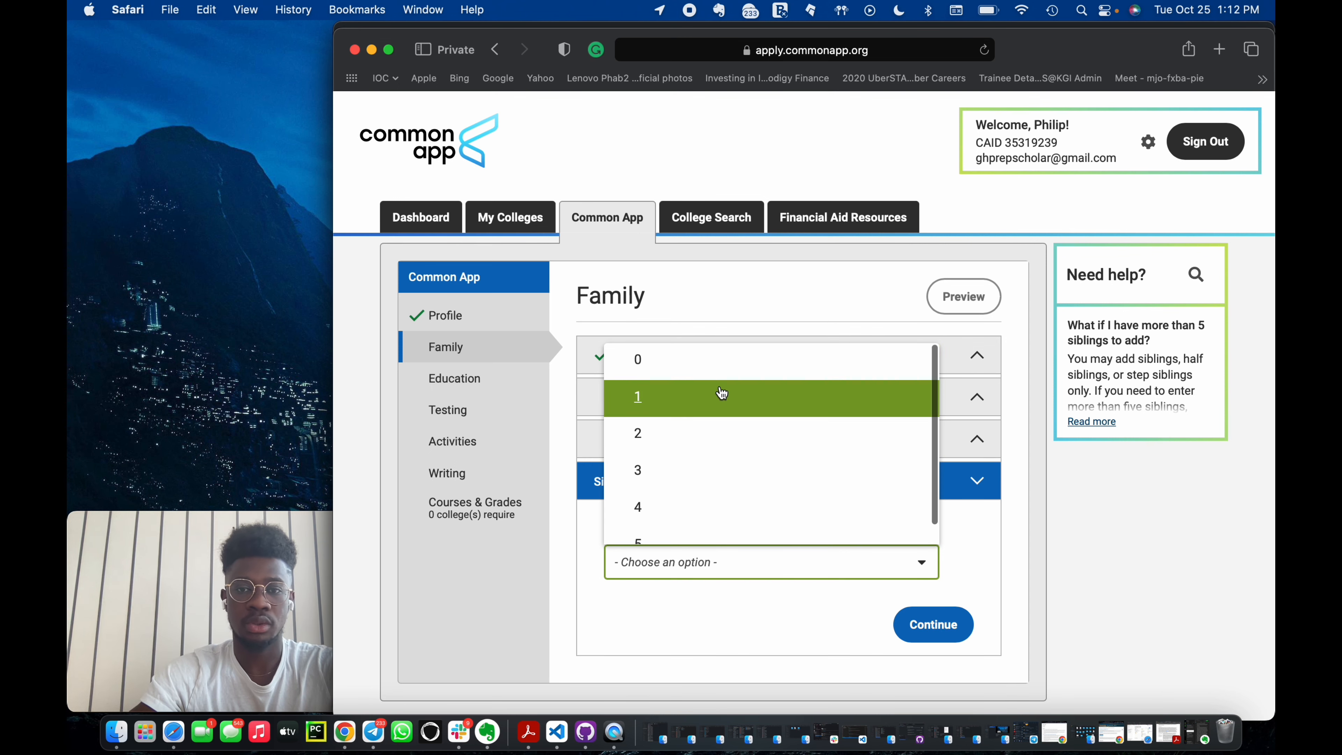
click(723, 395)
scroll(703, 626, down, 3)
Enter Sibling 1's first name, surname and age 20, then continue.
click(716, 505)
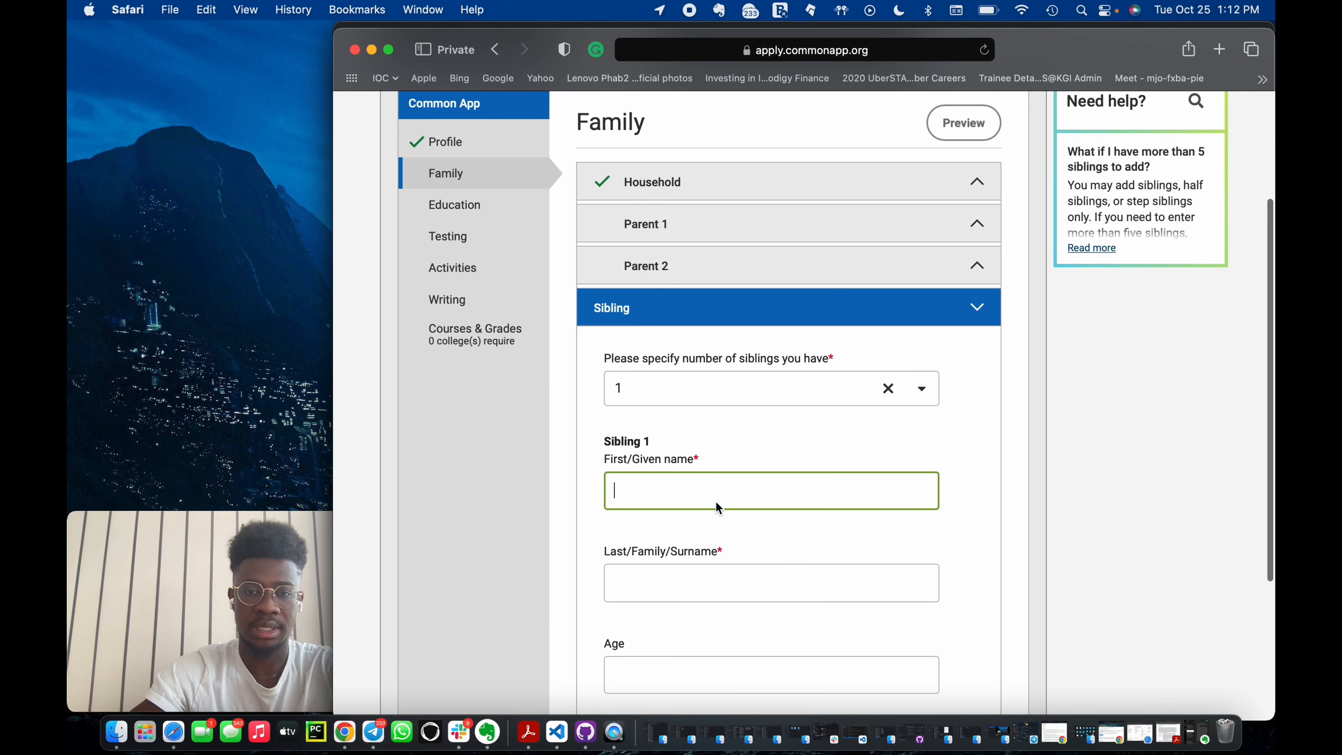
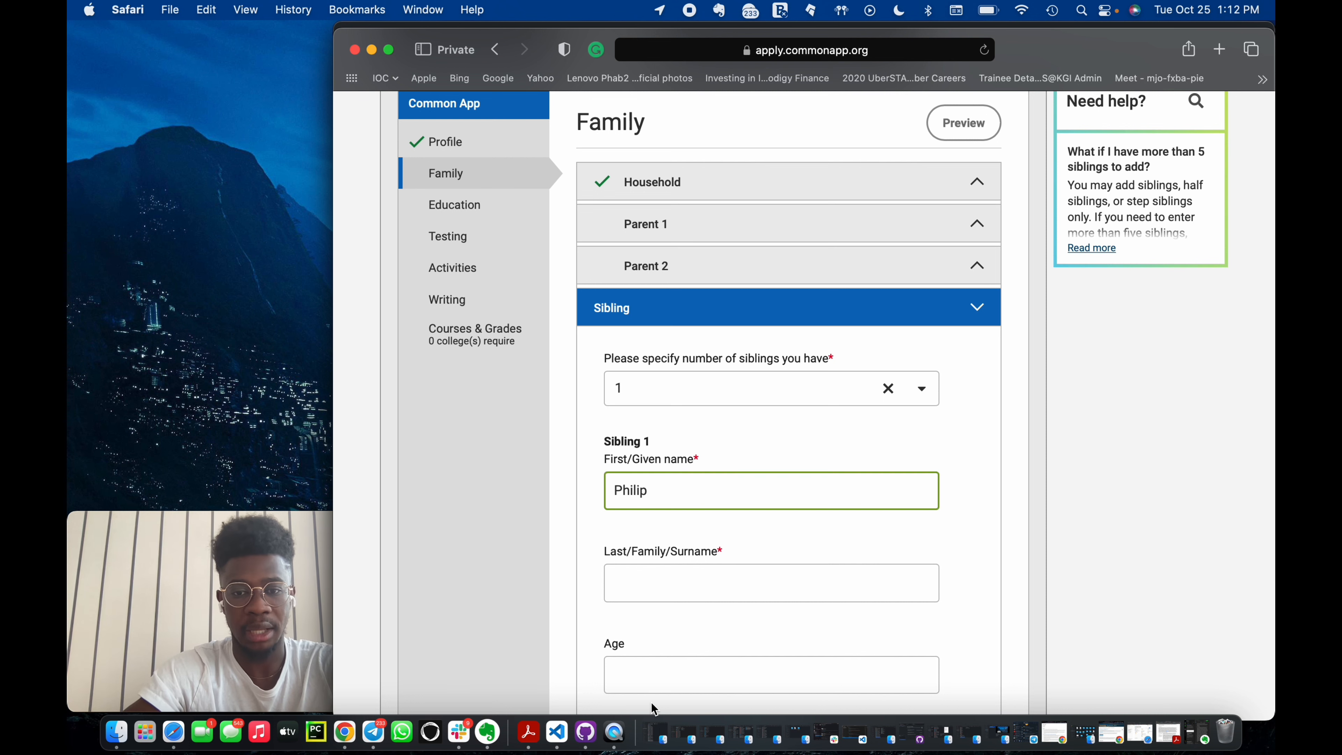
click(665, 667)
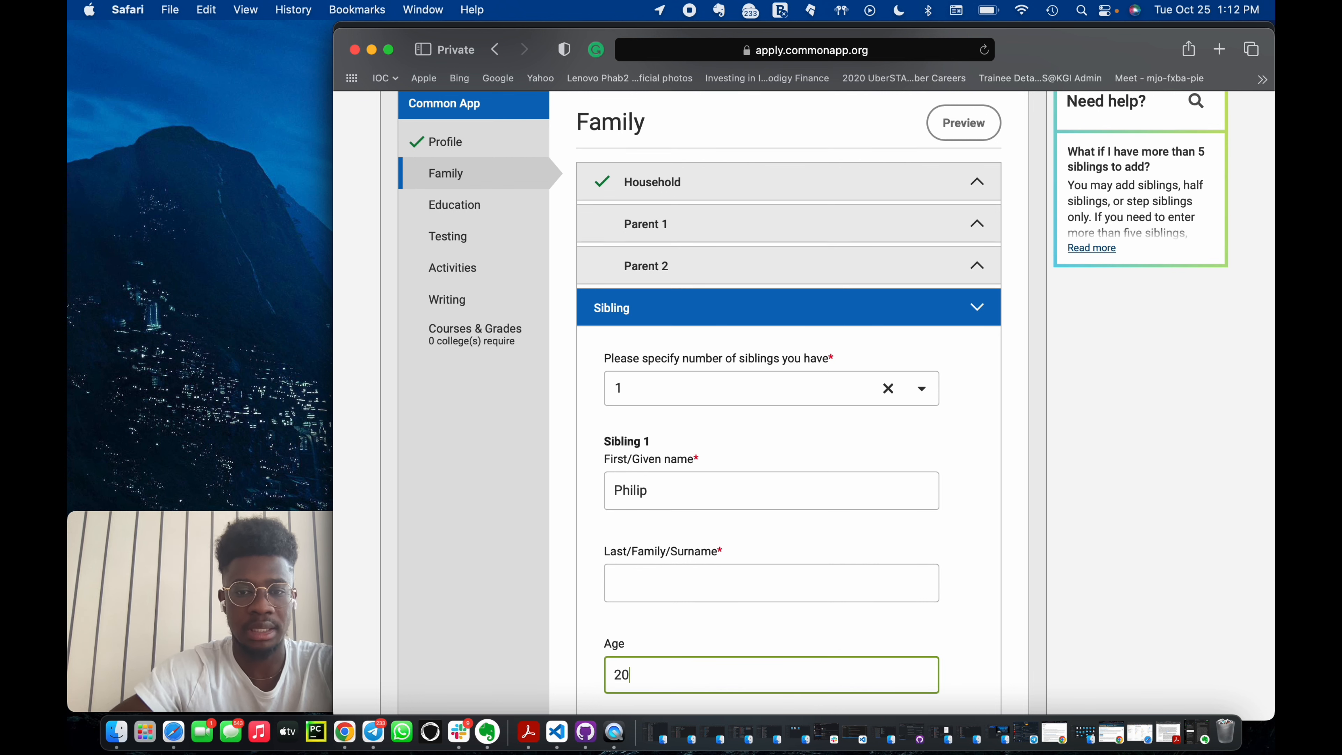
scroll(687, 476, down, 5)
click(642, 358)
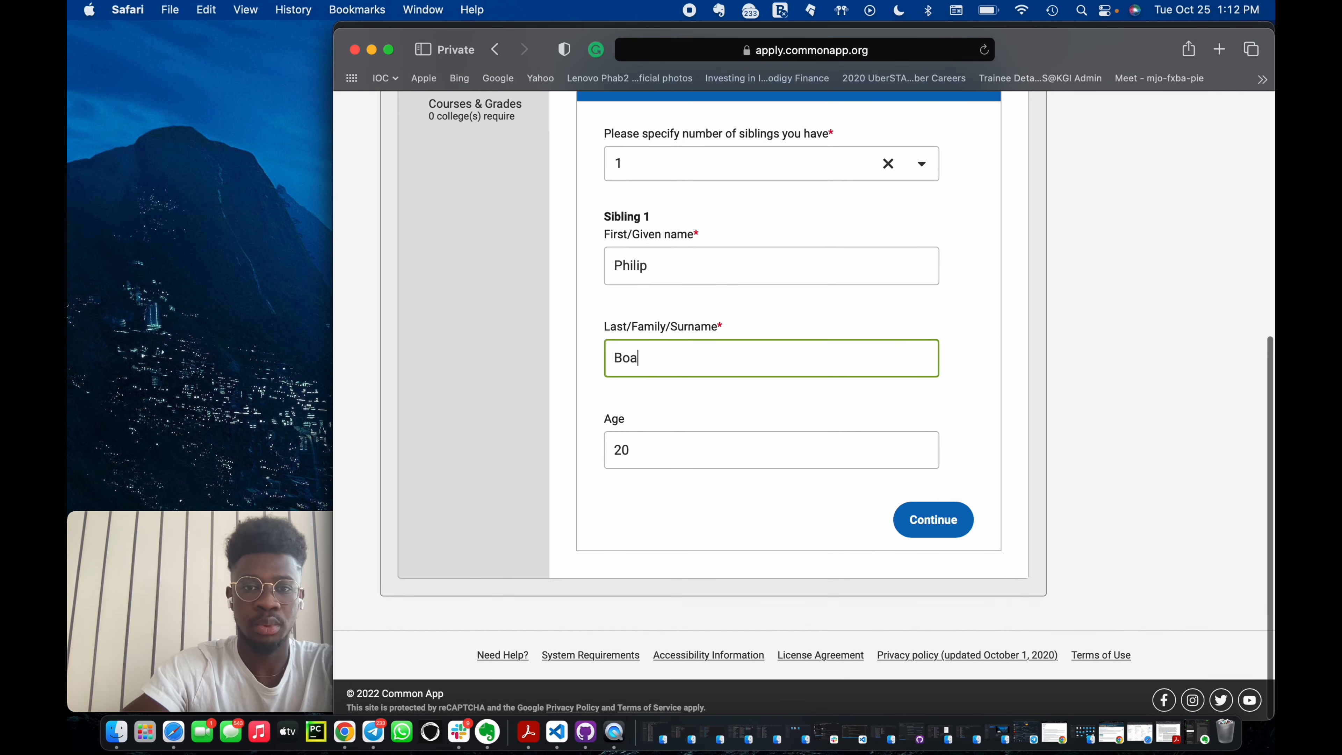
click(933, 518)
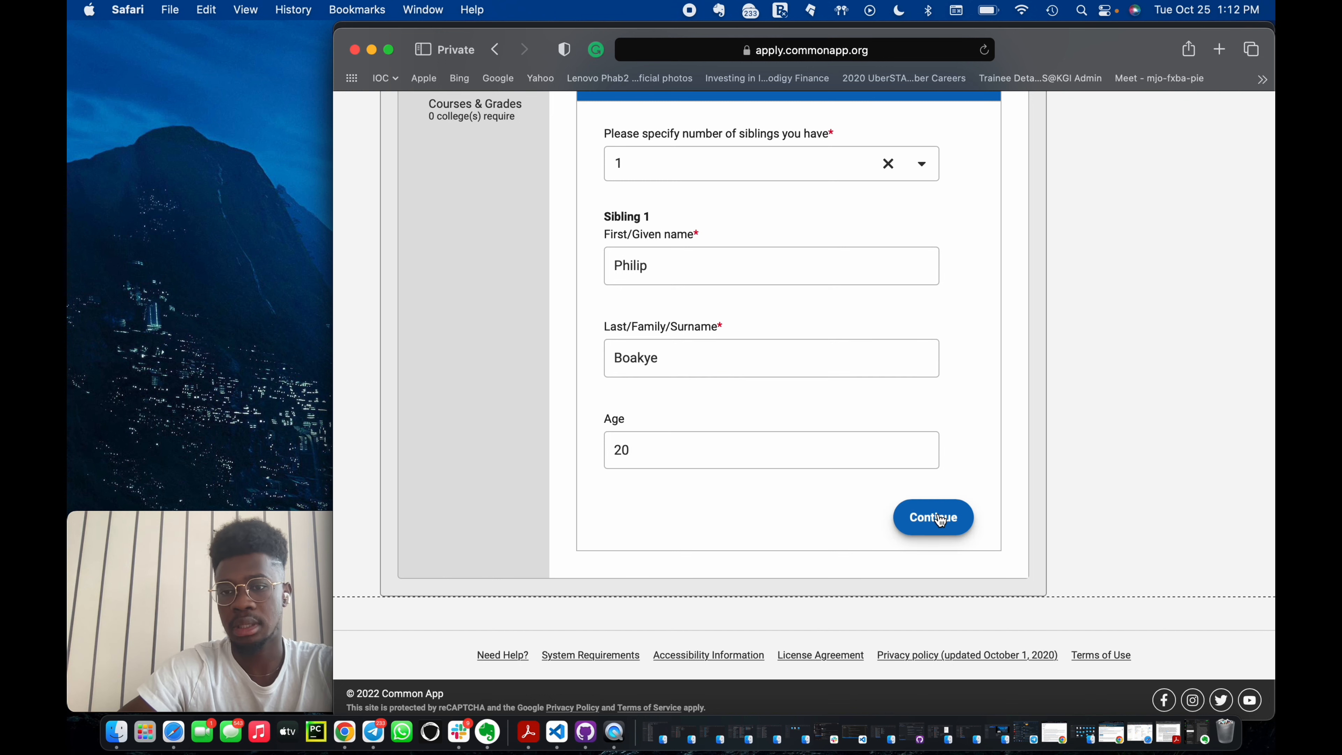
Return to the Family section's Parent 1 and set the number of degrees received from this college to 1.
scroll(650, 474, down, 3)
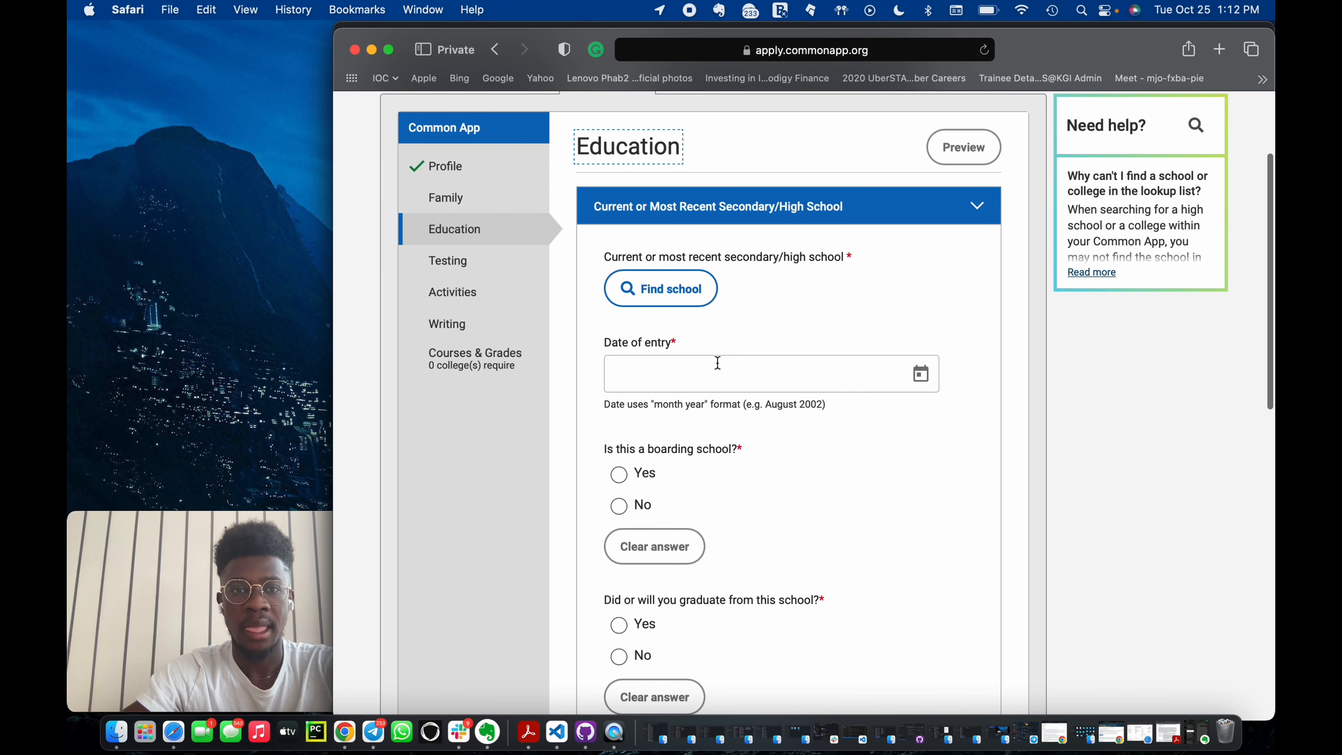
scroll(716, 362, down, 7)
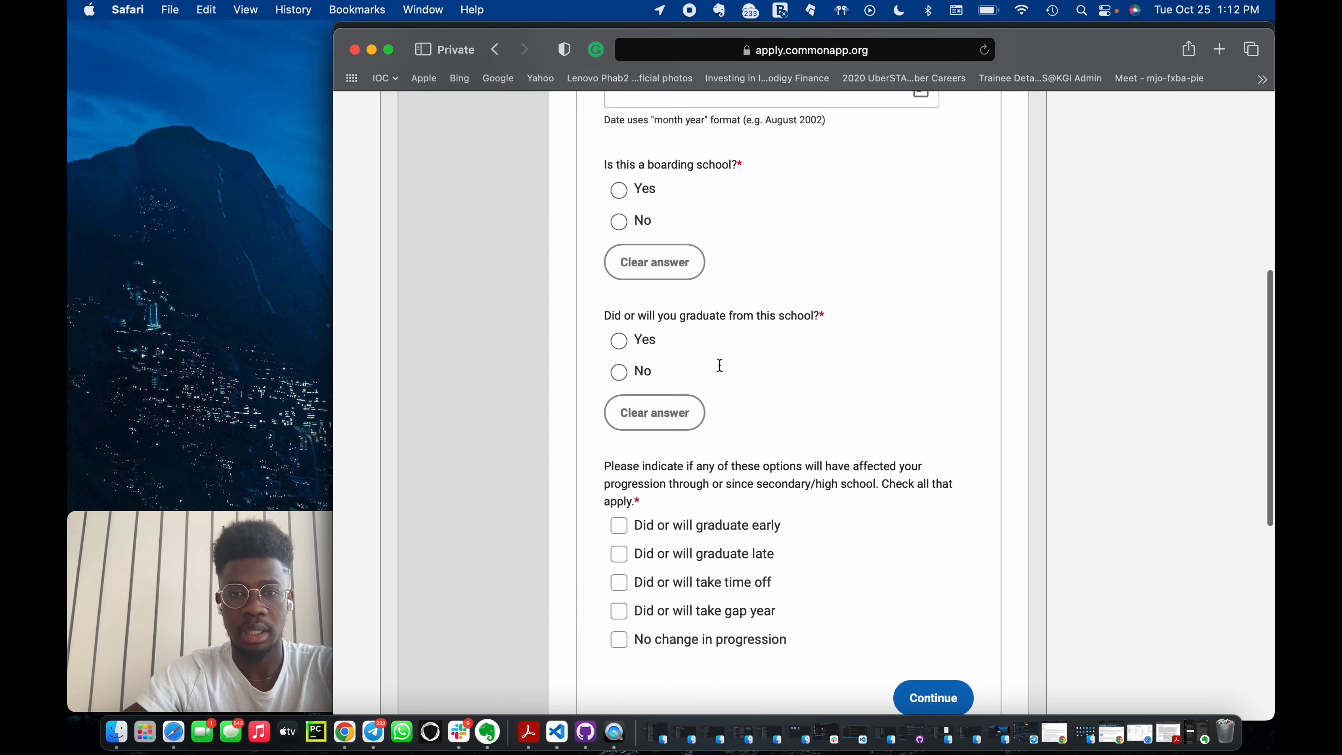
scroll(719, 365, up, 9)
click(446, 346)
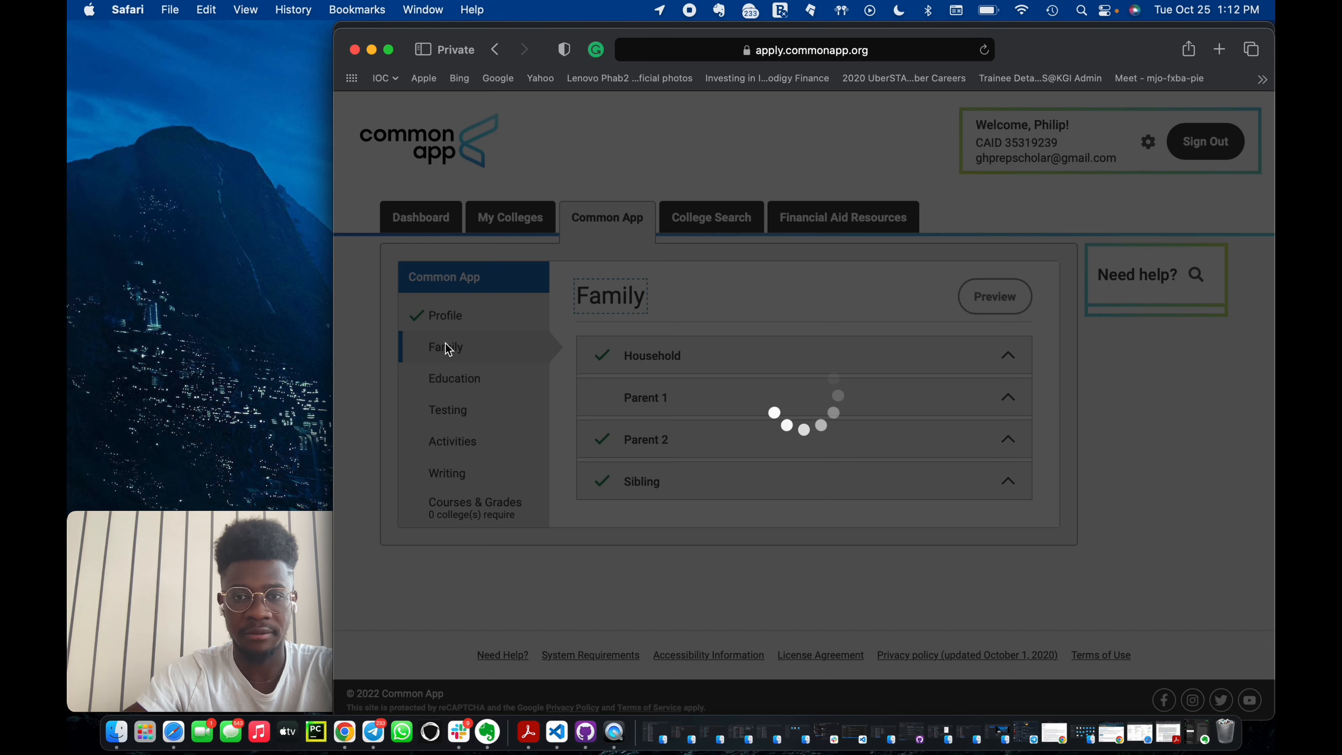
scroll(782, 520, down, 6)
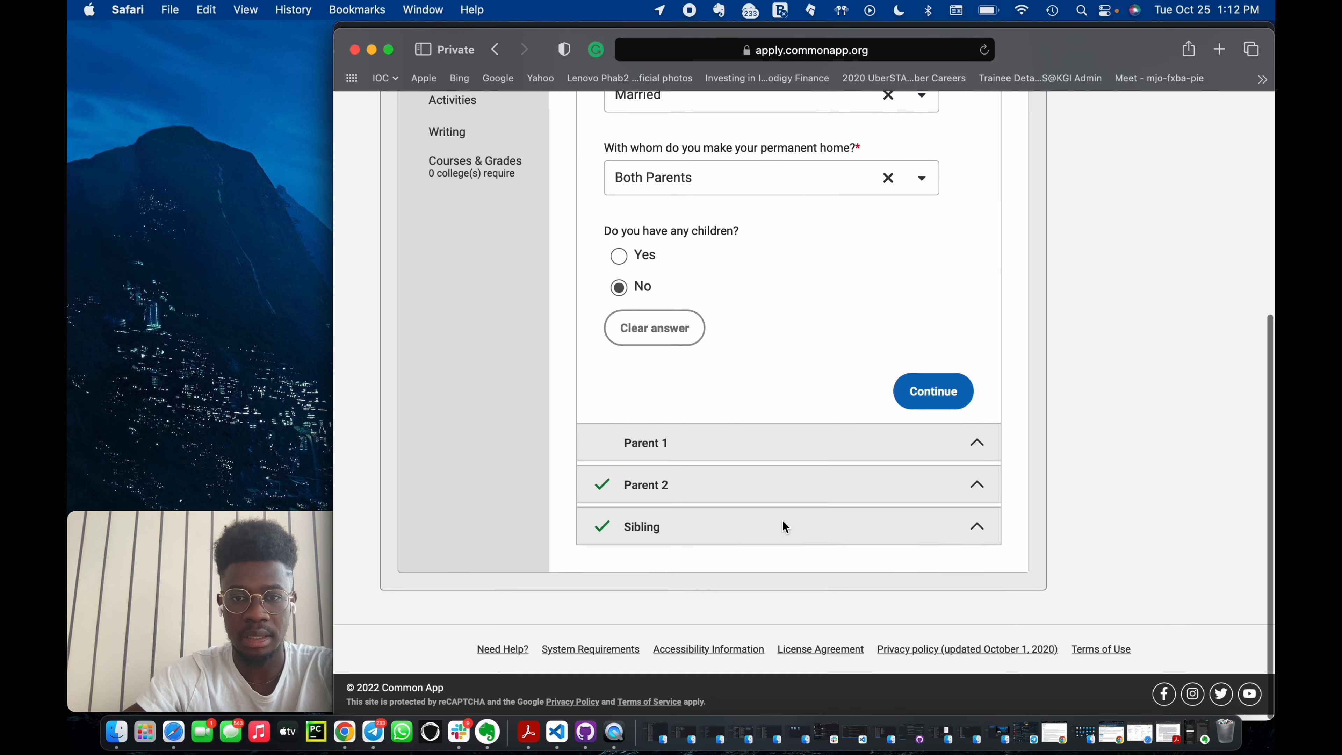
click(795, 463)
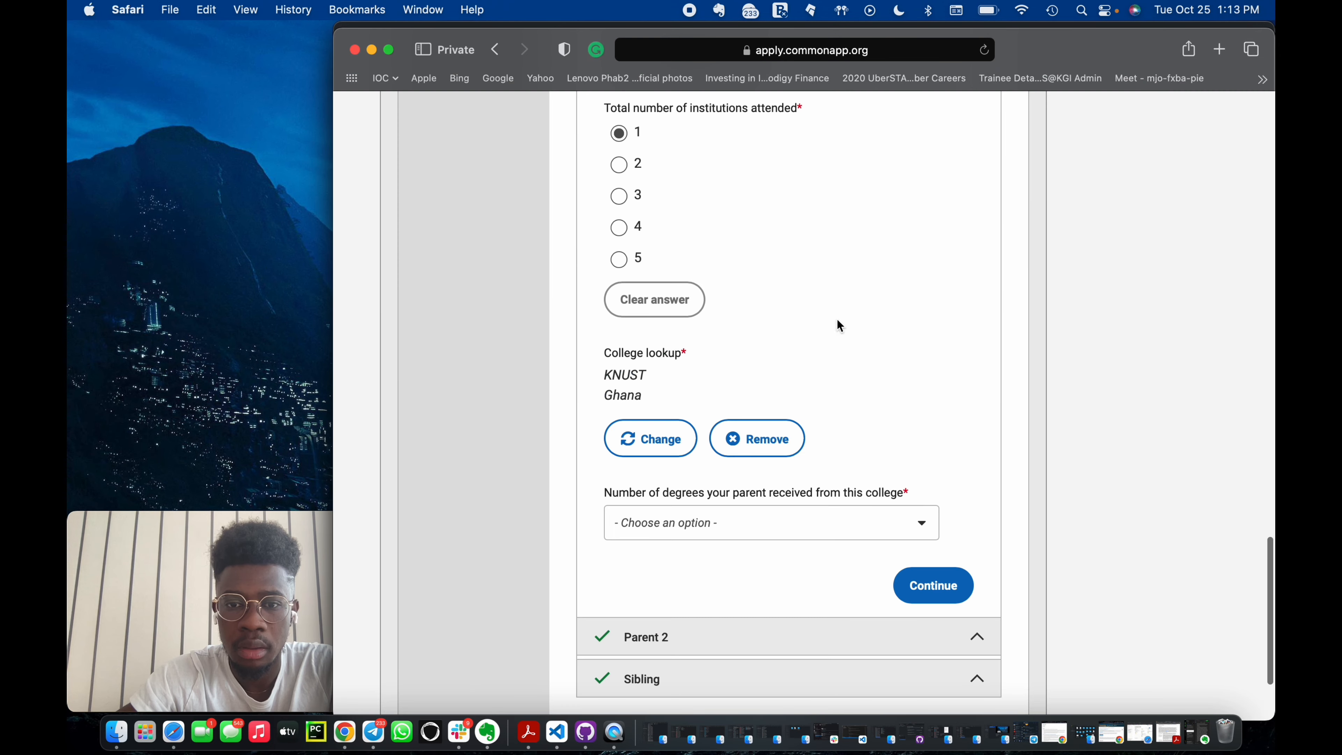
click(868, 520)
click(665, 364)
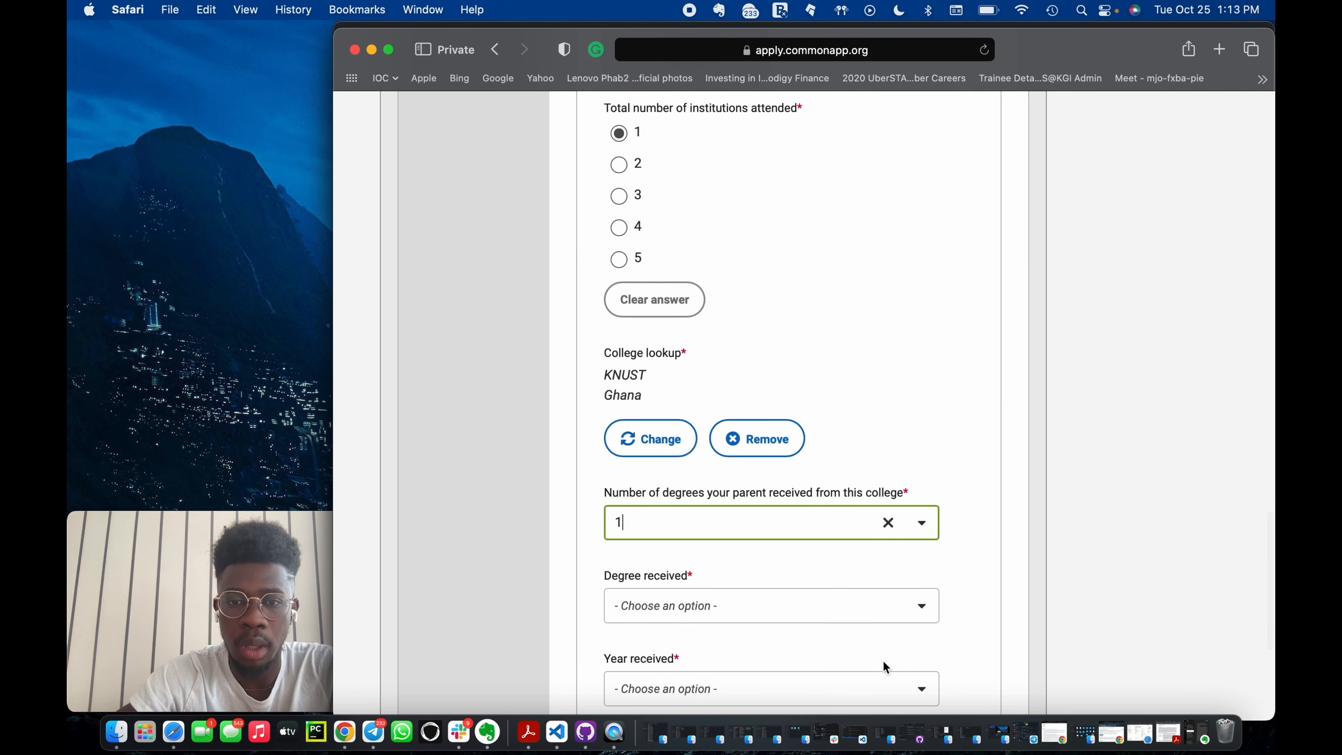
Set Parent 1's degree received to Bachelor's (BA, BS).
scroll(796, 634, down, 2)
scroll(796, 635, down, 3)
click(763, 359)
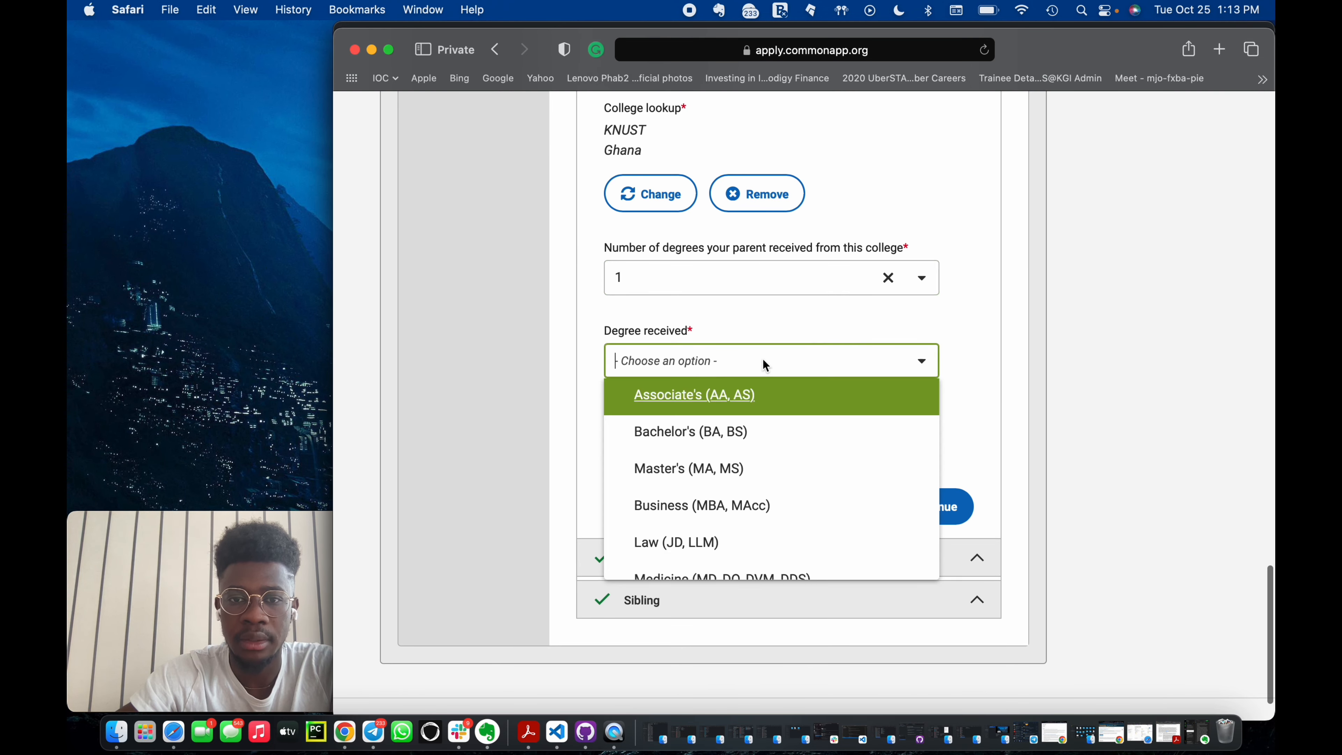
click(729, 426)
Pick Parent 1's year received and continue the Parent 1 section.
click(741, 446)
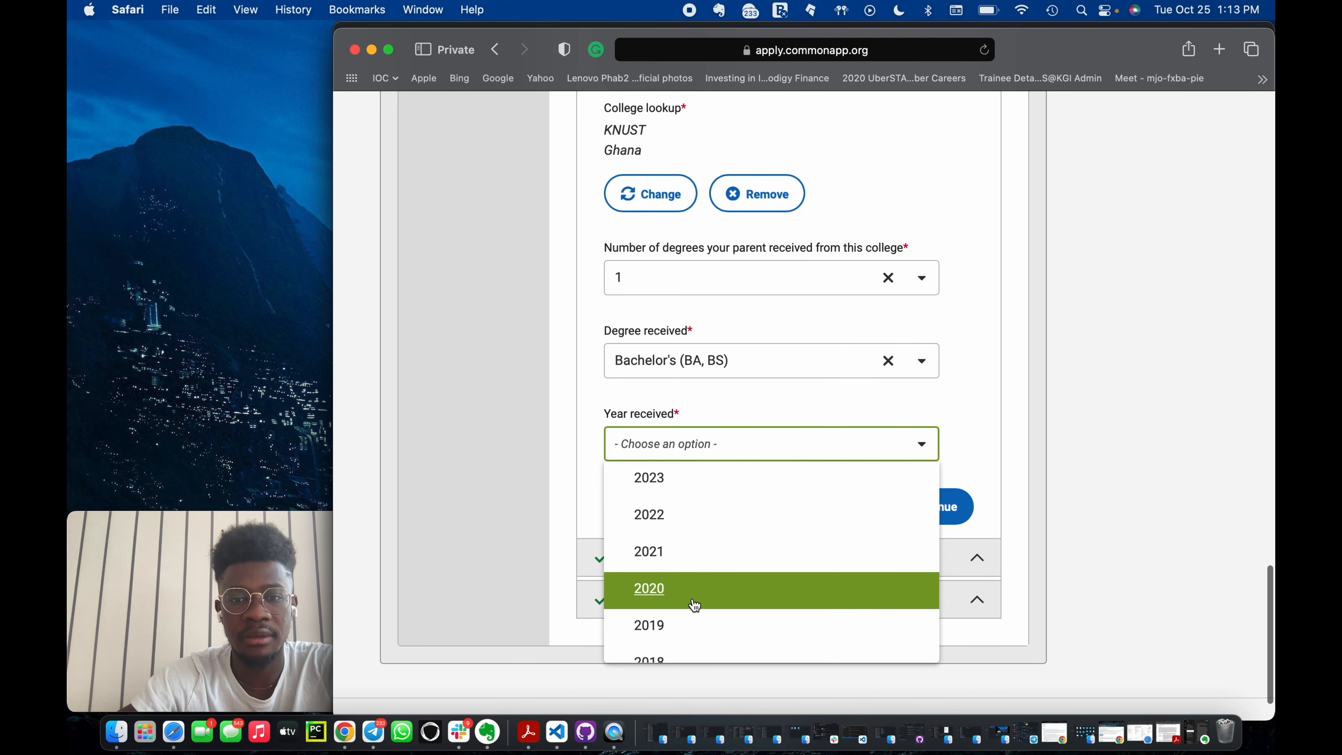
scroll(694, 604, down, 6)
scroll(693, 604, down, 4)
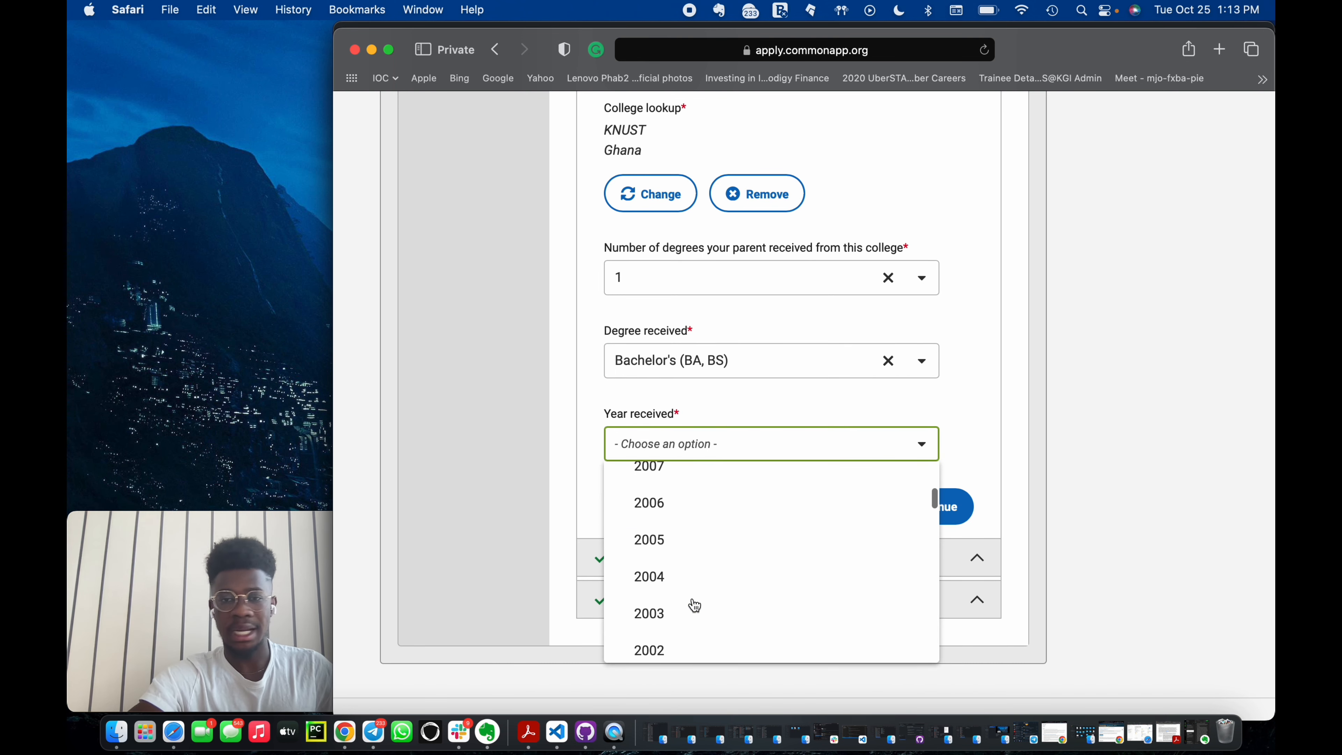
scroll(694, 604, down, 3)
scroll(681, 582, up, 4)
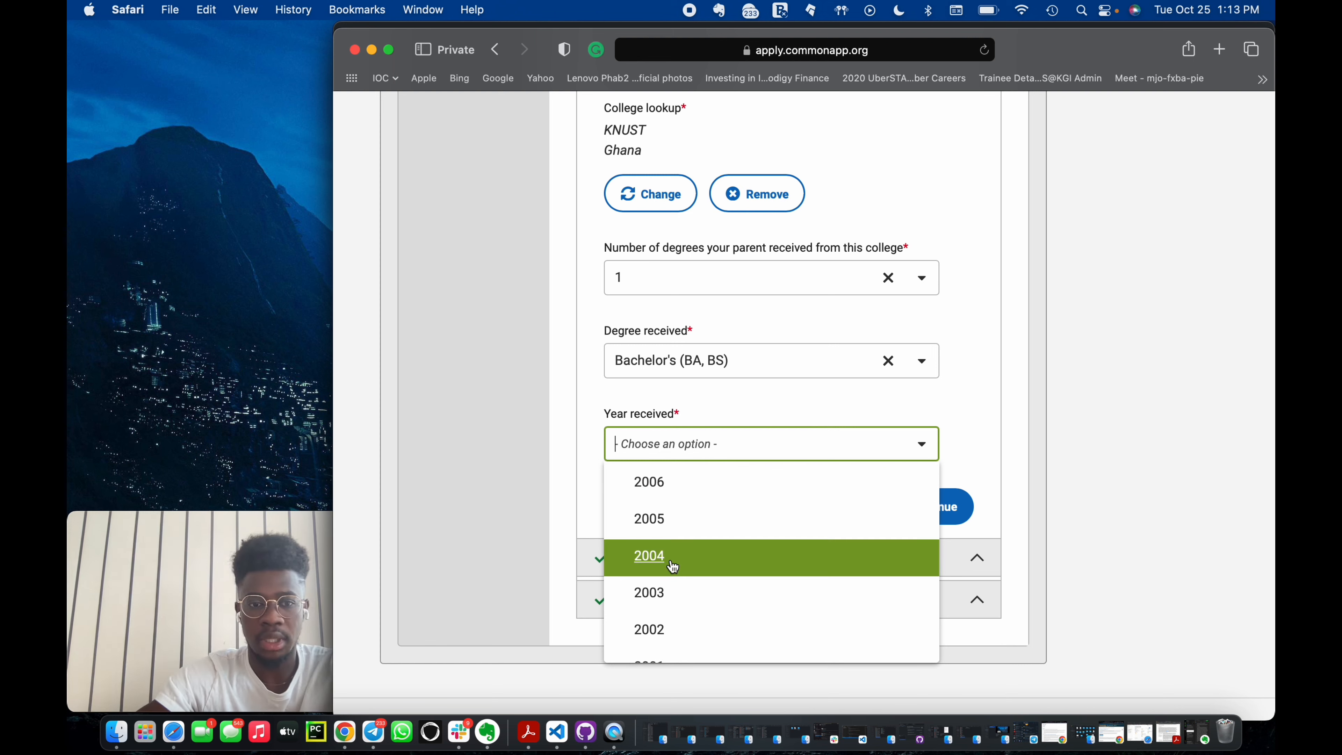
scroll(687, 581, down, 8)
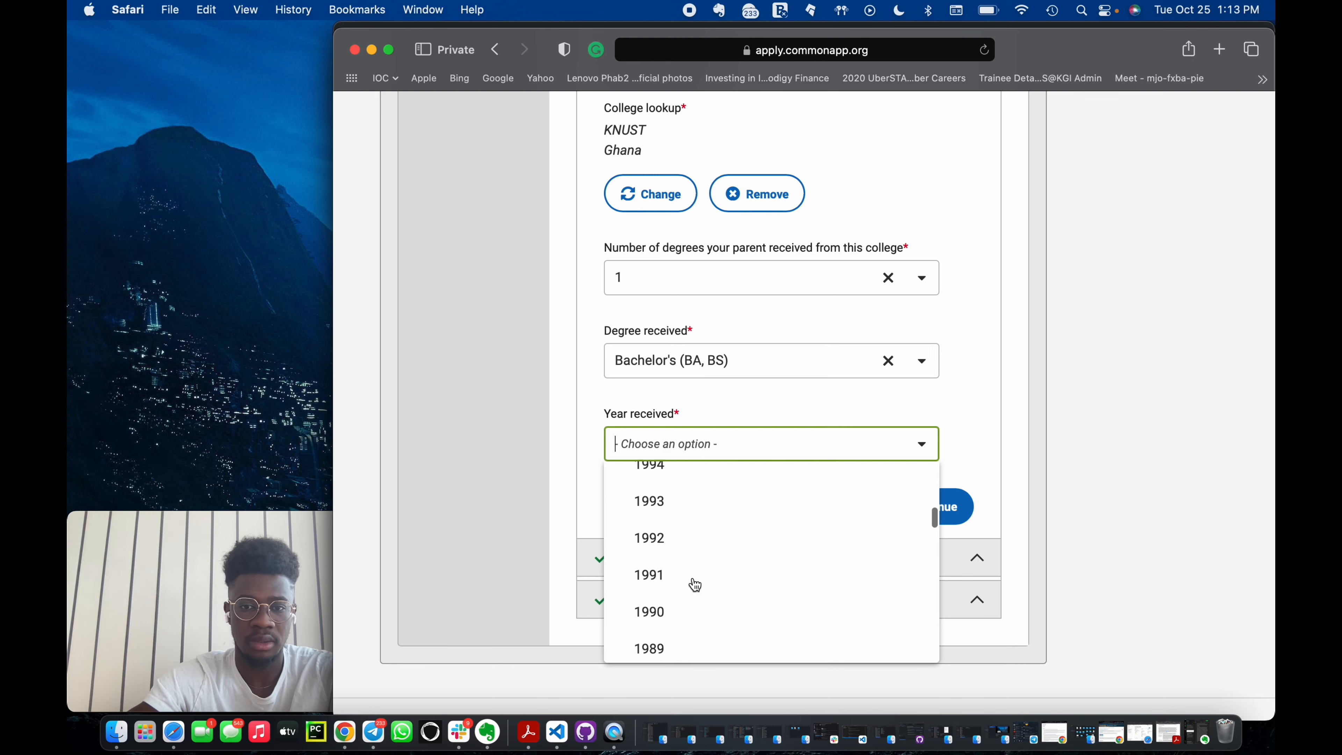
scroll(692, 584, up, 5)
click(696, 544)
click(932, 506)
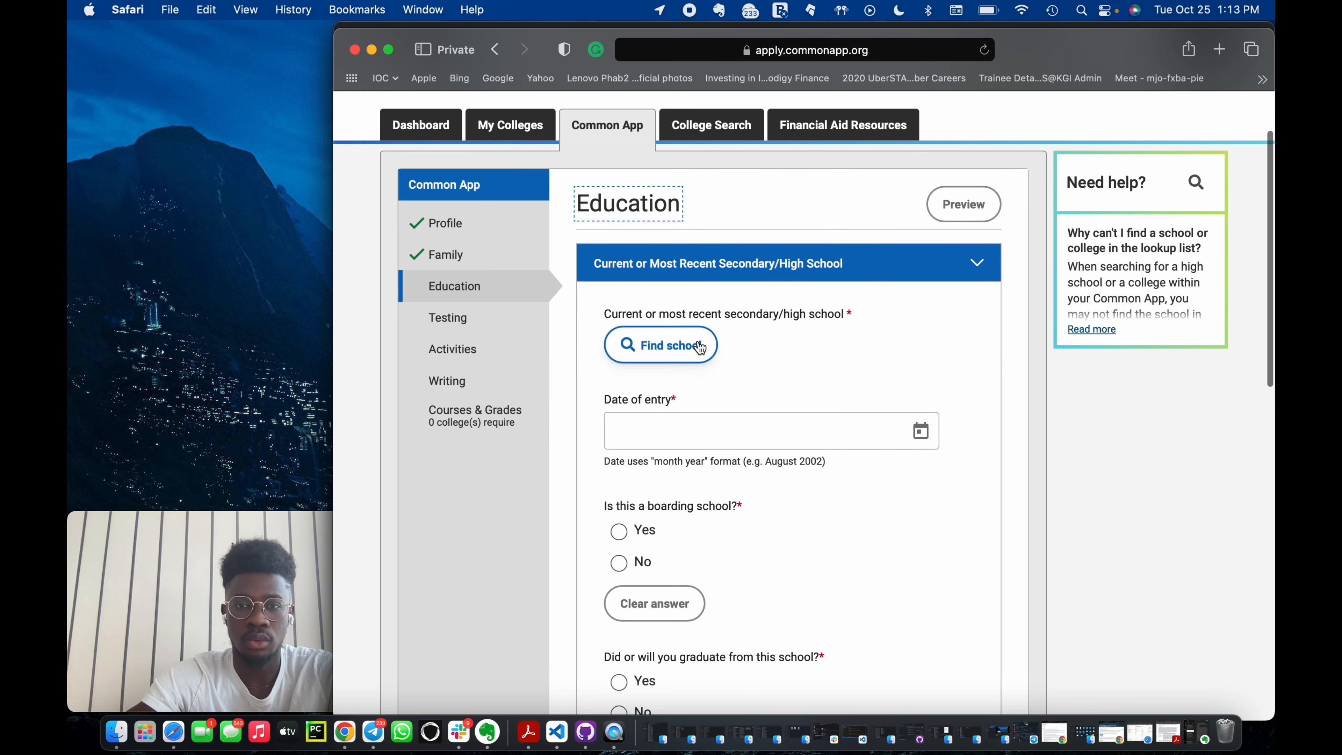
Open the high school lookup and search by Country/Region/Territory for Ghana.
click(686, 355)
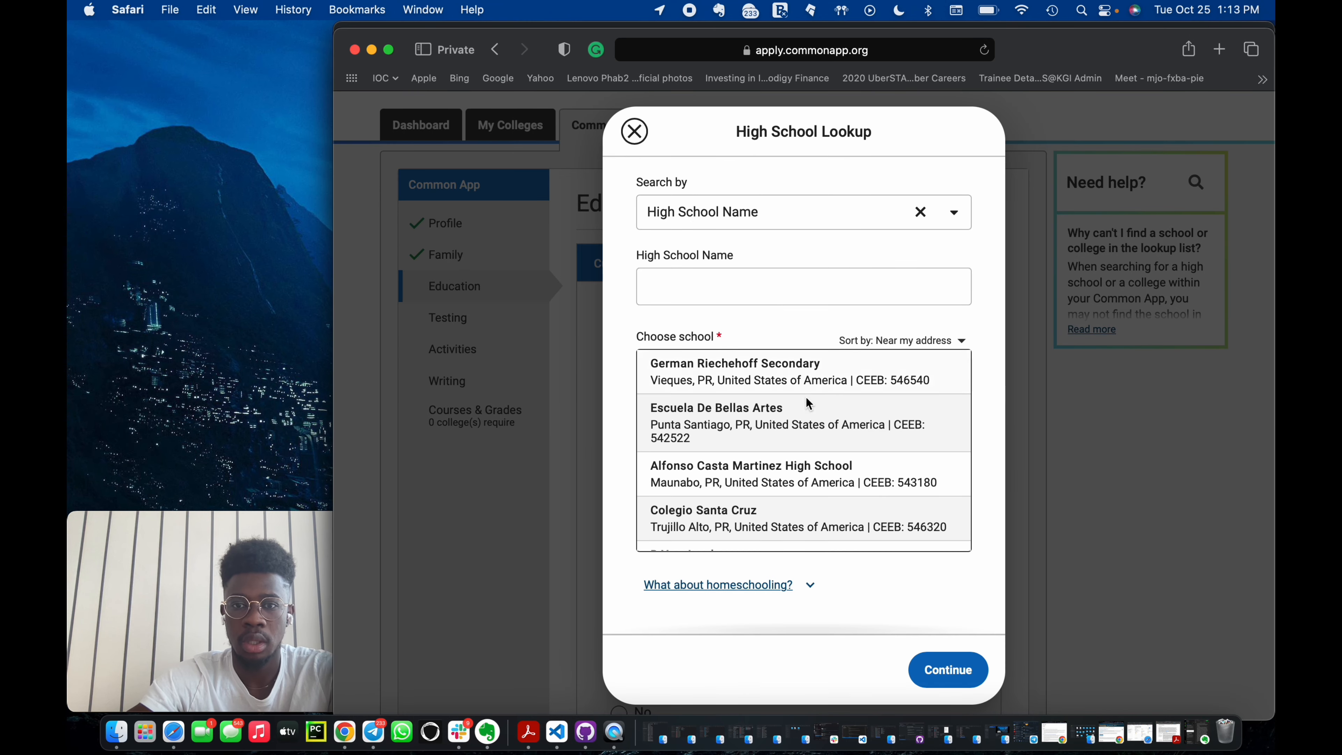
click(917, 213)
click(867, 213)
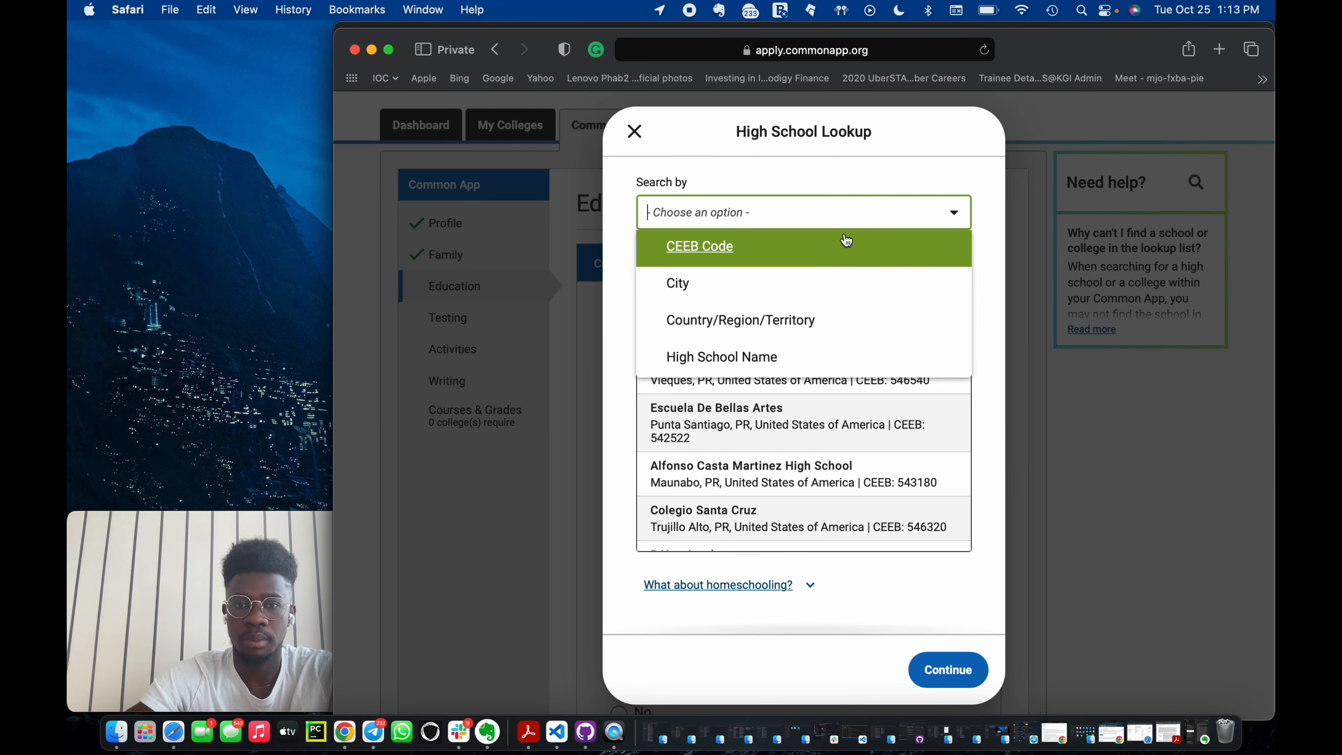
click(747, 319)
click(737, 288)
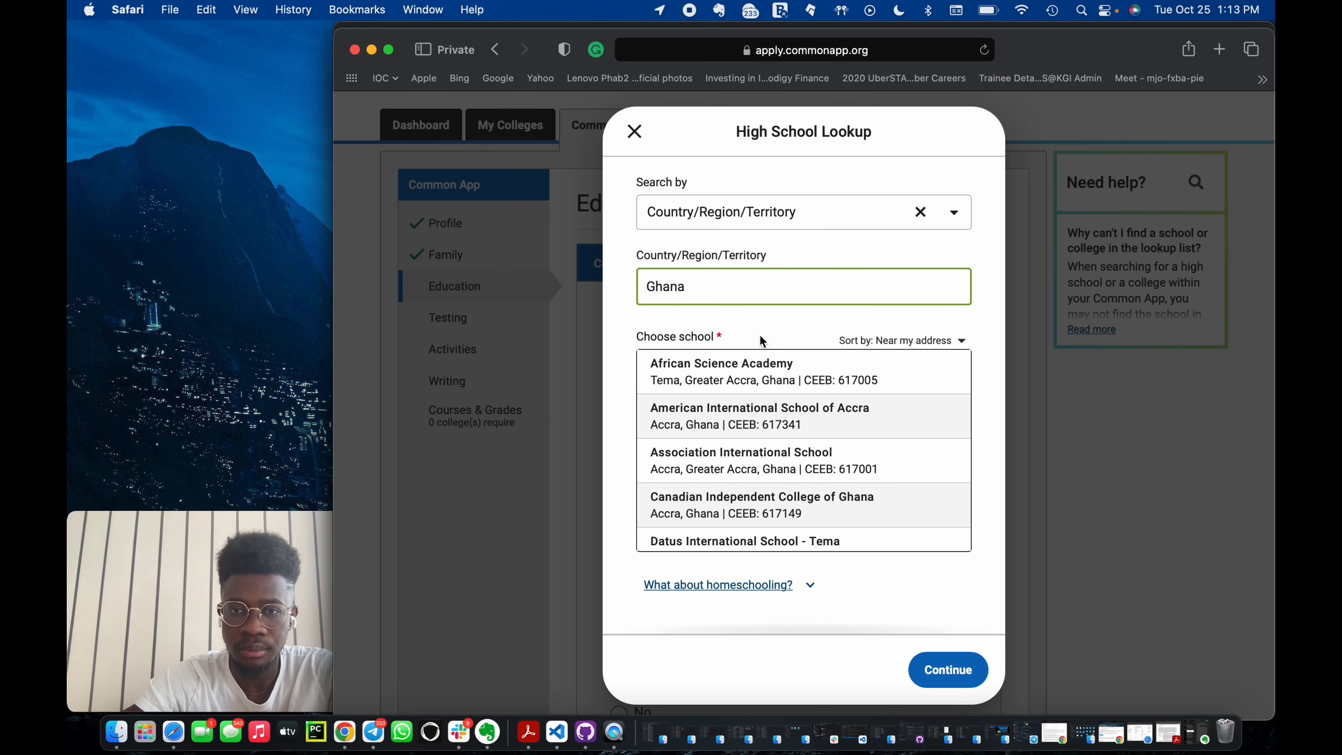
Scroll through the Ghana schools, choose I don't see my high school in this list, and continue.
scroll(765, 370, down, 4)
scroll(773, 406, down, 10)
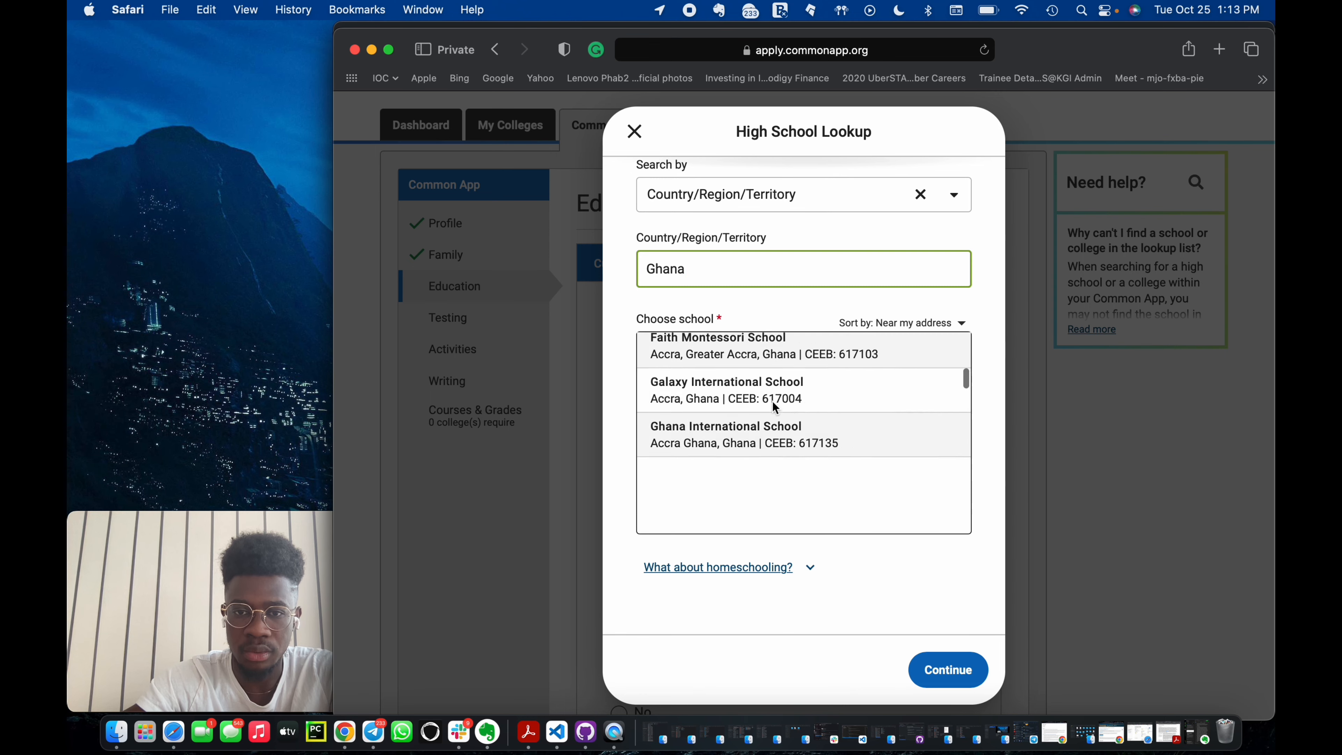
scroll(772, 406, down, 8)
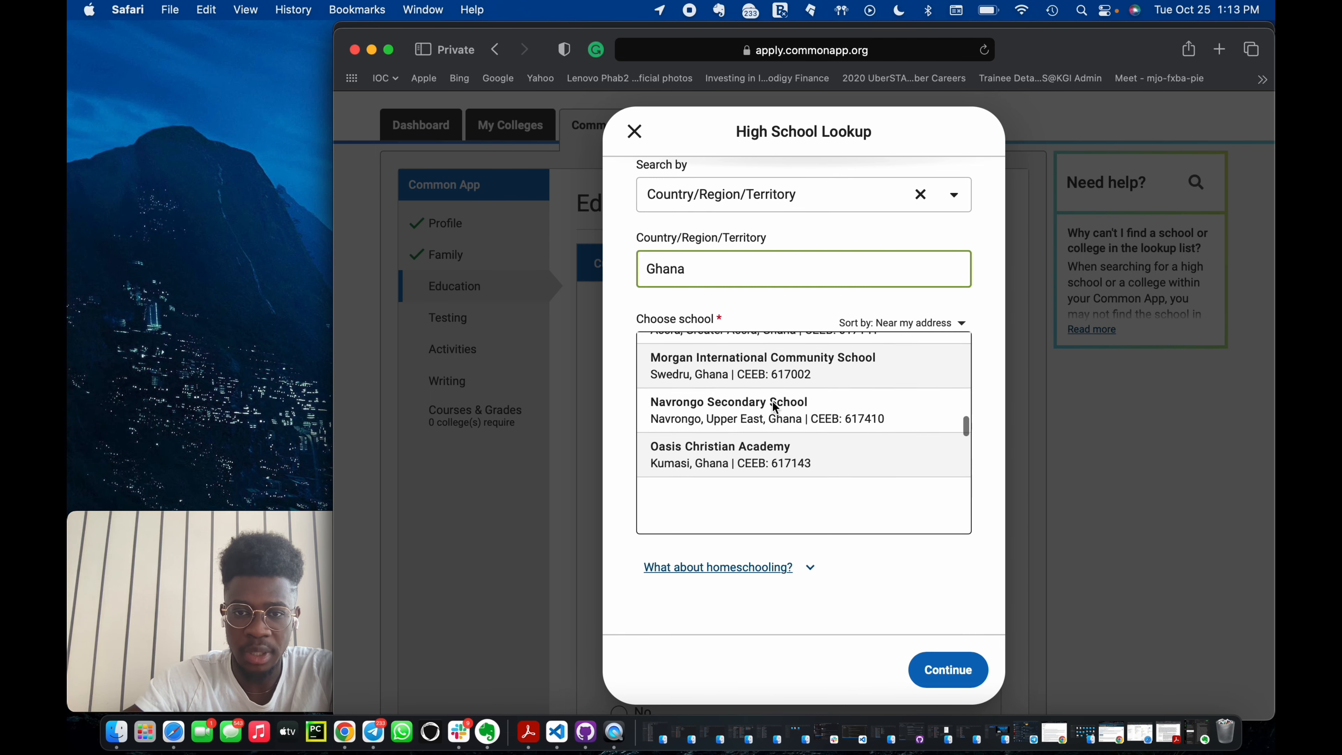
scroll(772, 400, down, 5)
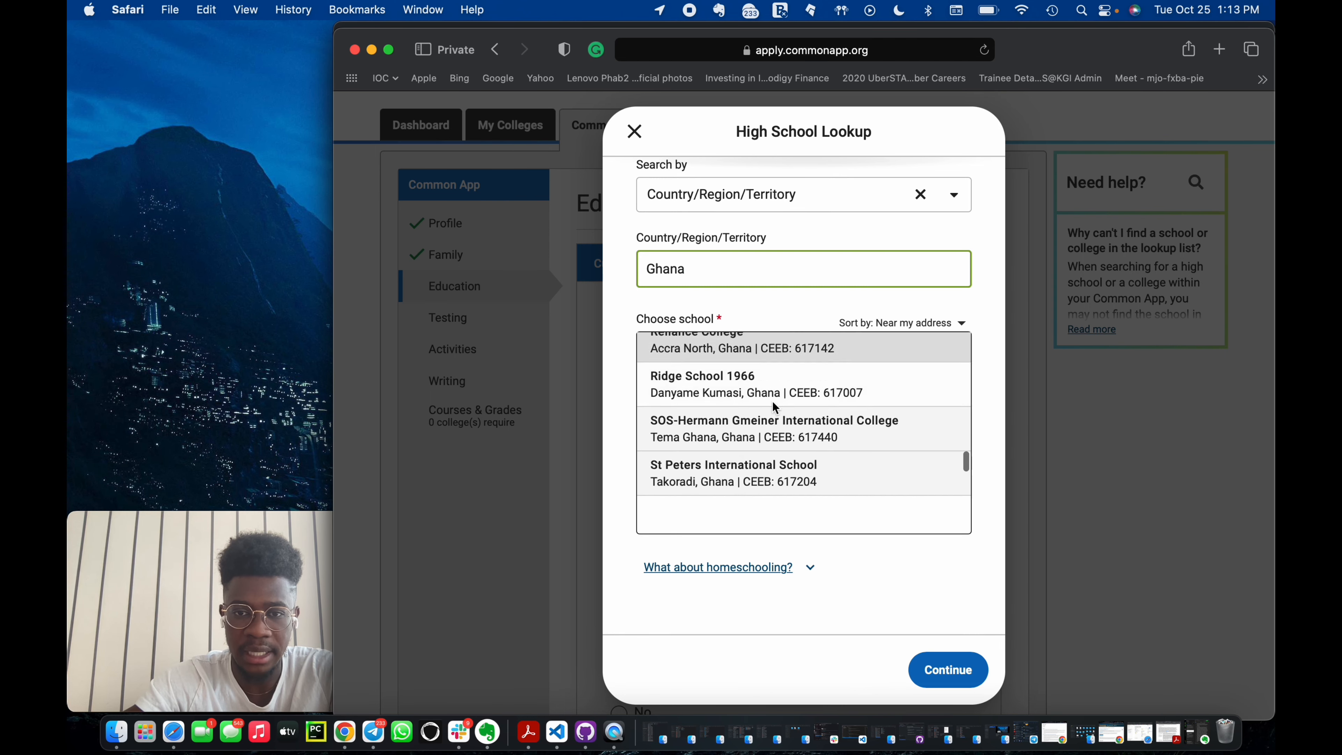
scroll(772, 402, down, 6)
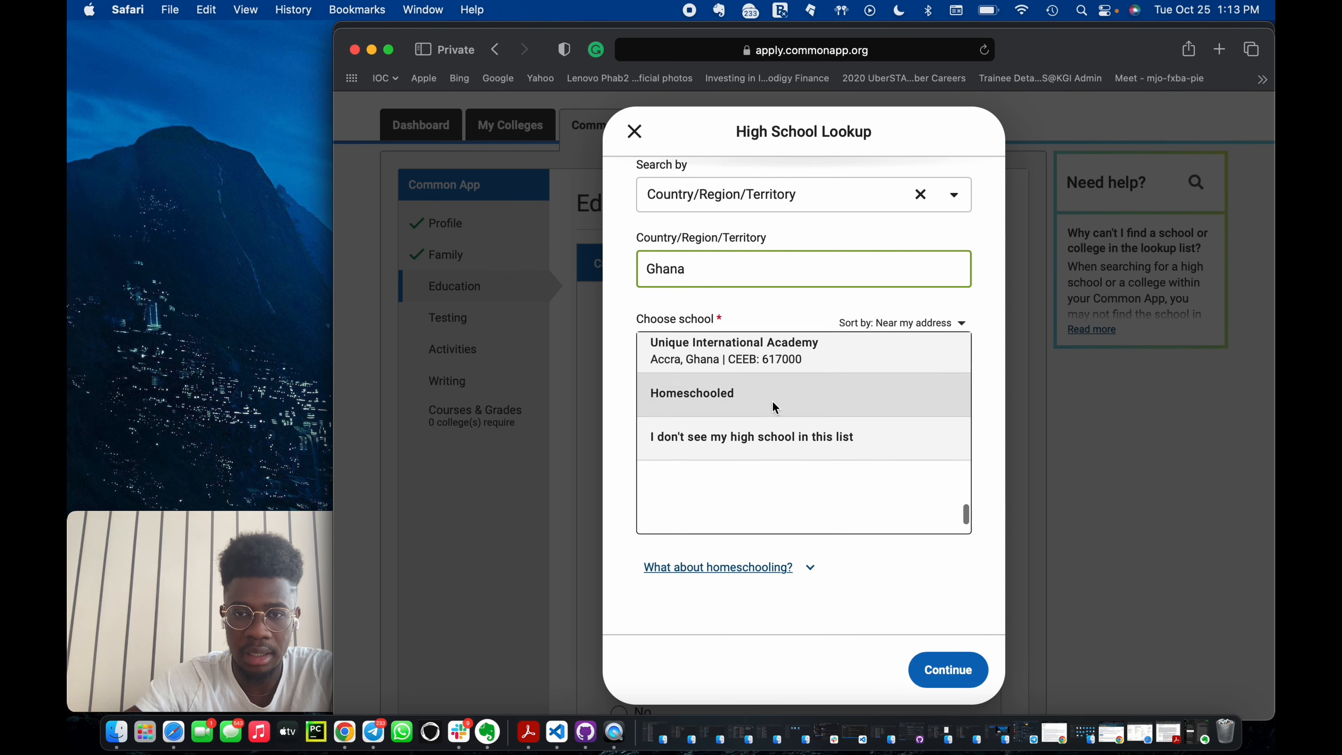
scroll(772, 406, up, 3)
scroll(772, 406, down, 3)
scroll(772, 401, down, 2)
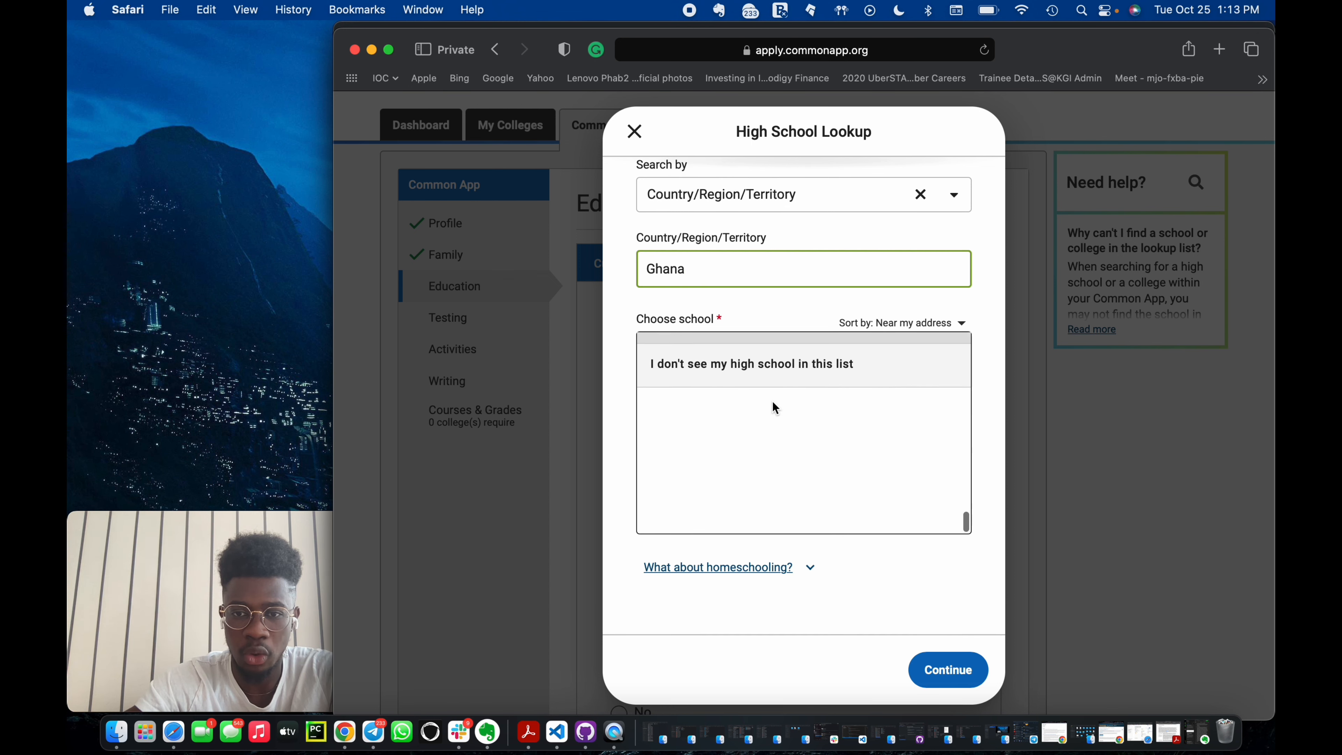
click(786, 368)
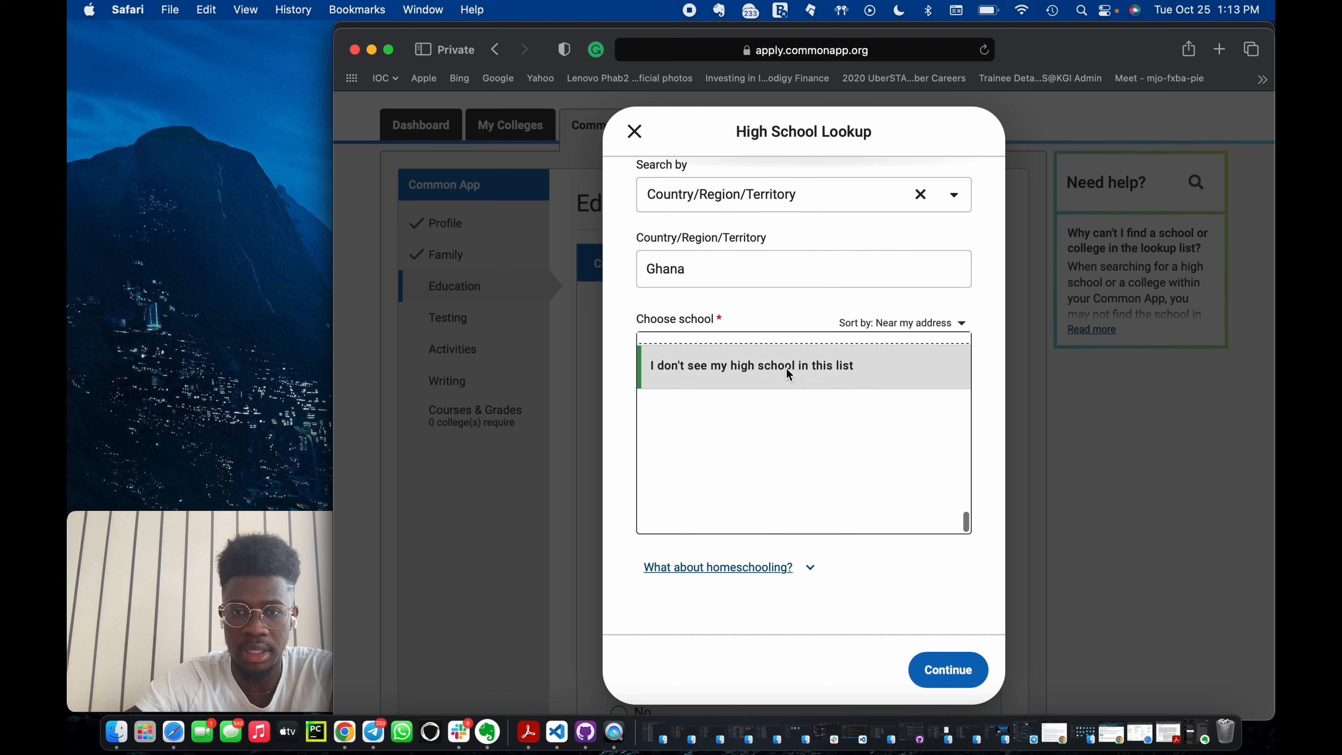
click(946, 669)
Enter St. James Seminary/Senior High as the high school name.
scroll(771, 284, up, 1)
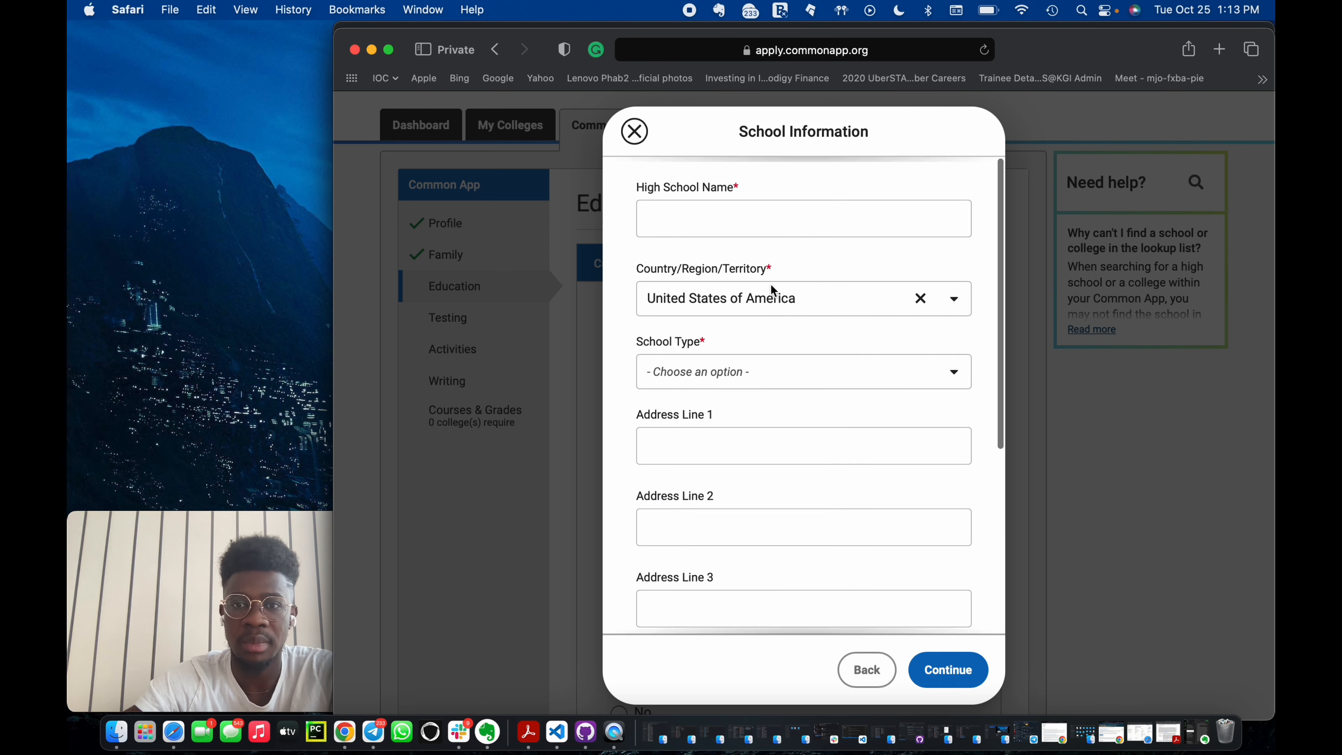
click(731, 216)
text(St)
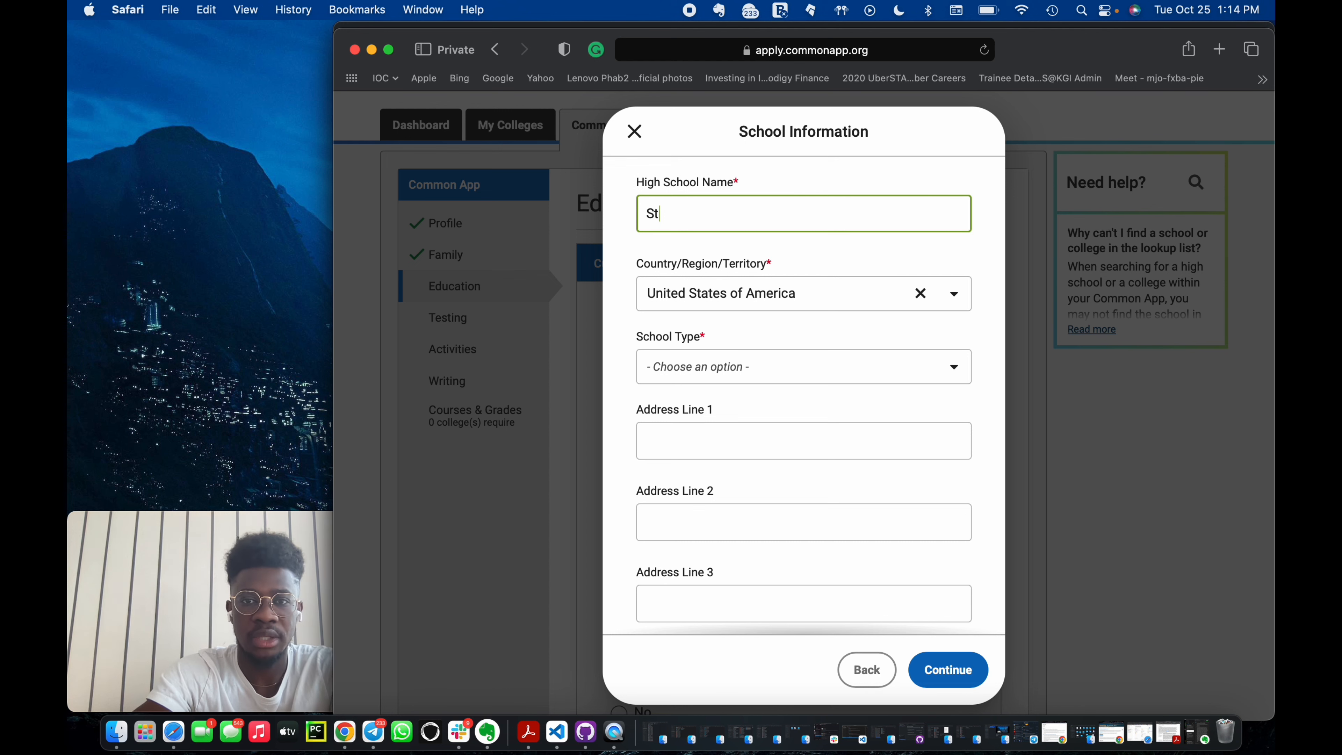
text(. James Seminary)
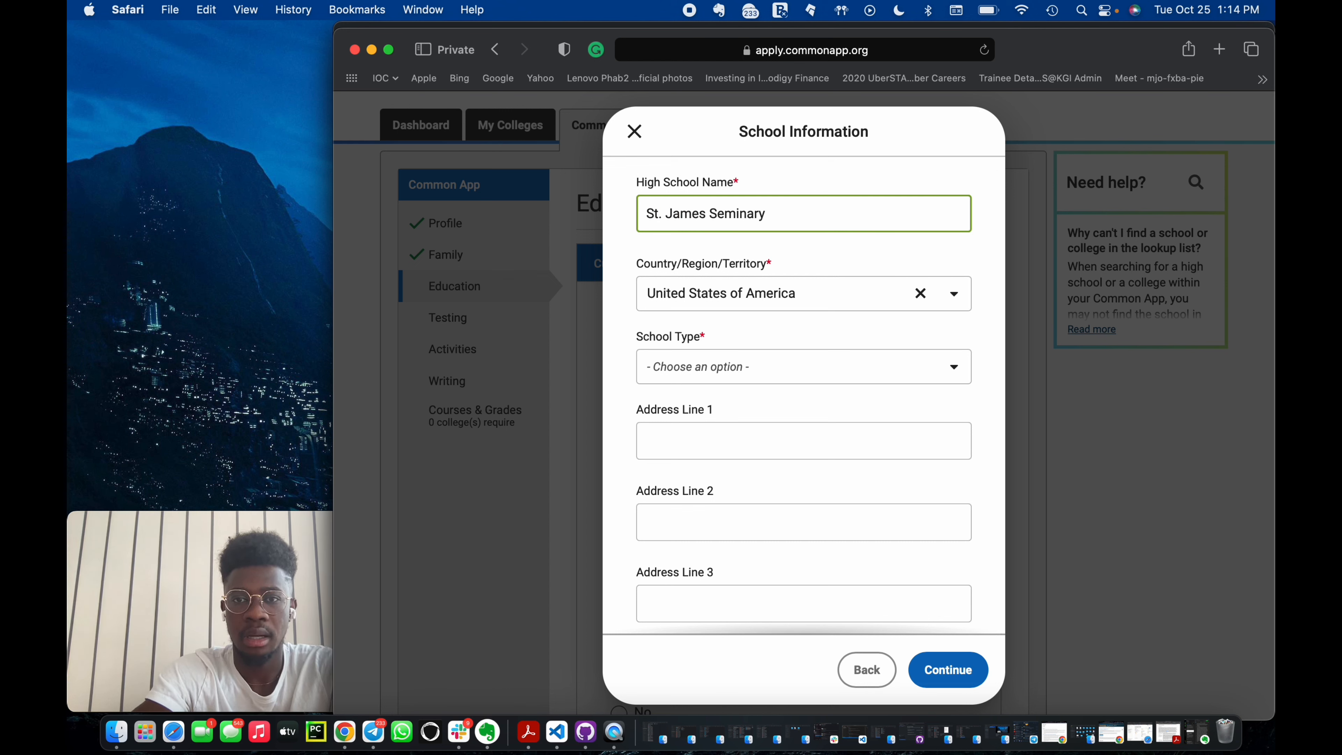
text(/Sen)
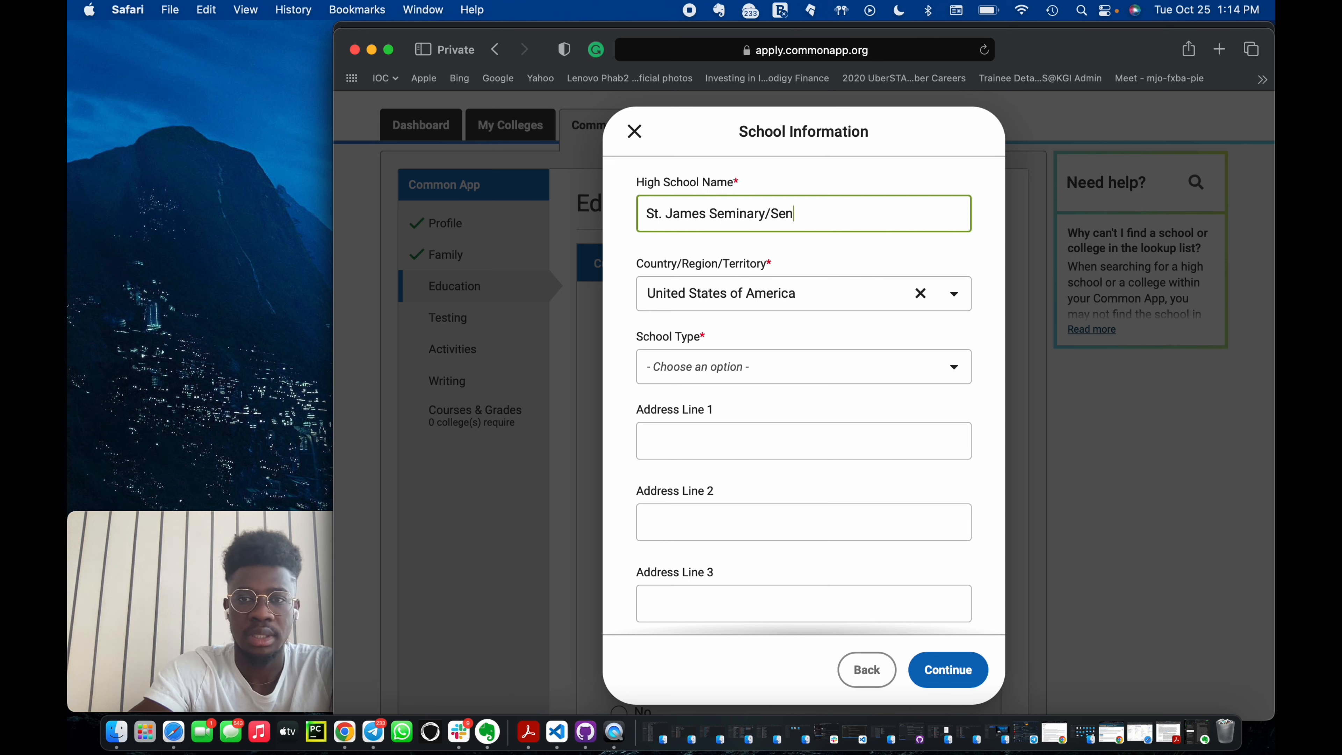
text(ior High)
key(BackSpace)
key(BackSpace)
key(BackSpace)
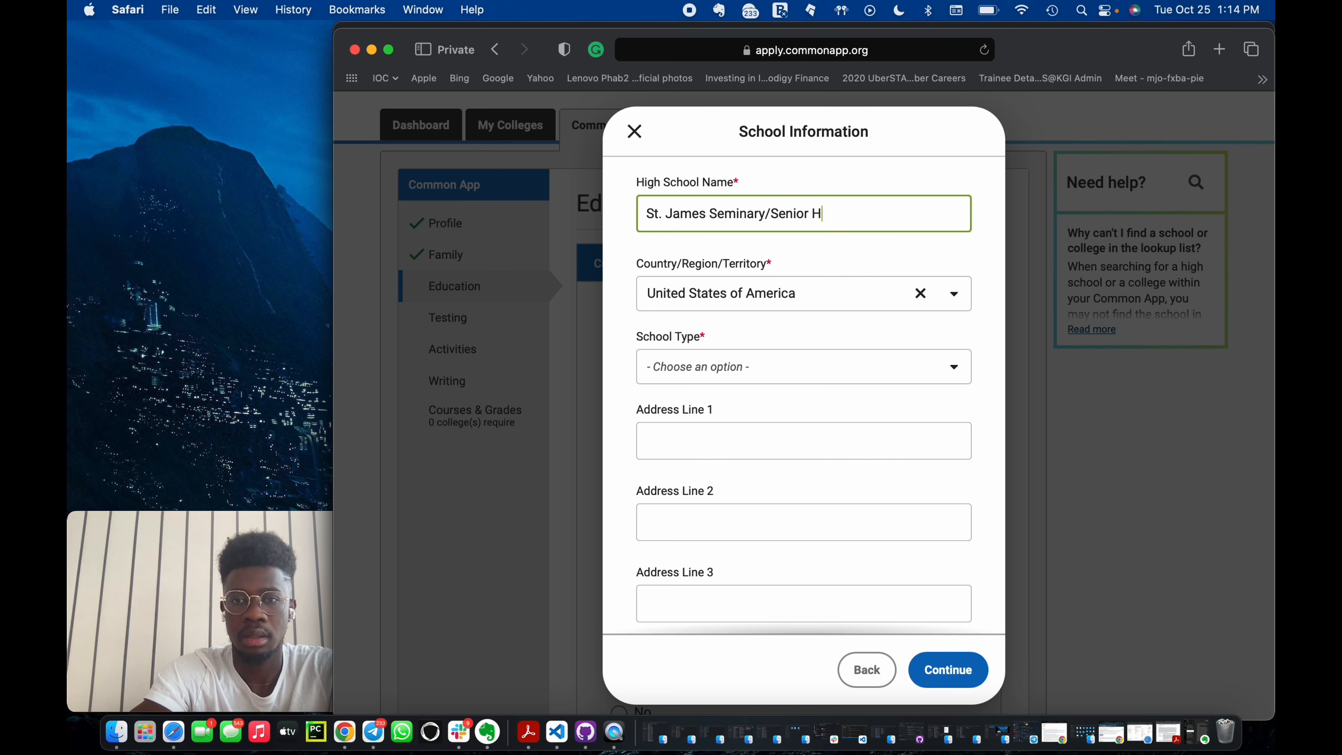
text(igh)
Set the school type to Public.
click(693, 367)
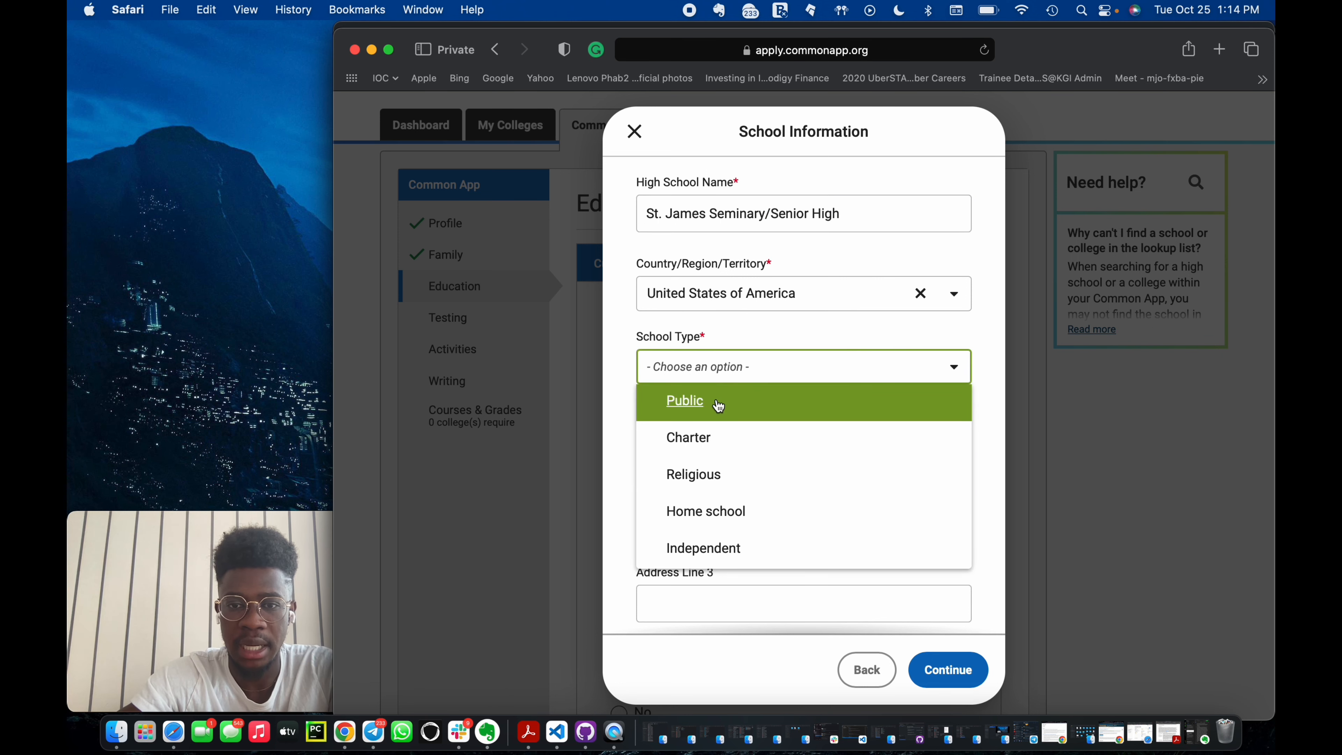
click(748, 404)
scroll(749, 413, down, 2)
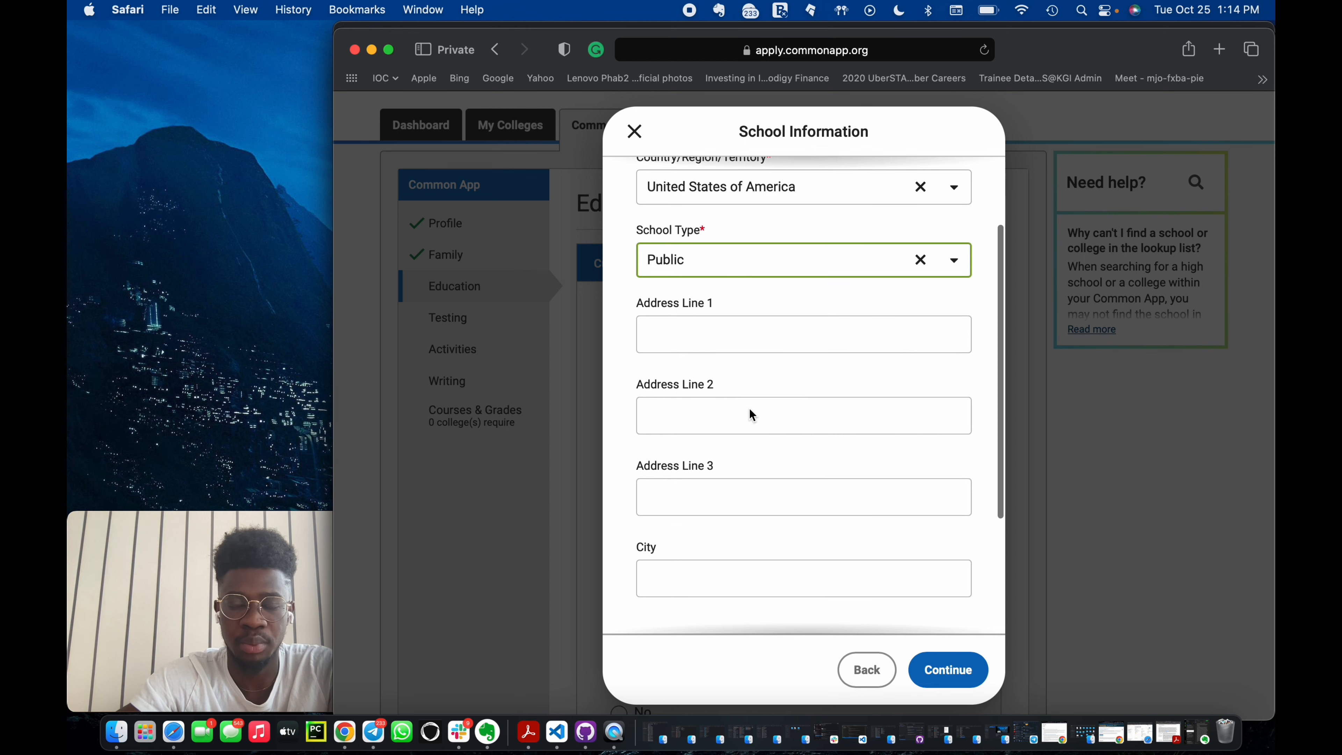
scroll(736, 340, up, 2)
scroll(736, 341, down, 2)
scroll(737, 344, up, 2)
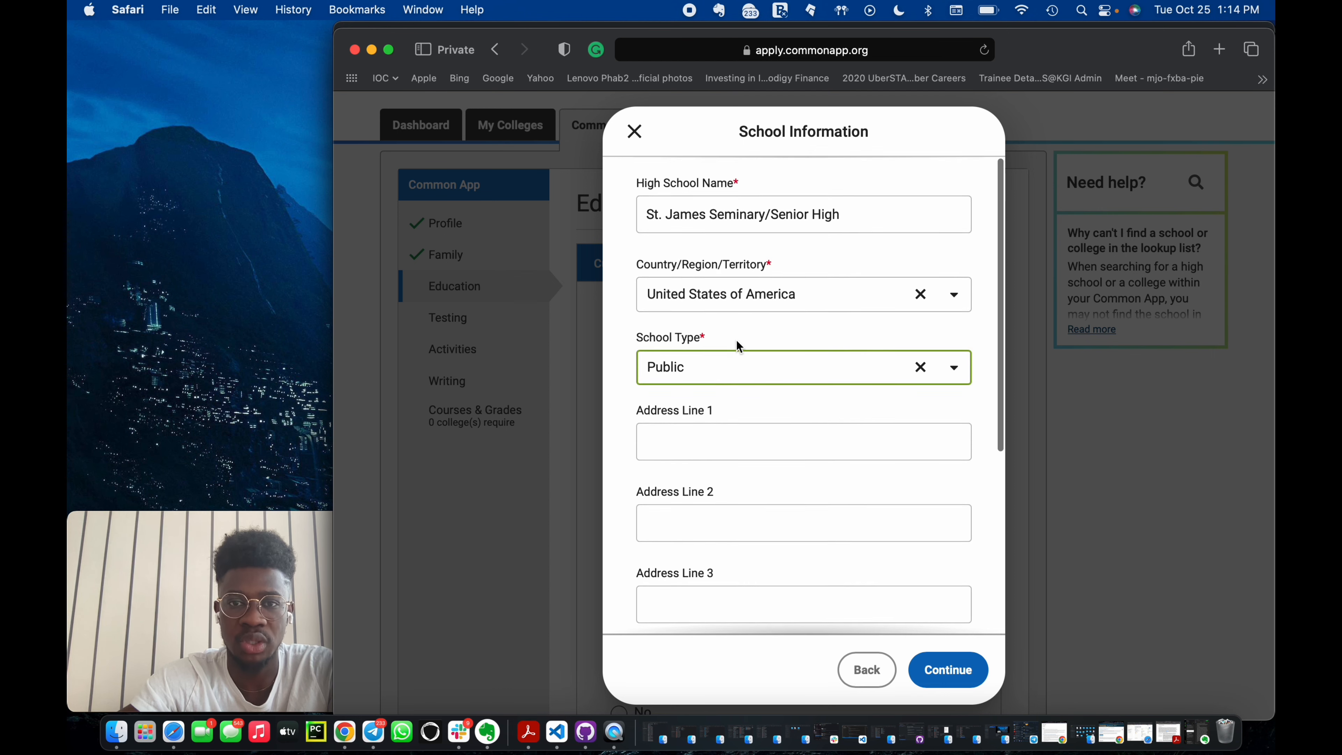
scroll(761, 470, down, 3)
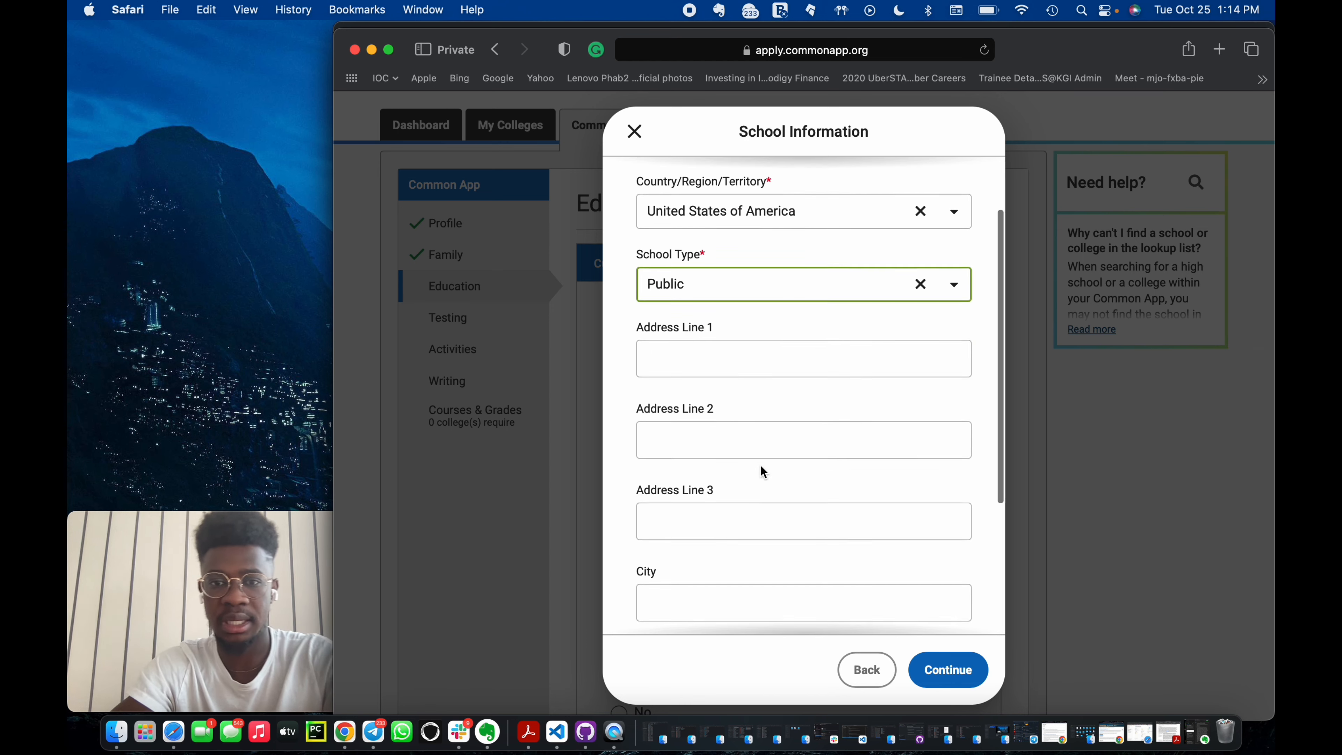
scroll(741, 394, down, 5)
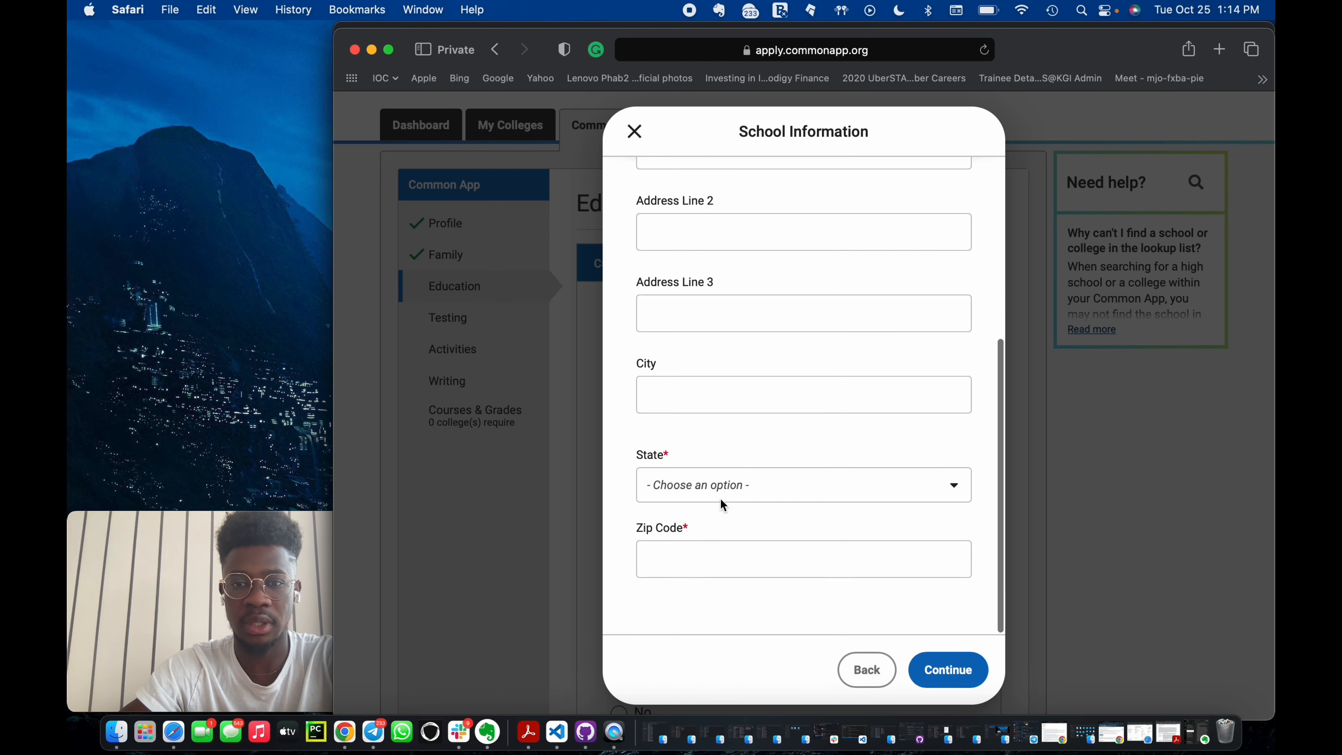
click(724, 484)
scroll(729, 610, down, 2)
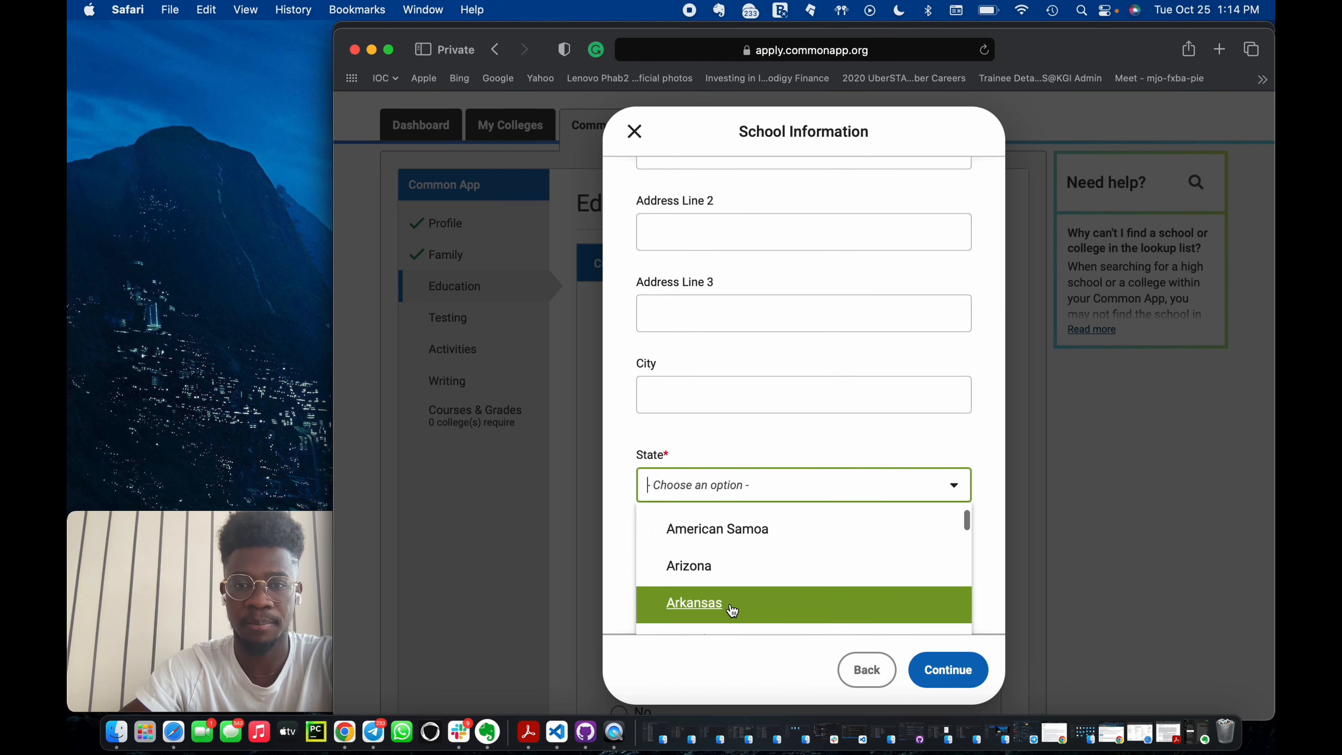
click(737, 450)
scroll(734, 465, down, 1)
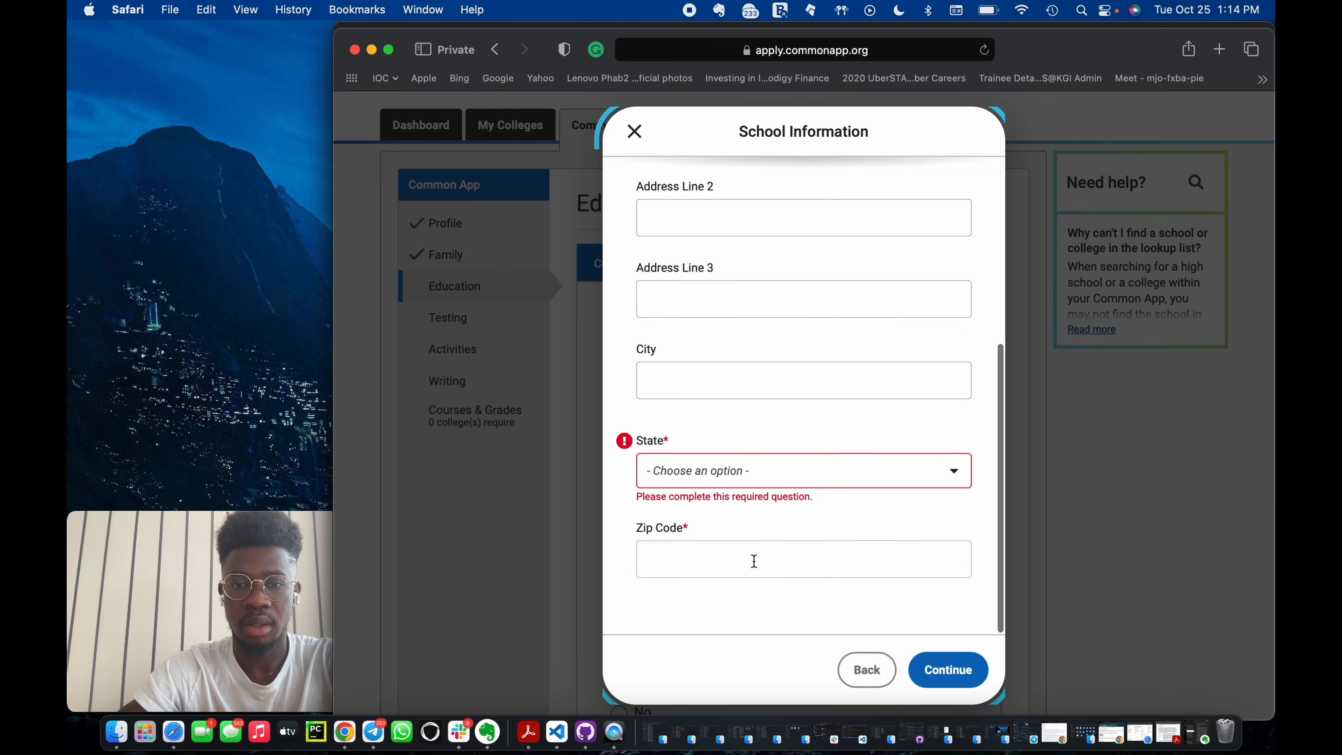
Change the school's Country/Region/Territory to Ghana.
scroll(751, 558, up, 8)
click(920, 294)
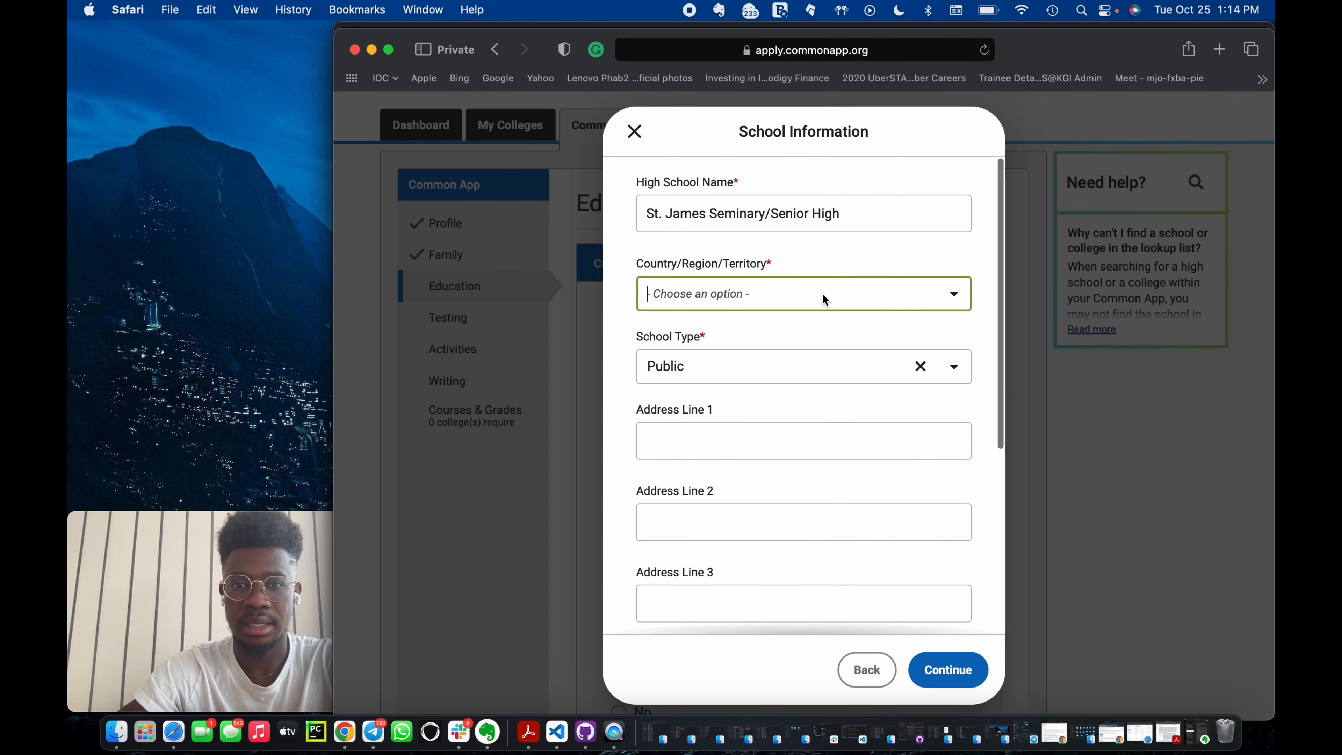
click(804, 293)
text(gh)
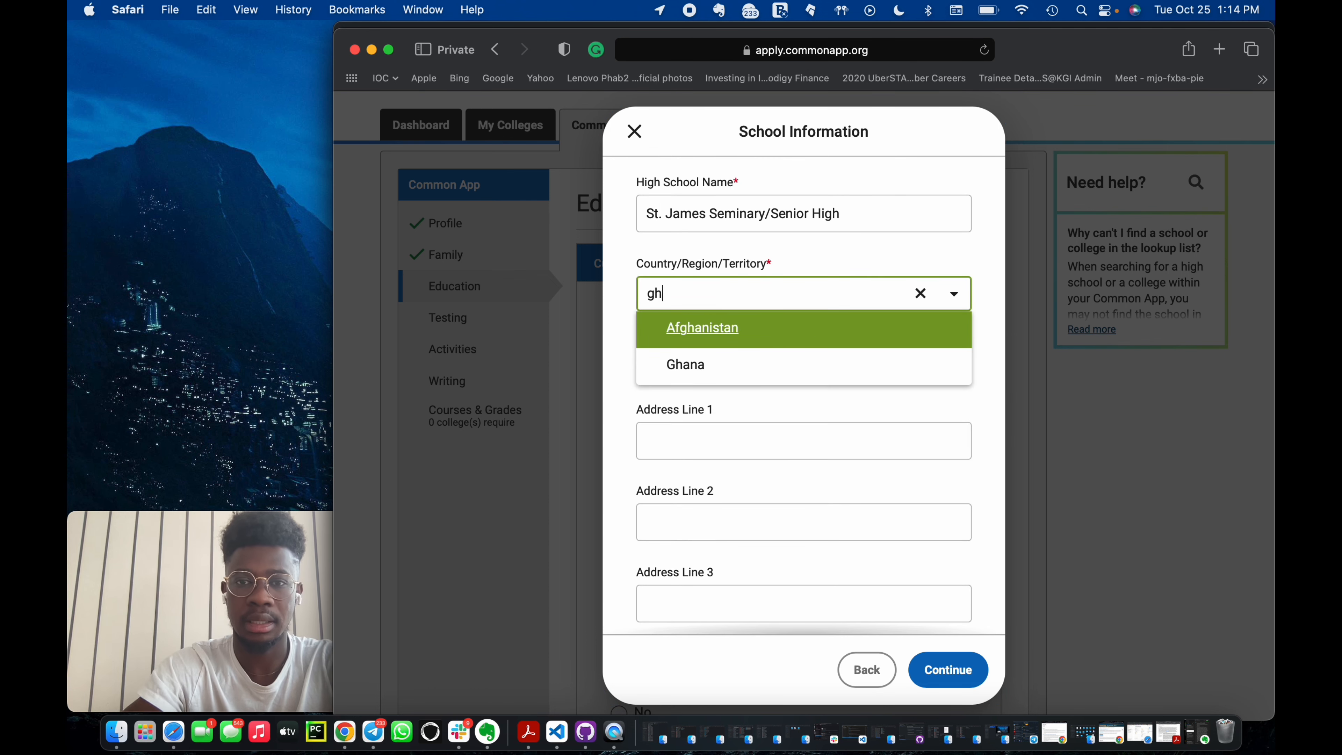
click(743, 362)
Enter Brong-Ahafo as the state or province and save the school information.
scroll(740, 357, down, 5)
click(710, 474)
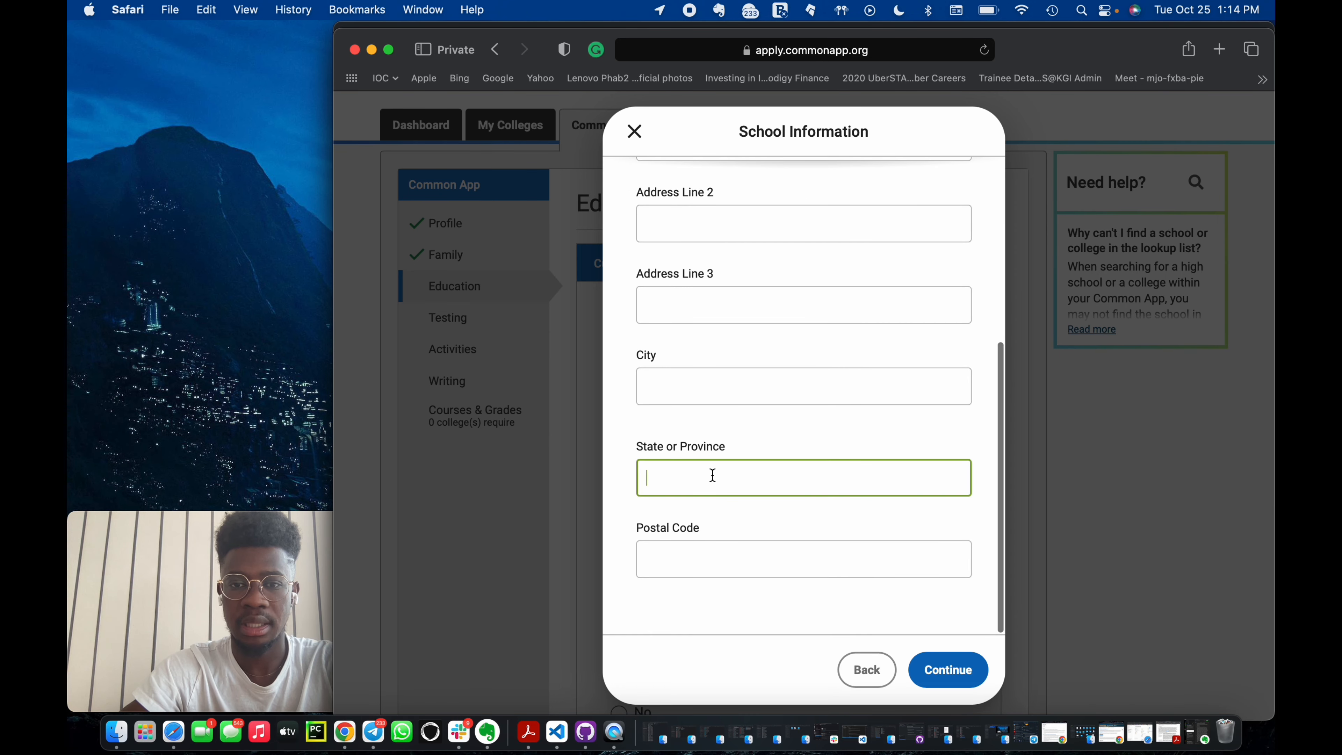
text(As)
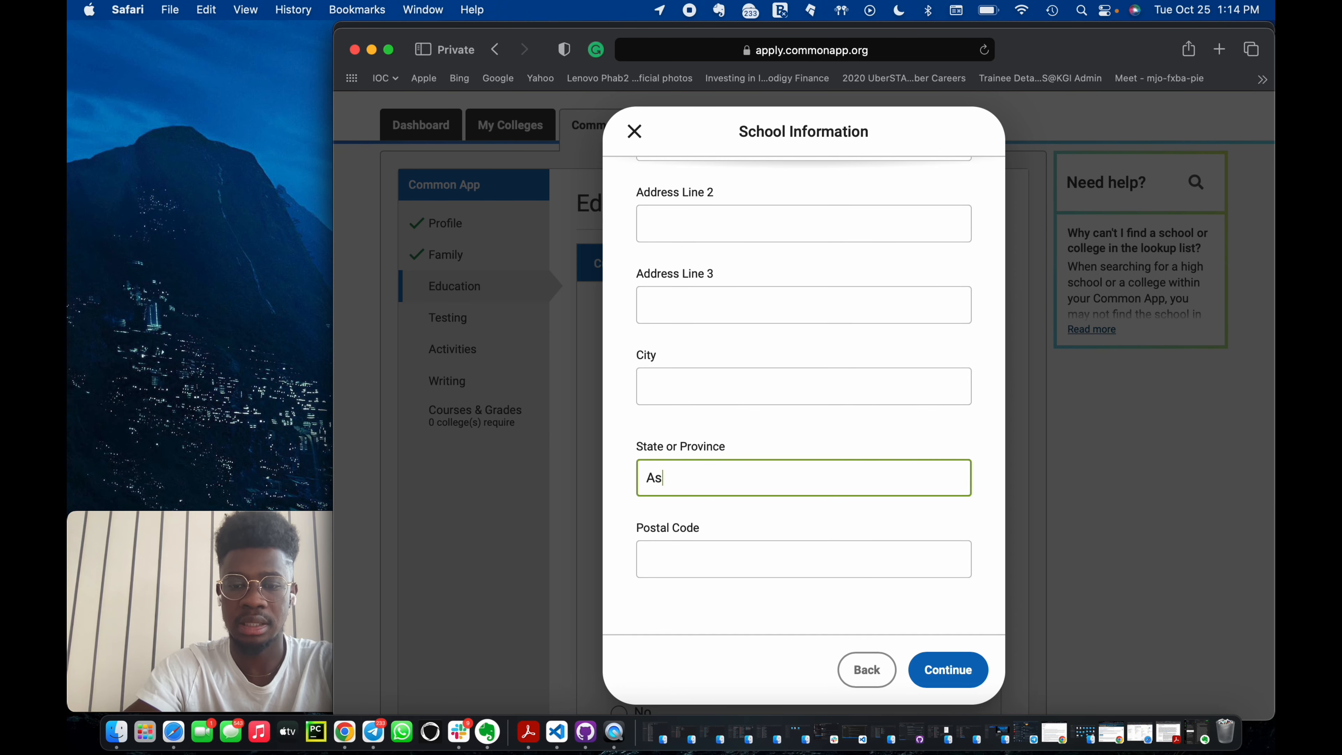
text(ha)
key(BackSpace)
key(BackSpace)
key(BackSpace)
key(BackSpace)
text(Bron)
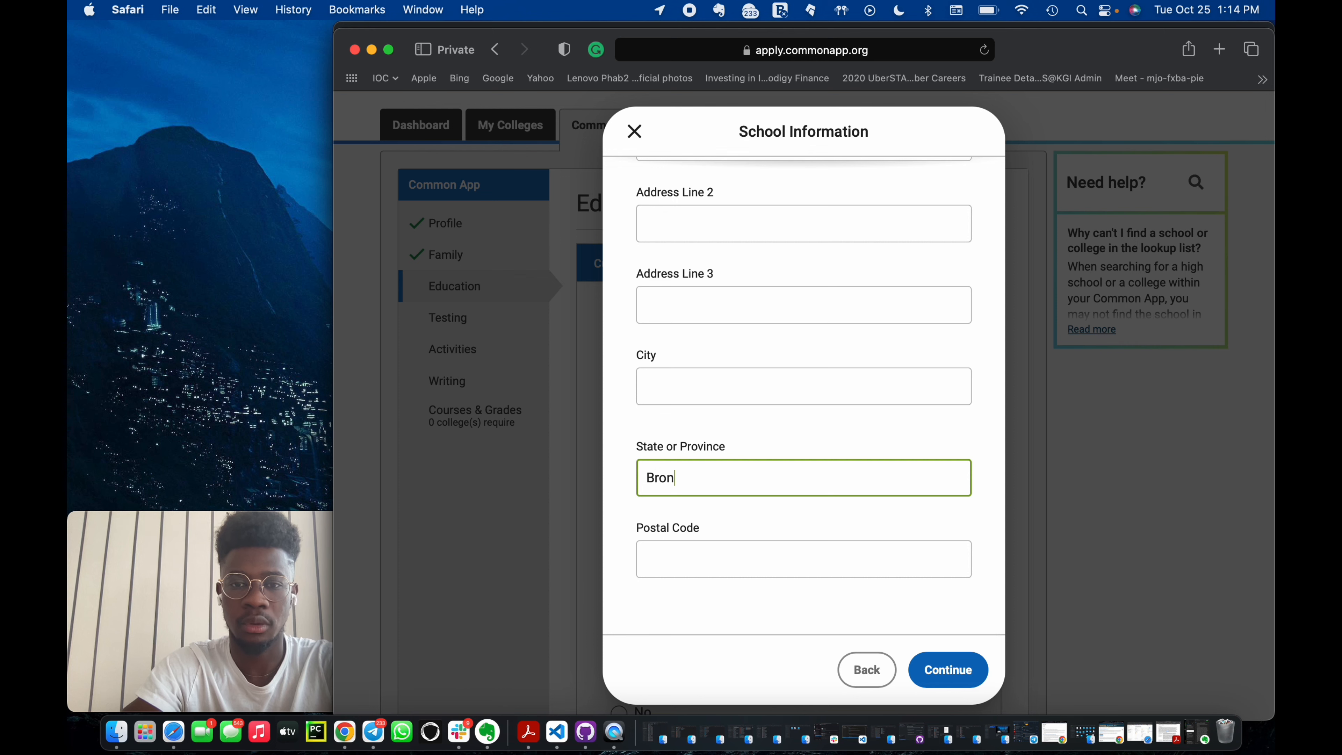
text(g-Ahafo)
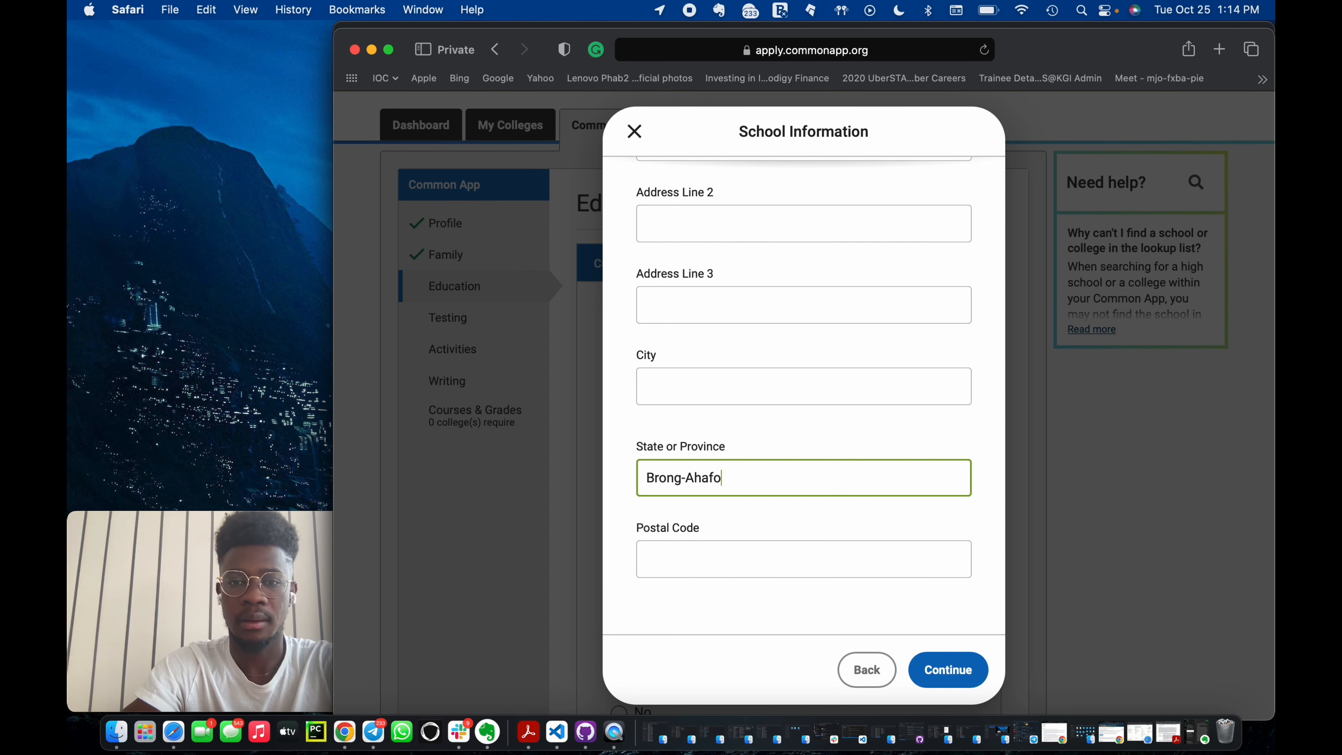
click(953, 668)
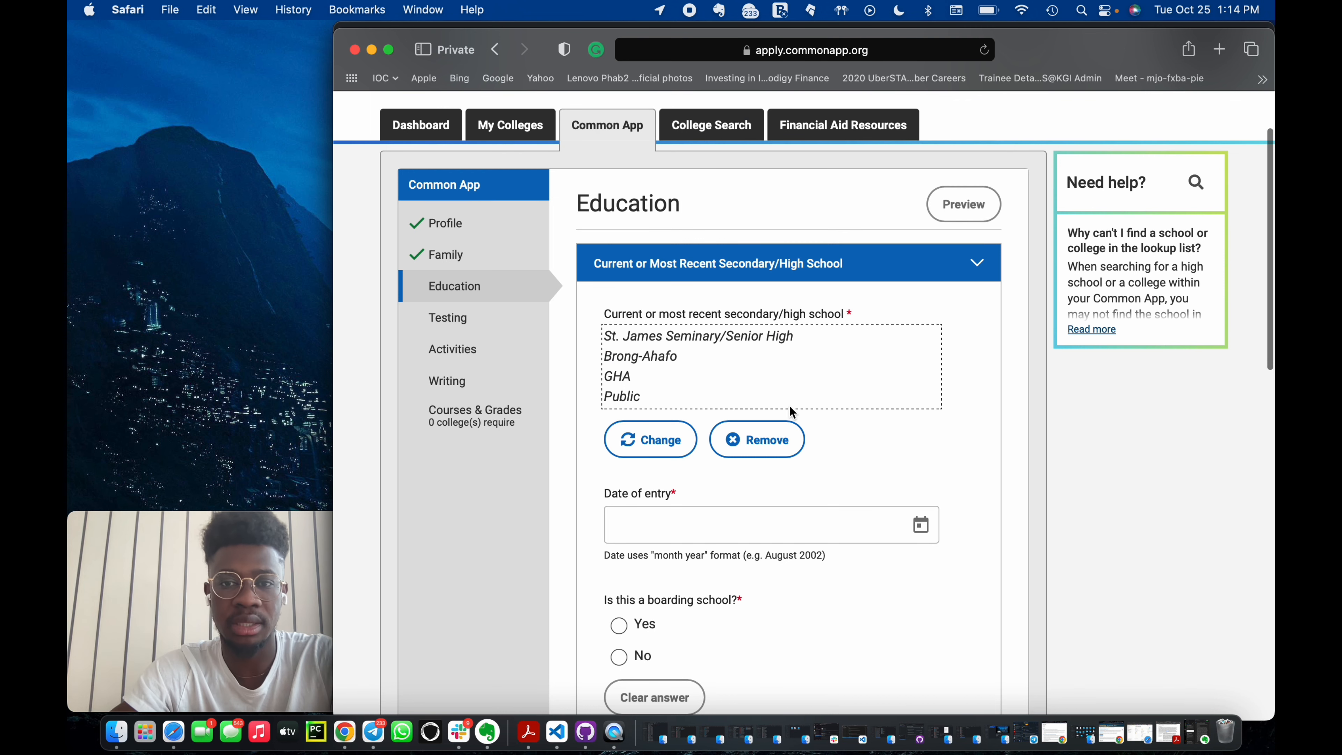
Set the date of entry to October 2015 and answer Yes to the boarding school question.
scroll(789, 406, down, 3)
scroll(790, 411, down, 1)
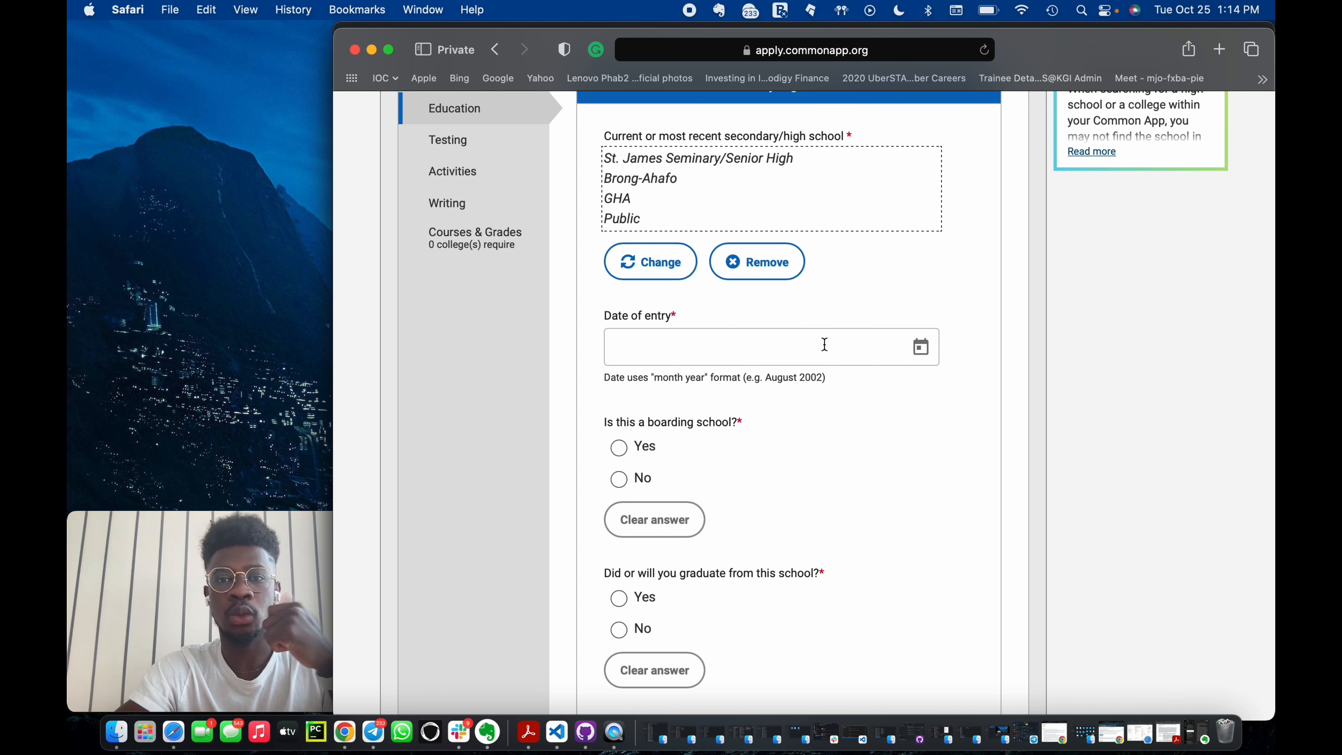
click(919, 349)
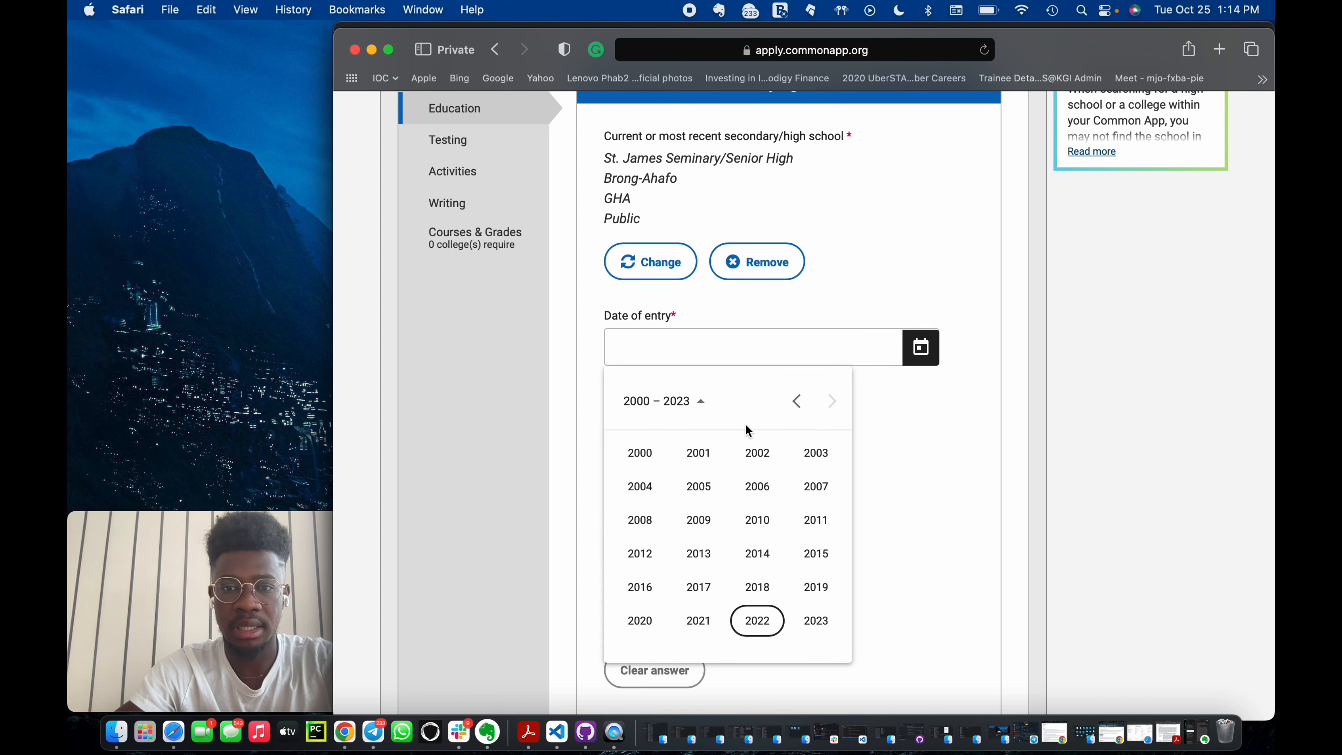
click(700, 406)
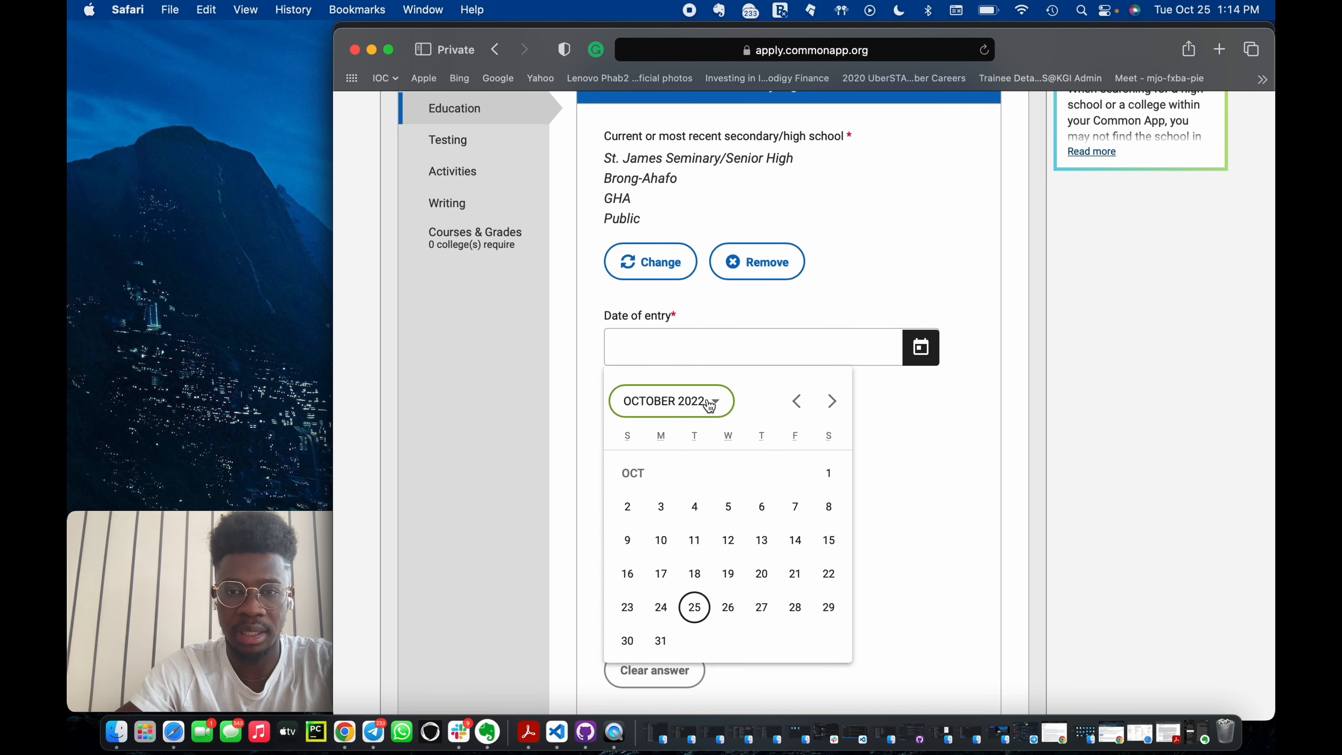
click(702, 404)
click(817, 552)
click(619, 444)
Answer Yes to living on campus and to graduating from this school.
scroll(620, 443, down, 3)
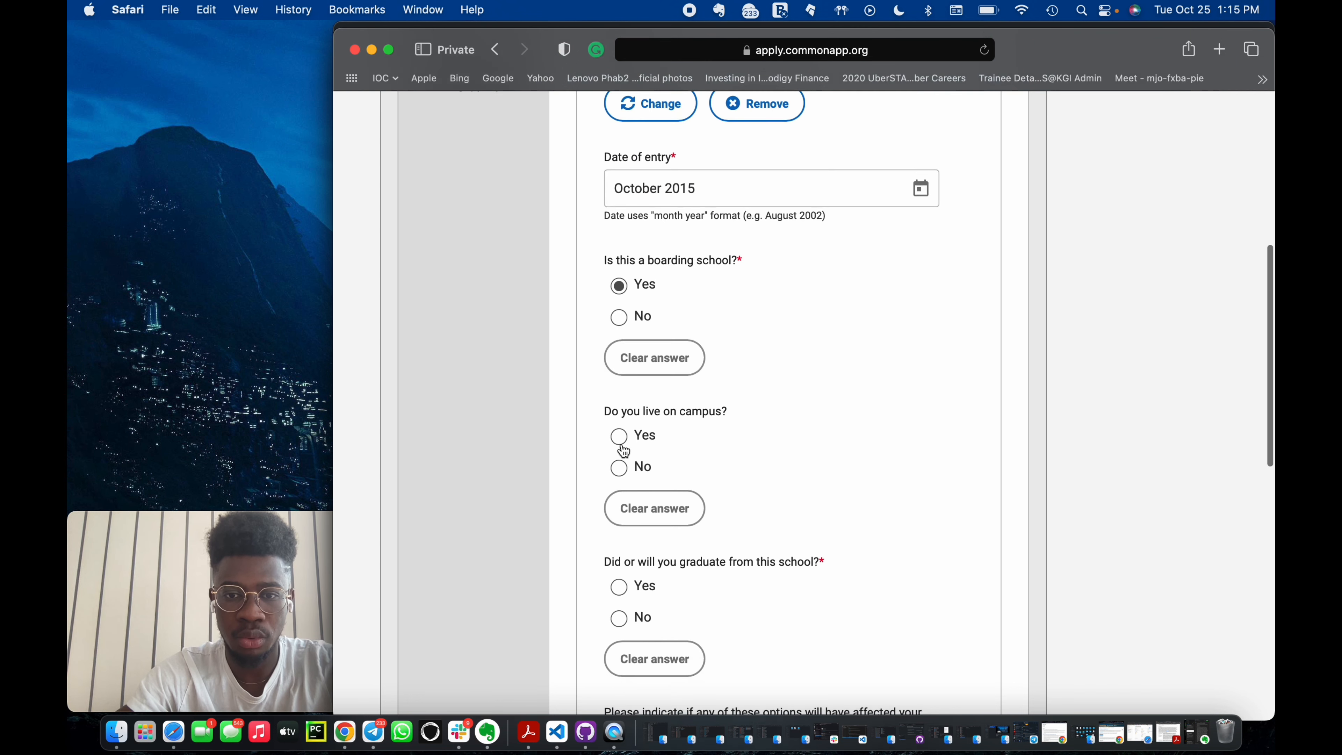
click(619, 436)
scroll(619, 443, down, 4)
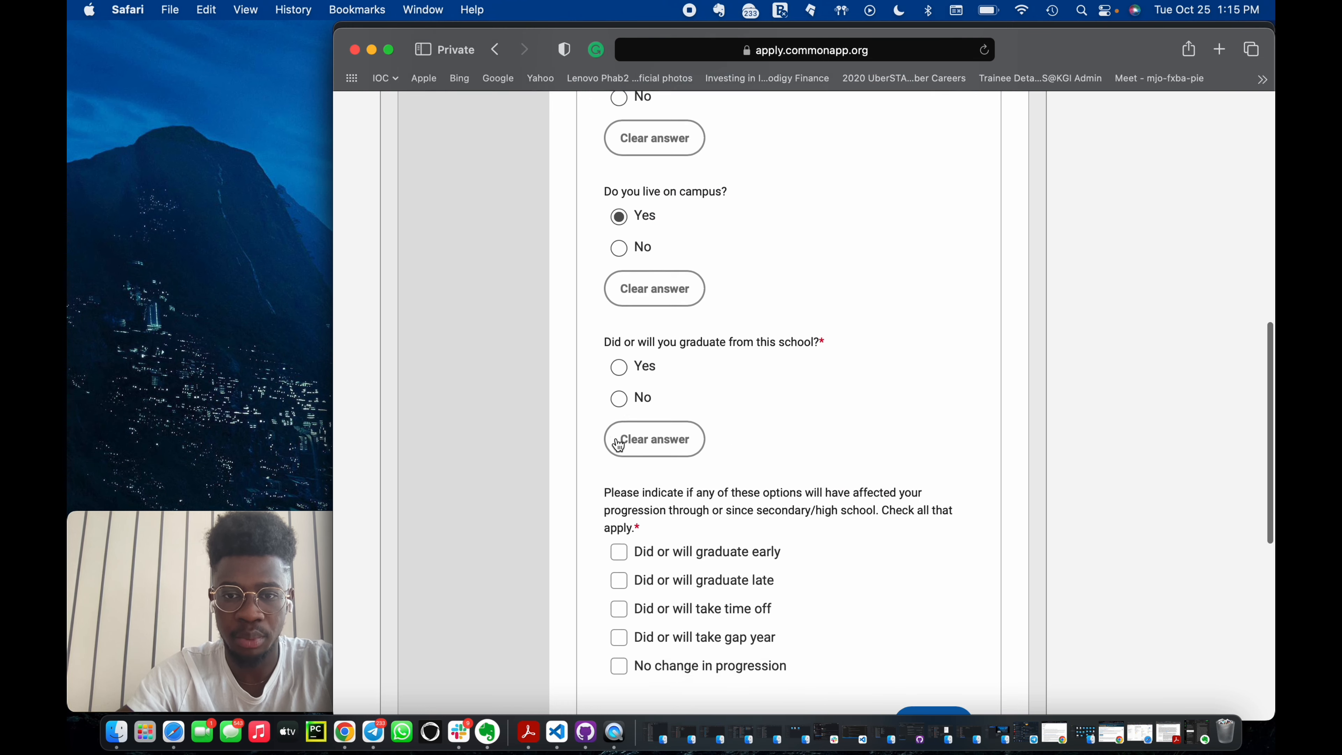
click(619, 366)
Set the graduation date to May 2022.
scroll(665, 495, down, 3)
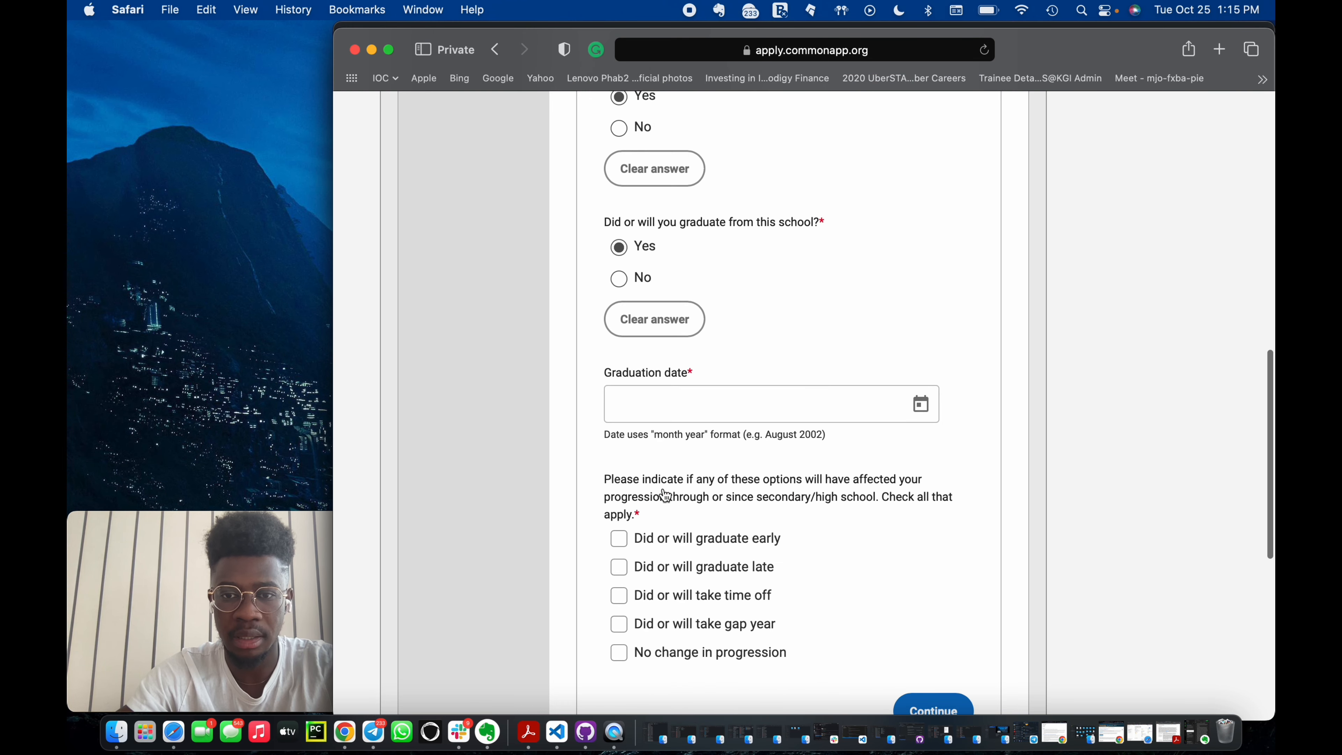
click(920, 404)
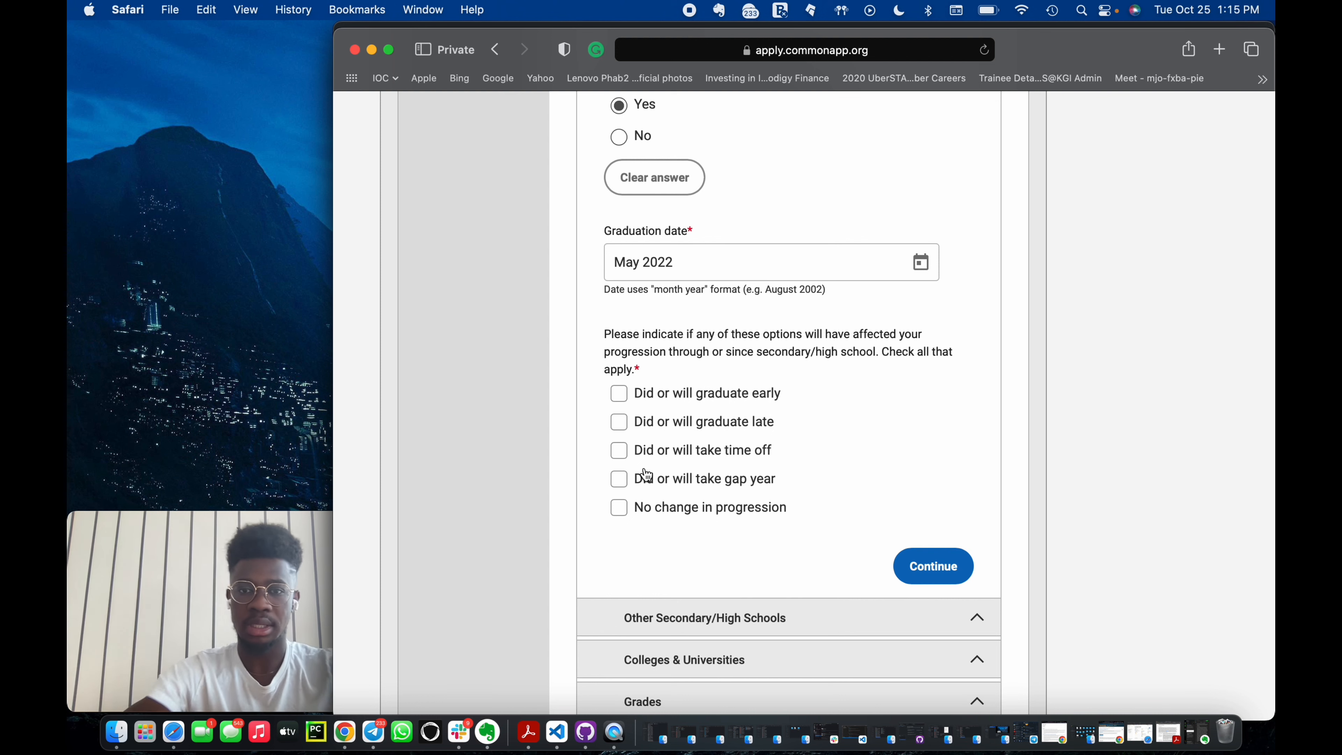
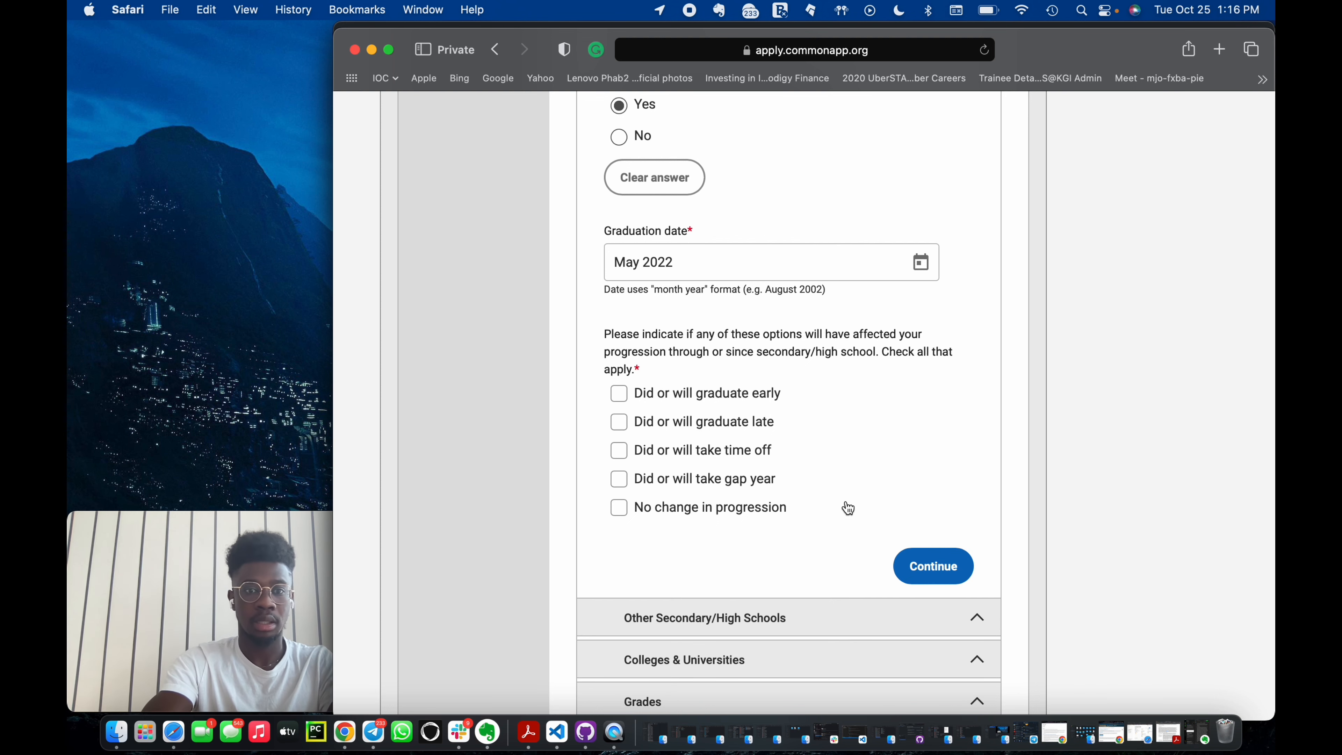
Check 'Did or will take gap year' as the change in secondary school progression.
click(619, 479)
scroll(866, 529, down, 4)
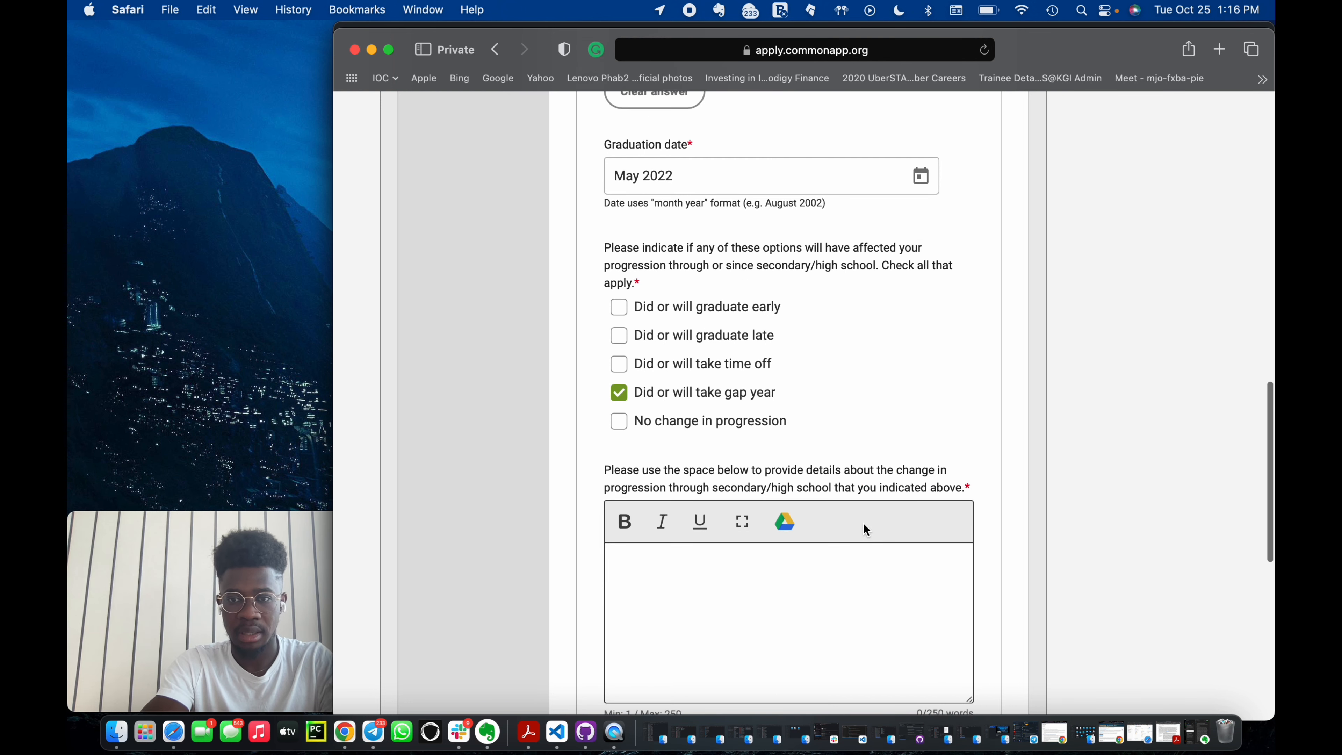
scroll(783, 546, down, 1)
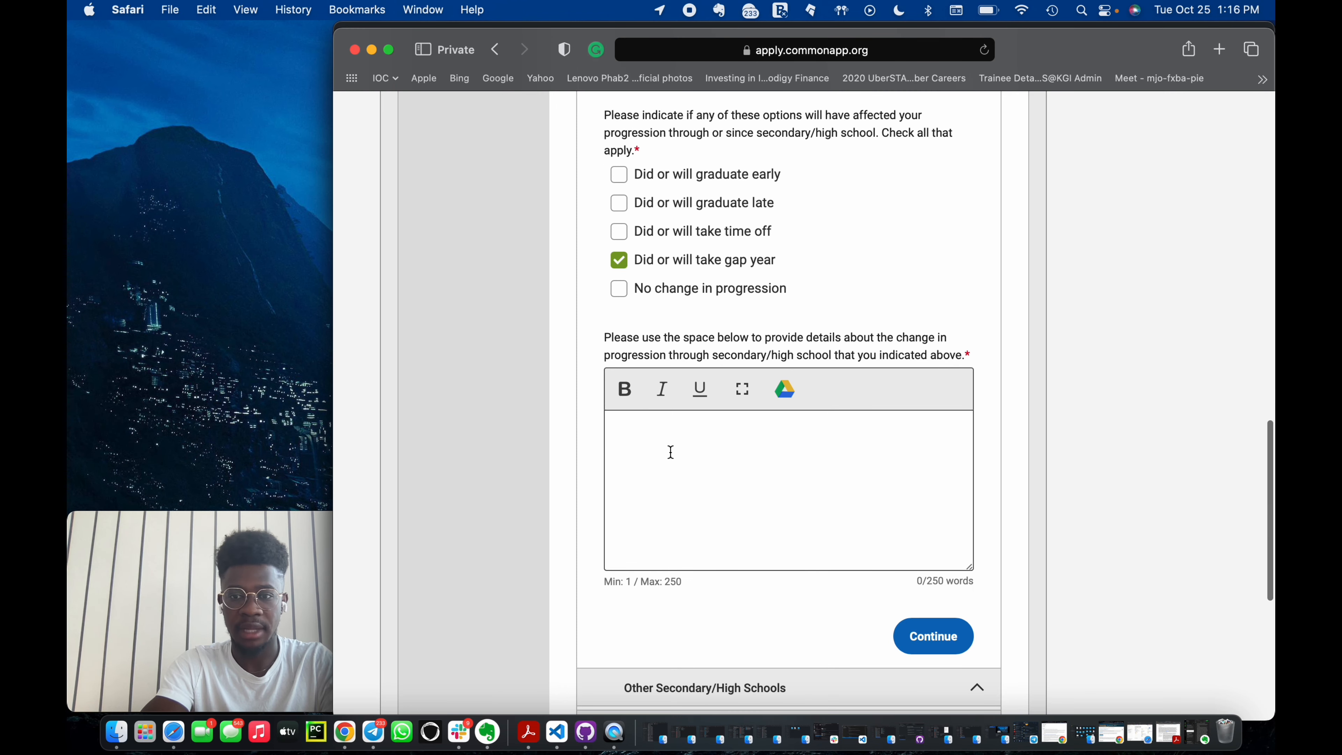
Explain the progression change as 'wanted to do more social projects.' and continue to the next section.
click(628, 437)
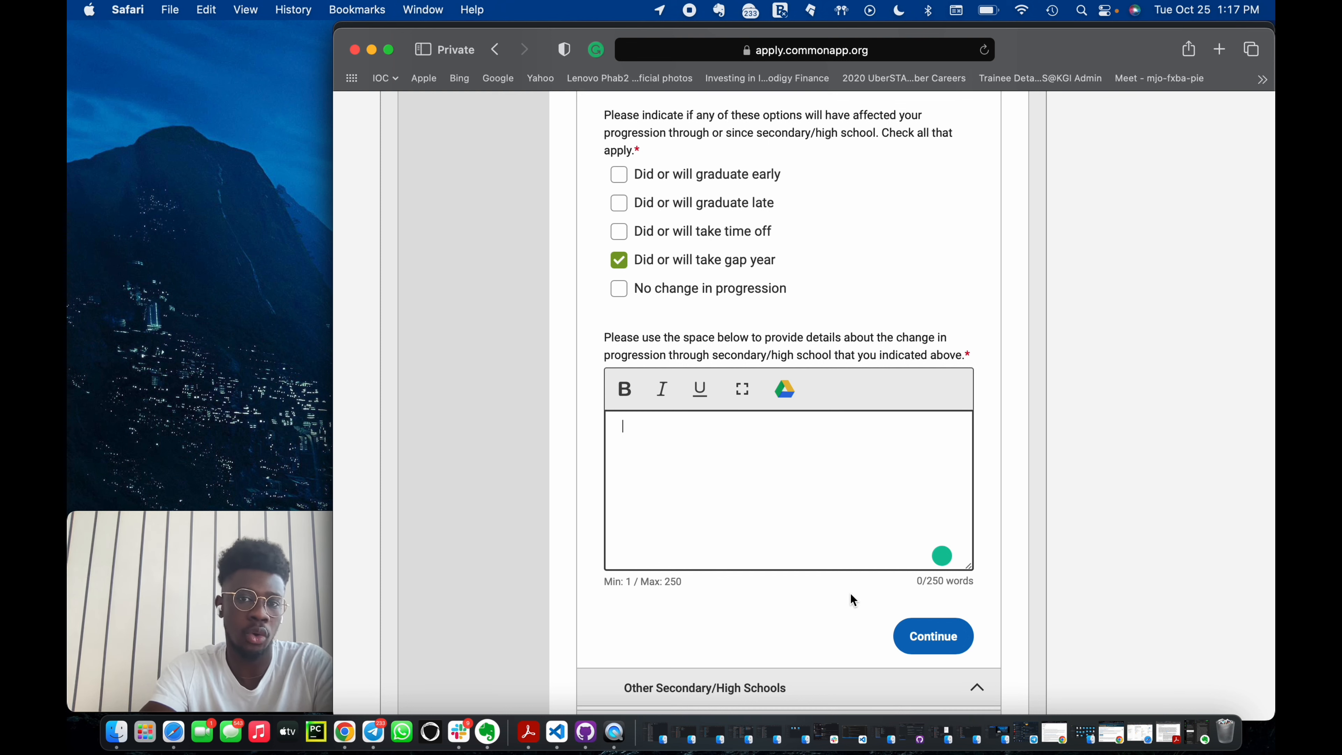
click(940, 634)
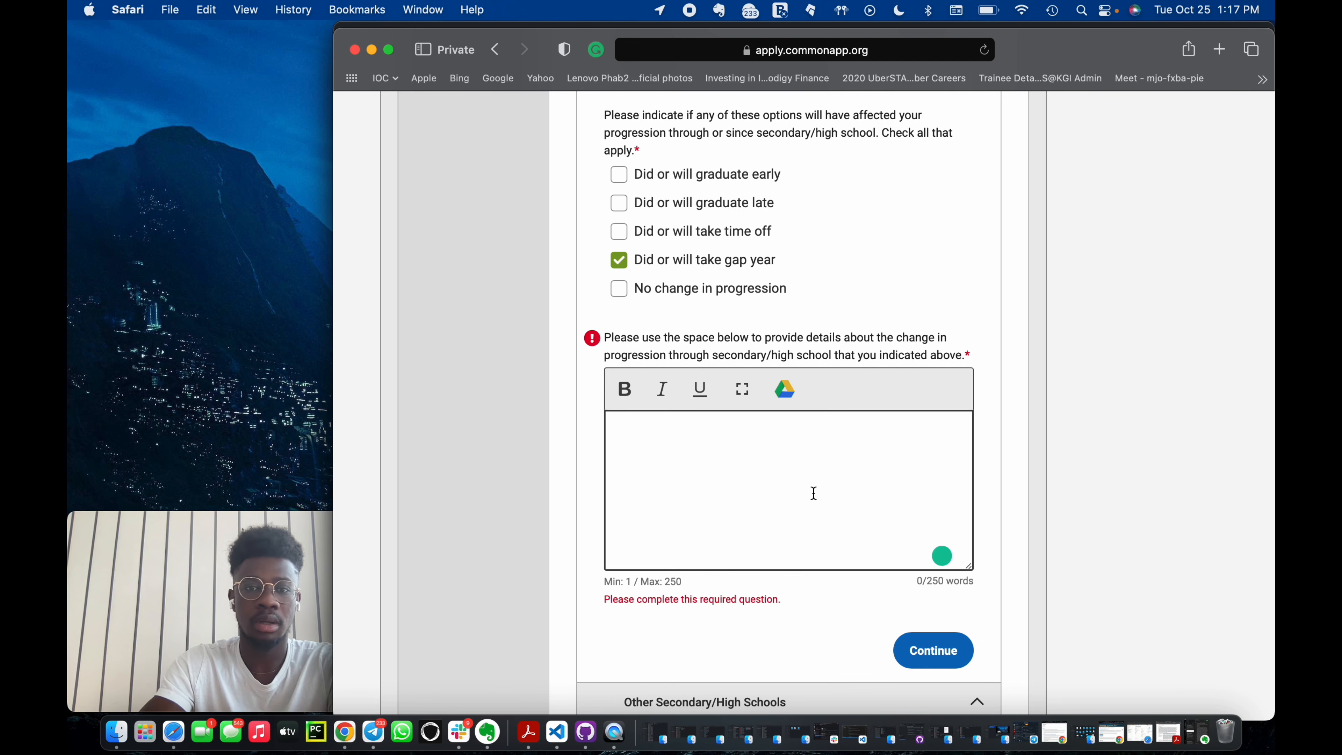
key(BackSpace)
text(wanted to)
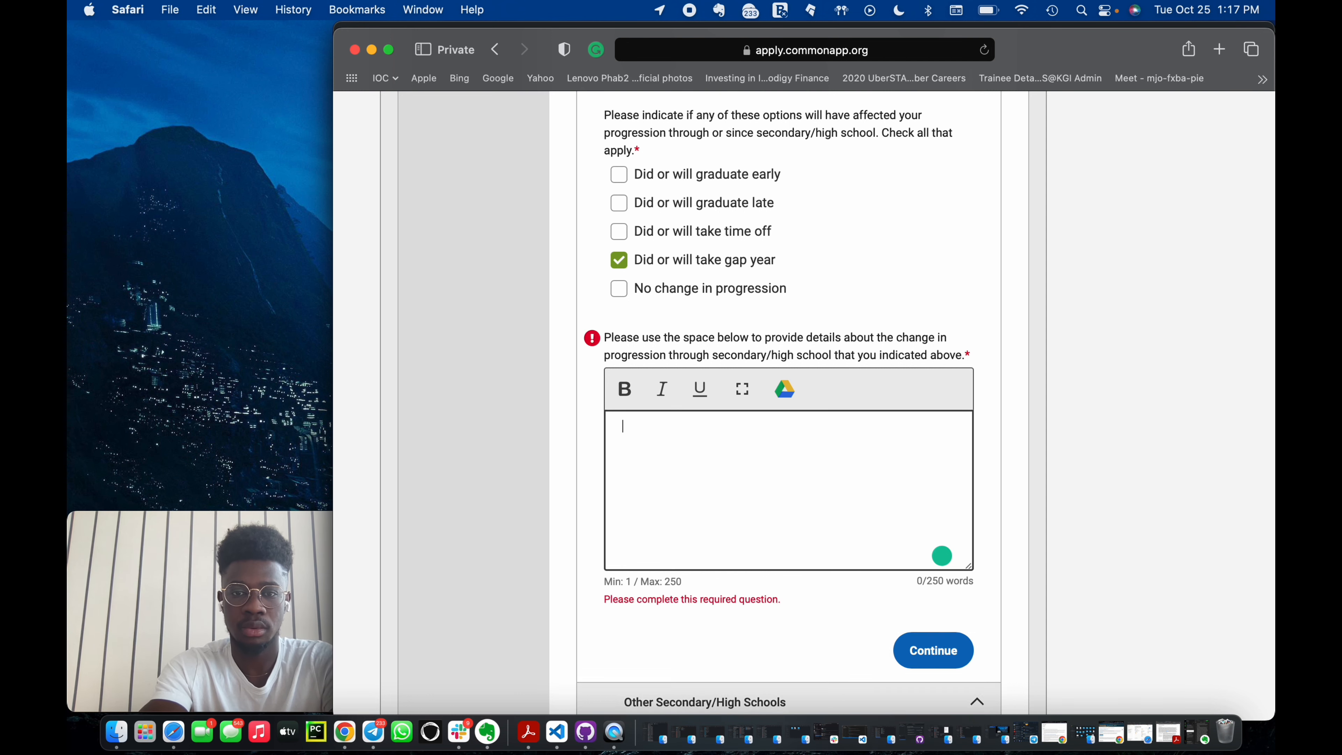
text( do more )
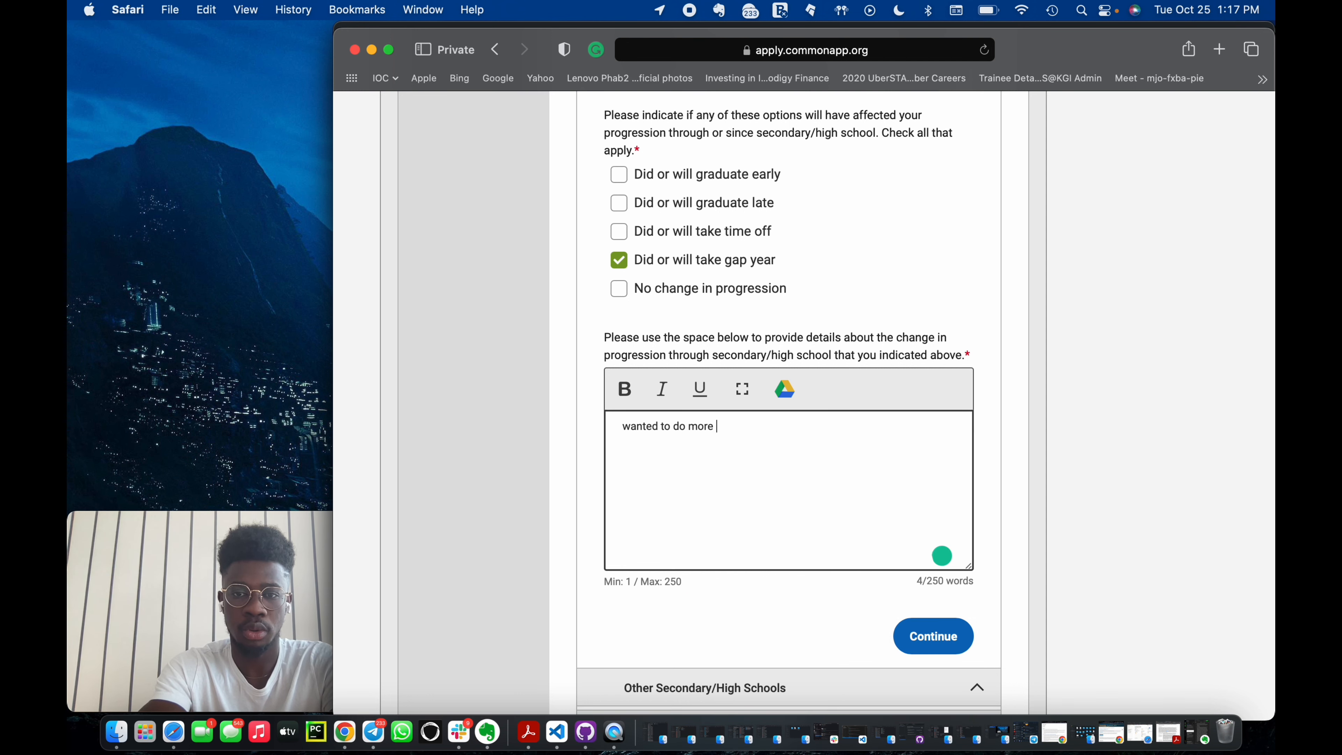
text(social projects.)
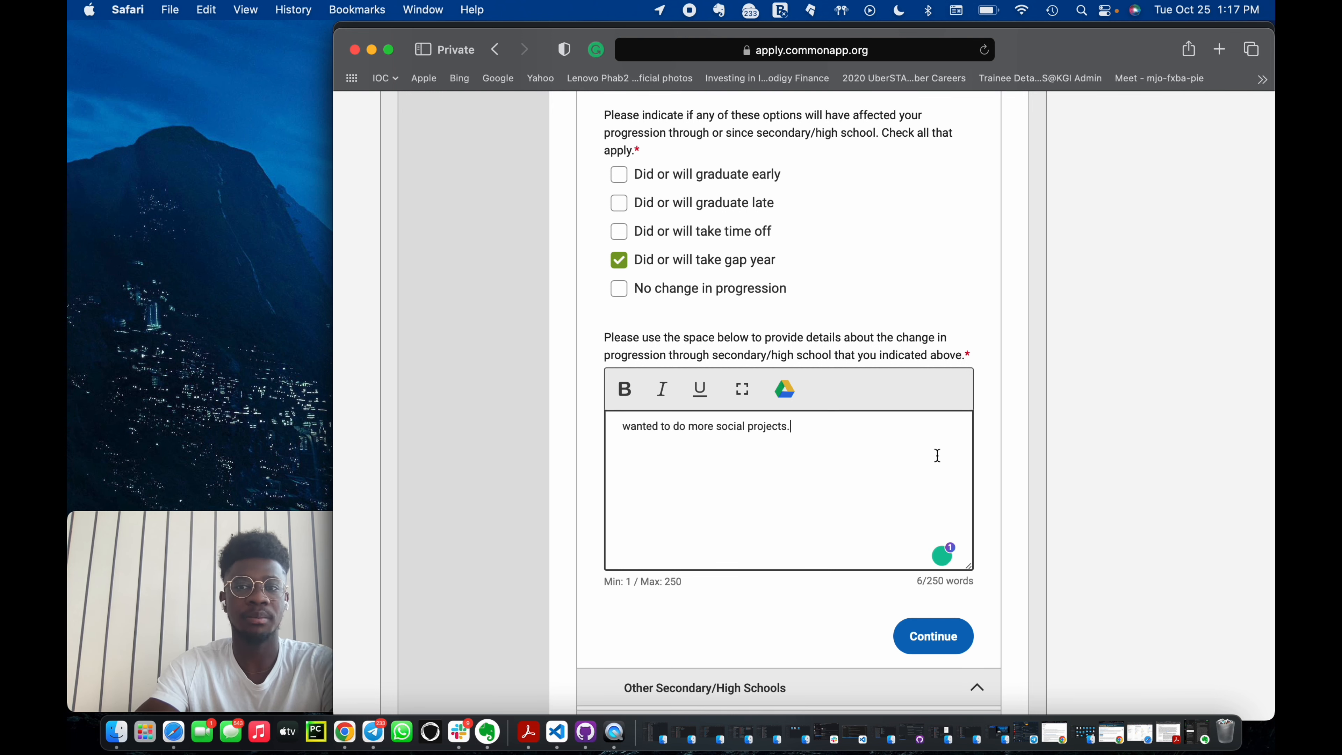
scroll(974, 479, down, 2)
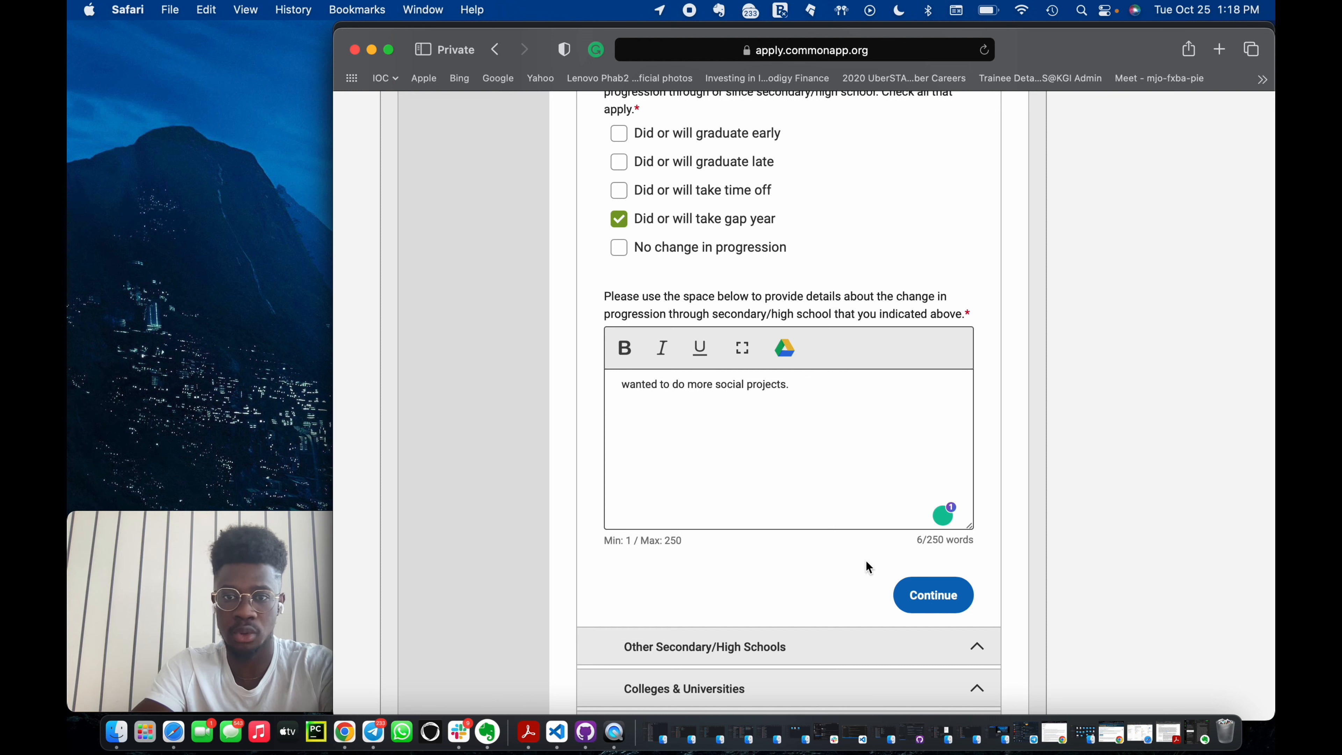
click(946, 598)
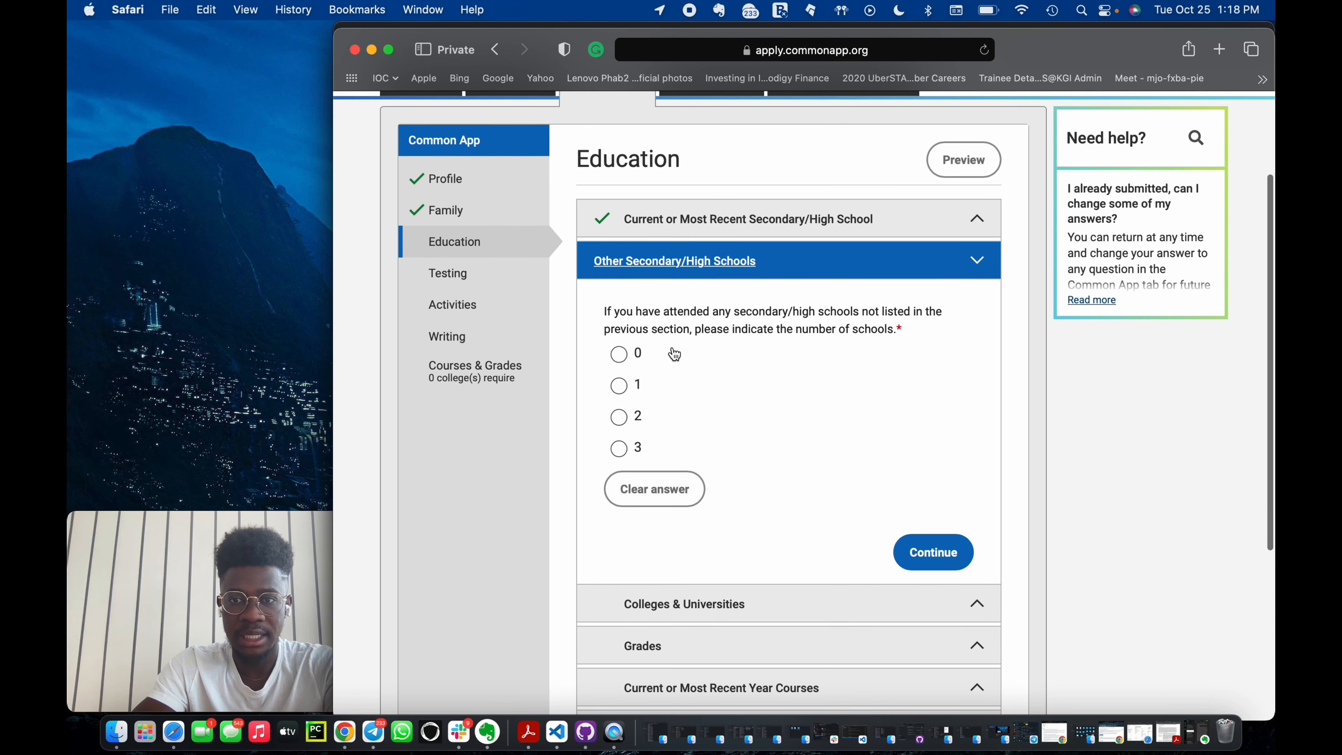
Report 0 other secondary schools and 0 colleges, continuing past each section.
click(618, 355)
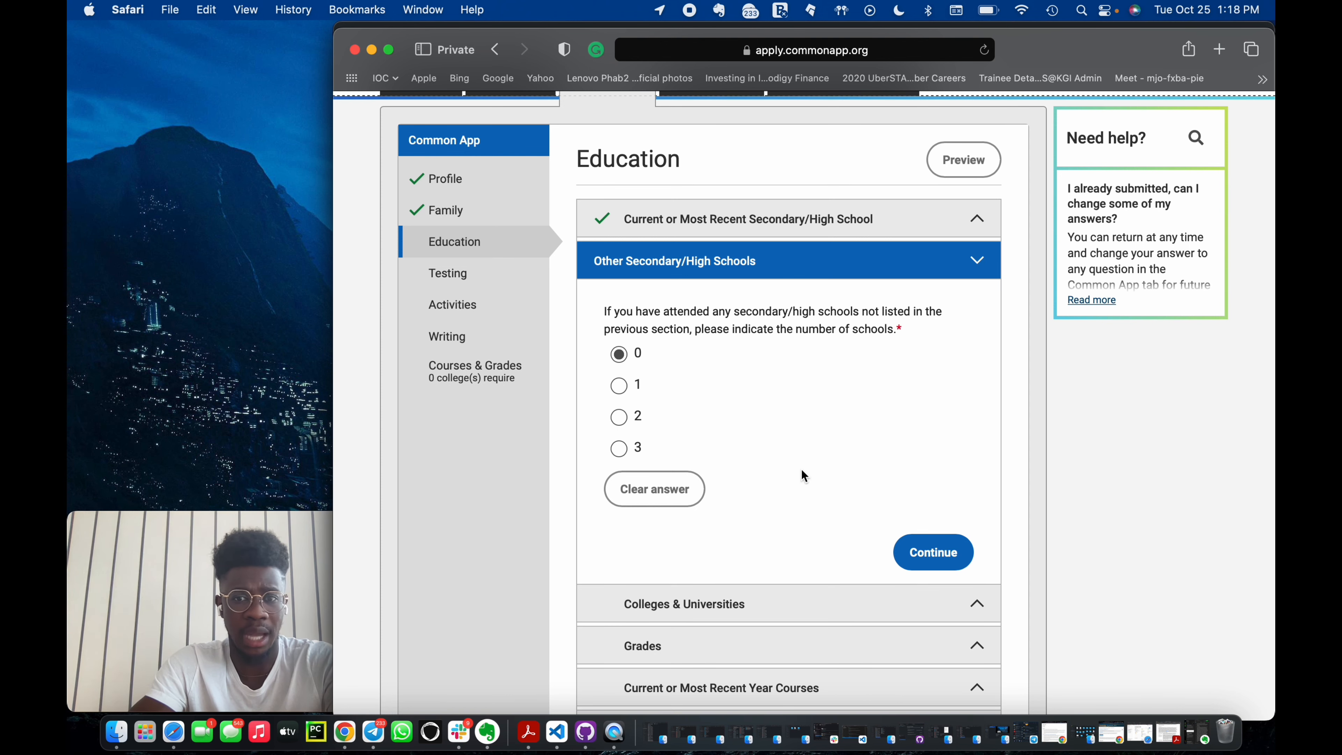
scroll(803, 468, down, 3)
click(931, 392)
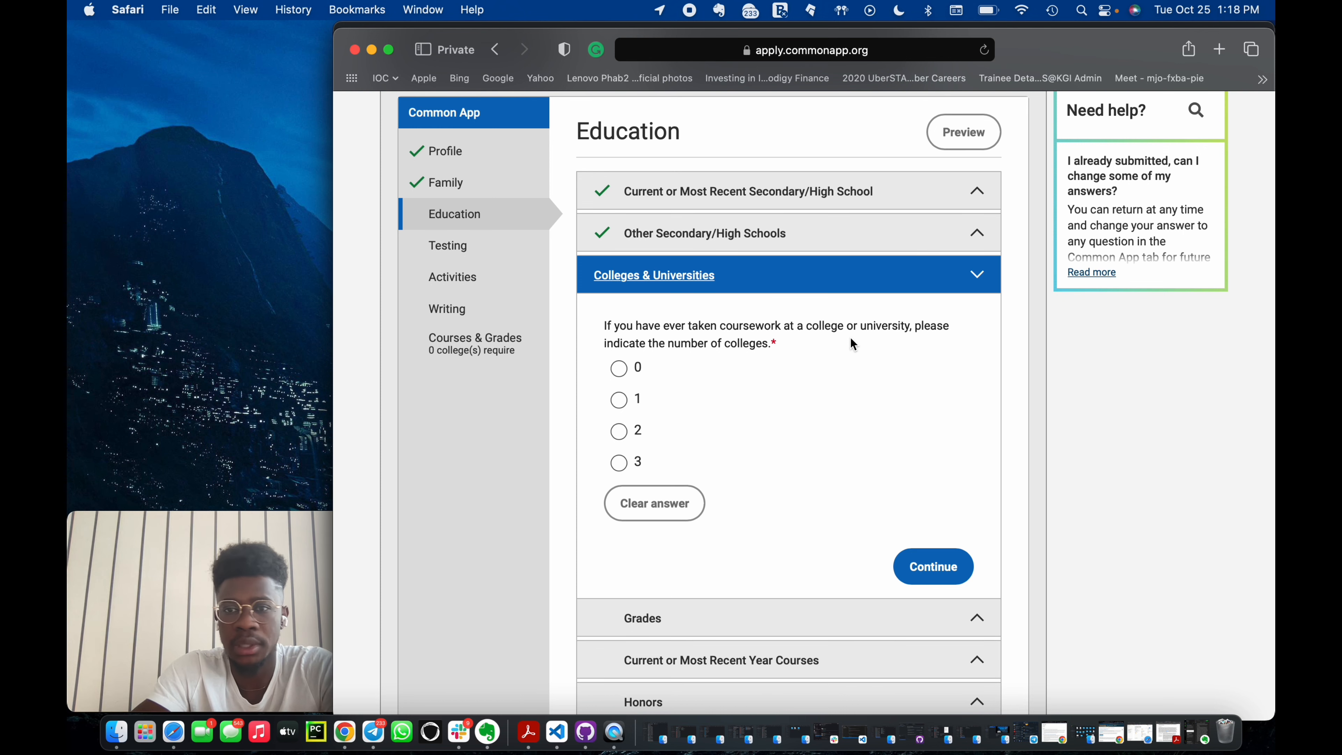
click(619, 369)
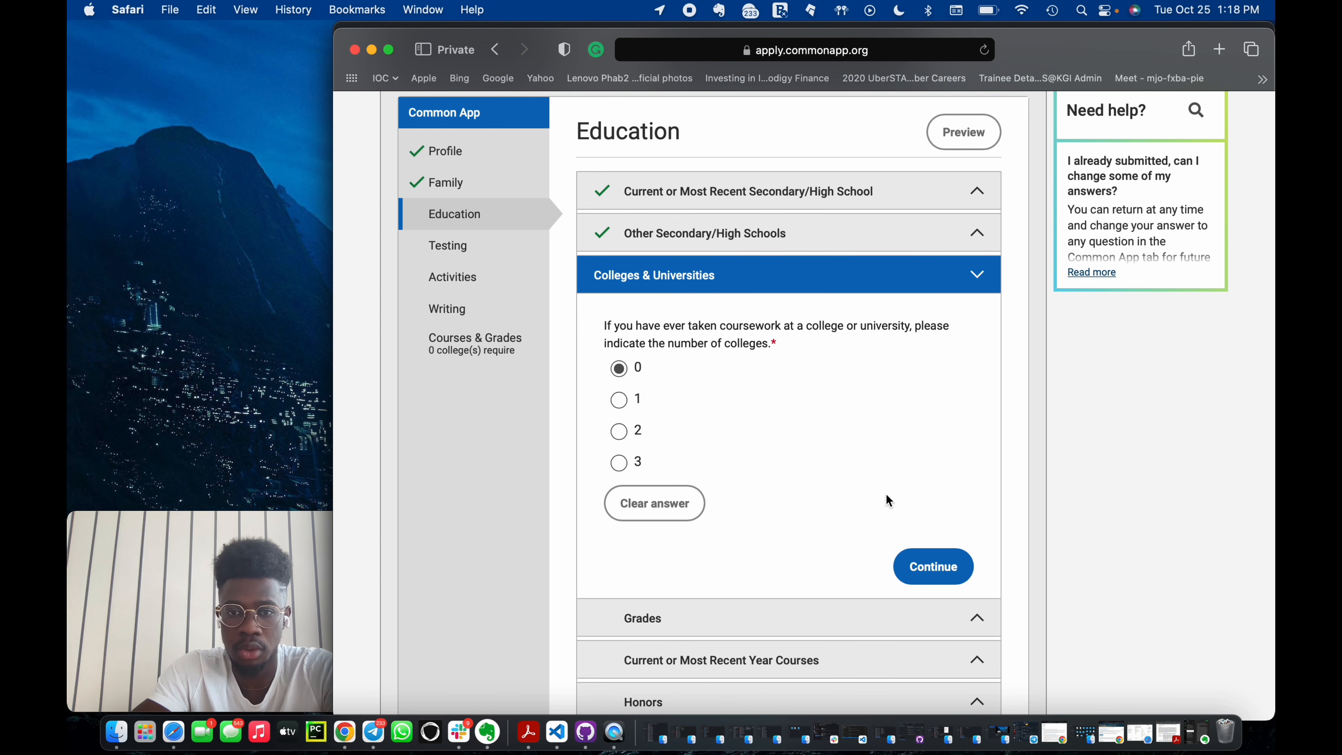
click(924, 558)
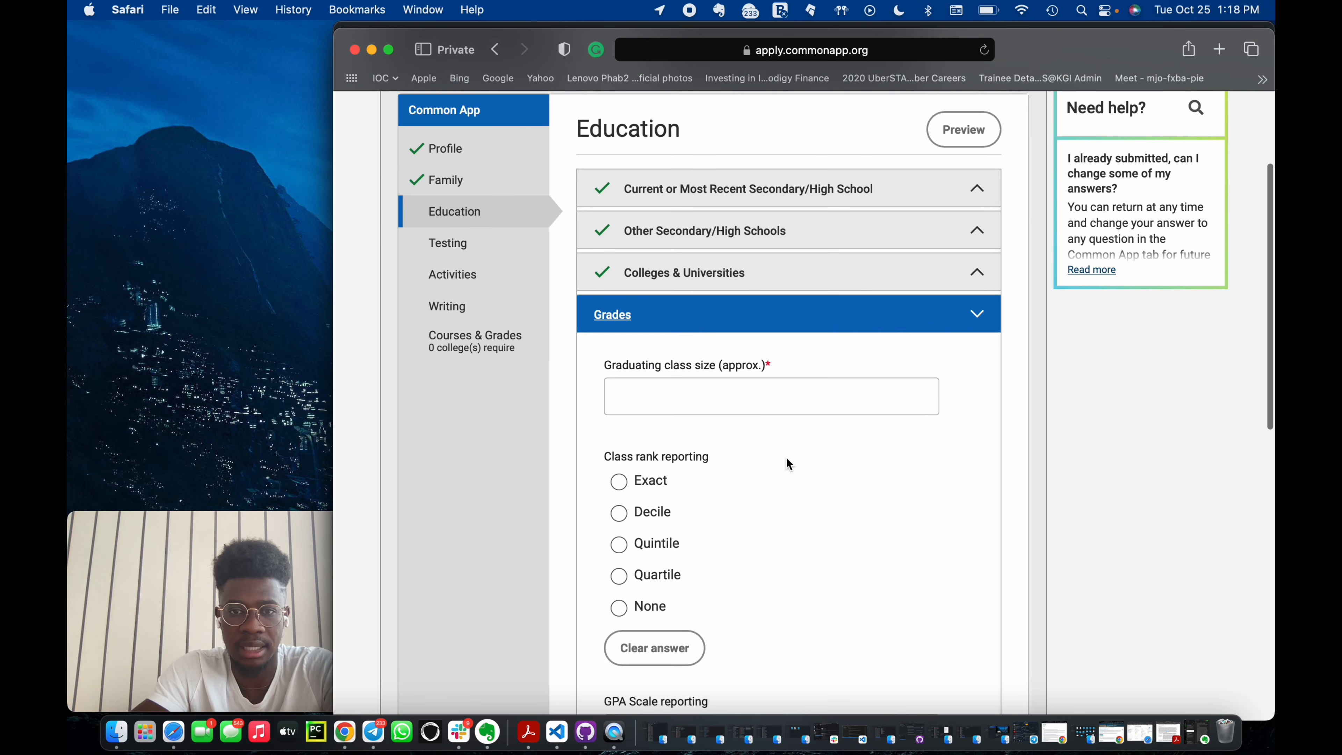
Set the graduating class size to 317 and choose Exact class rank reporting.
click(693, 414)
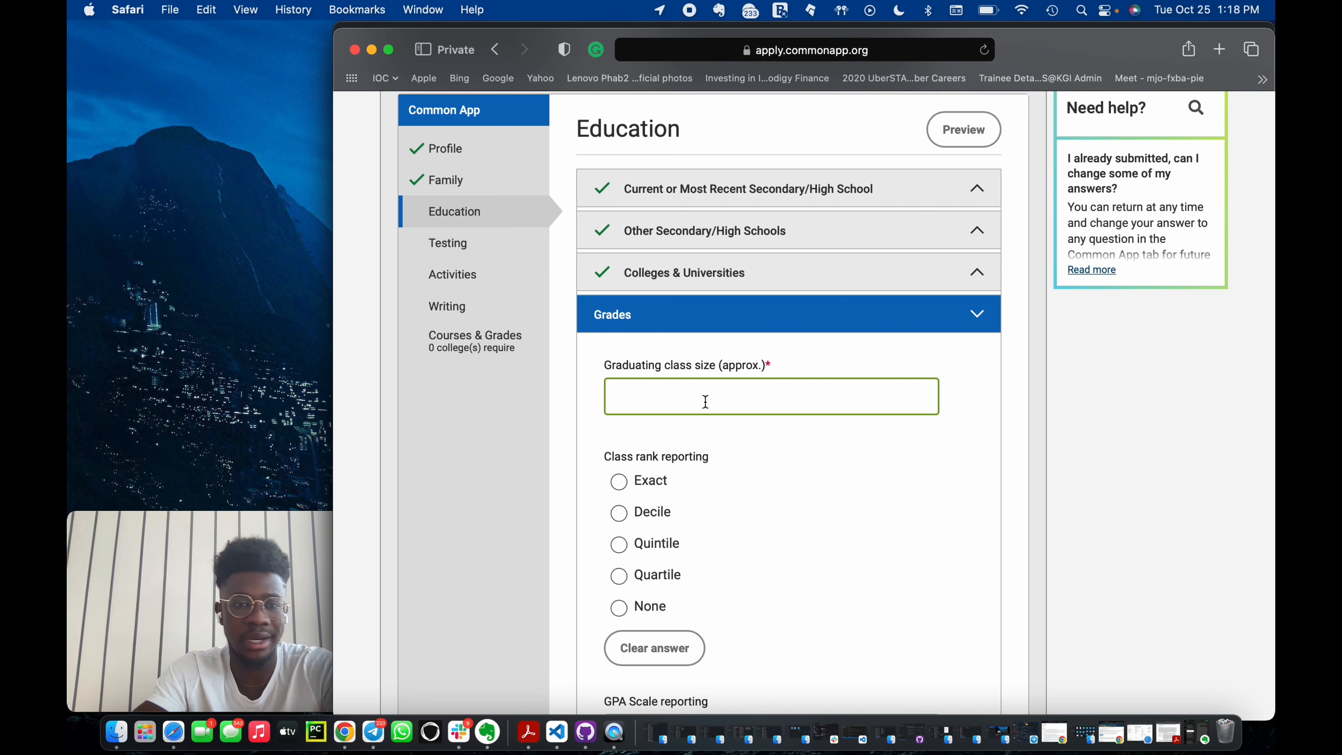
text(3)
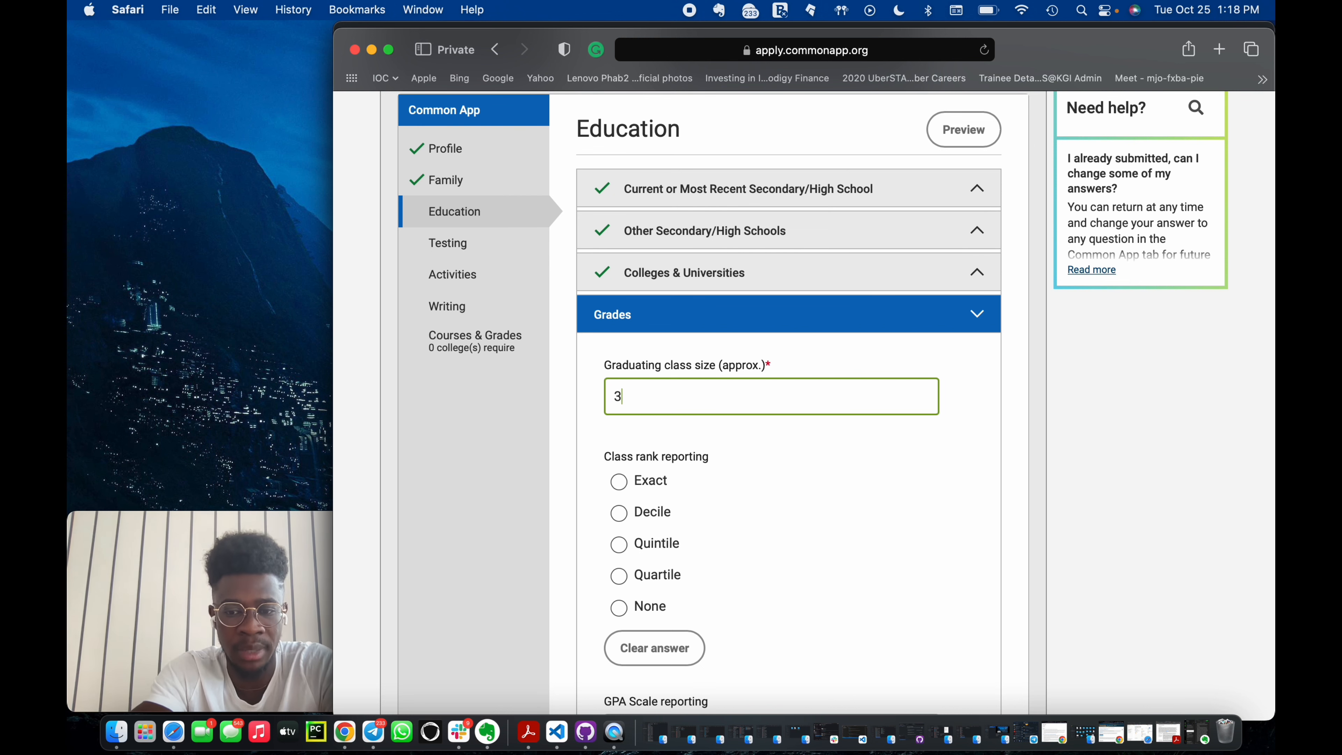
text(17)
scroll(718, 476, down, 2)
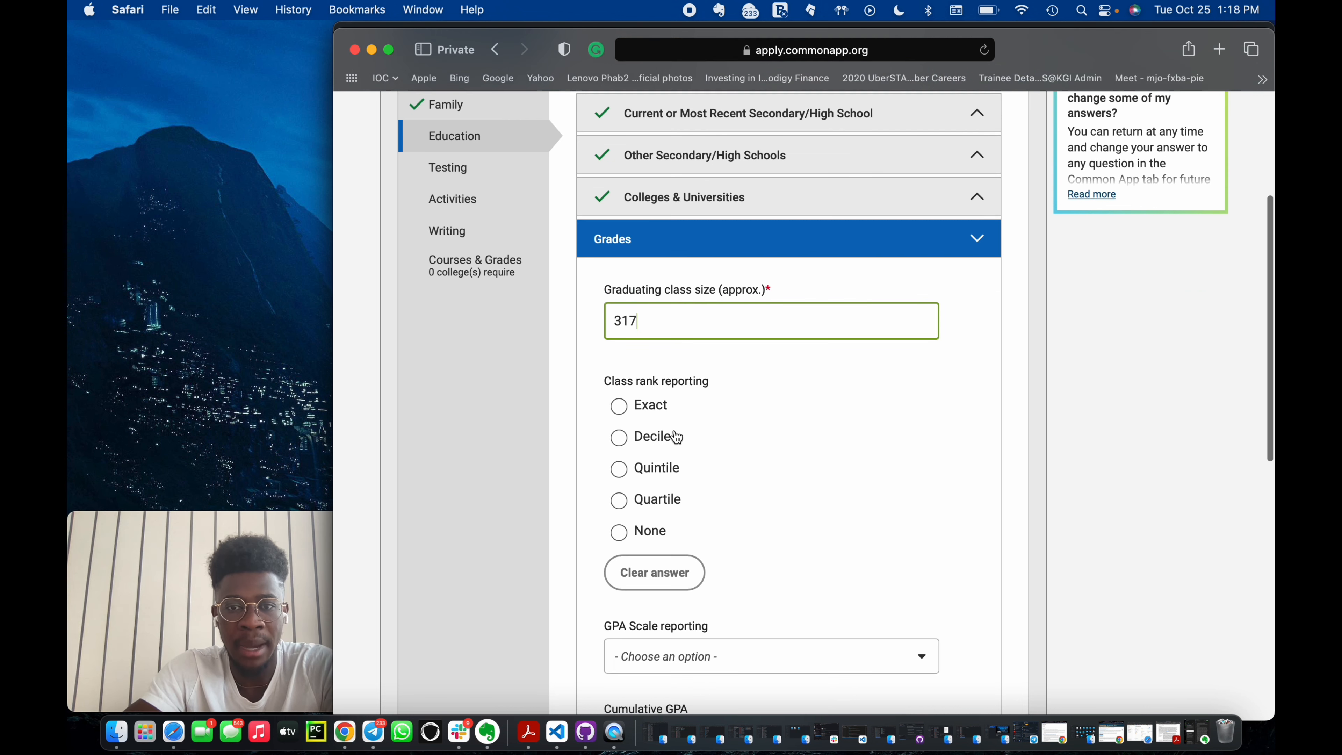
click(619, 406)
scroll(789, 547, down, 2)
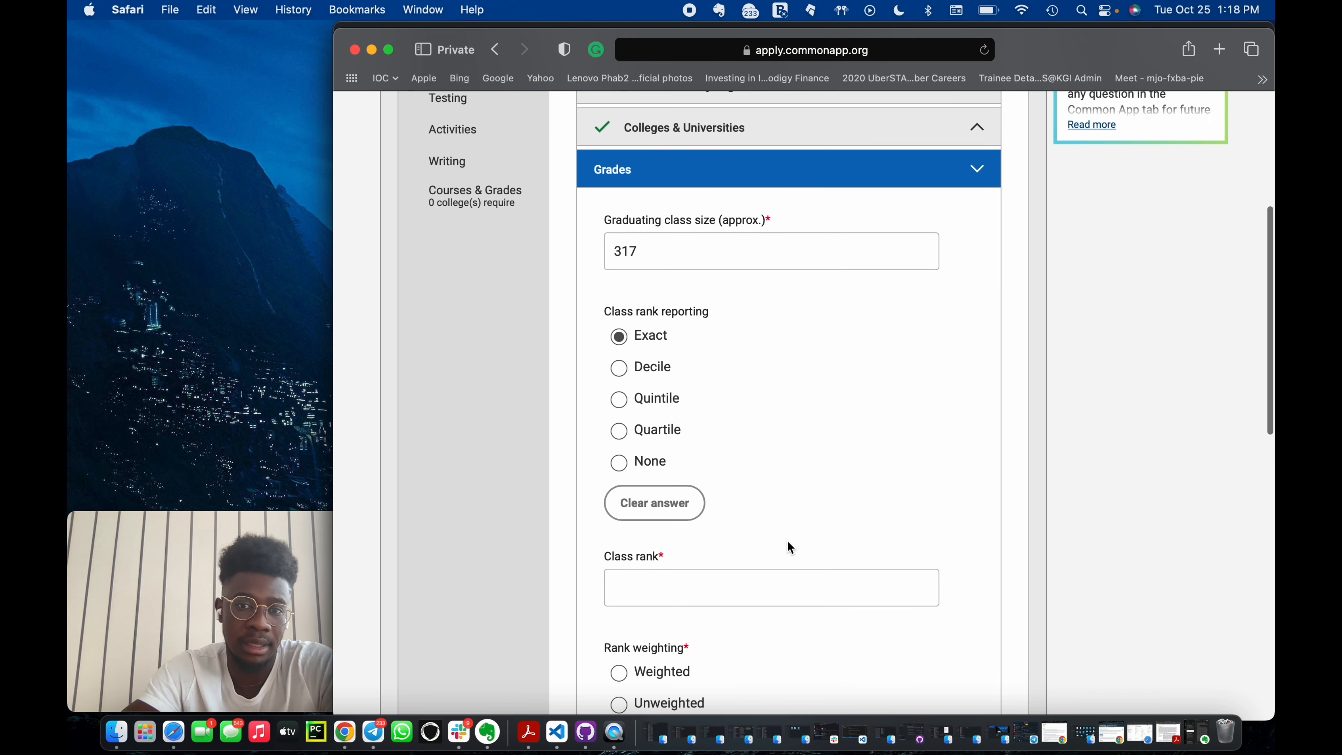
Enter a class rank of 1 and set the rank weighting to Unweighted.
click(725, 596)
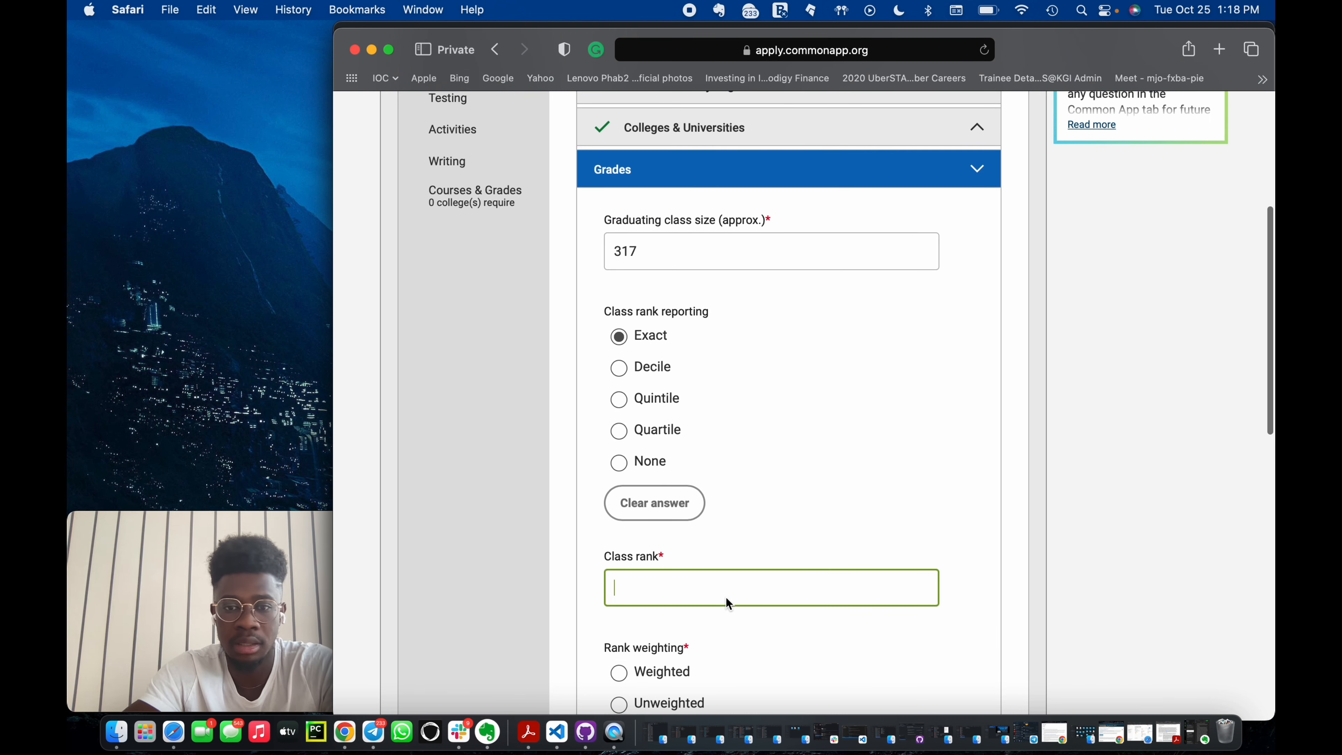
text(1)
scroll(655, 523, down, 4)
click(618, 548)
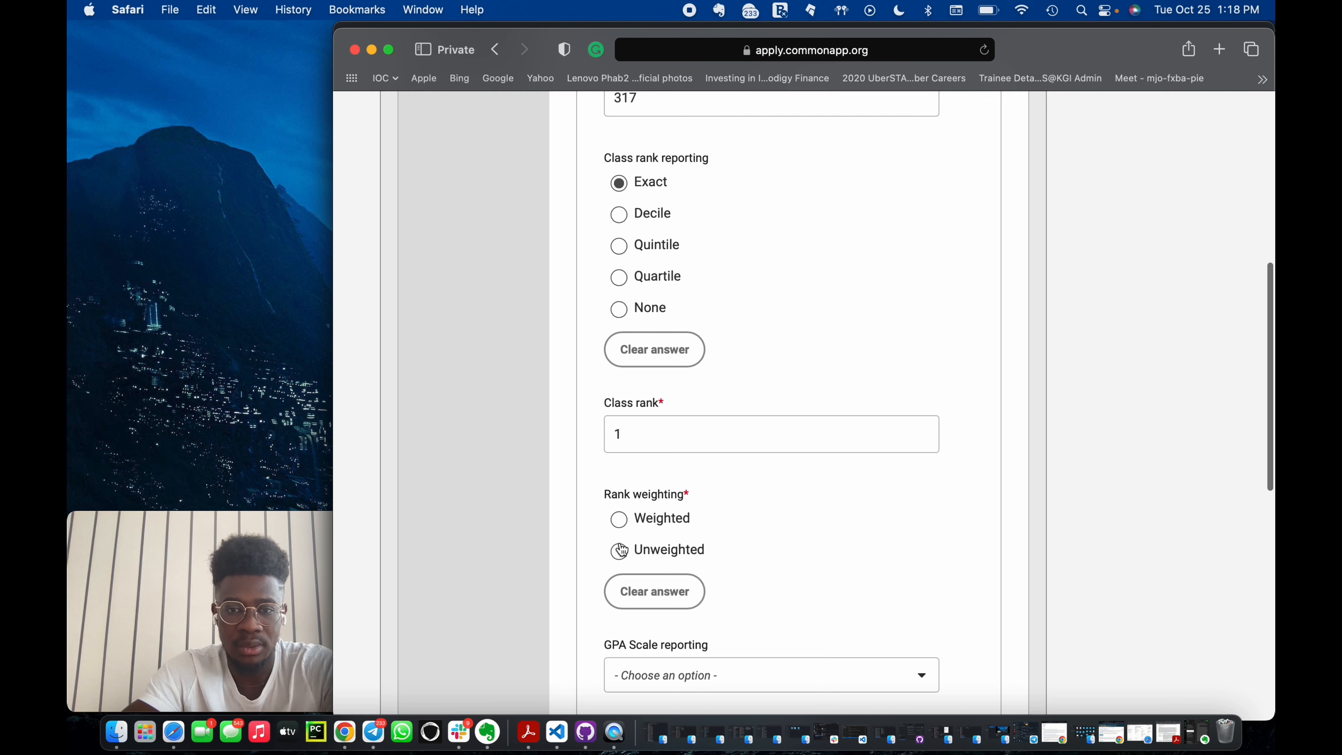
scroll(621, 550, down, 2)
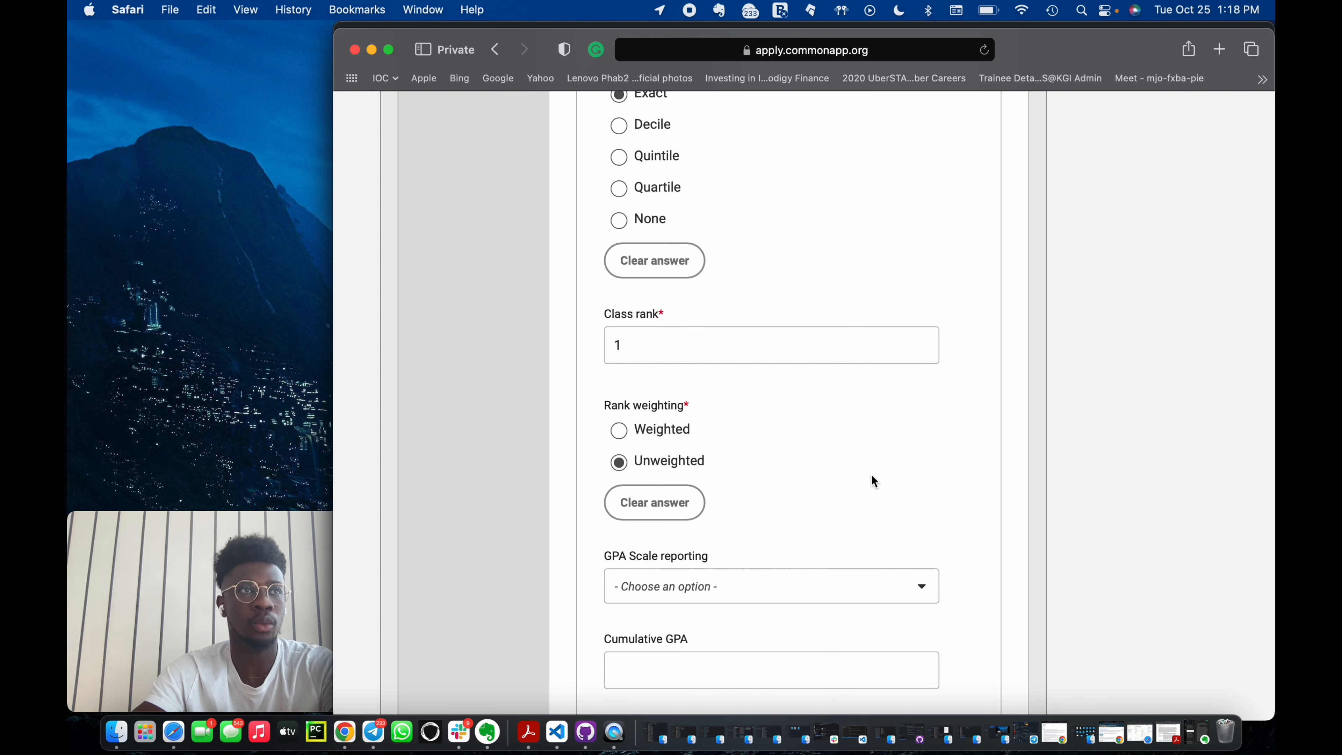
Open the GPA scale options without choosing one, leave the GPA fields blank, and save the Grades section.
scroll(873, 481, up, 2)
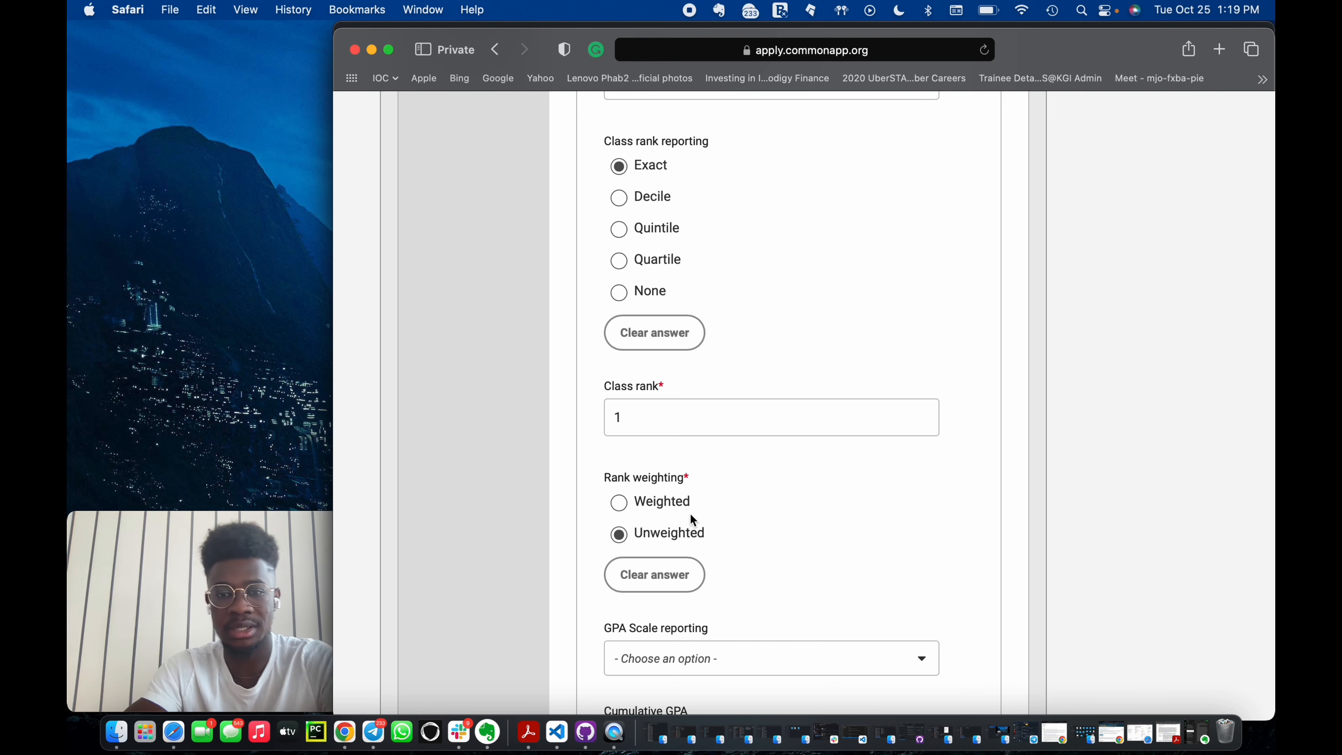
scroll(692, 510, down, 3)
click(737, 481)
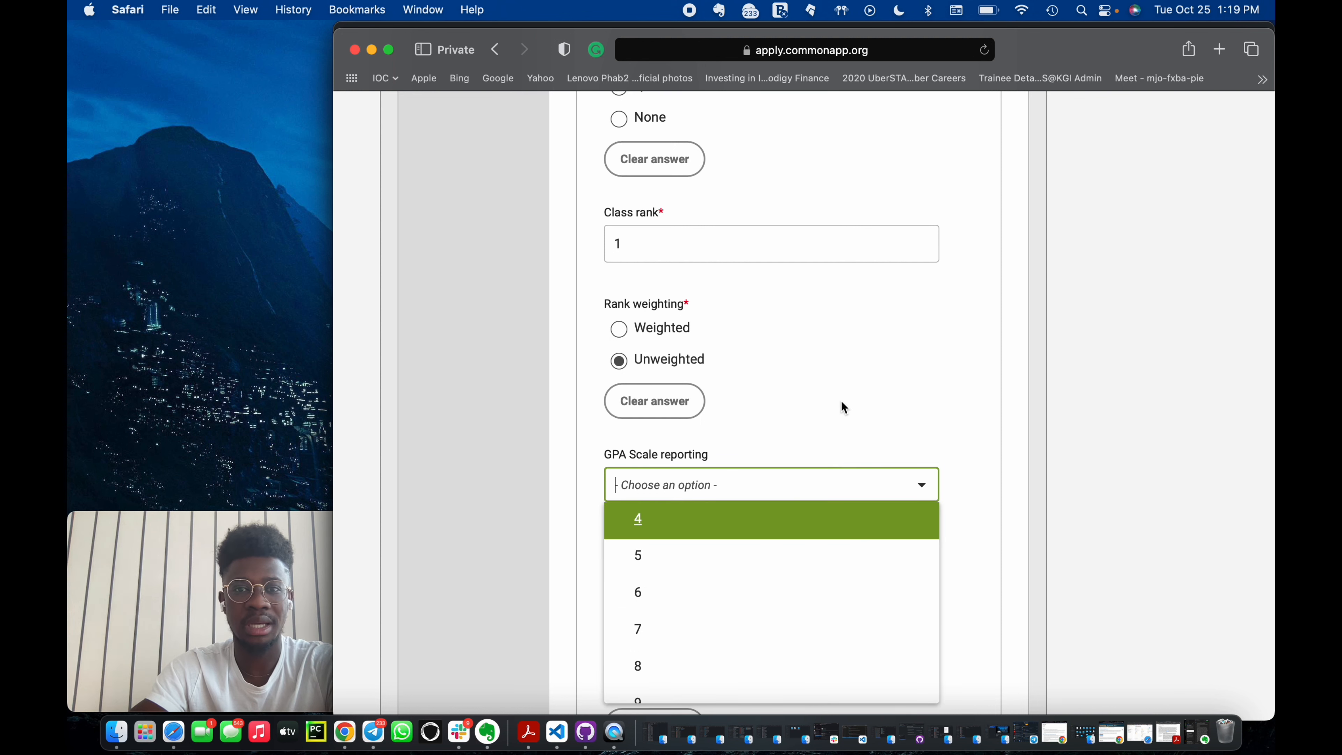
scroll(840, 406, up, 1)
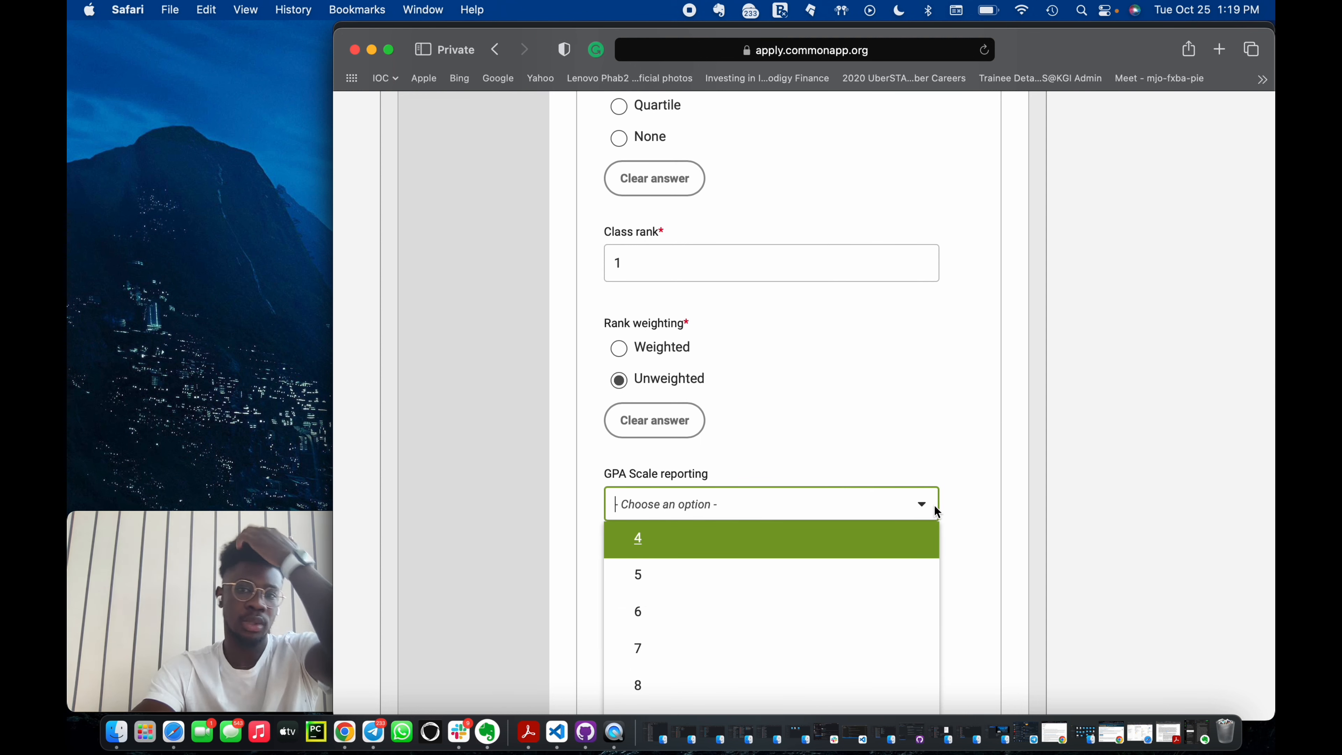
scroll(932, 539, down, 3)
click(962, 469)
scroll(927, 567, down, 3)
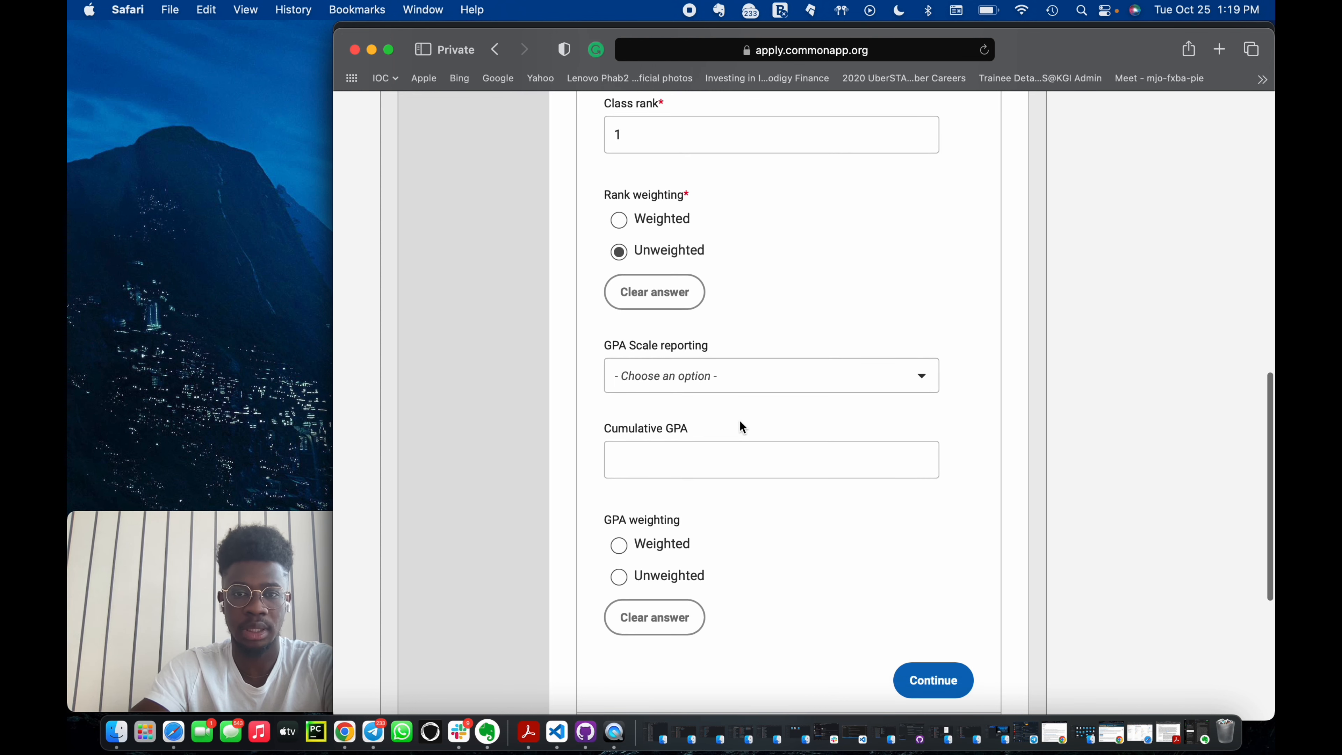
scroll(739, 421, down, 2)
scroll(725, 423, up, 3)
scroll(723, 416, down, 2)
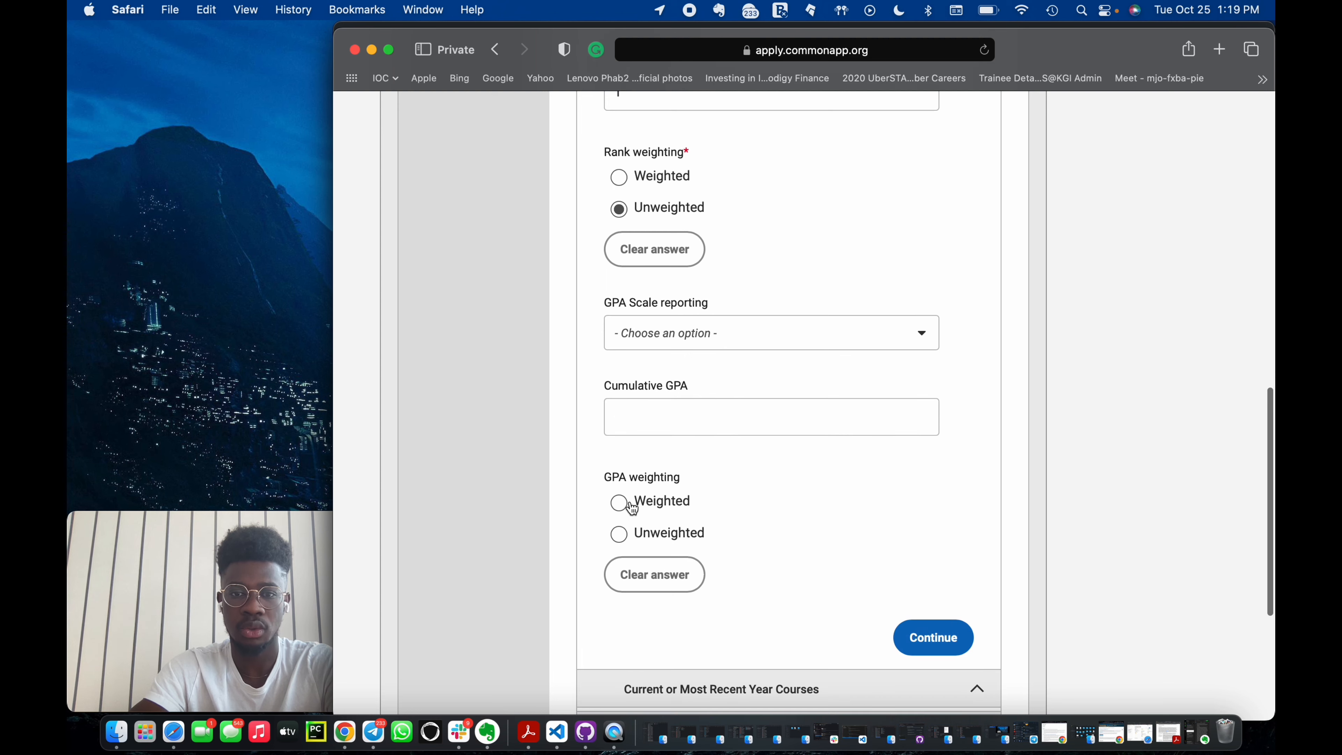
scroll(666, 510, up, 7)
scroll(688, 267, up, 4)
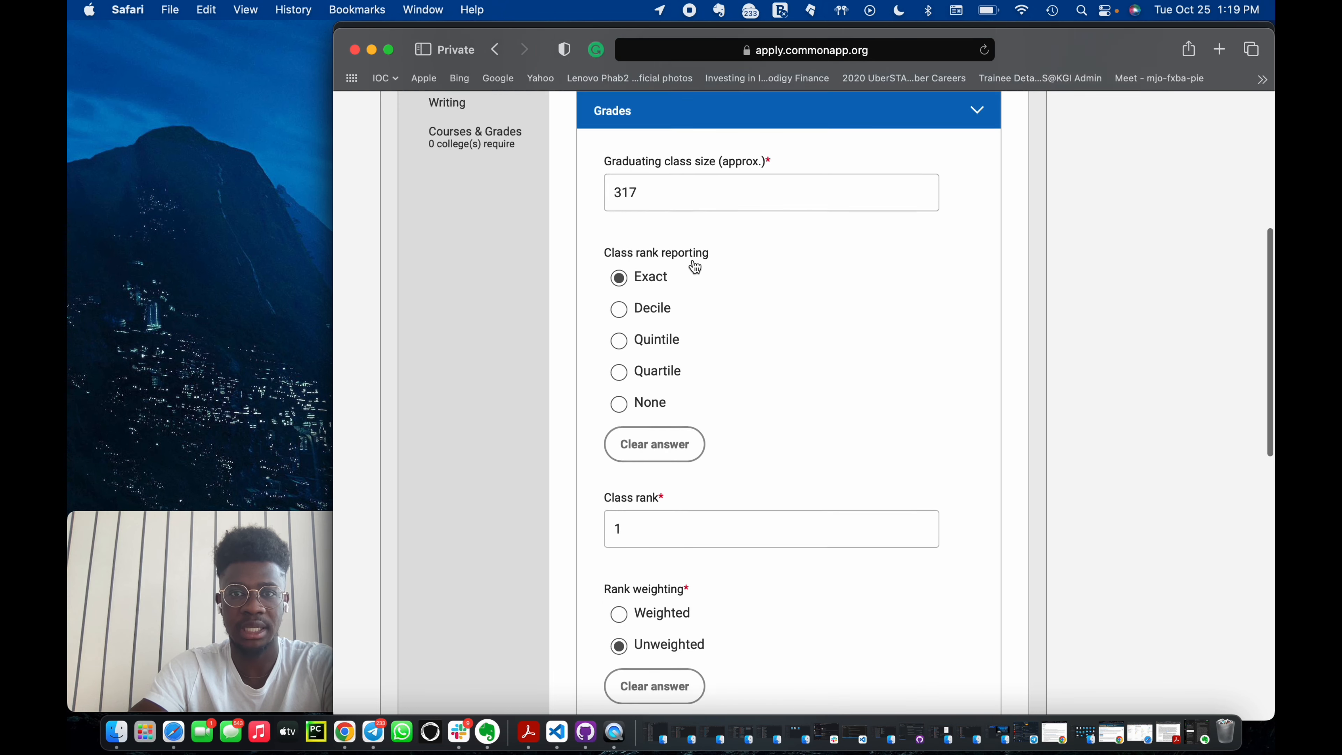
scroll(725, 474, down, 2)
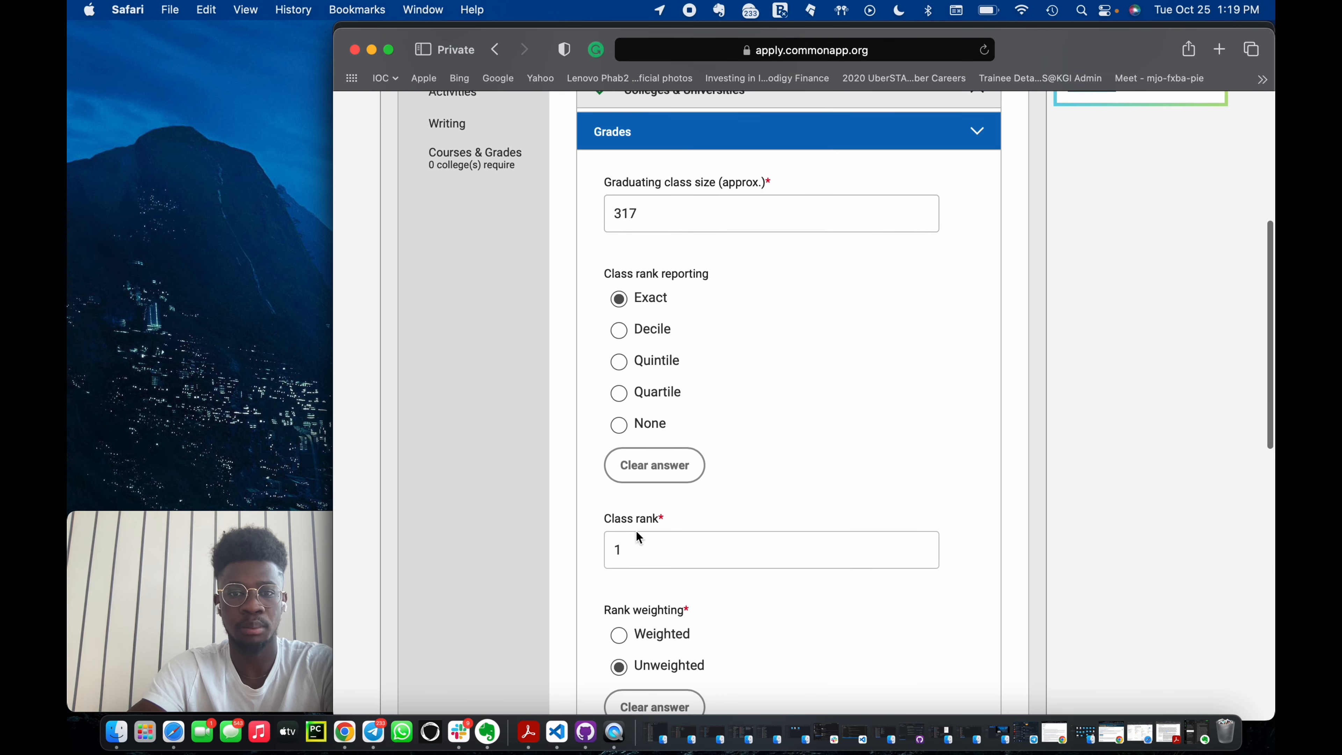
scroll(687, 534, down, 10)
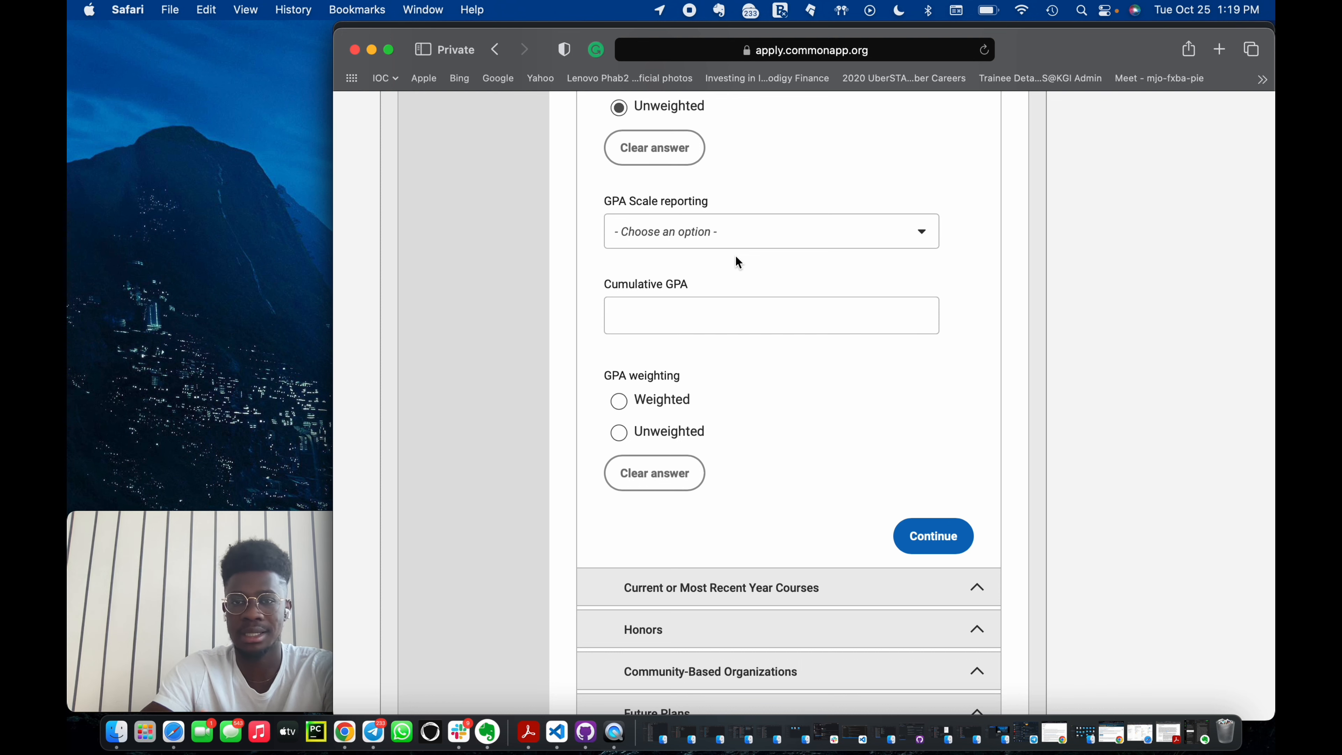
scroll(800, 383, up, 3)
scroll(947, 465, down, 3)
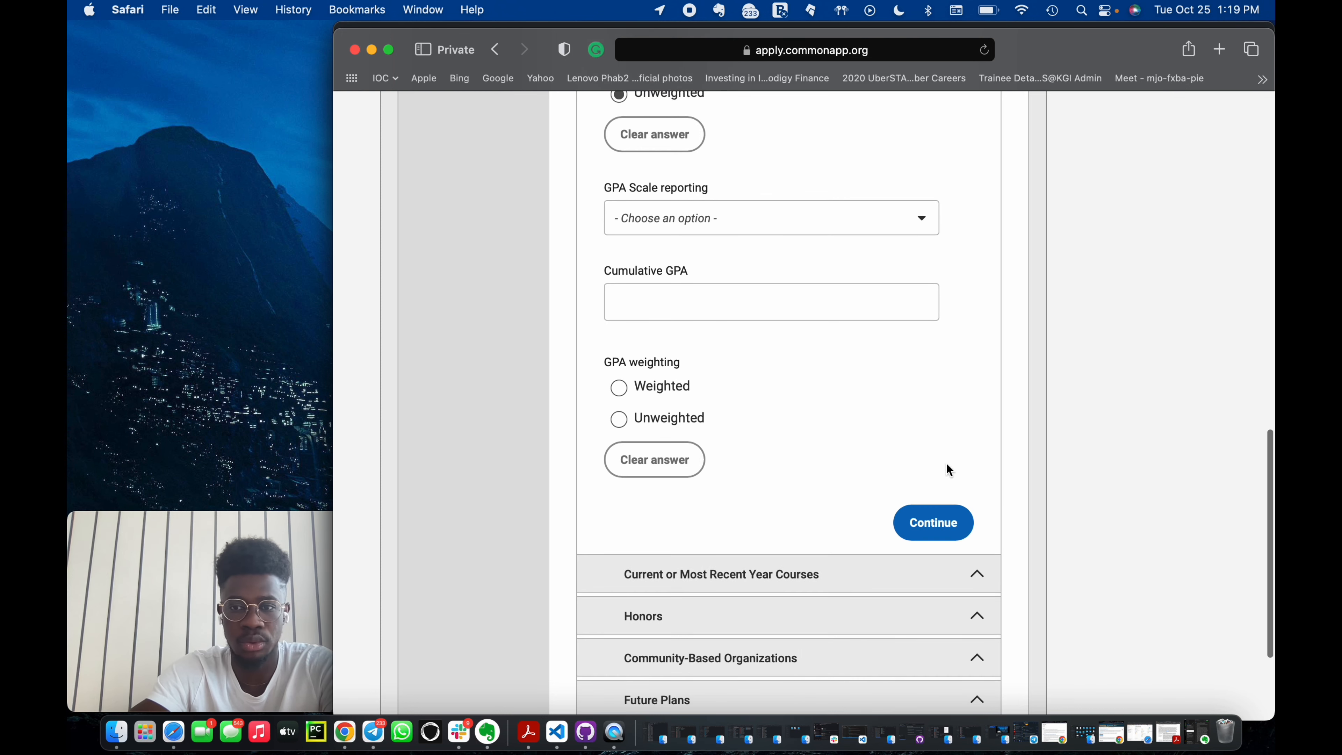
click(934, 520)
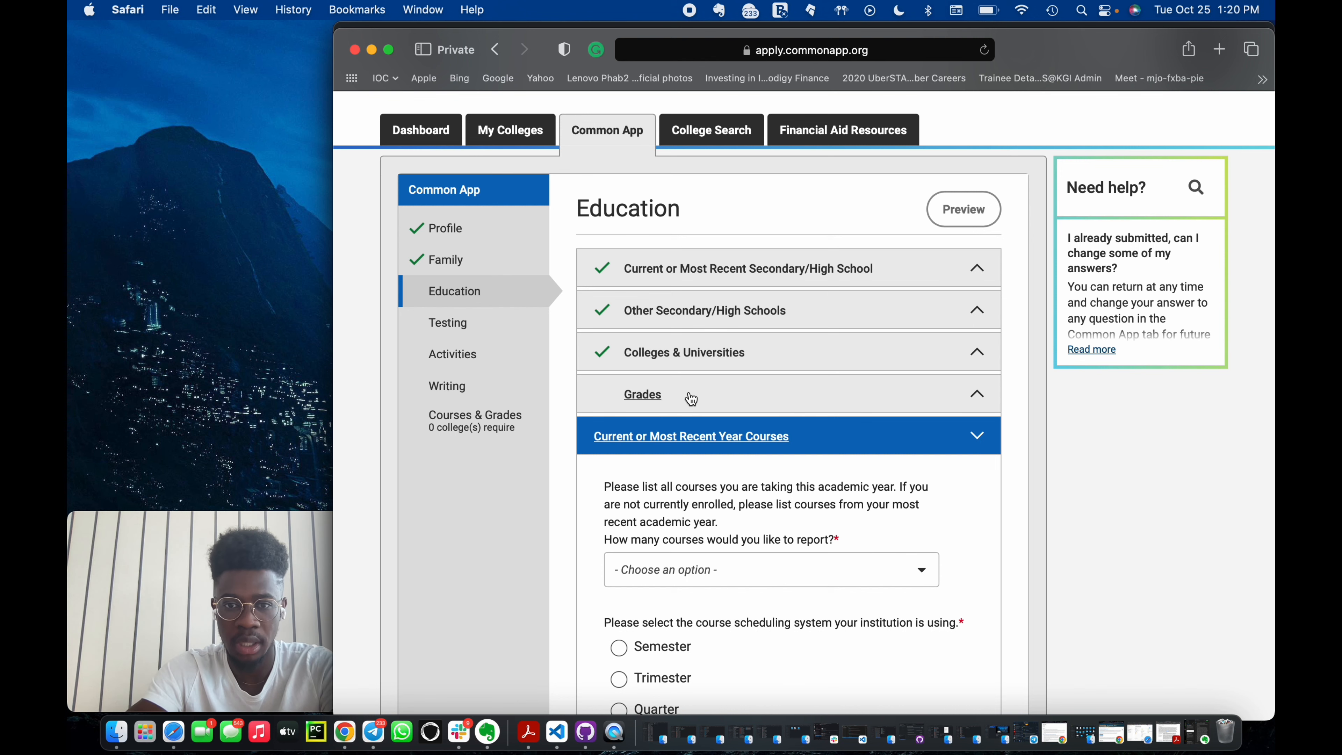
Set the number of current-year courses to report to 8.
scroll(739, 457, down, 3)
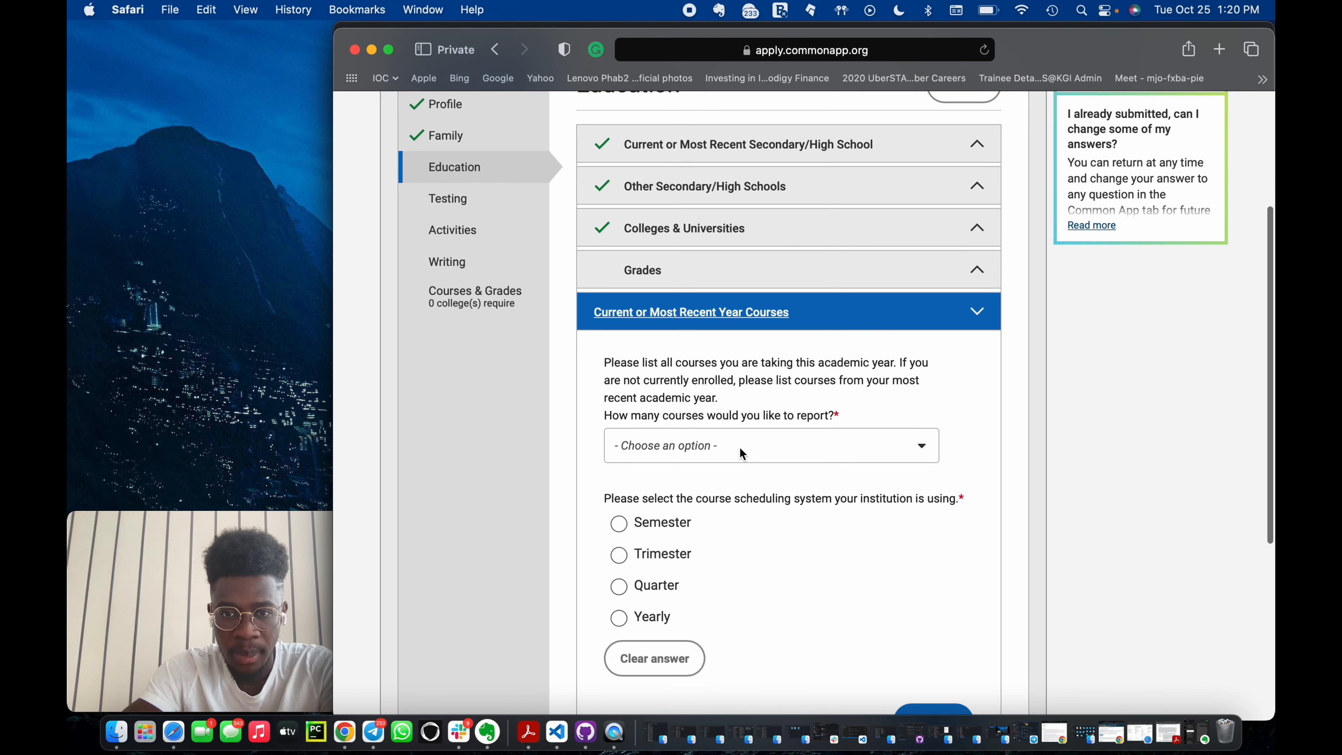
click(867, 453)
scroll(701, 554, down, 3)
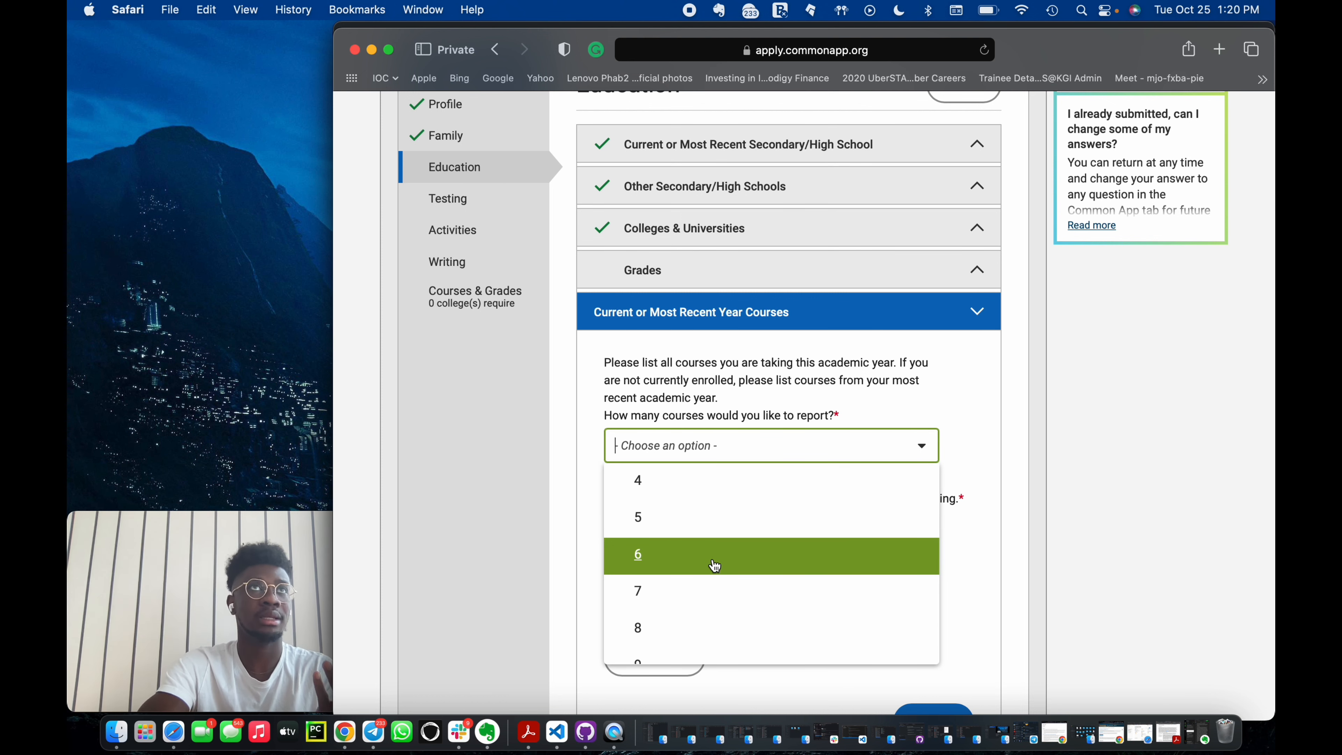
click(664, 627)
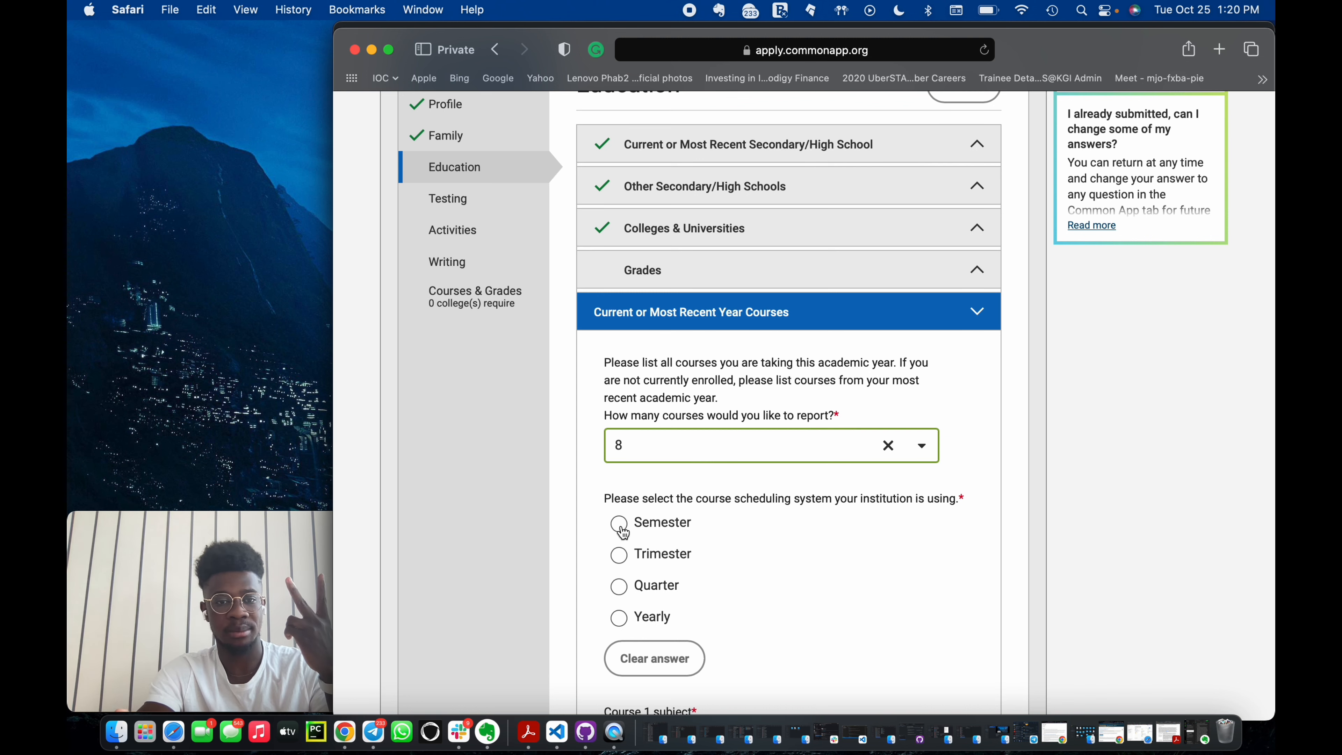
Choose Trimester as the course scheduling system.
click(627, 564)
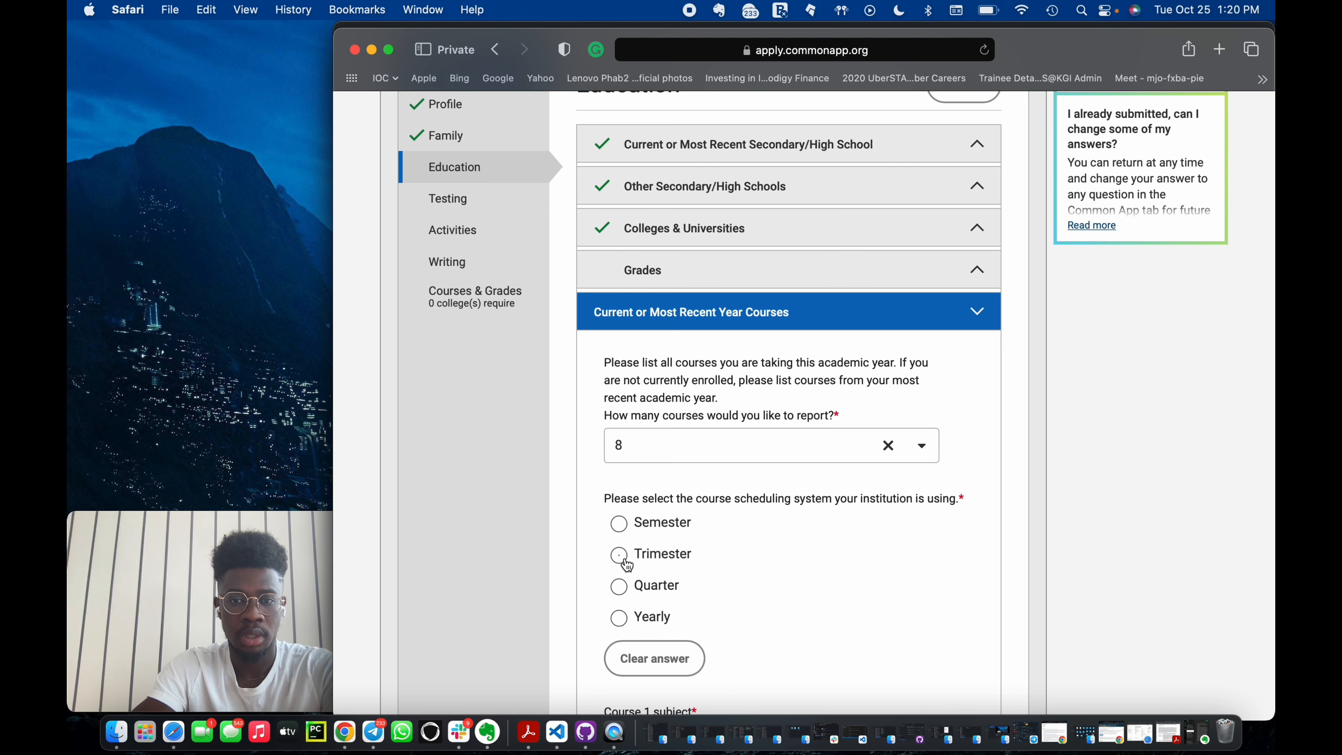
scroll(703, 589, down, 3)
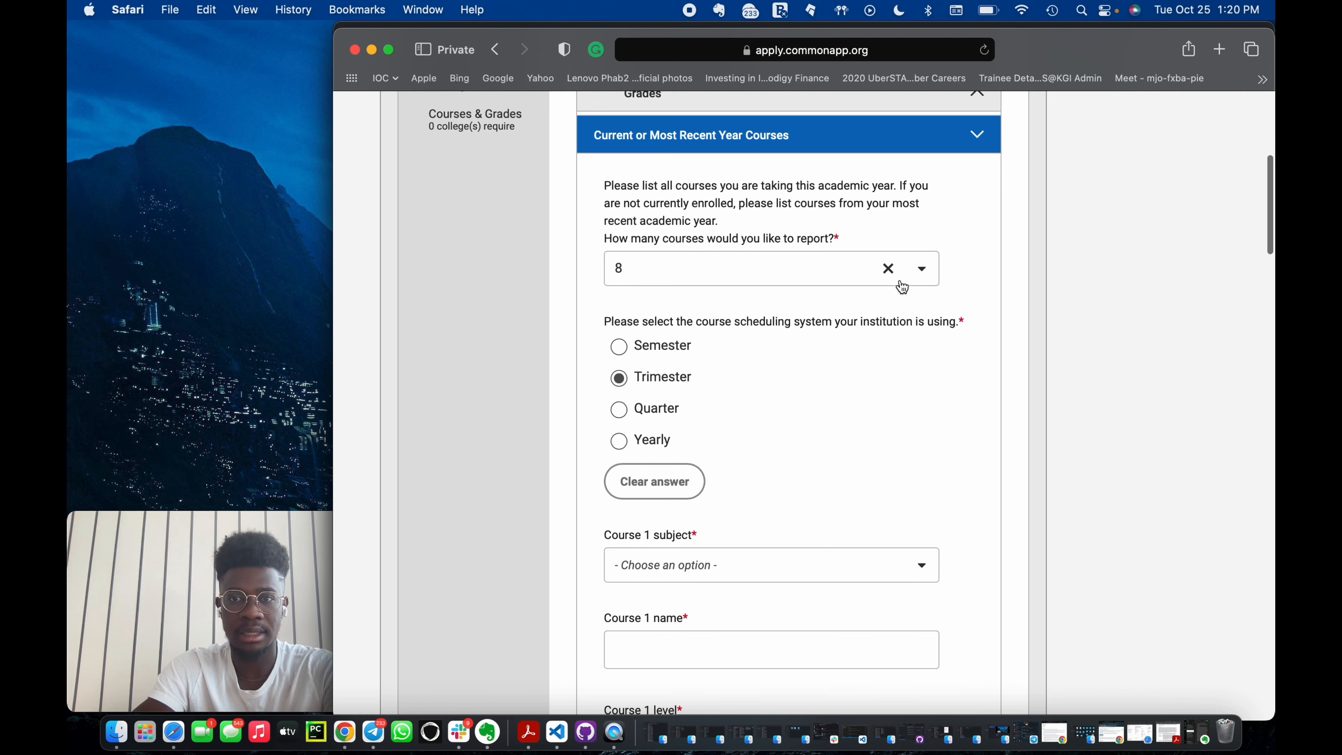
Change the number of current-year courses to report to 2.
click(921, 269)
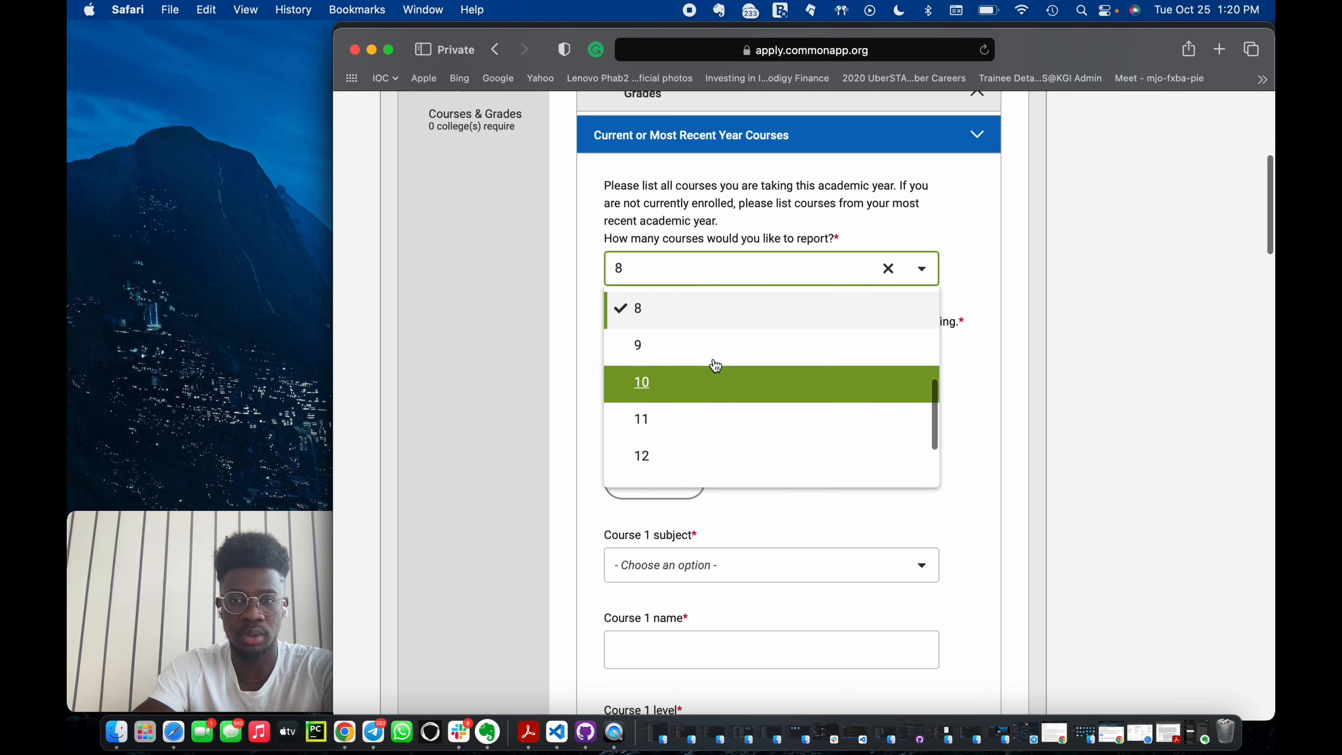
scroll(715, 365, up, 5)
scroll(715, 366, up, 5)
scroll(694, 515, down, 3)
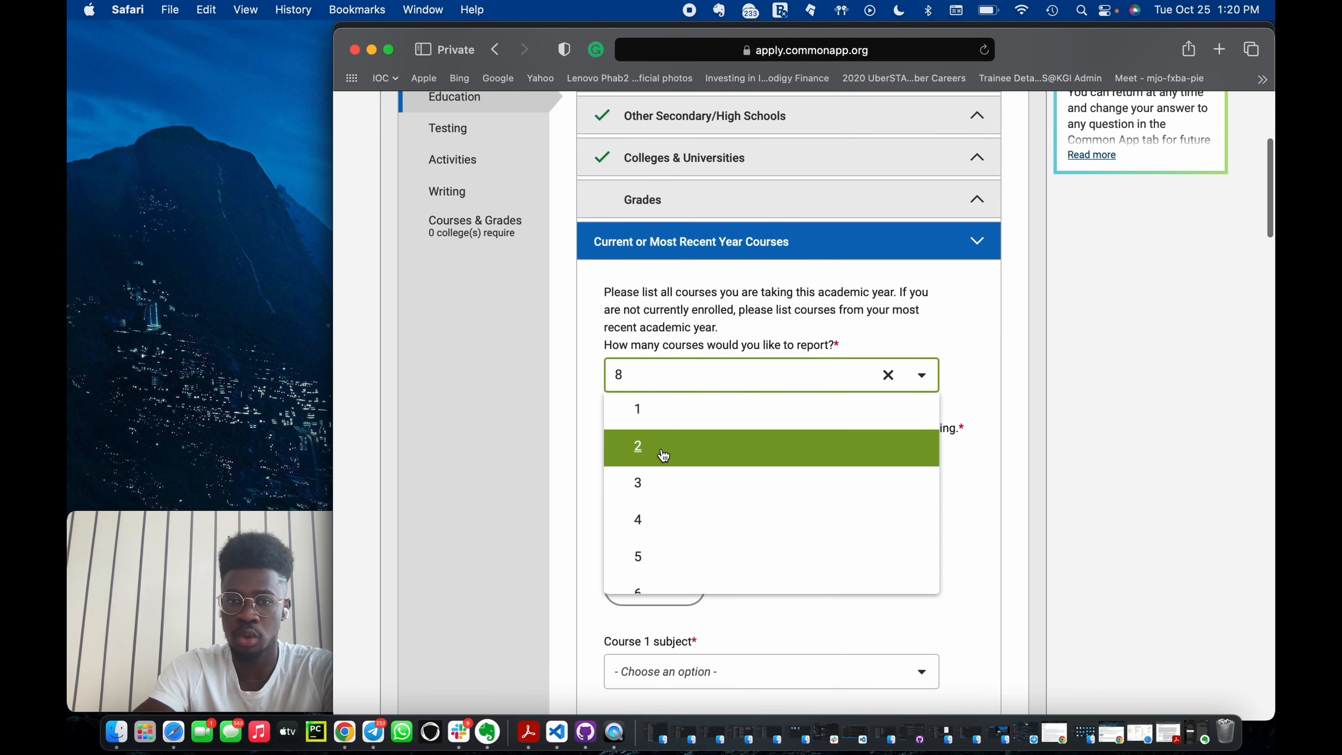
click(665, 446)
Set Course 1 subject to Physics by searching the subject list for "phy".
scroll(808, 507, down, 3)
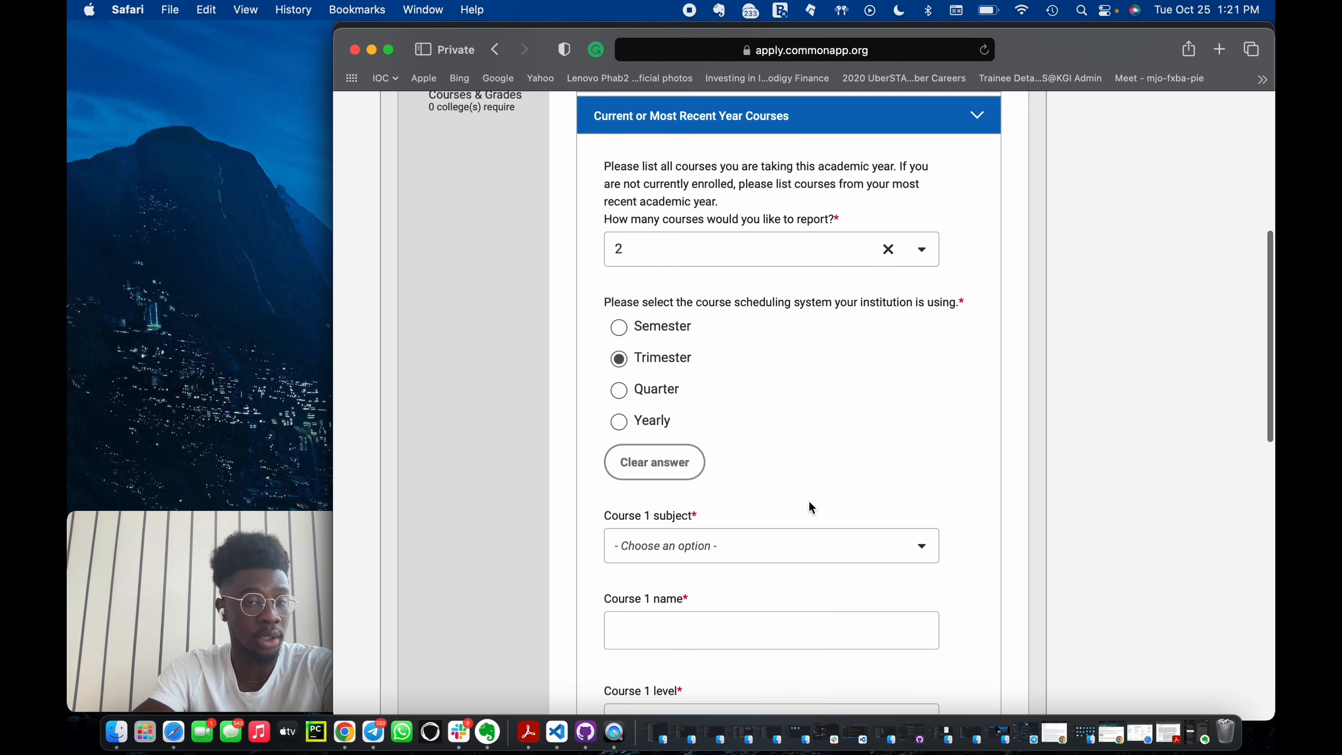
scroll(810, 506, down, 3)
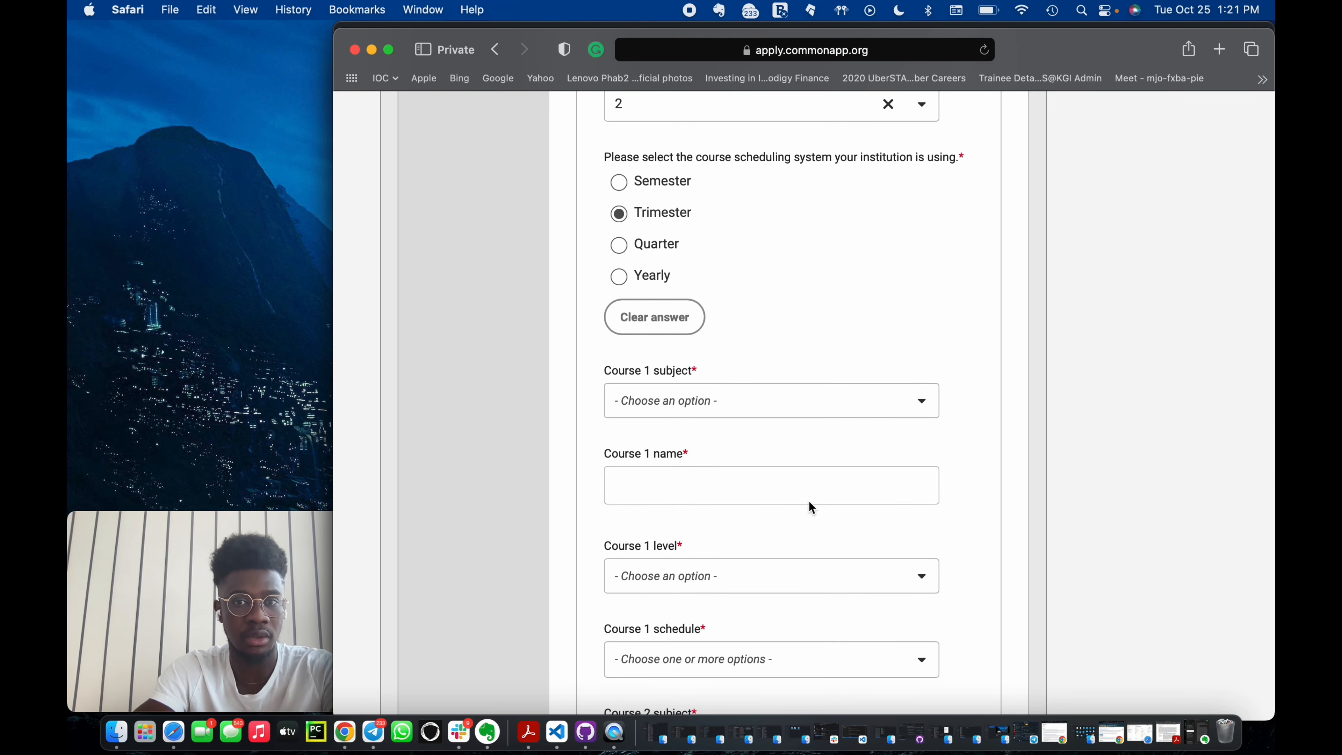
scroll(810, 506, up, 3)
scroll(809, 503, down, 1)
scroll(809, 502, up, 1)
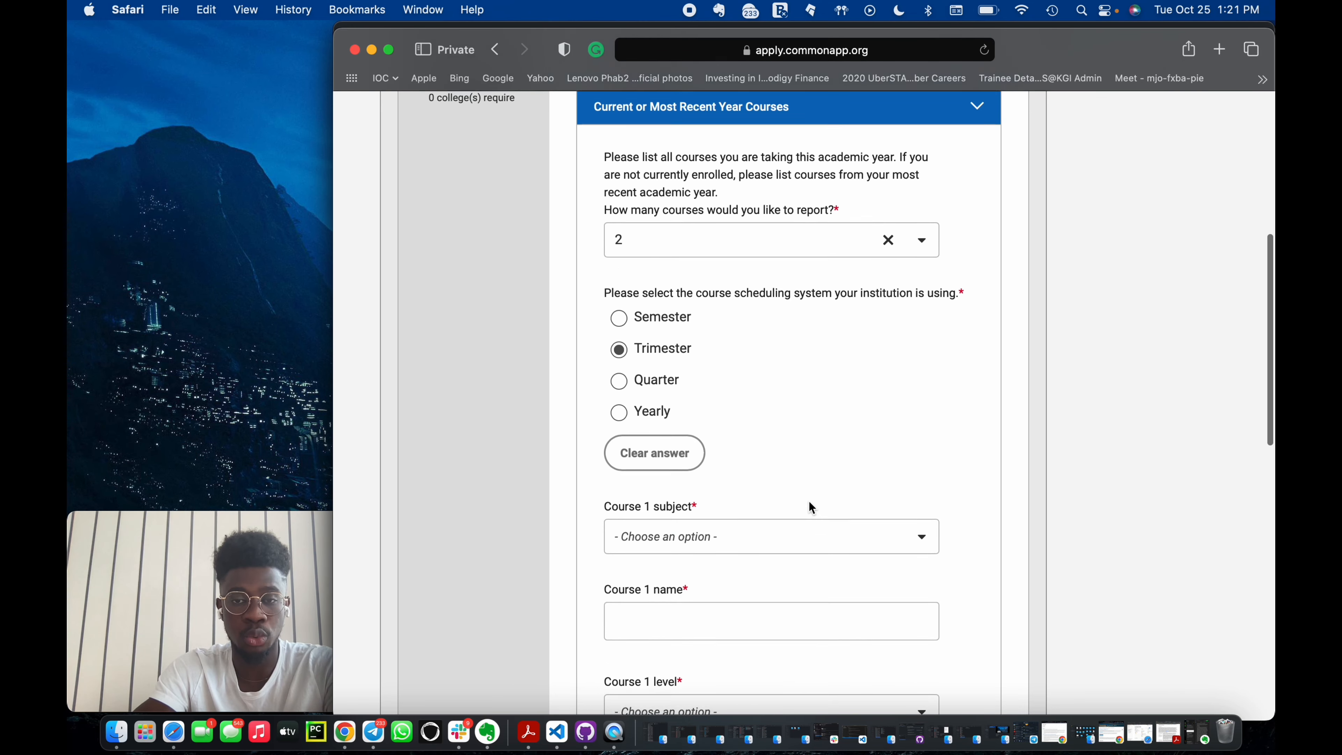
scroll(799, 422, down, 2)
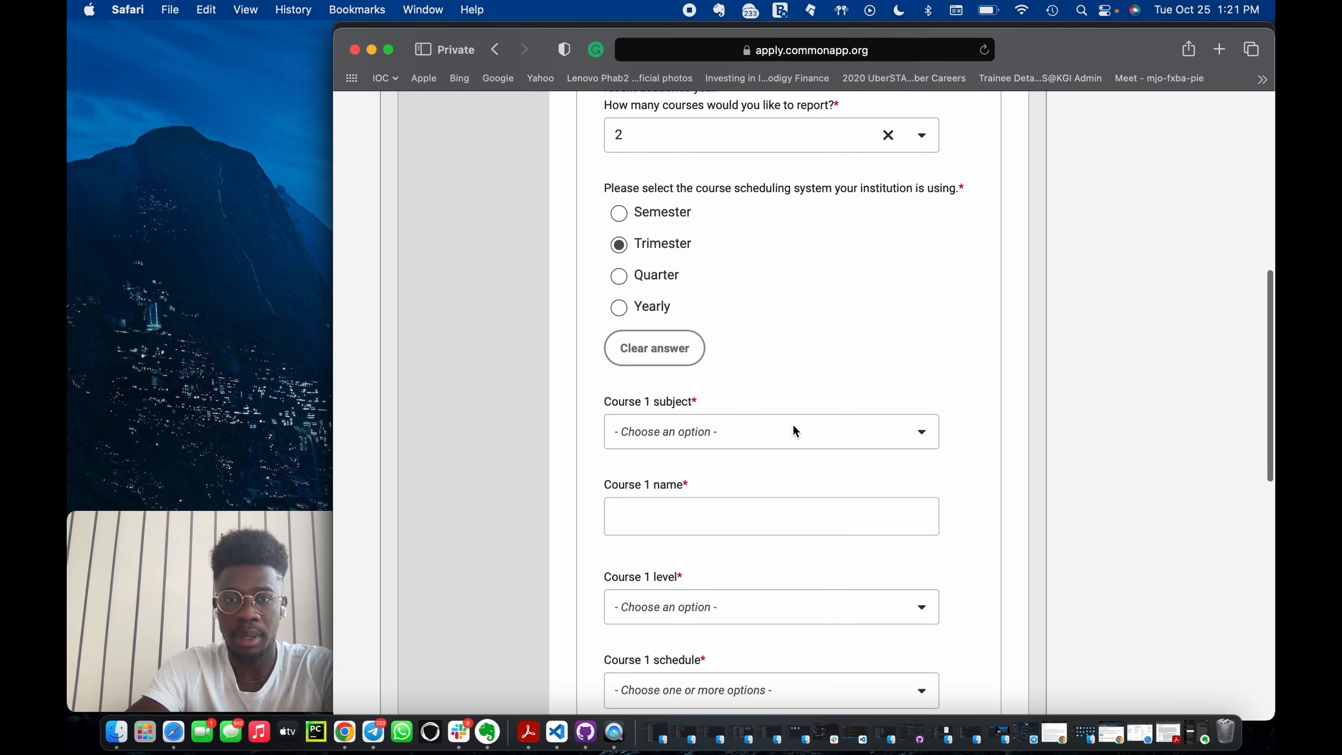
click(784, 431)
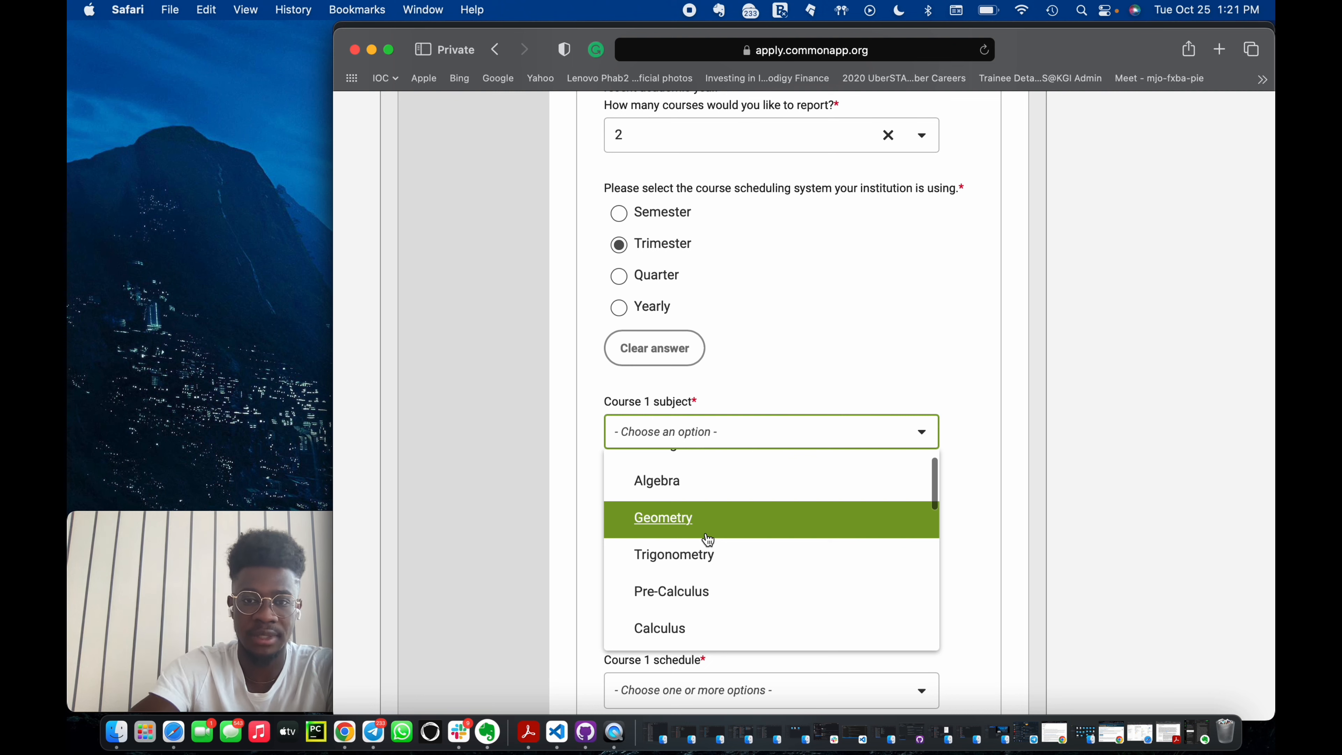
text(phy)
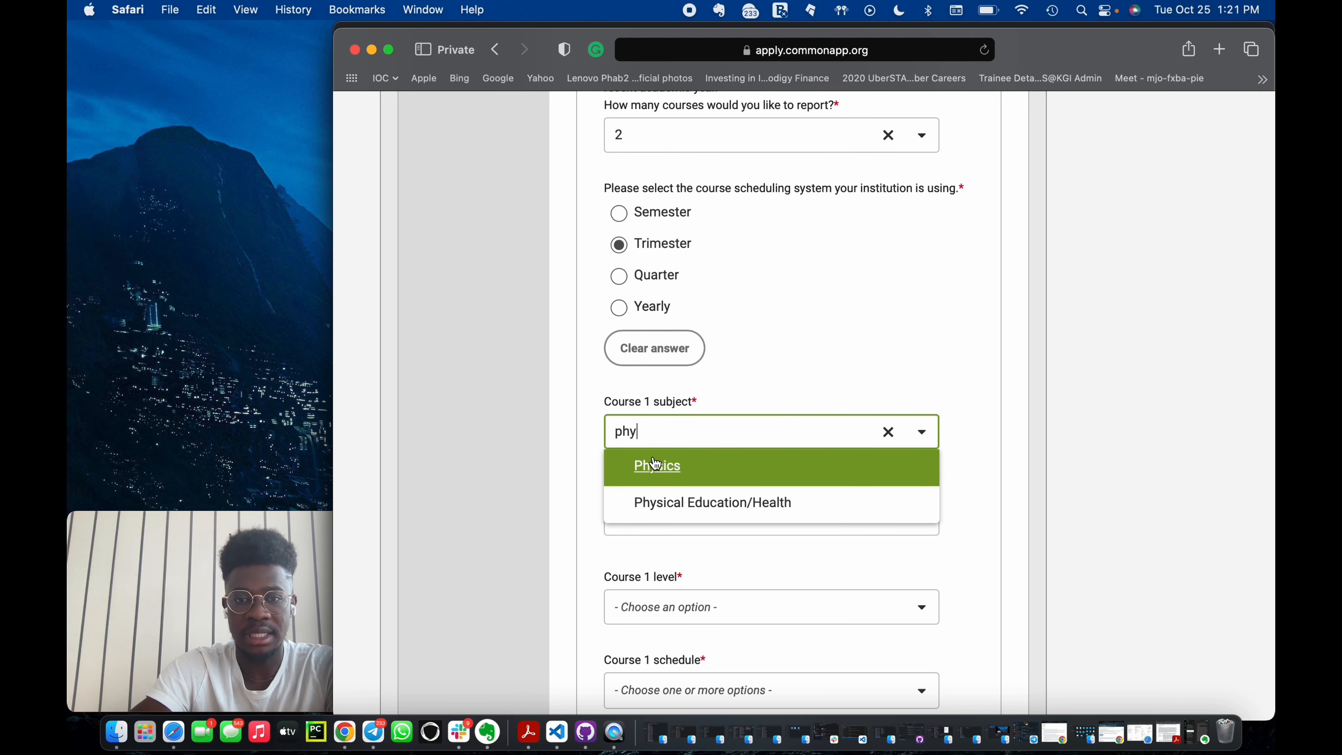
click(654, 463)
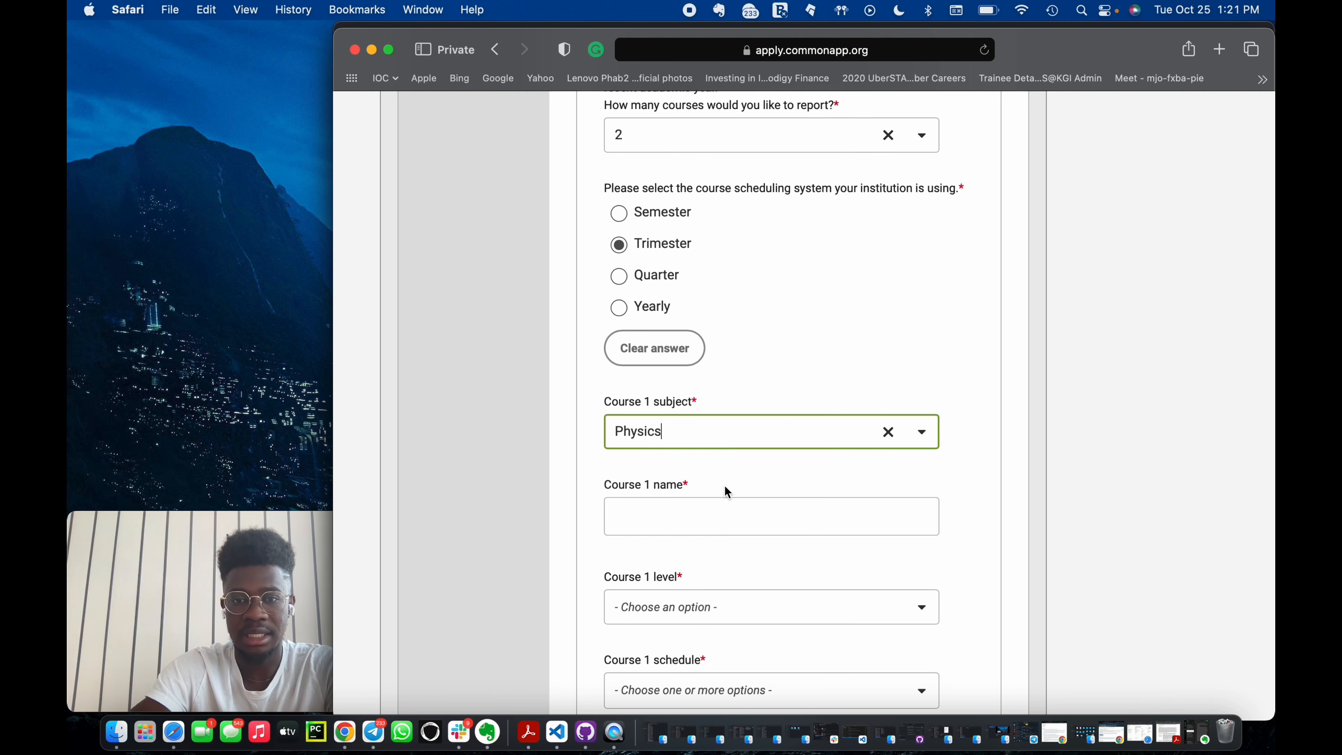
Enter Physics as the Course 1 name.
click(692, 516)
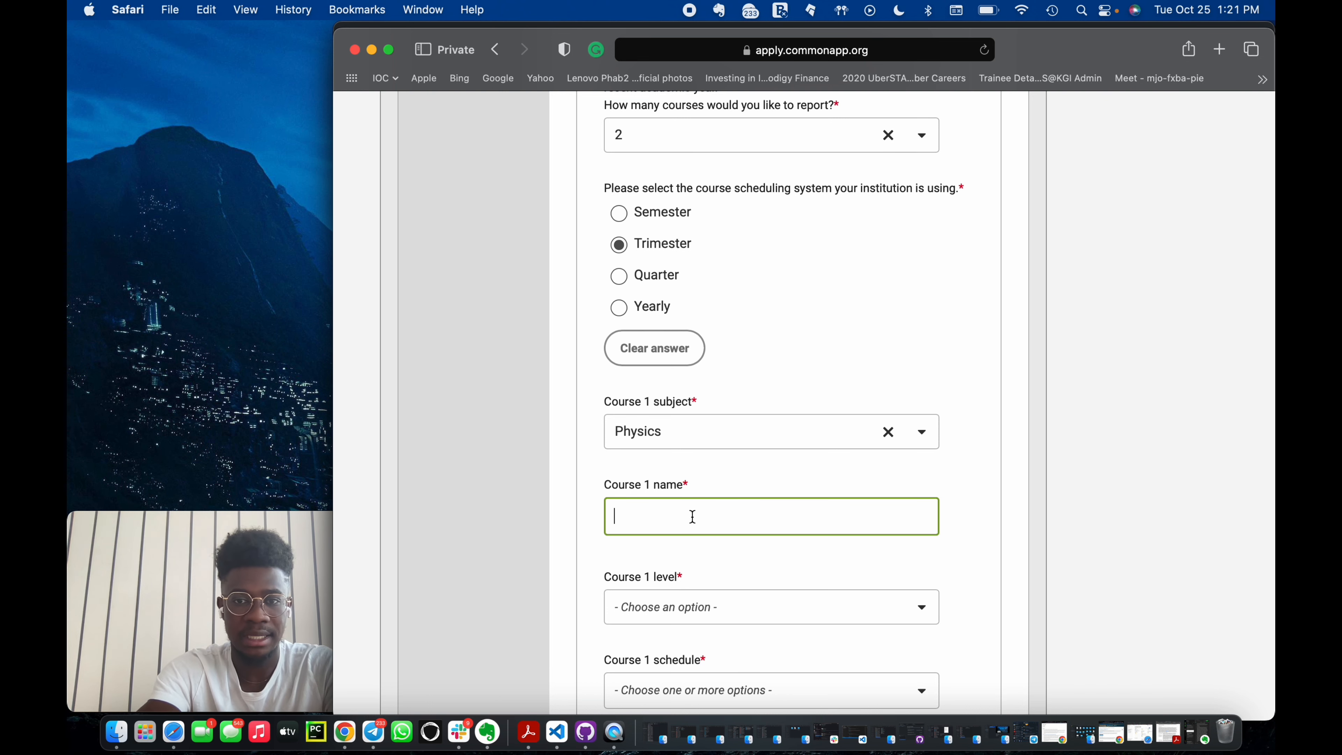
text(P)
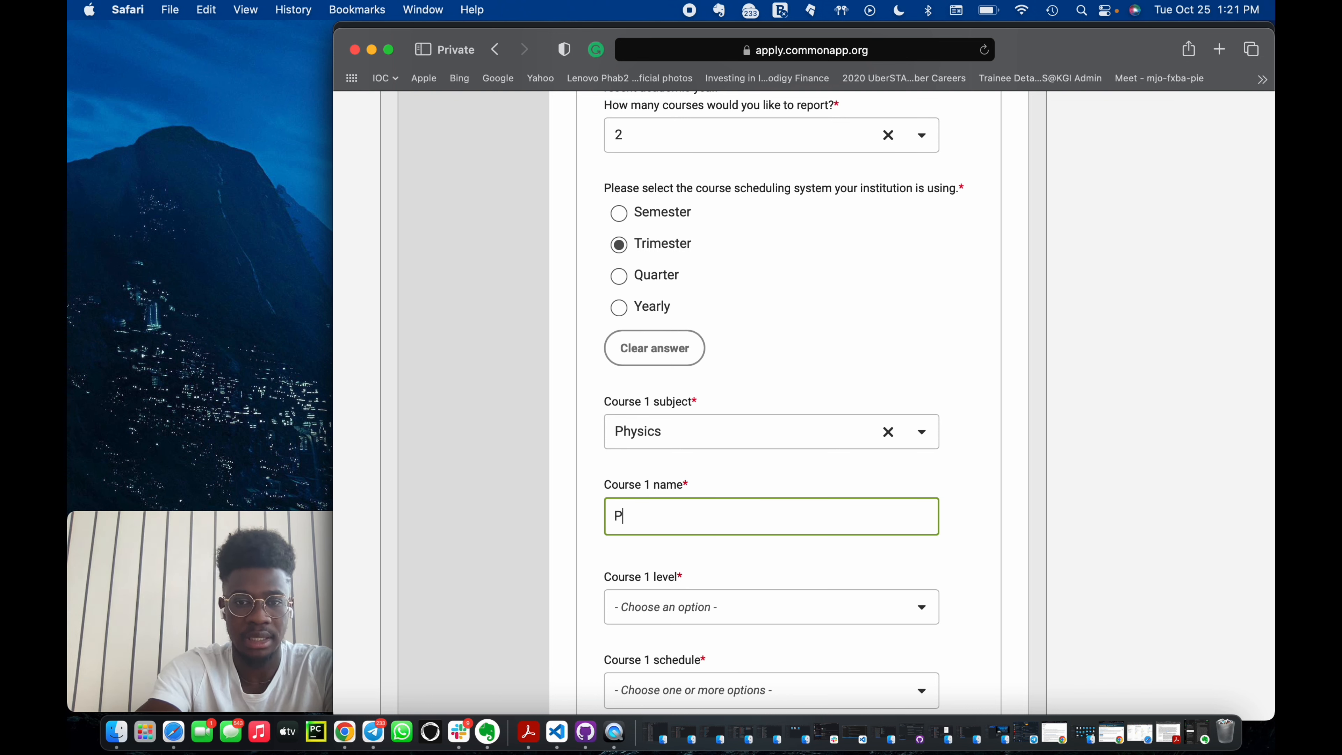
text(hys)
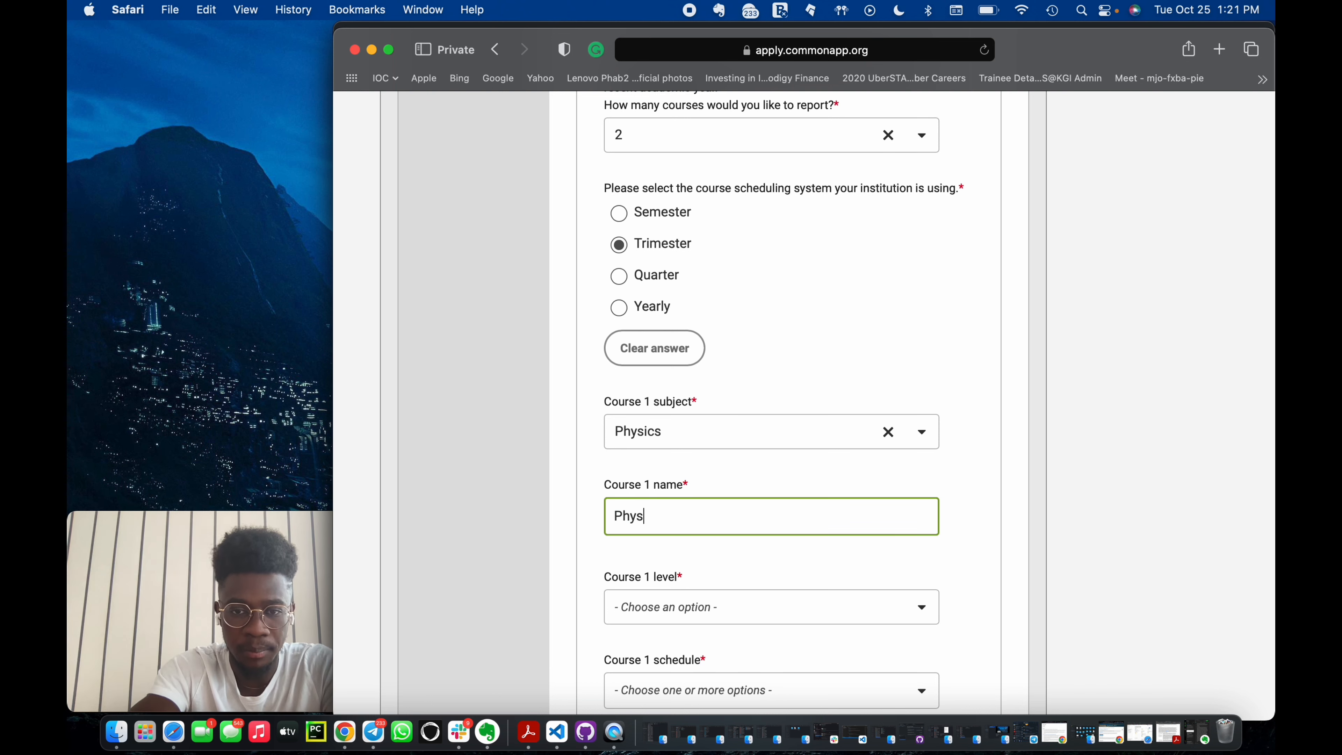
text(ics)
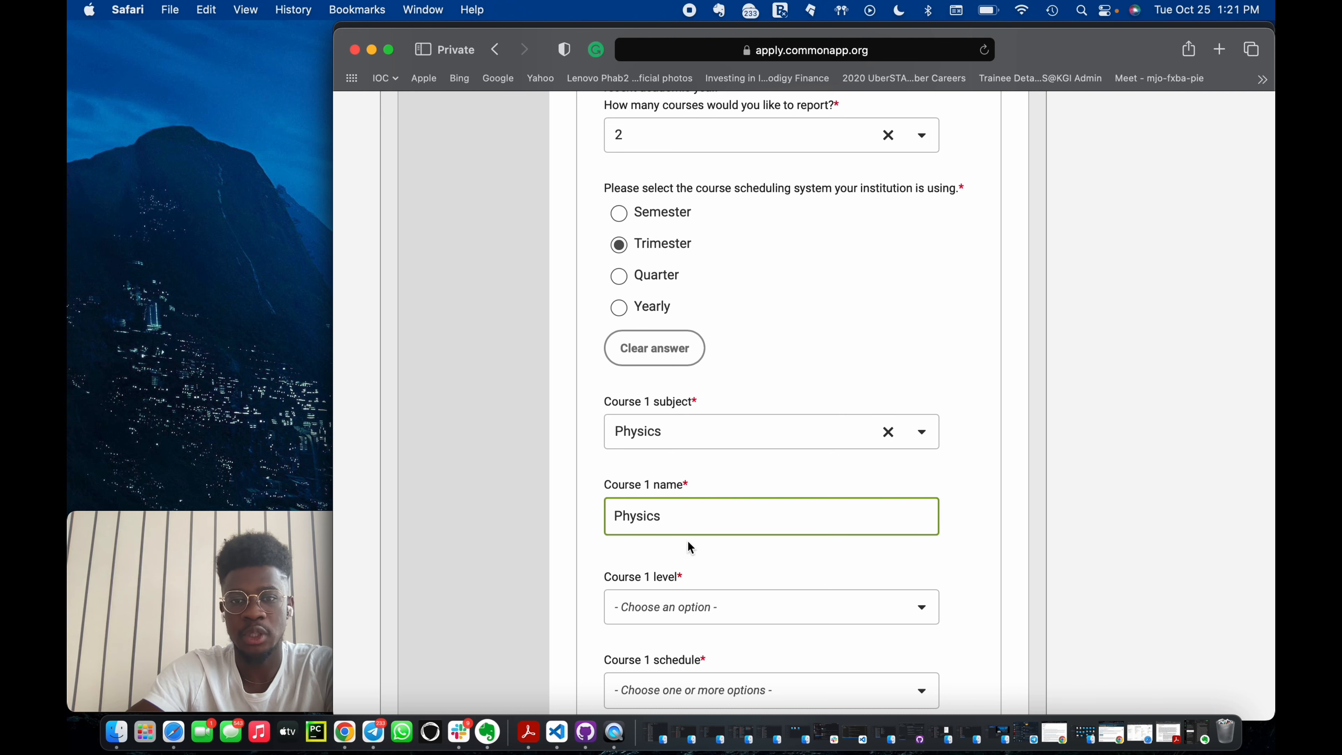
click(689, 548)
Set the Course 1 level to Regular/Standard after browsing the level options.
scroll(729, 493, down, 4)
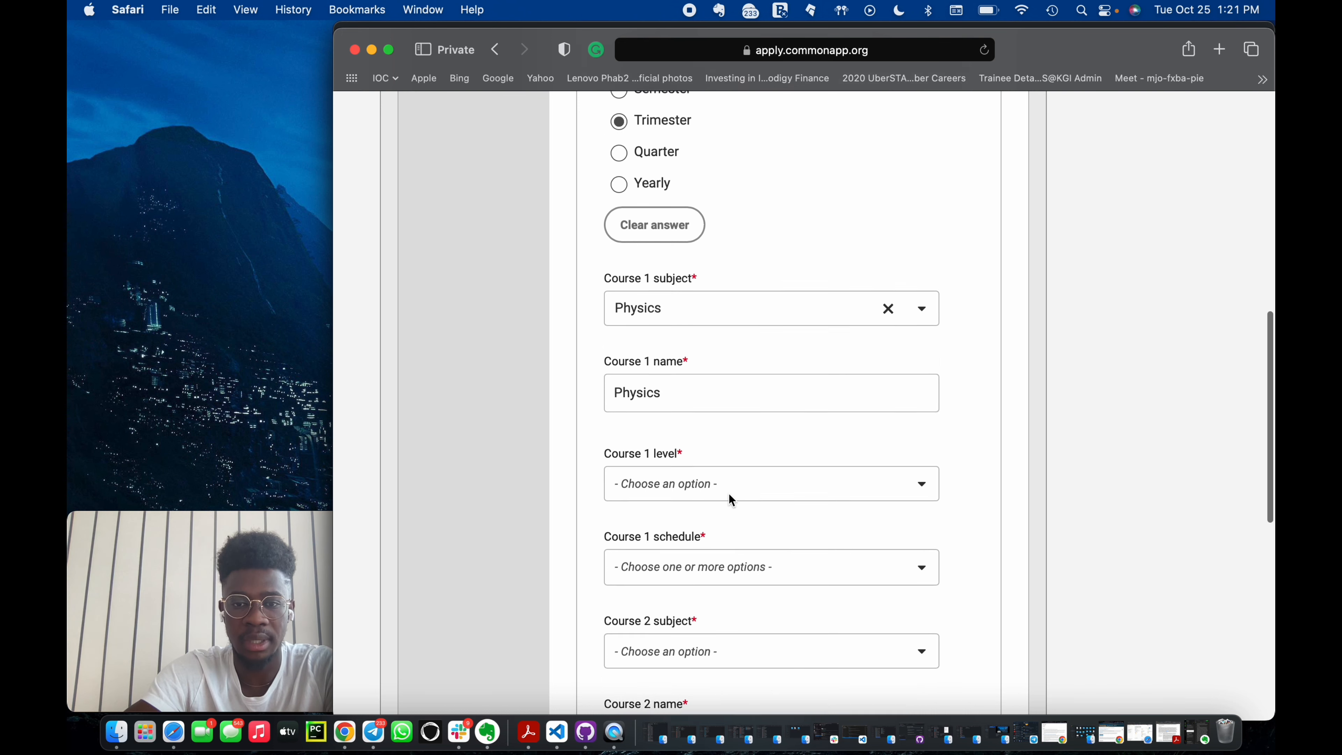
click(727, 449)
scroll(687, 576, down, 2)
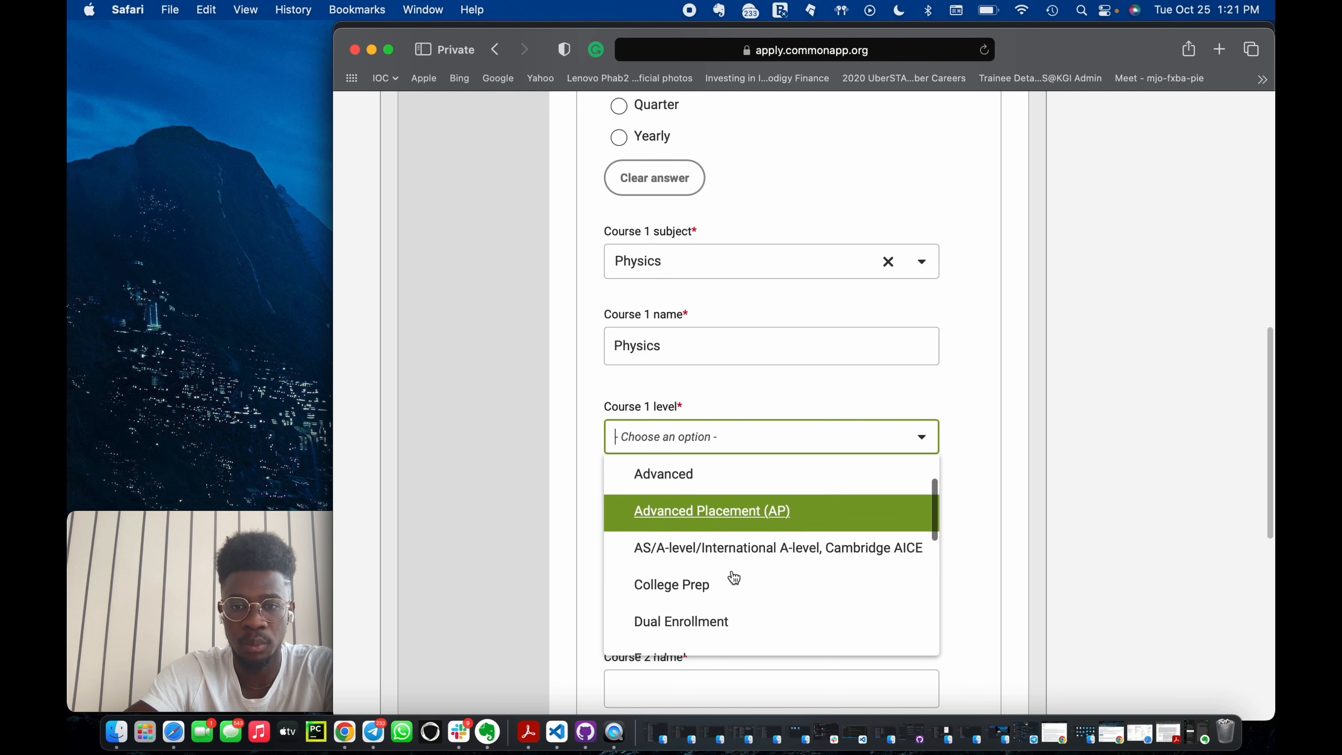
scroll(728, 575, up, 3)
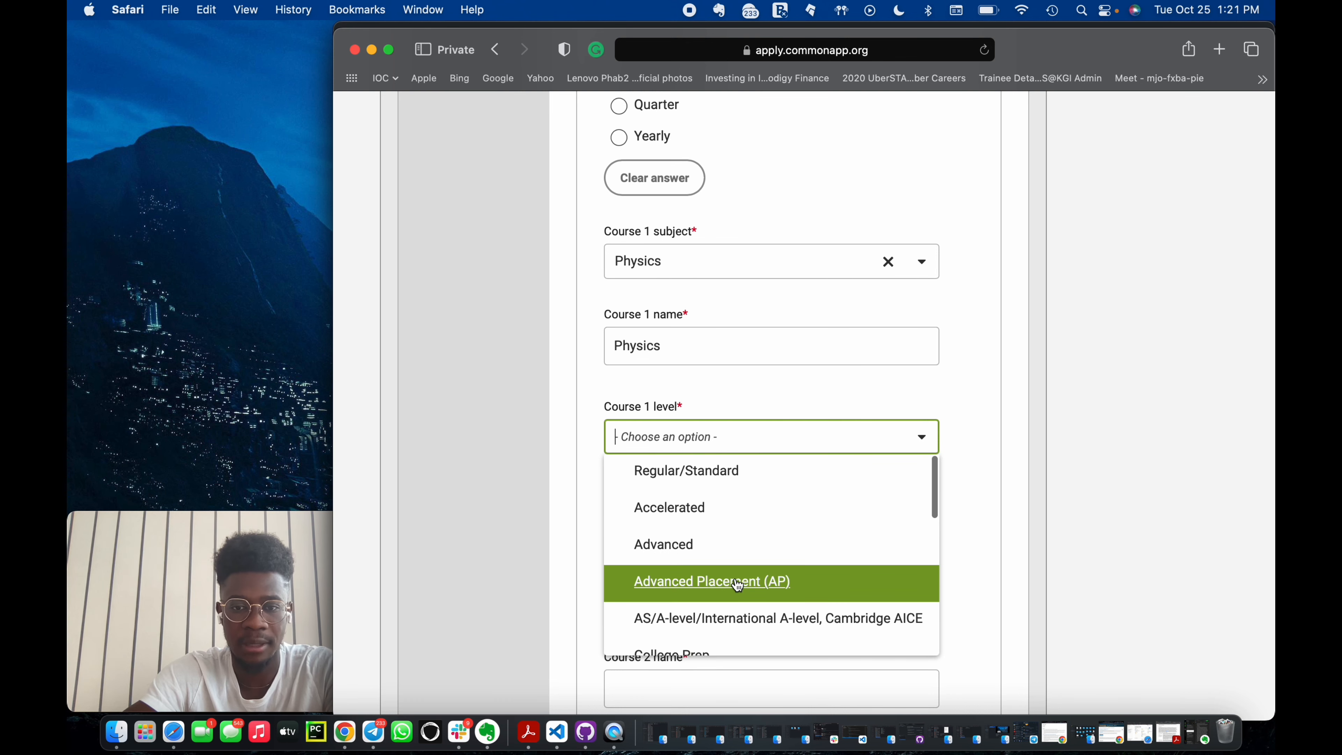
scroll(734, 586, down, 5)
scroll(757, 623, down, 4)
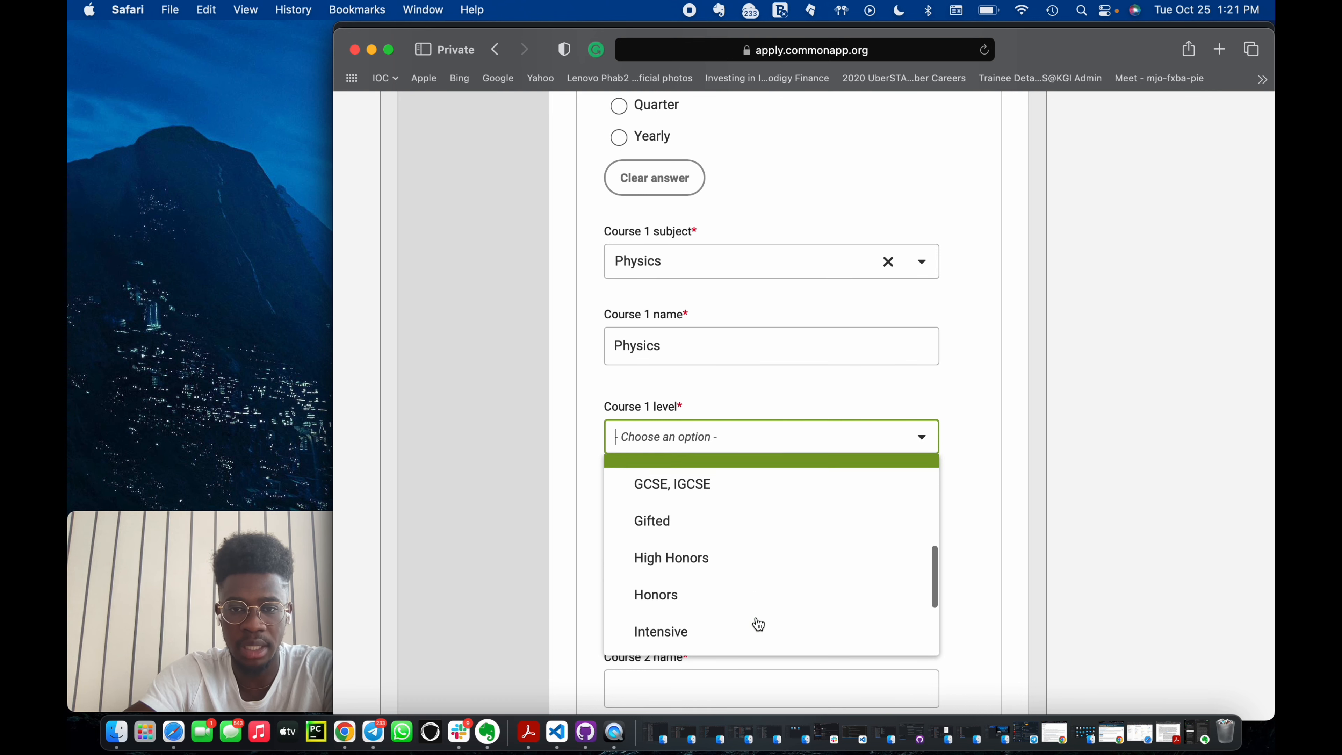
scroll(717, 548, down, 5)
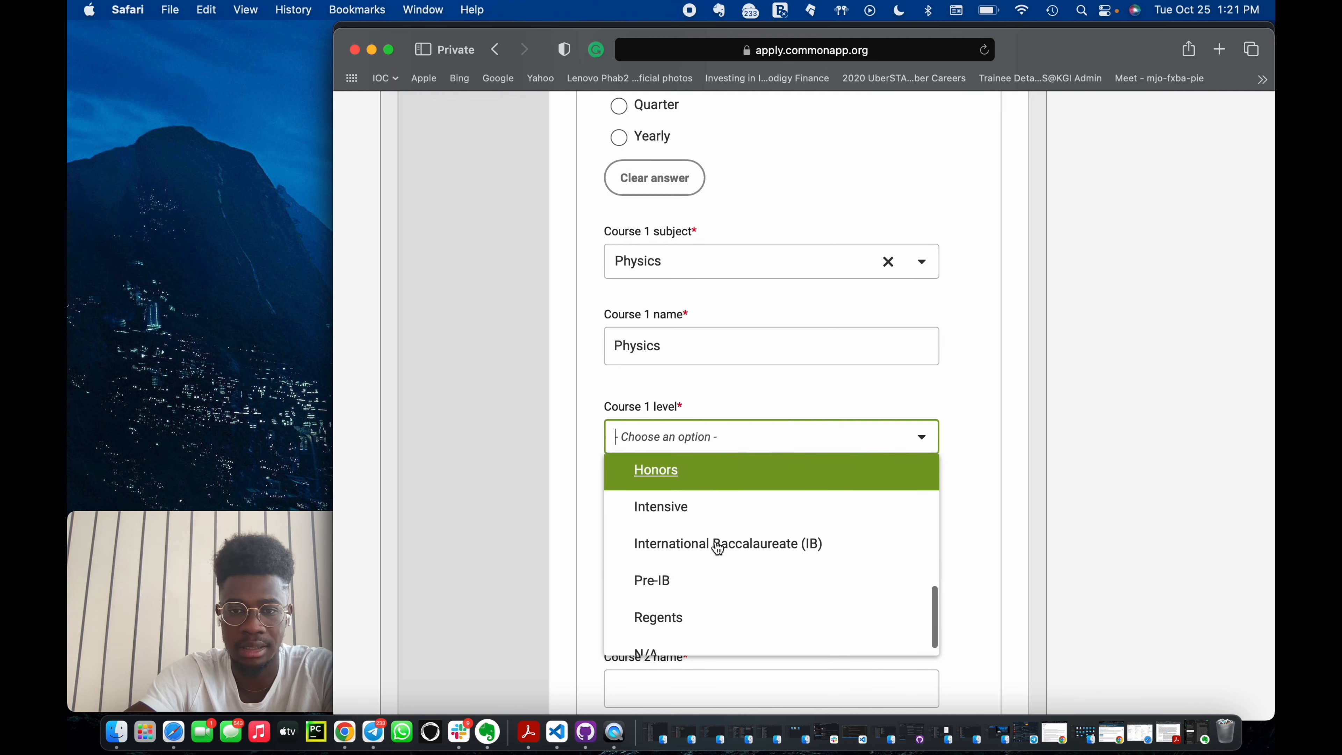
scroll(740, 502, up, 15)
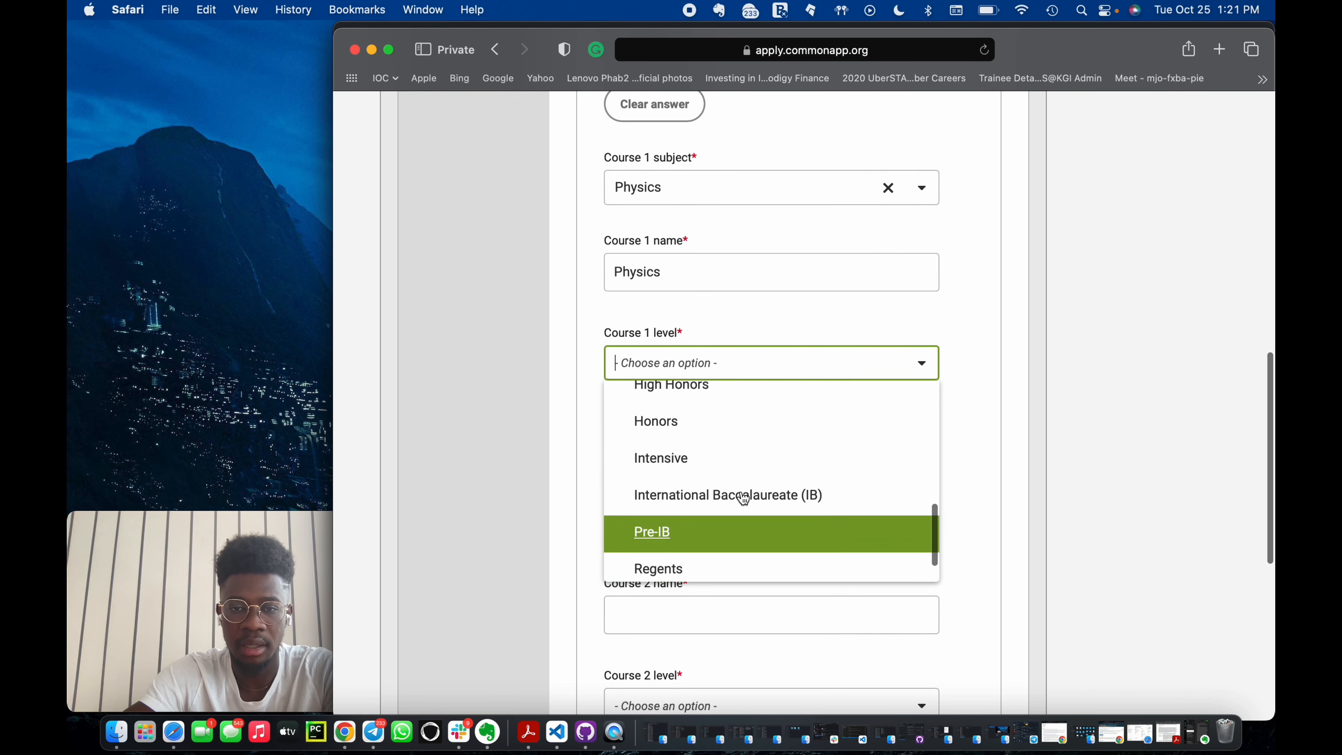
click(736, 404)
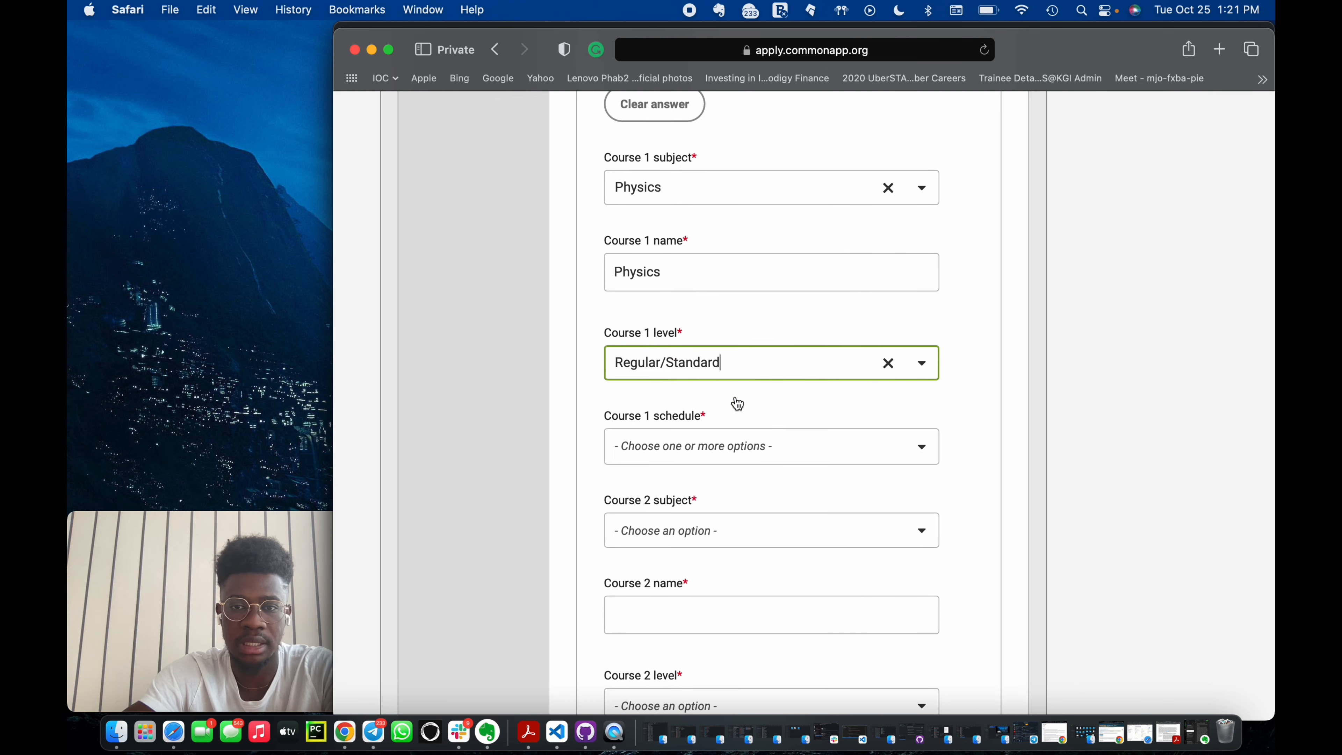
scroll(760, 456, up, 2)
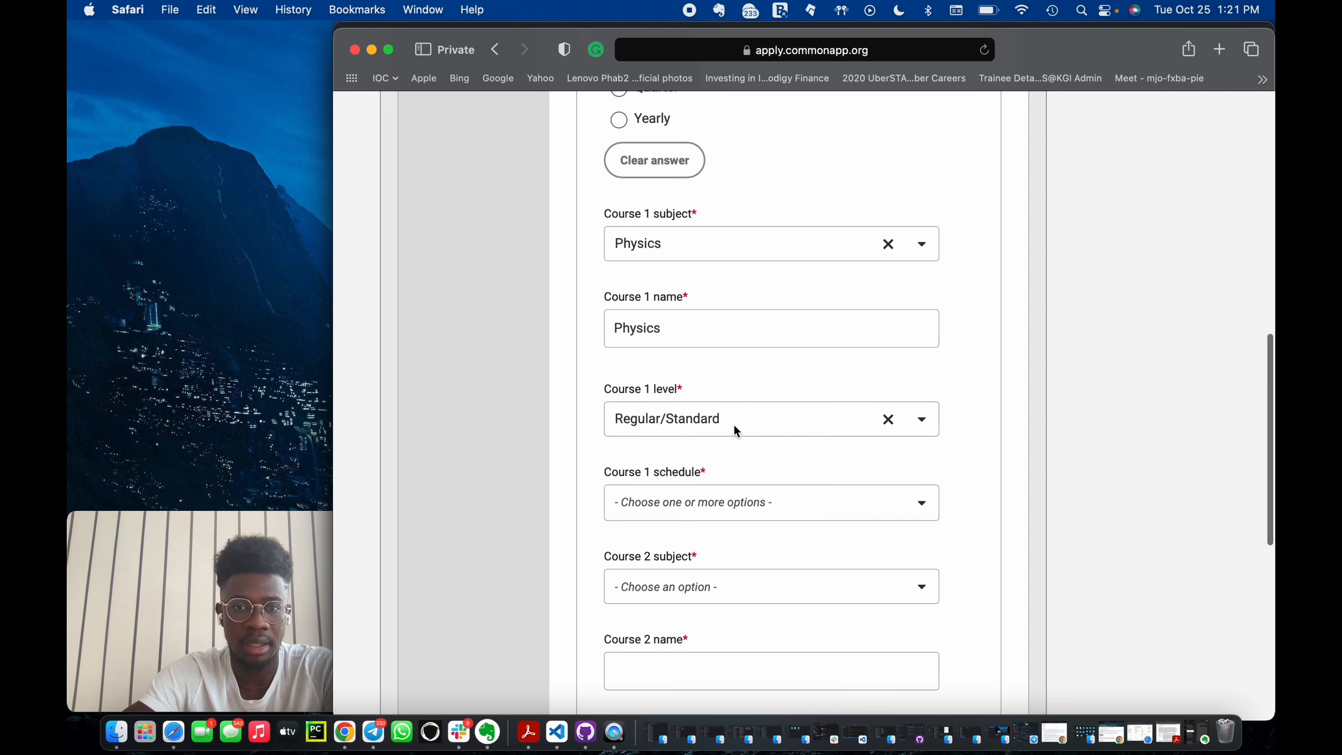
Set the Course 1 schedule to Full Year.
click(704, 506)
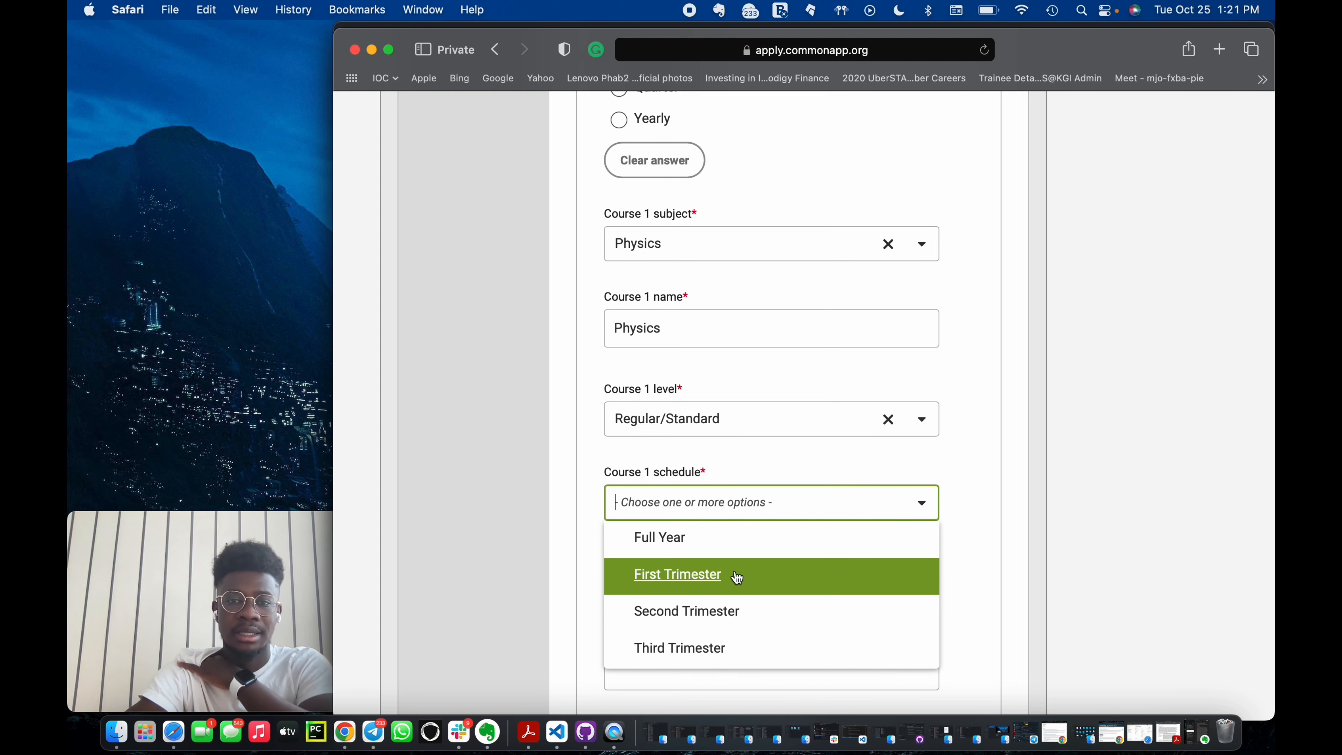
click(734, 548)
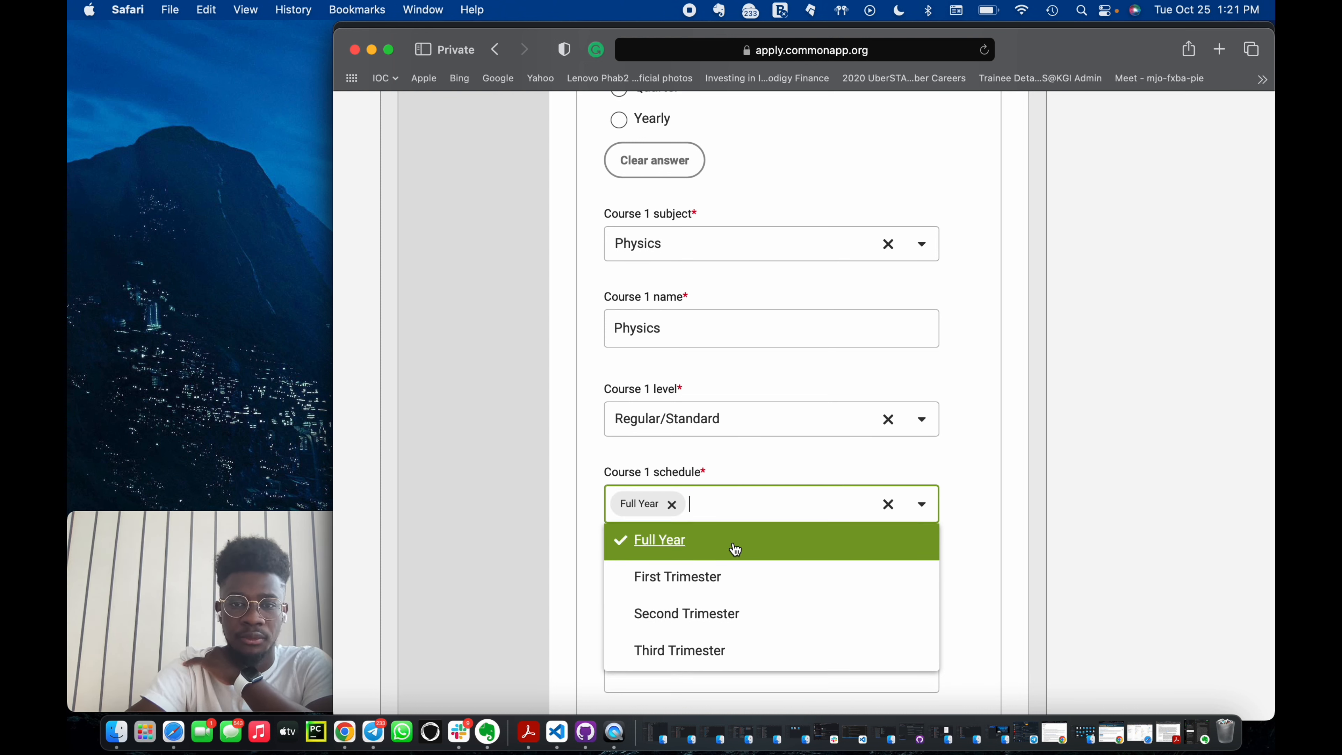
click(976, 486)
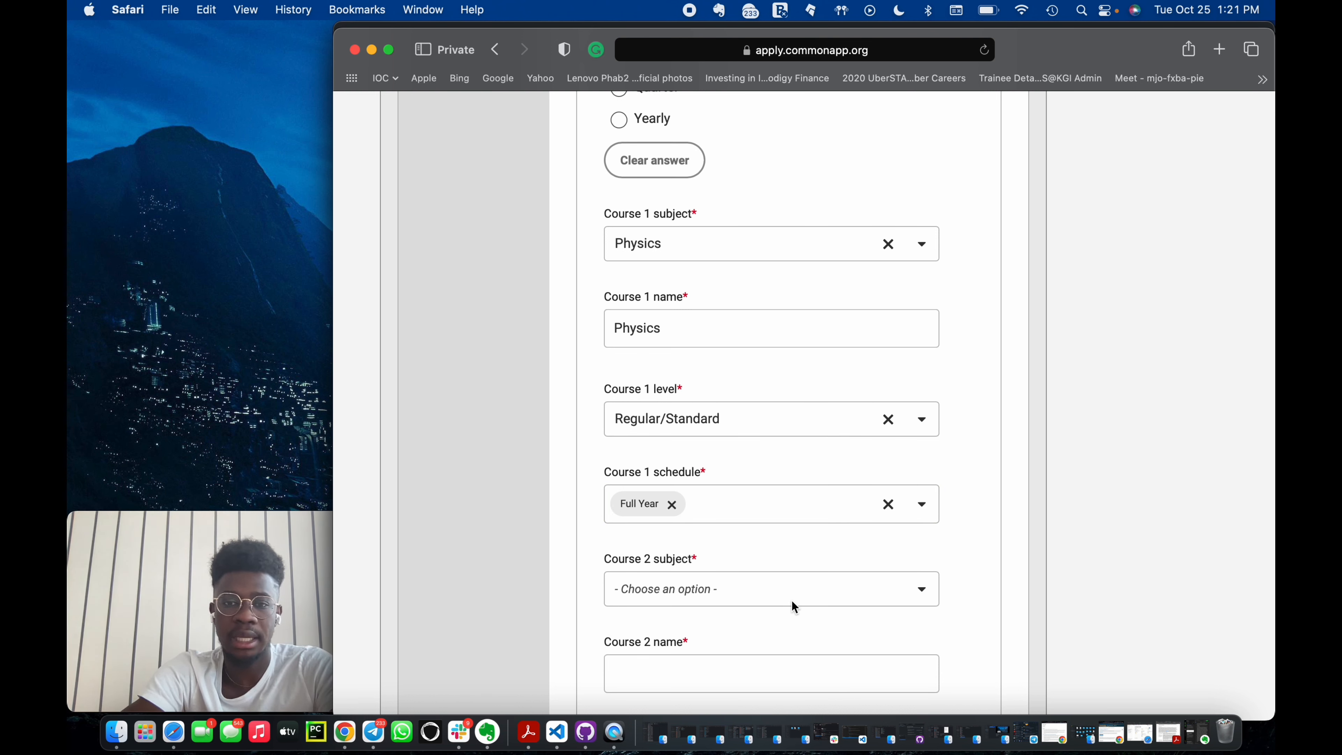
Search the Course 2 subject options for Soc, Bi and Math, clearing each search entry.
scroll(760, 535, down, 1)
scroll(751, 529, up, 3)
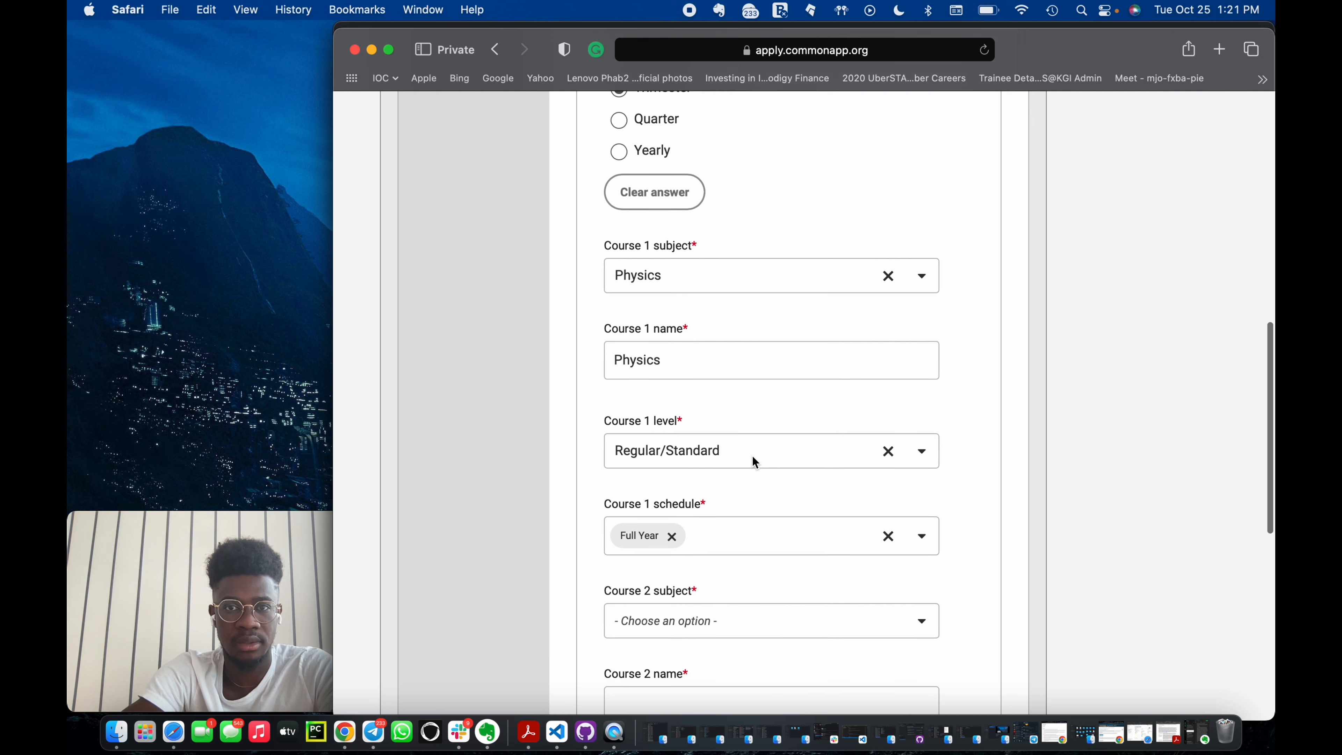
scroll(753, 457, down, 3)
scroll(753, 457, up, 6)
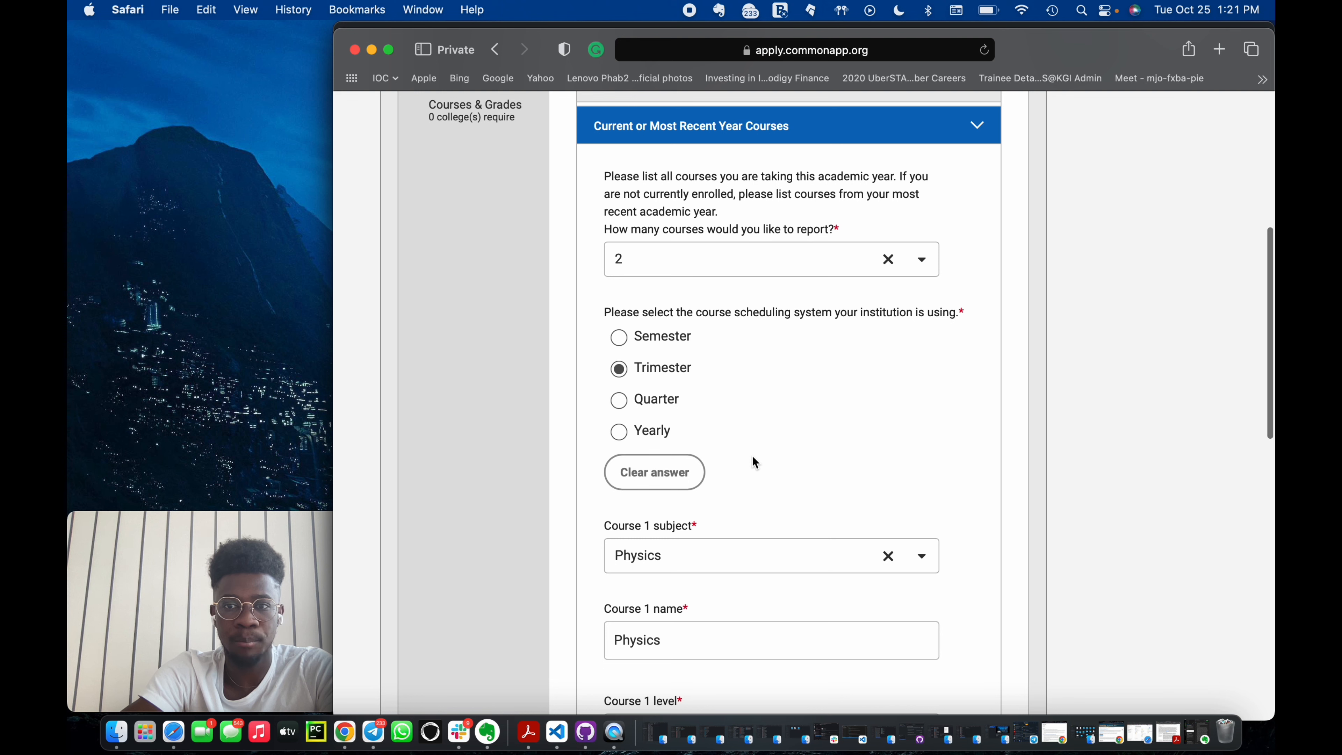
scroll(751, 455, down, 8)
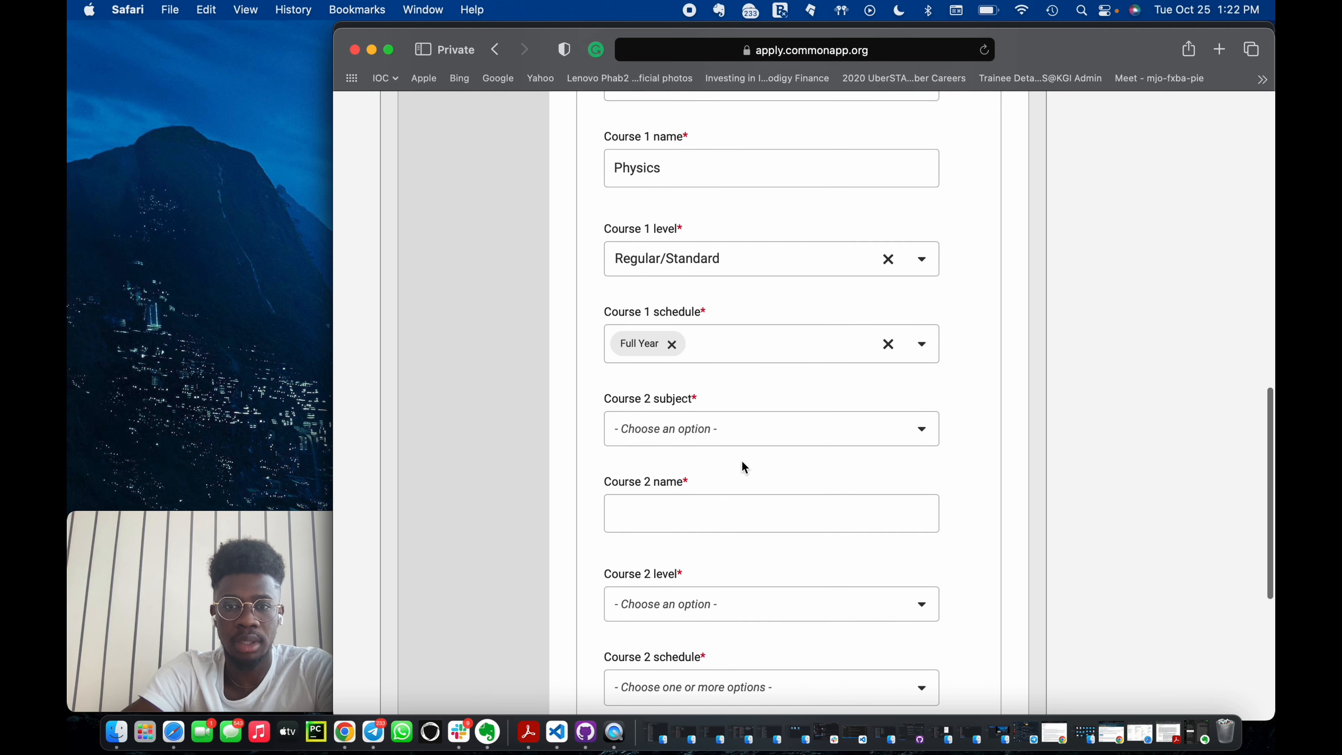
click(725, 426)
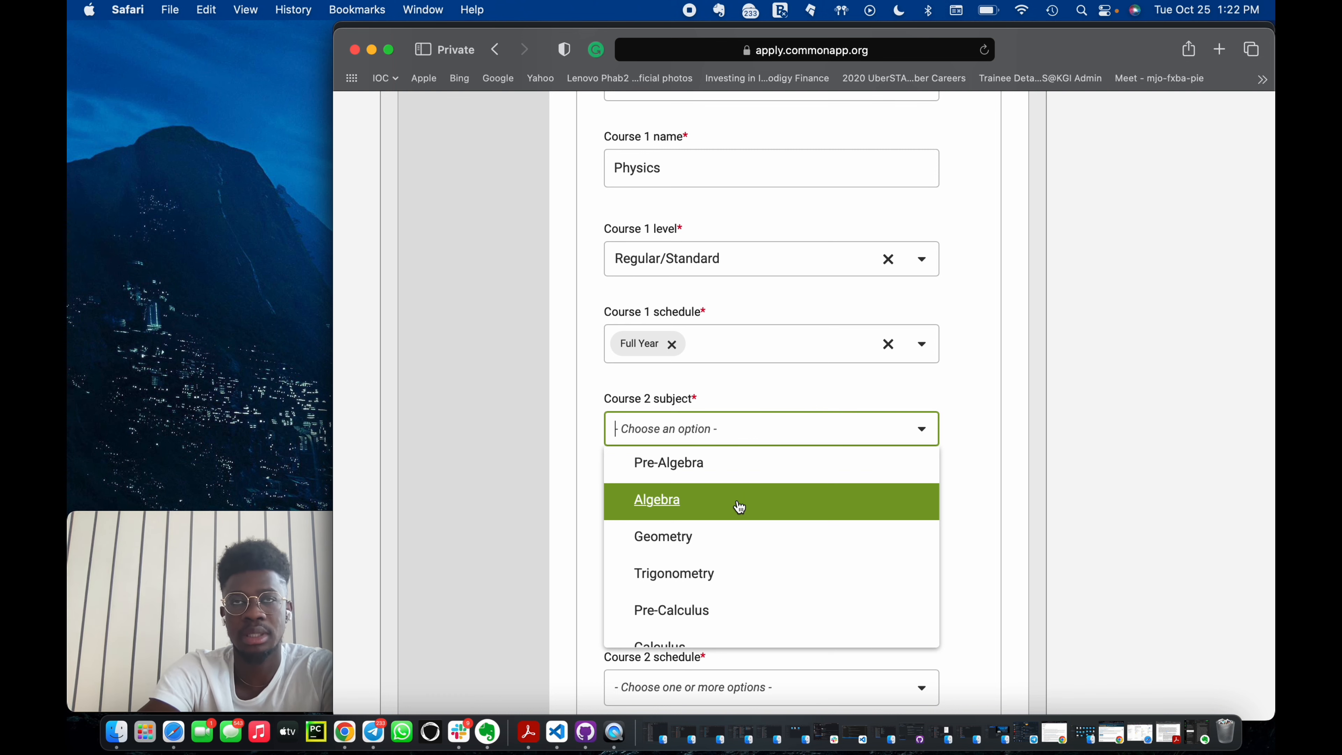
text(Soc)
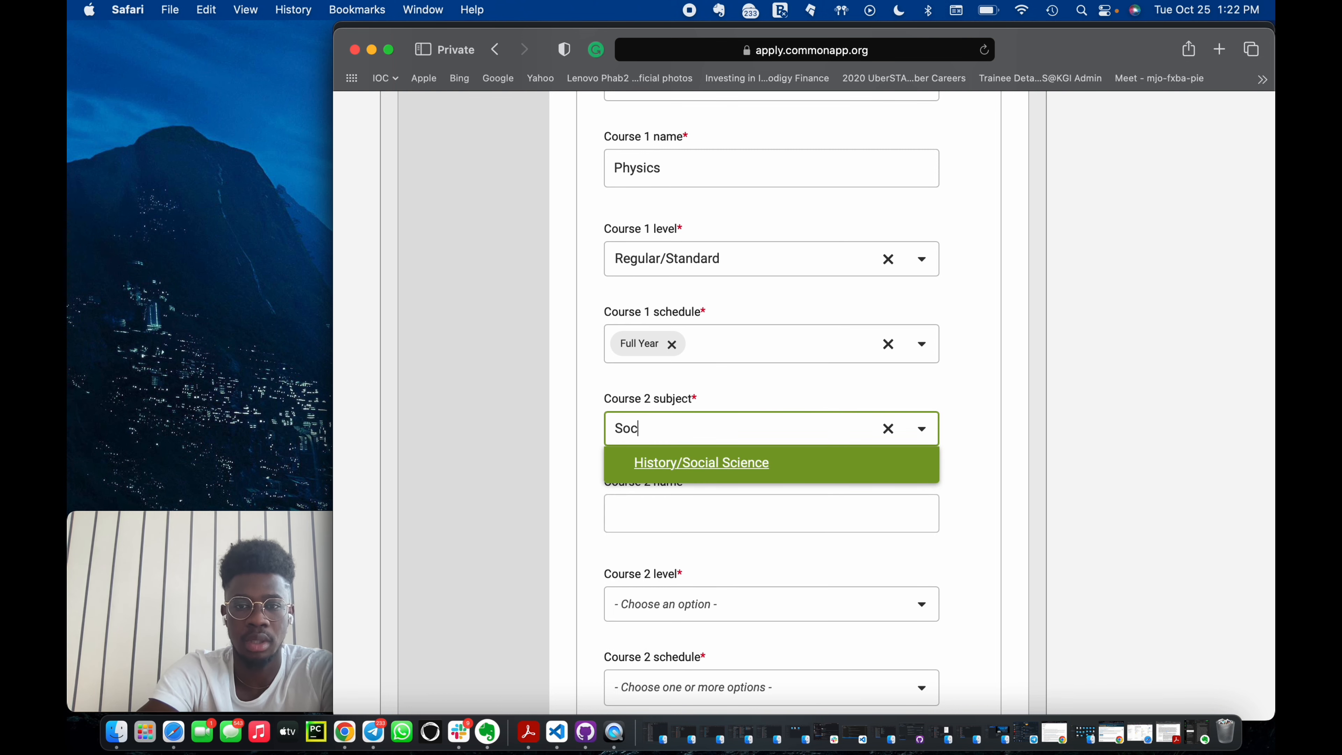
key(BackSpace)
key(BackSpace)
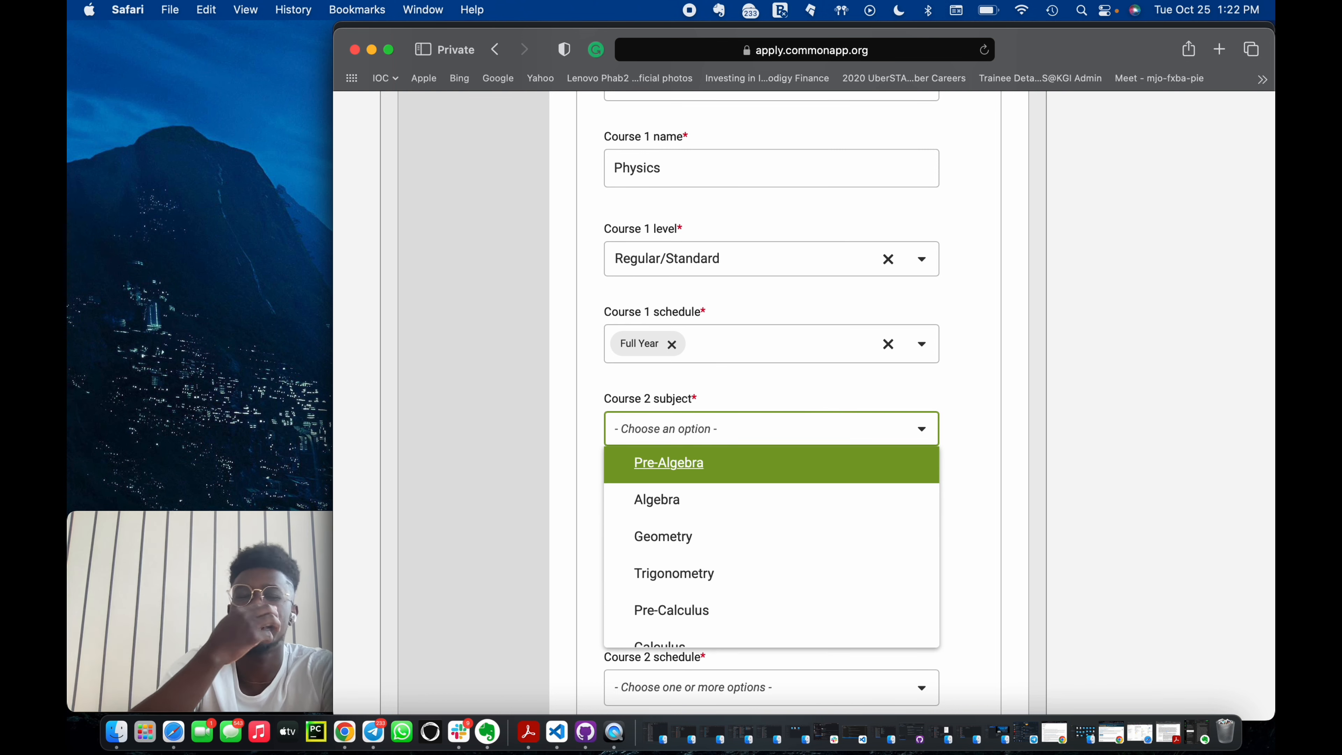
text(B)
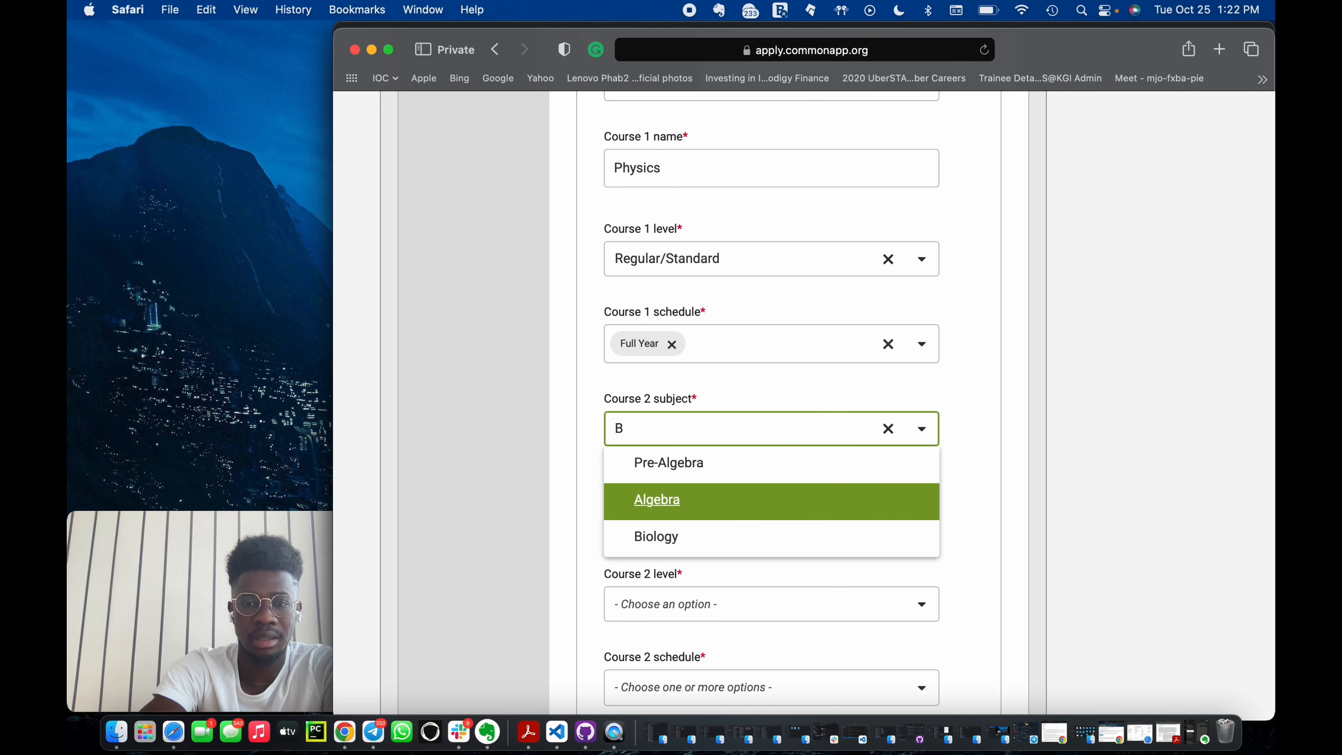
text(i)
key(BackSpace)
key(BackSpace)
text(Math)
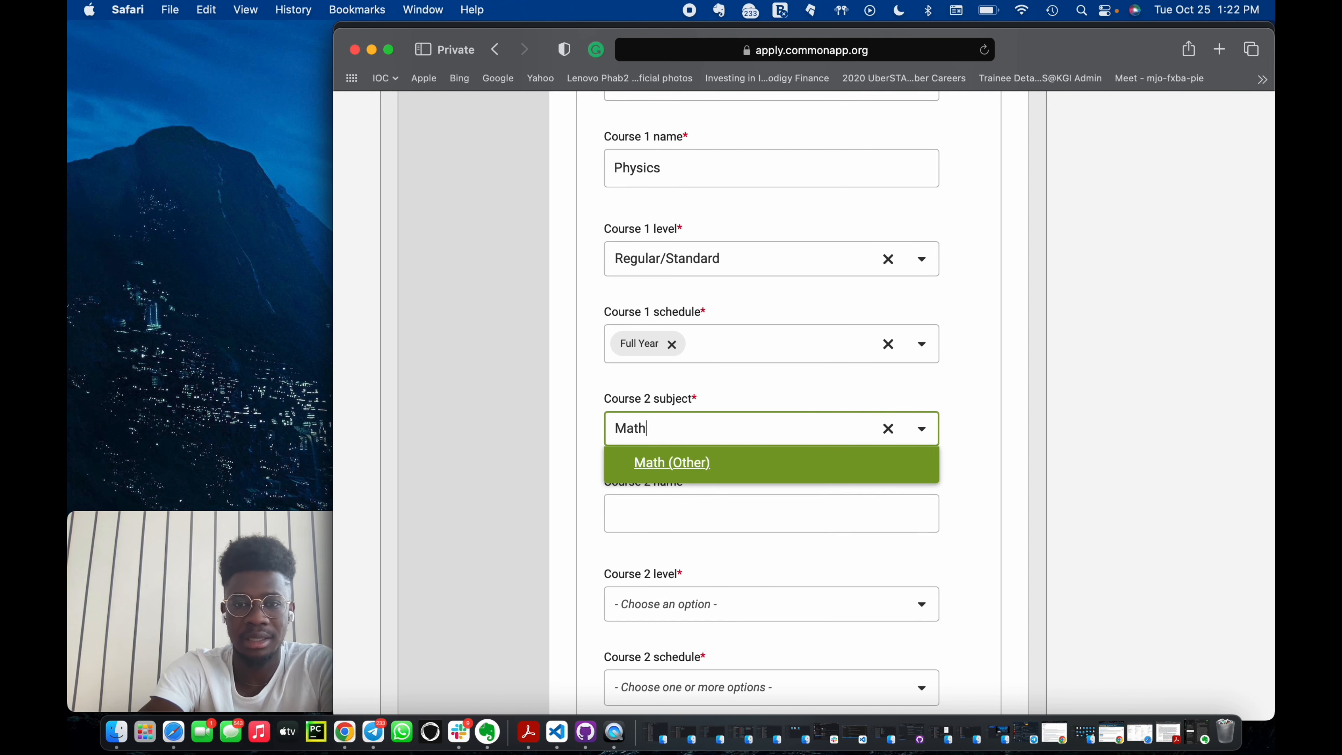
key(BackSpace)
key(BackSpace)
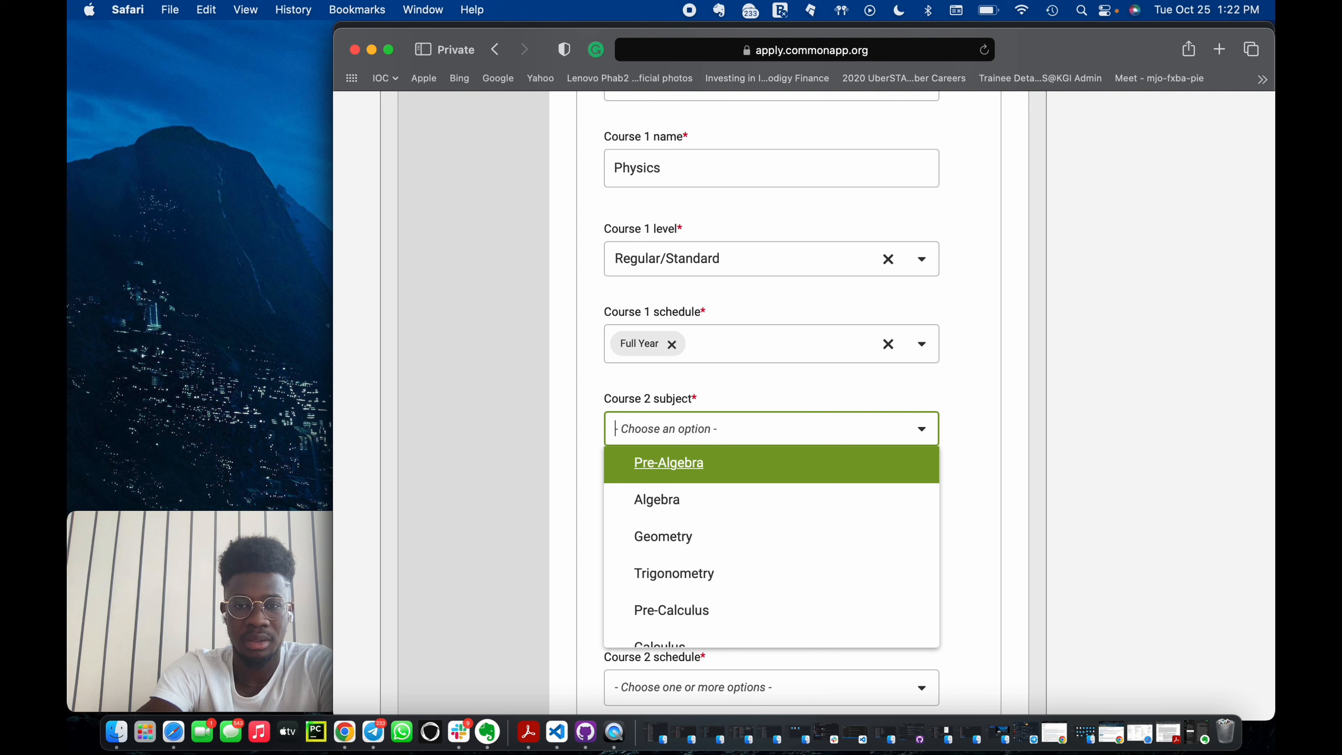
Search the Course 2 subject options and choose Other/Elective.
text(M)
key(BackSpace)
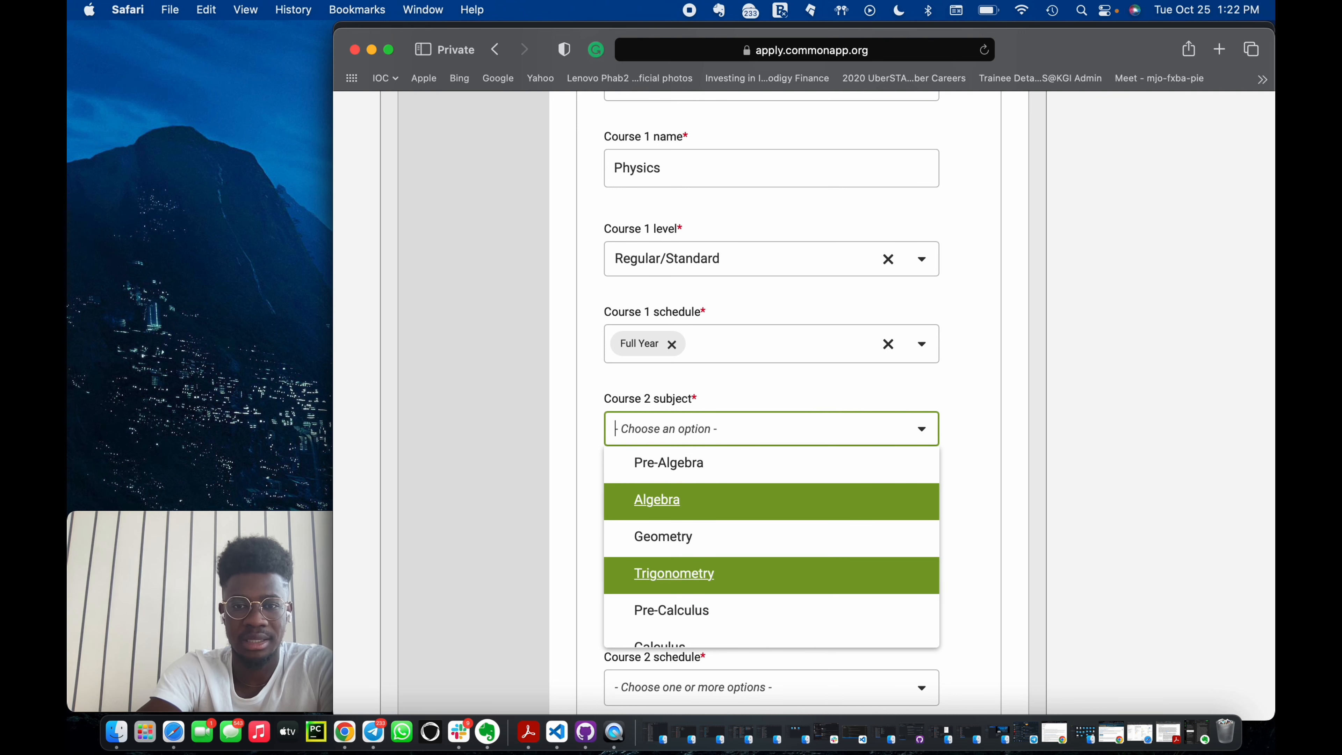
text(Elect)
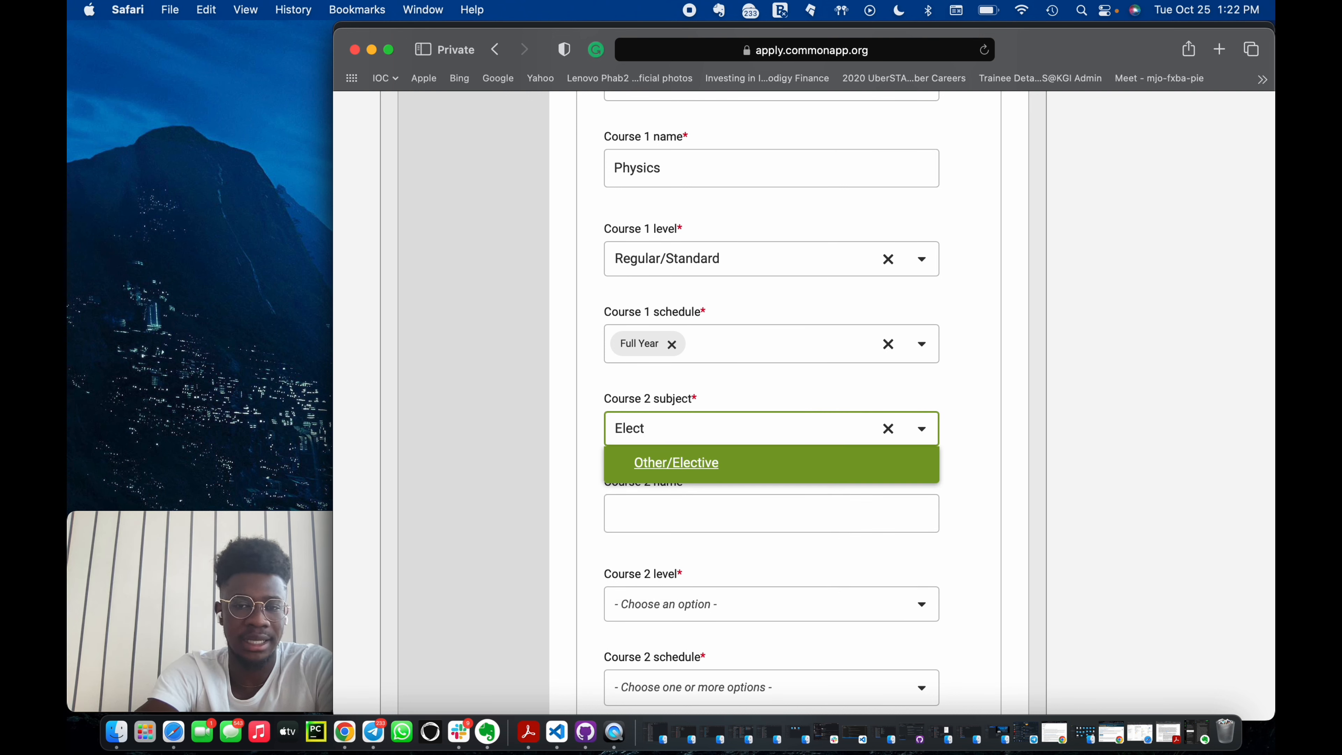
click(723, 470)
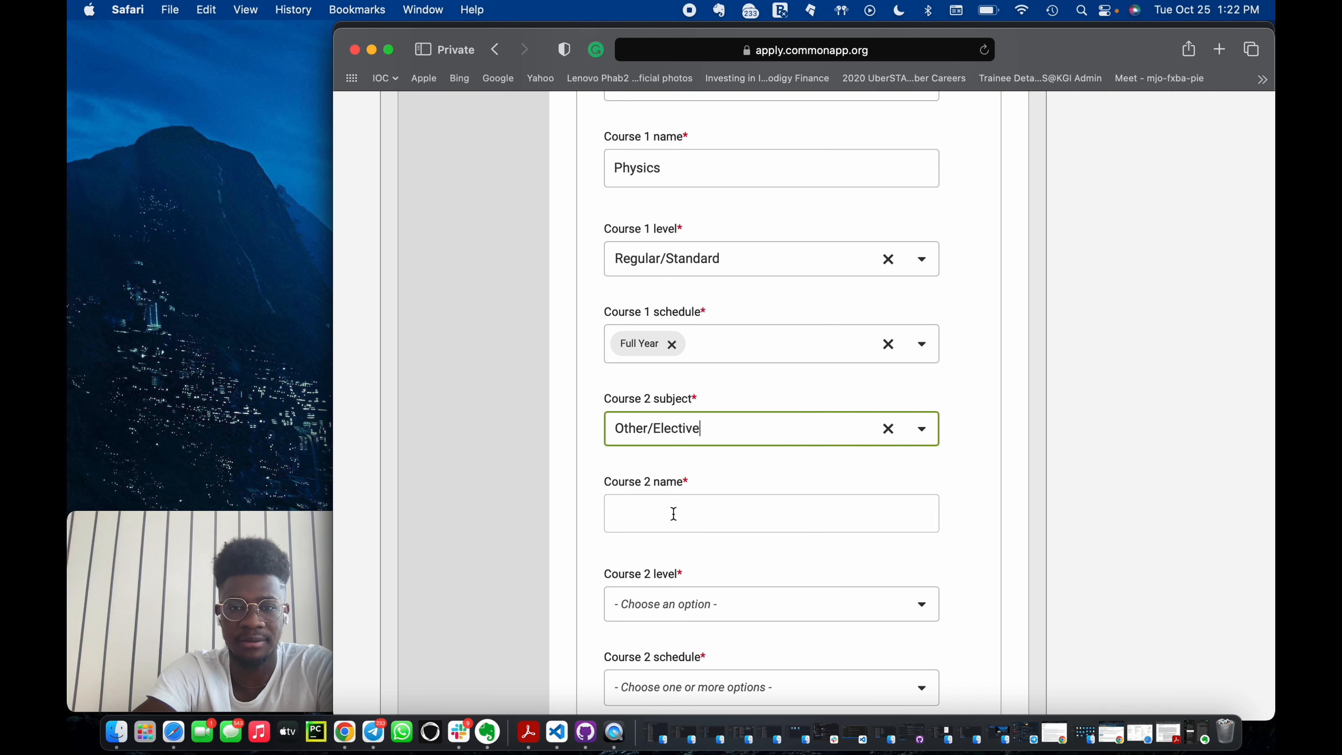
Name Course 2 Elective Math and set its level to Regular/Standard.
click(673, 514)
text(Elective Math)
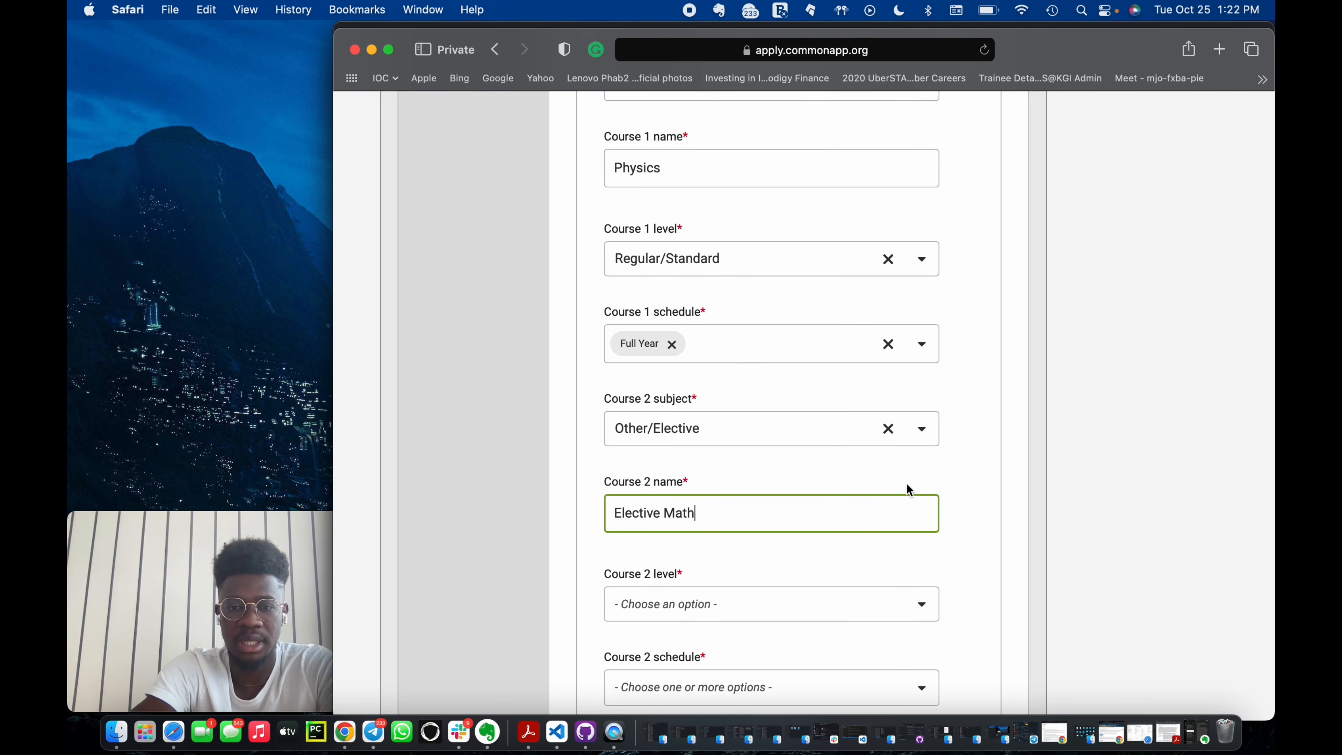
click(733, 605)
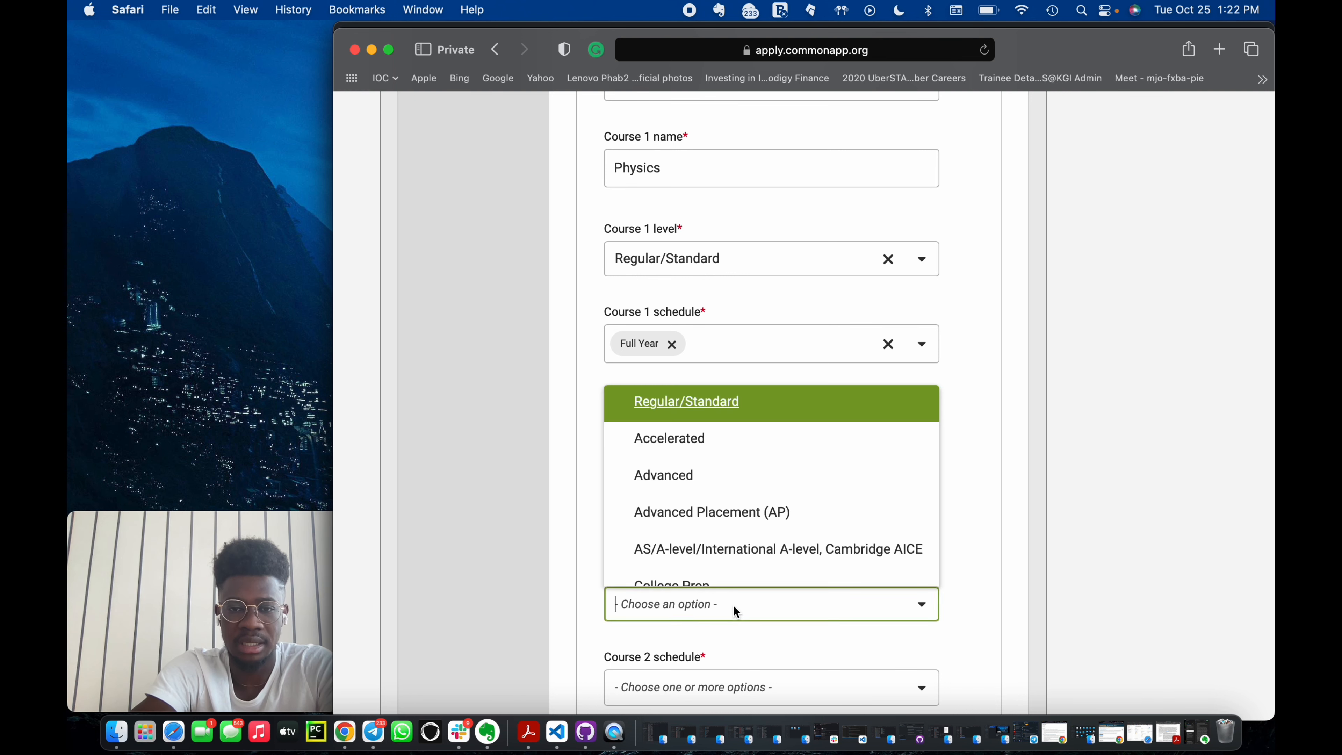
click(709, 405)
scroll(707, 402, down, 5)
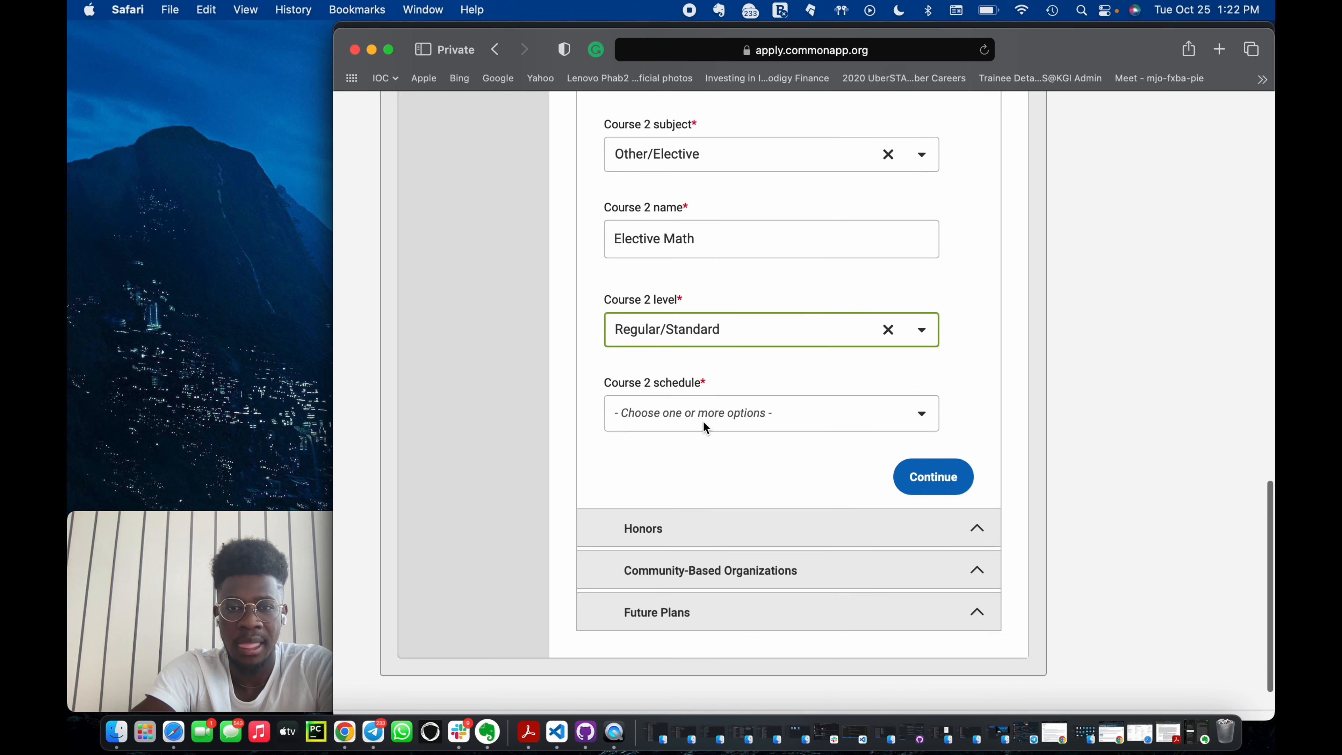
Set the Course 2 schedule to Full Year and continue to the next Education section.
click(704, 421)
click(702, 461)
scroll(824, 396, down, 1)
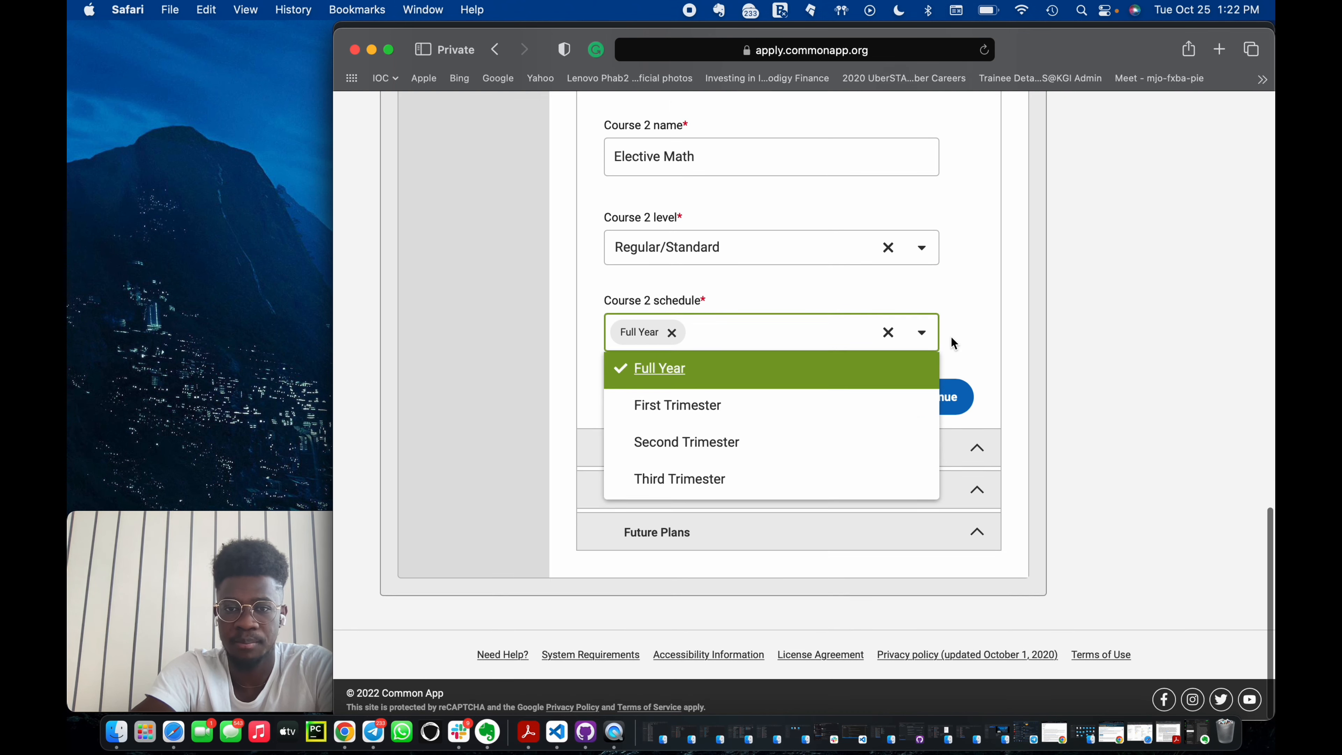
click(950, 337)
click(932, 396)
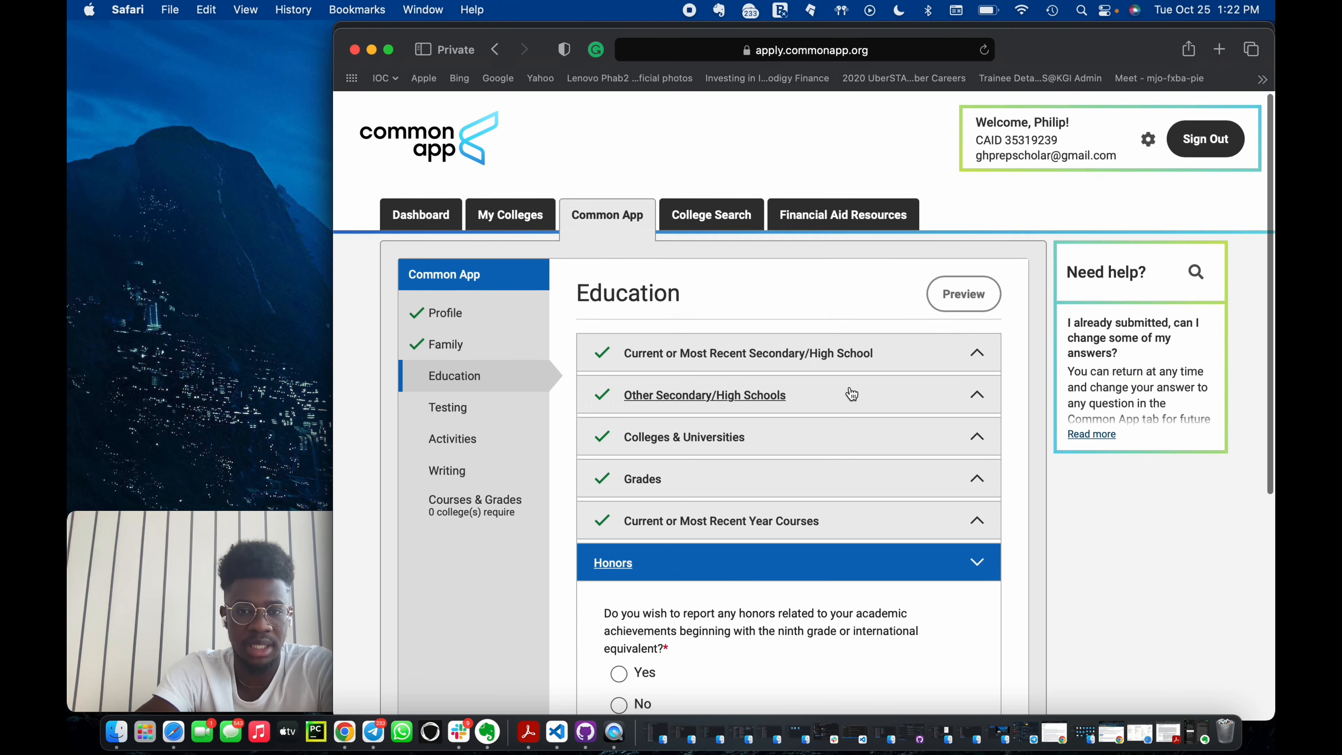
Answer Yes to reporting honors related to academic achievements since ninth grade.
scroll(787, 421, down, 4)
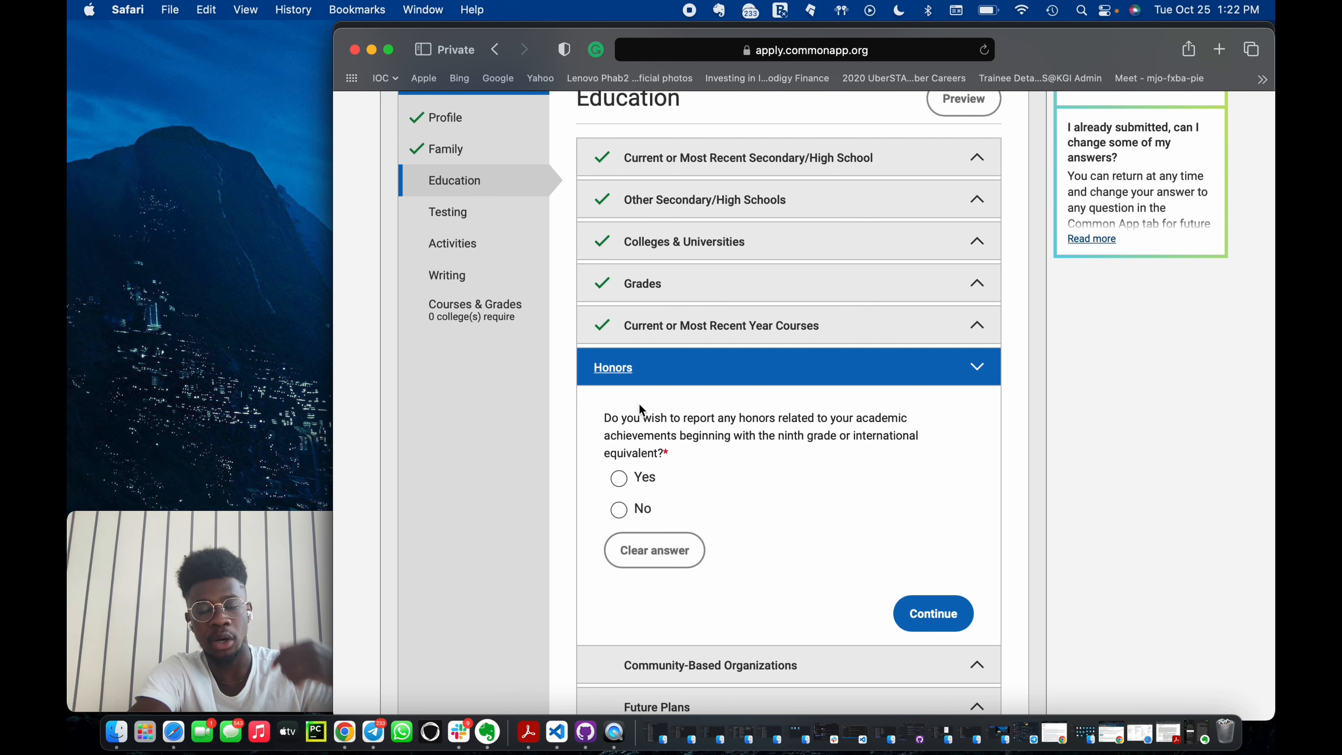
click(620, 477)
scroll(767, 626, down, 5)
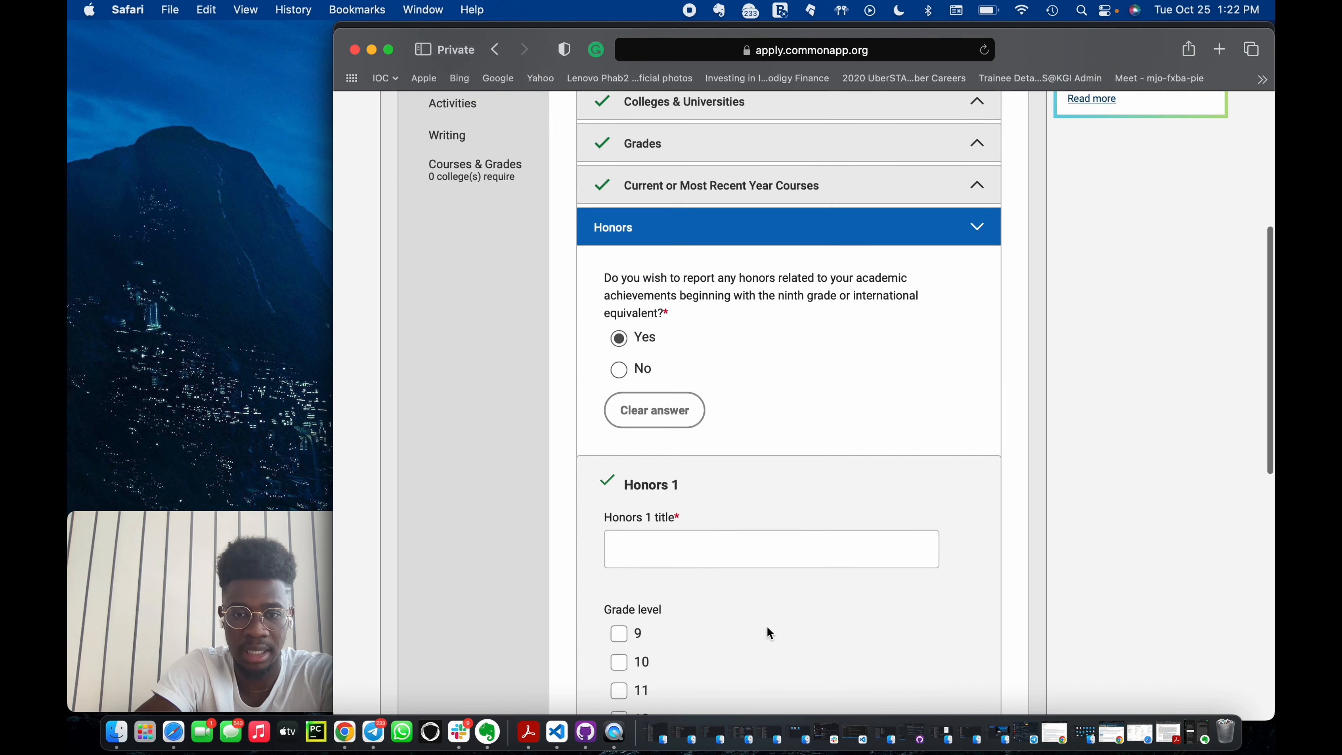
Enter Overall Best Student as the Honors 1 title.
click(717, 513)
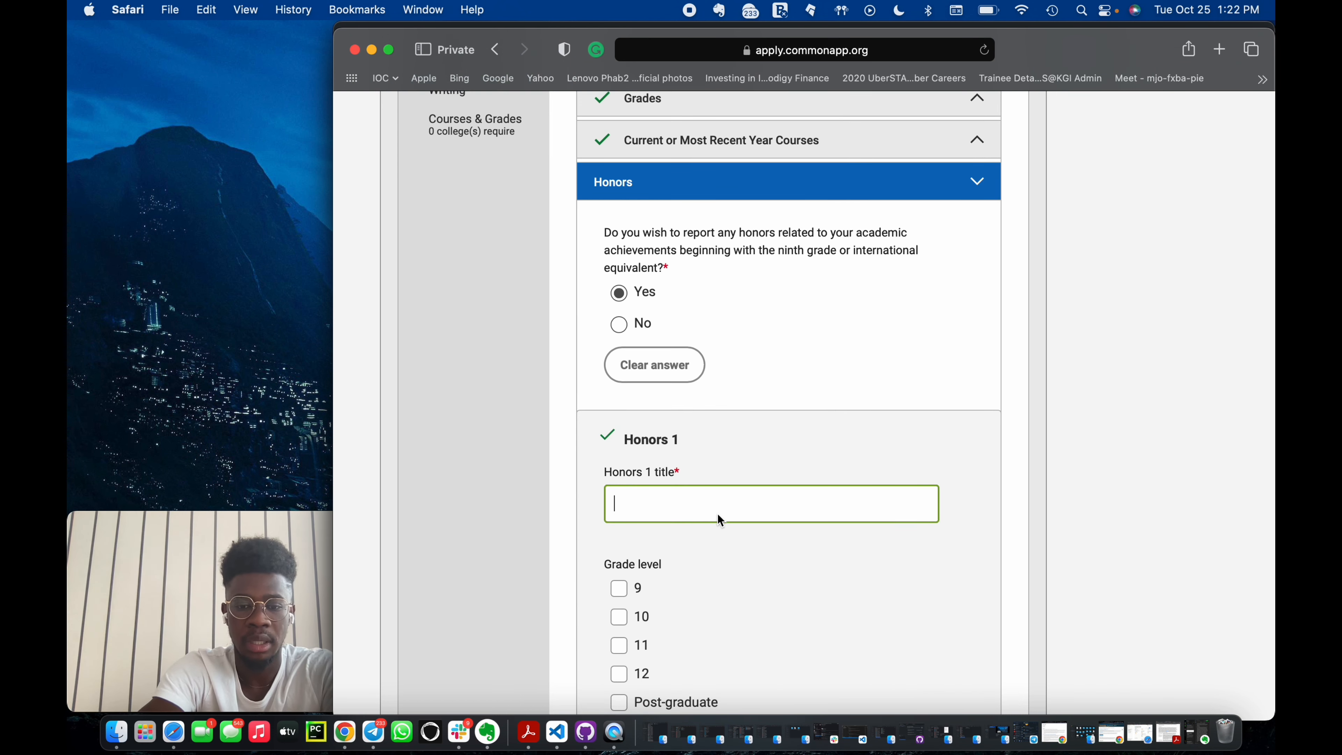
text(Overall B)
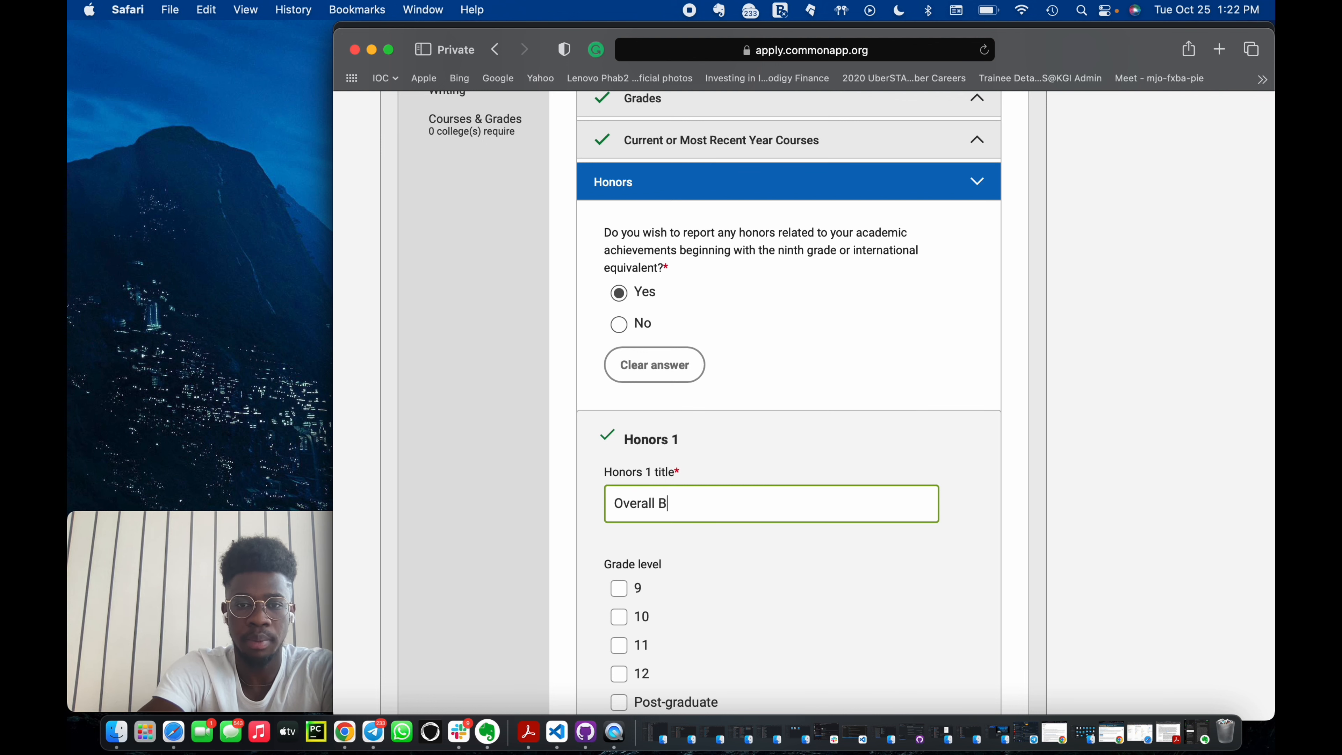
text(est Student)
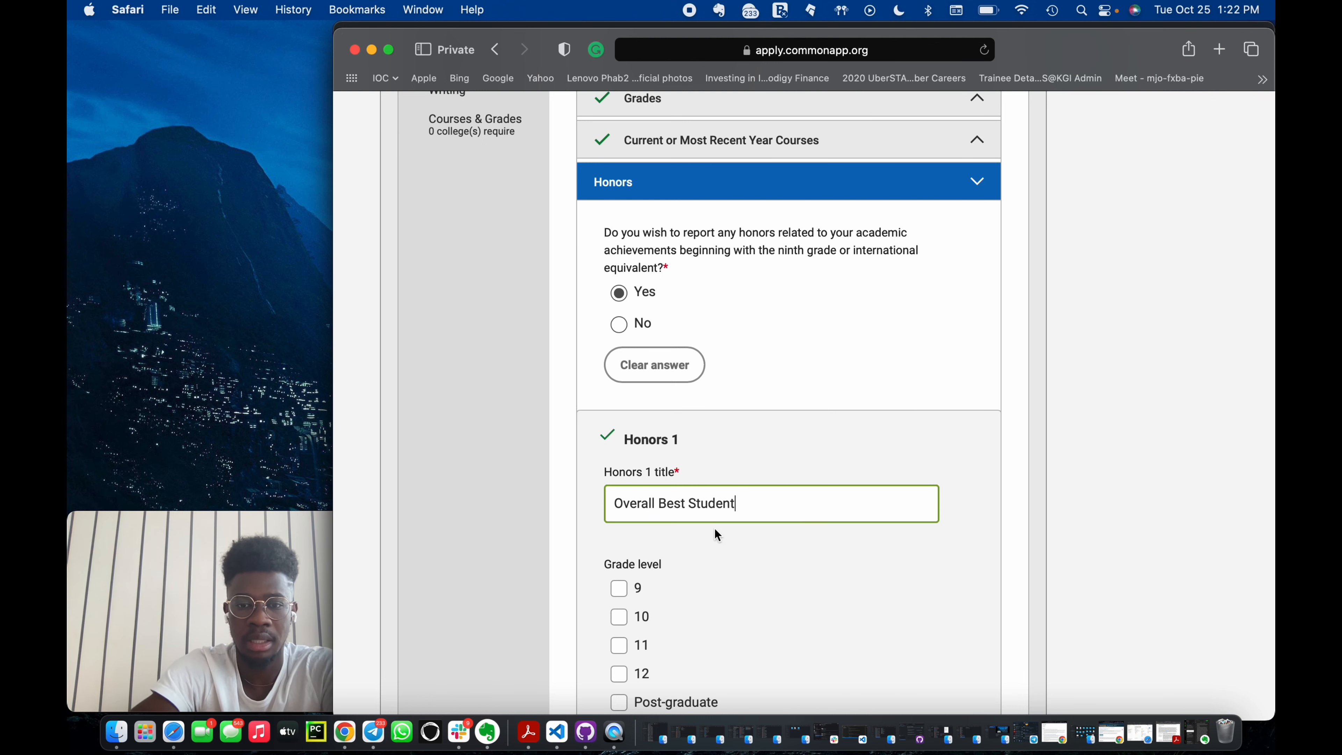
Tick grade levels 12, 11 and 10 for Honors 1.
click(747, 545)
scroll(729, 550, down, 3)
click(624, 529)
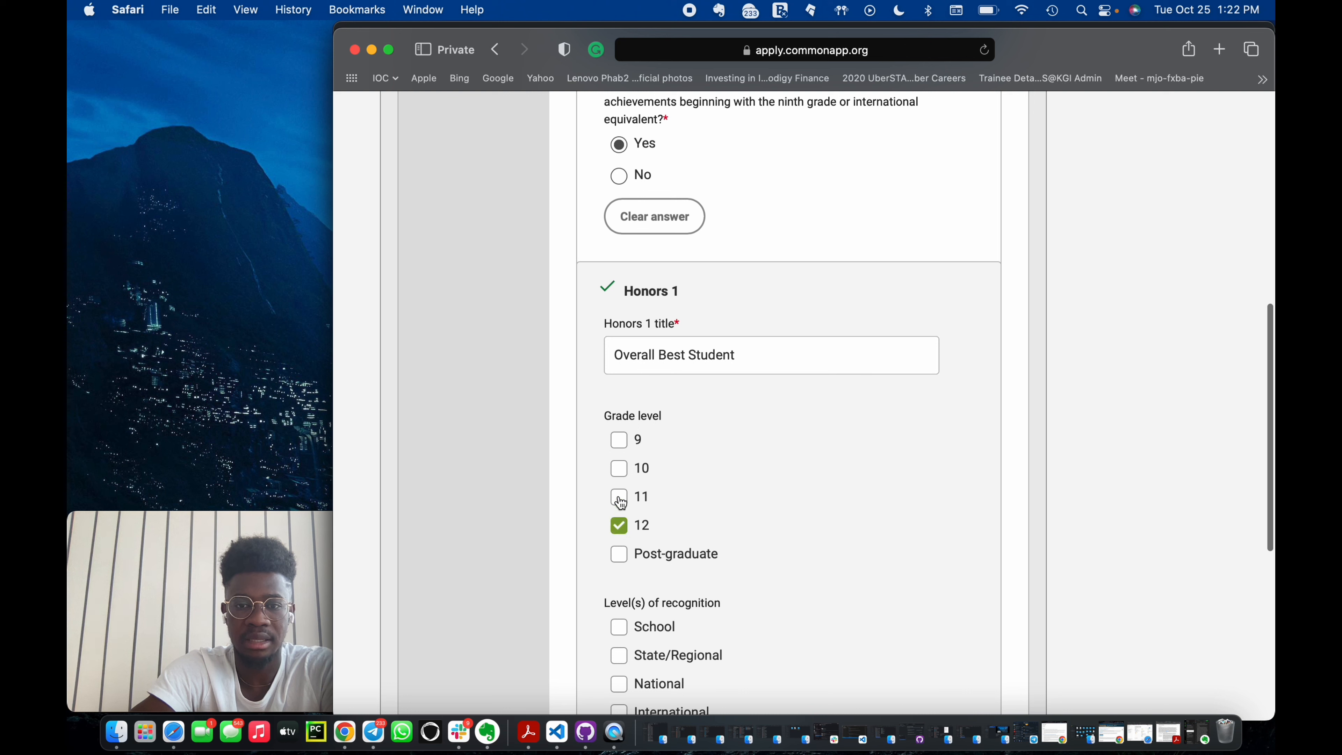
click(621, 501)
click(617, 468)
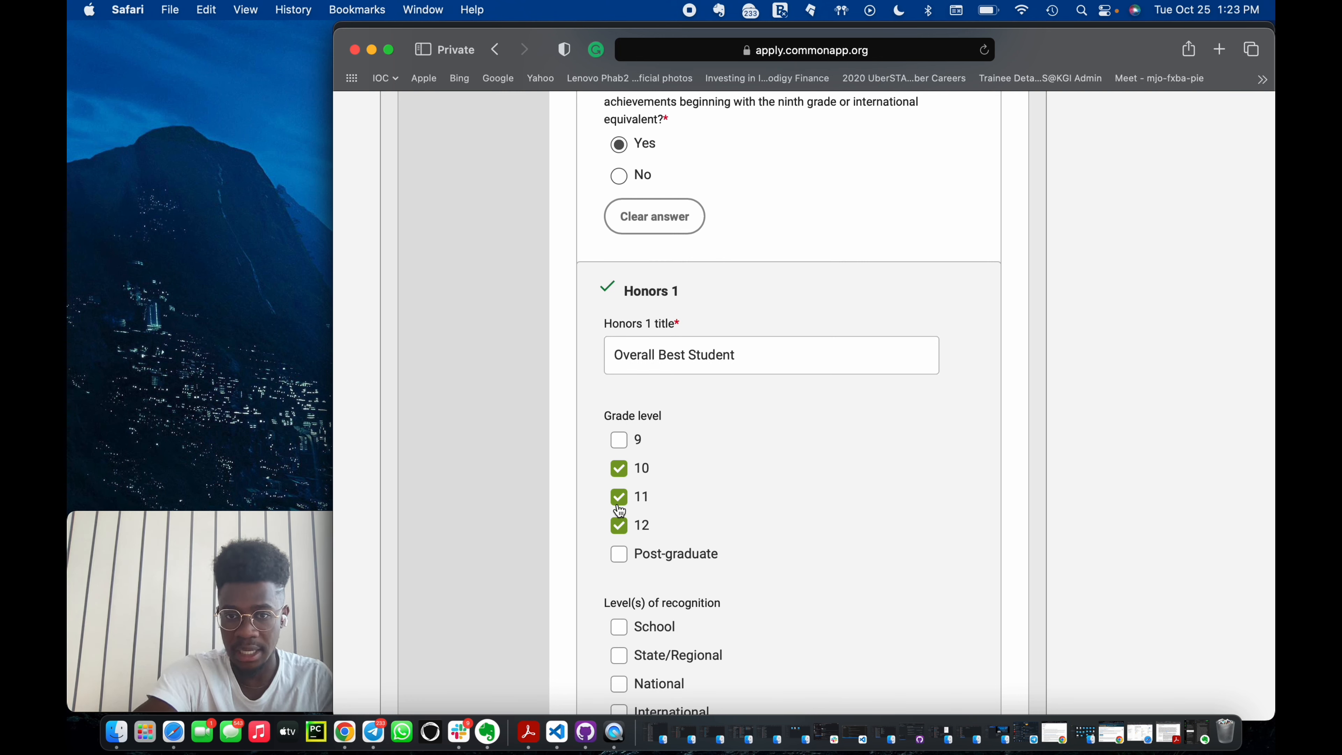
Tick School as the Honors 1 level of recognition.
scroll(690, 517, down, 2)
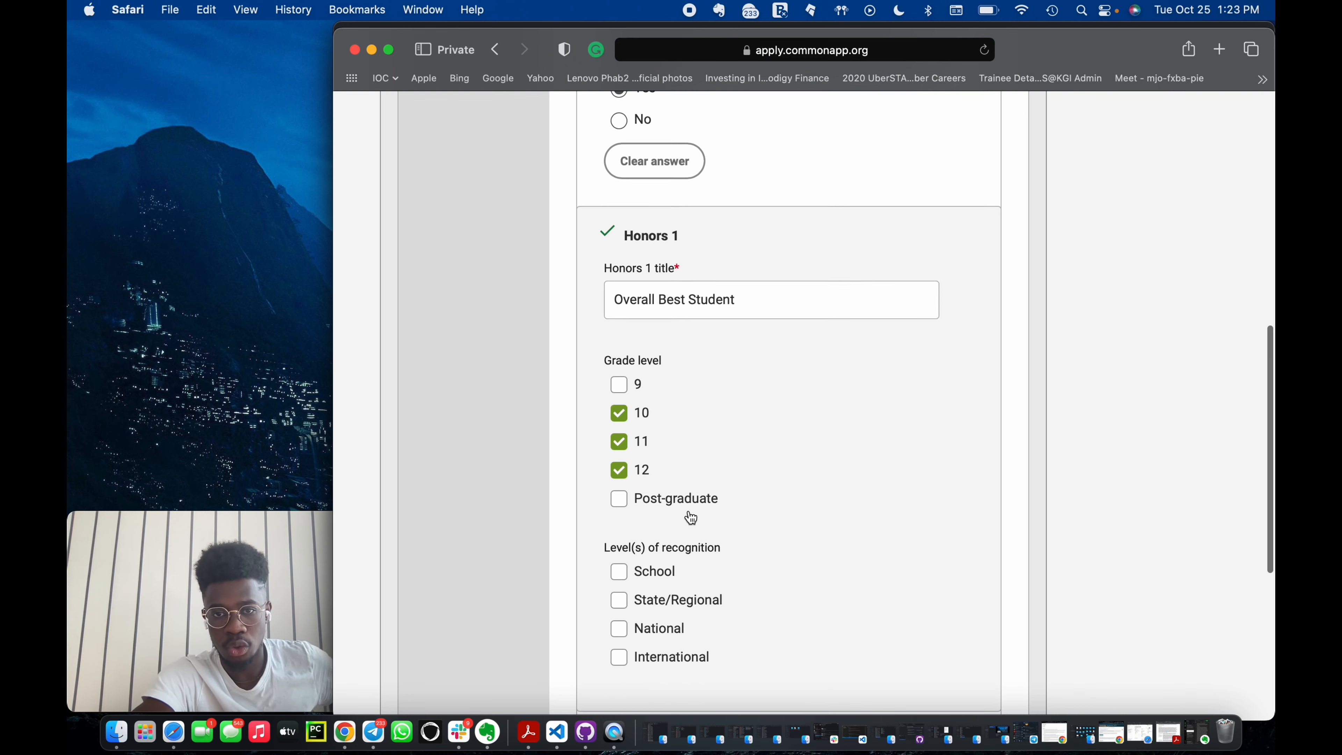
scroll(689, 517, down, 1)
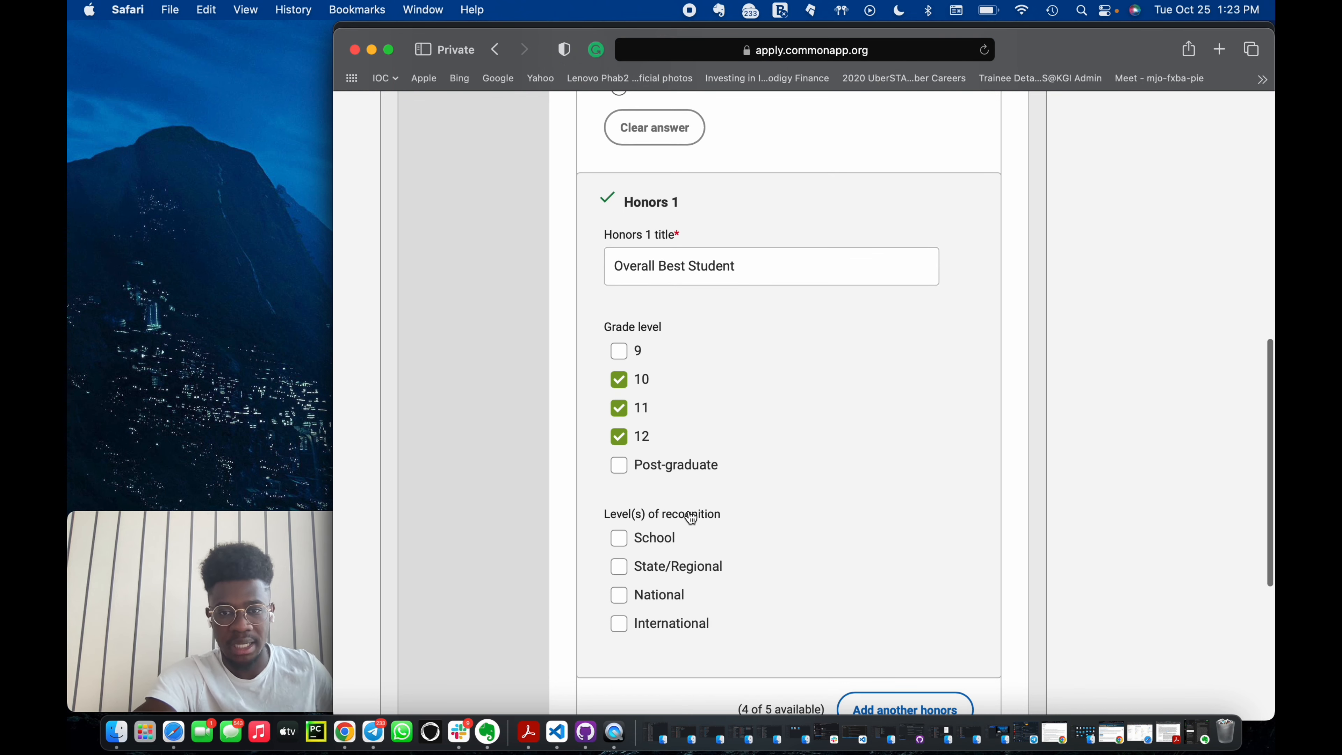
click(619, 538)
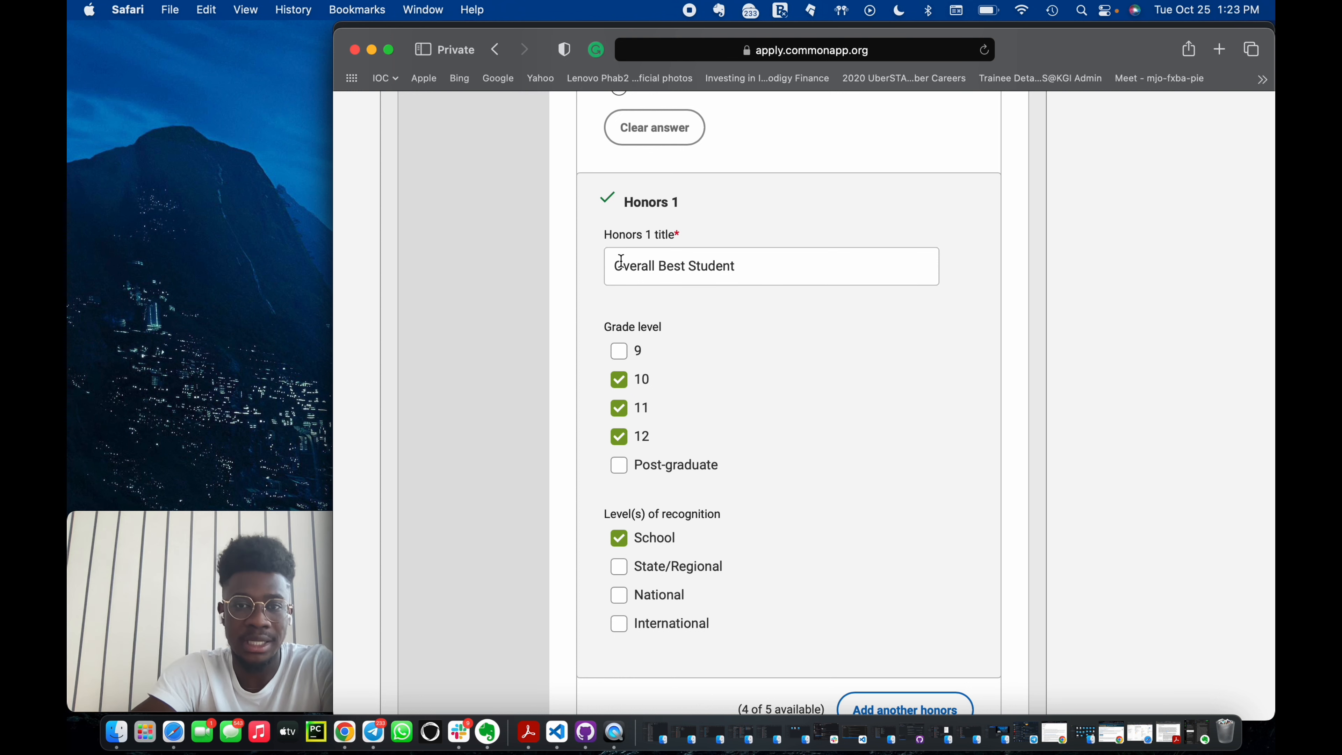
Insert WASSCE into the Honors 1 title to make it Overall WASSCE Best Student.
click(659, 266)
text(w)
key(BackSpace)
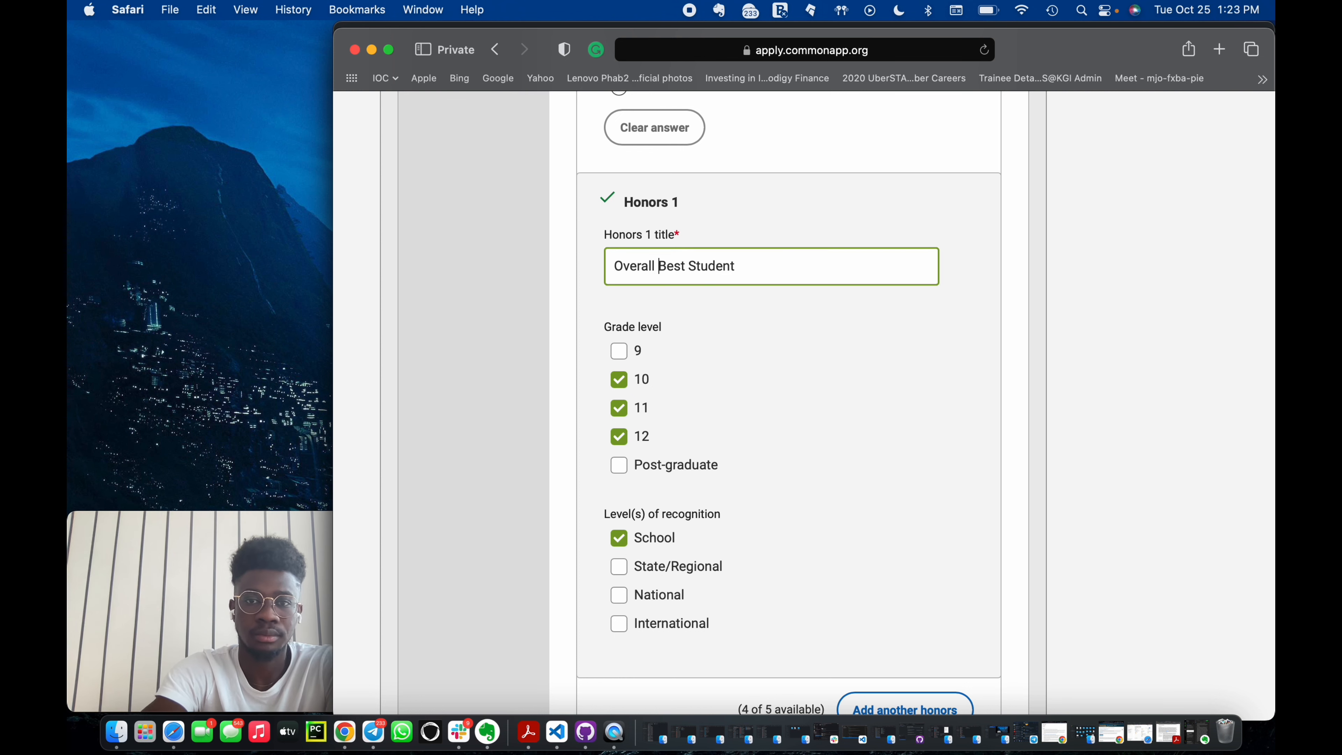
text(WASSCE)
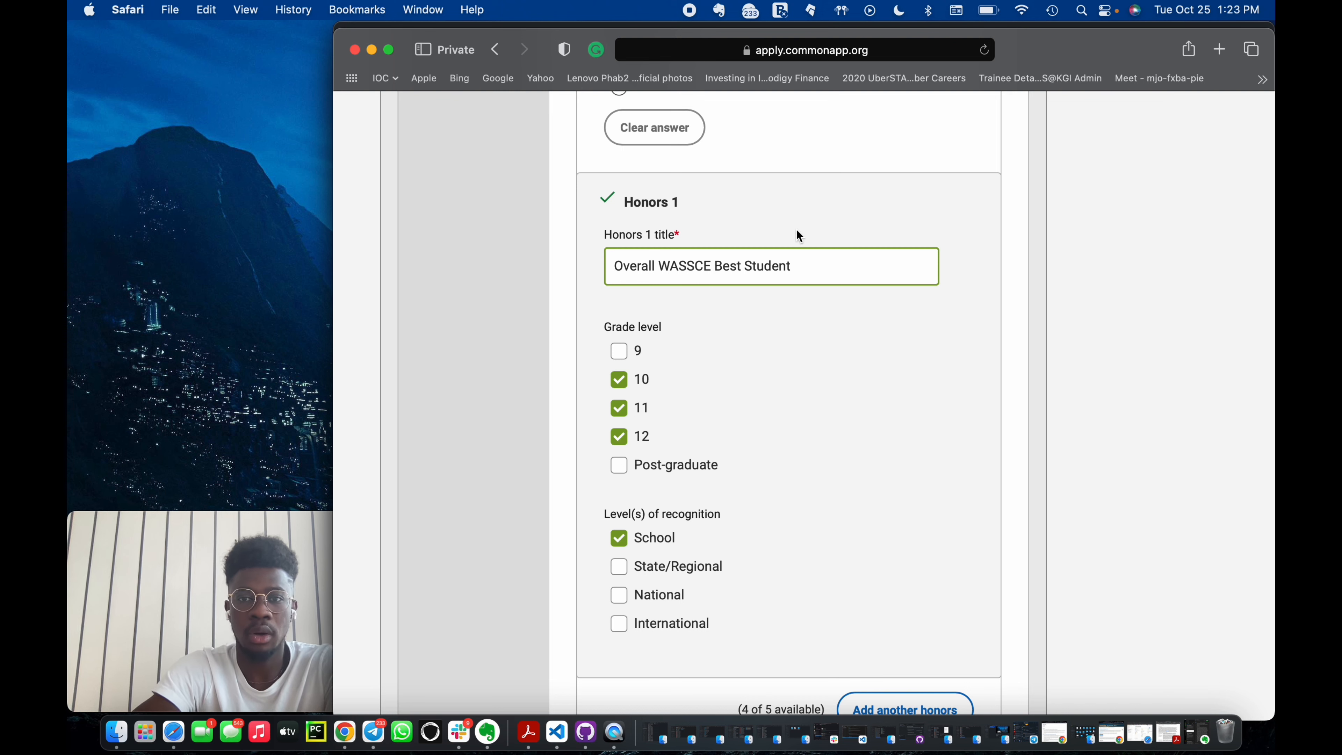
Change the Honors 1 recognition level to National only, trying International along the way.
click(808, 270)
scroll(805, 269, down, 2)
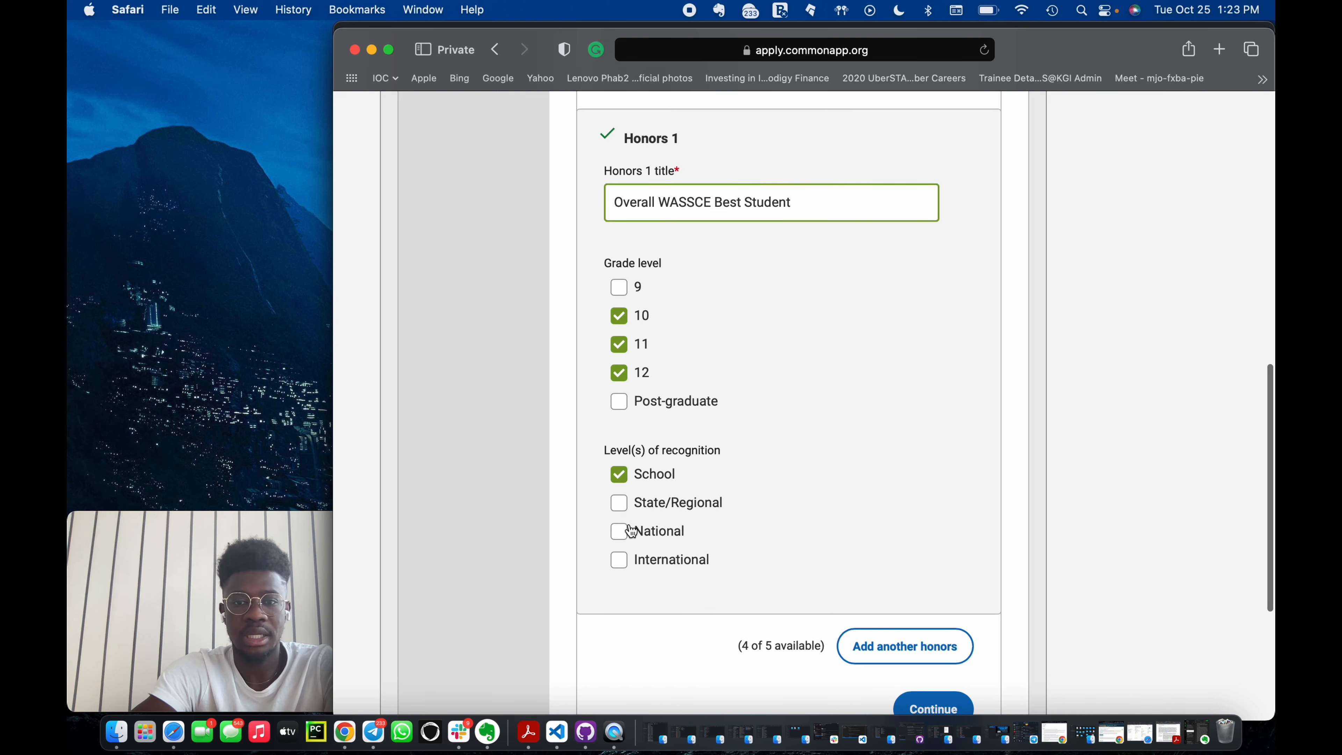
click(622, 559)
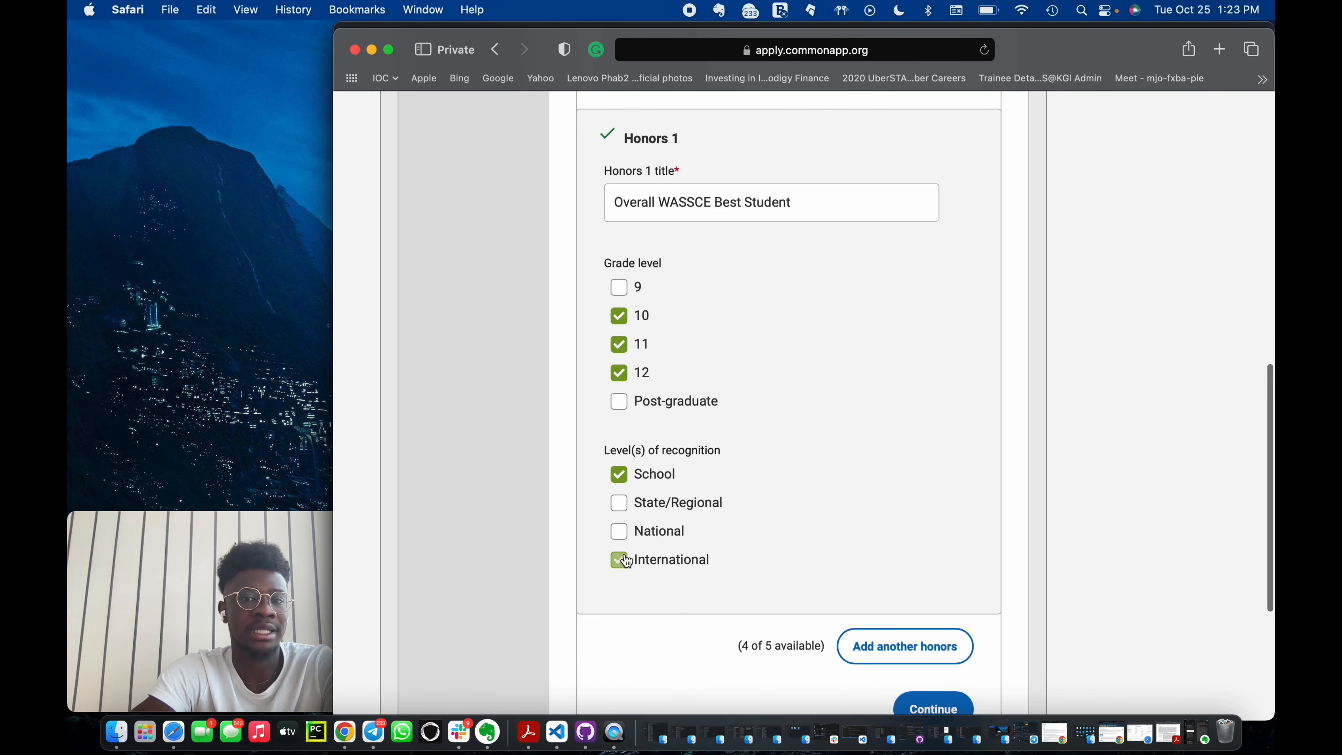
click(620, 474)
click(622, 533)
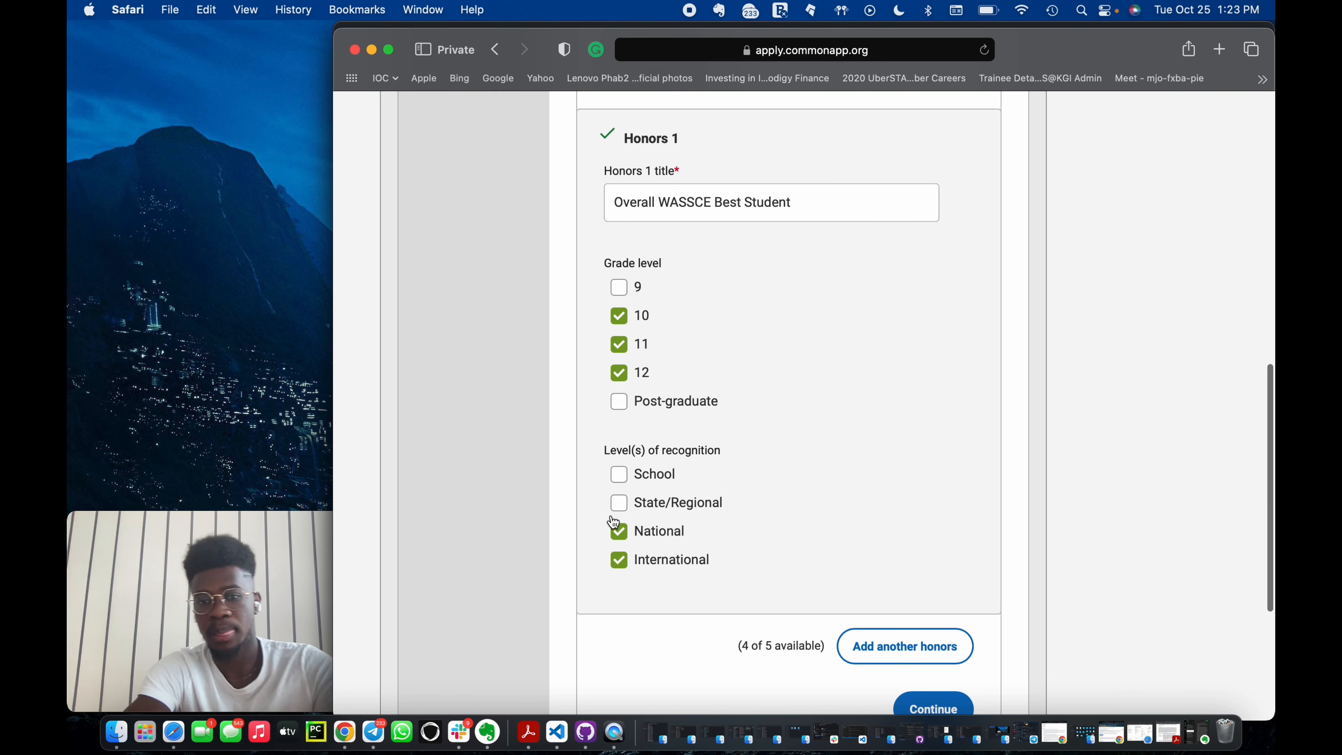
click(620, 557)
Replace the Honors 1 title with Regional National Science and Math Quiz Winner.
click(813, 201)
key(super+a)
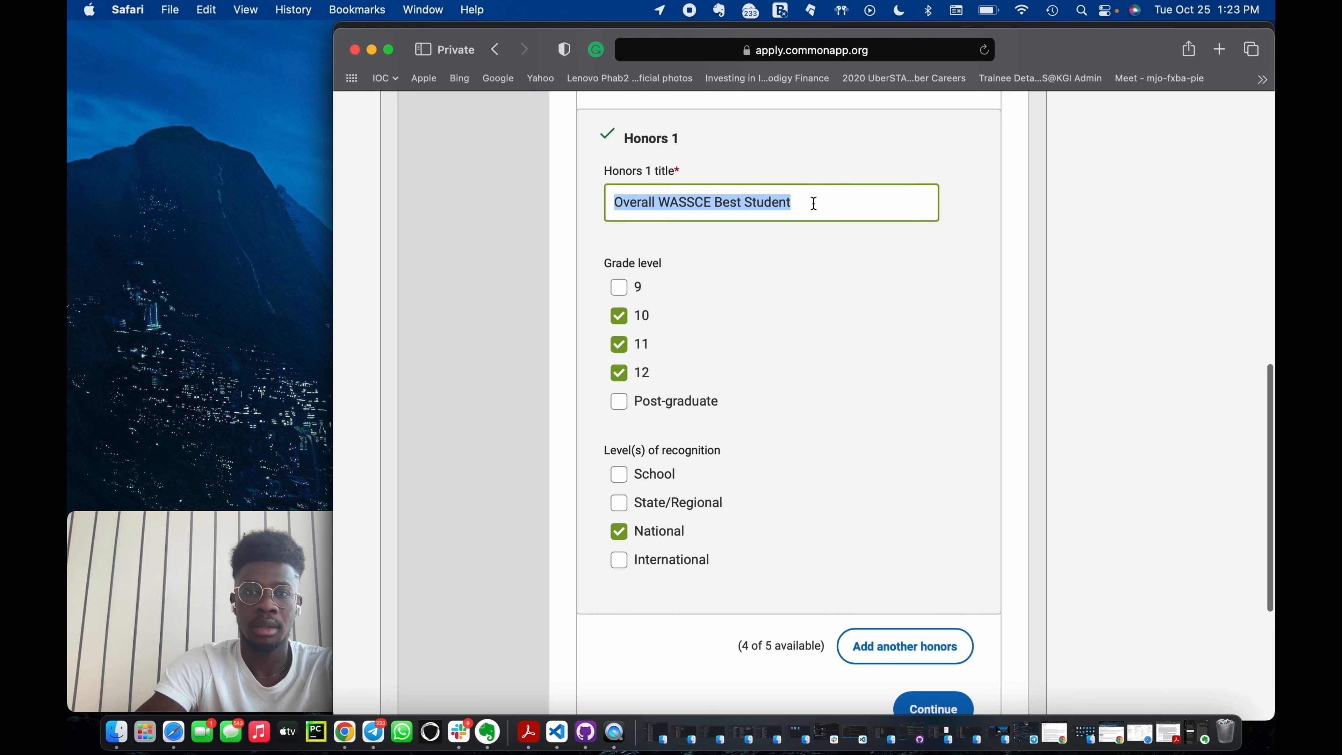
text(Regional)
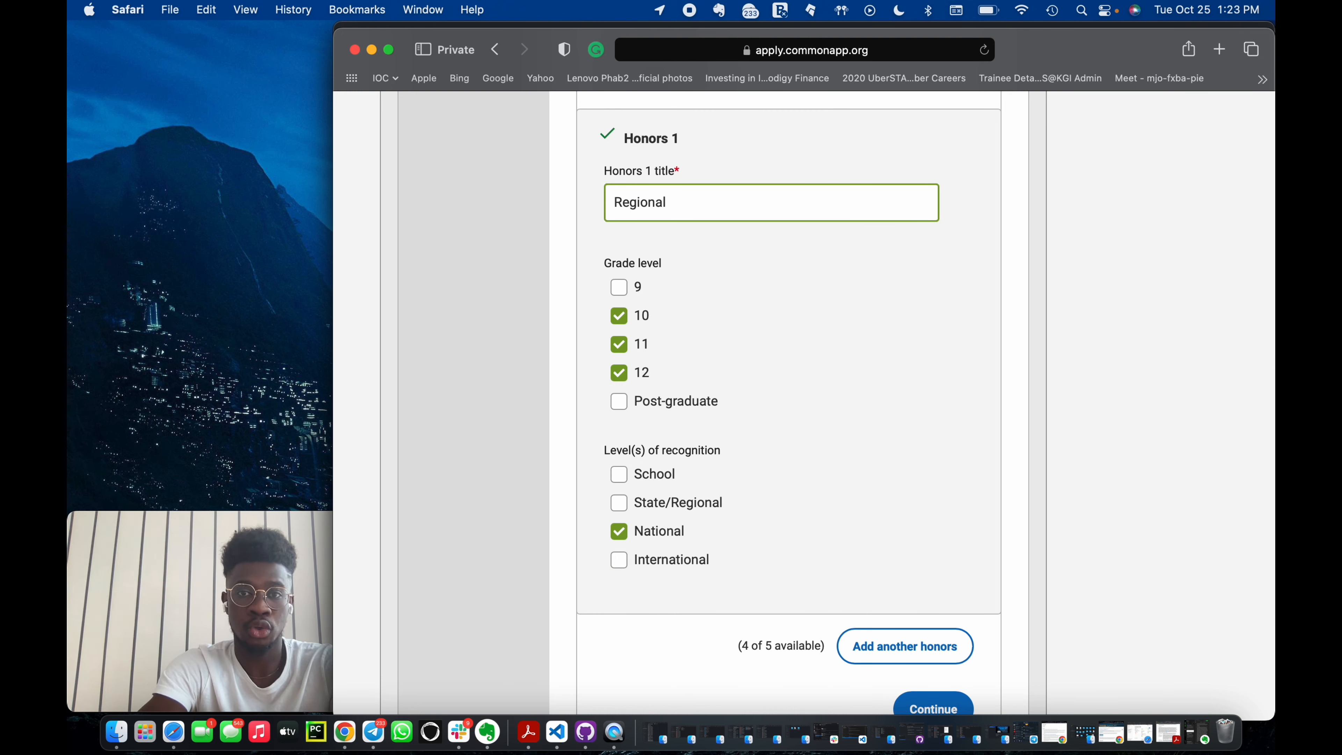
text( N)
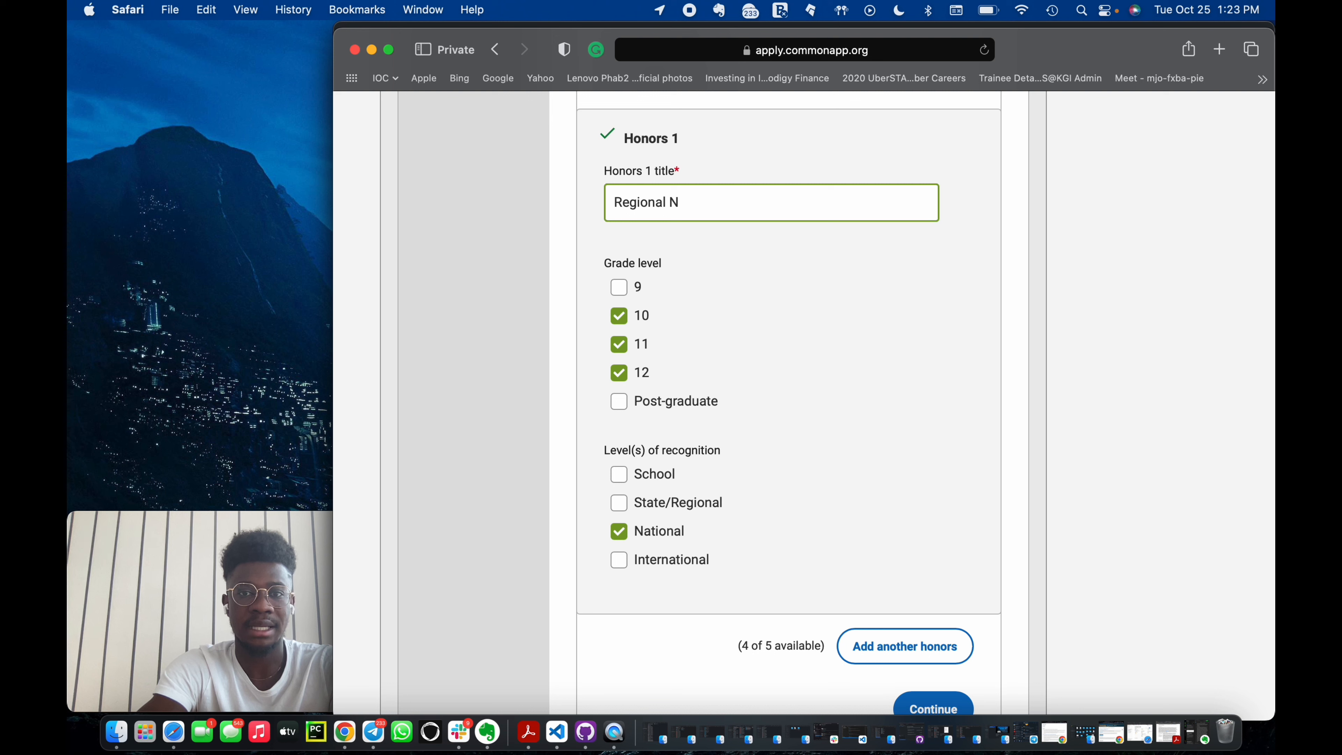
text(ational S)
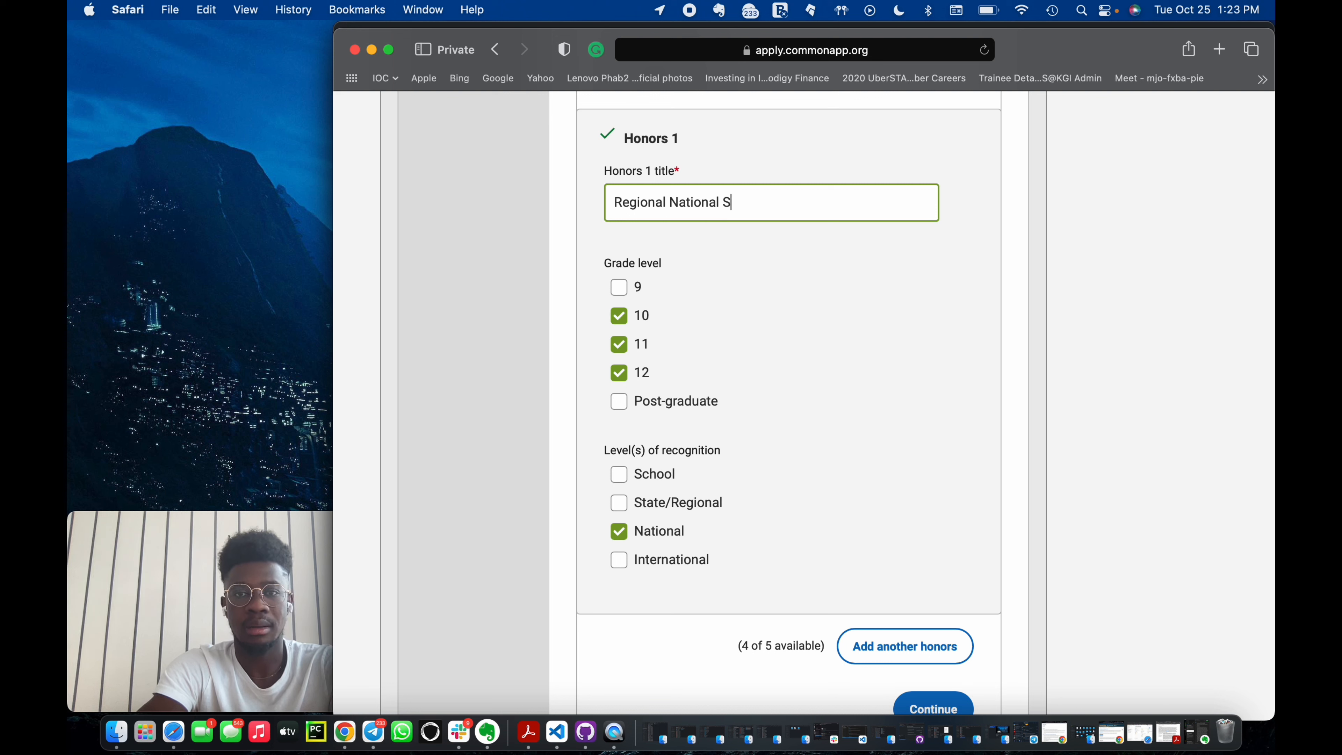
text(cience)
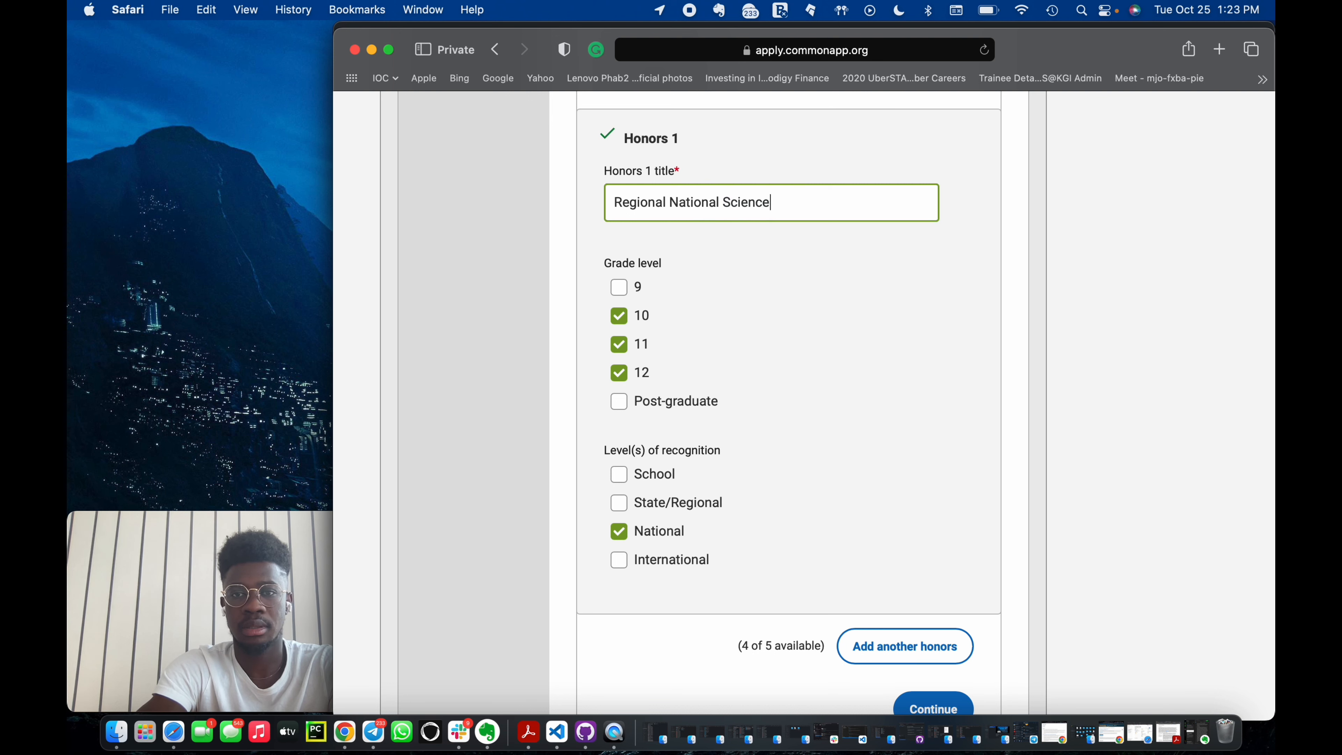
text(a and Math Quiz)
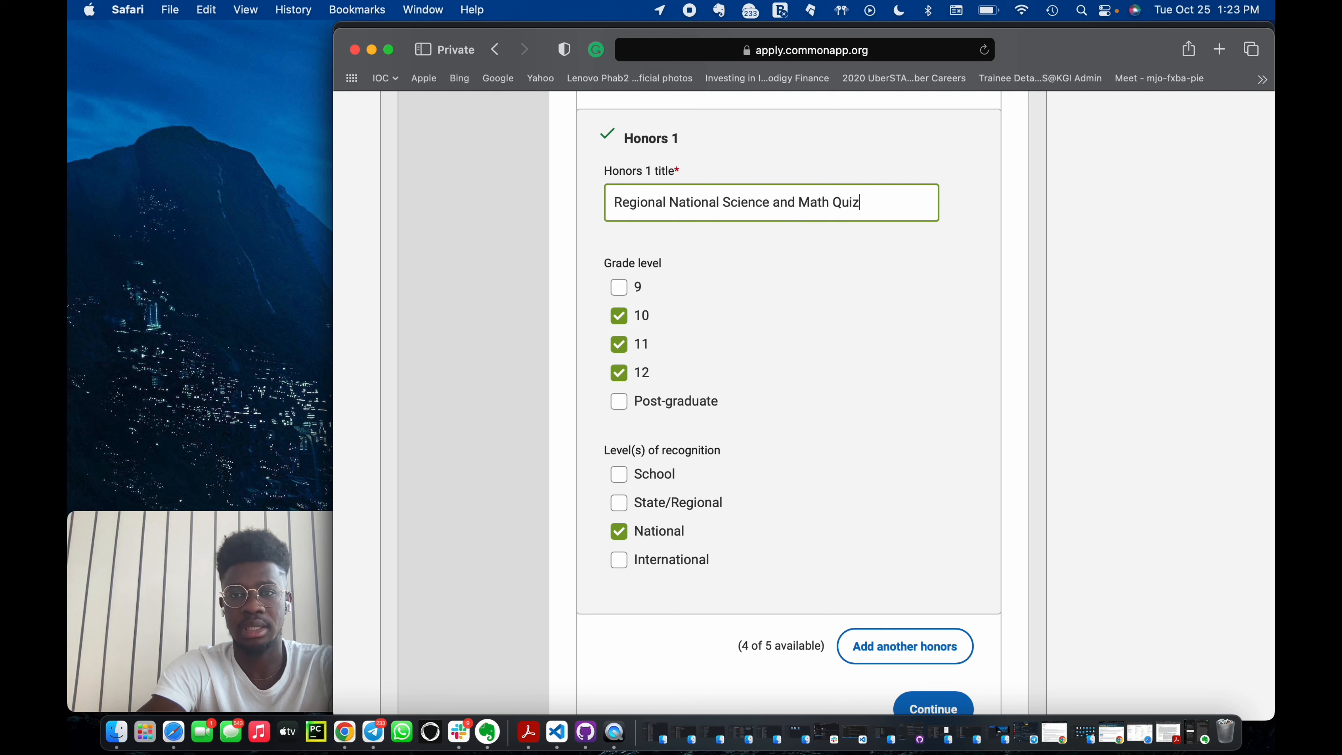
text( Winner)
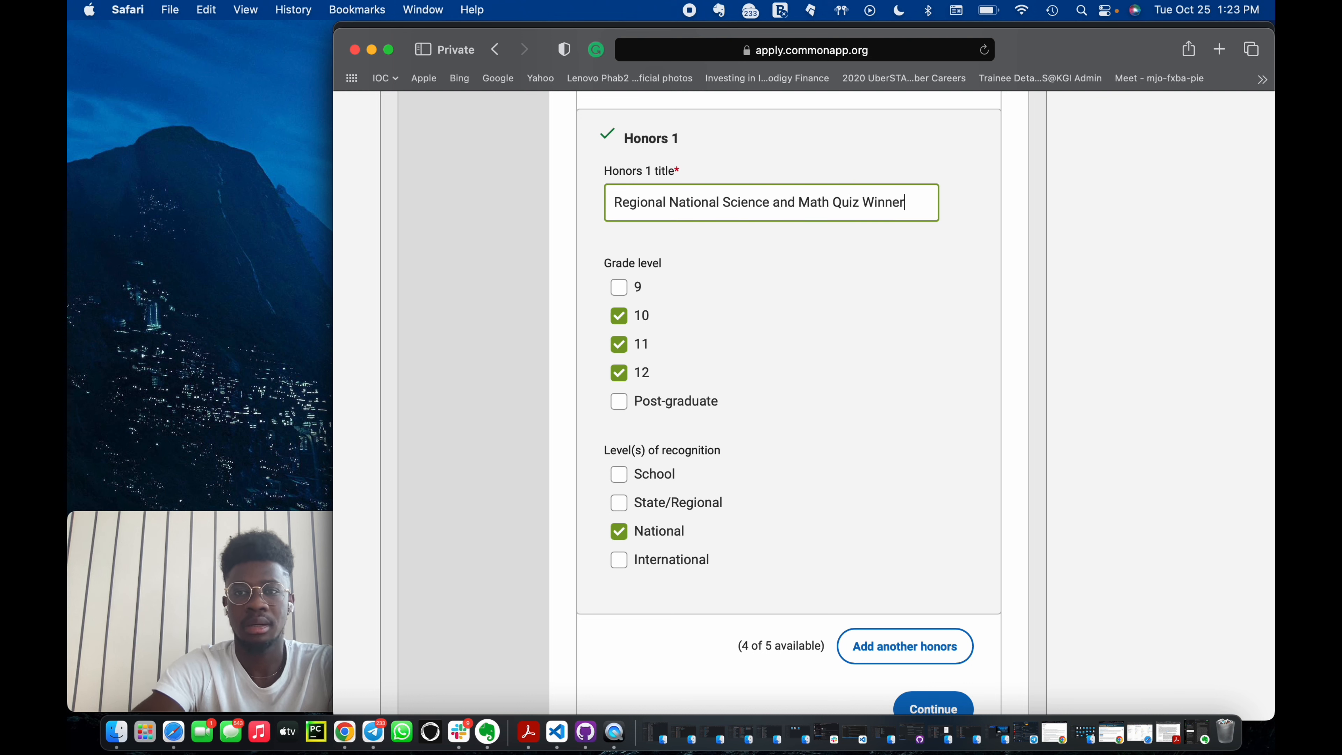
Set the Honors 1 level of recognition to State/Regional only.
click(618, 503)
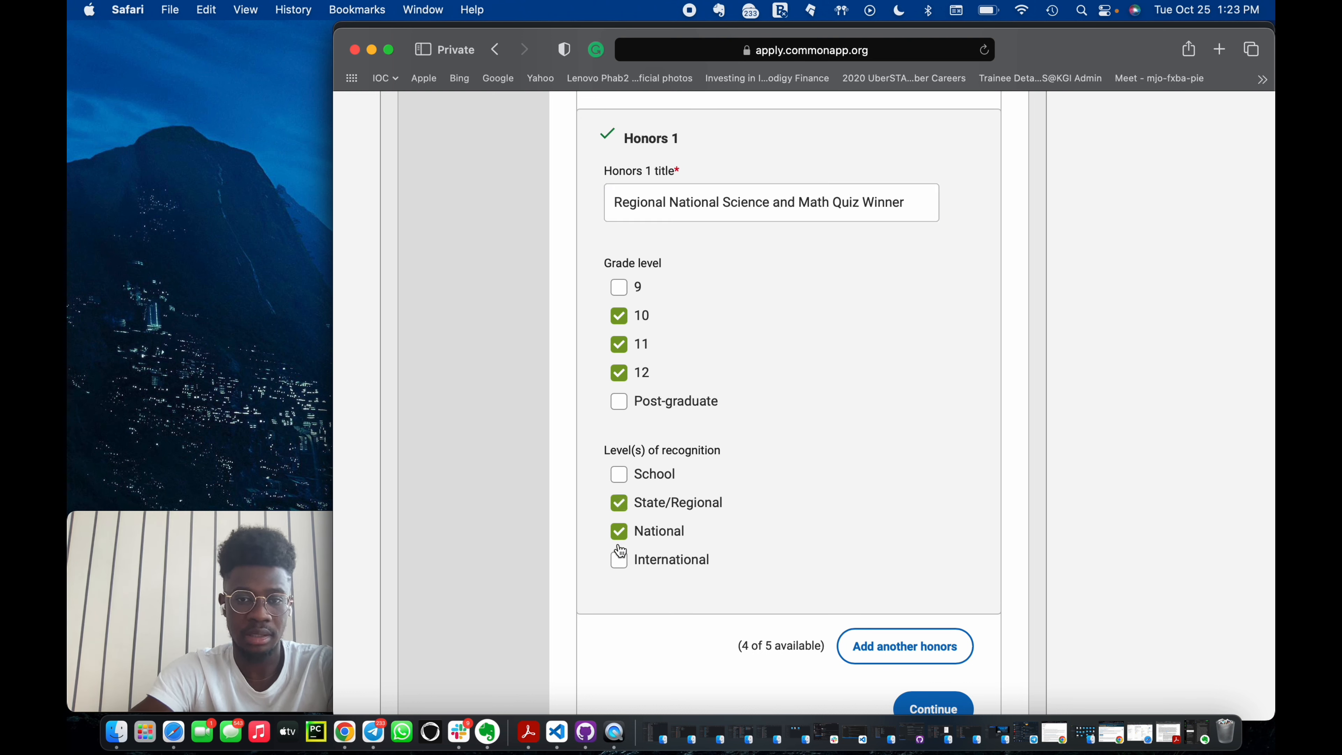
click(619, 536)
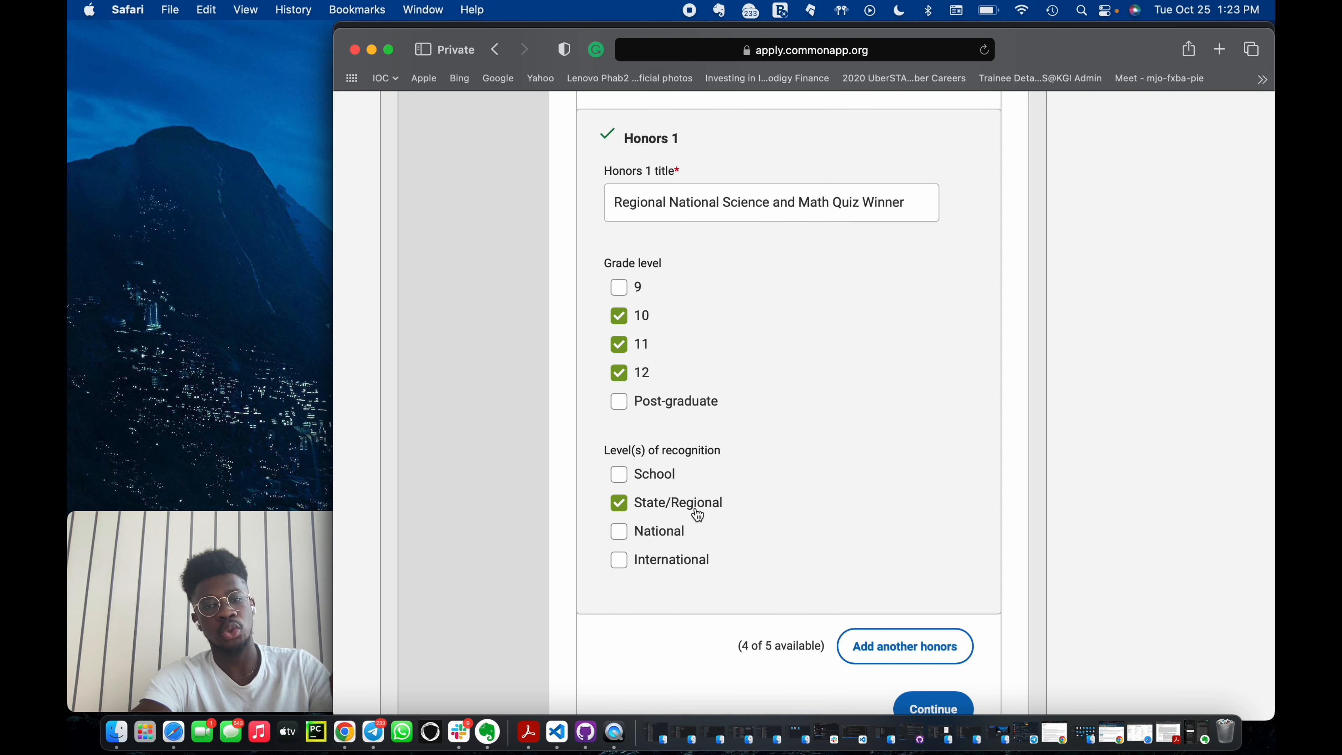
scroll(733, 565, down, 2)
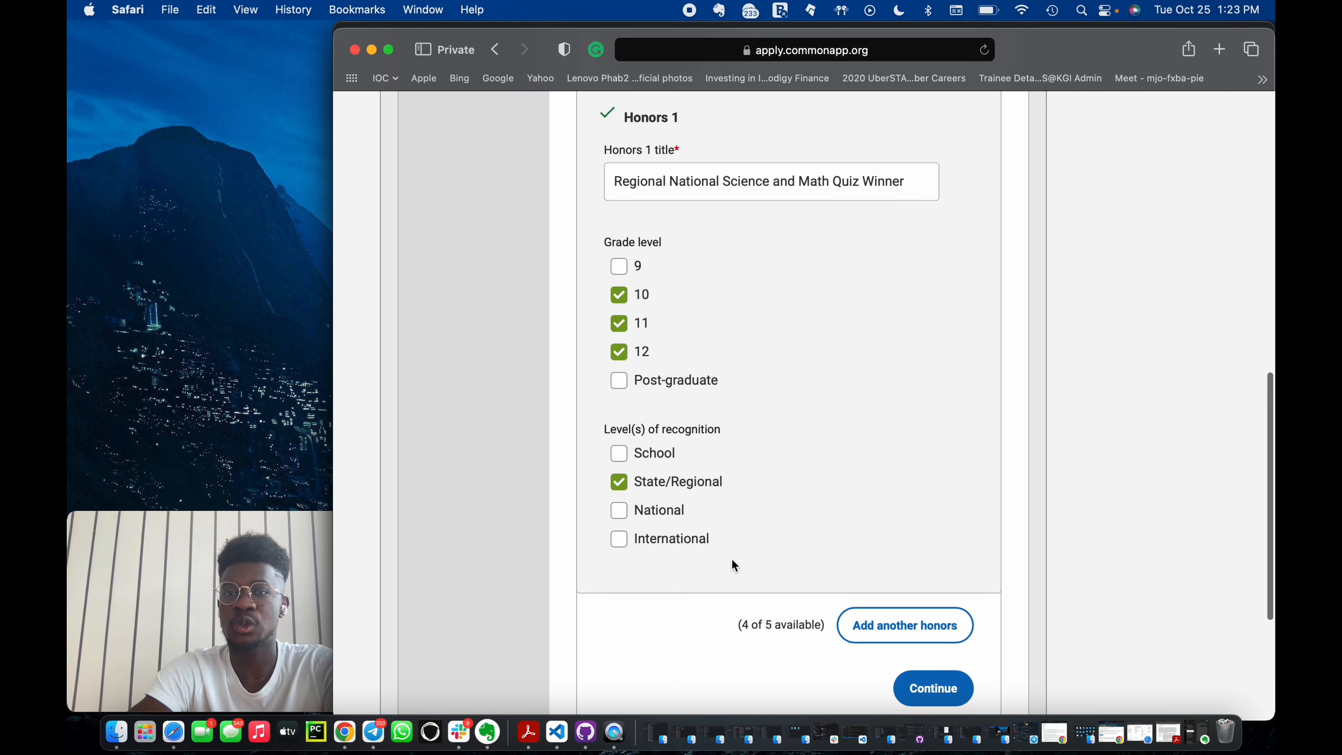
scroll(732, 559, up, 3)
scroll(732, 559, down, 4)
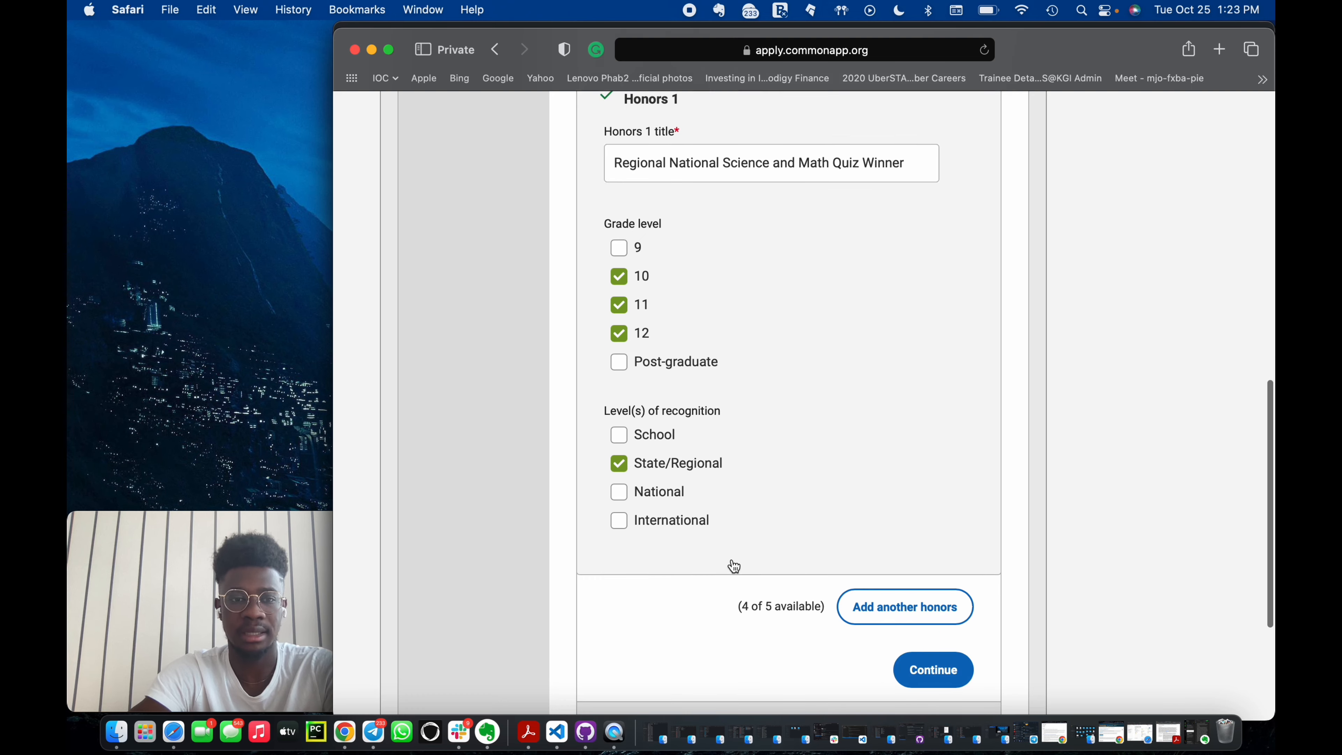
scroll(929, 624, down, 3)
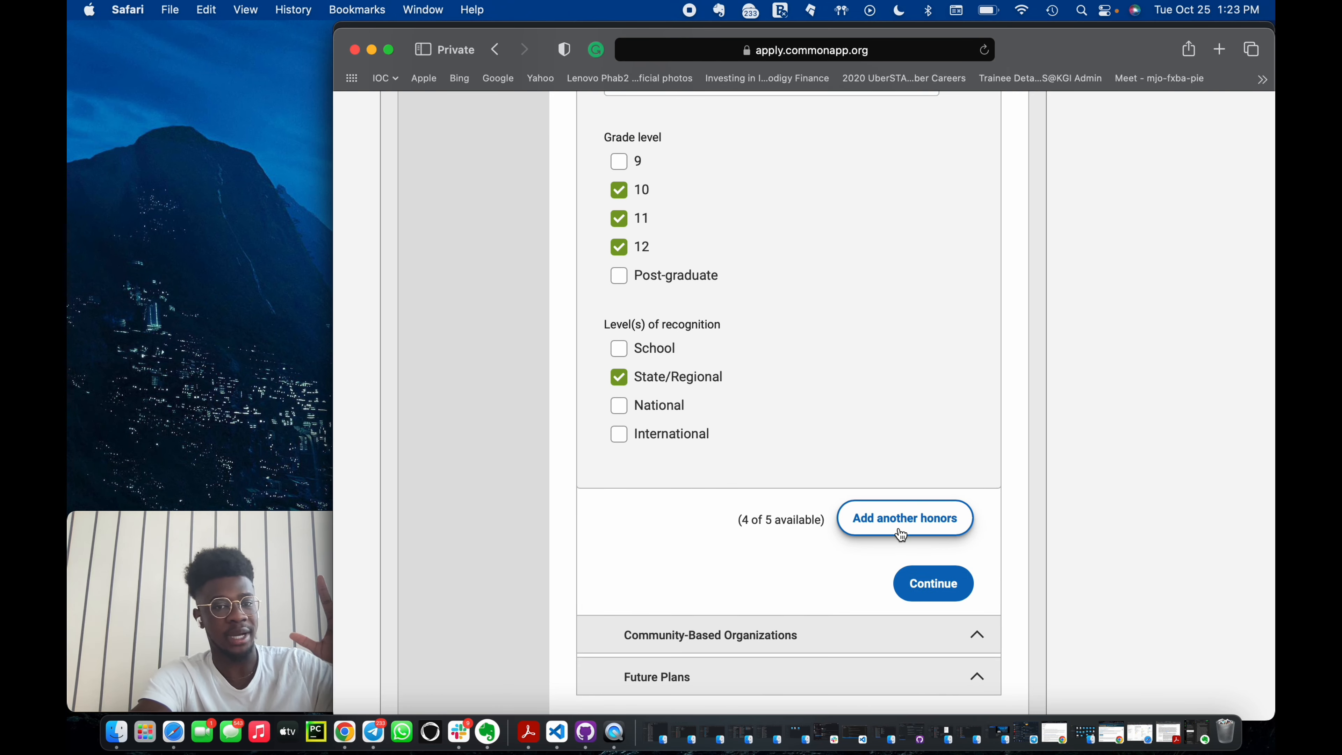
Save the Honors section and move on to Community-Based Organizations.
scroll(834, 442, up, 8)
scroll(833, 442, up, 6)
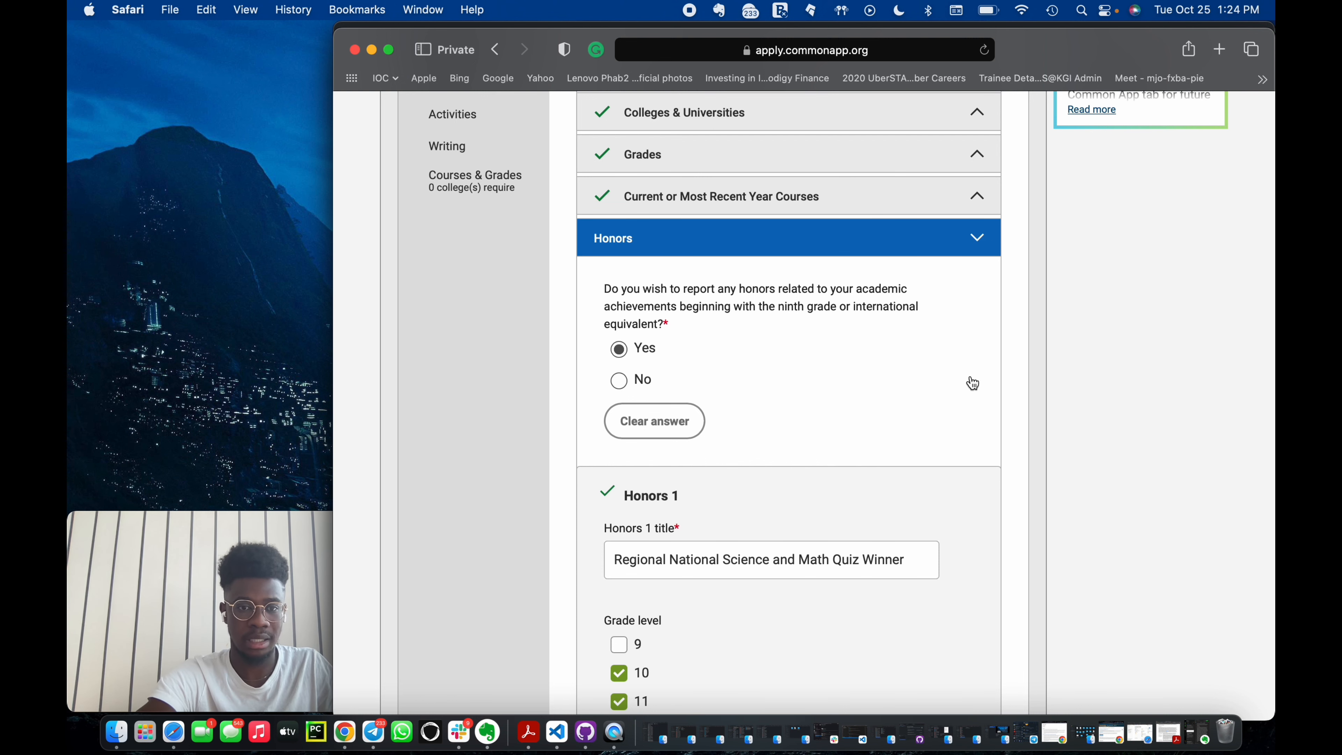
scroll(946, 479, down, 2)
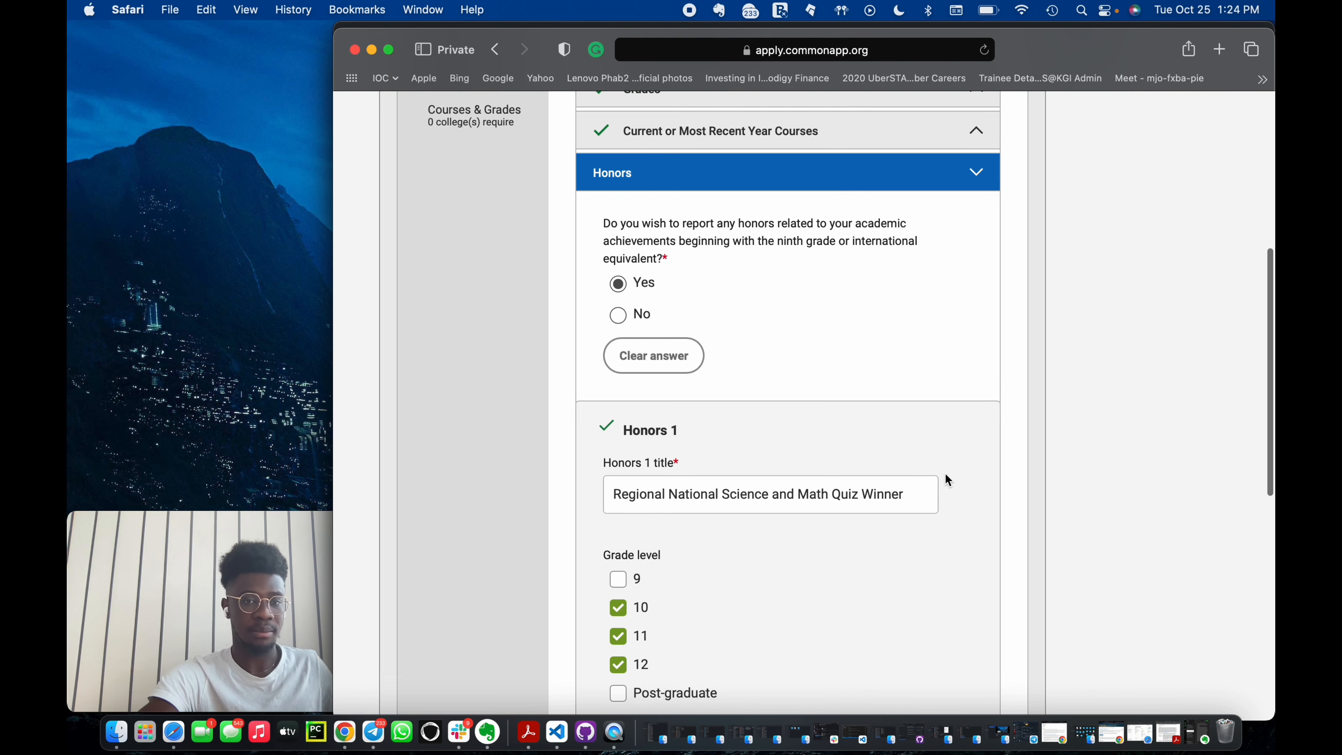
scroll(945, 474, down, 2)
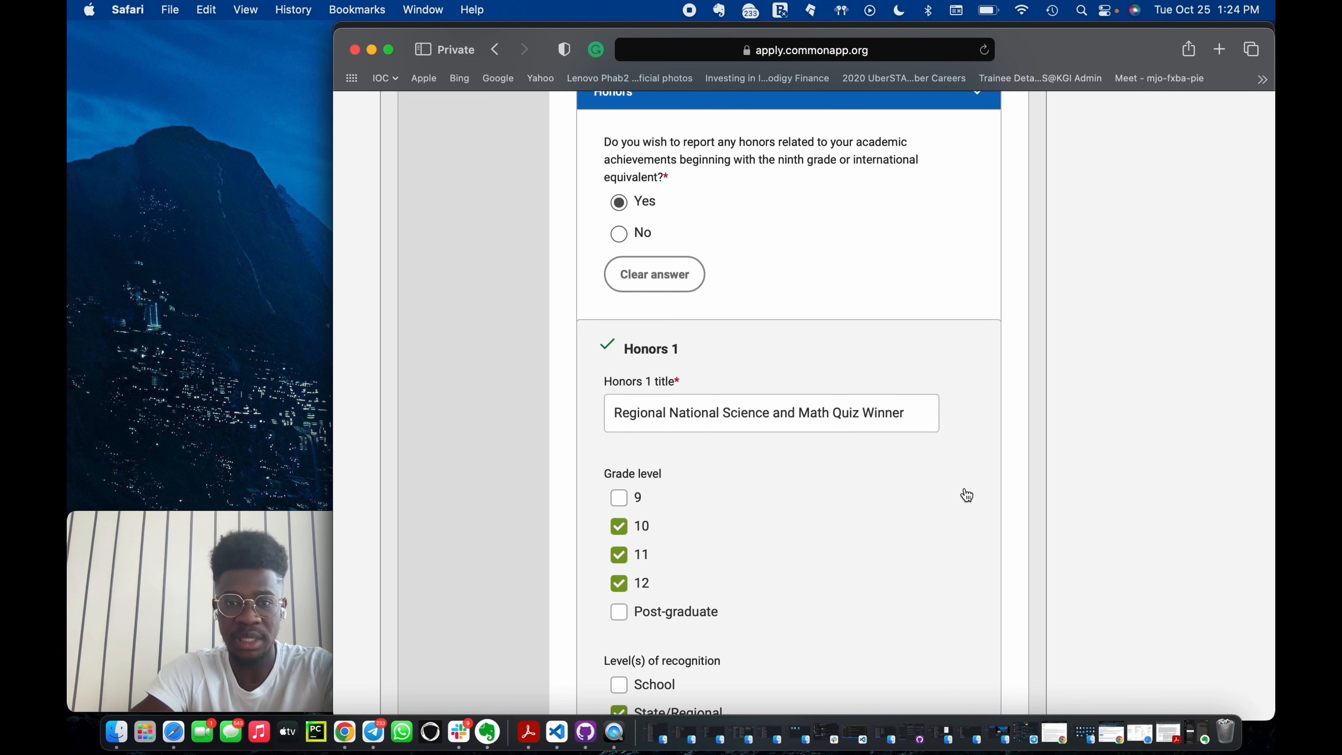
scroll(975, 480, down, 8)
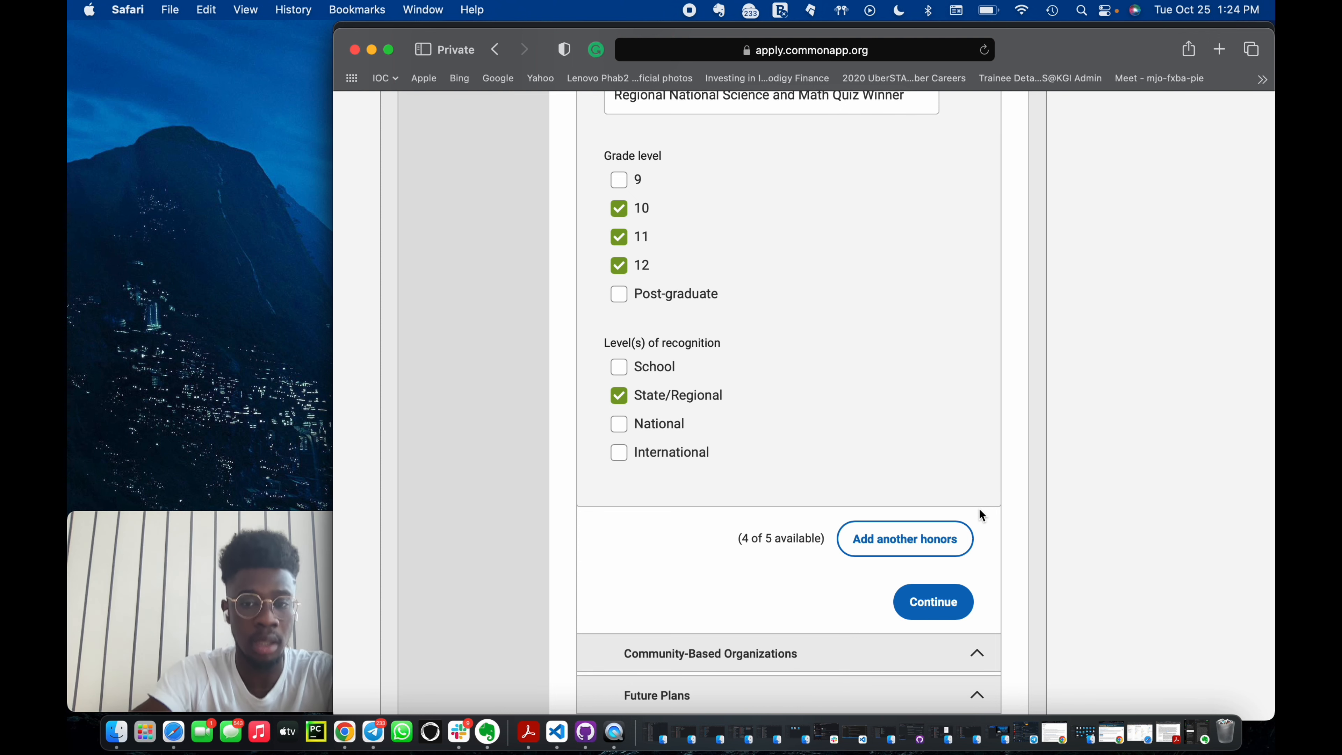
click(932, 608)
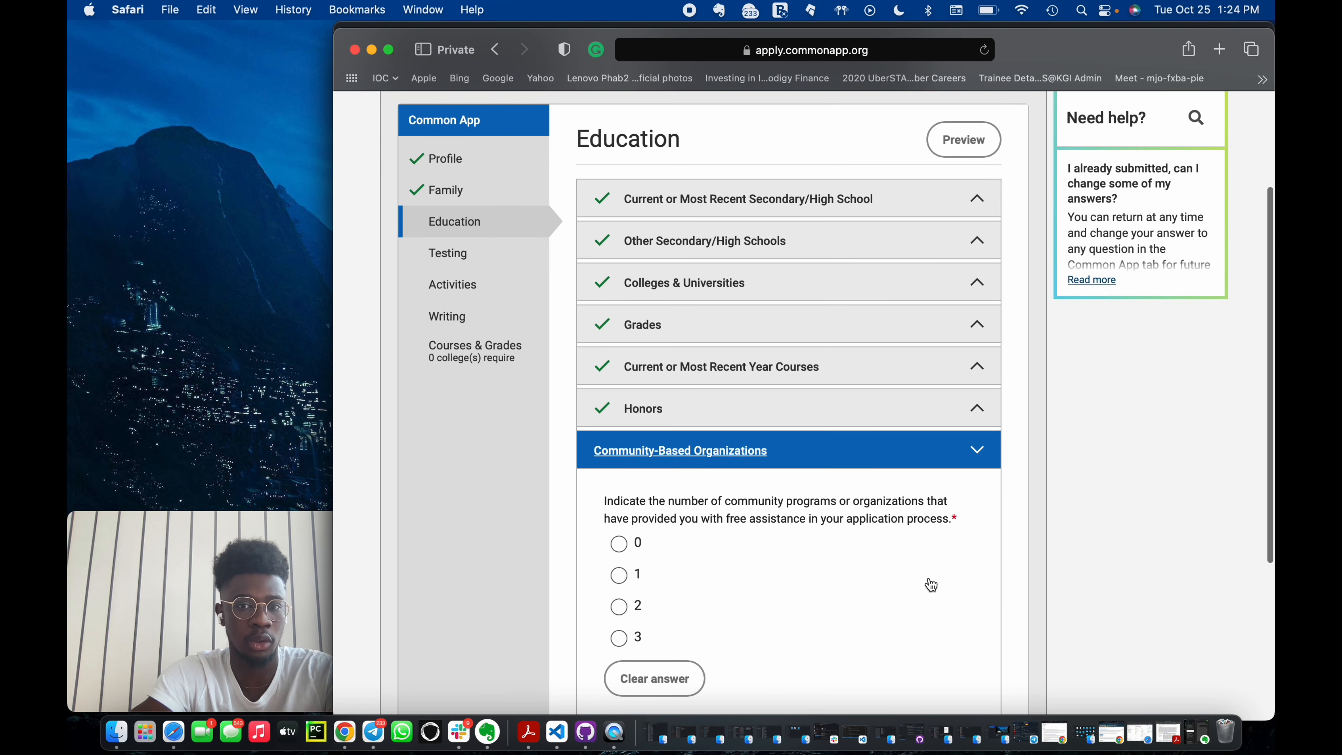
Complete the Community-Based Organizations question and continue to Future Plans.
scroll(930, 585, down, 1)
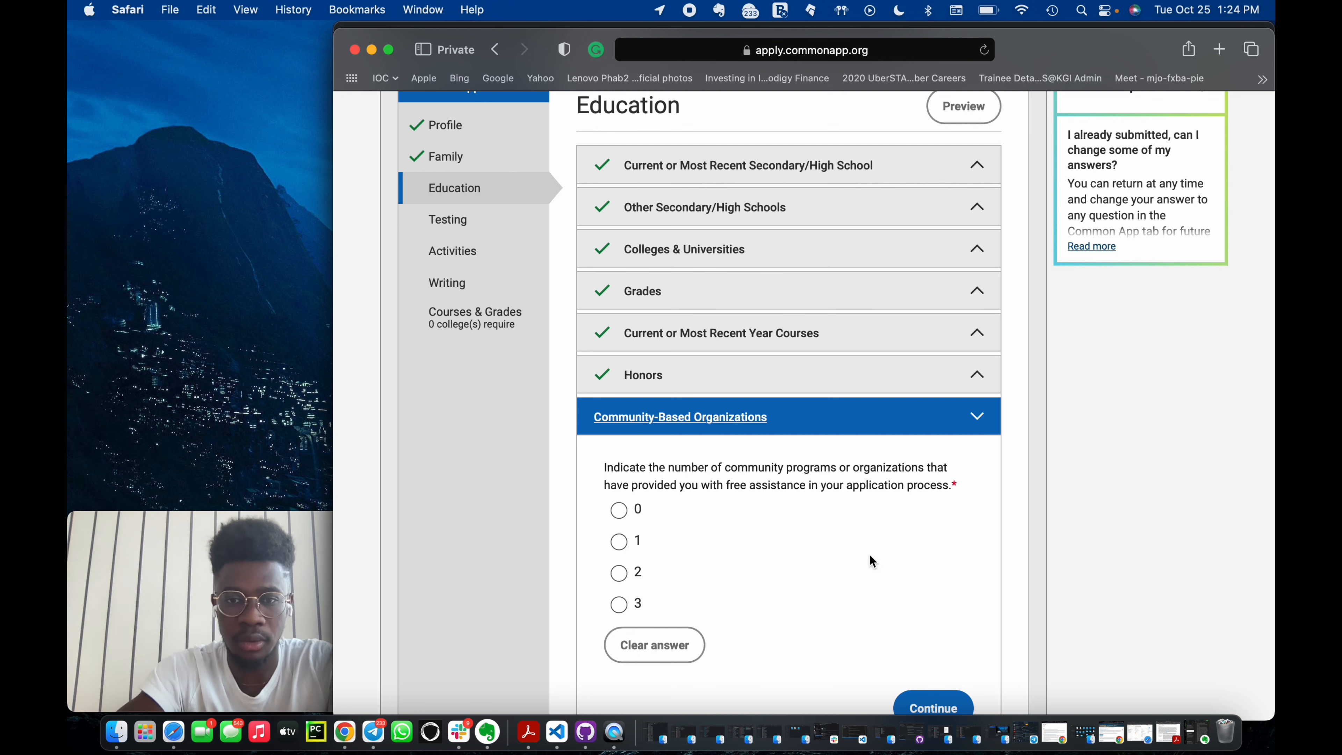
scroll(898, 576, down, 3)
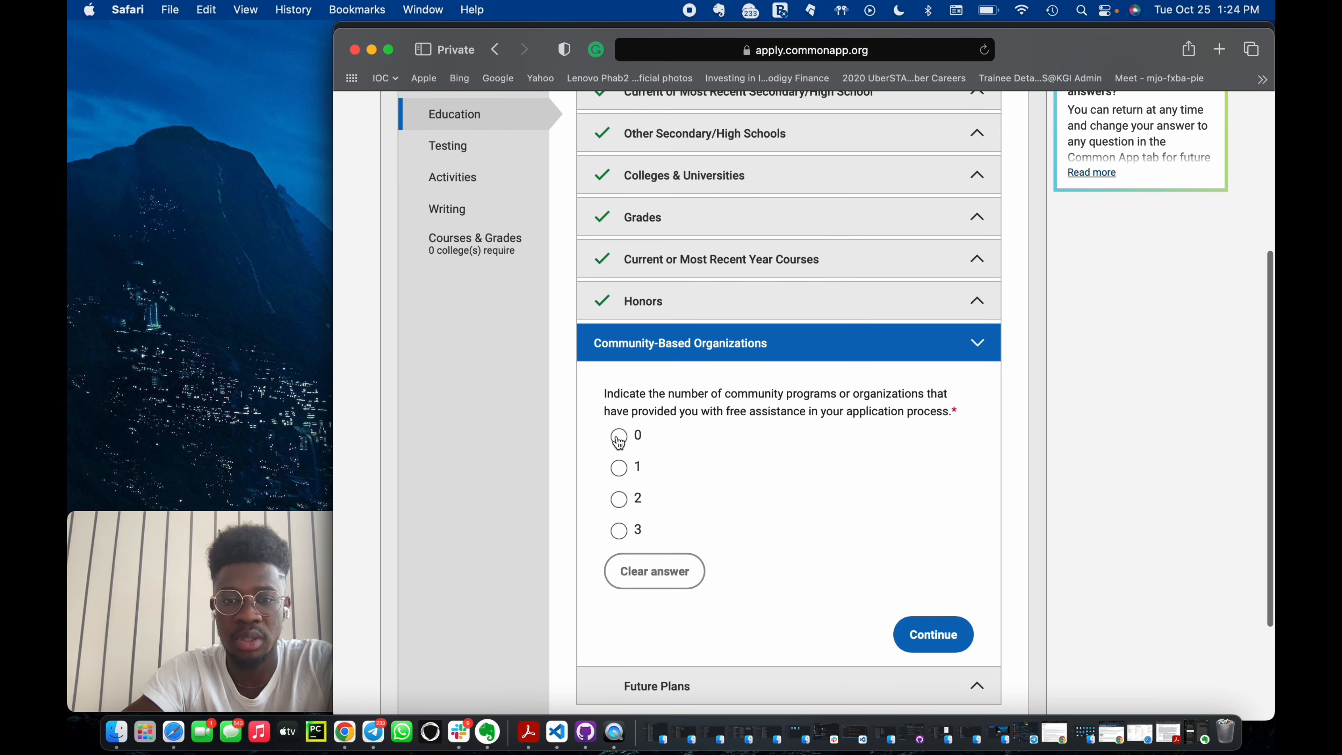
click(938, 640)
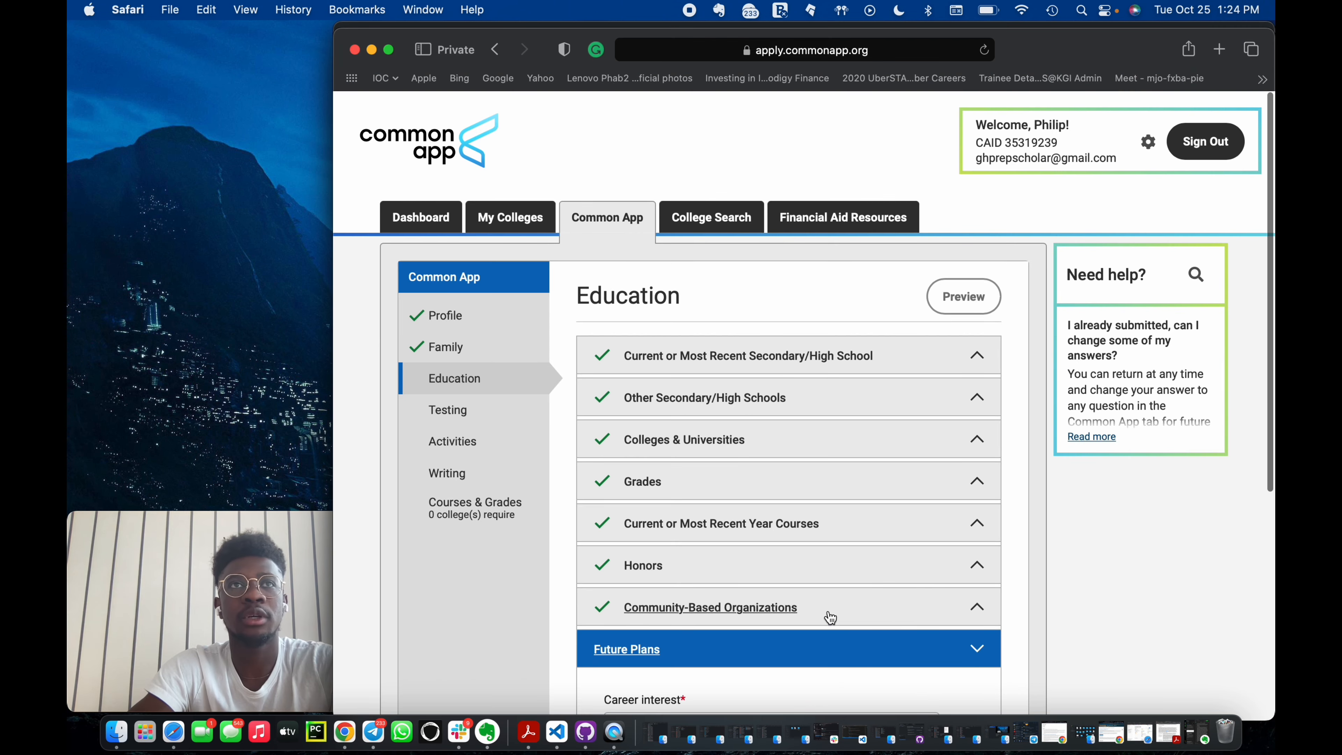
Set the career interest to Engineer by searching for eng.
scroll(828, 616, down, 3)
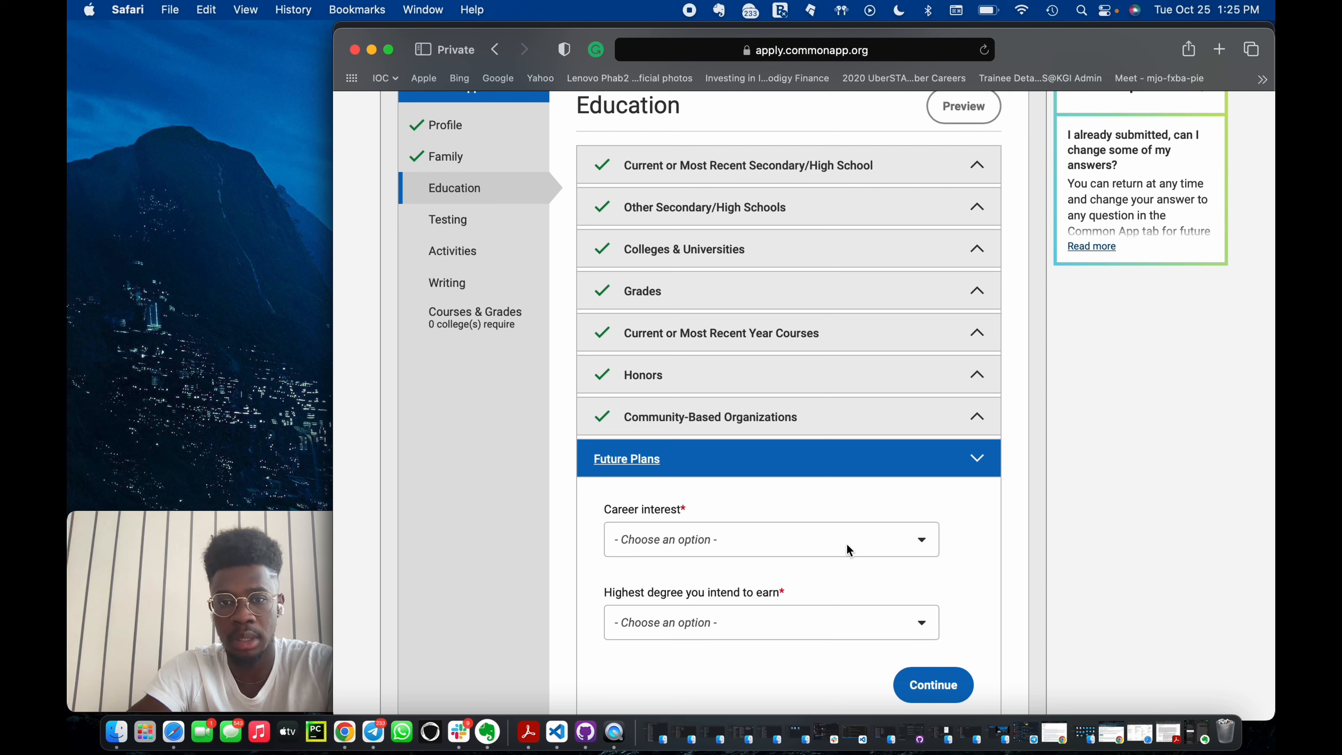
click(855, 545)
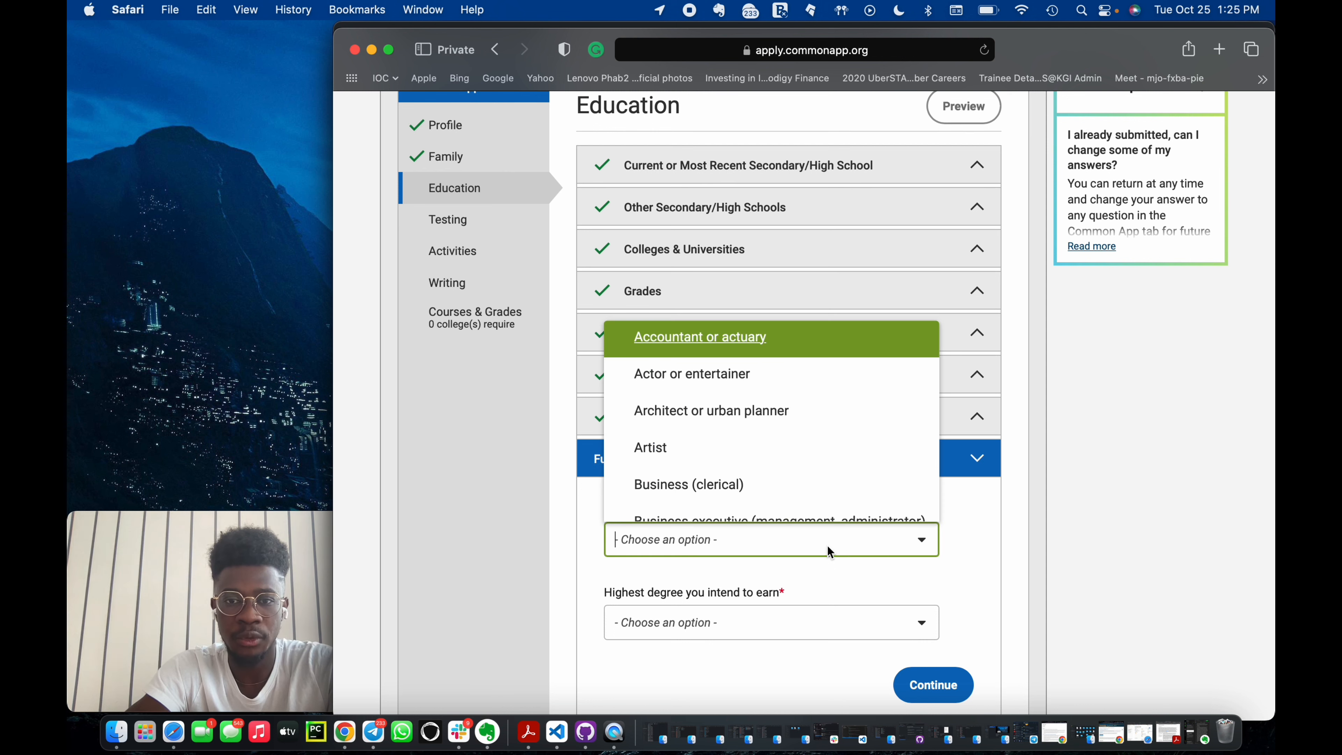
scroll(755, 438, down, 1)
scroll(755, 439, down, 5)
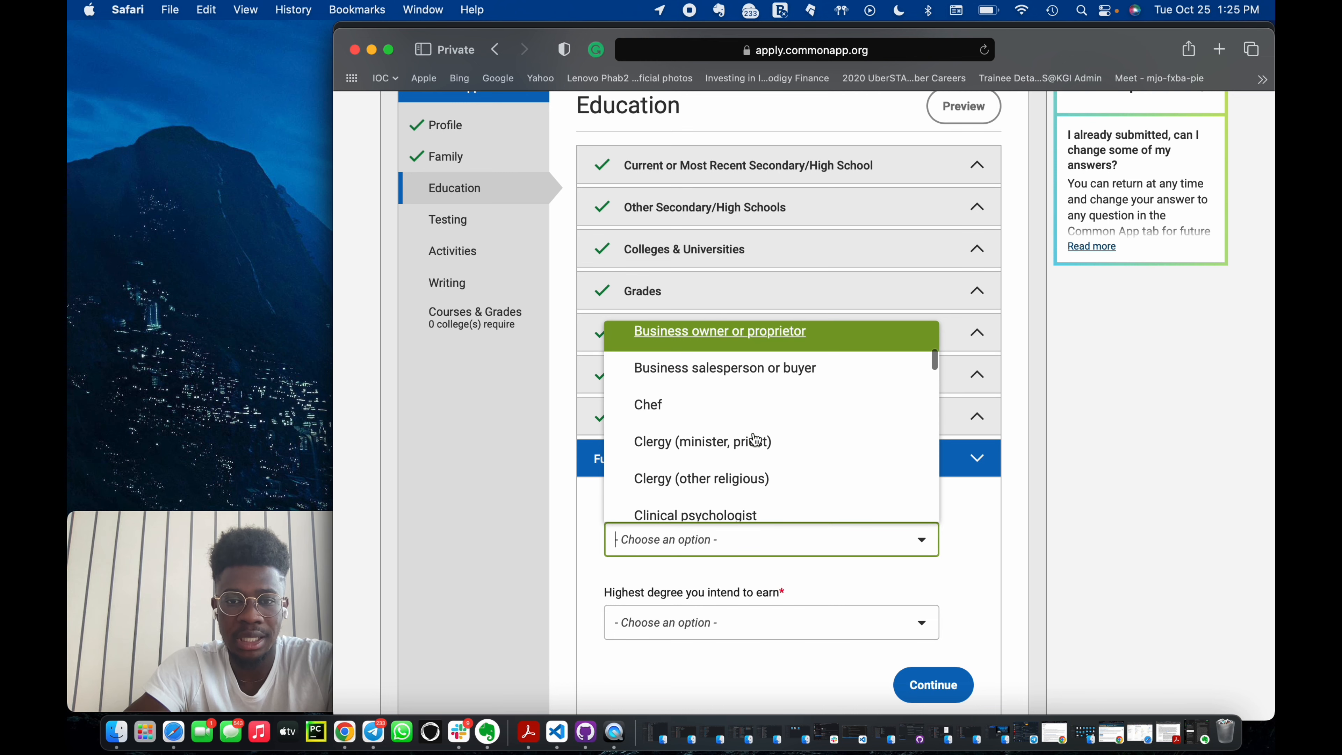
text(eng)
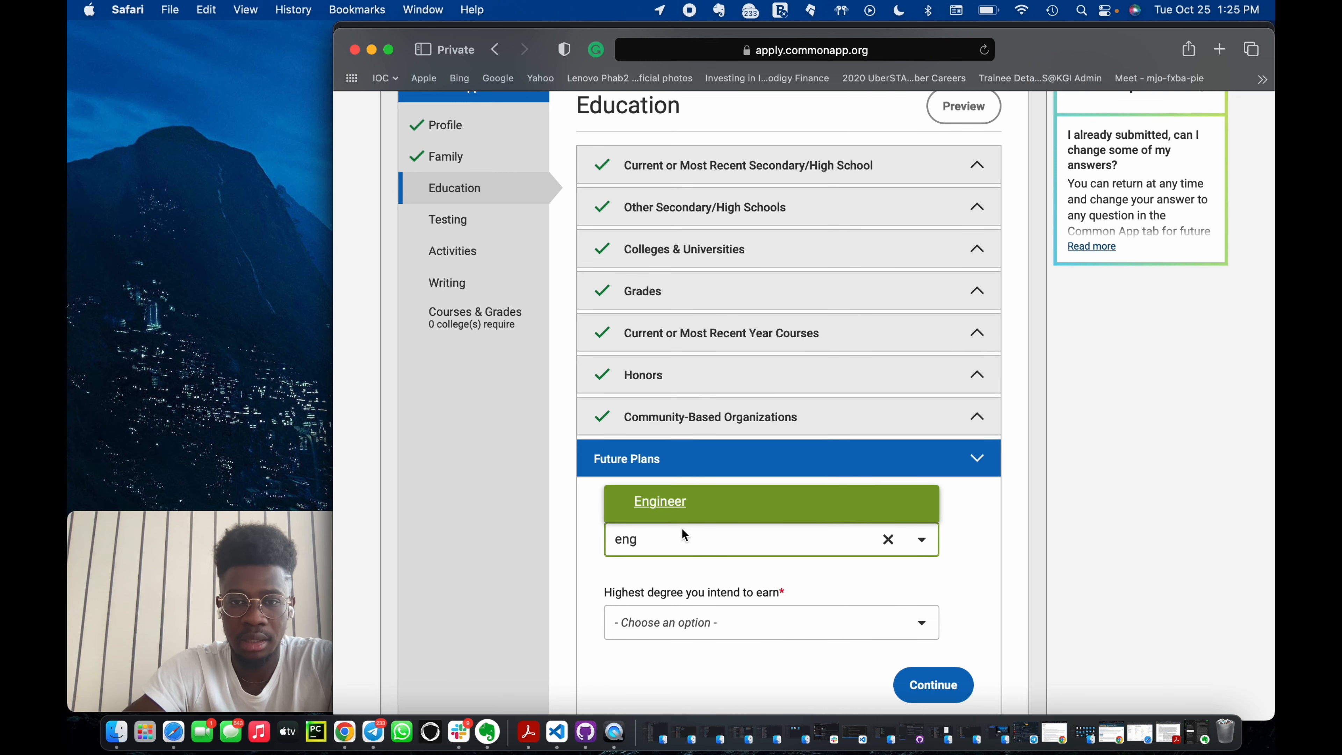
click(695, 502)
scroll(700, 502, down, 3)
Choose Doctorate (PhD, EdD, etc) as the highest degree to earn and continue to Testing.
click(701, 502)
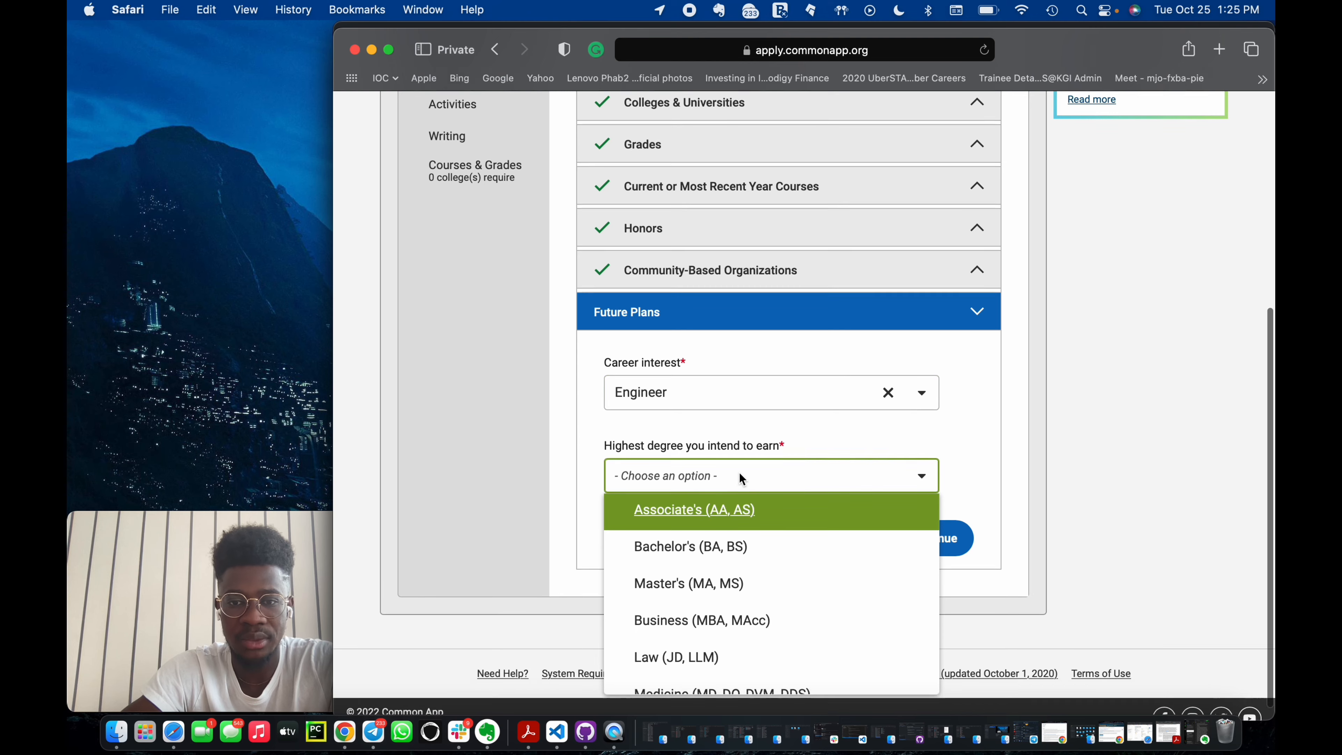
scroll(739, 582, down, 3)
scroll(739, 605, down, 1)
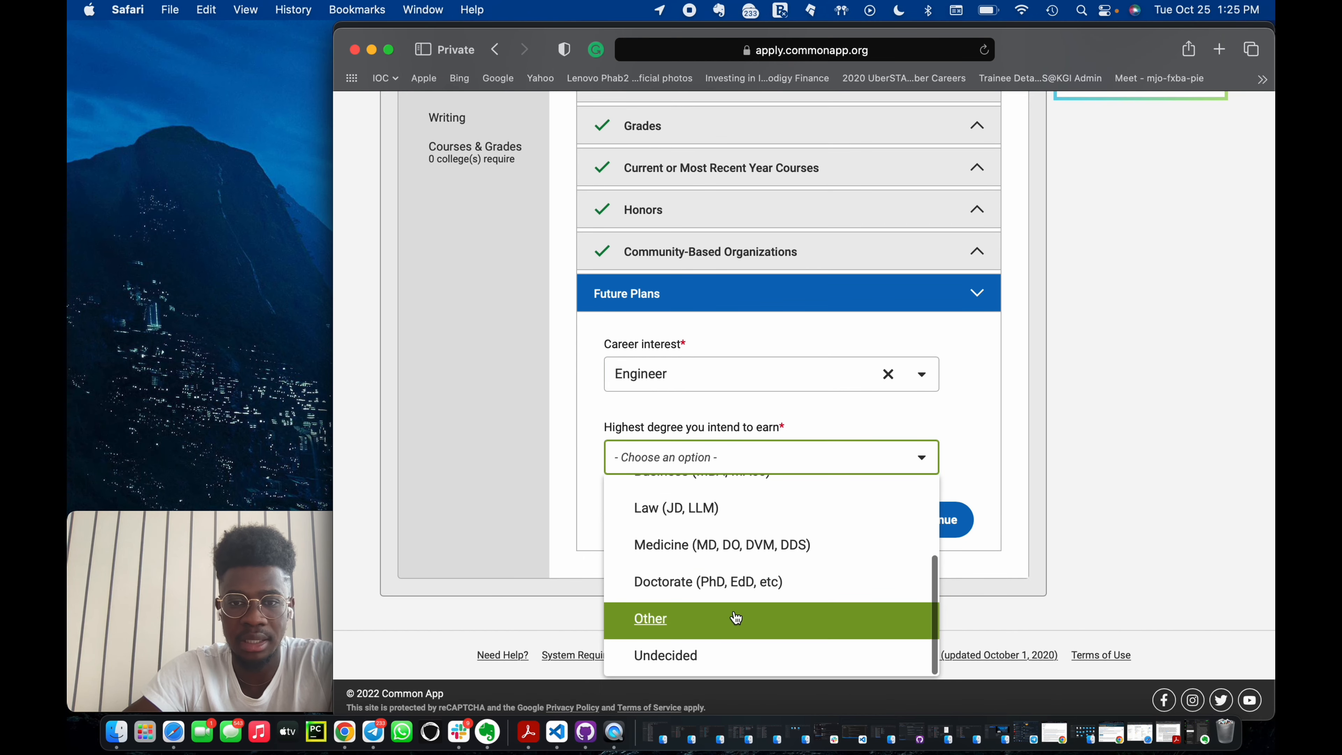
click(740, 580)
click(929, 518)
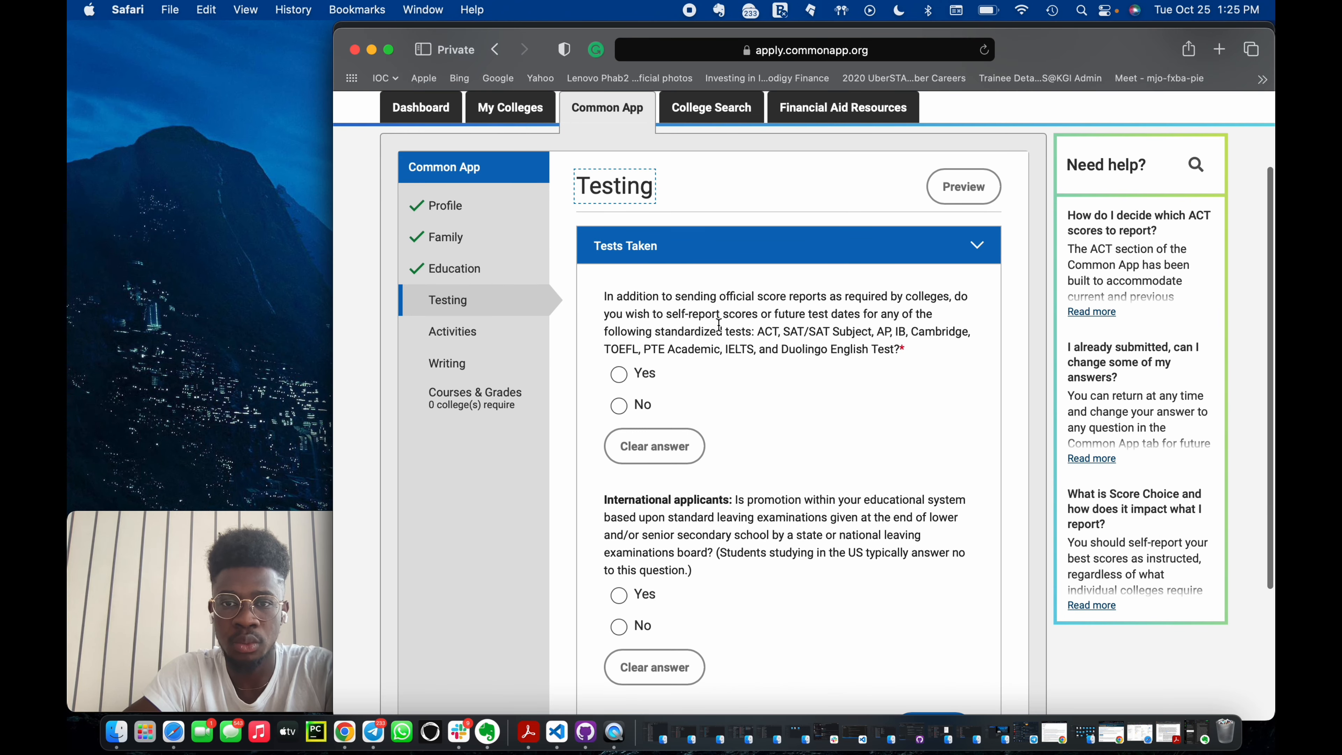
Answer Yes to self-reporting standardized test scores or future test dates.
drag(670, 312, 763, 325)
click(802, 343)
click(619, 374)
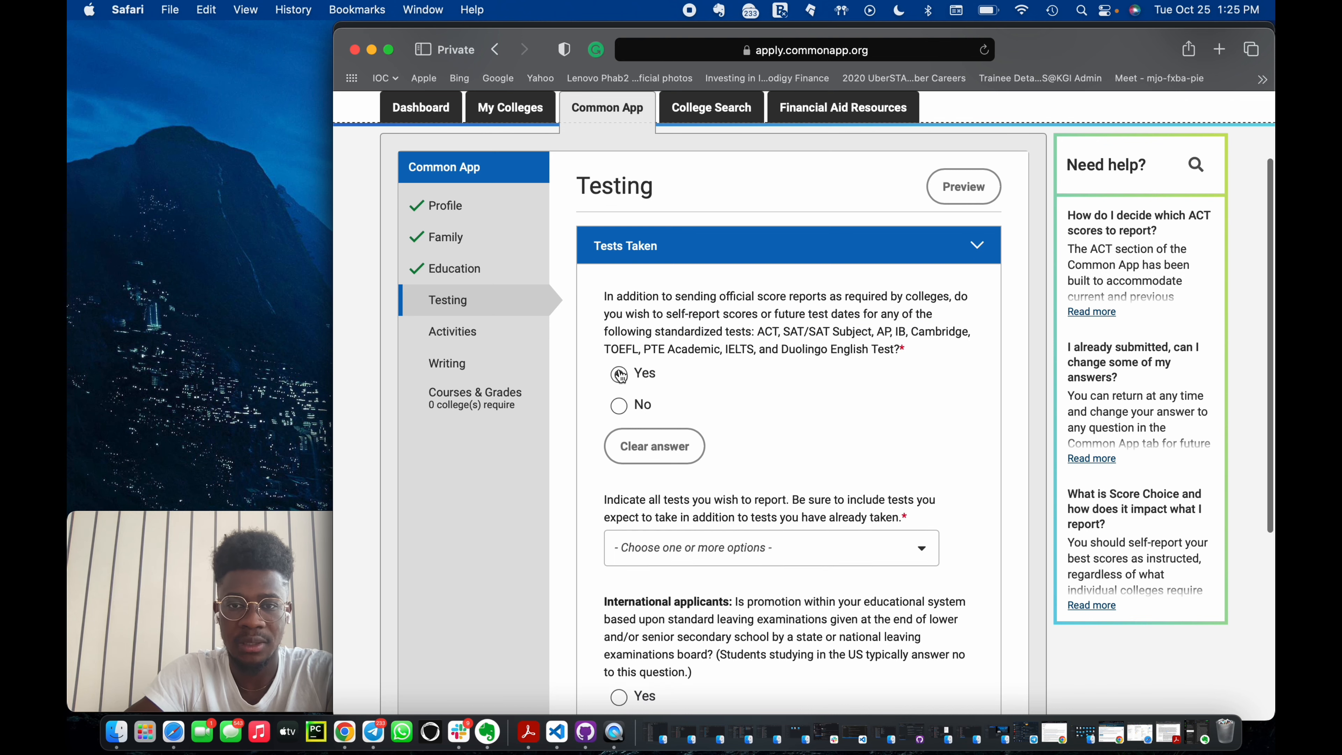
Select SAT Tests as the test to report.
scroll(624, 379, down, 4)
click(698, 447)
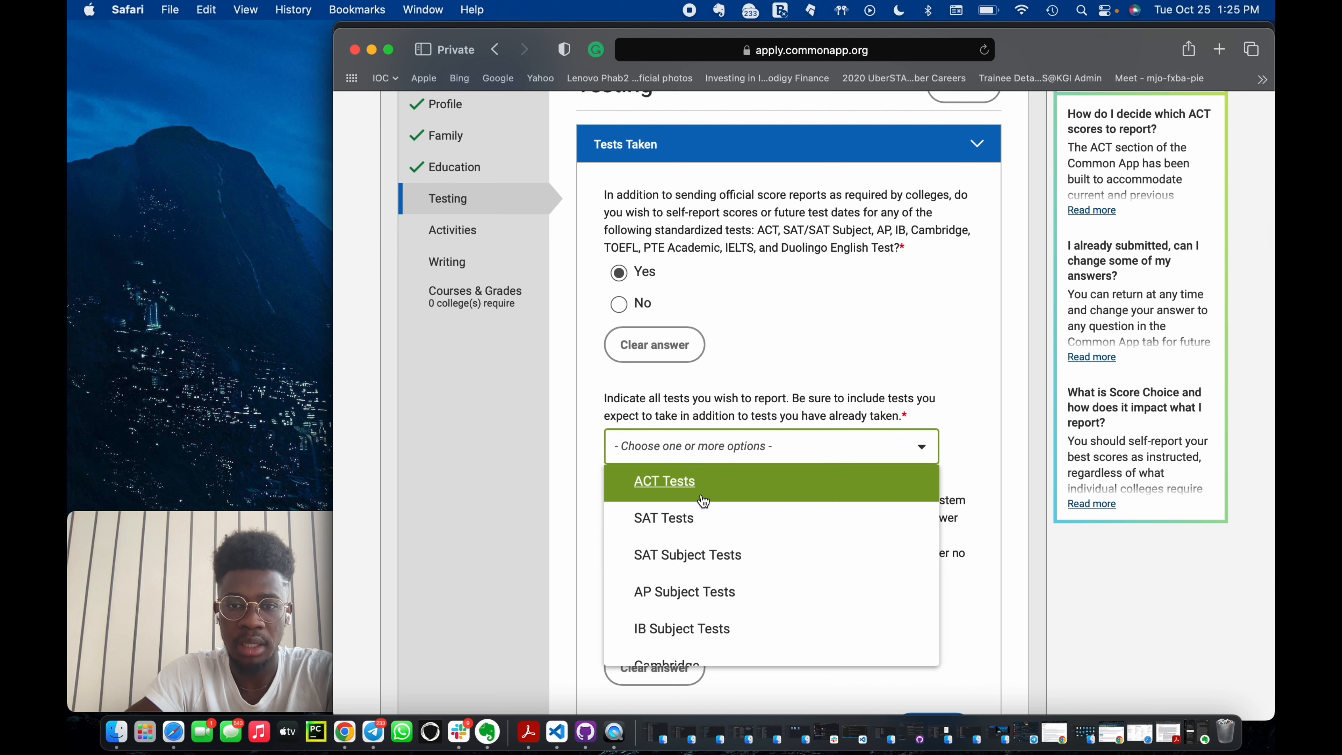
scroll(708, 551, down, 10)
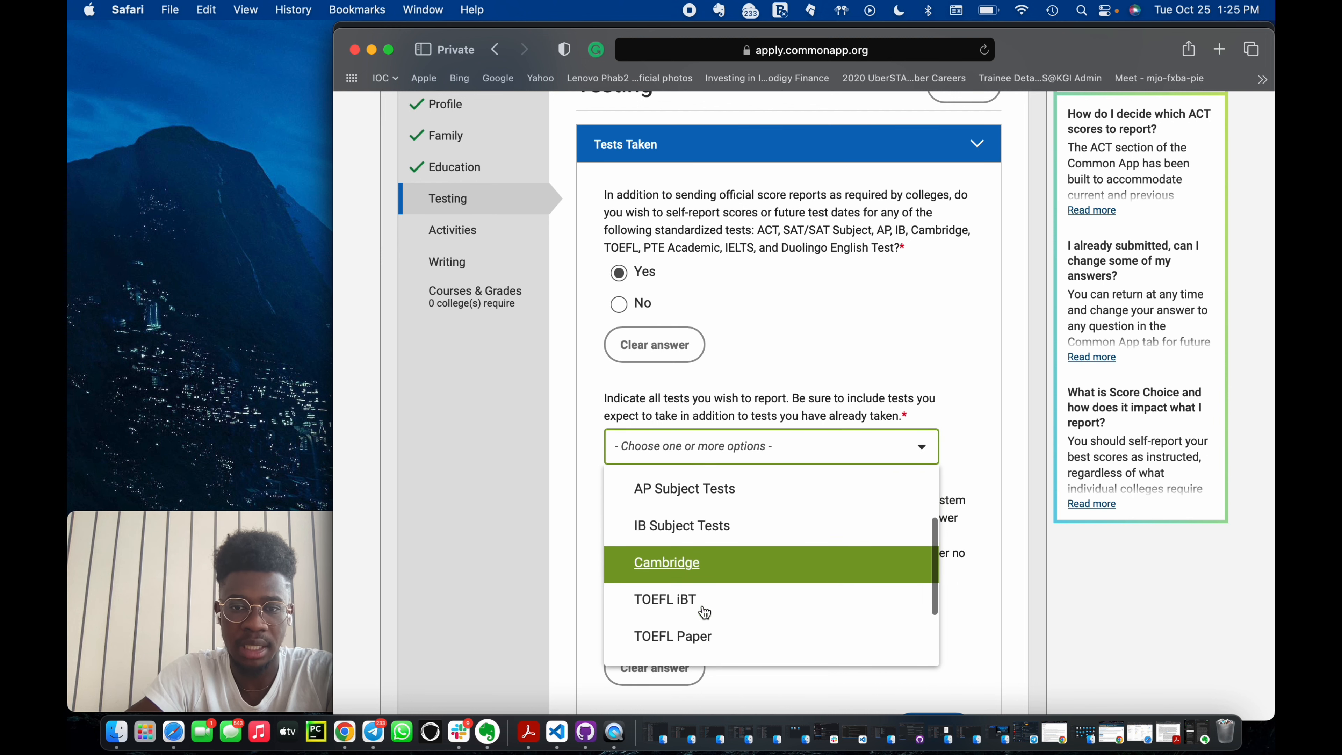
scroll(704, 611, up, 10)
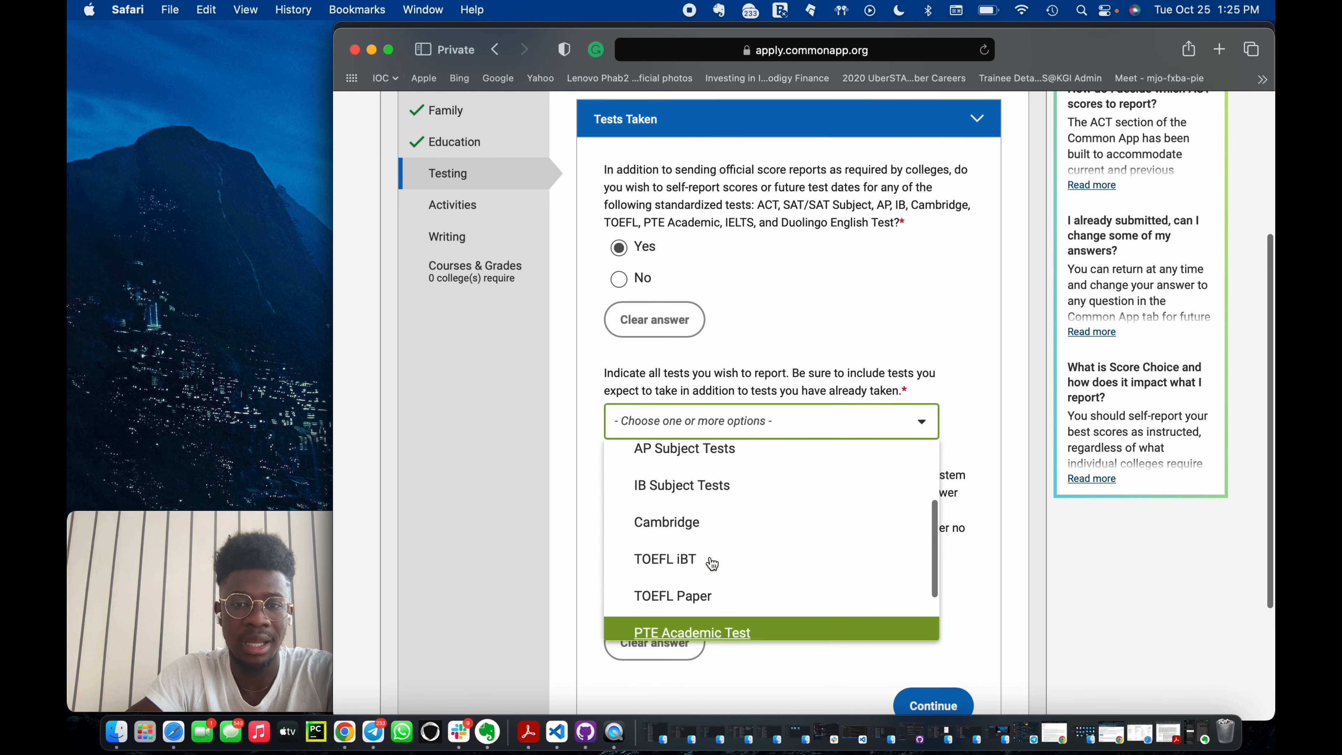
click(707, 487)
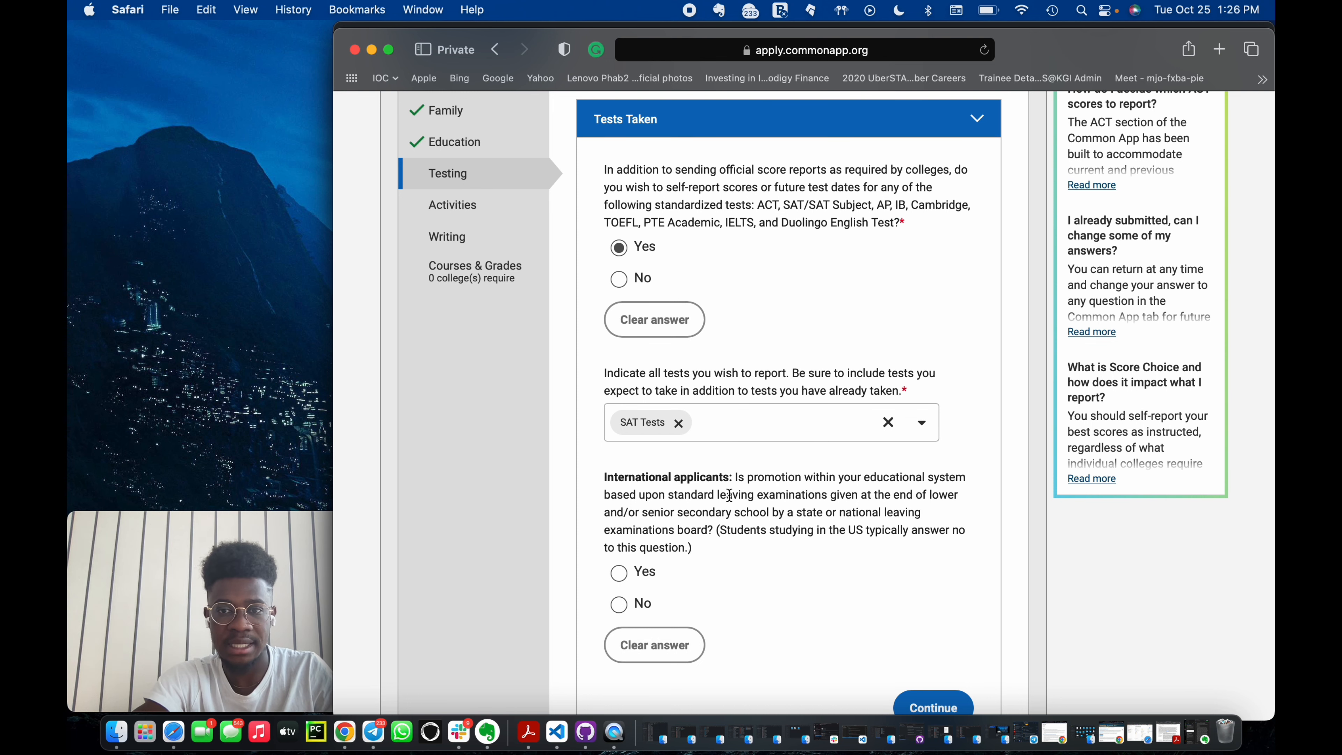
Answer Yes to the international applicants' leaving examinations question and continue to the SAT Tests section.
scroll(729, 495, down, 3)
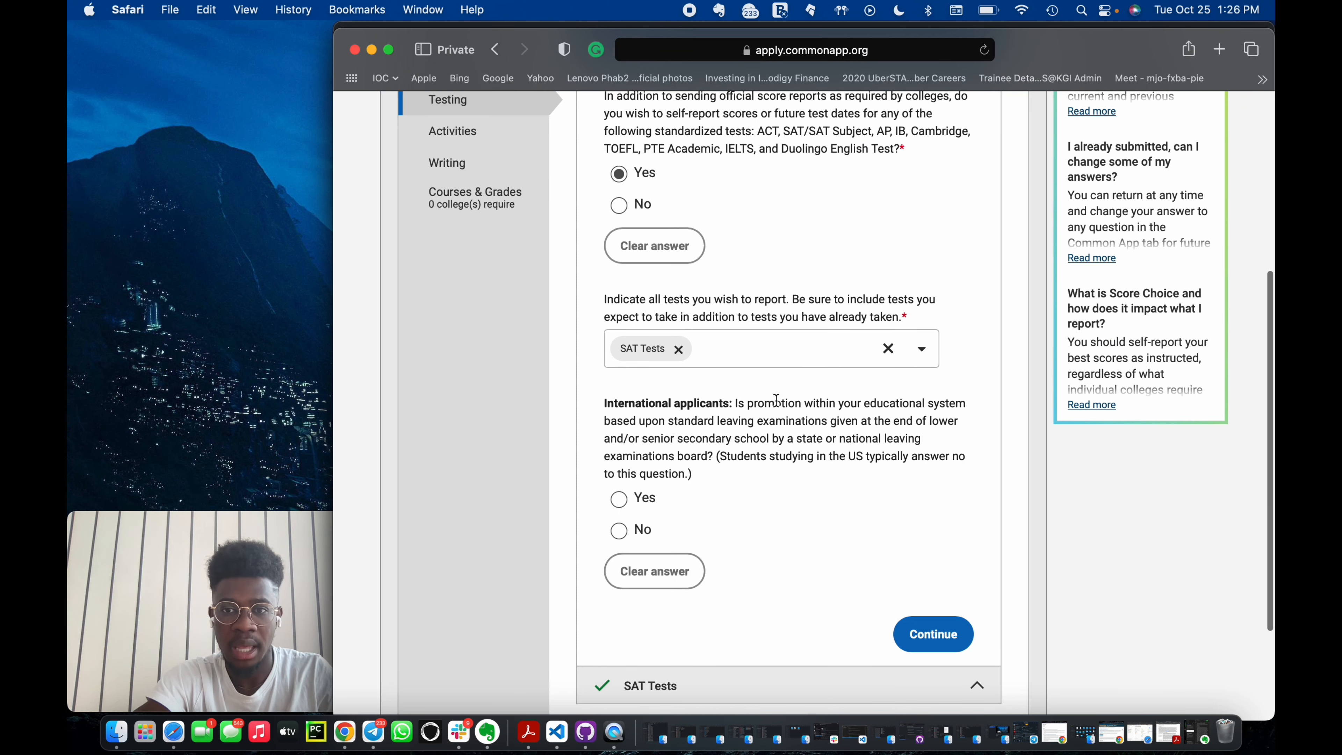
drag(738, 400, 774, 423)
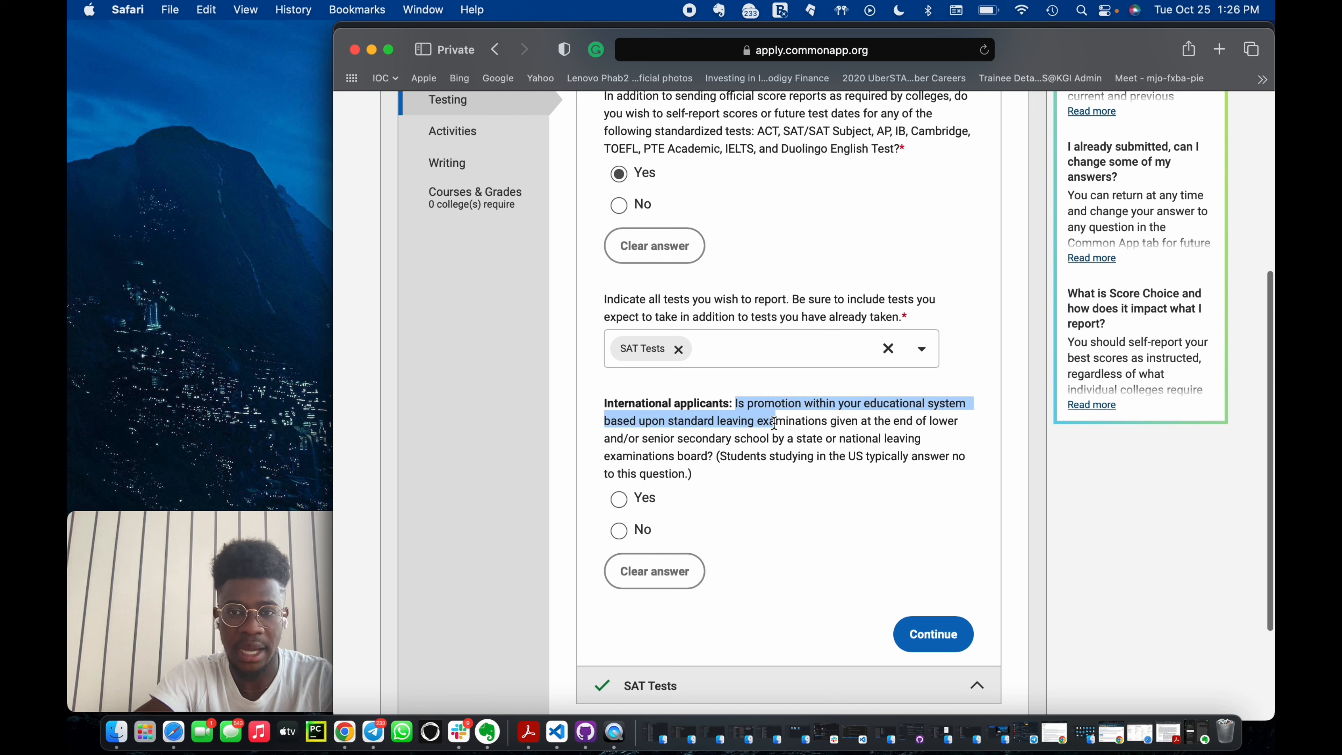
click(749, 406)
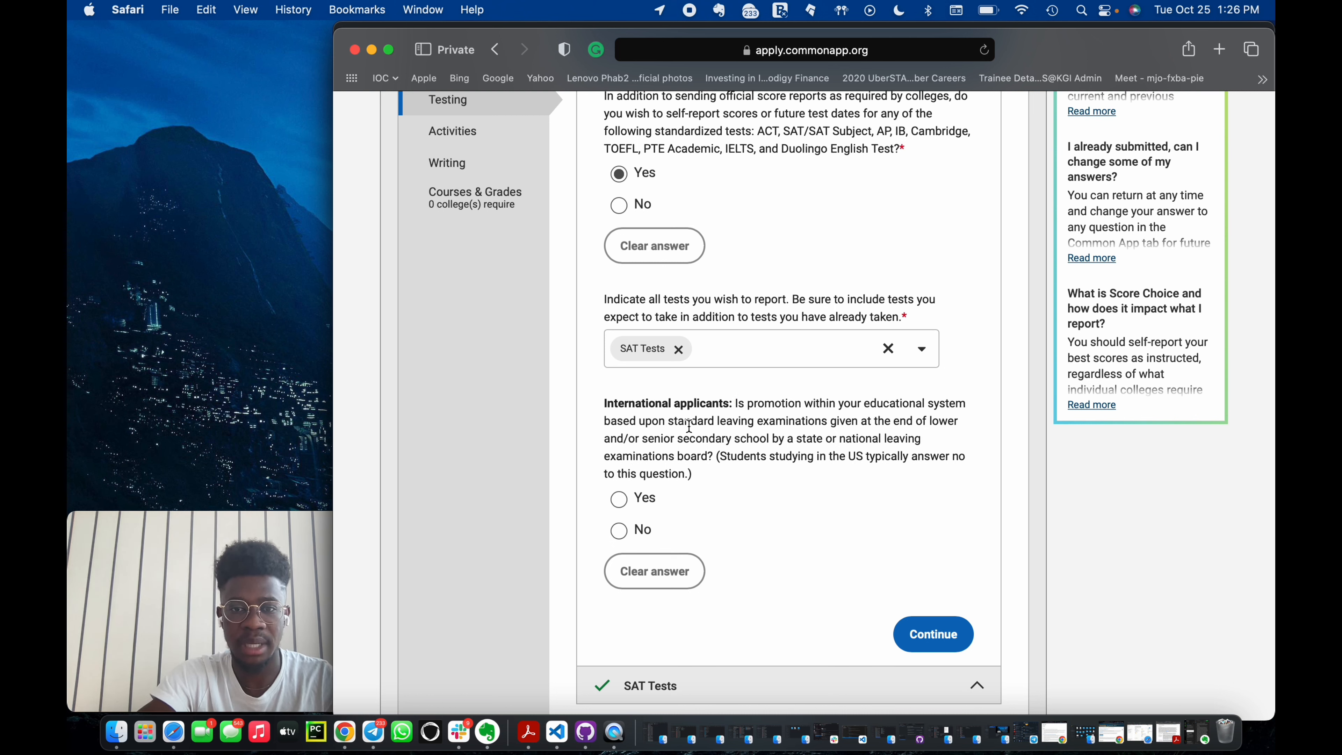
drag(666, 417, 832, 421)
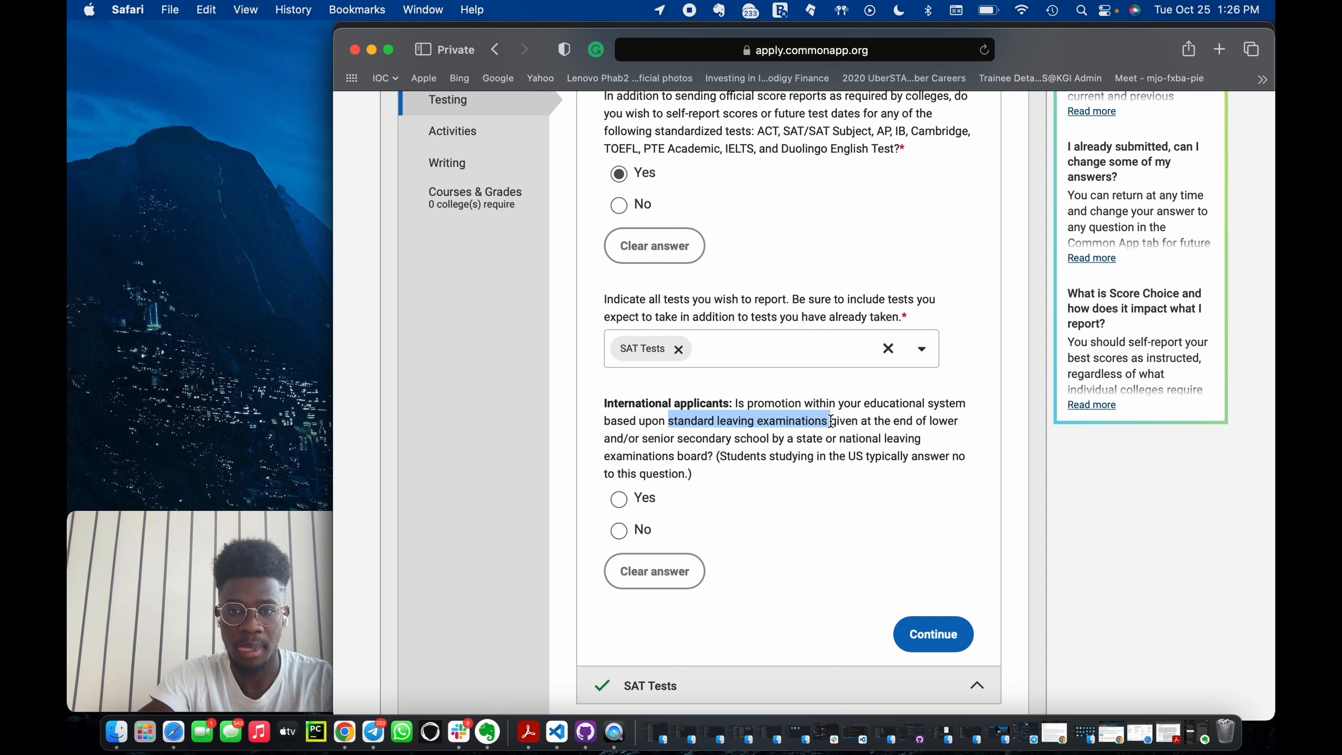
click(619, 498)
scroll(623, 500, down, 4)
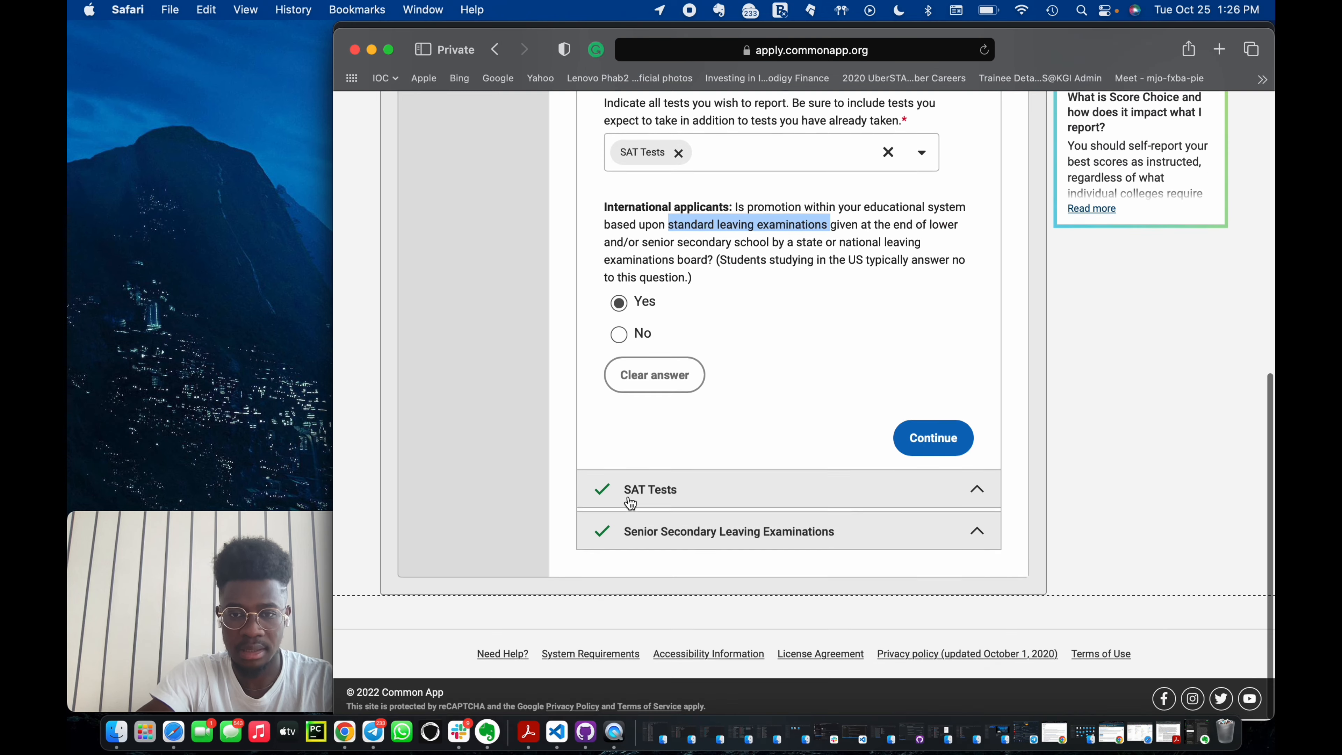
click(898, 448)
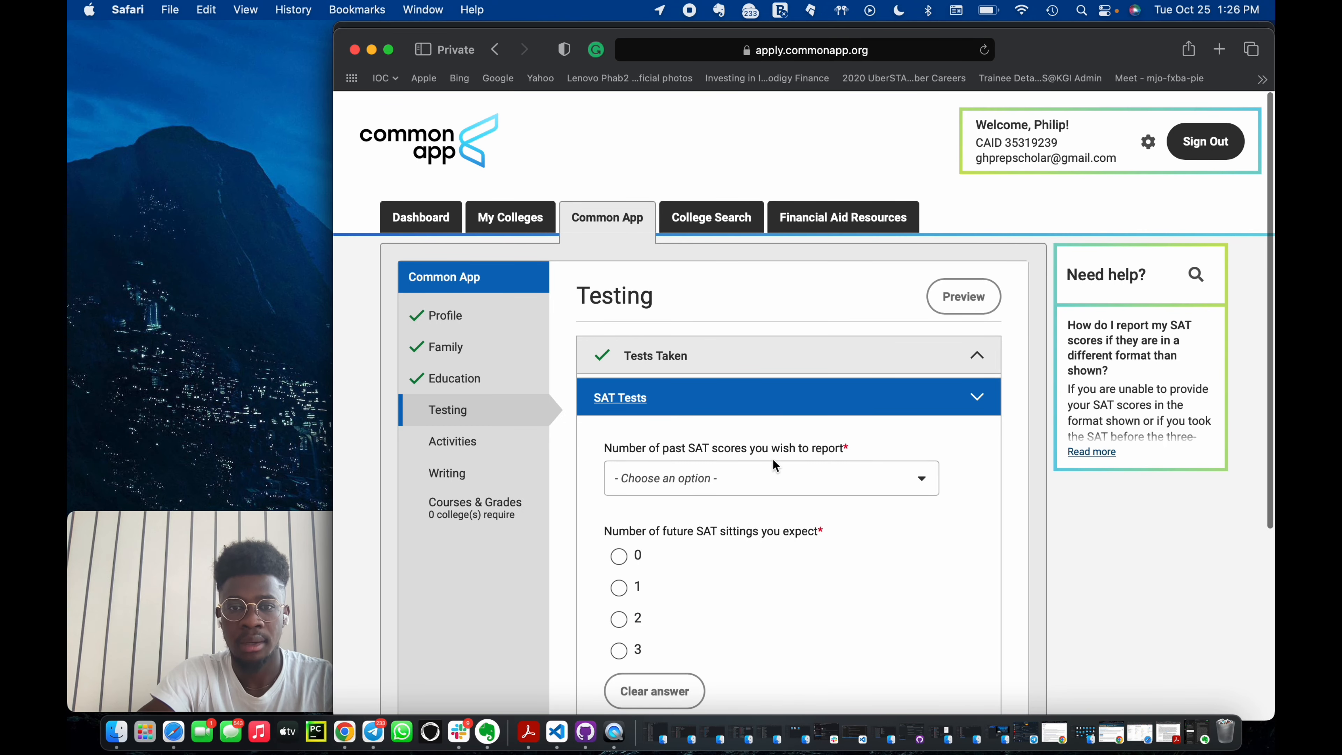
Set the number of past SAT scores to report to 1 and answer No to the SAT essay question.
click(772, 460)
click(686, 548)
scroll(655, 478, down, 3)
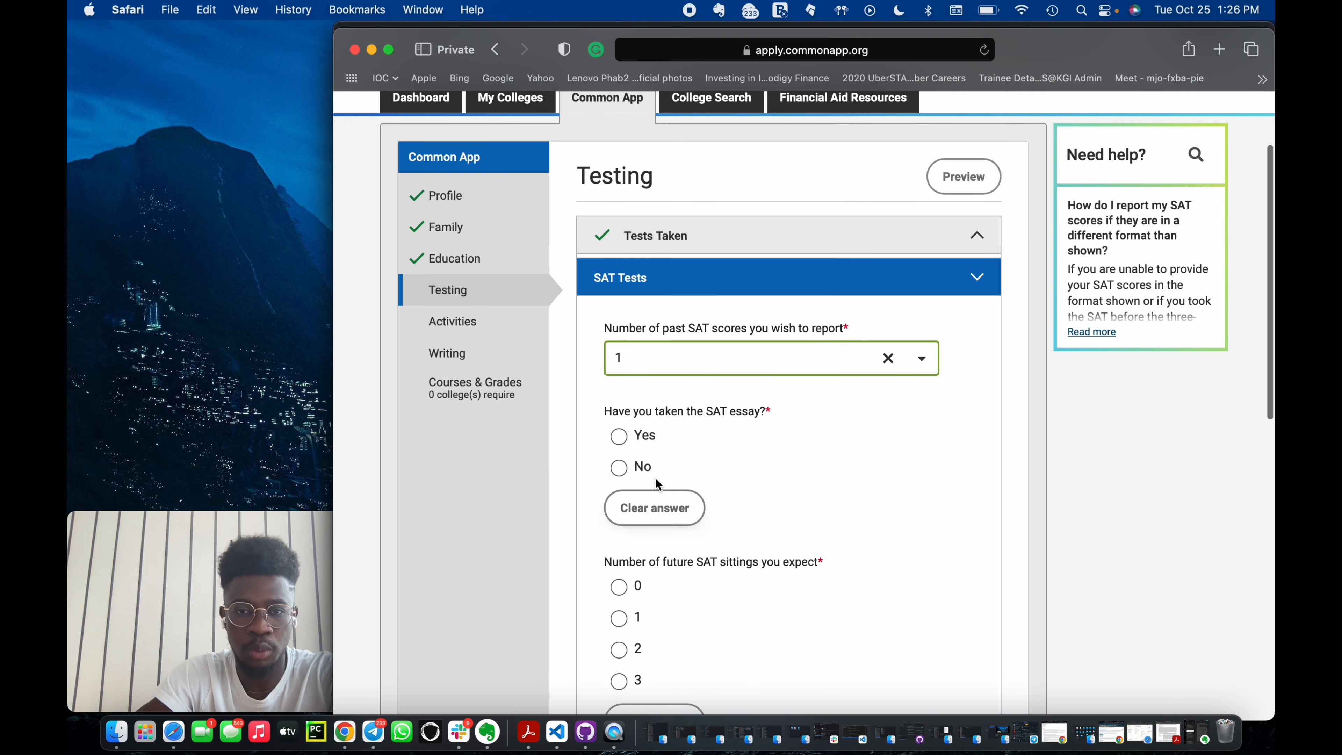
click(619, 467)
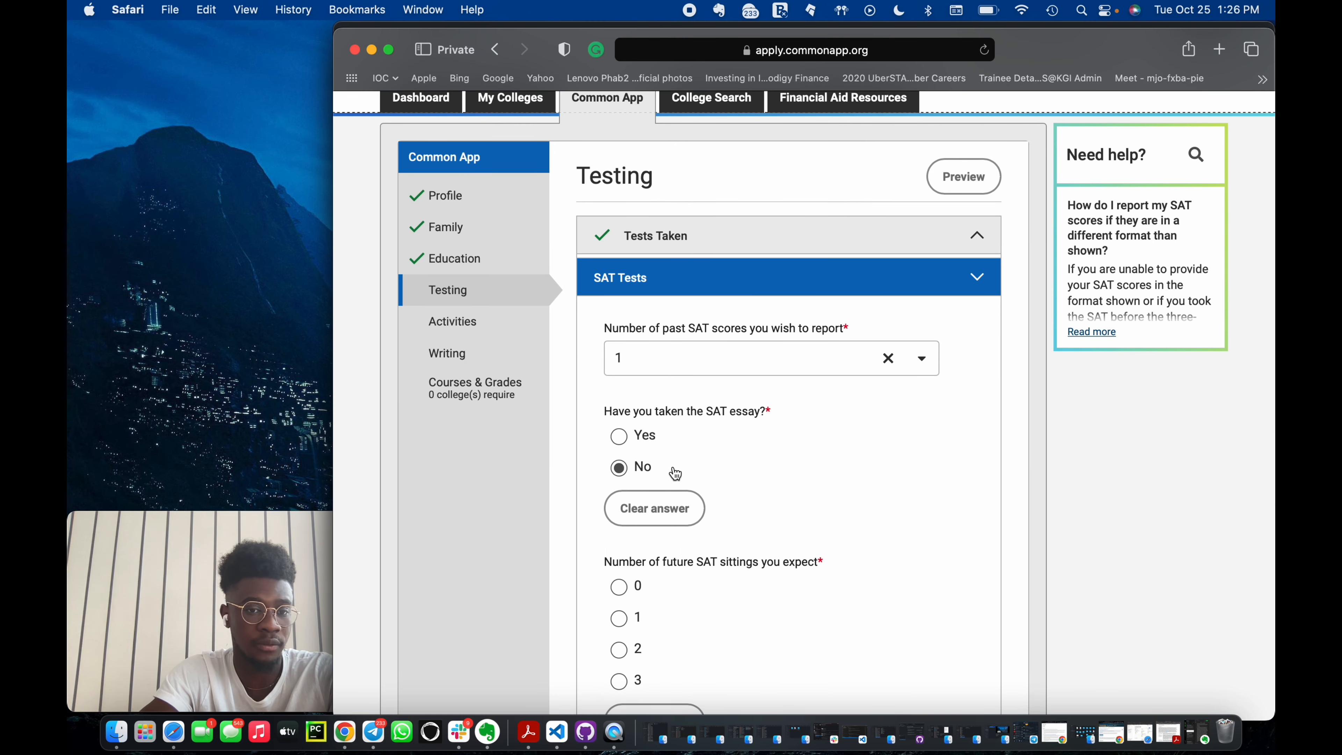
Set the number of expected future SAT sittings to 0.
scroll(868, 503, down, 4)
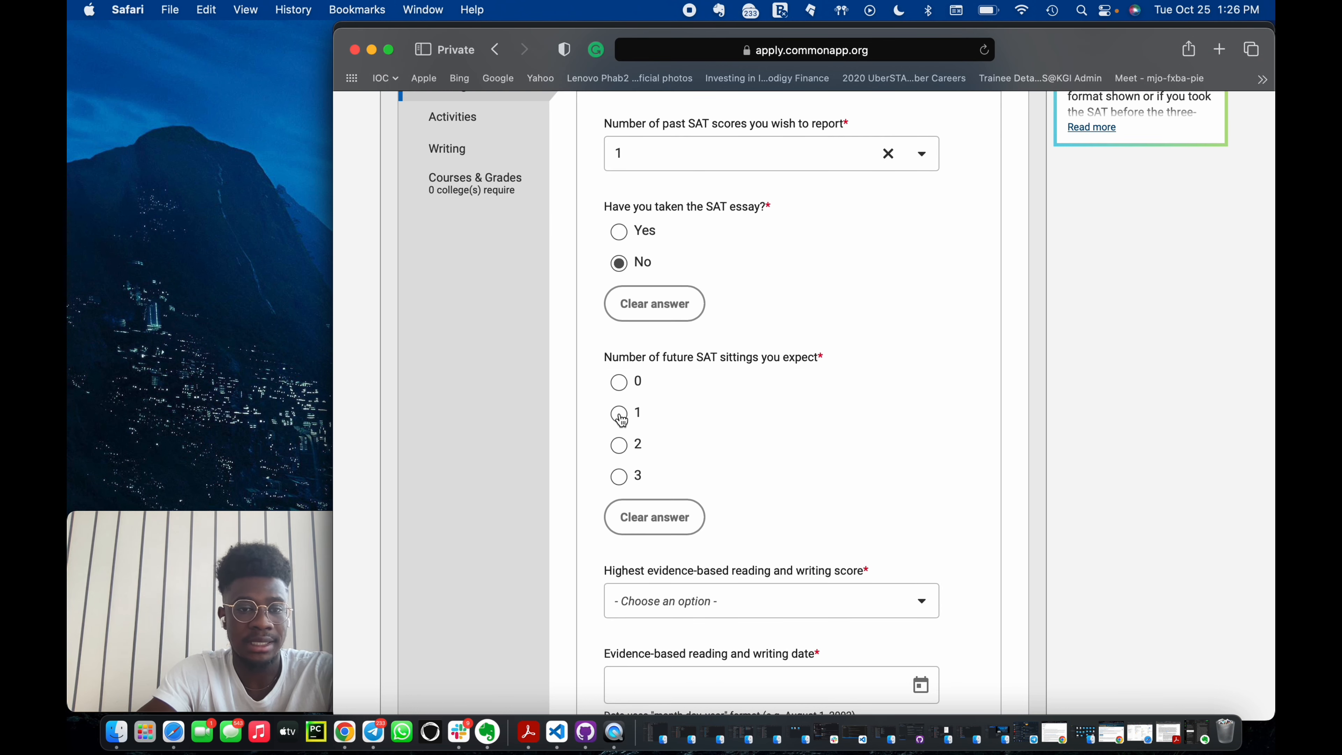
click(620, 384)
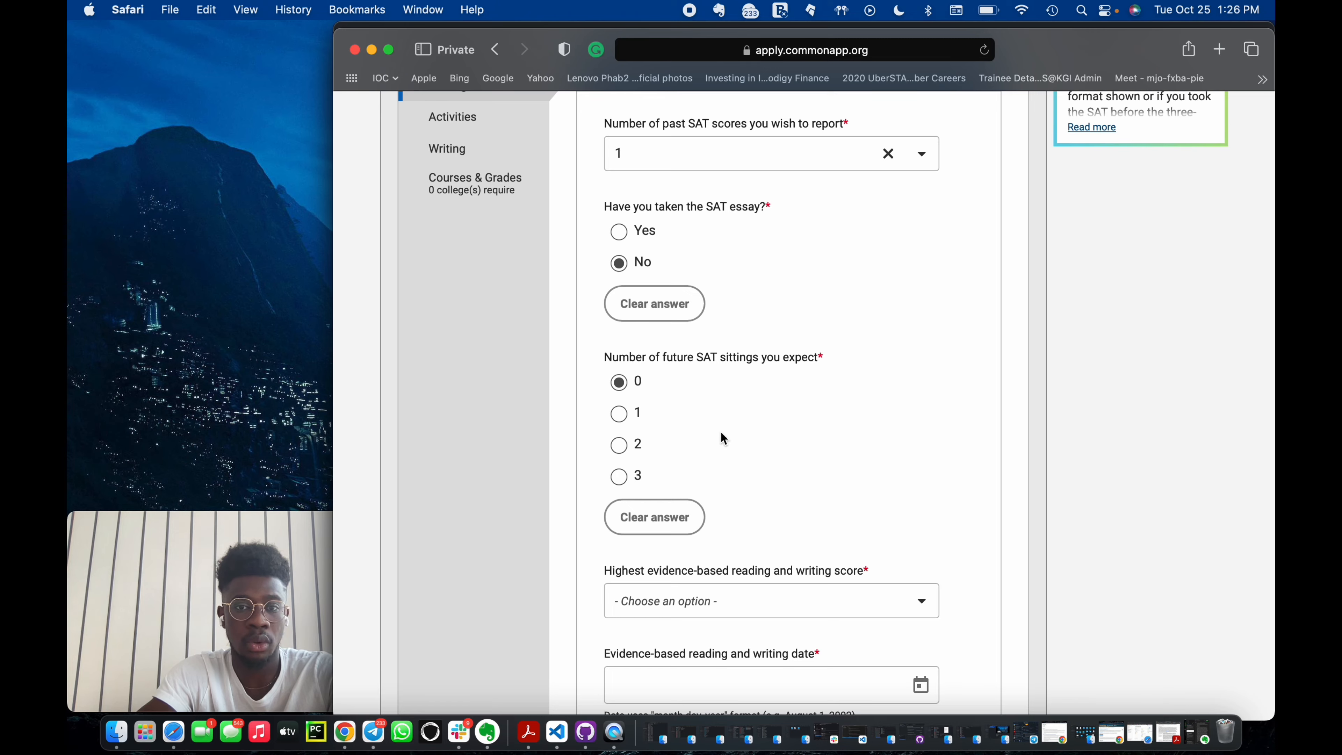
scroll(695, 436, down, 4)
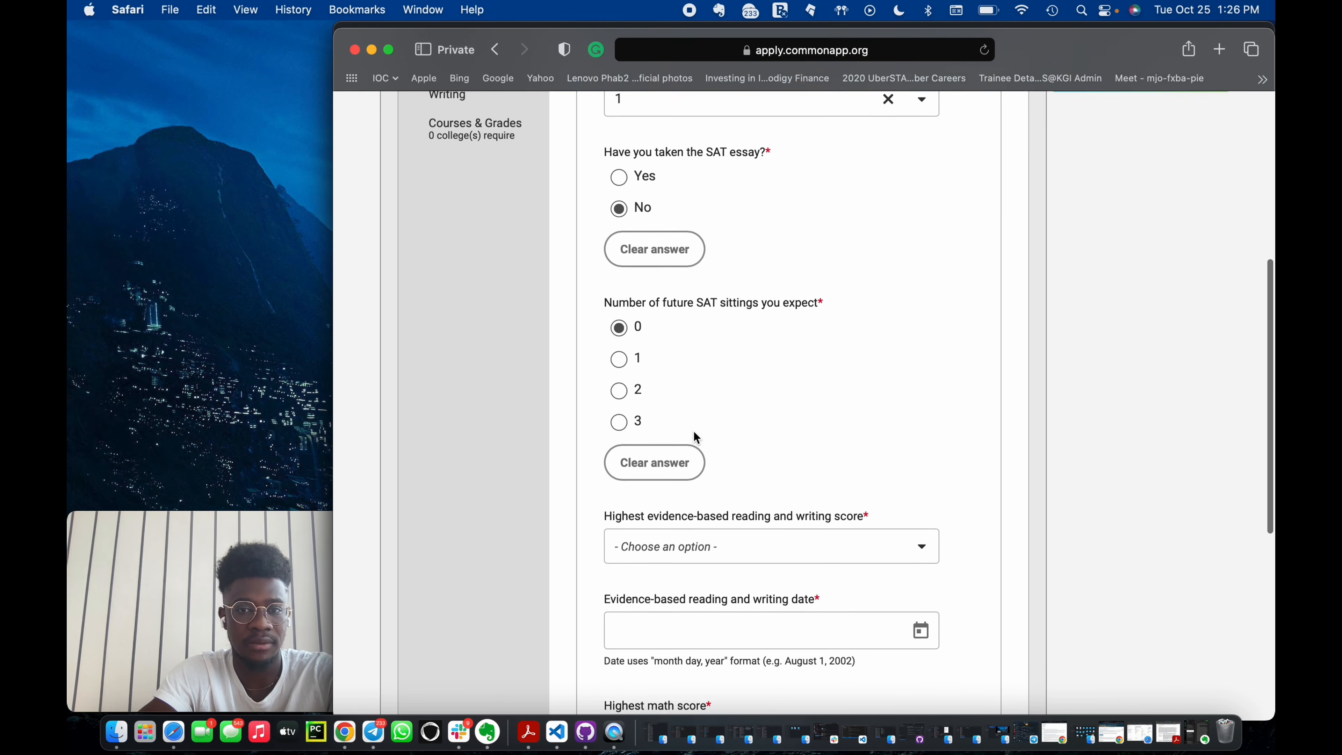
Select 750 as the highest evidence-based reading and writing score.
click(795, 433)
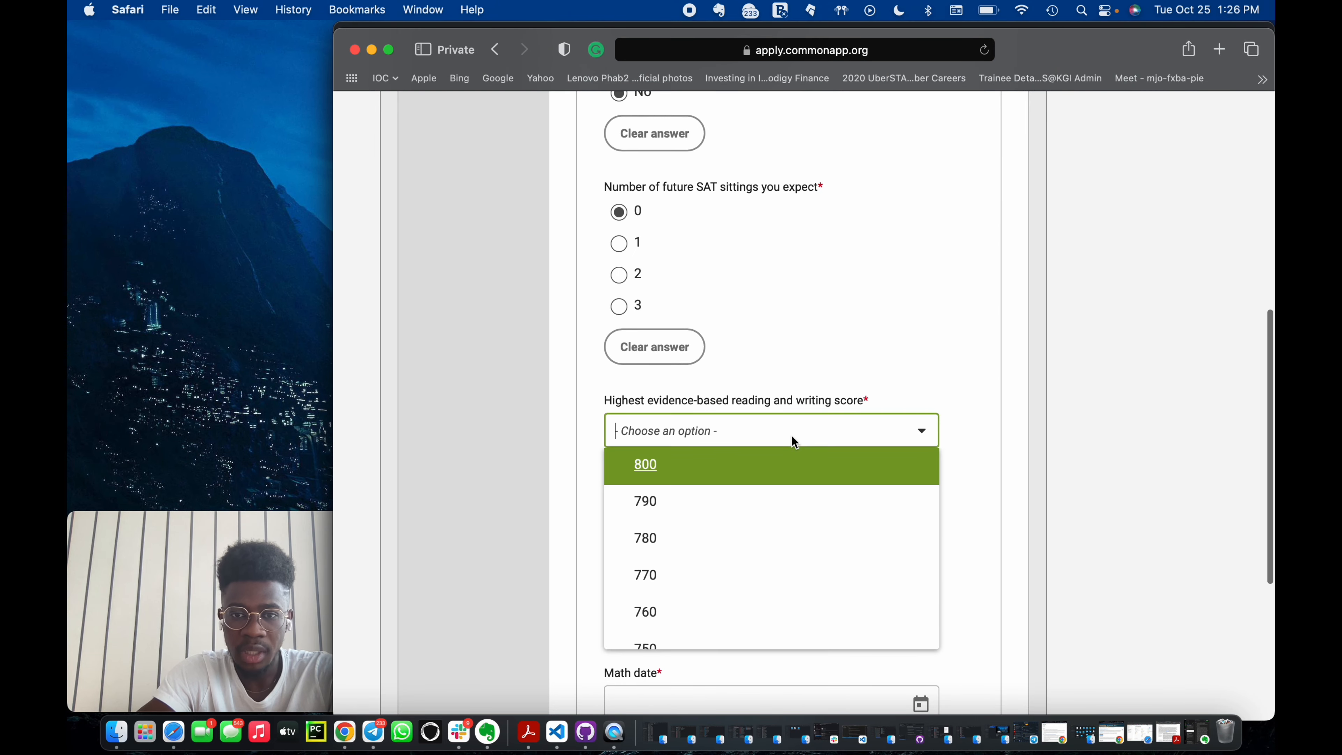
scroll(717, 569, down, 1)
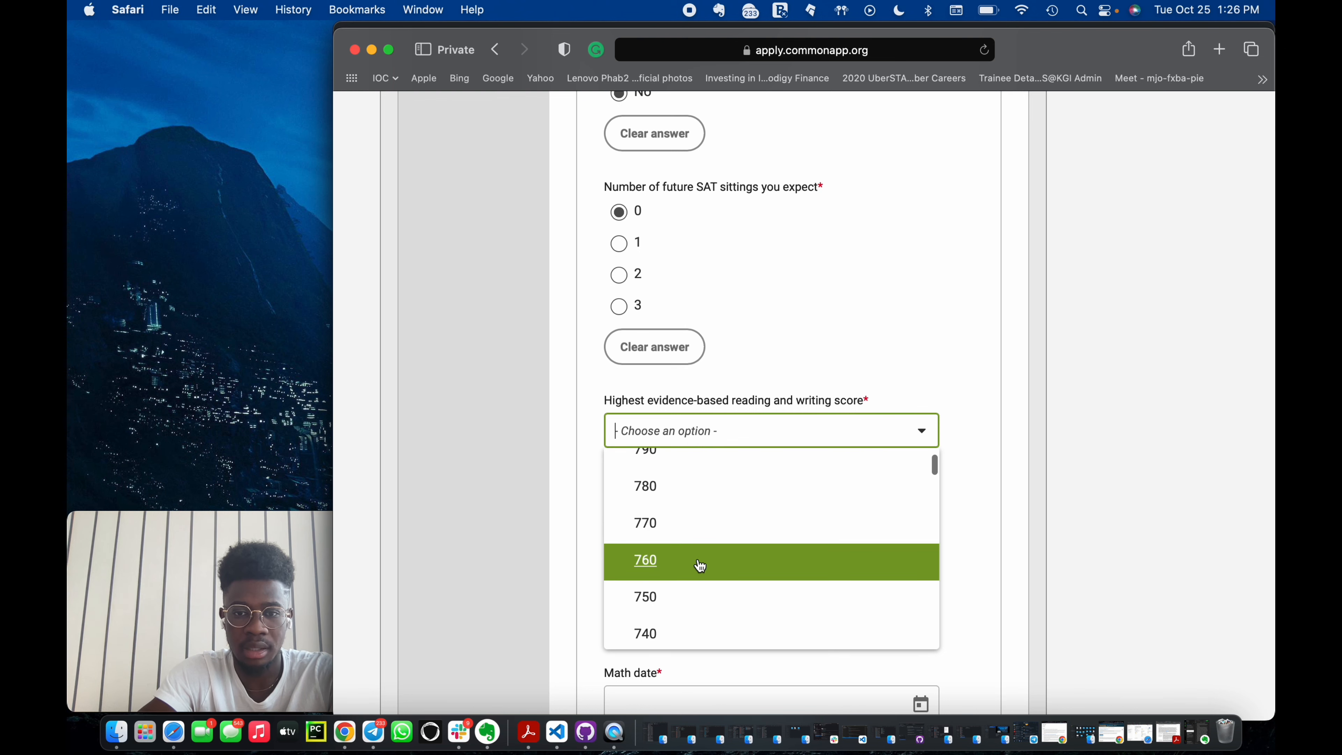
click(692, 596)
scroll(904, 418, down, 2)
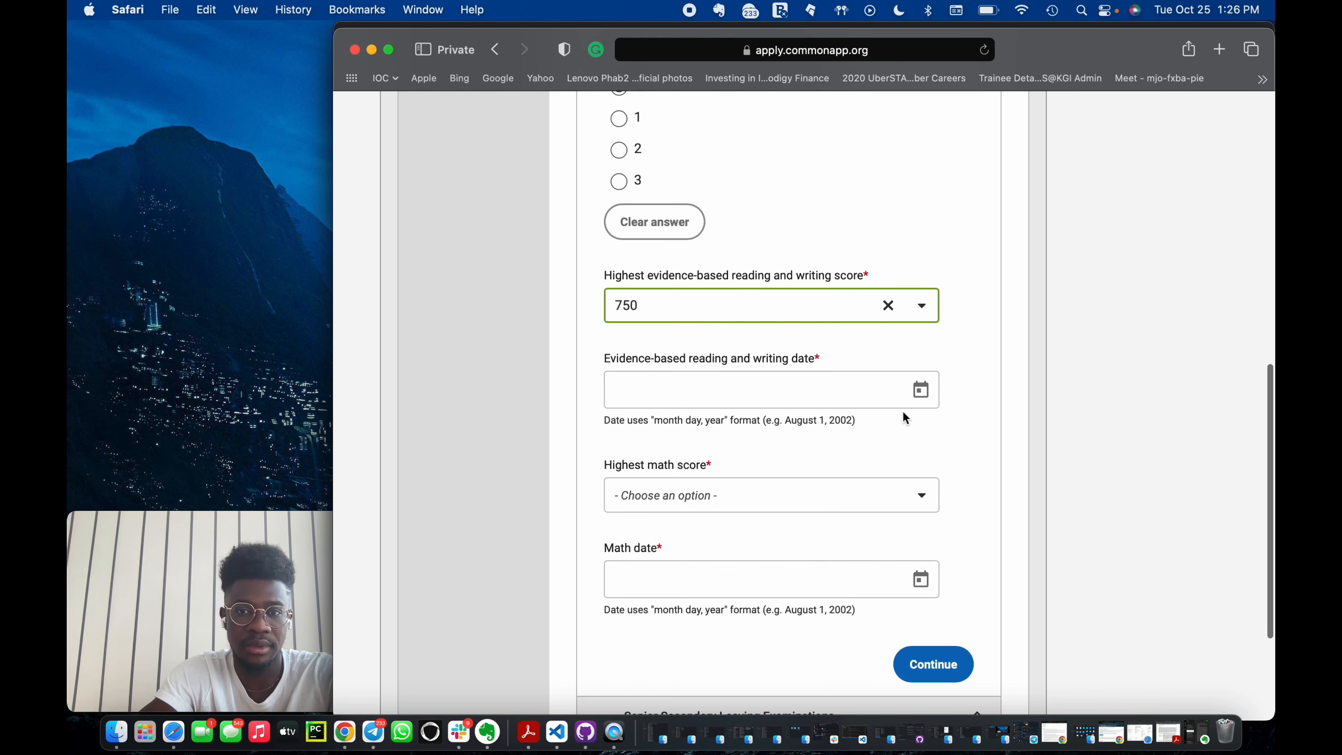
Set the evidence-based reading and writing date to November 4, 2021 and the highest math score to 790.
click(924, 404)
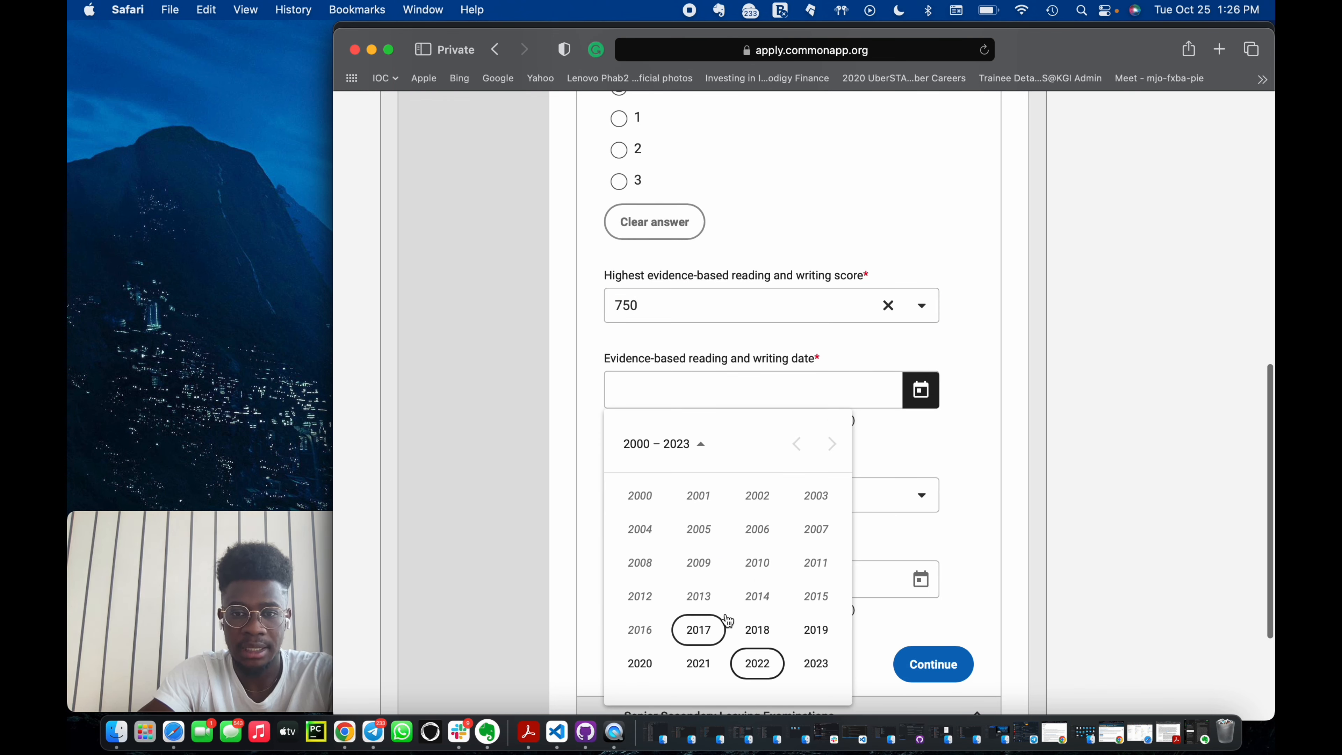
click(700, 629)
click(881, 491)
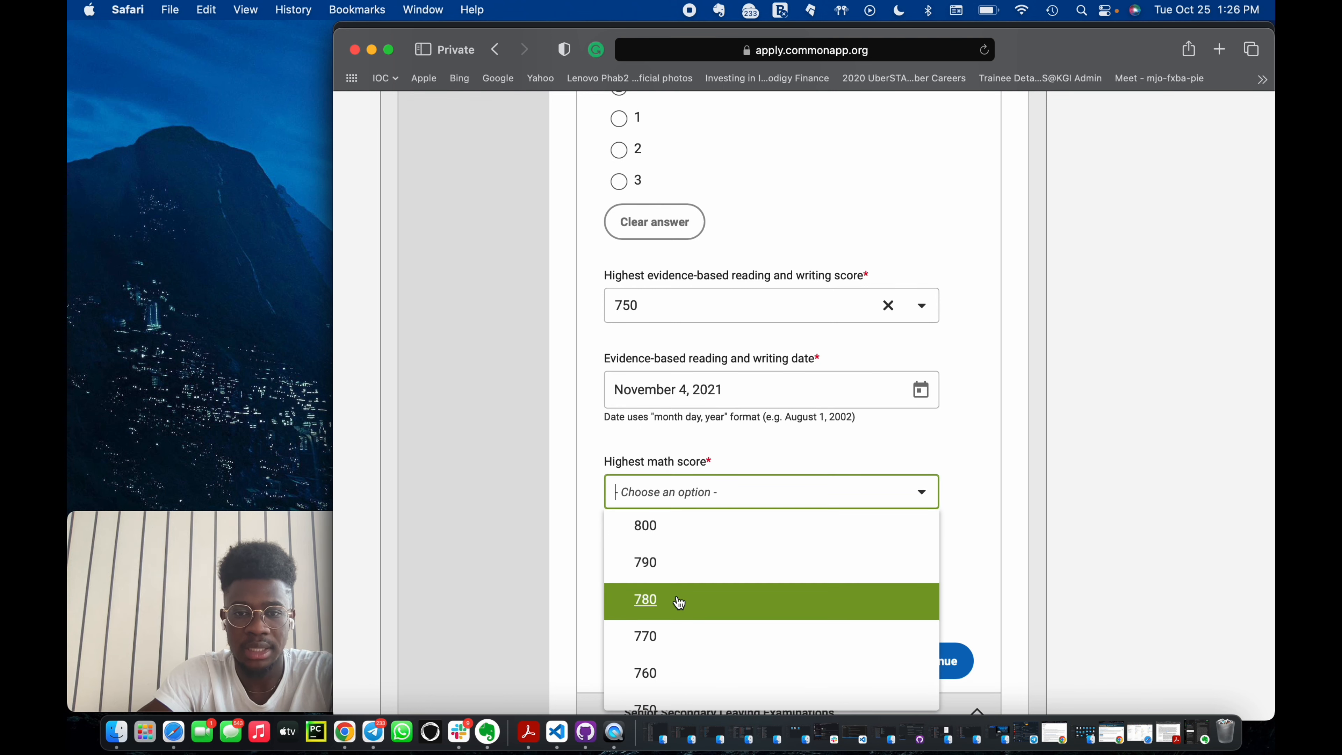
click(686, 561)
Try to set the math date to November 4, 2021.
scroll(695, 575, down, 3)
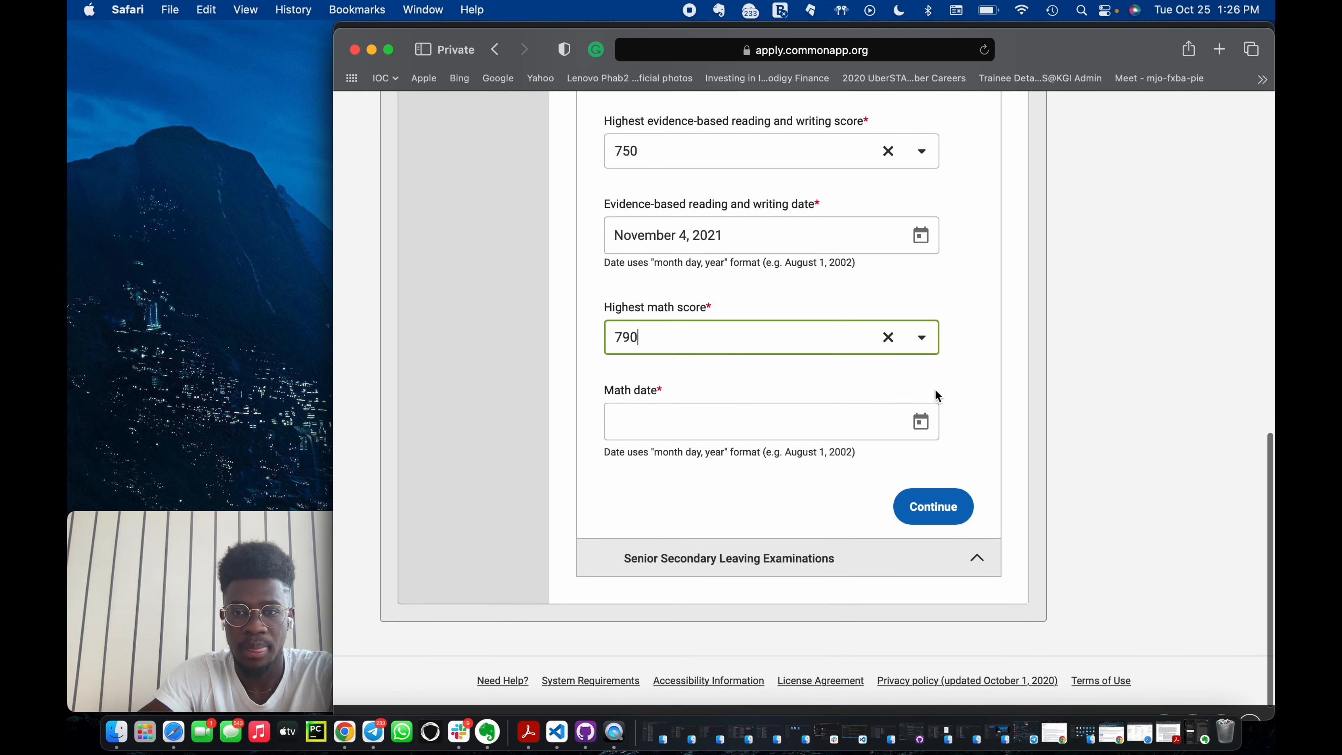
click(920, 422)
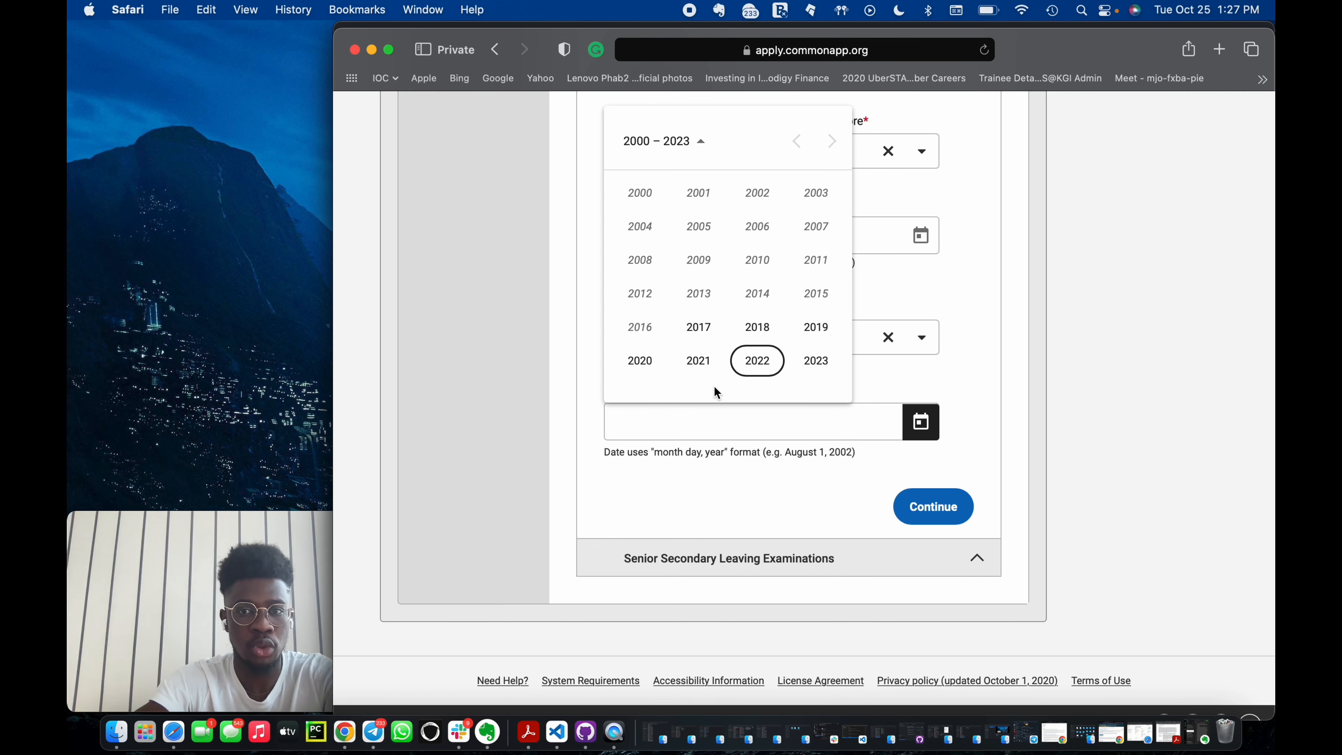
click(695, 358)
click(757, 294)
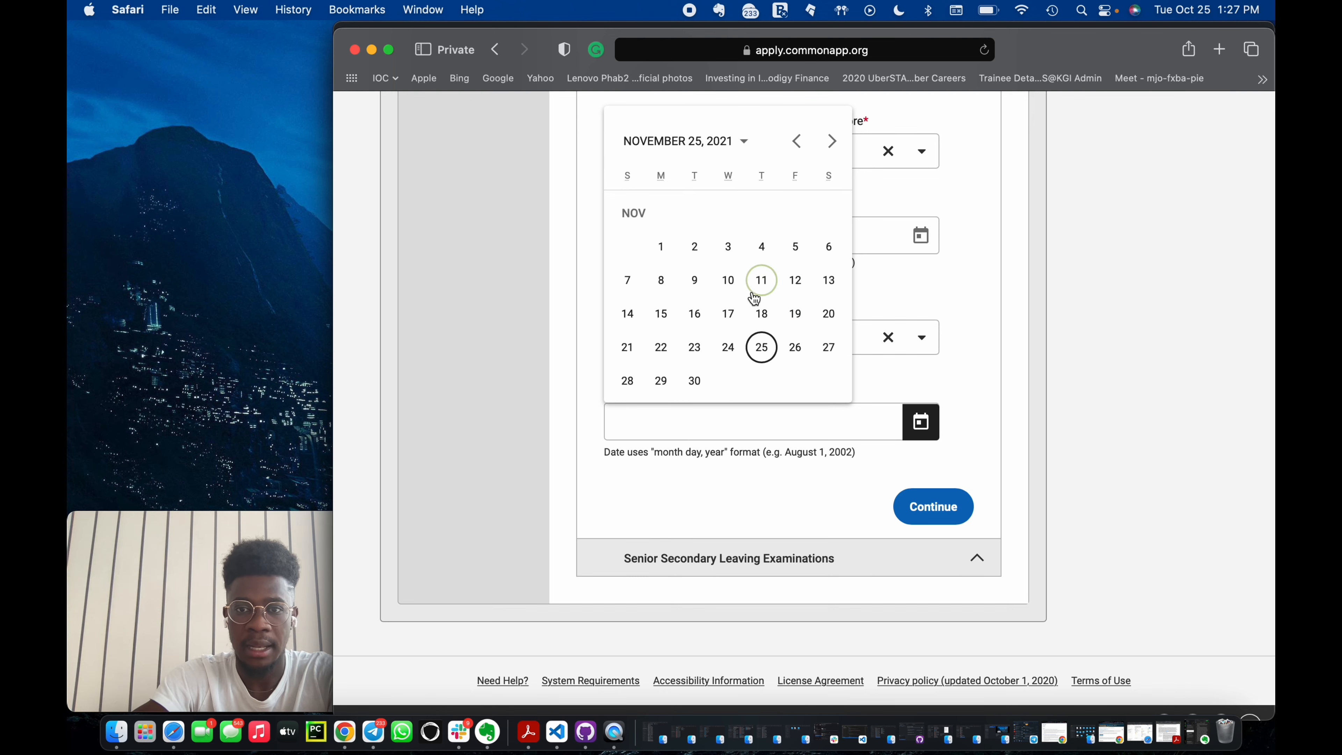
click(761, 247)
scroll(887, 356, down, 5)
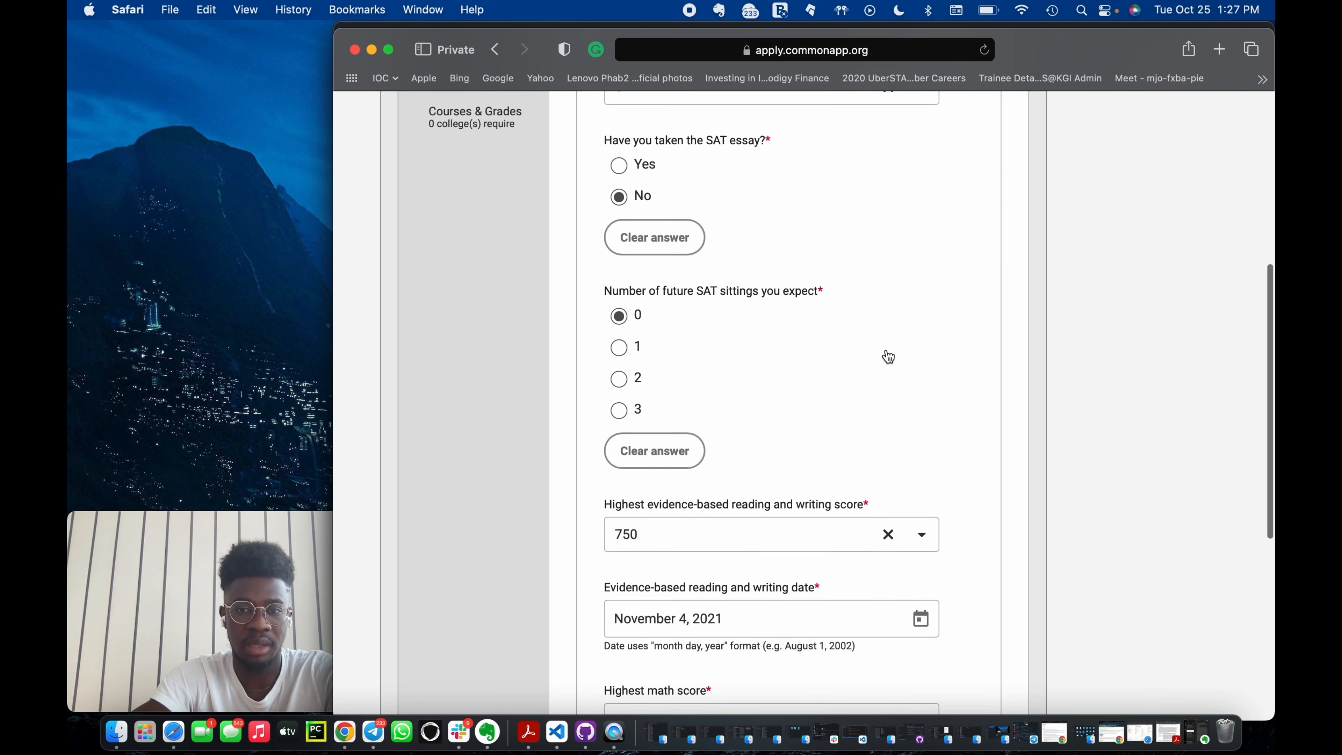
scroll(883, 353, down, 15)
scroll(793, 363, up, 3)
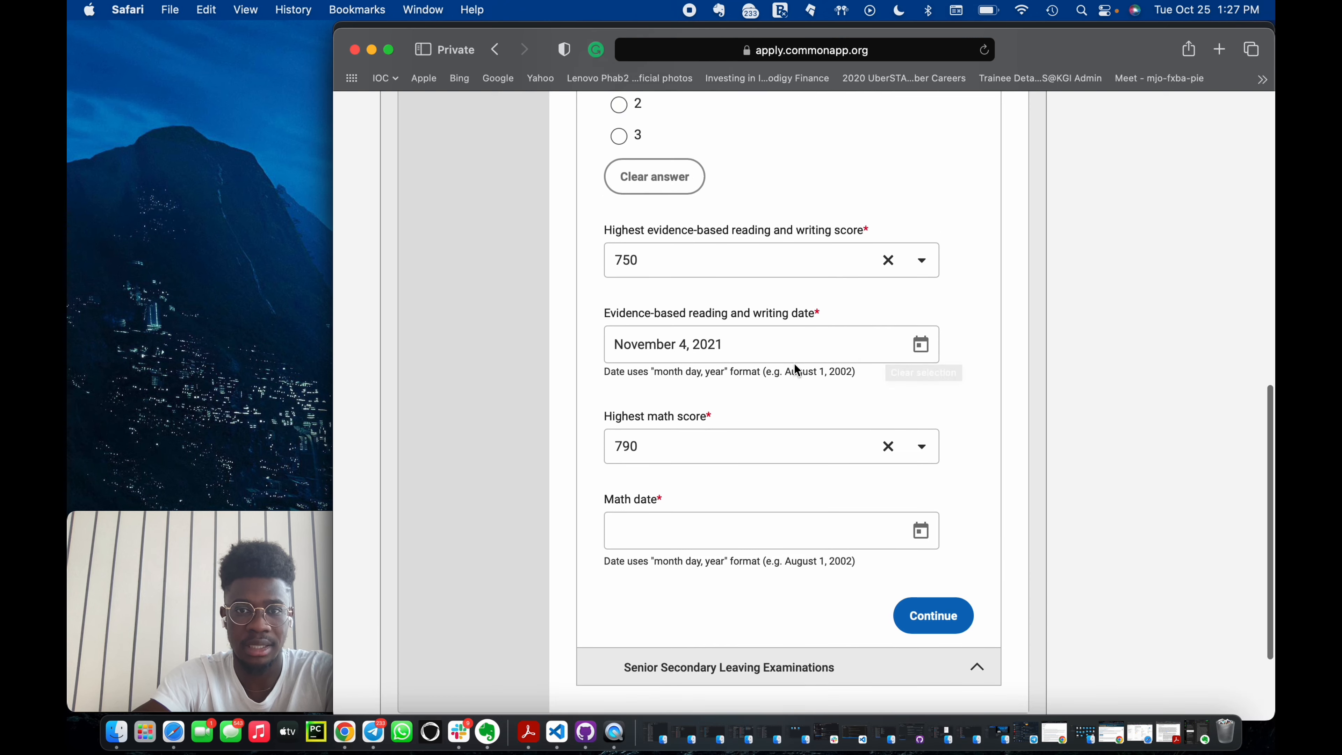
Set the math date to November 4, 2021 and continue to the Senior Secondary Leaving Examinations section.
click(926, 537)
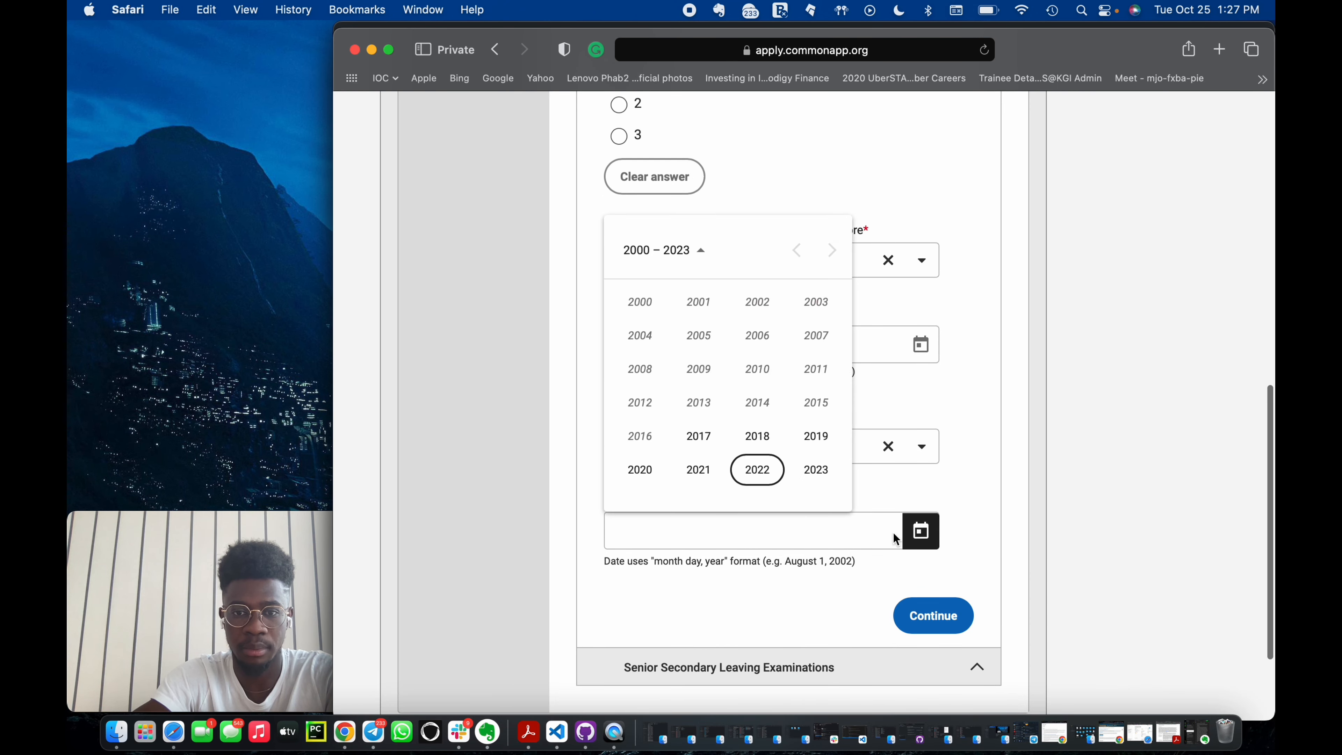
click(703, 468)
click(743, 417)
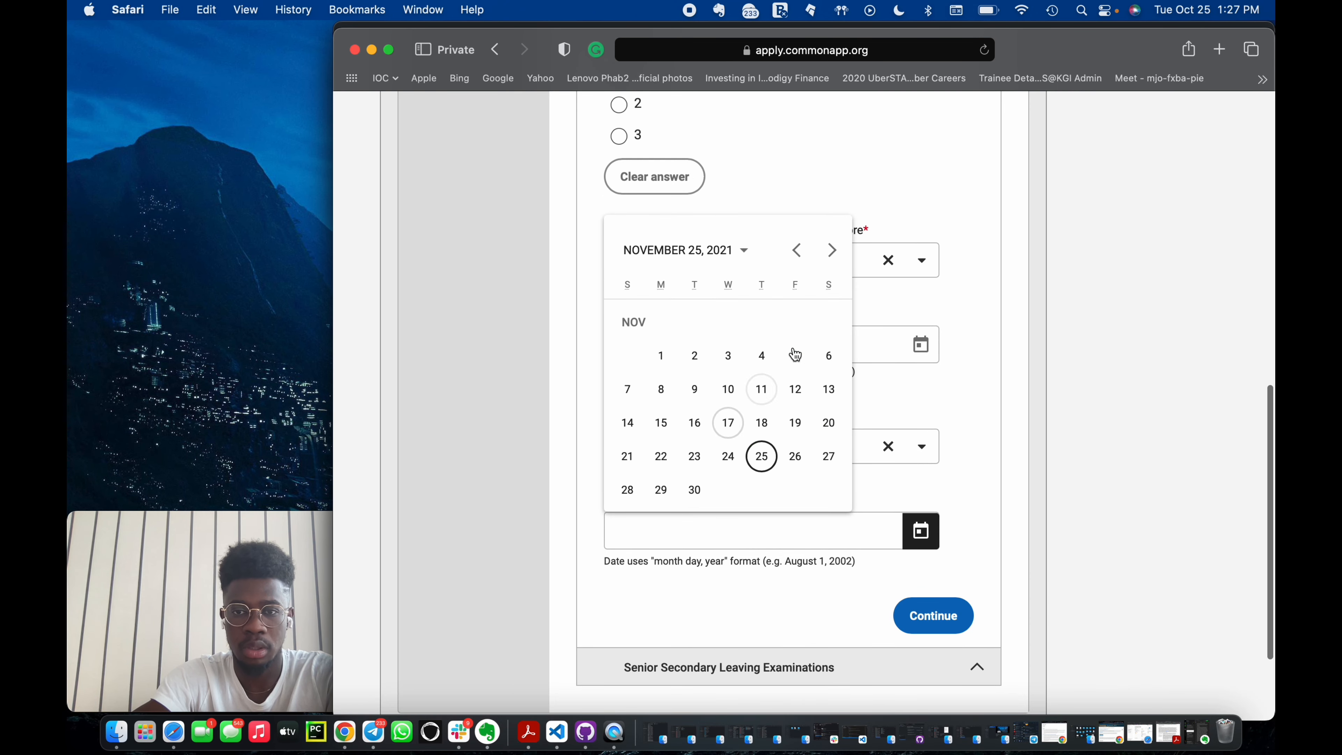
click(760, 354)
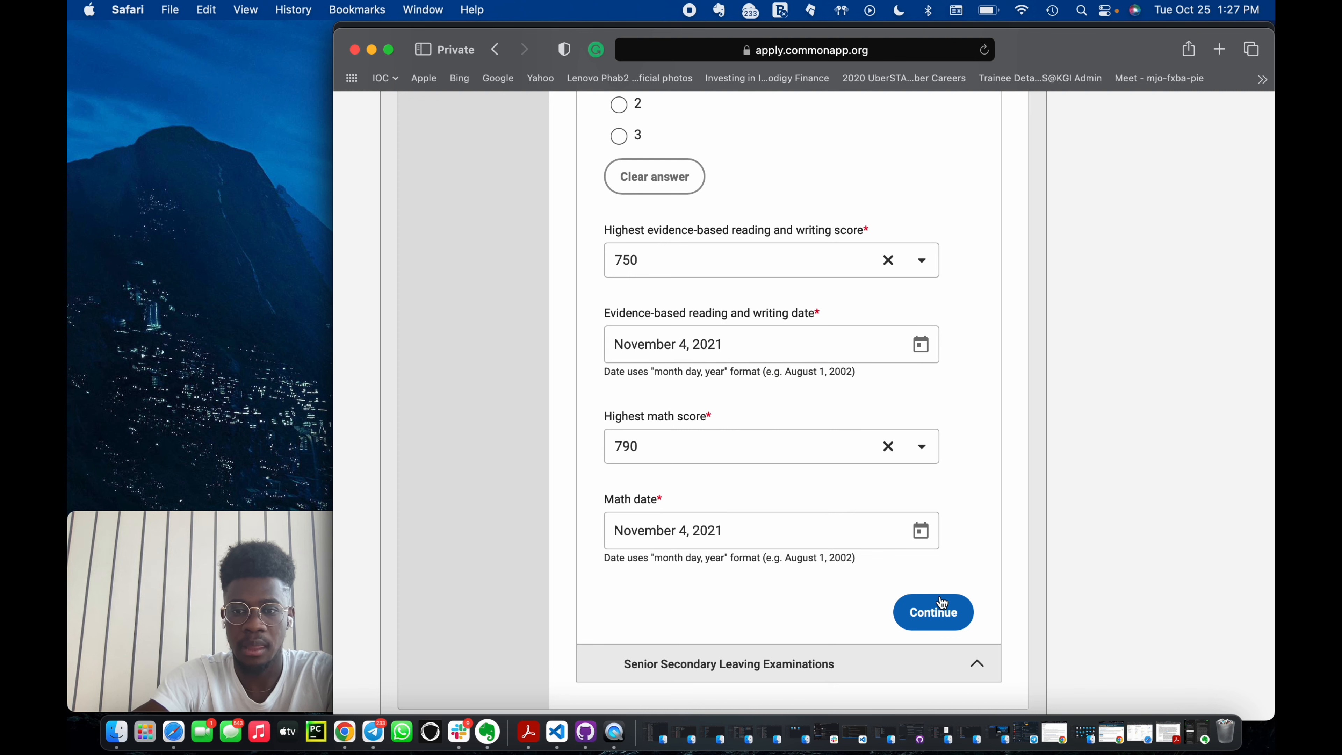
click(932, 612)
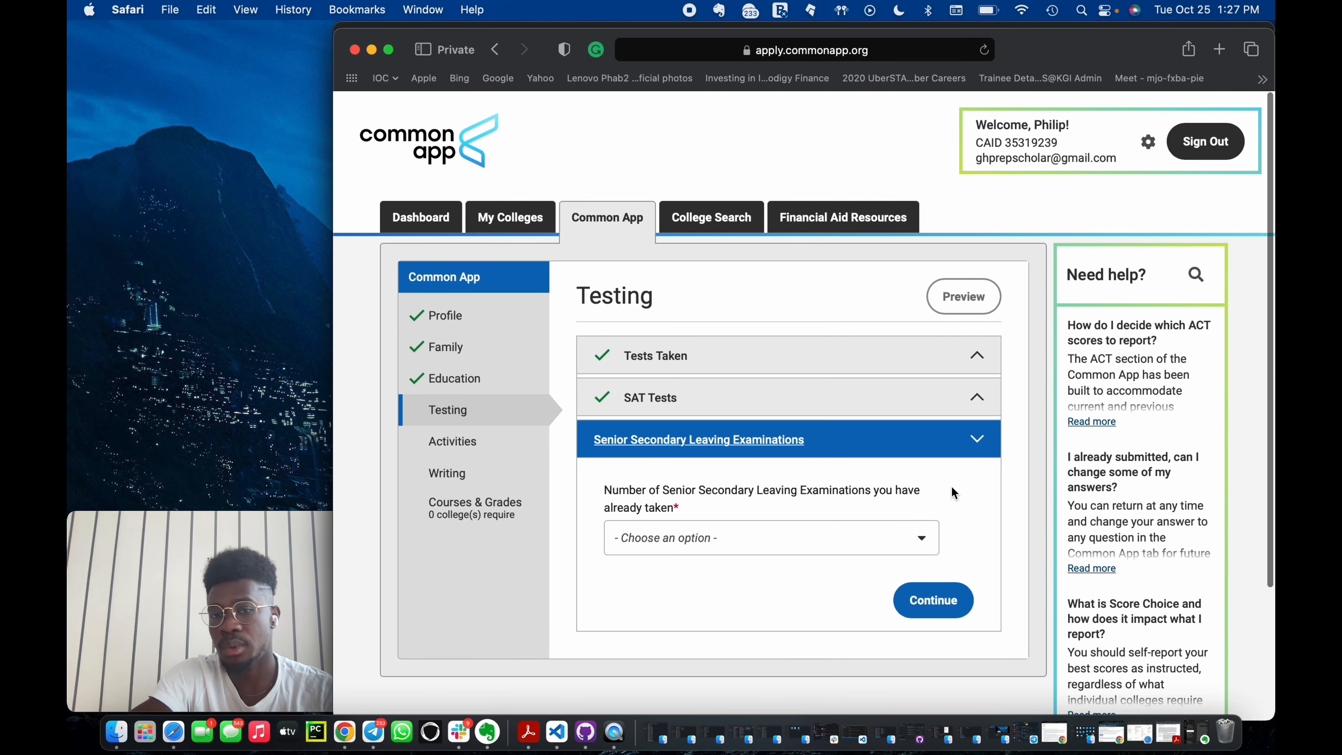
Set the number of Senior Secondary Leaving Examinations already taken to 1.
click(890, 549)
click(755, 380)
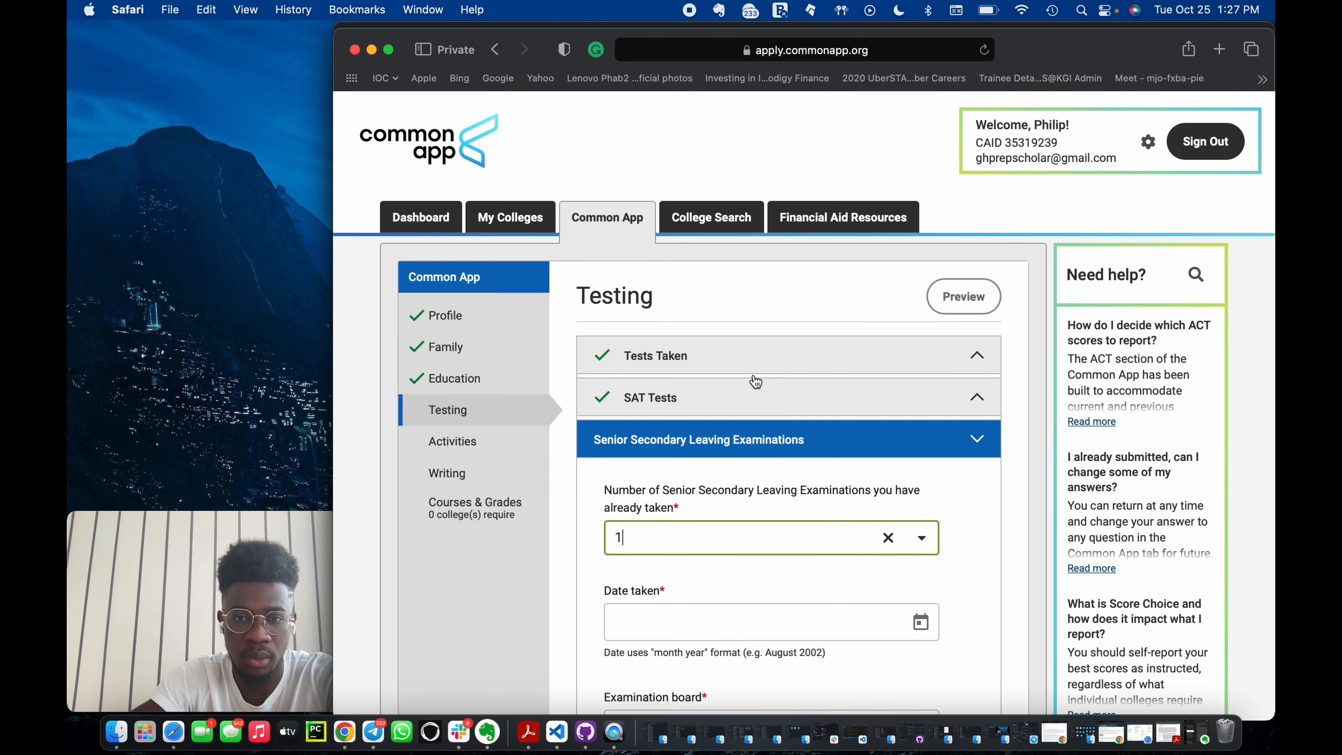
scroll(853, 567, down, 5)
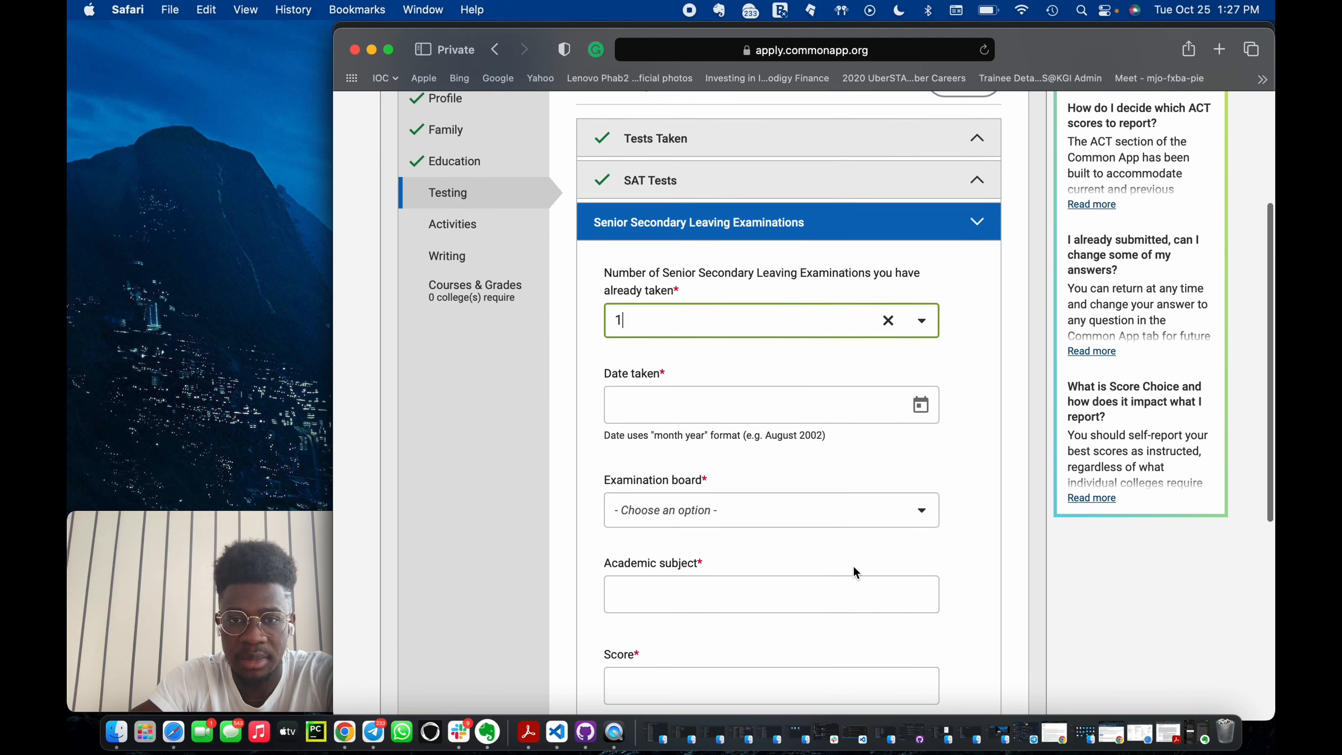
scroll(853, 567, down, 4)
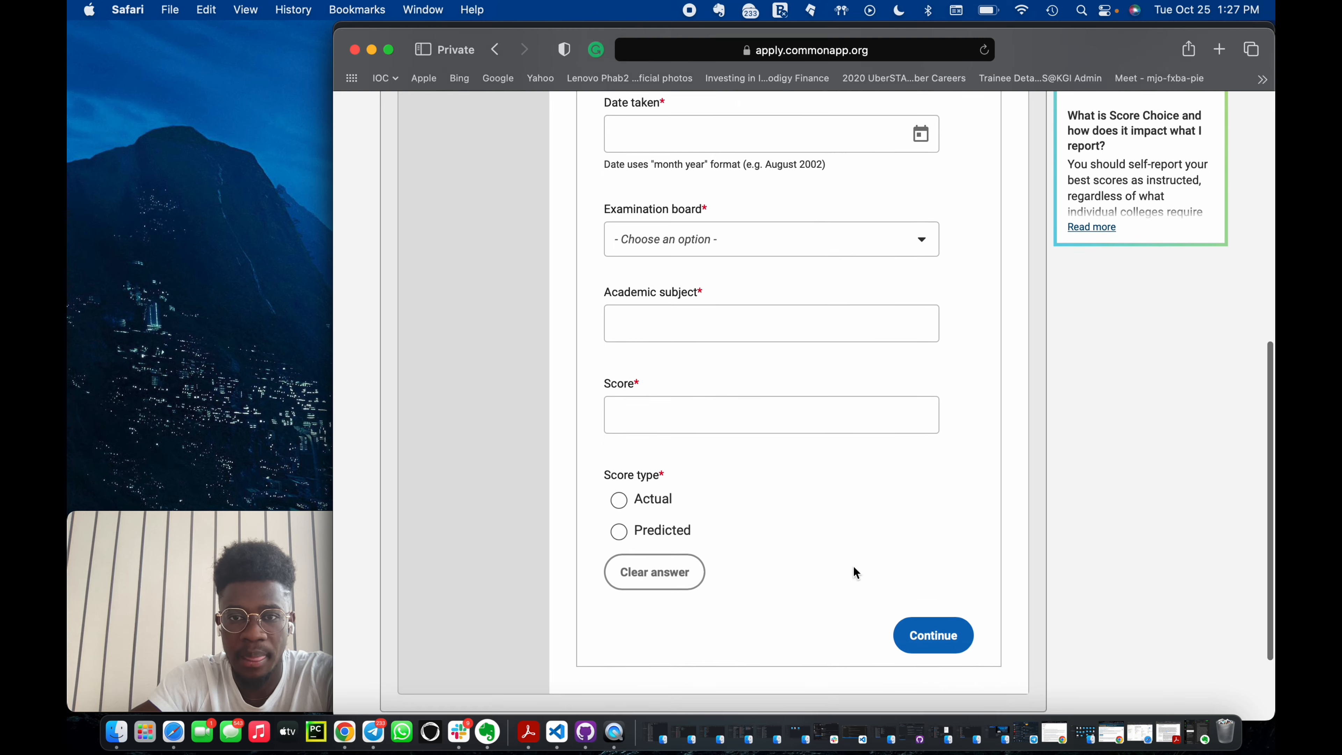
Choose Western African Senior School Certificate Examination (WASSCE) as the examination board.
click(876, 238)
text(w)
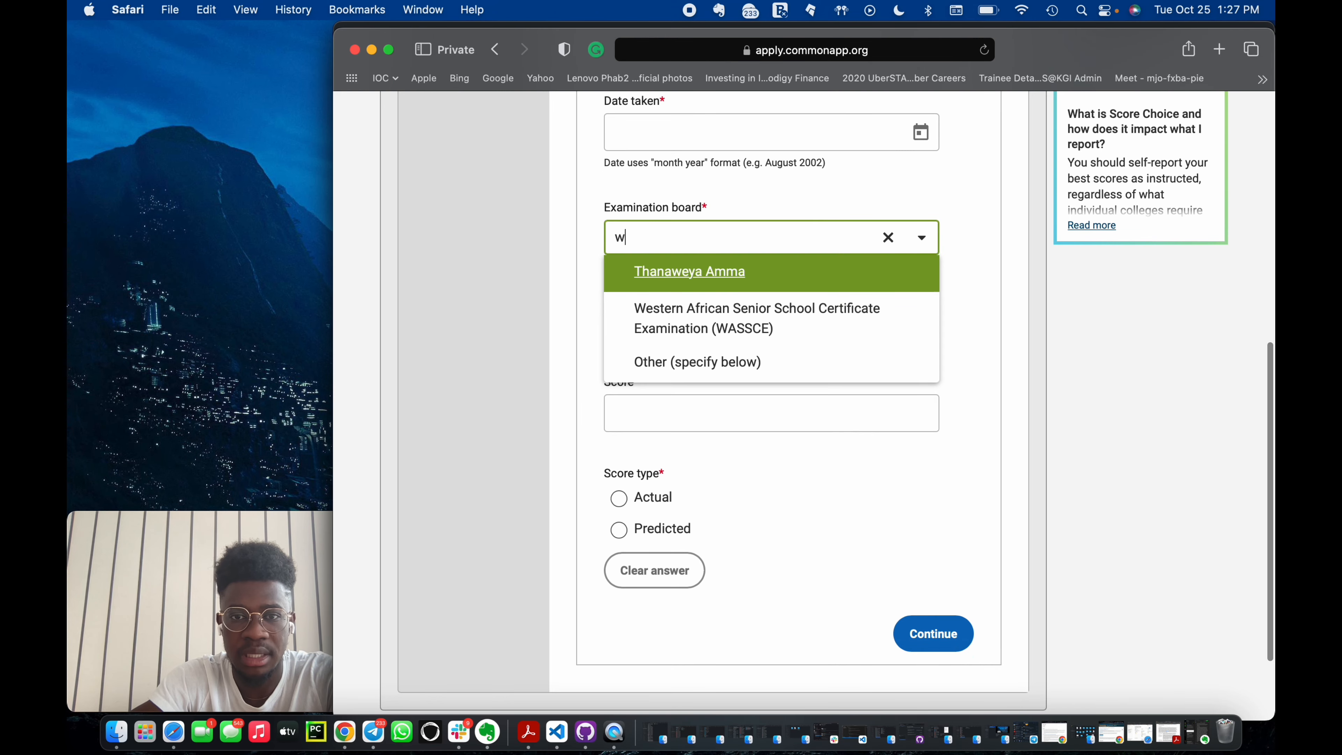
click(781, 330)
Change the number of leaving examinations taken to 8.
scroll(779, 330, up, 6)
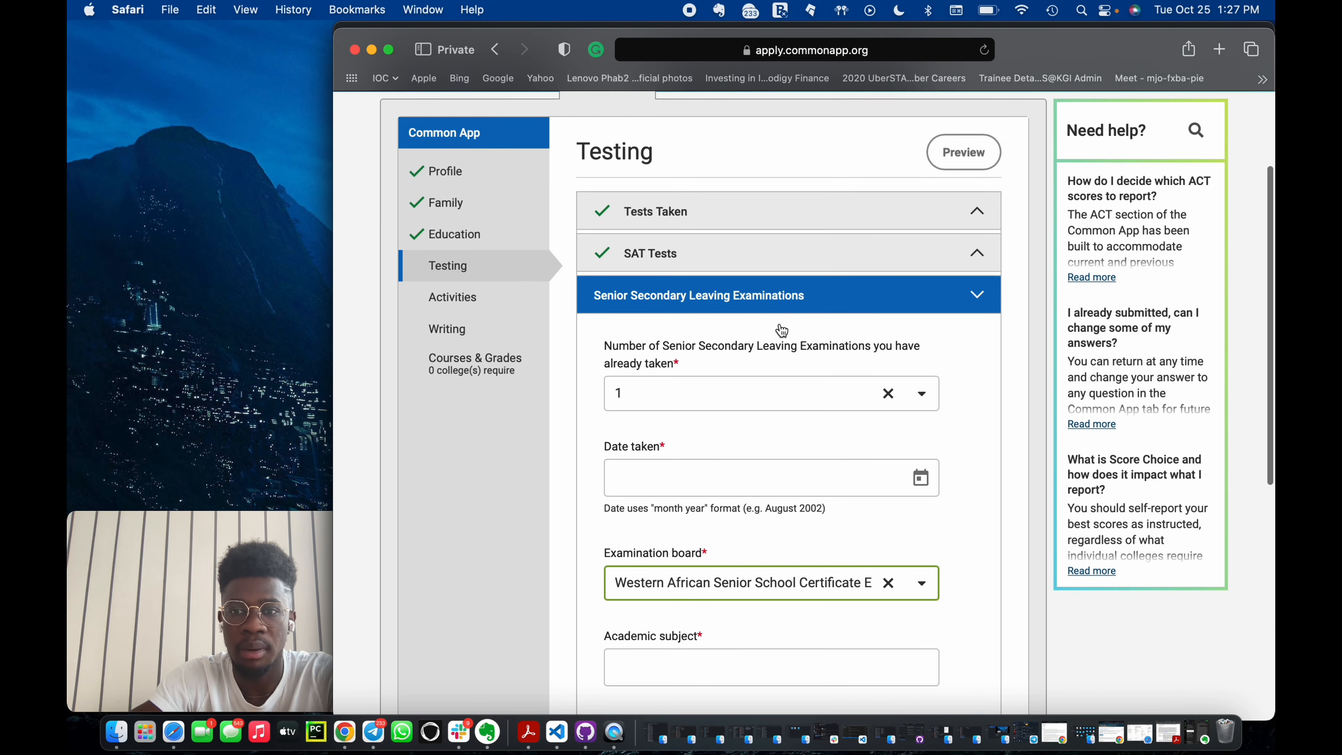
click(922, 398)
scroll(811, 534, down, 3)
right_click(812, 530)
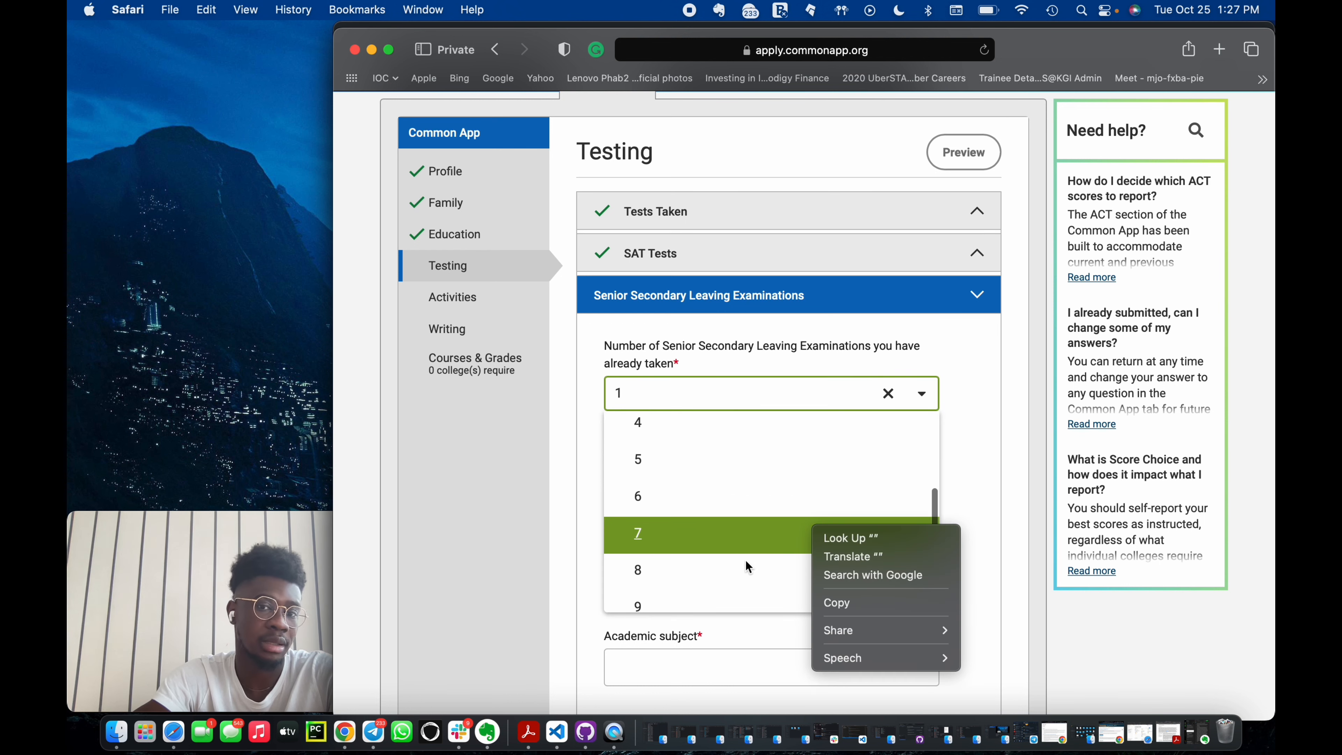
click(664, 576)
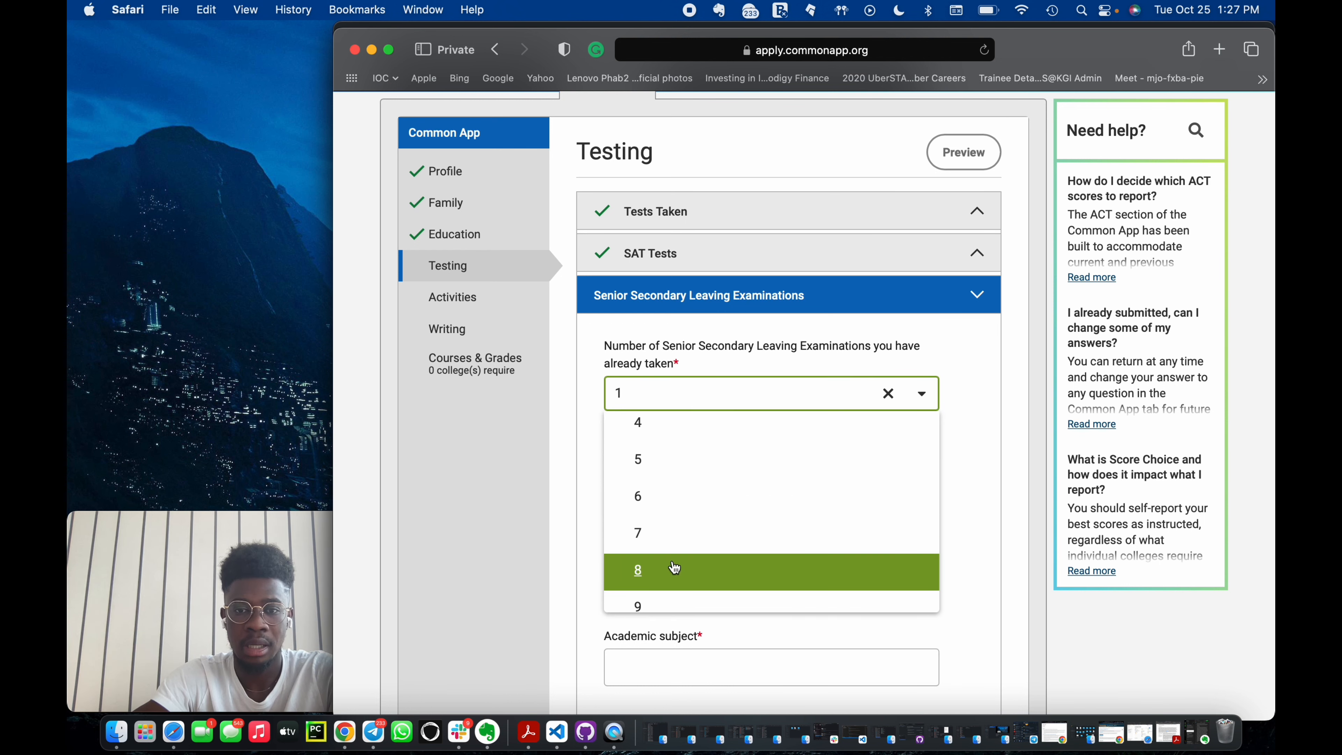
click(671, 568)
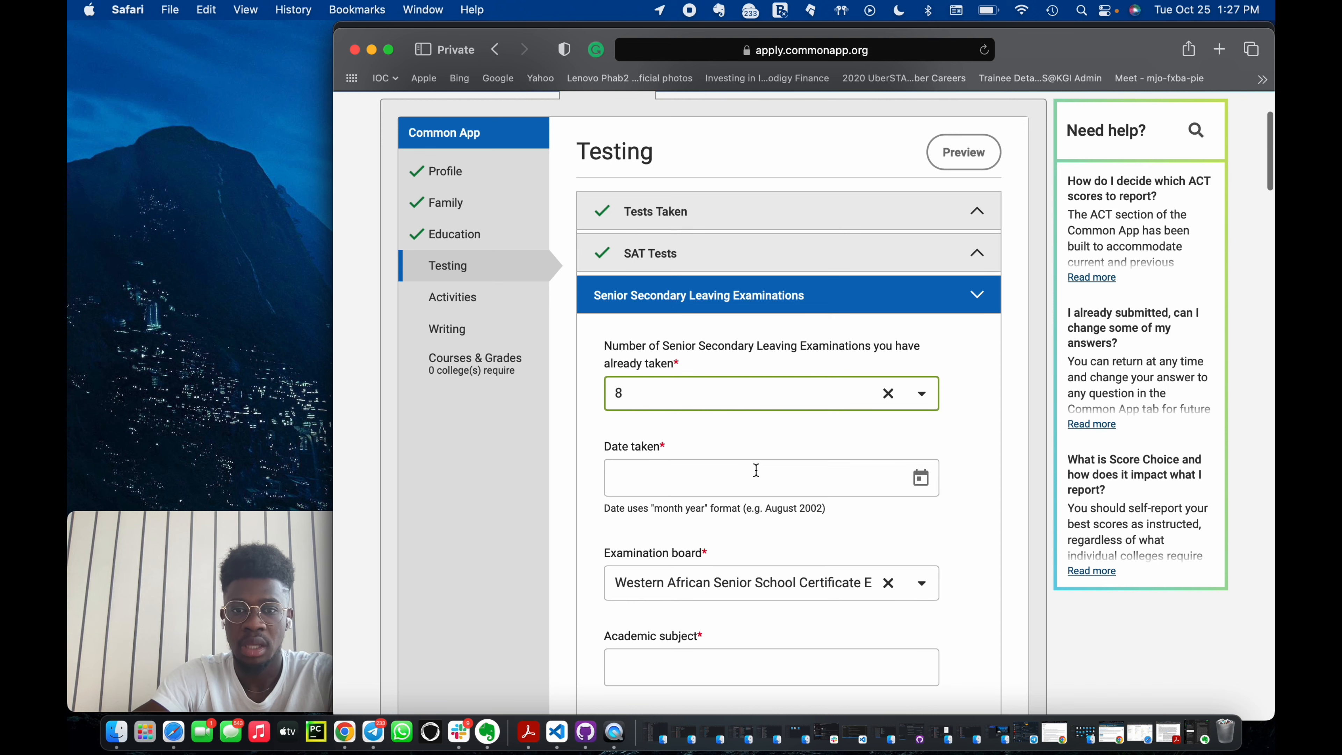
Set the examination's date taken to May 2022.
scroll(791, 424, down, 4)
click(931, 384)
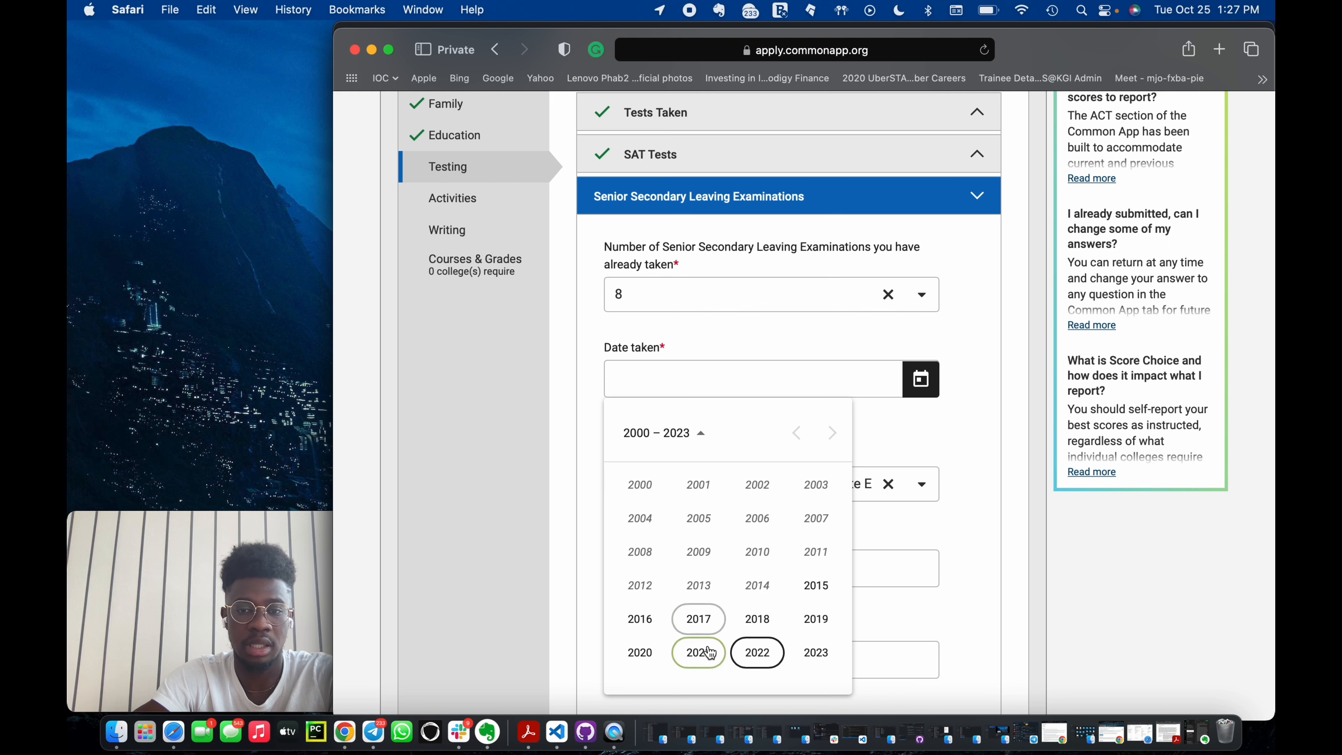
click(757, 652)
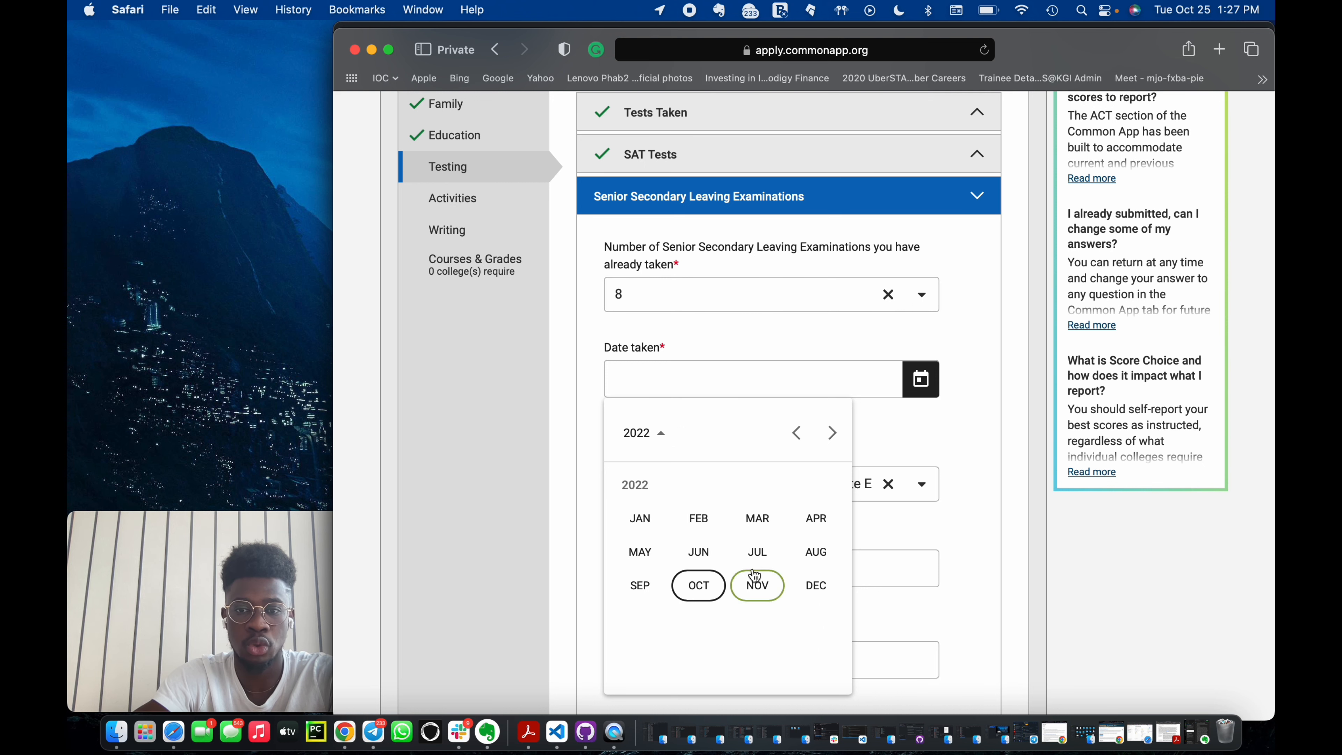
click(650, 566)
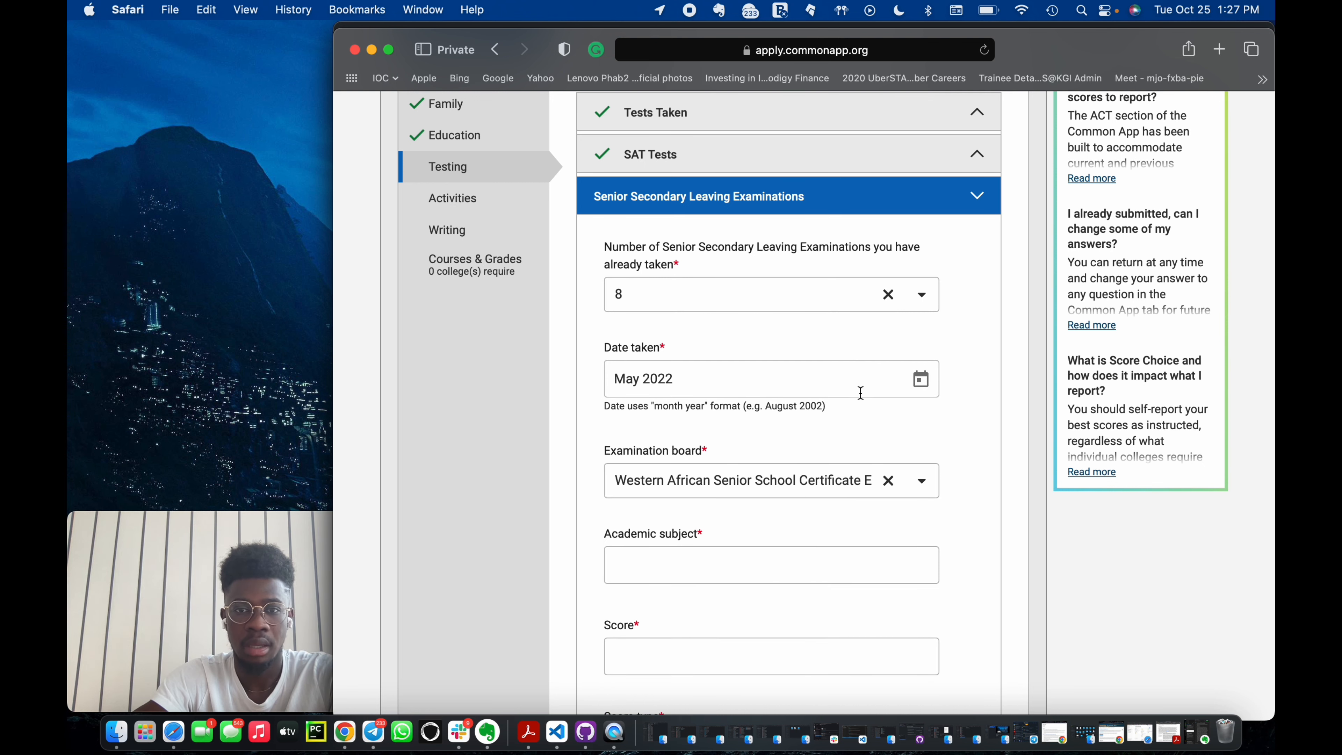
Enter a score of A1 and mark the score type as Actual.
scroll(860, 392, up, 1)
scroll(877, 541, down, 5)
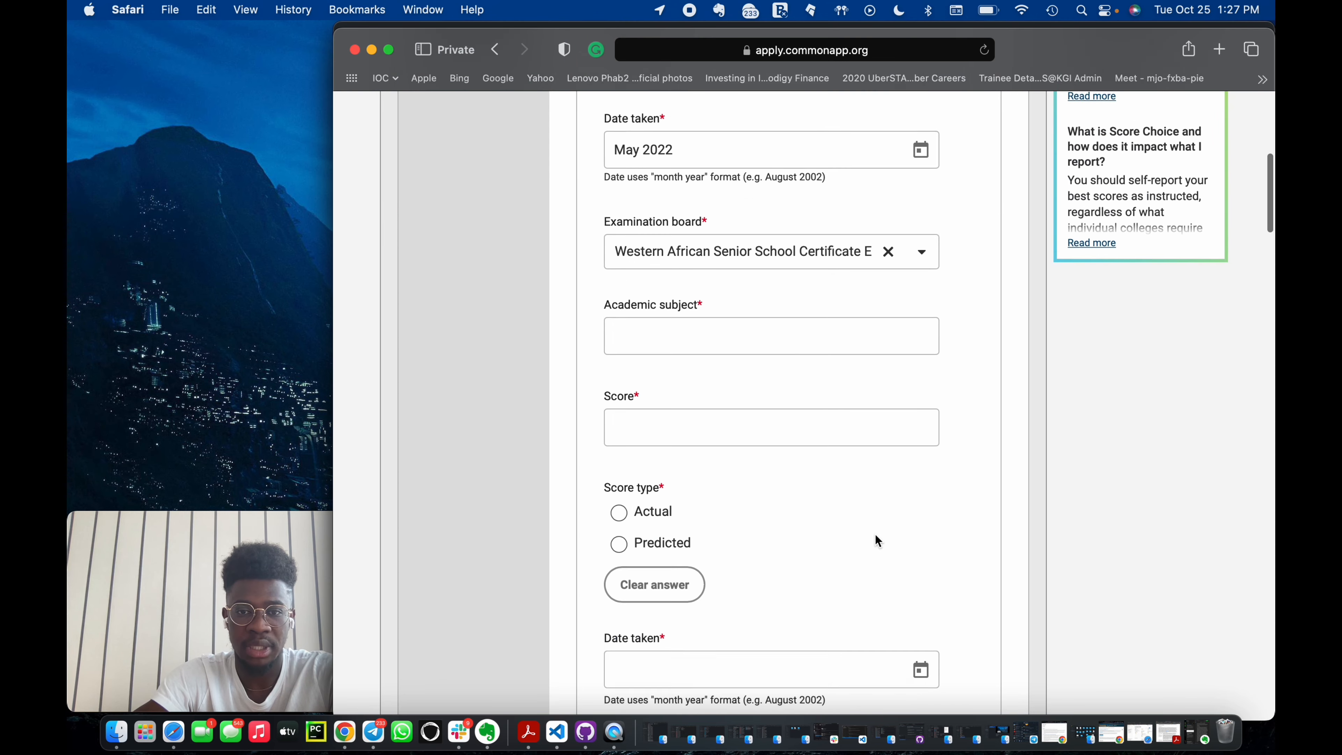
click(740, 419)
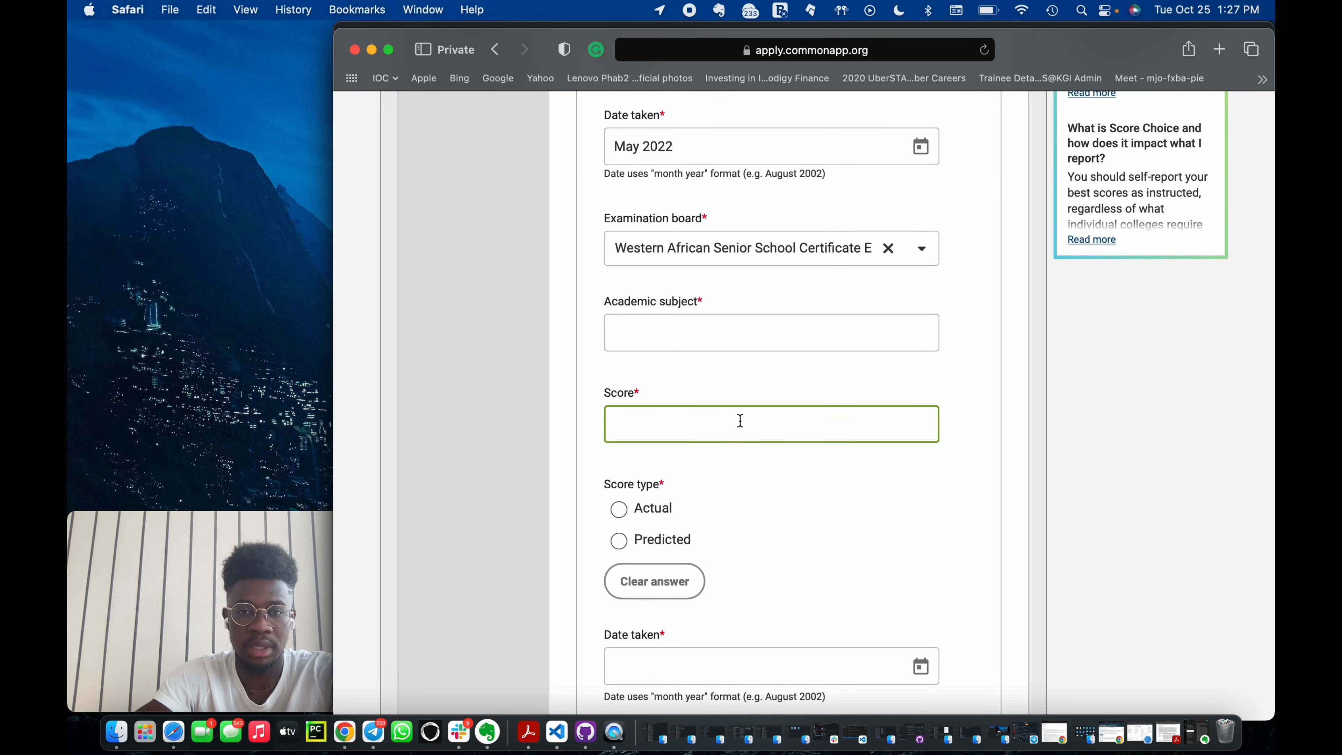
click(622, 513)
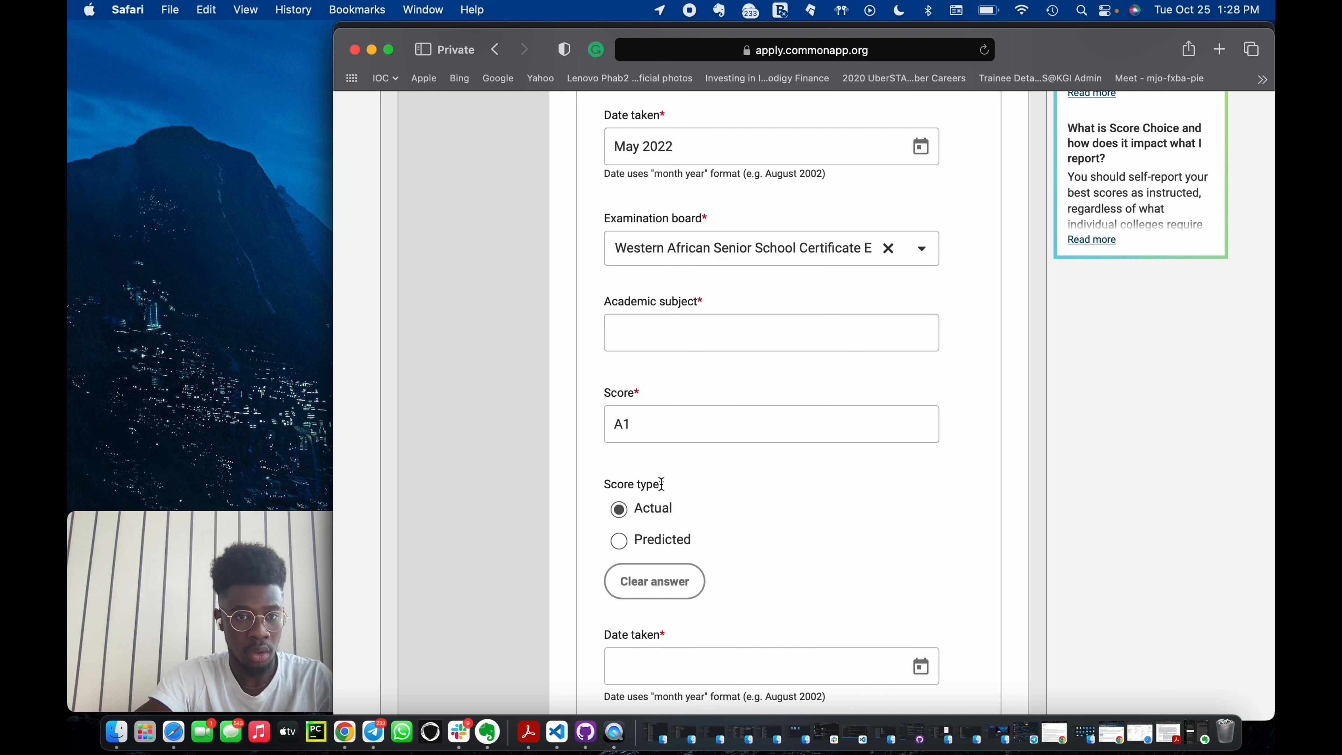
Set the number of leaving examinations taken back to 1.
scroll(702, 524, down, 3)
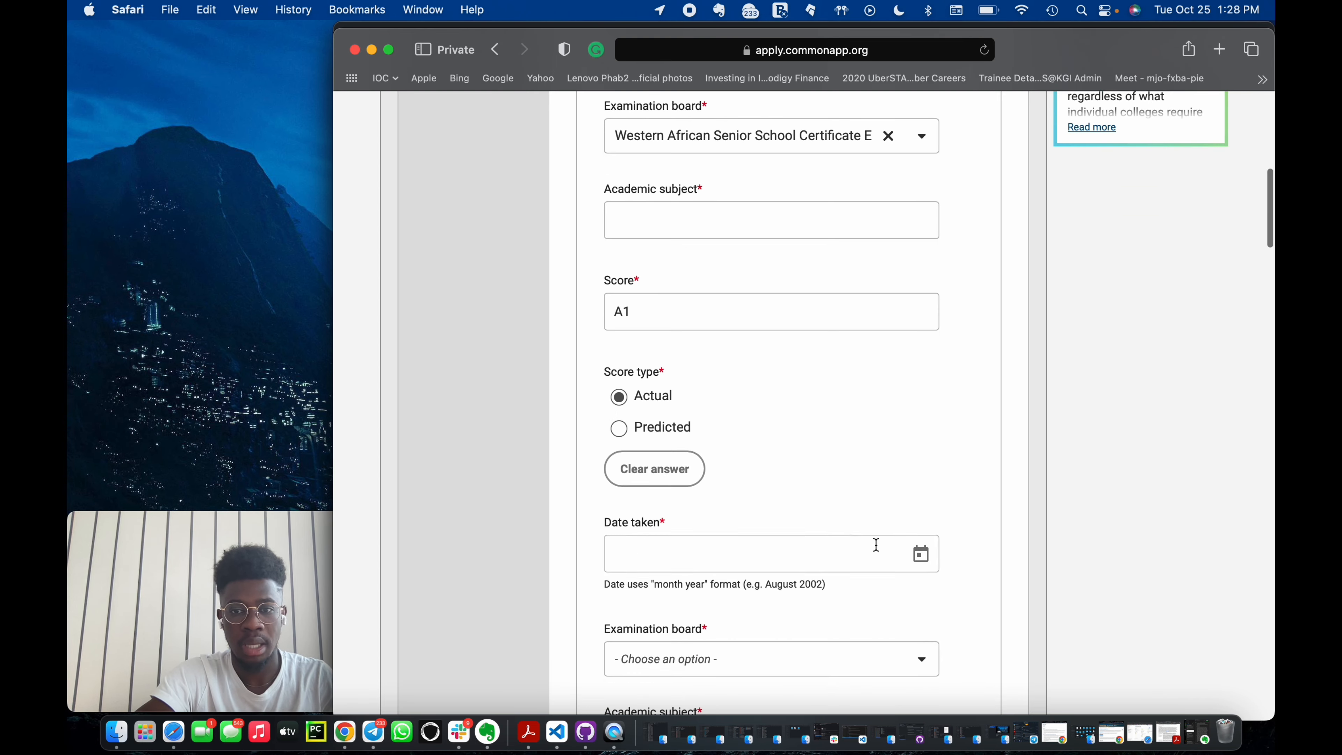
scroll(888, 549, up, 5)
scroll(888, 549, down, 5)
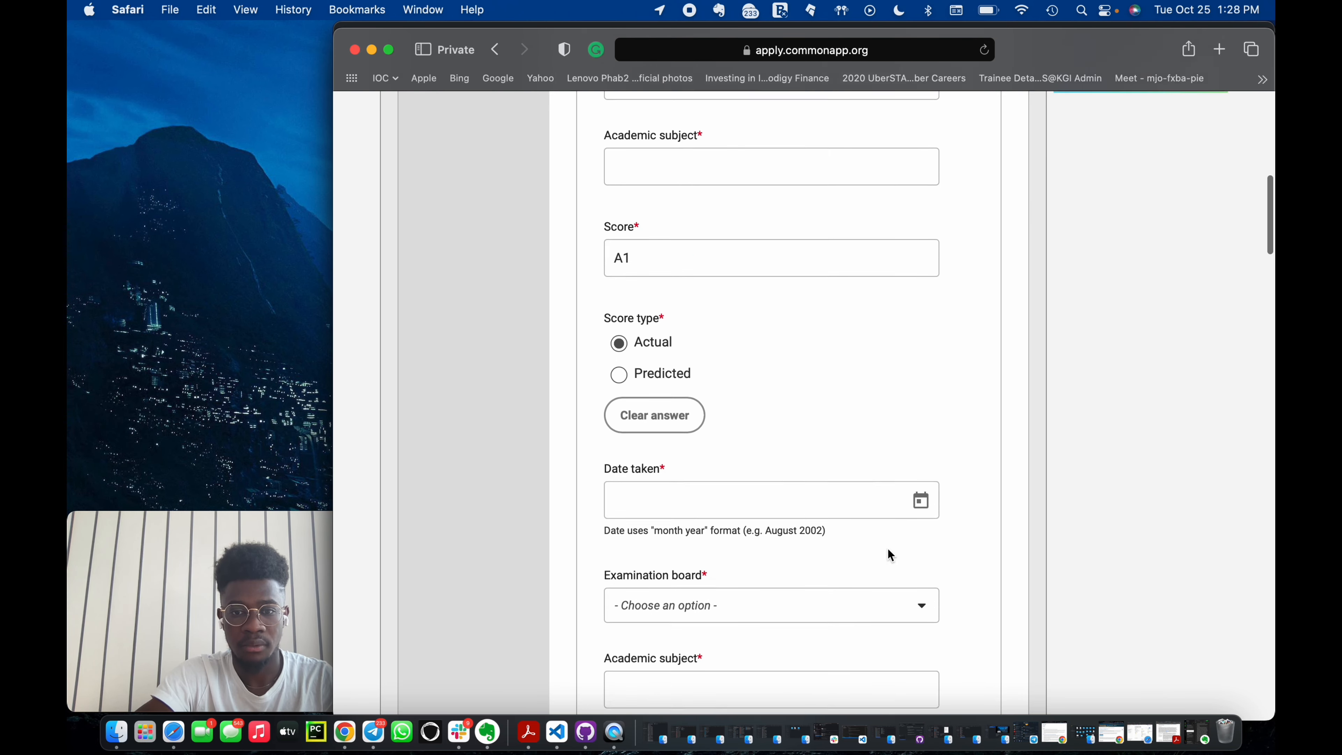
scroll(871, 480, up, 15)
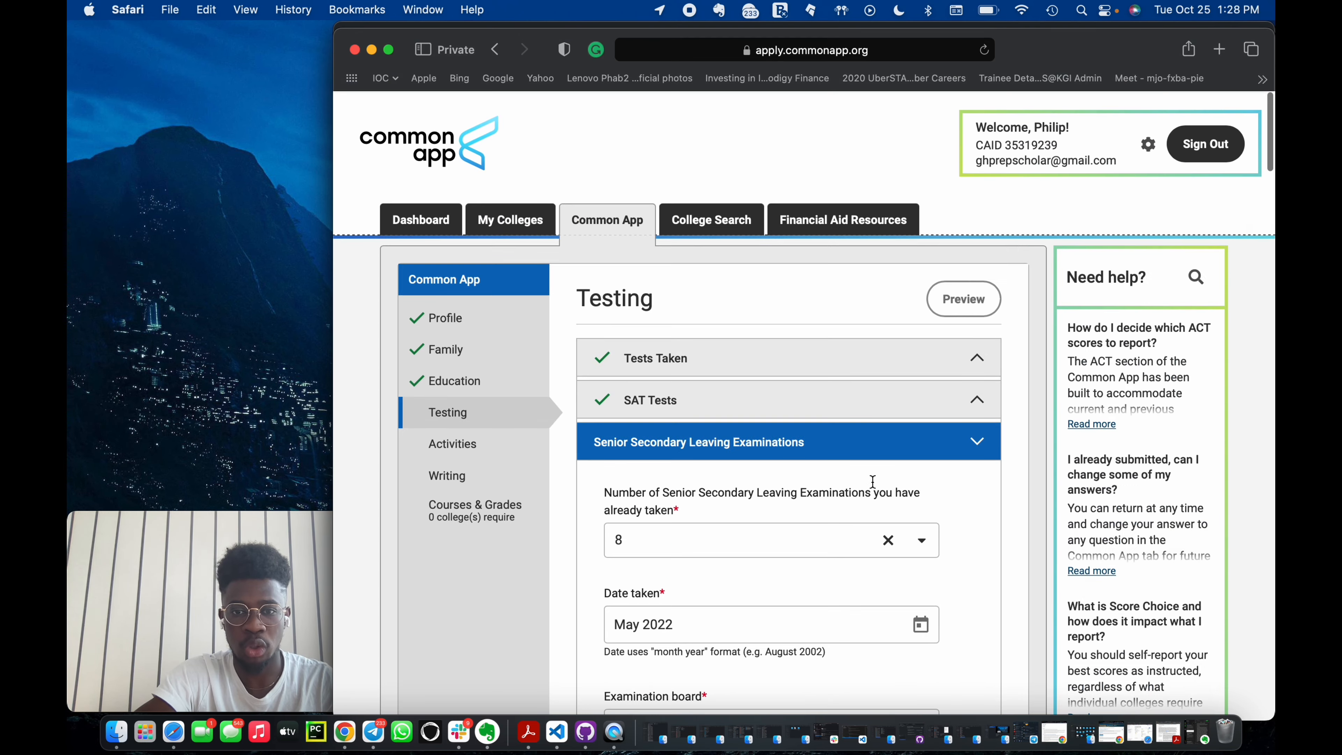
click(922, 539)
scroll(692, 373, up, 4)
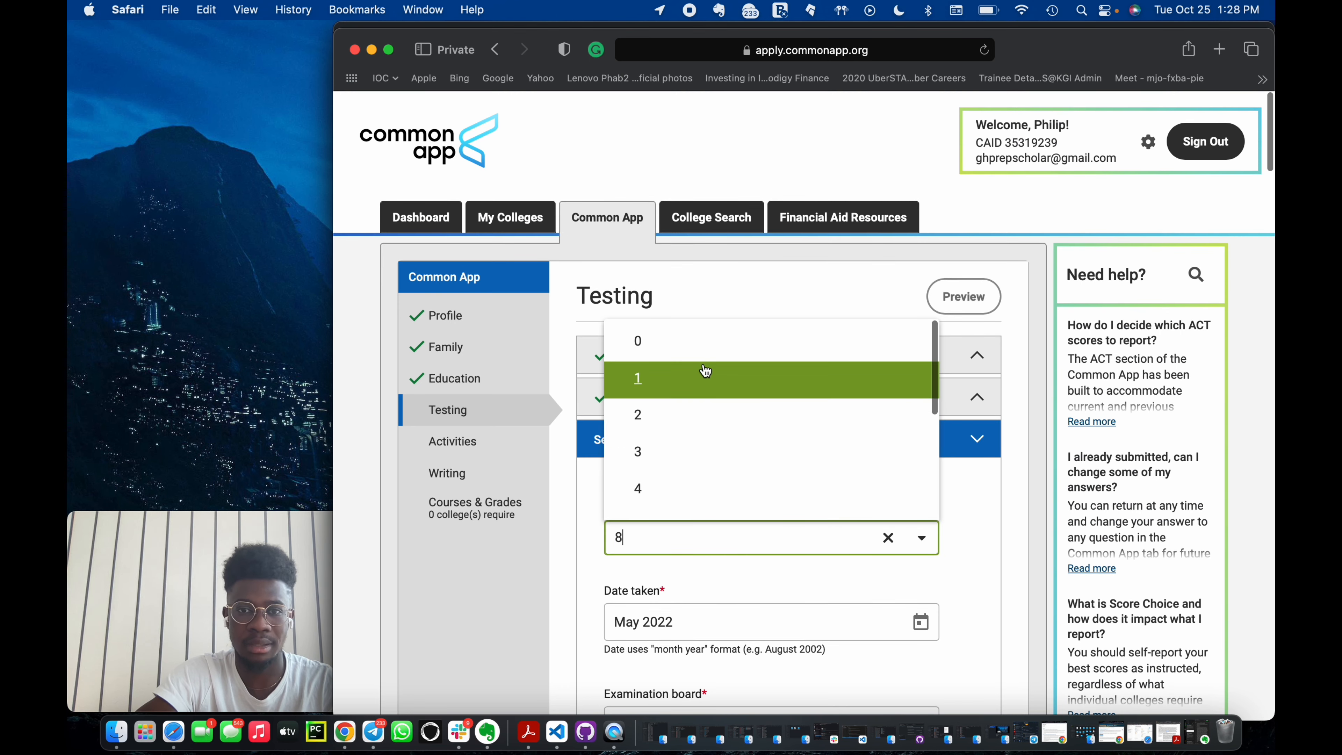
click(688, 370)
Enter Math as the academic subject and continue to the Activities section.
scroll(815, 545, down, 7)
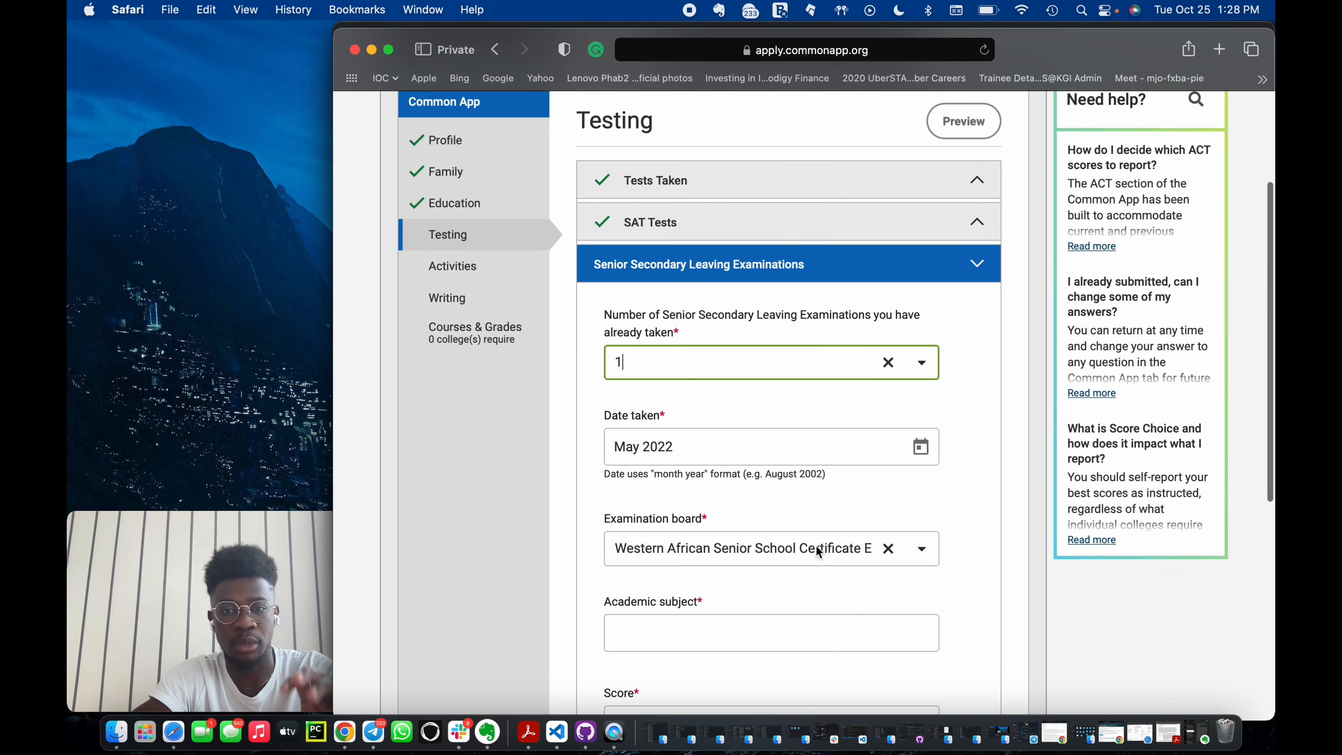
click(750, 492)
text(Math)
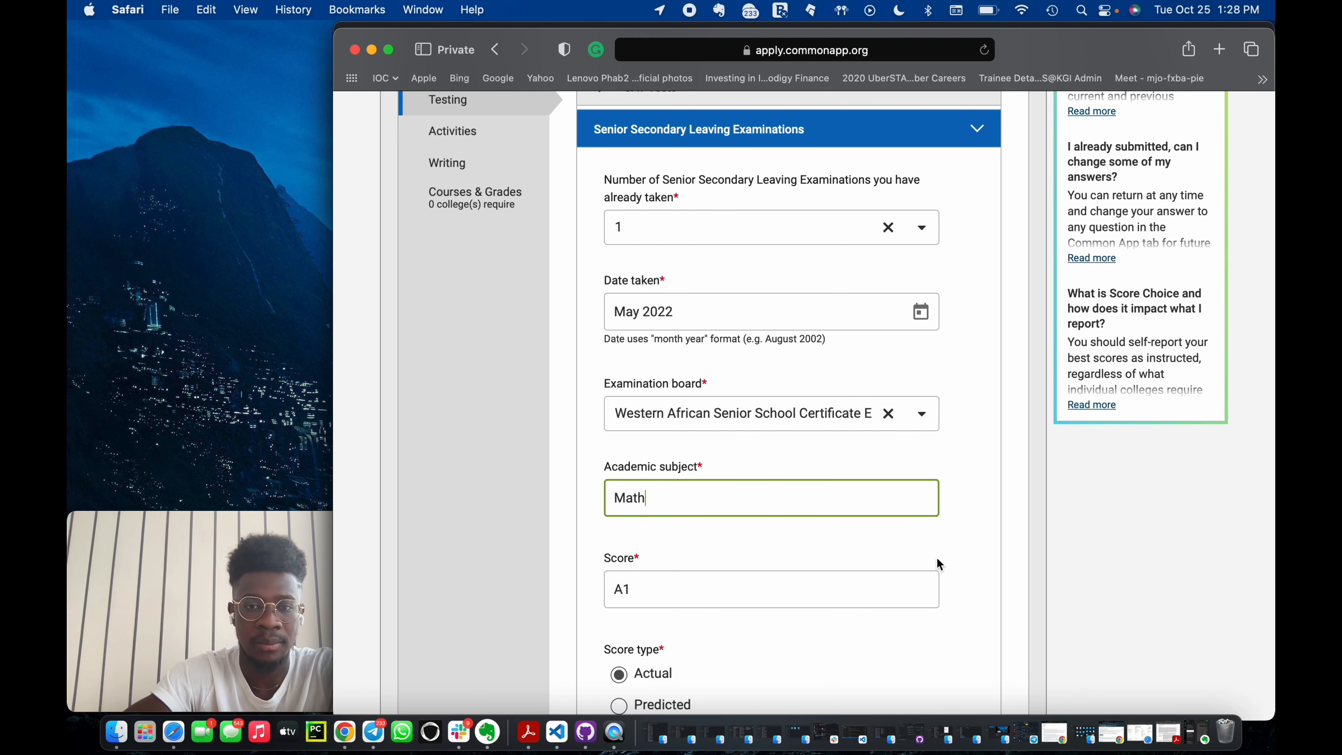
click(979, 602)
scroll(872, 587, down, 6)
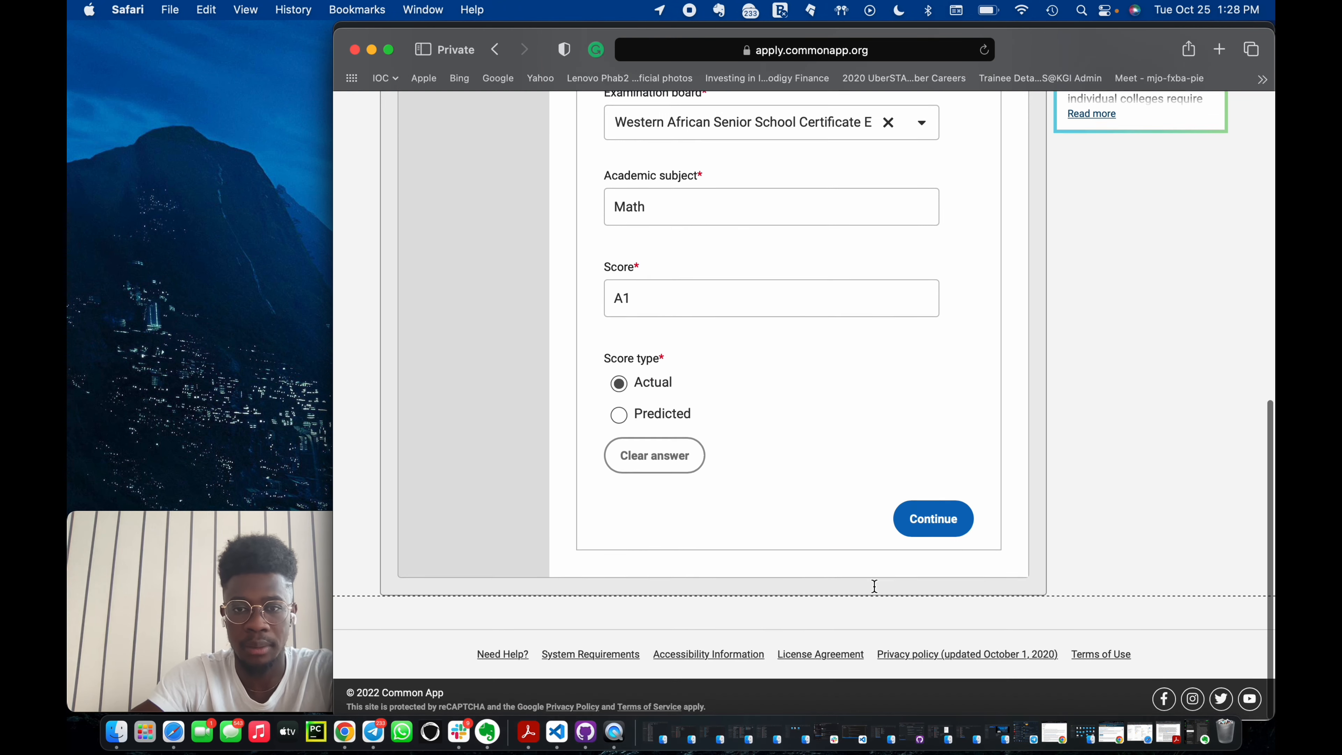
click(938, 529)
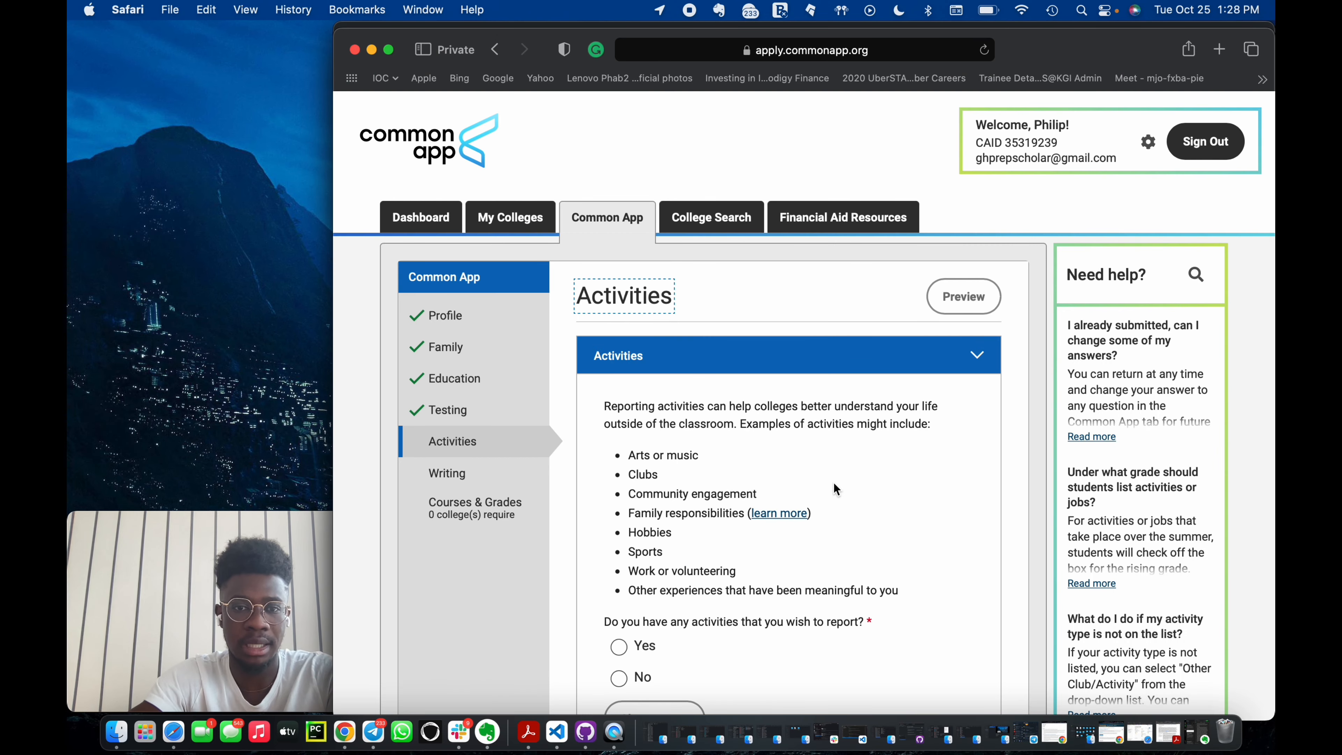
Answer Yes to having activities to report.
scroll(833, 482, down, 3)
click(643, 464)
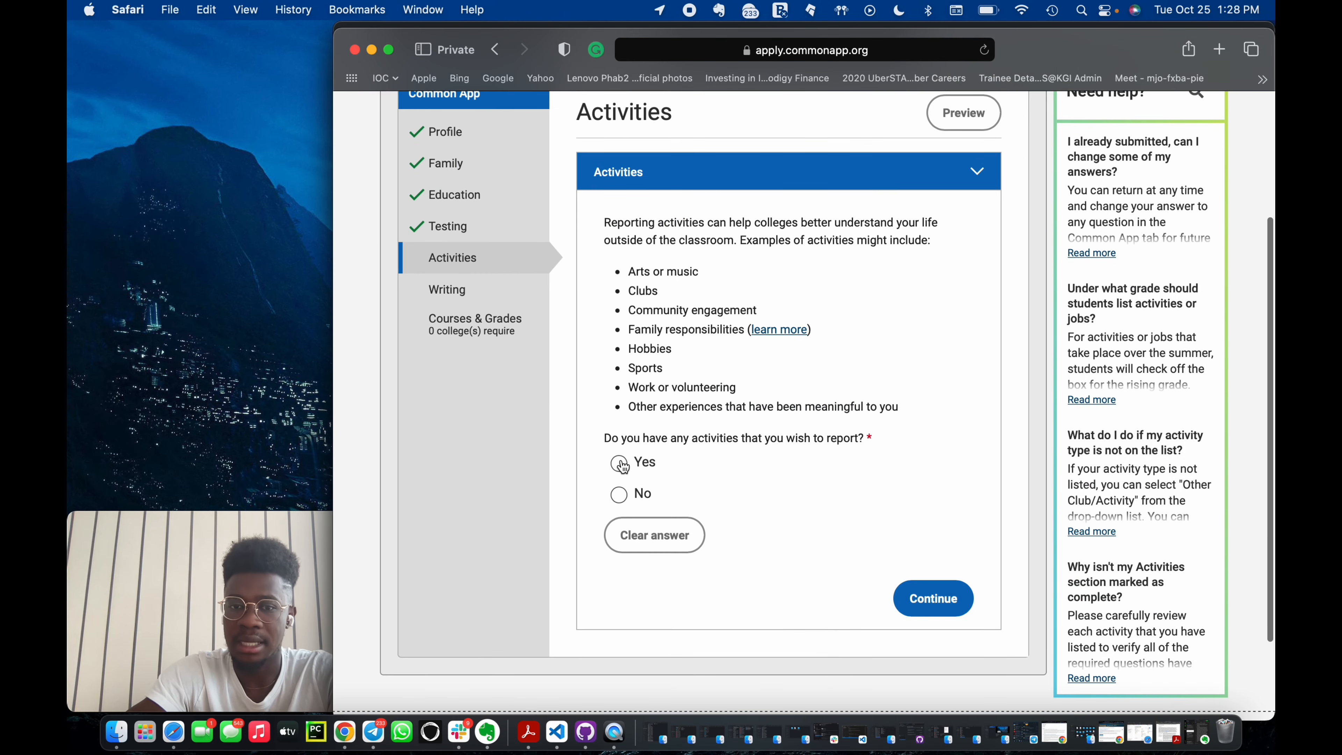
scroll(852, 495, down, 8)
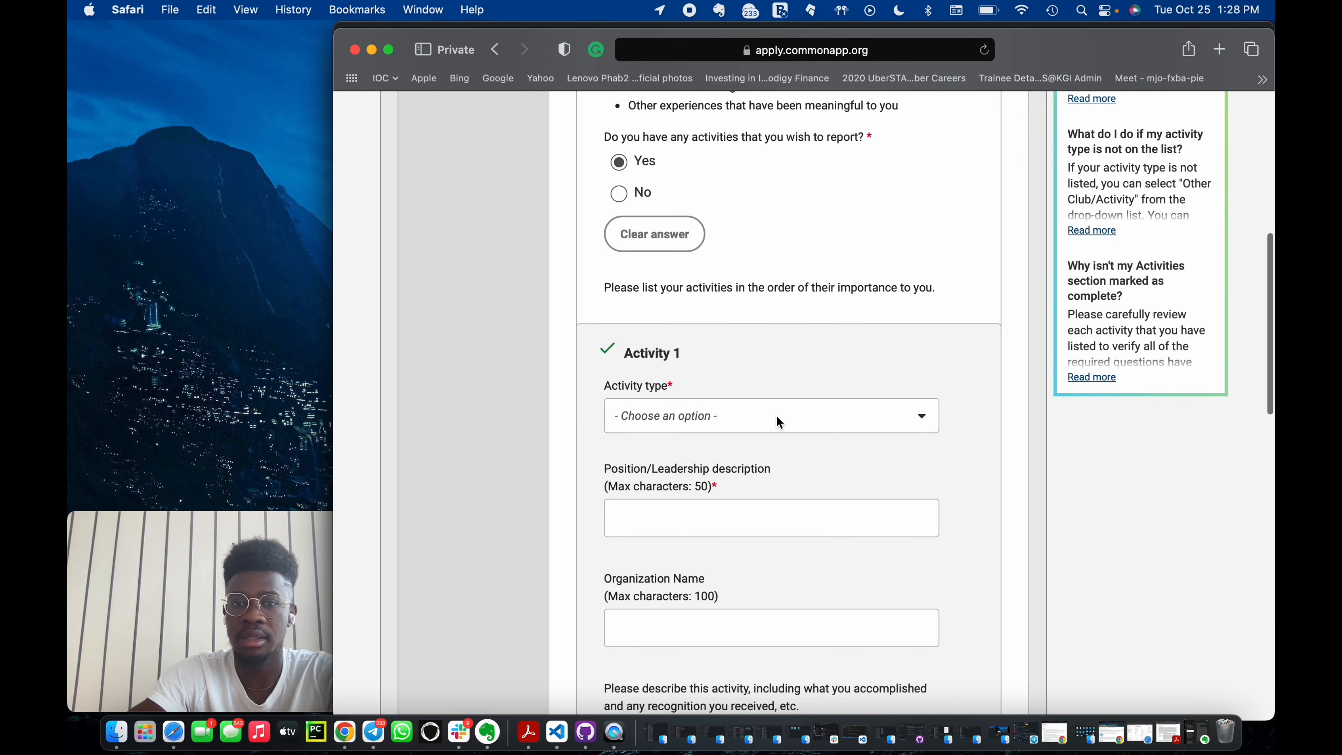
Set the first activity's type to Athletics: JV/Varsity and its sport/team to Soccer.
click(776, 415)
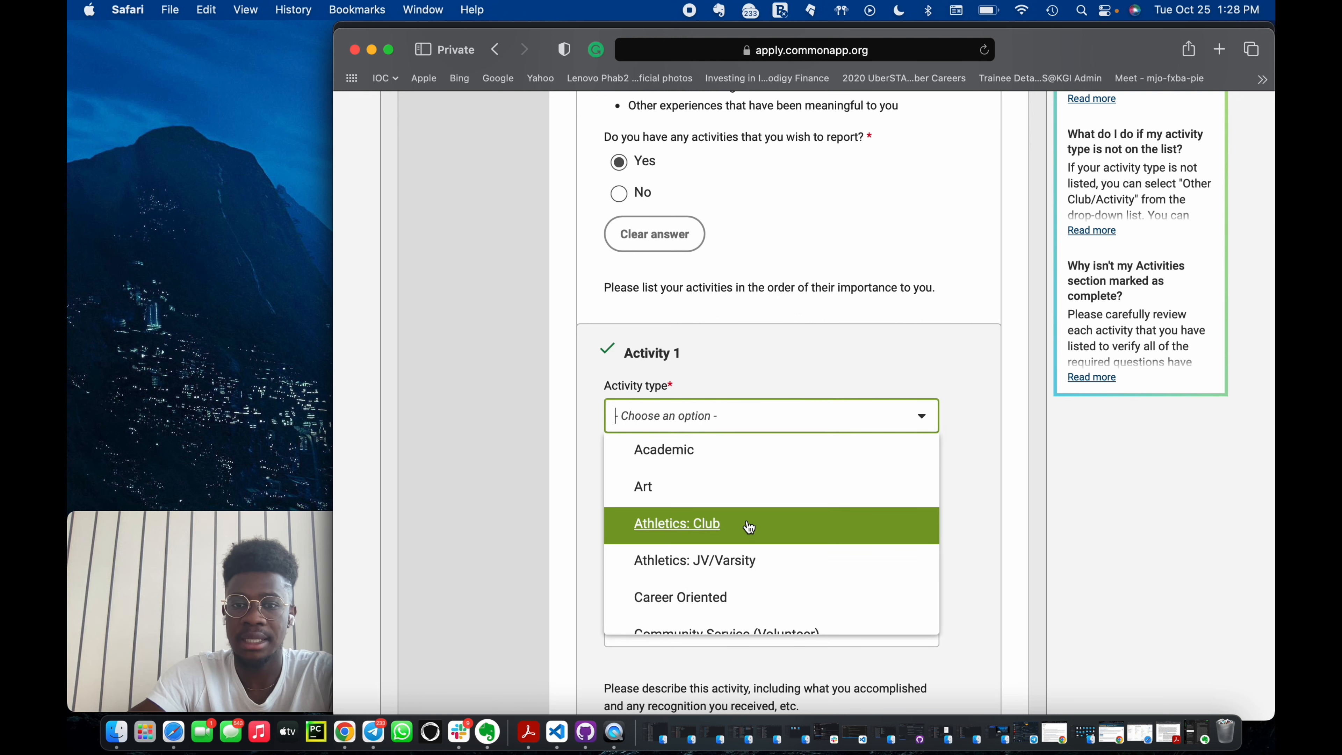
click(768, 563)
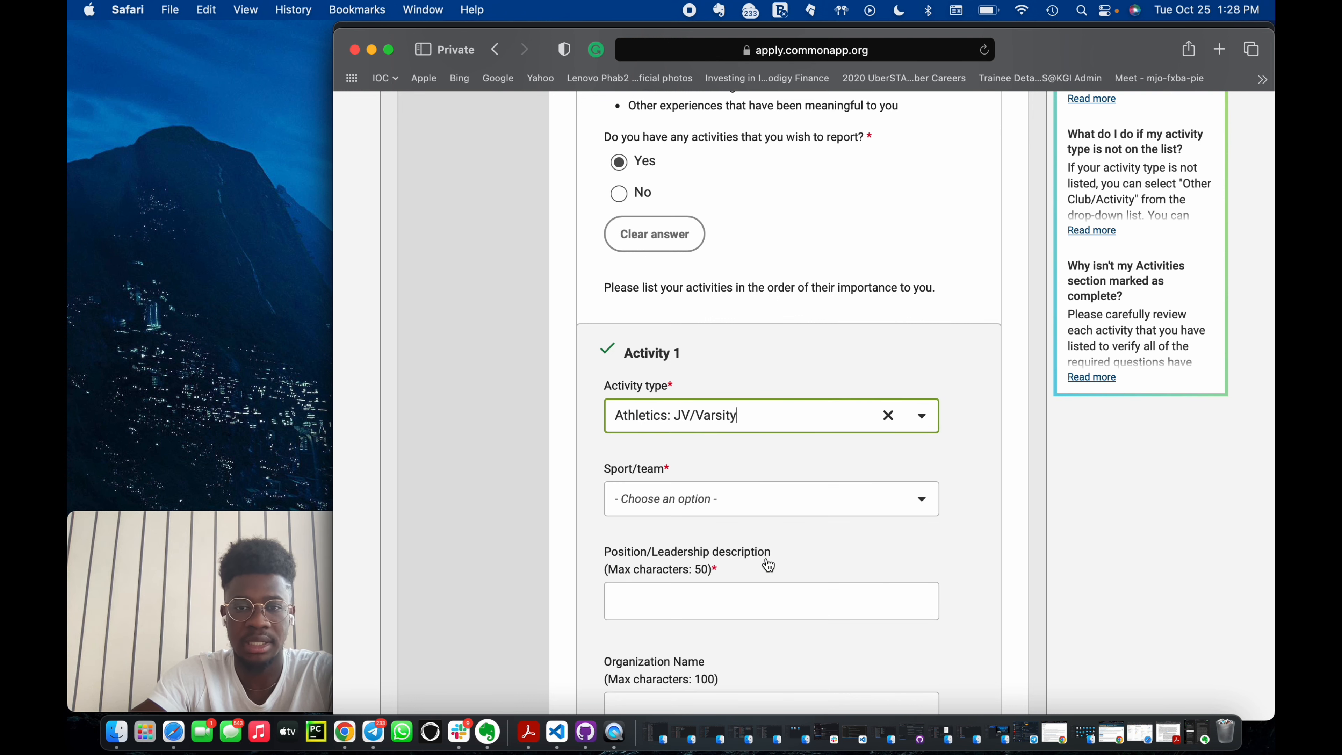
click(699, 497)
text(s)
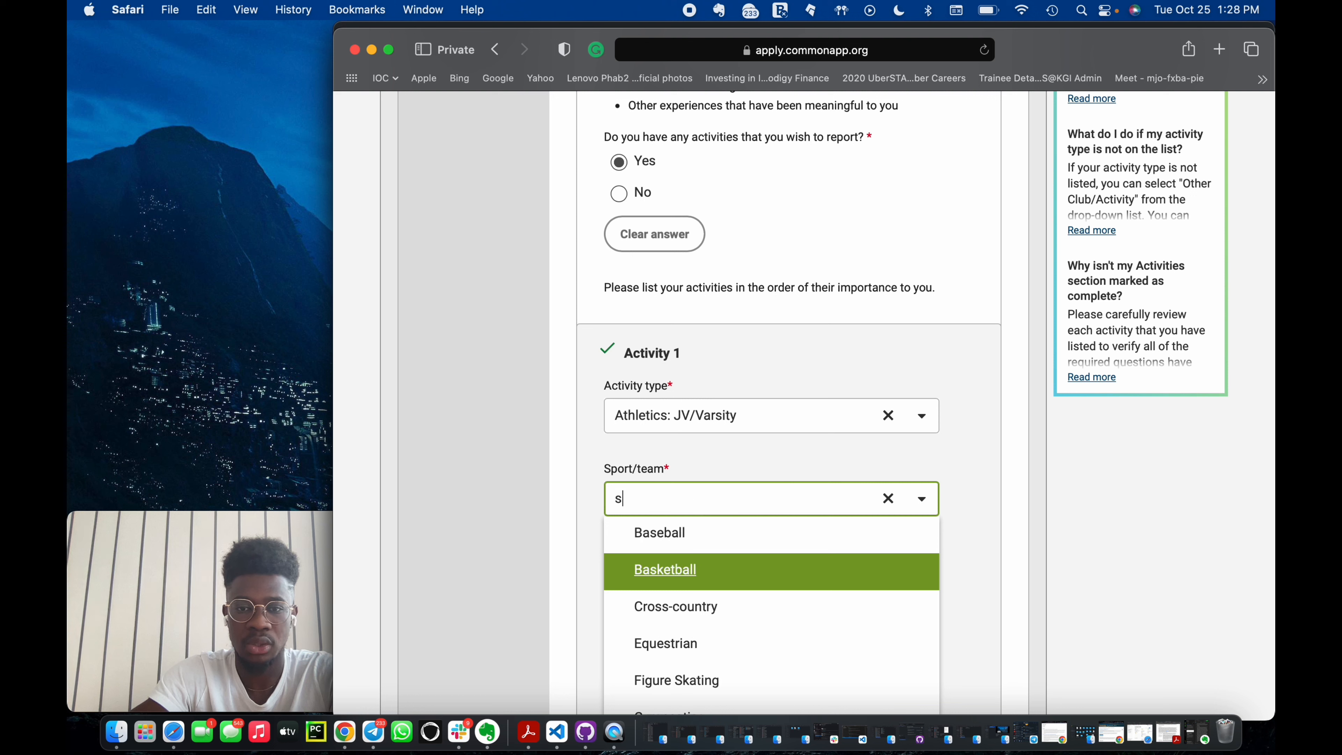
text(oc)
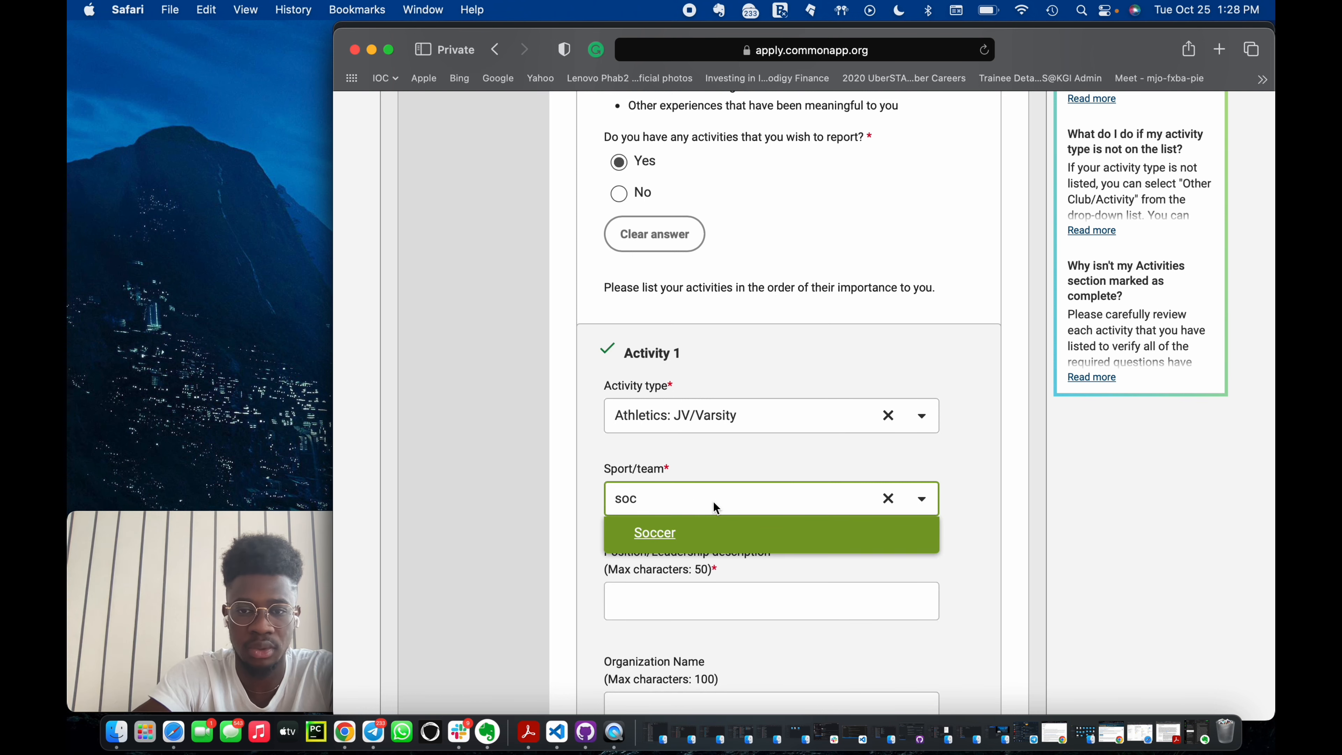
click(697, 531)
Enter Captain of school soccer team as the position/leadership description.
click(674, 600)
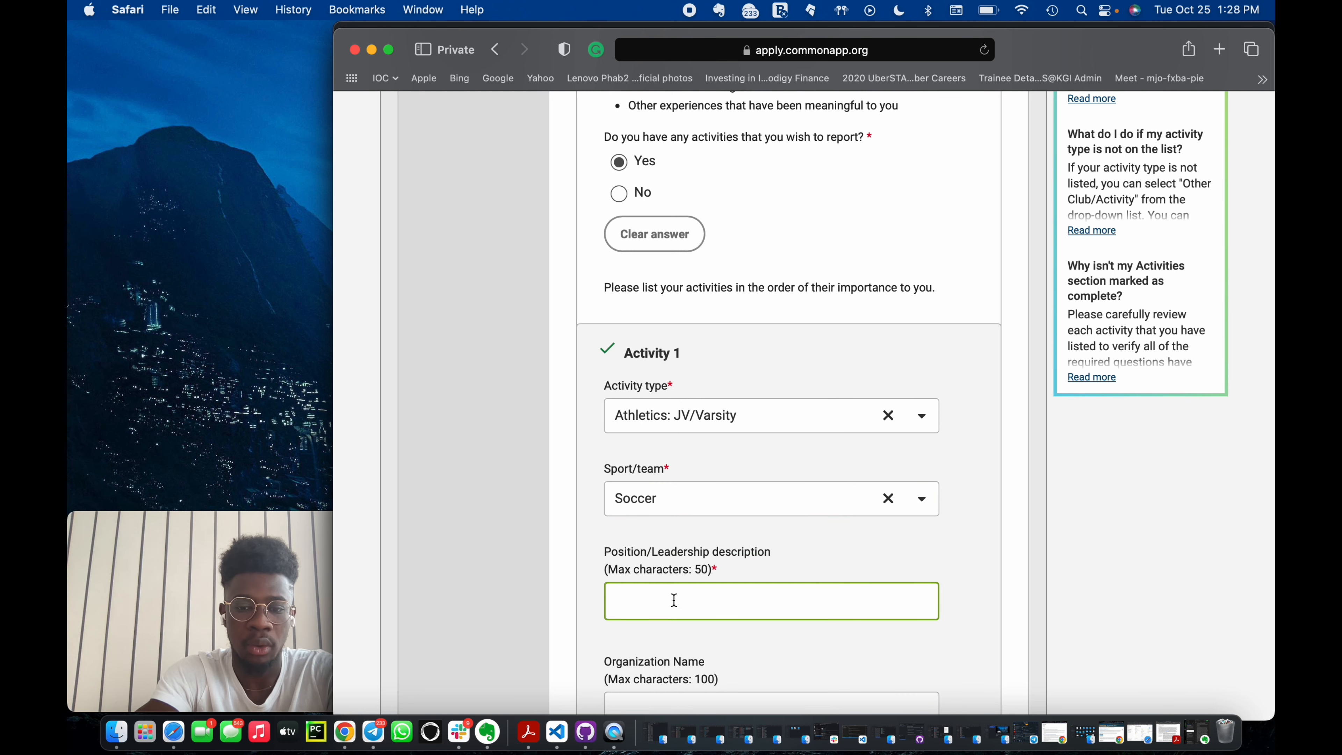
text(Capt)
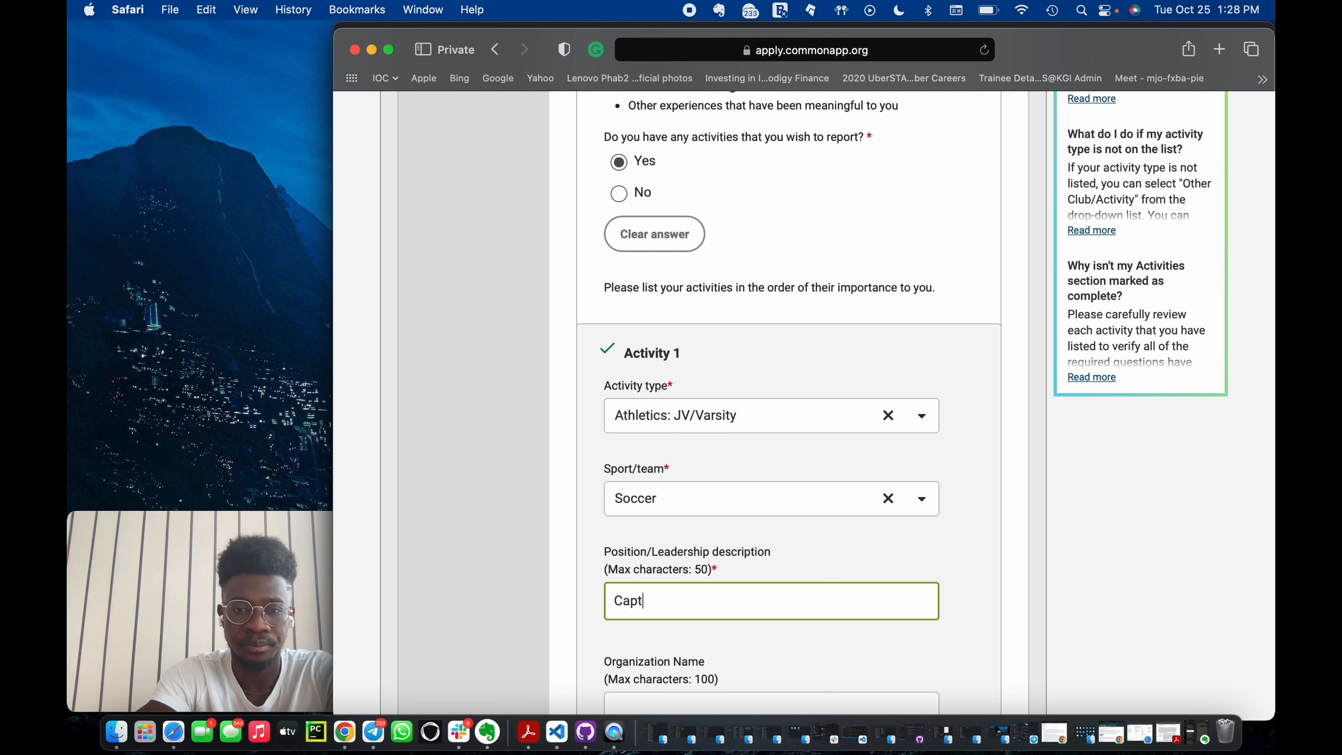
text(oain of)
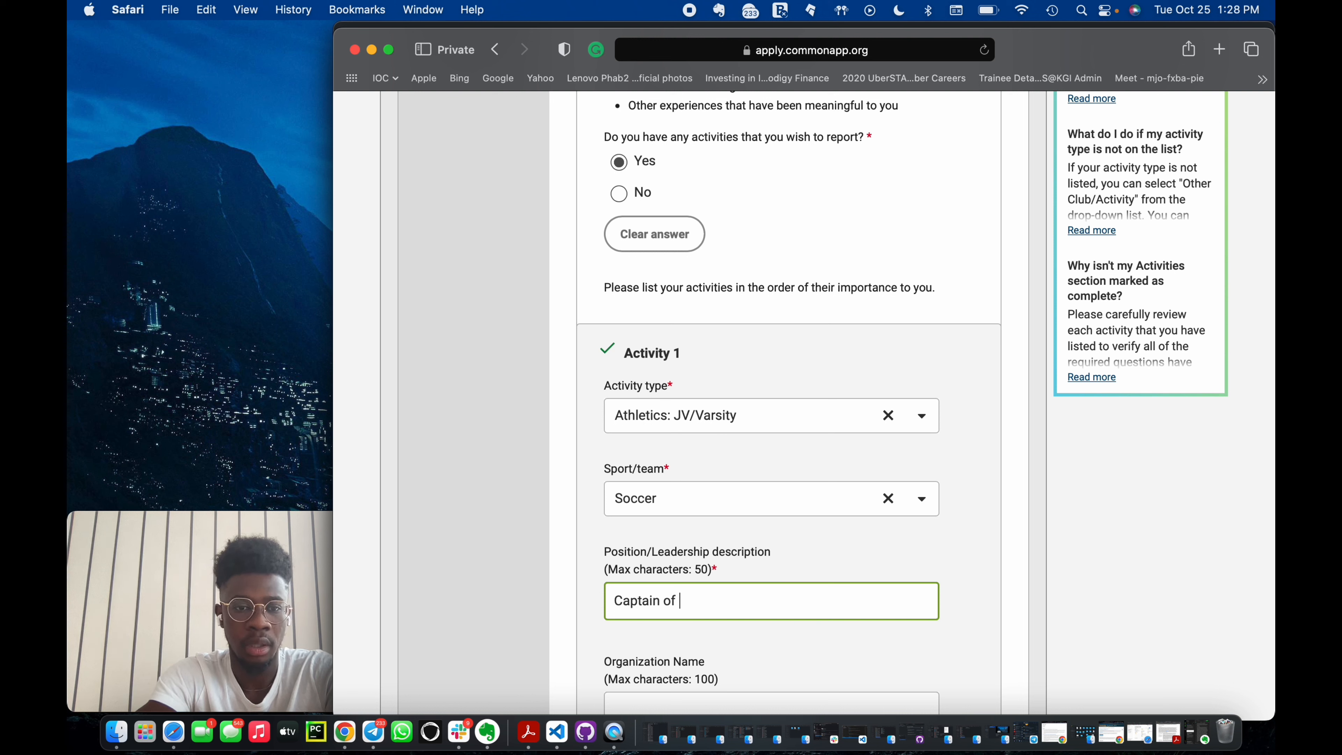
text( Scho)
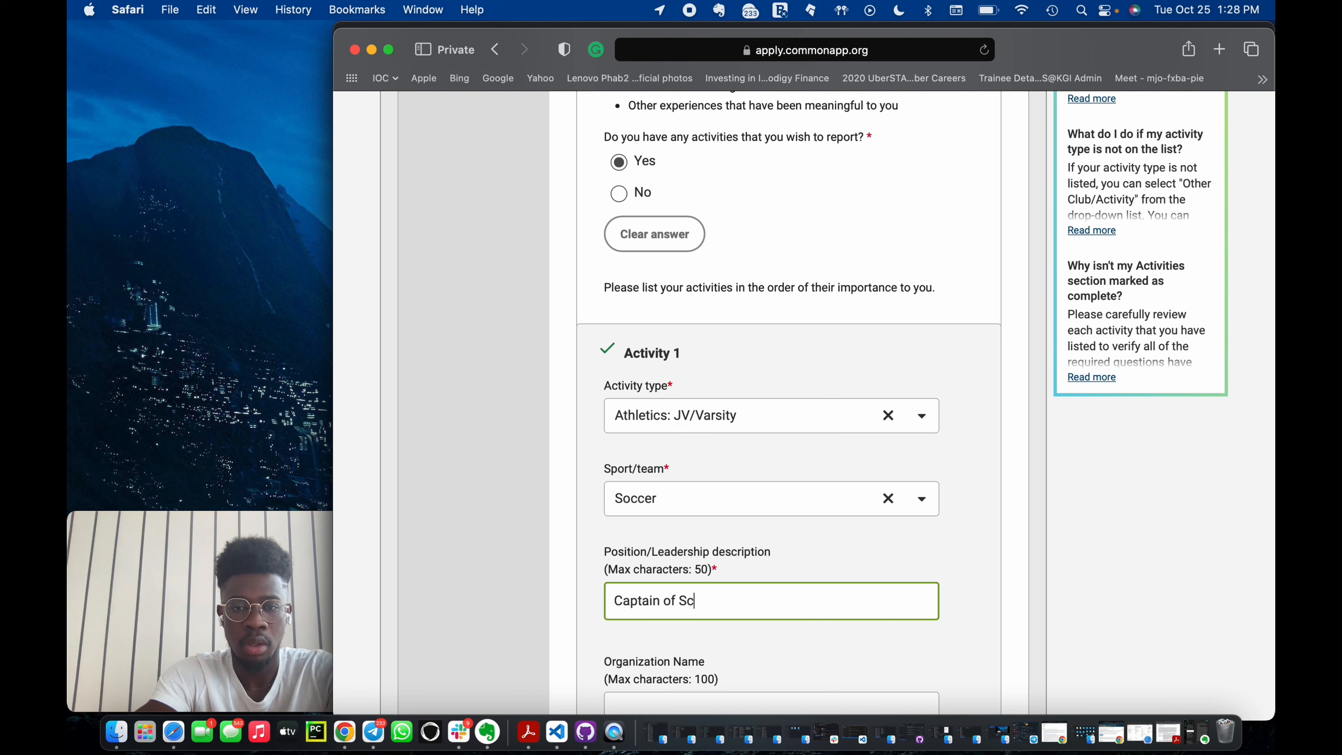
key(BackSpace)
key(BackSpace)
text(school soccer team)
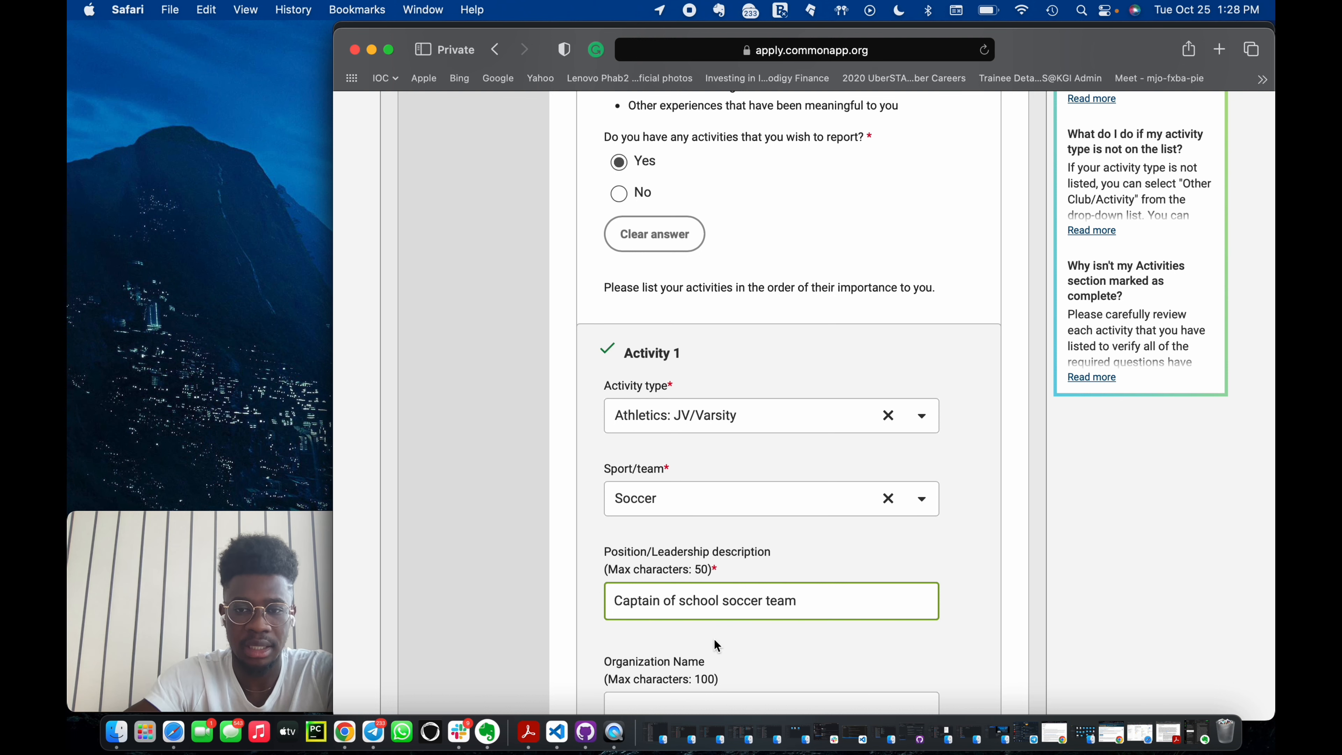
Enter St. James Seminary Soccer as the organization name.
scroll(713, 639, down, 3)
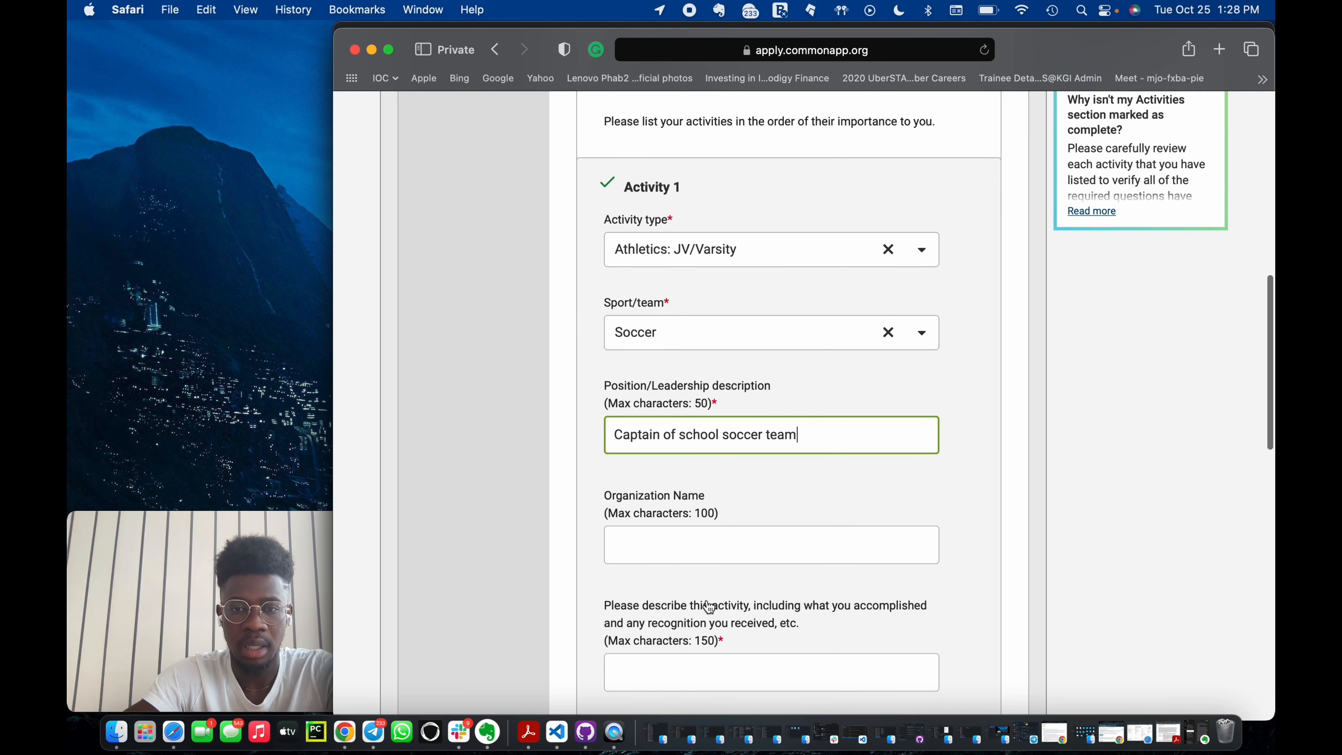
click(686, 535)
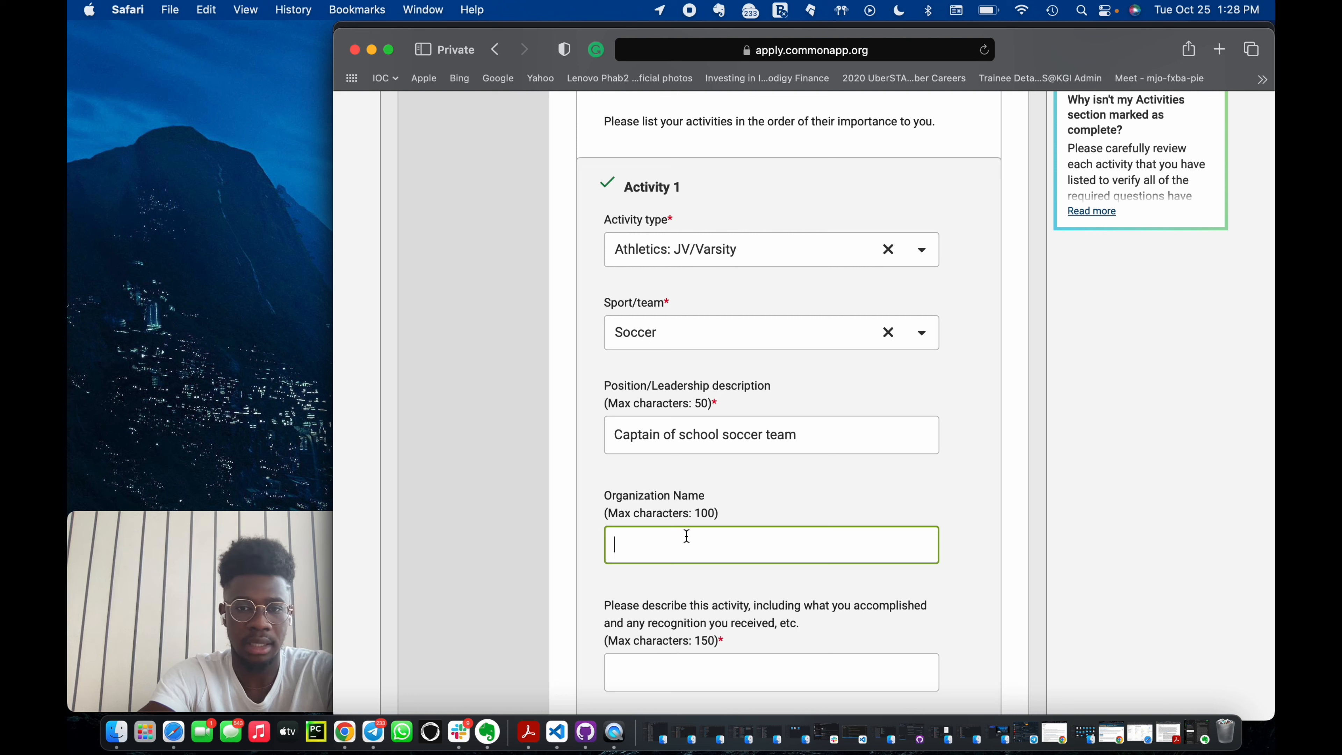
text(St)
key(BackSpace)
text(. Ja)
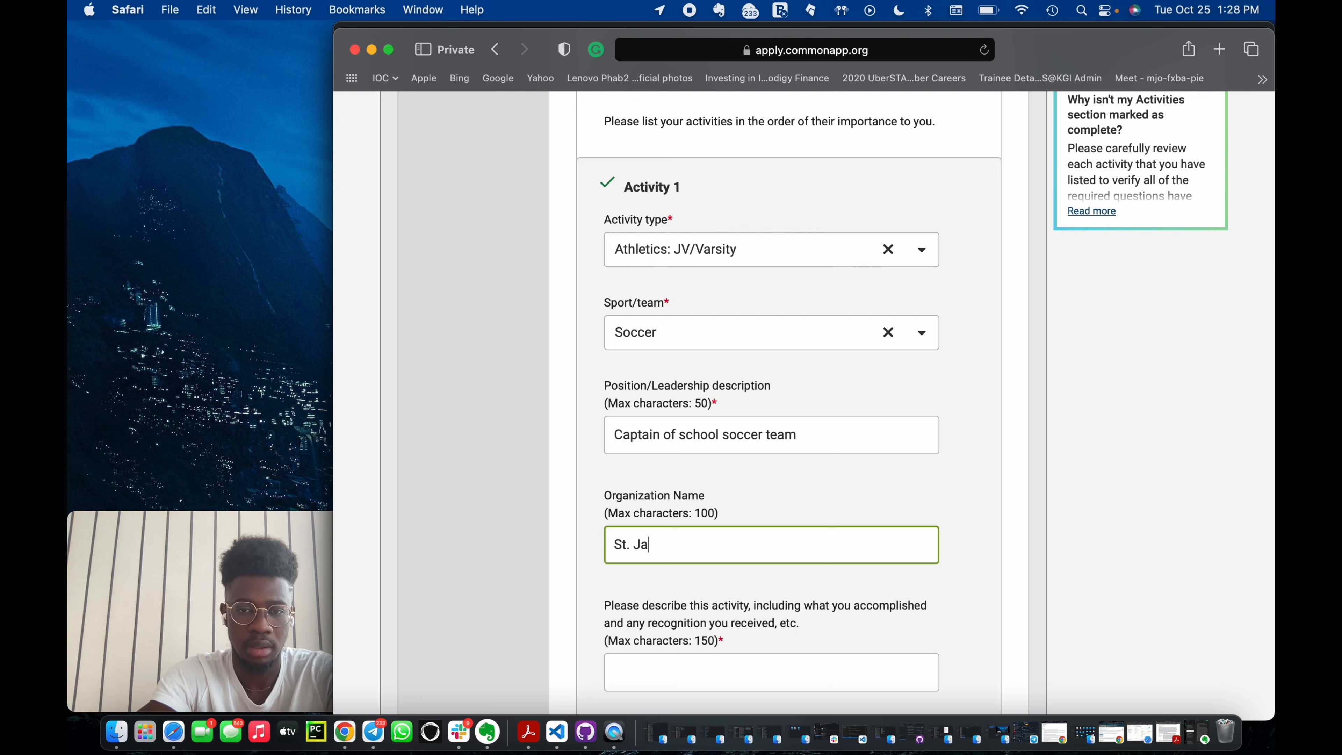
text(mes Soc)
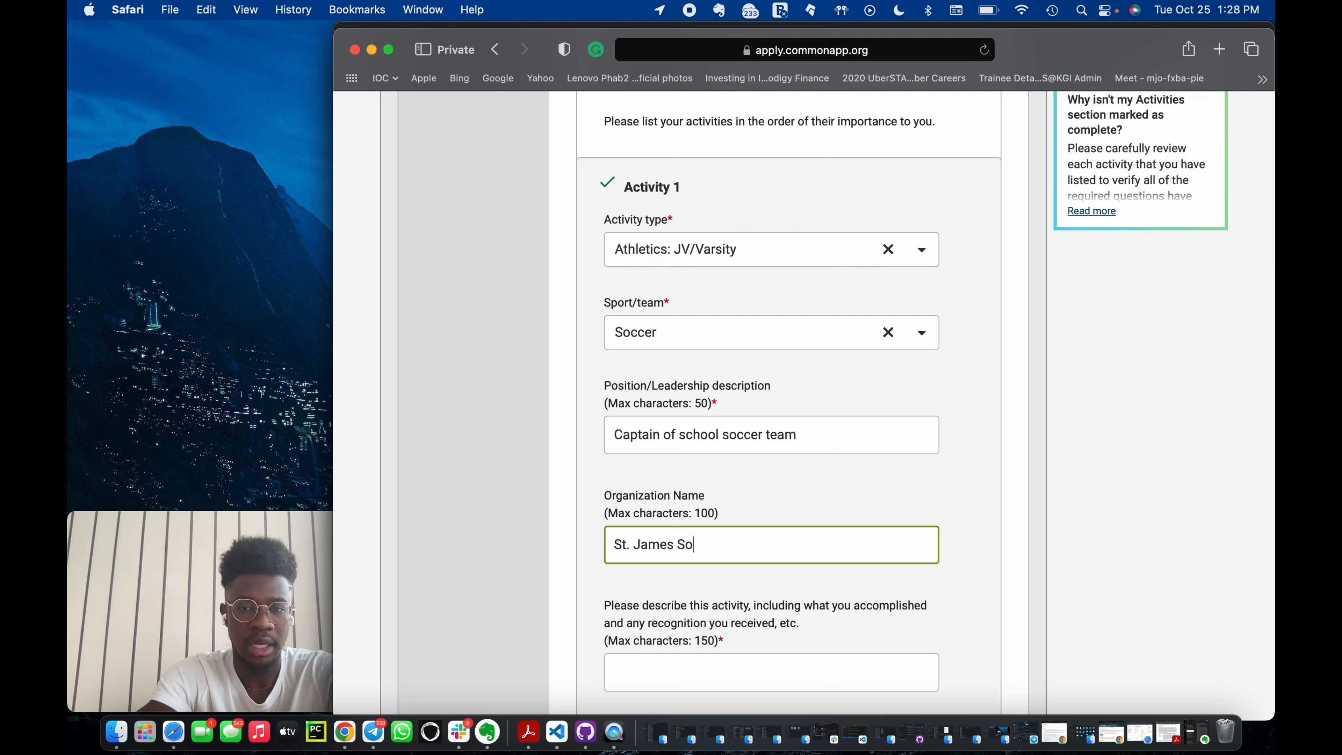
key(BackSpace)
text(eminary Scooe)
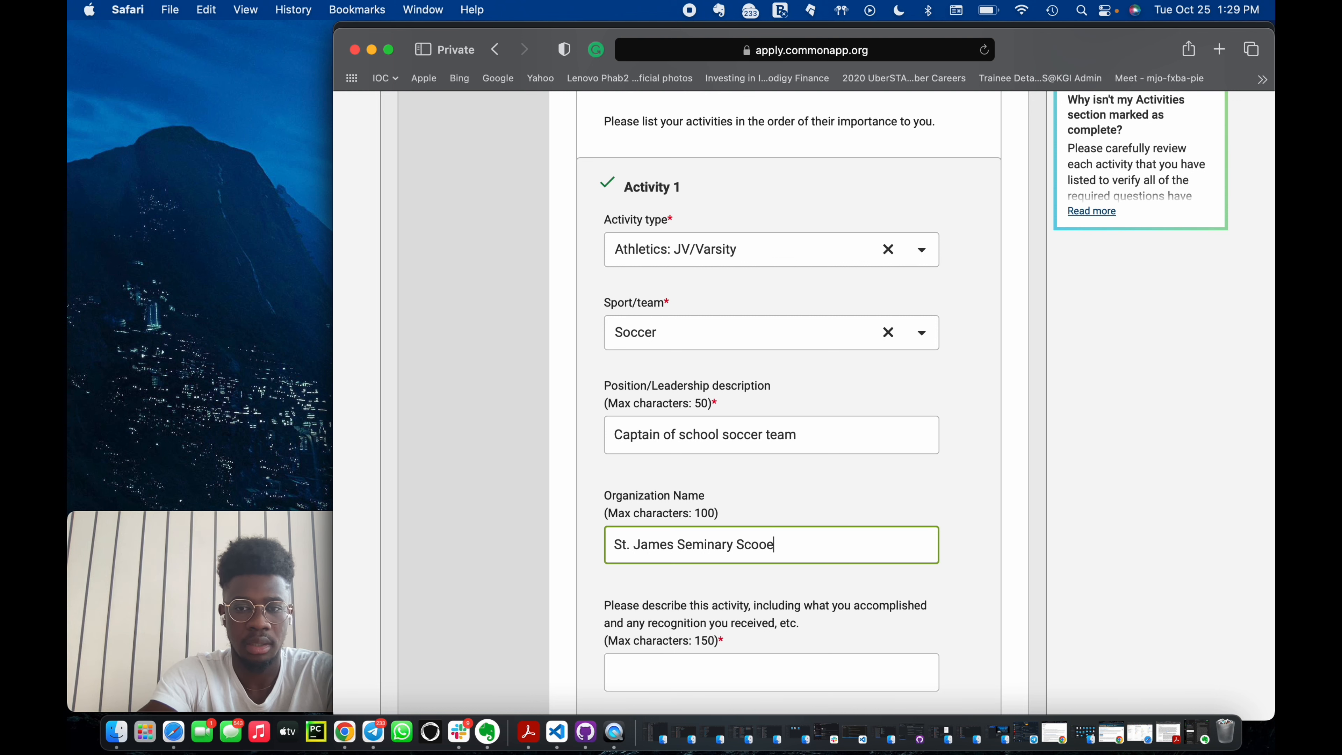
key(BackSpace)
key(BackSpace)
key(BackSpace)
key(BackSpace)
text(occer)
Describe the activity as: Captained the team to 3 back-to-back regional and national titles in the Cowbell national high school soccer league.
scroll(767, 588, down, 1)
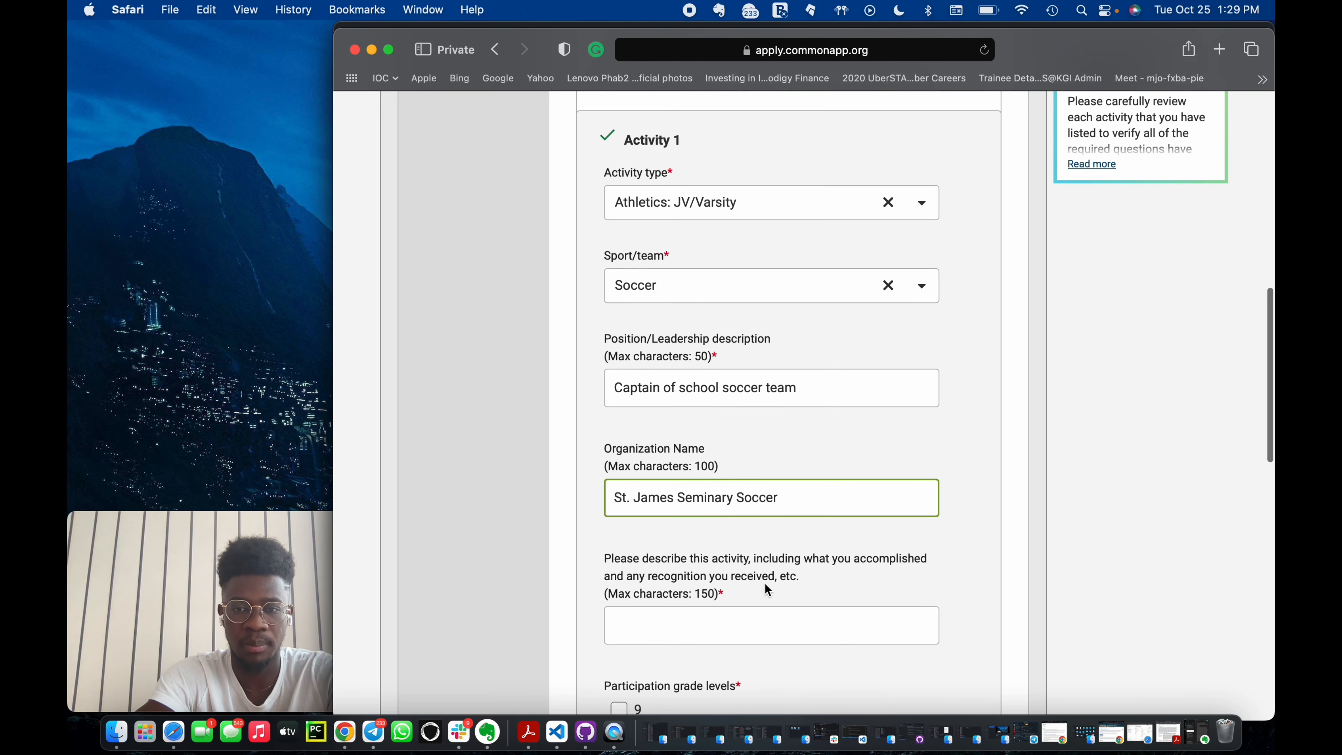
scroll(765, 582, down, 1)
click(704, 581)
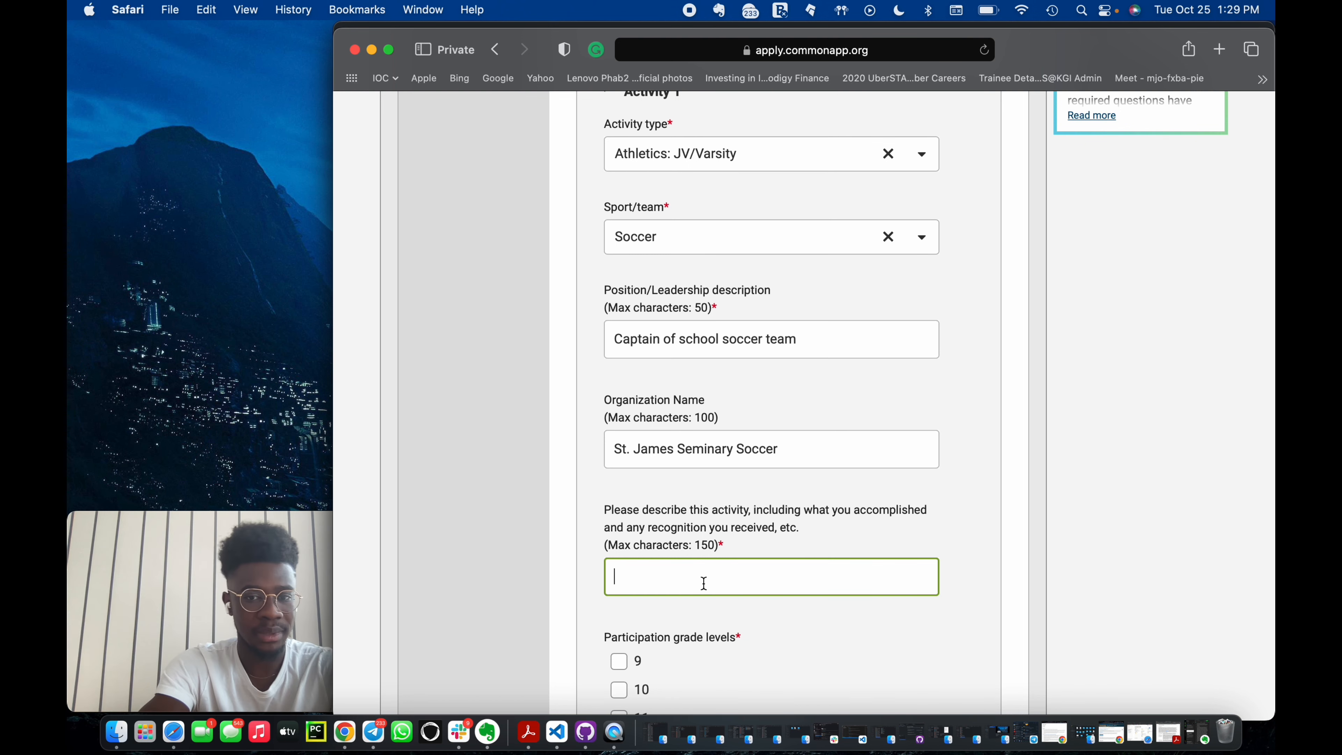
text(Captain)
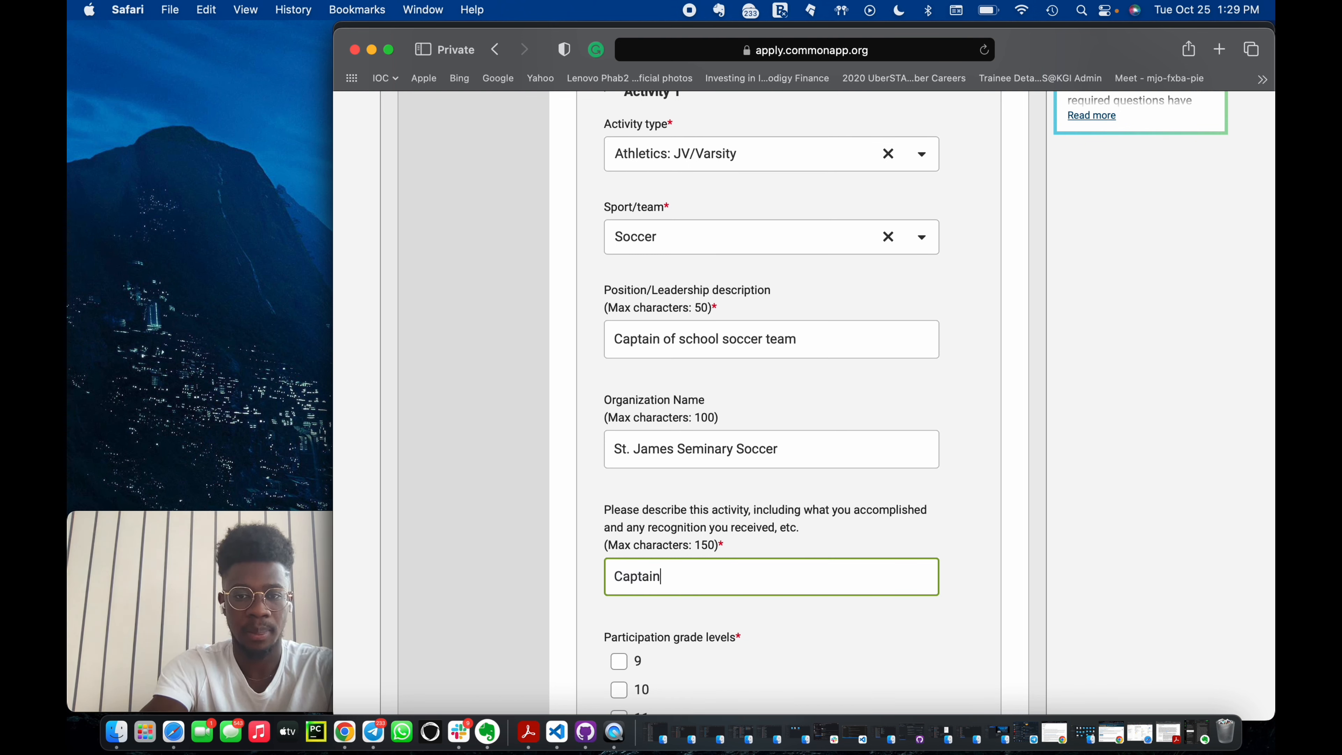
text(ed the team to)
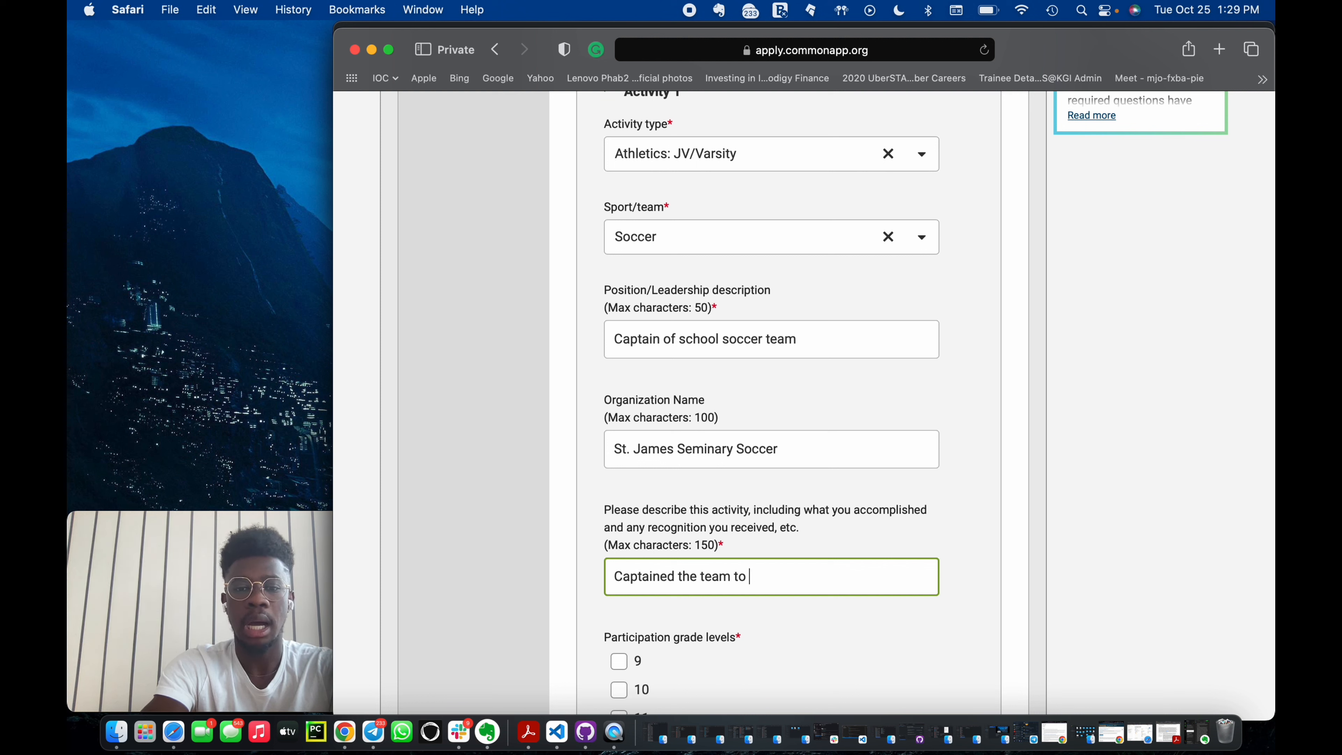
text( 3 b)
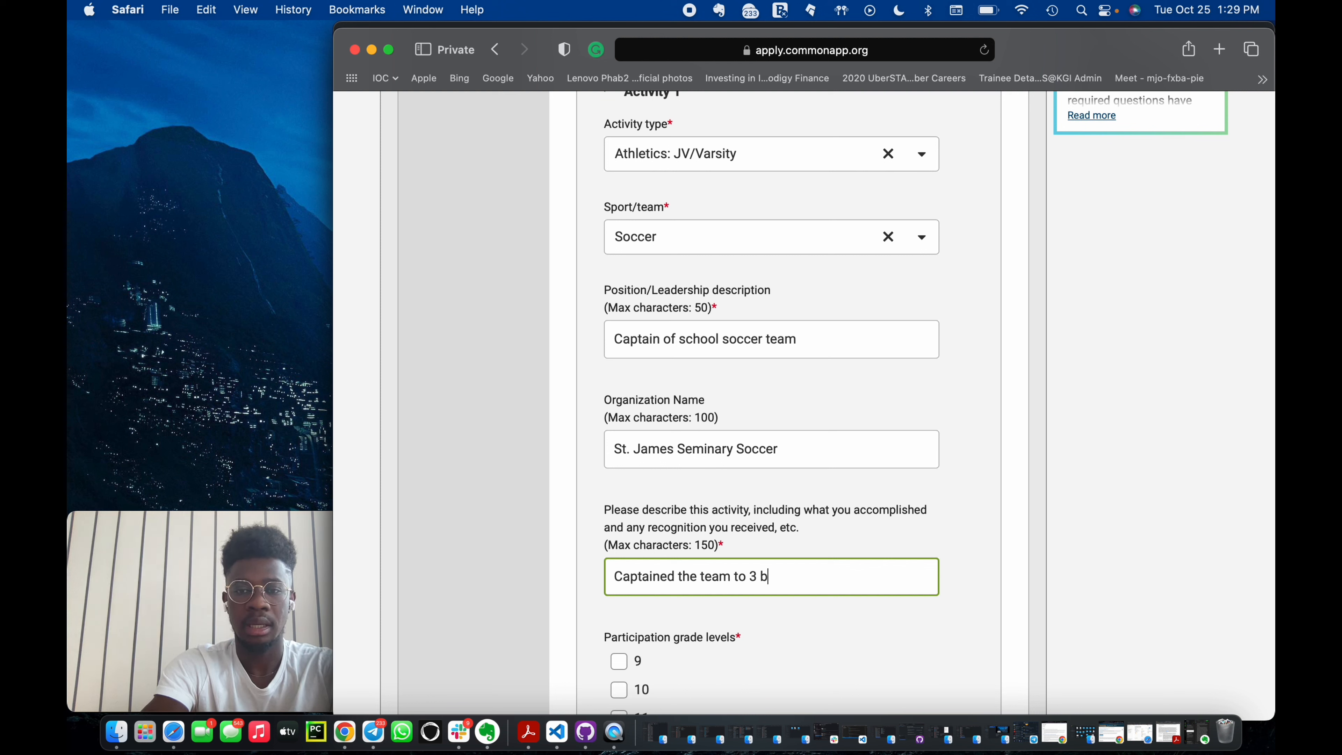
text(ack-to-b)
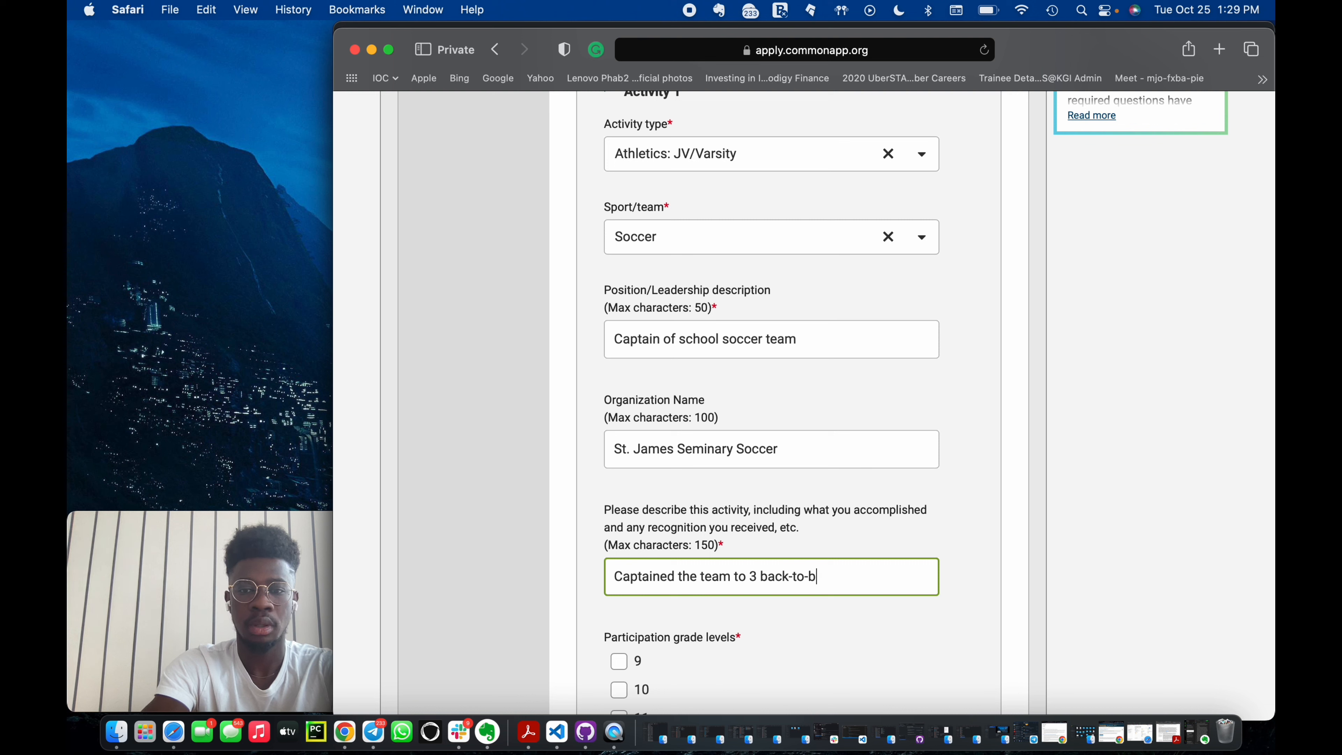
text(ack regional and )
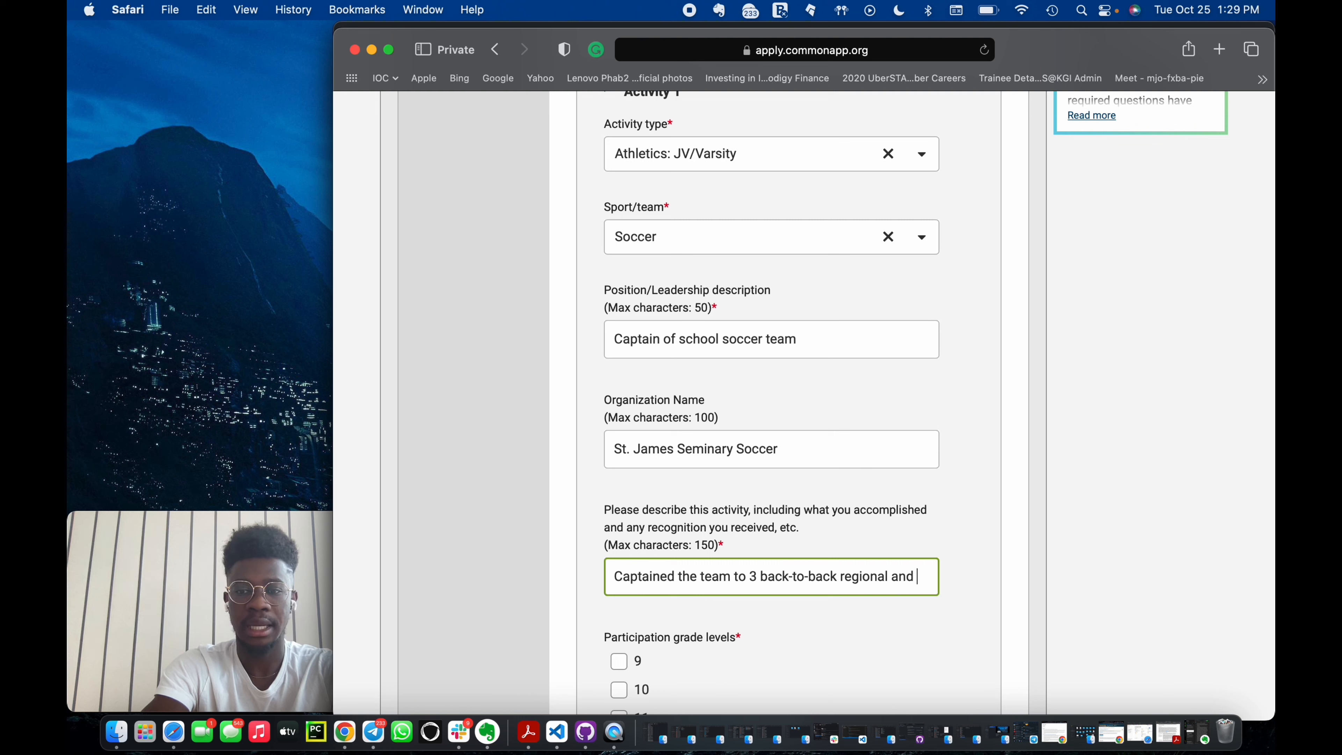
text(national title)
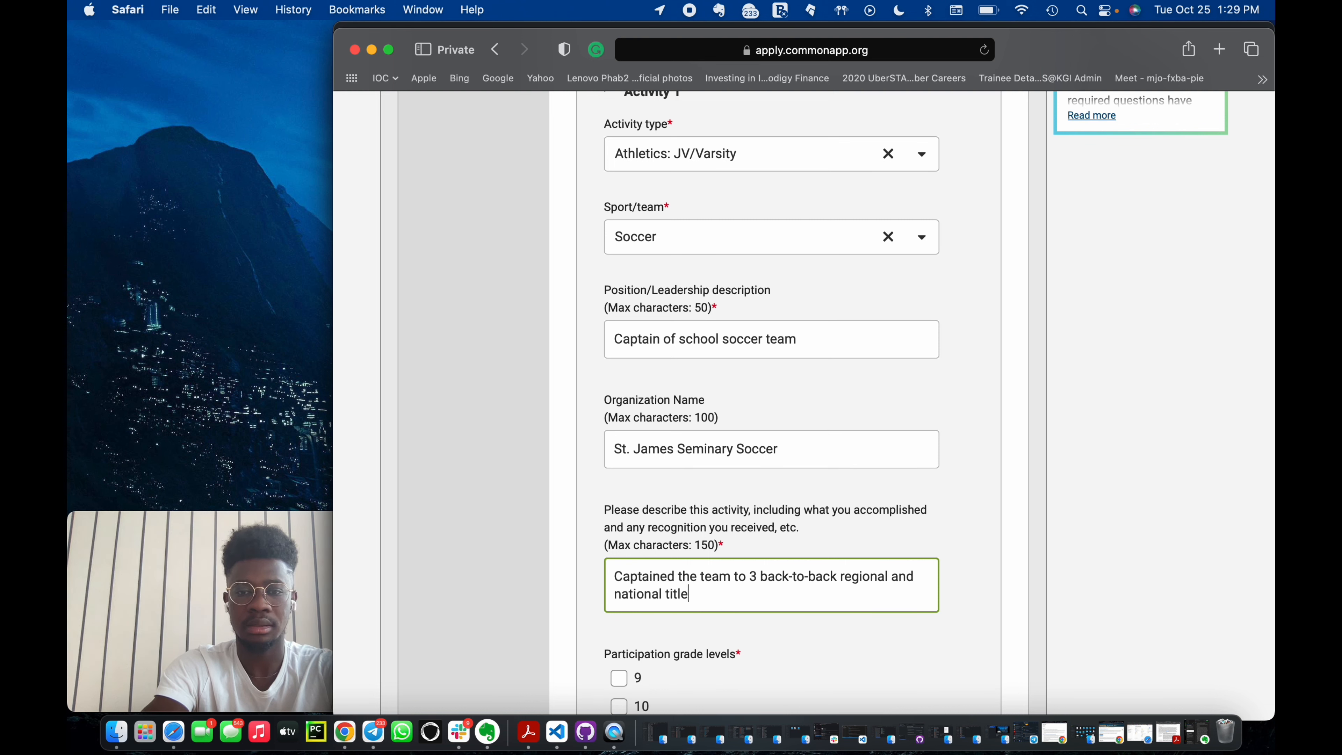
text(s in the)
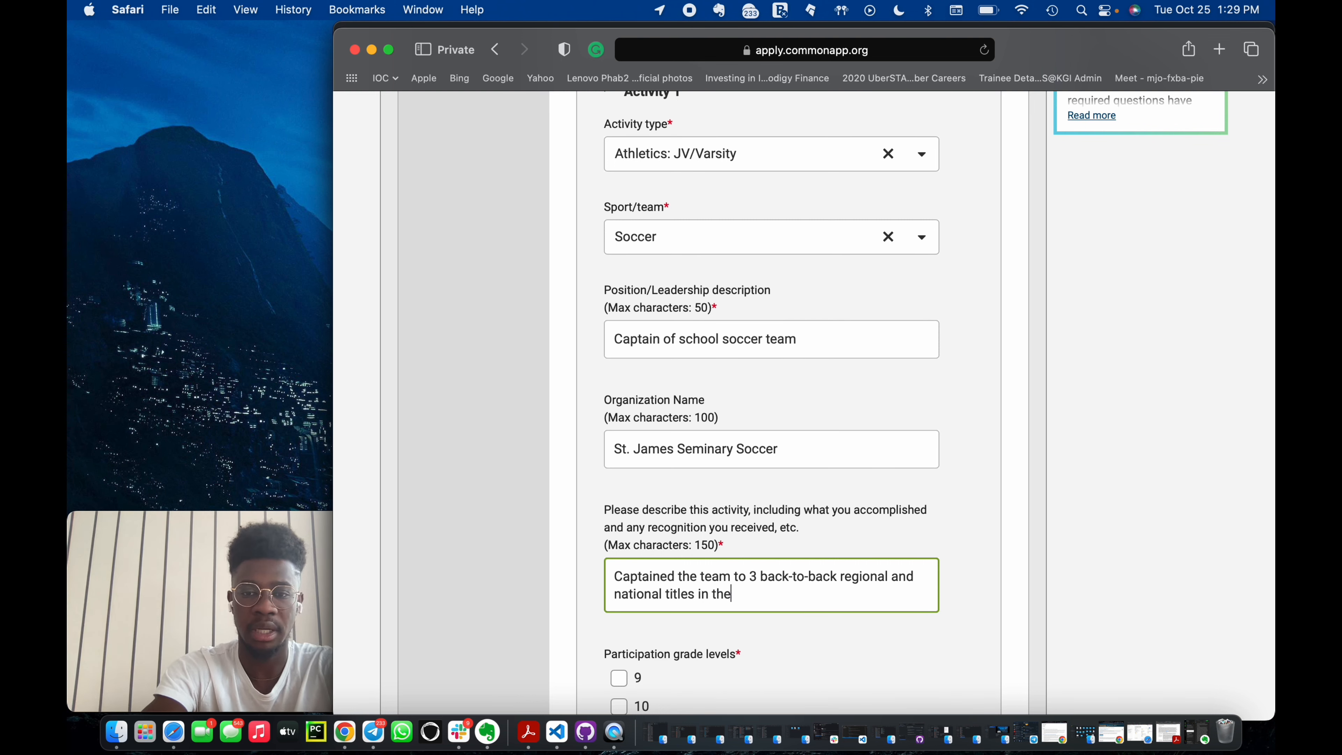
text(h Cowbell )
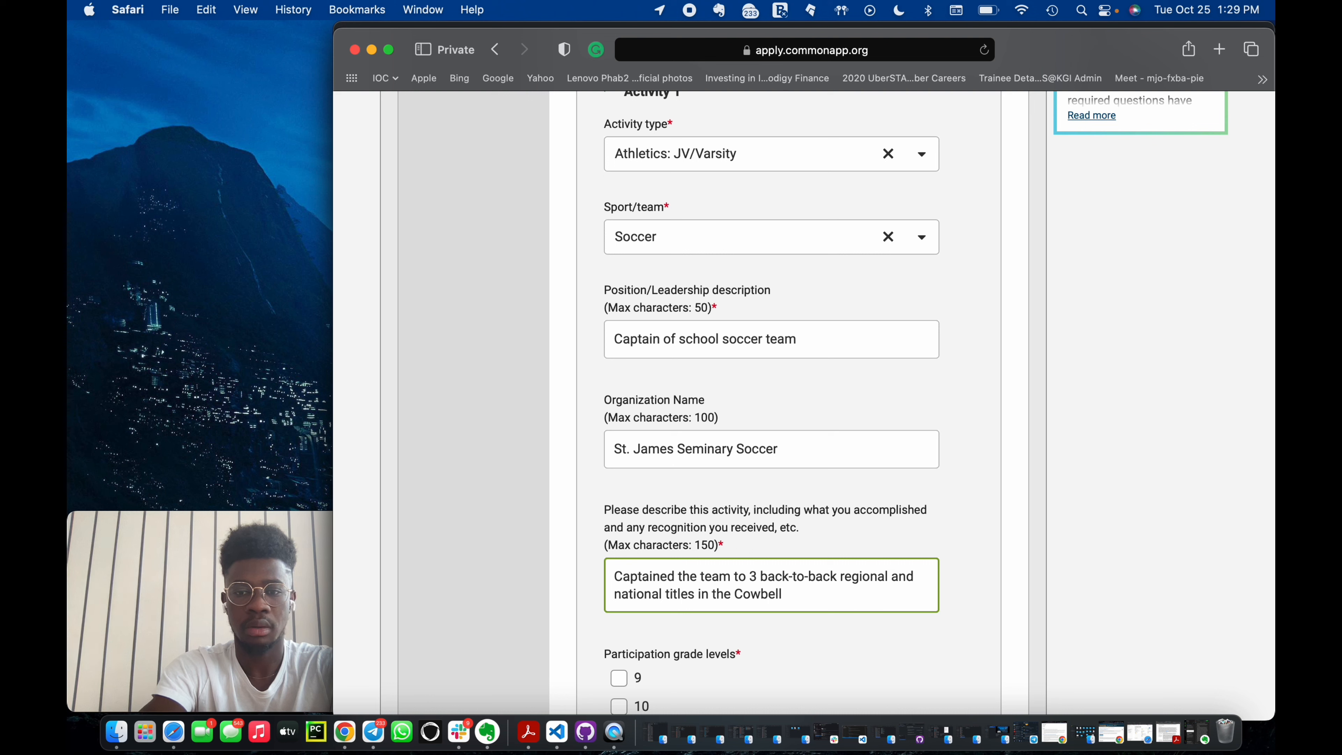
text(compe)
key(BackSpace)
key(BackSpace)
key(BackSpace)
key(BackSpace)
key(BackSpace)
text(n)
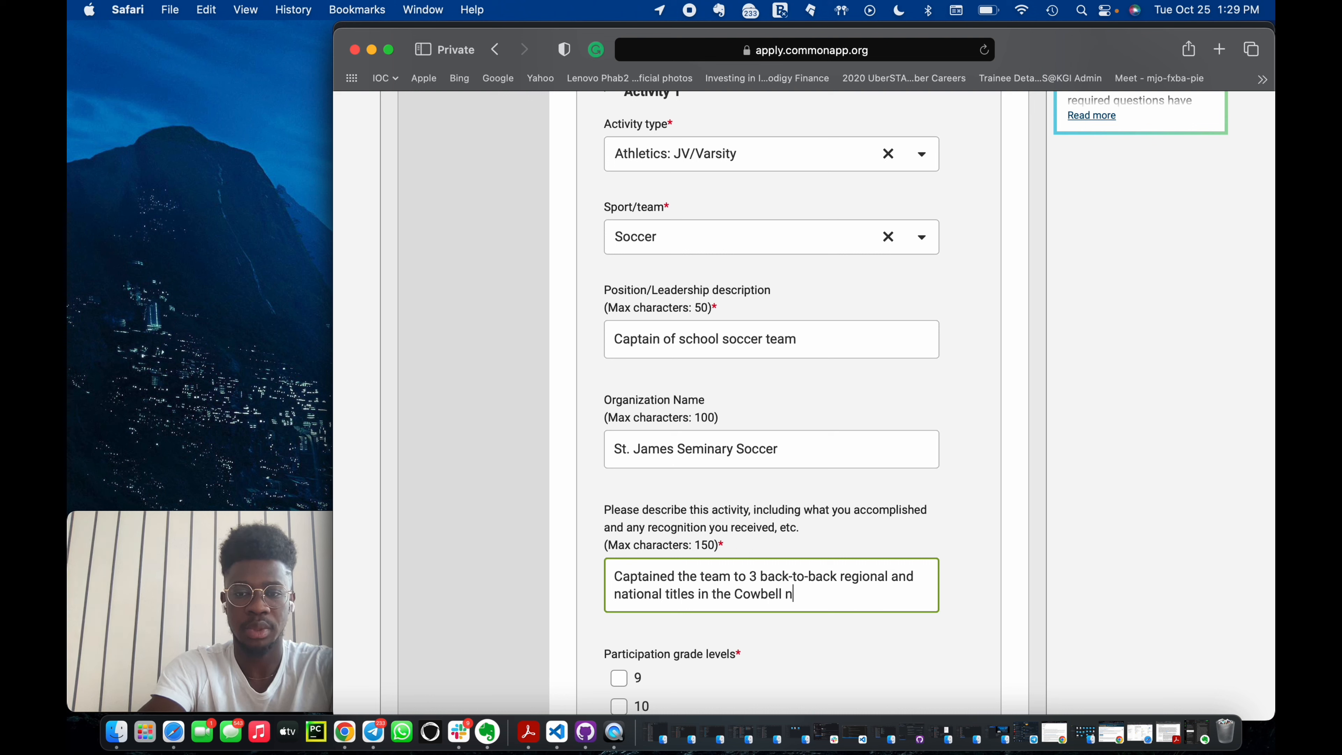
text(ational )
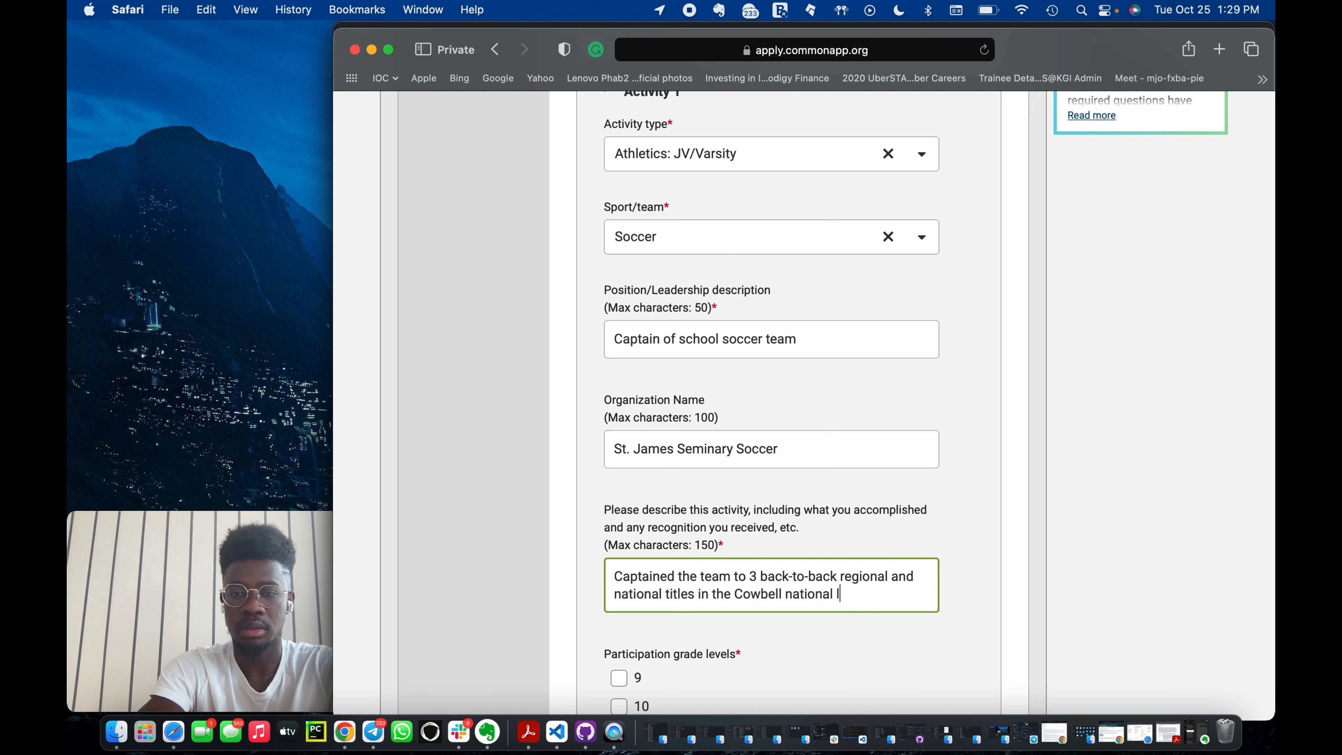
text(lea)
key(BackSpace)
key(BackSpace)
key(BackSpace)
text(high )
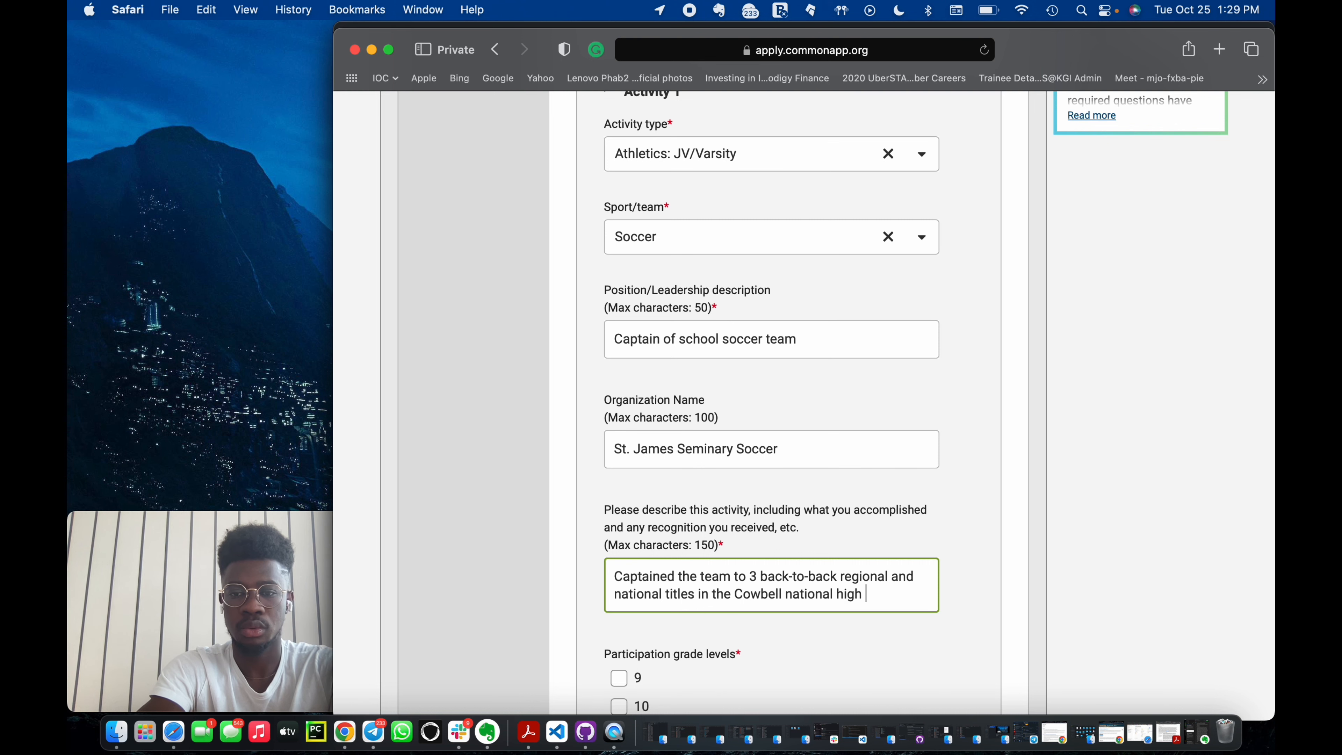
text(school soccer)
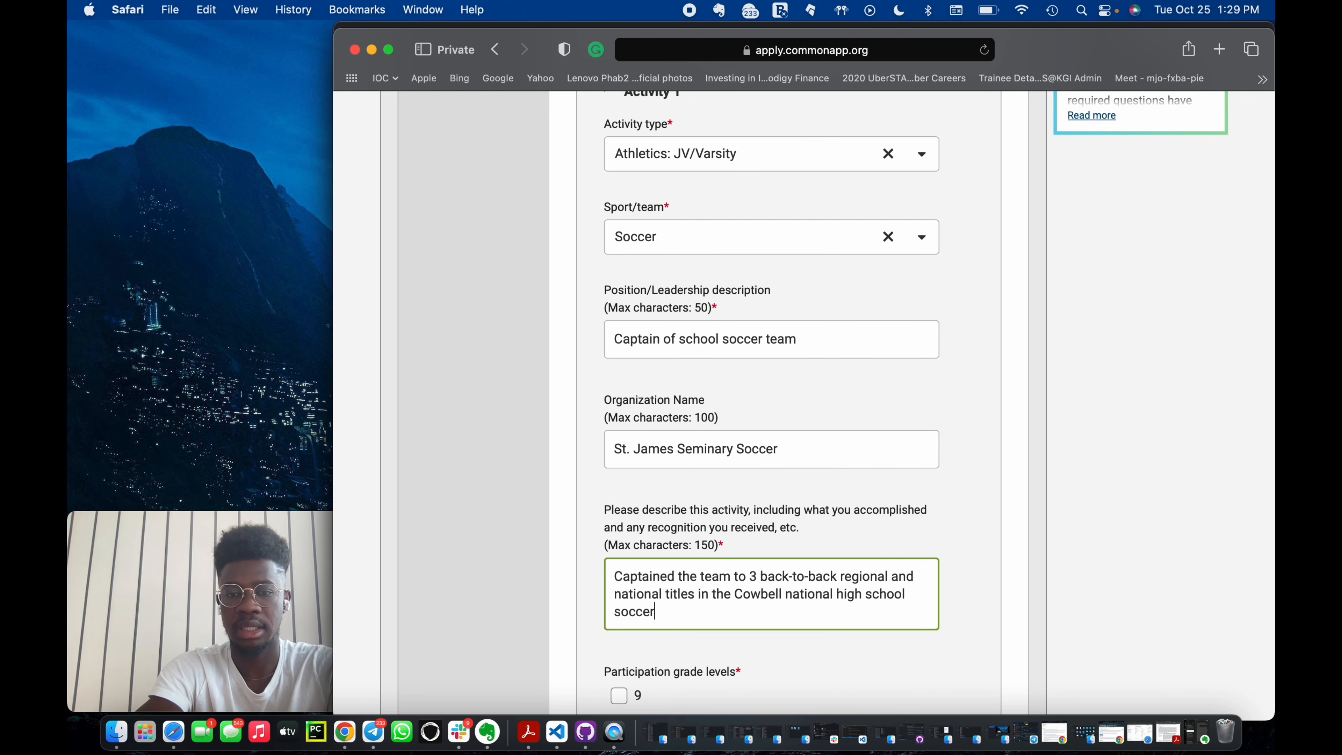
text( league.)
Tick participation grade levels 10, 11 and 12, and set the timing of participation to During school year.
scroll(763, 599, down, 3)
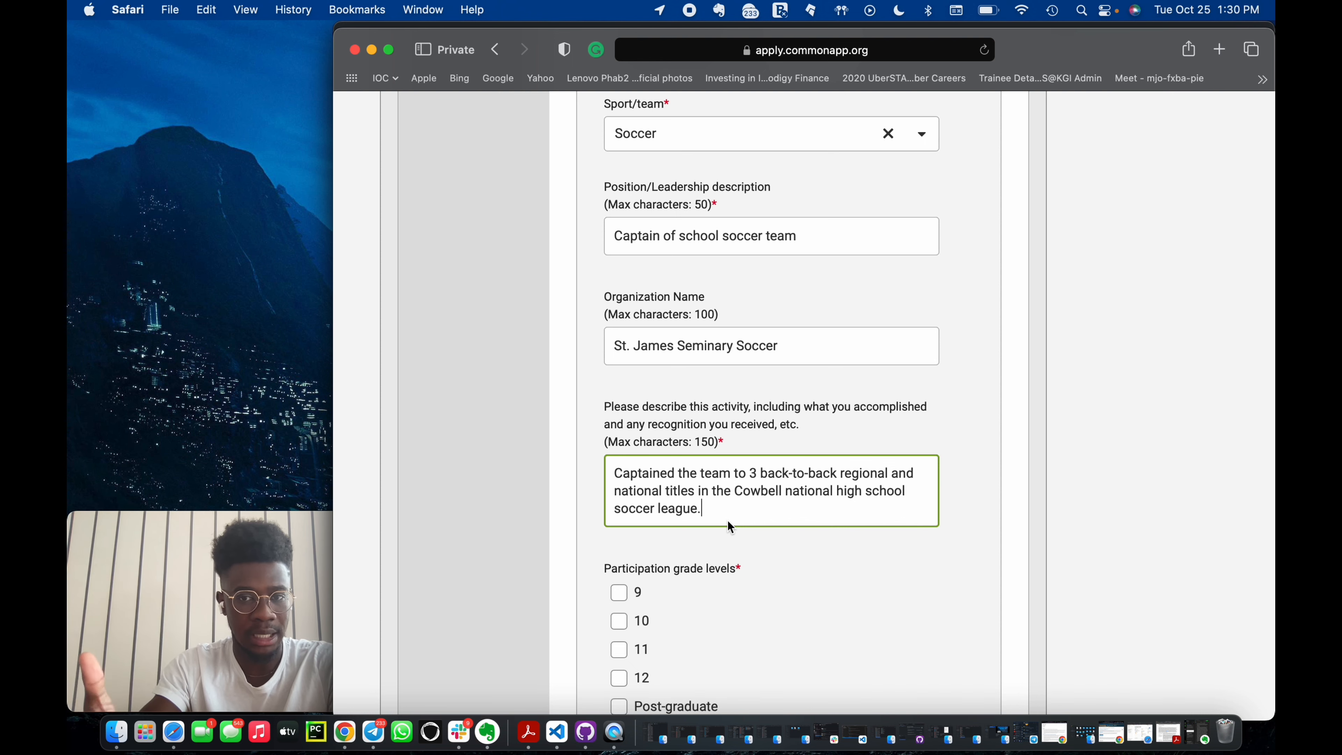
scroll(728, 520, down, 3)
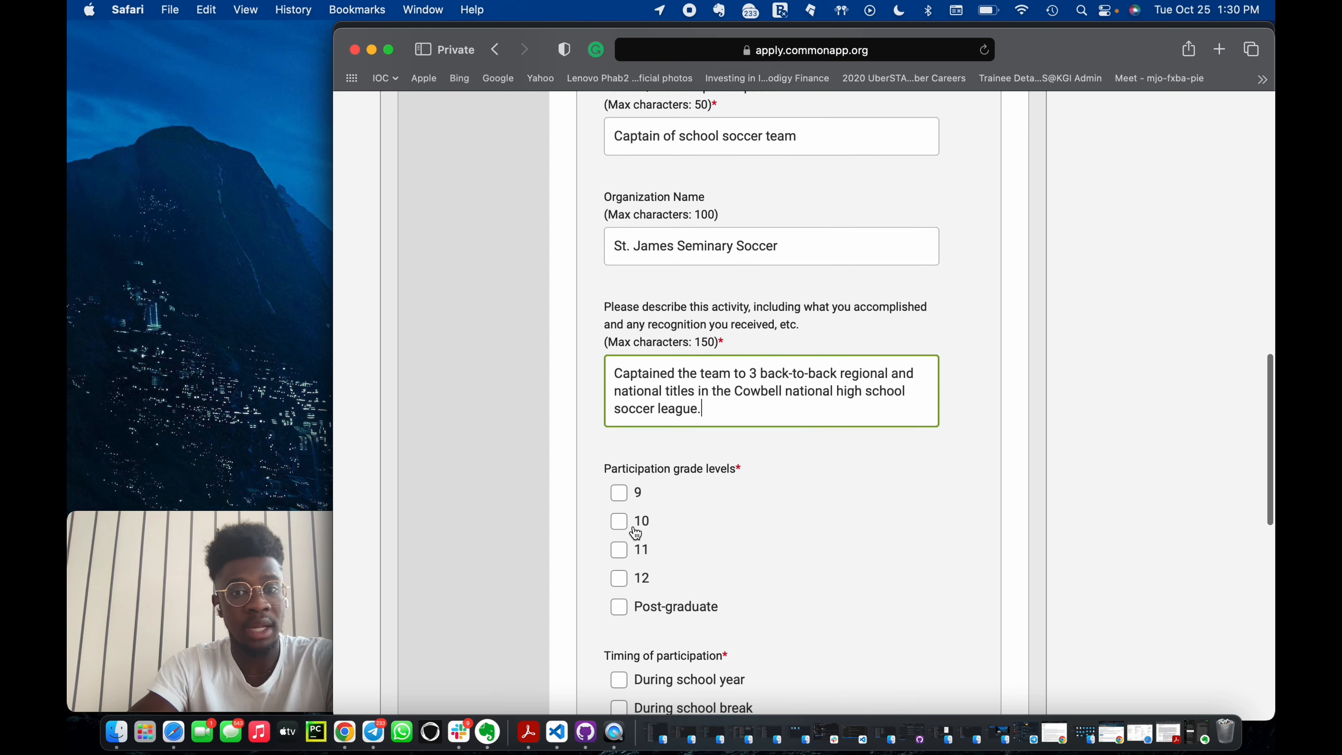
click(619, 529)
click(618, 550)
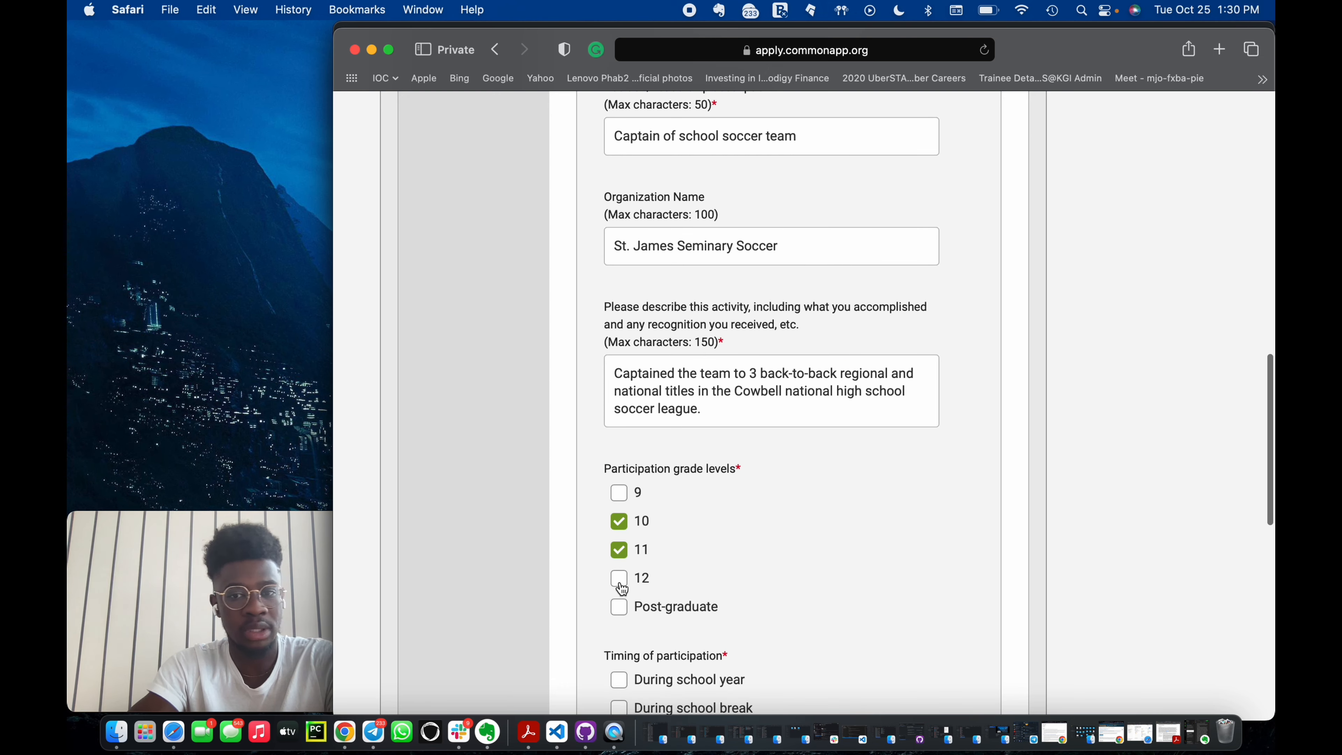
click(619, 577)
scroll(712, 621, down, 3)
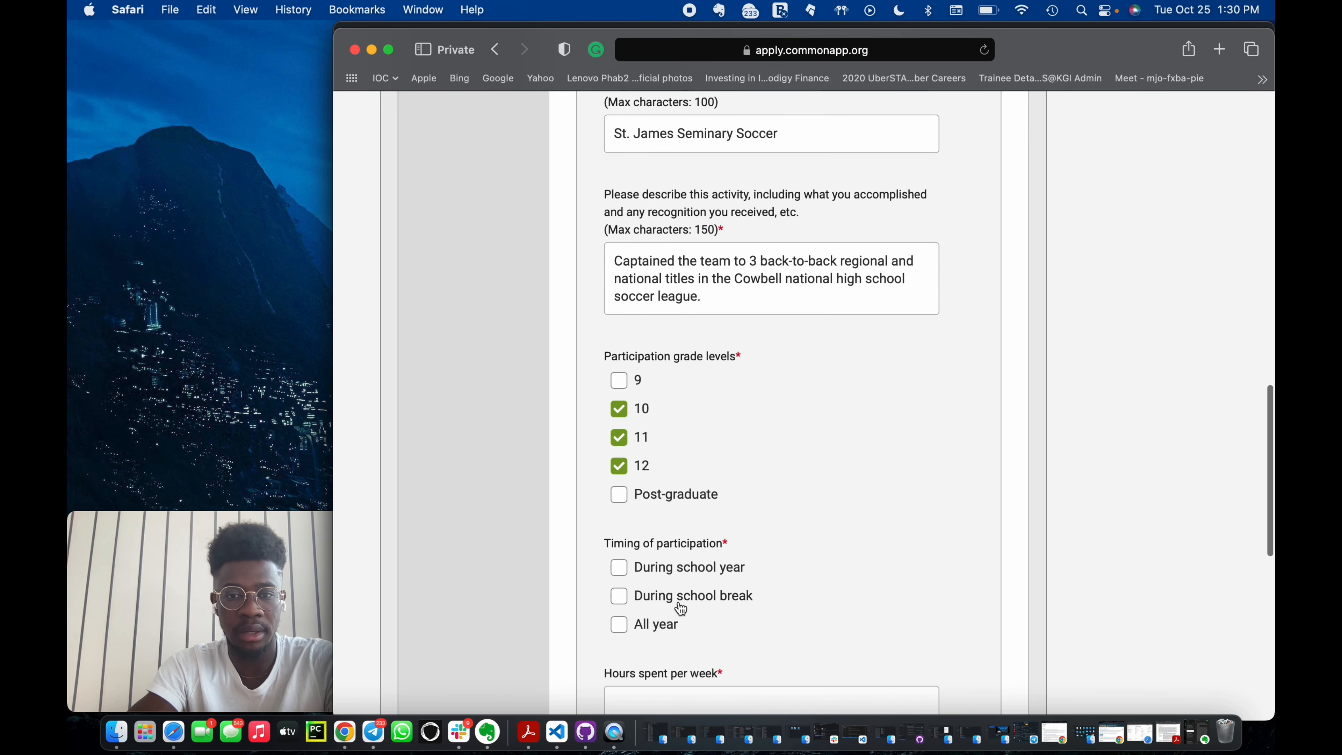
click(624, 568)
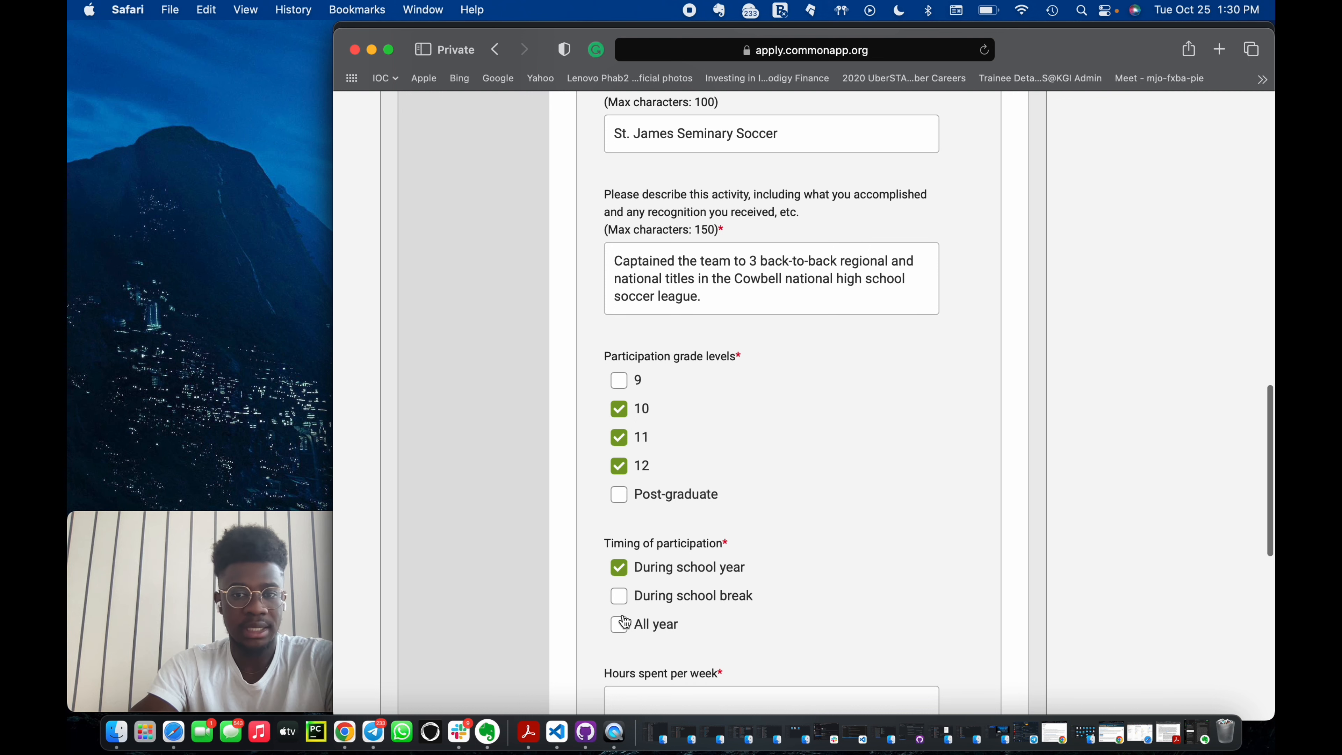
Enter 4 hours per week and 160 weeks per year, and answer Yes to participating in a similar activity in college.
scroll(674, 668, down, 2)
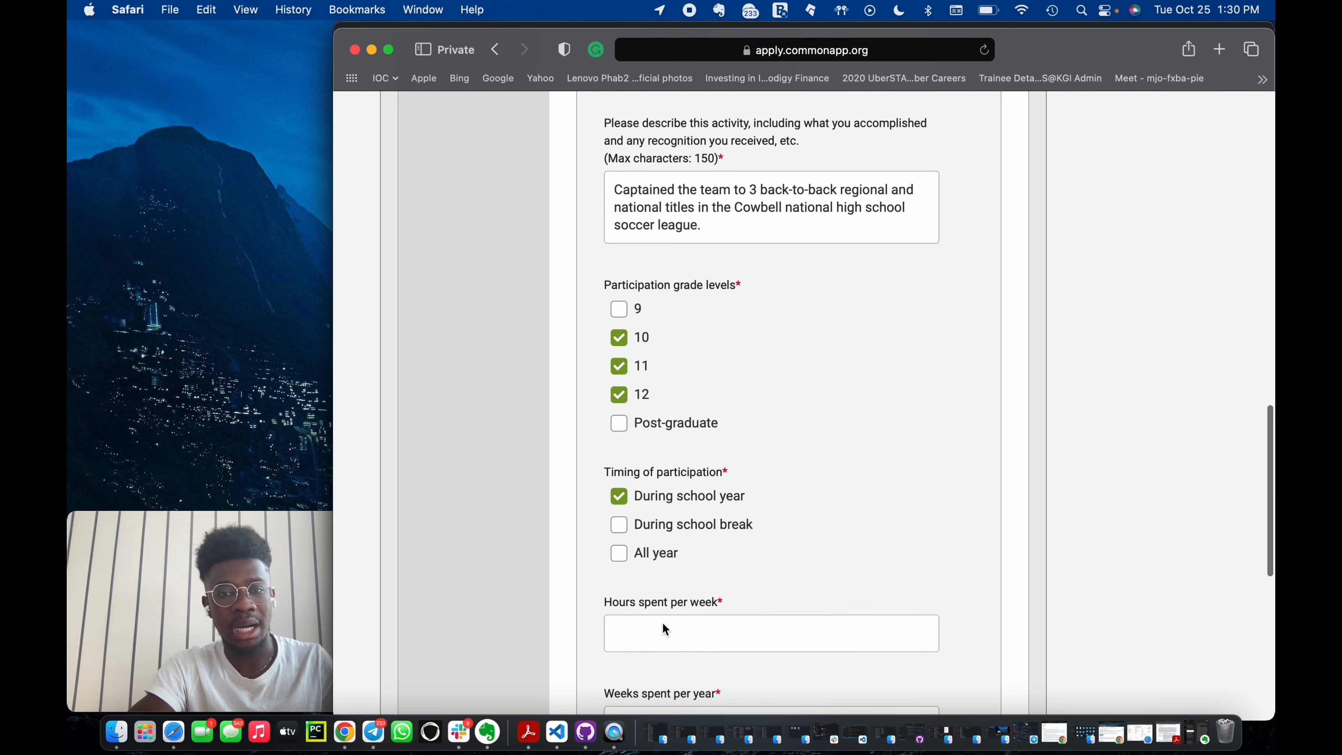
click(663, 623)
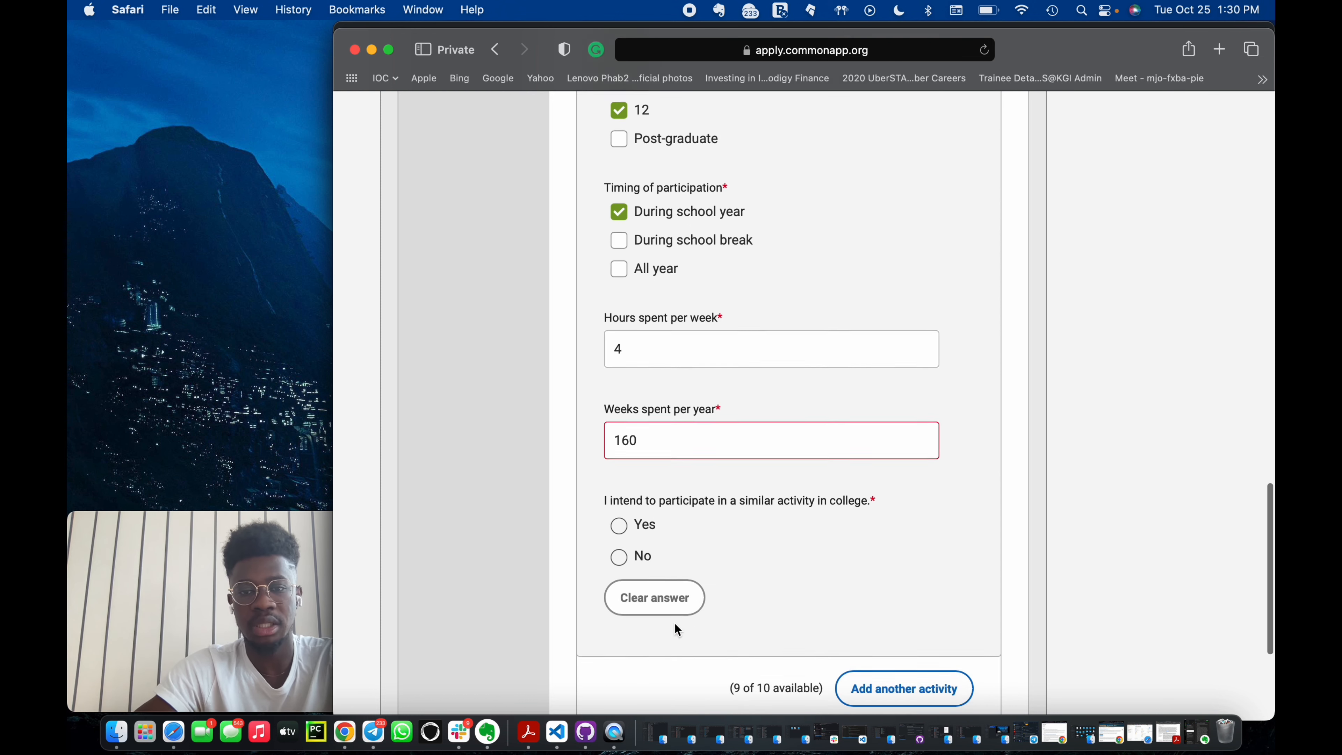
scroll(674, 623, down, 1)
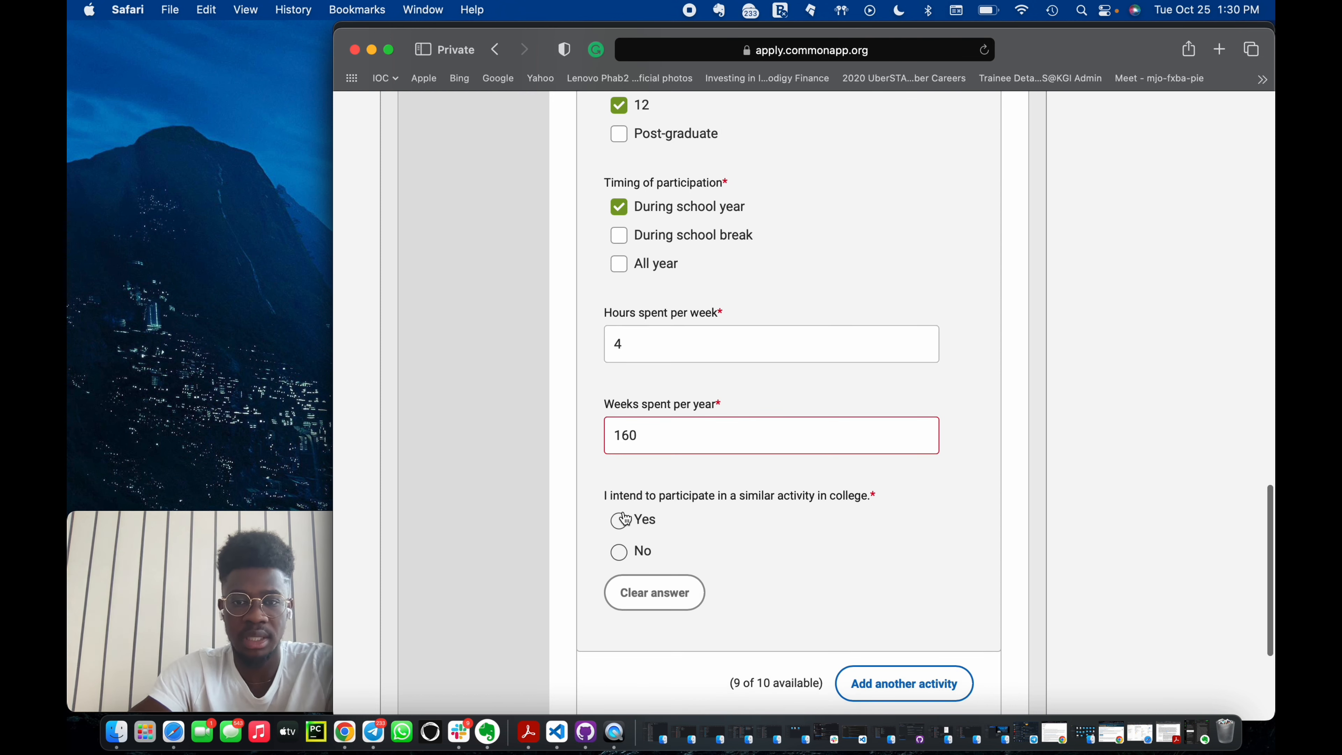
click(620, 521)
scroll(695, 491, up, 15)
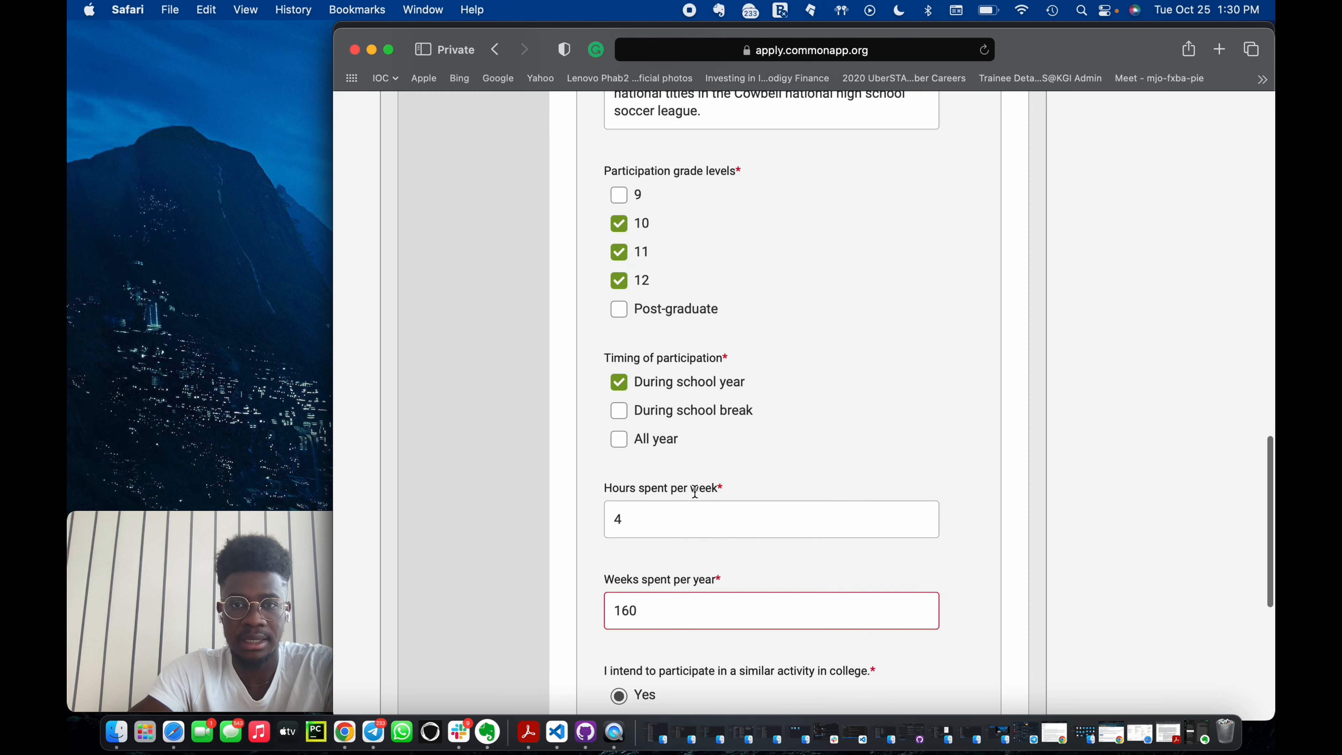
scroll(694, 492, down, 7)
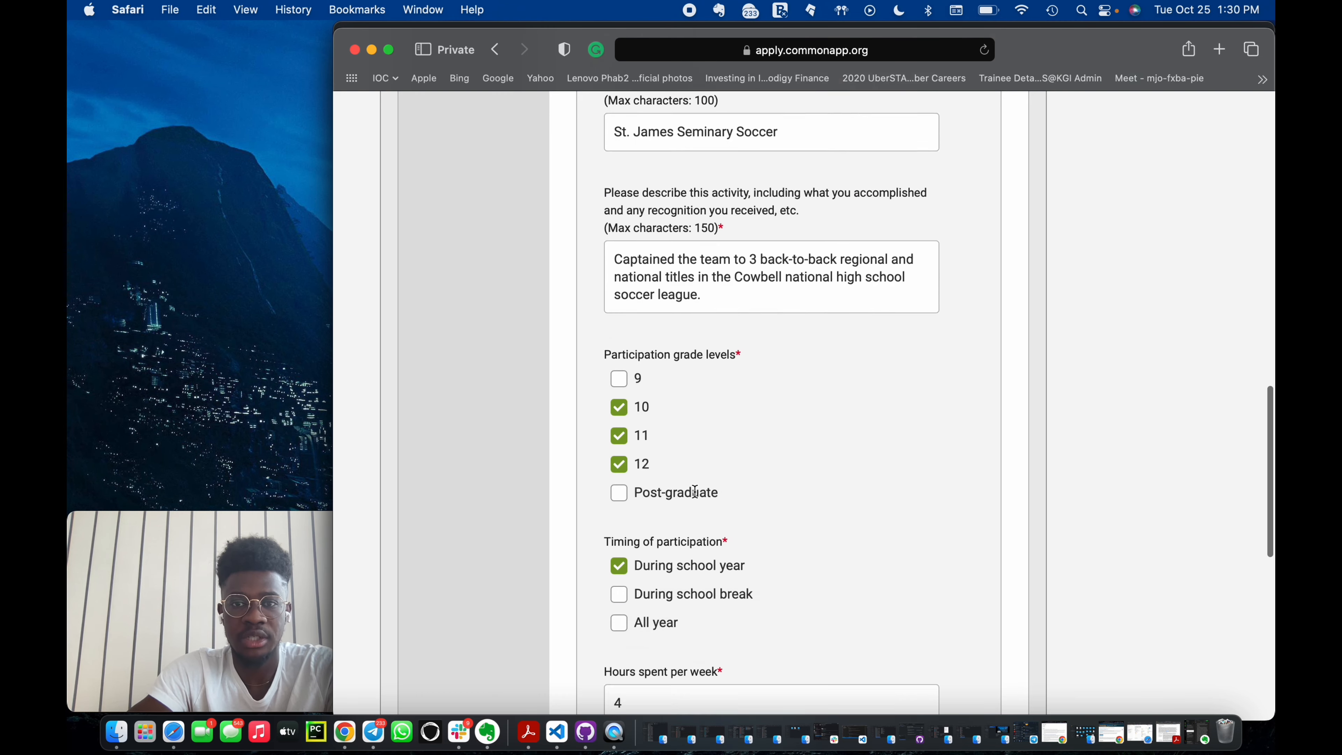
scroll(694, 491, up, 13)
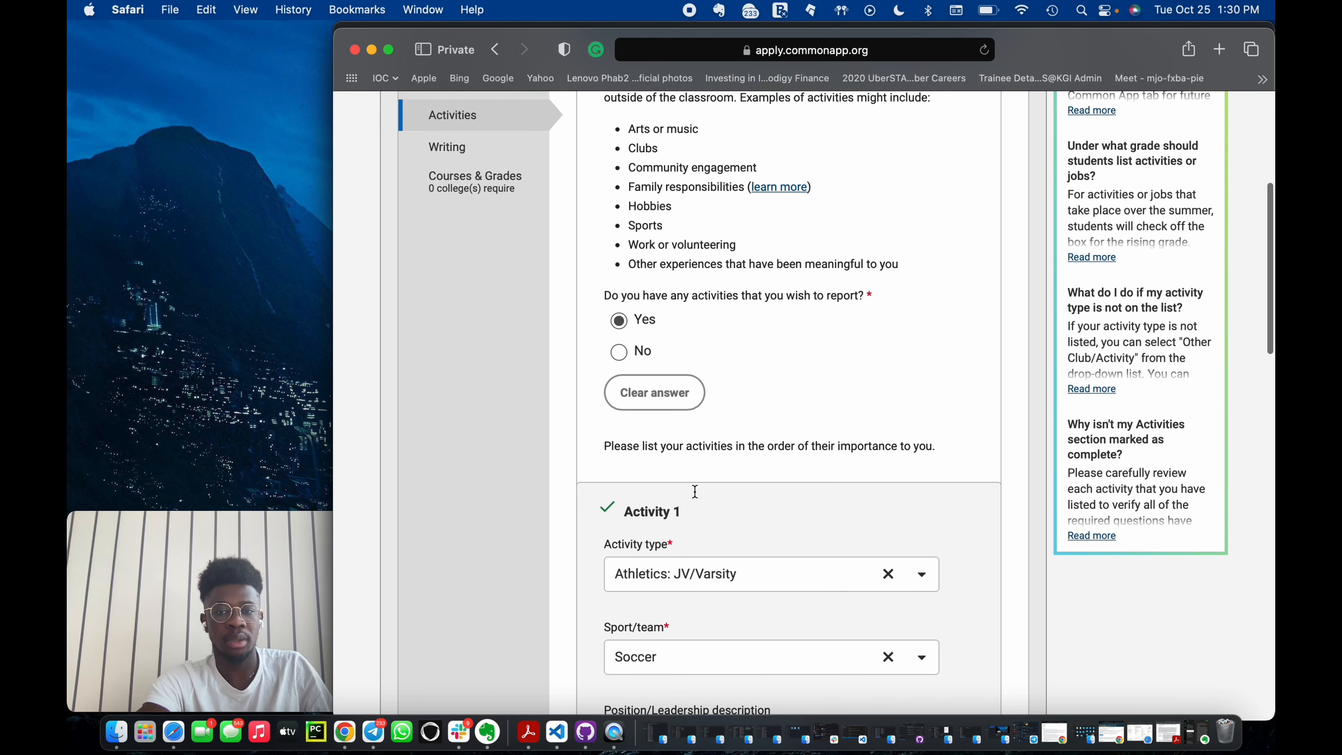
scroll(694, 492, down, 10)
scroll(696, 497, down, 10)
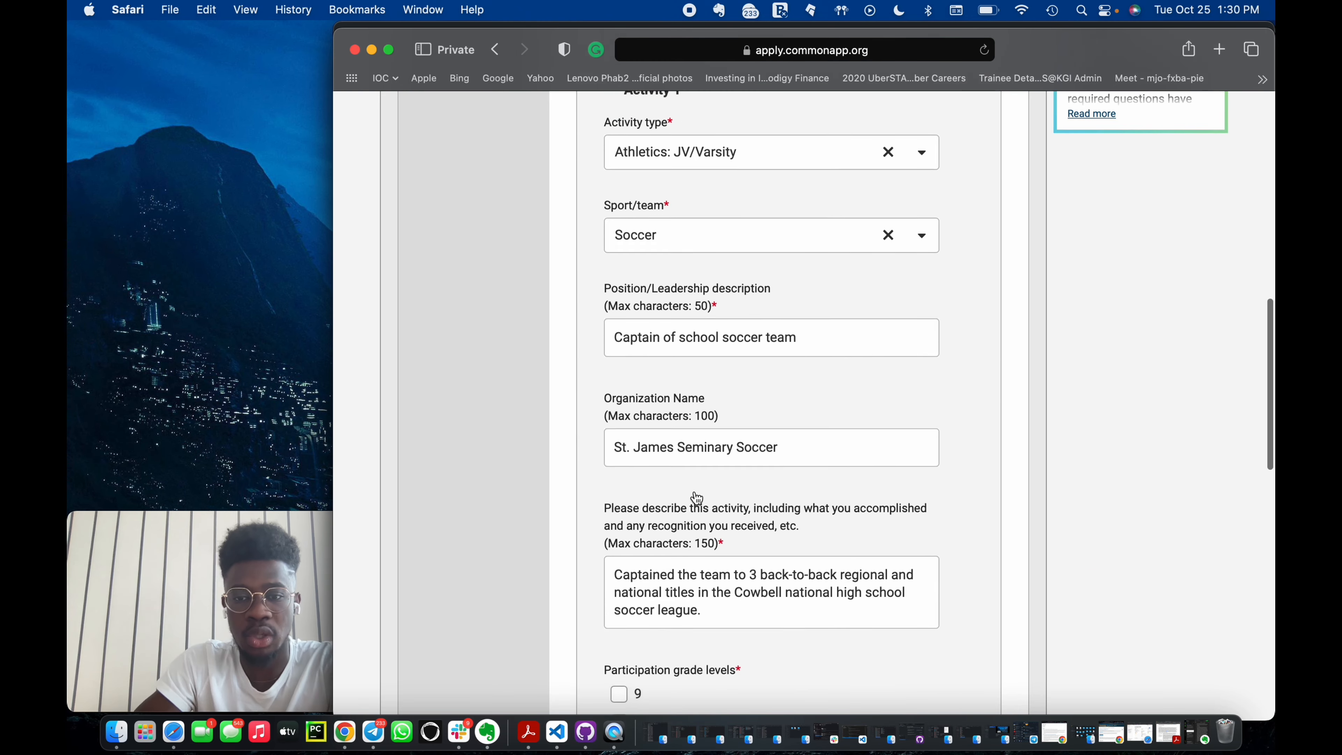
scroll(736, 311, up, 1)
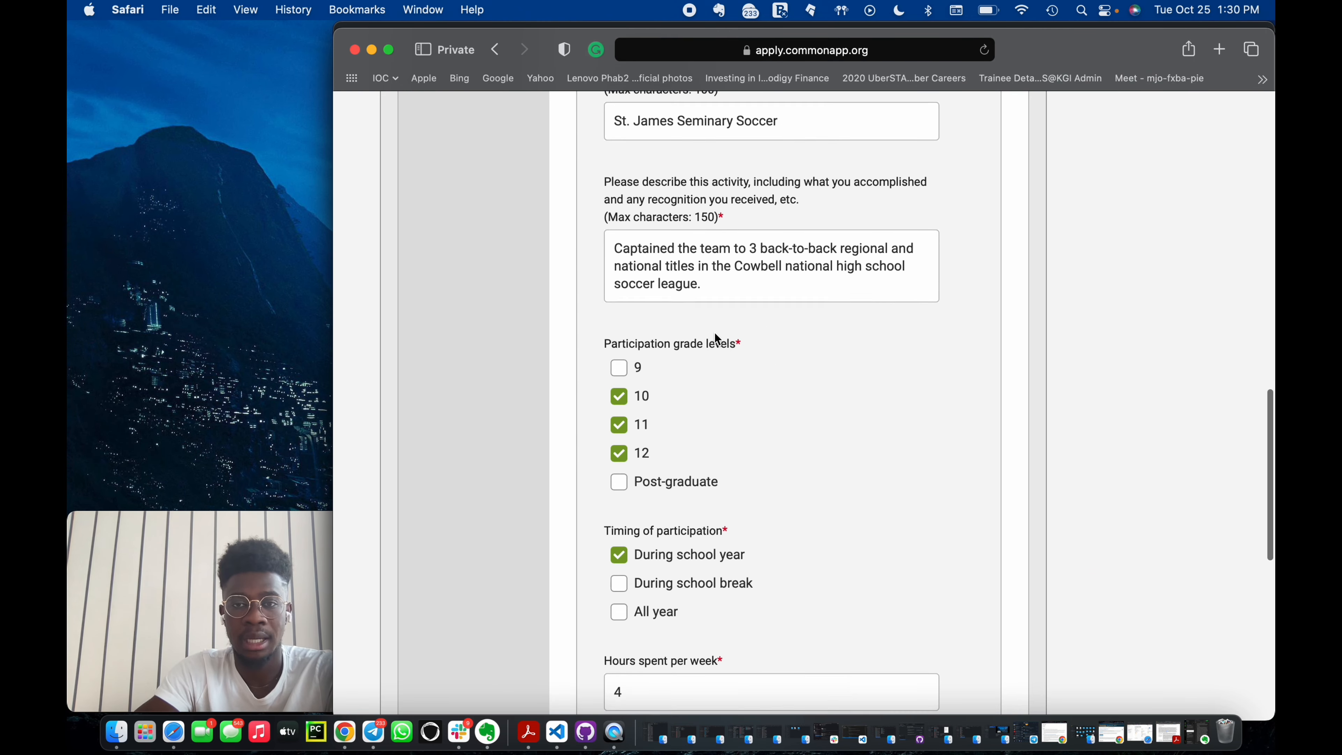
drag(702, 291, 607, 259)
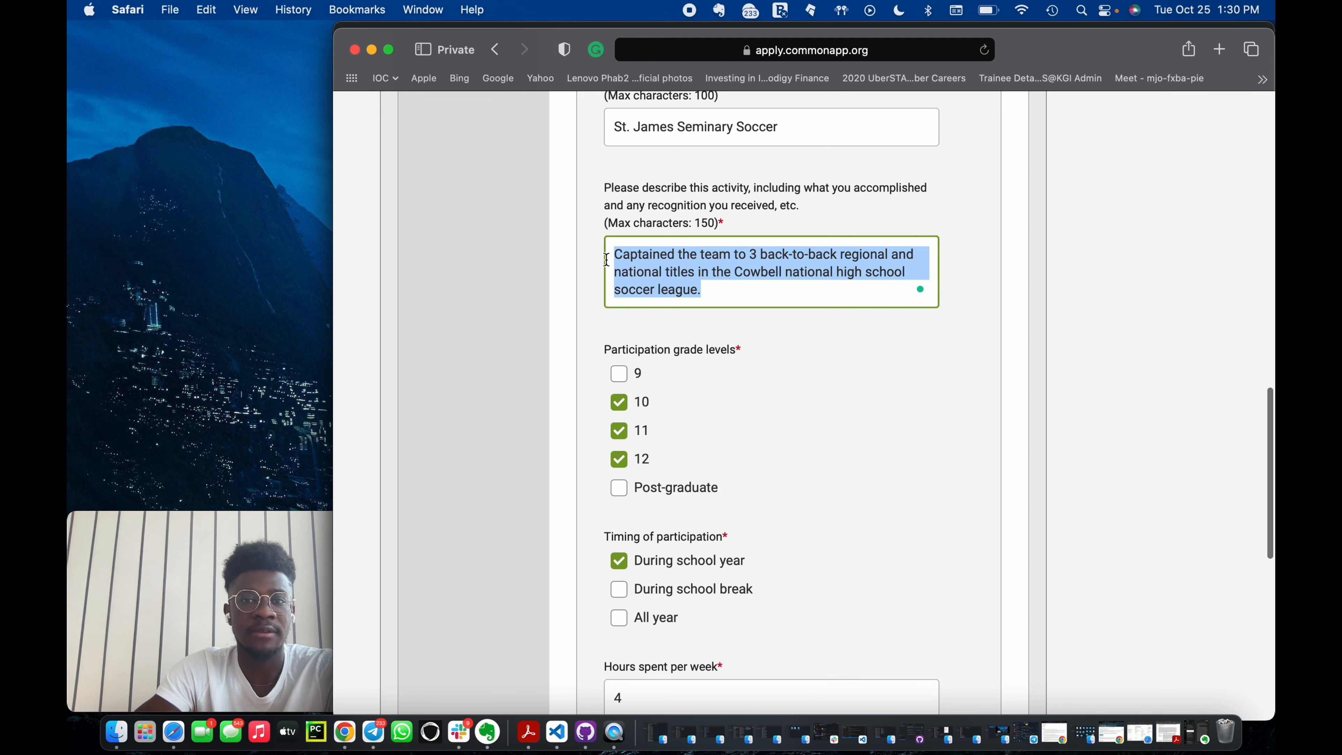
click(715, 292)
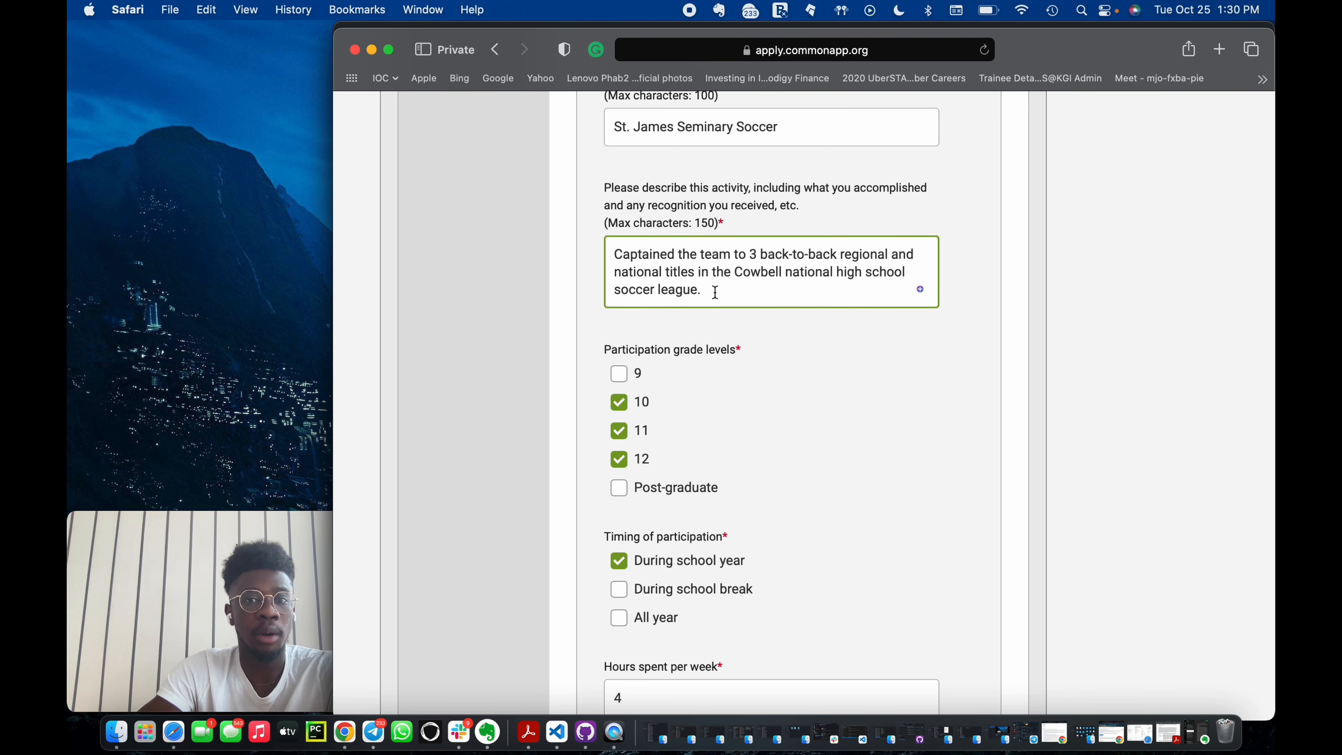
scroll(714, 292, up, 5)
scroll(715, 291, down, 3)
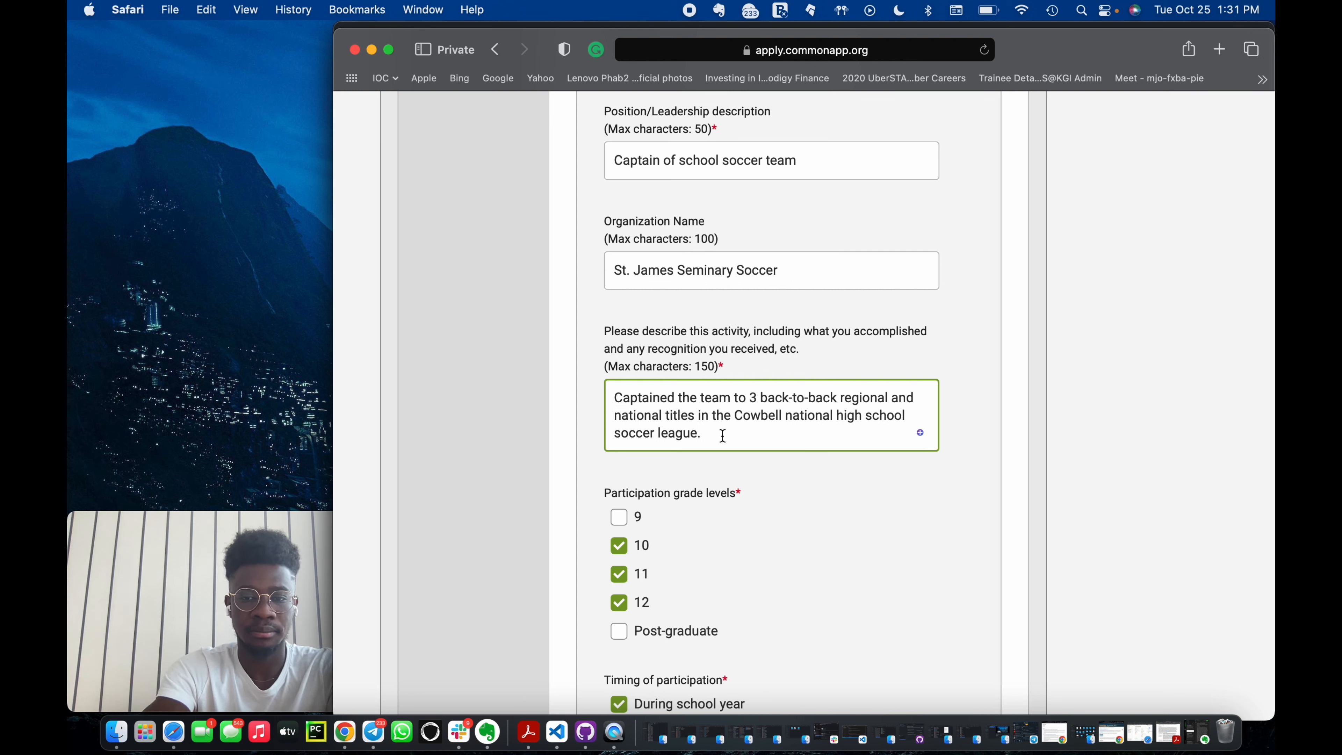
text([])
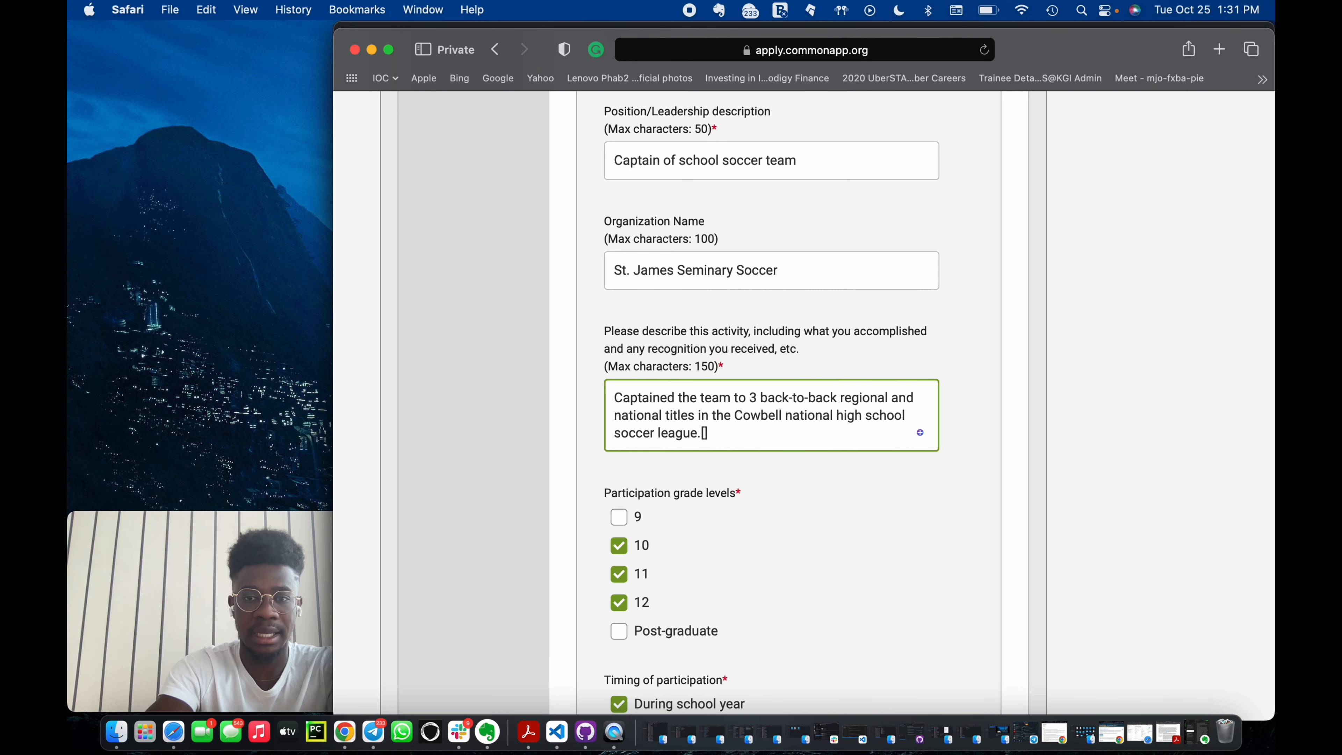
text(https:)
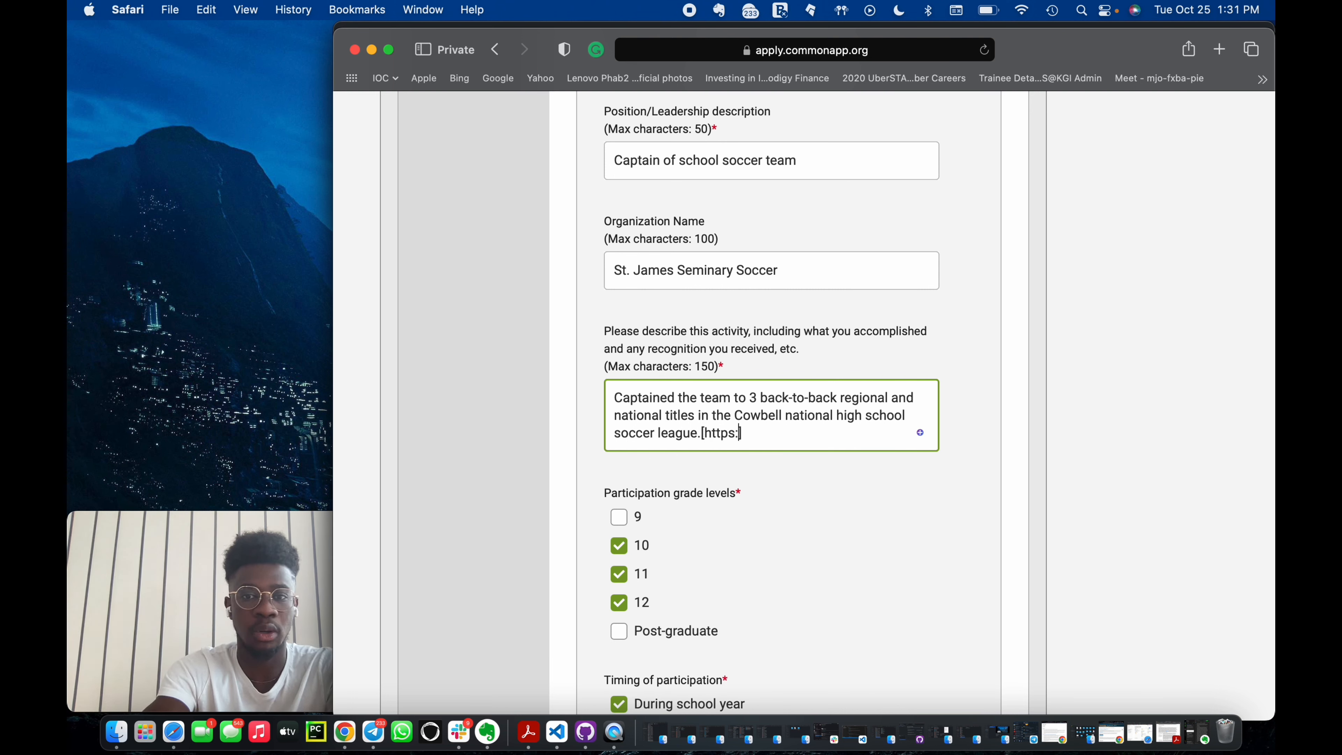
key(BackSpace)
key(BackSpace)
key(BackSpace)
key(BackSpace)
key(BackSpace)
key(BackSpace)
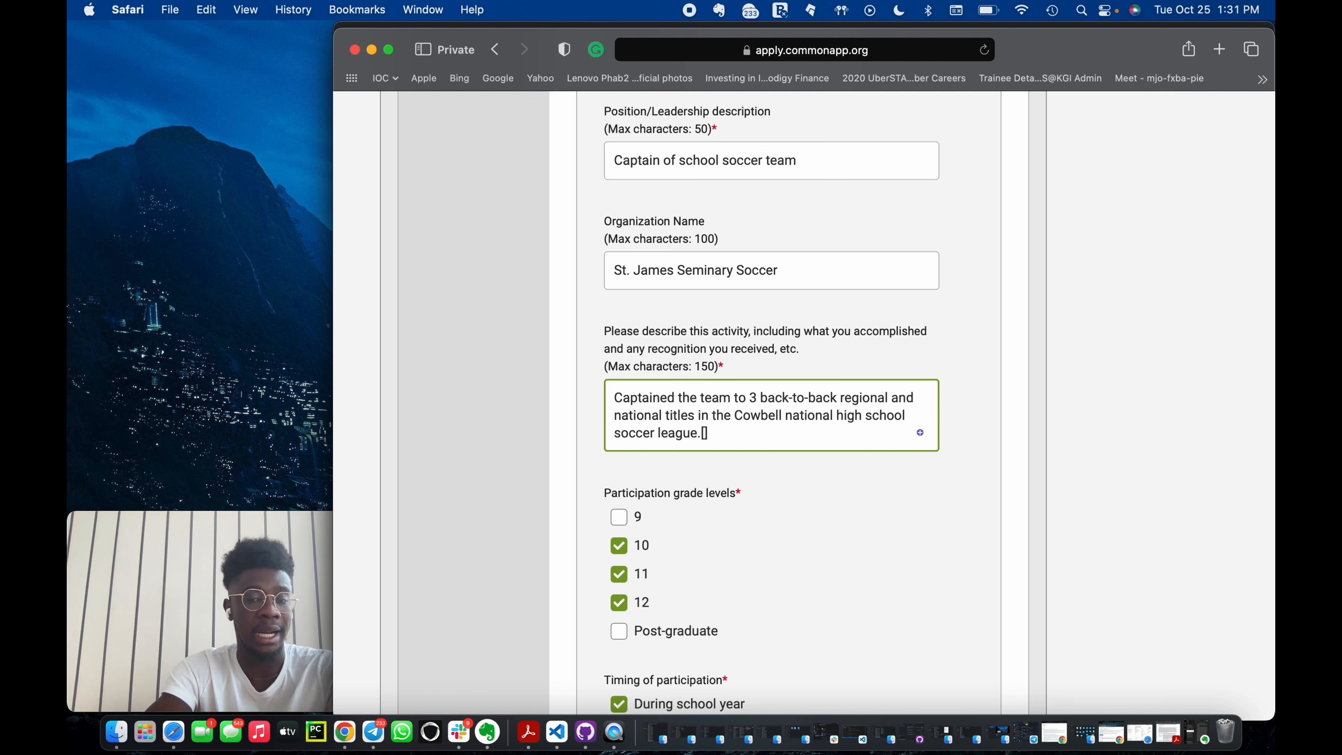
key(Right)
key(BackSpace)
key(BackSpace)
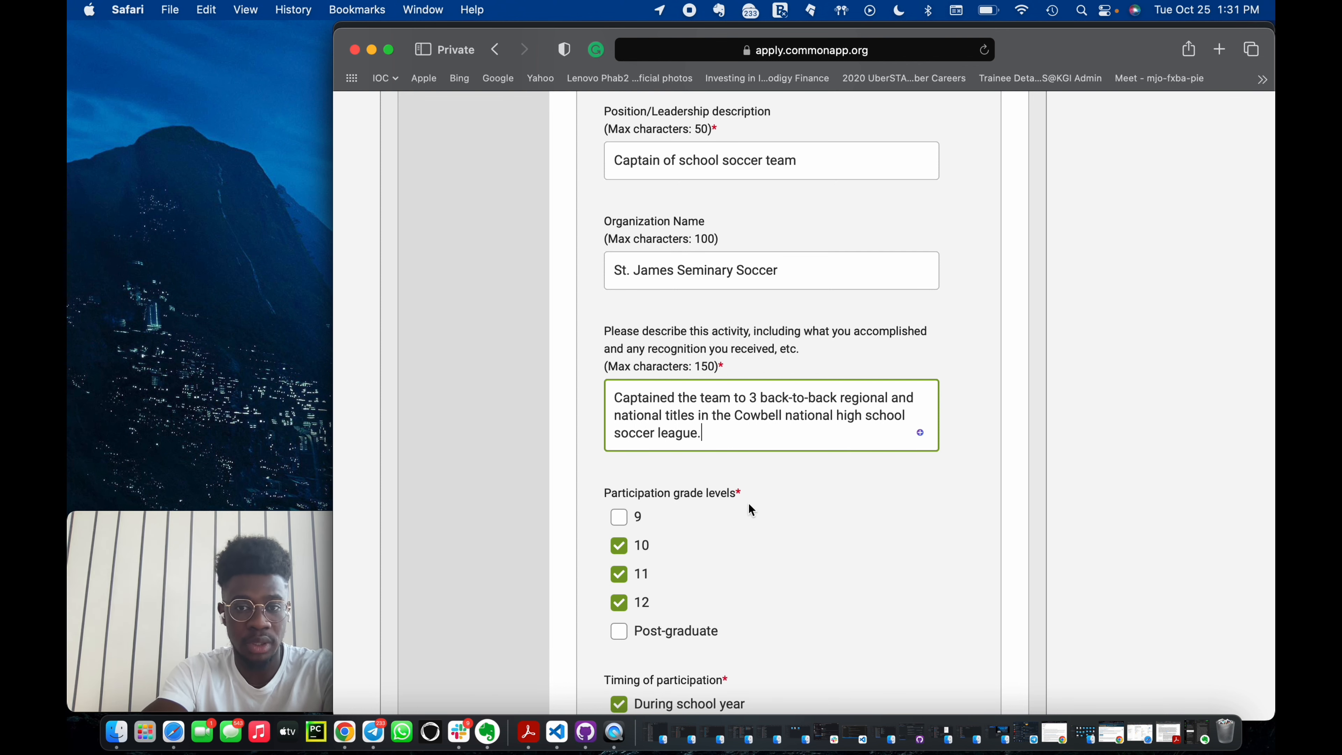
Set the weeks spent per year to 40.
scroll(748, 503, down, 10)
scroll(751, 518, down, 2)
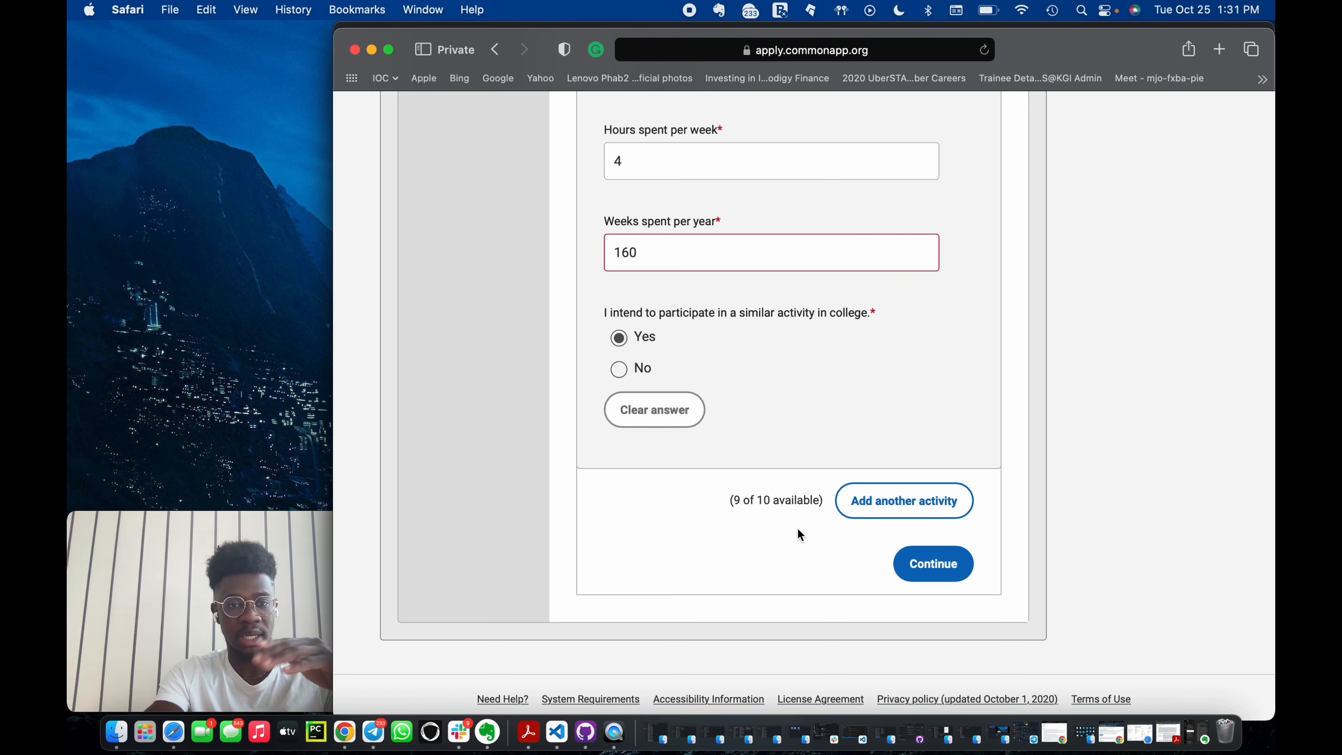
scroll(900, 438, up, 6)
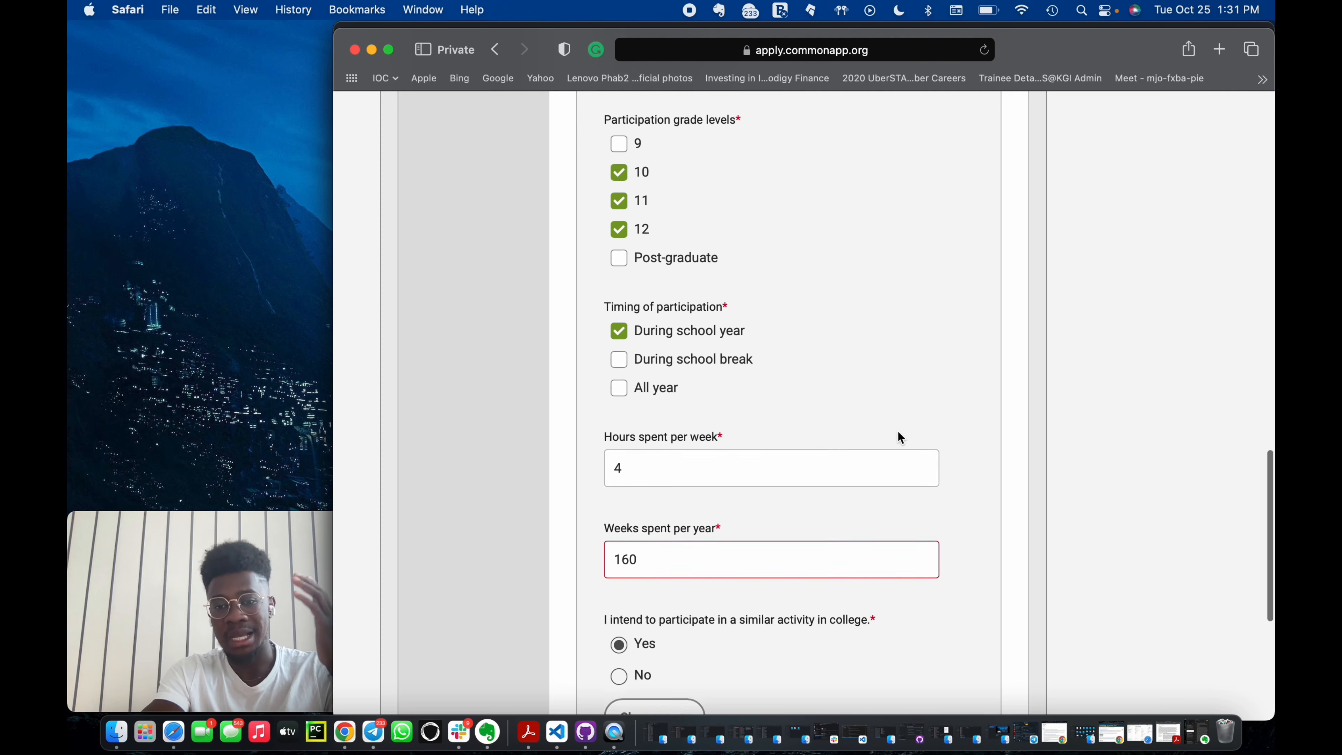
scroll(901, 438, down, 1)
click(708, 488)
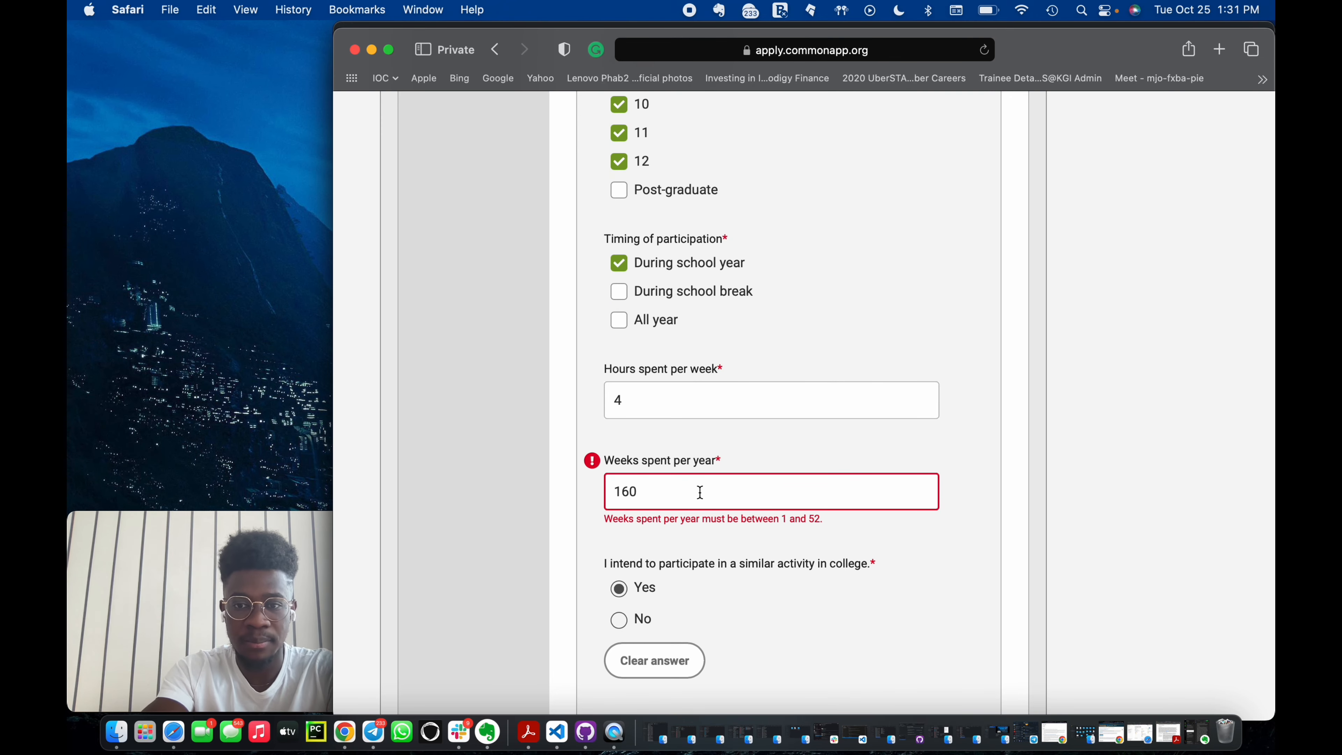
key(BackSpace)
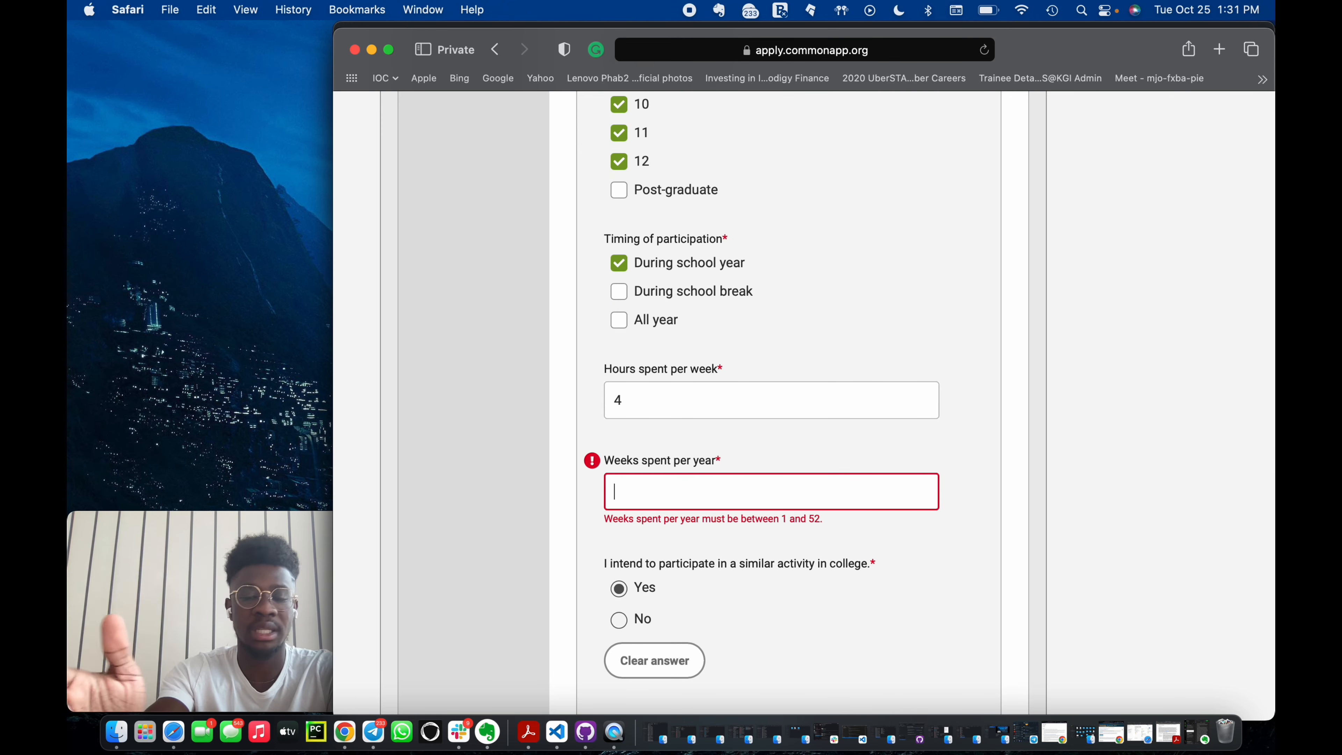
text(40)
click(845, 562)
Save the soccer activity and continue to the Writing section.
scroll(846, 562, down, 4)
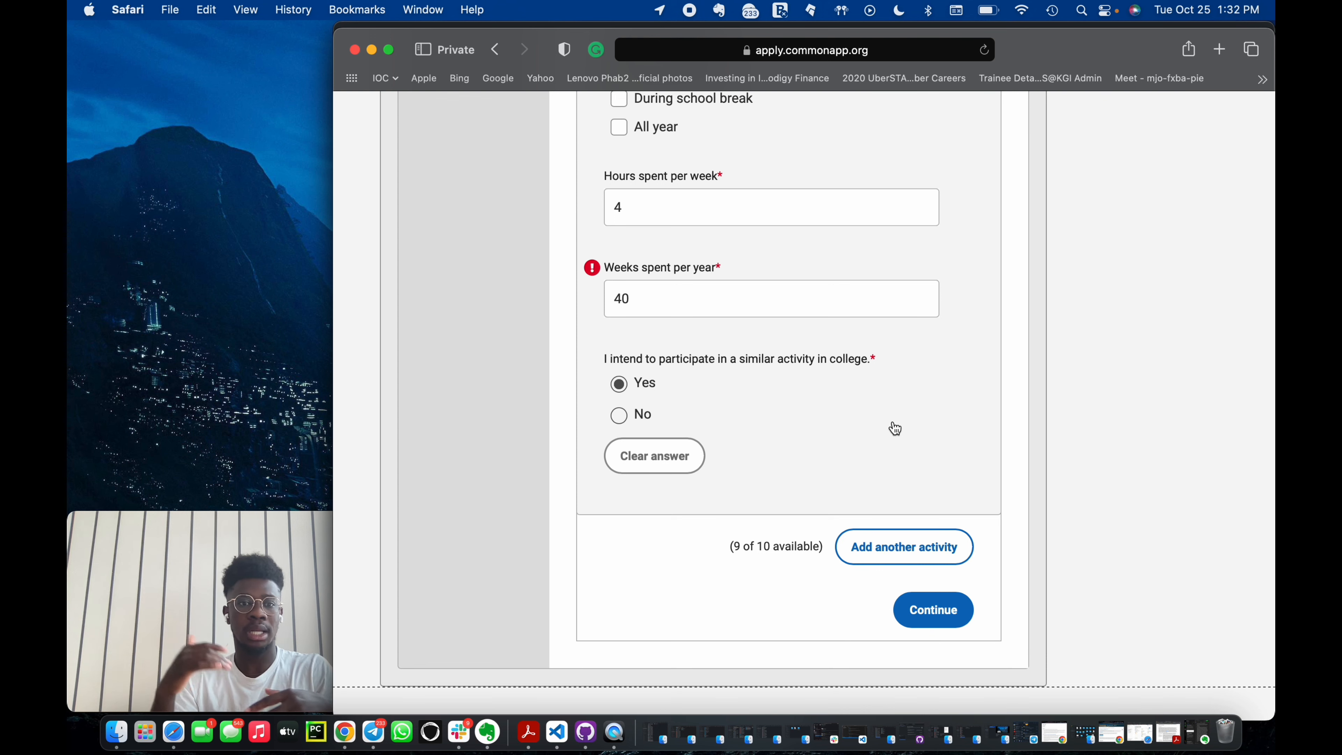
scroll(894, 428, up, 15)
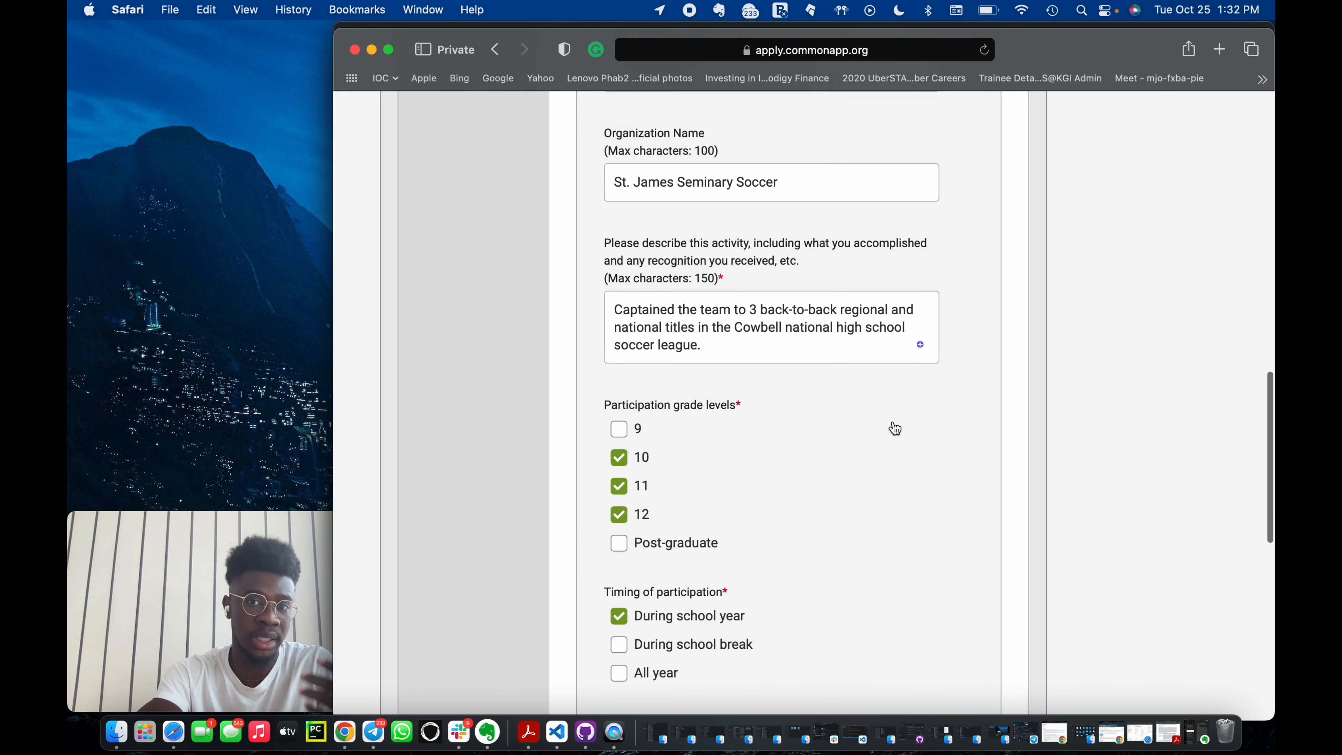
scroll(894, 428, up, 2)
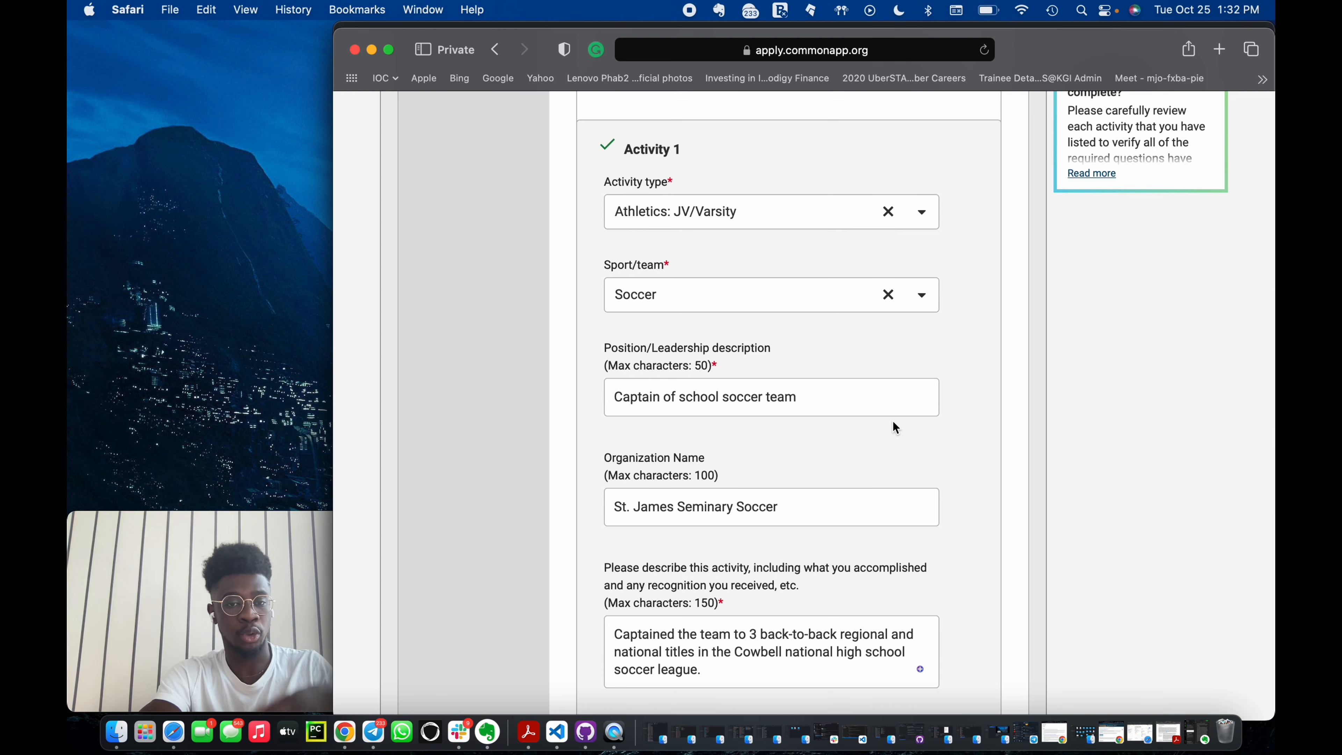
scroll(894, 427, down, 15)
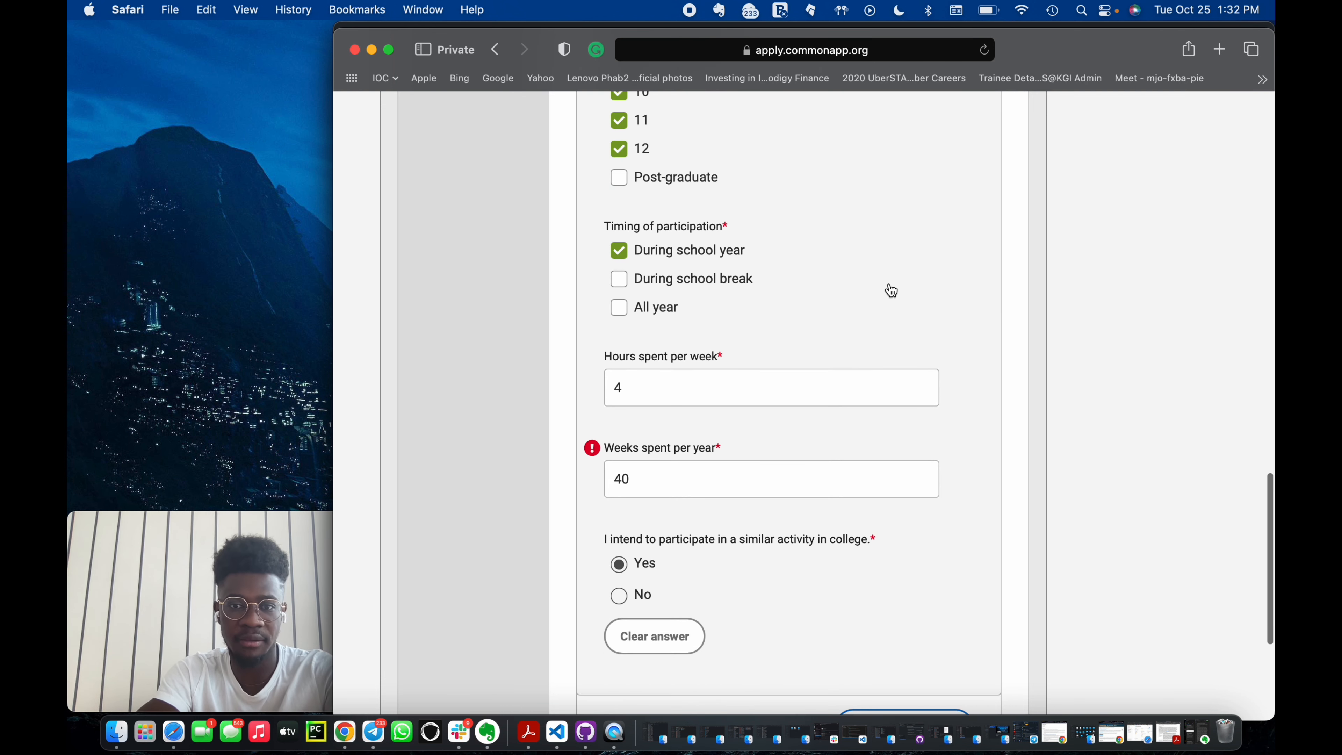
scroll(891, 290, down, 1)
click(658, 443)
scroll(926, 598, down, 4)
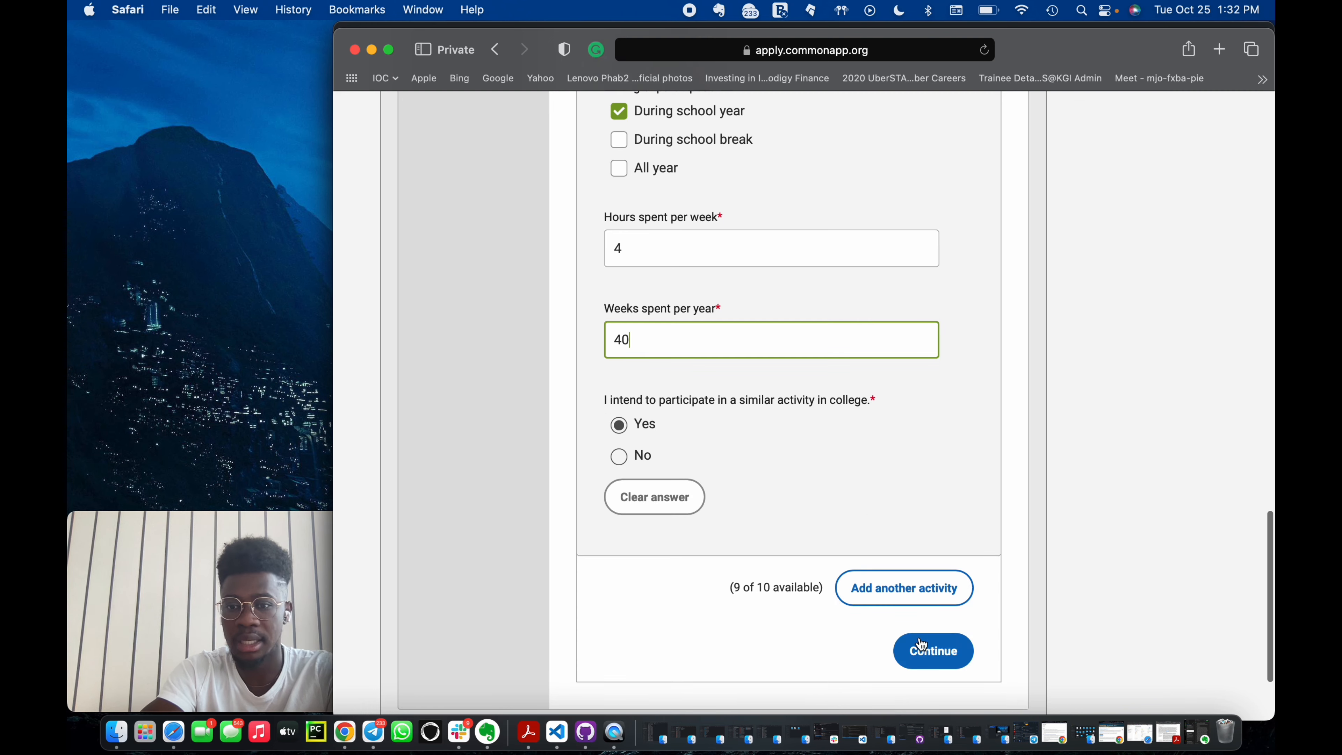
scroll(873, 339, up, 8)
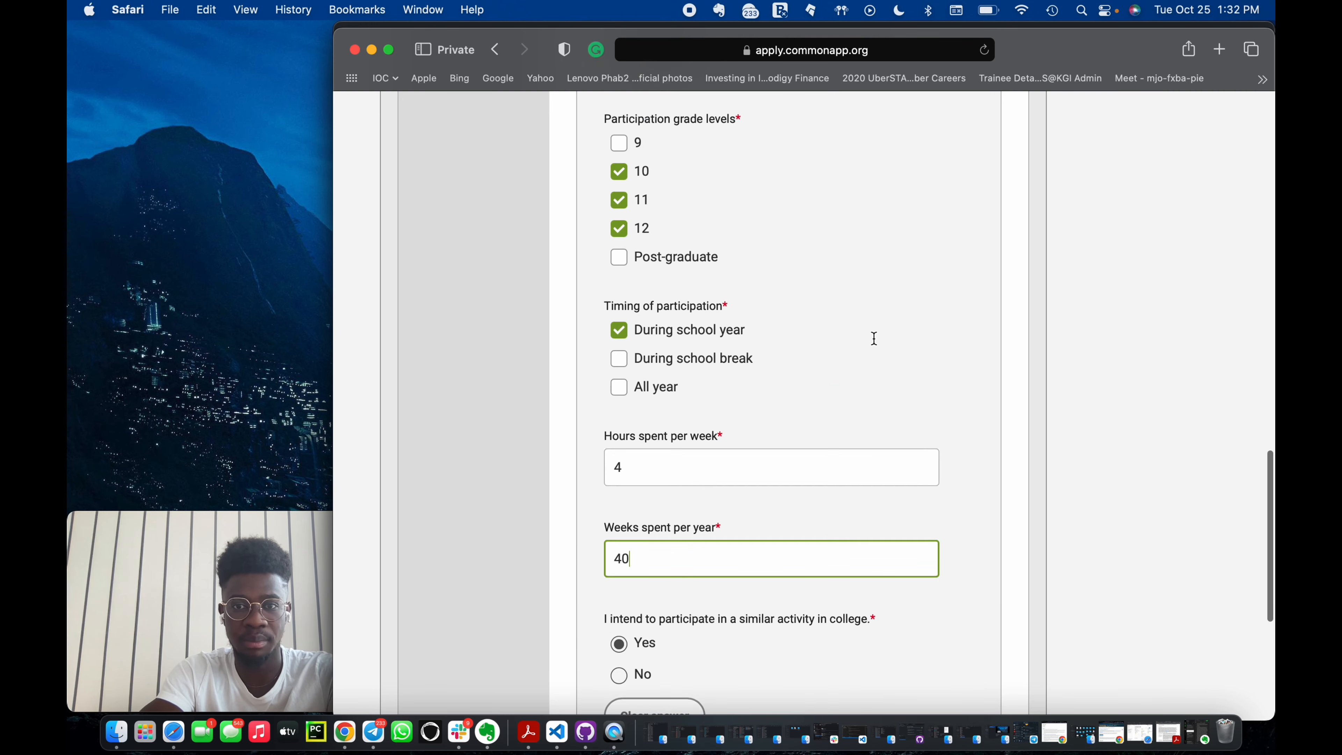
scroll(873, 343, down, 12)
click(926, 538)
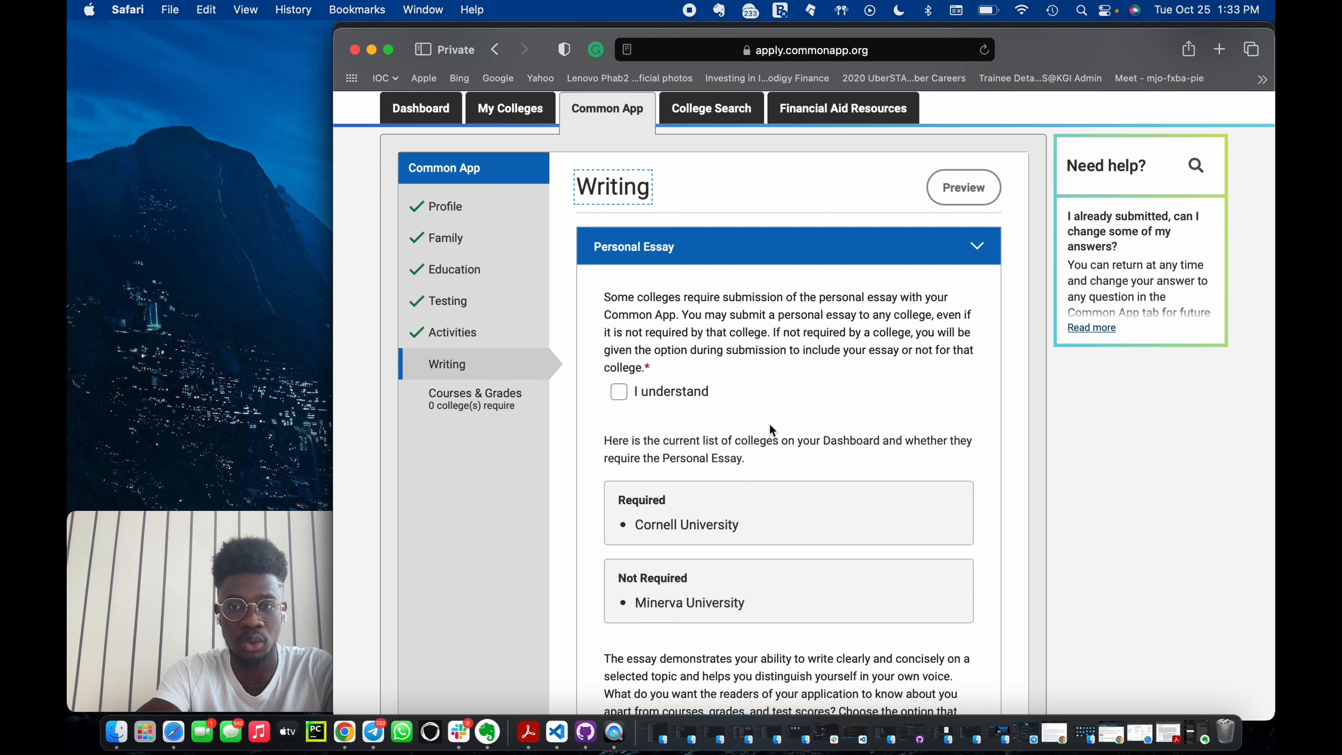
Tick I understand to acknowledge the personal essay requirement.
scroll(770, 429, down, 3)
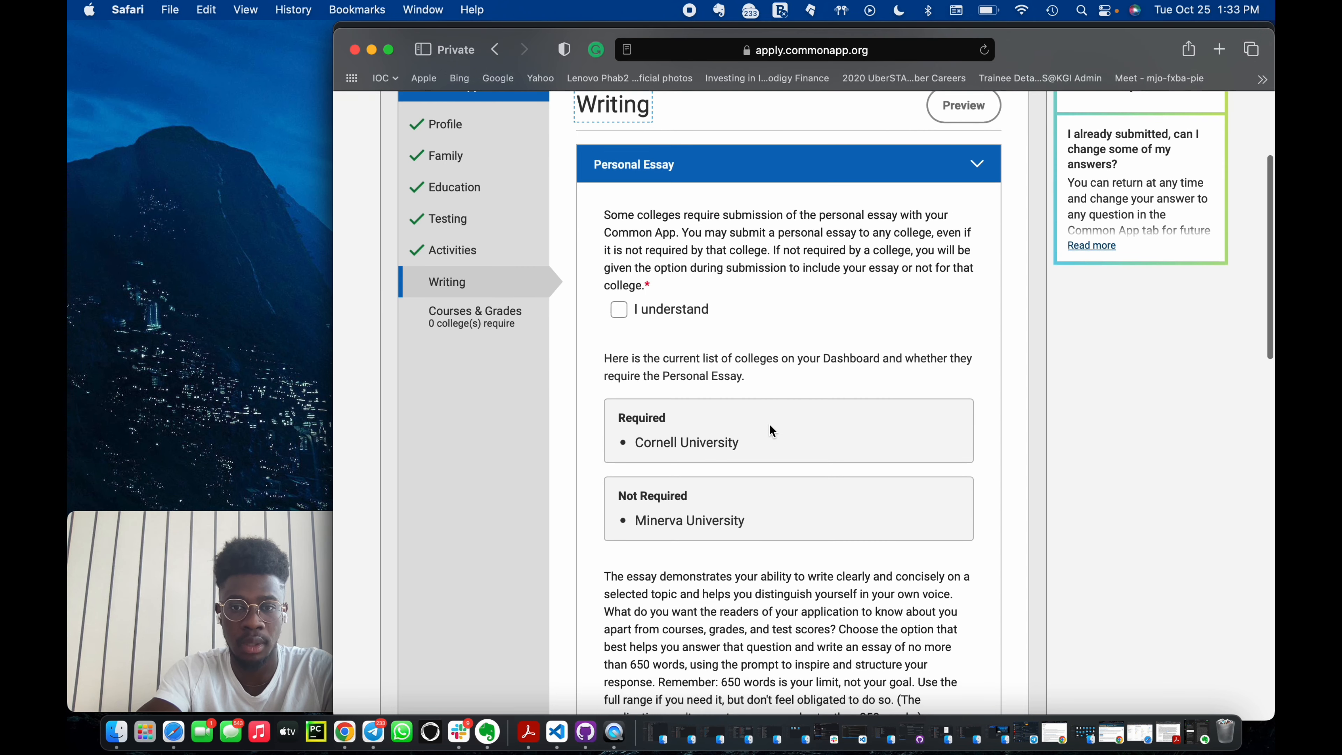
click(618, 310)
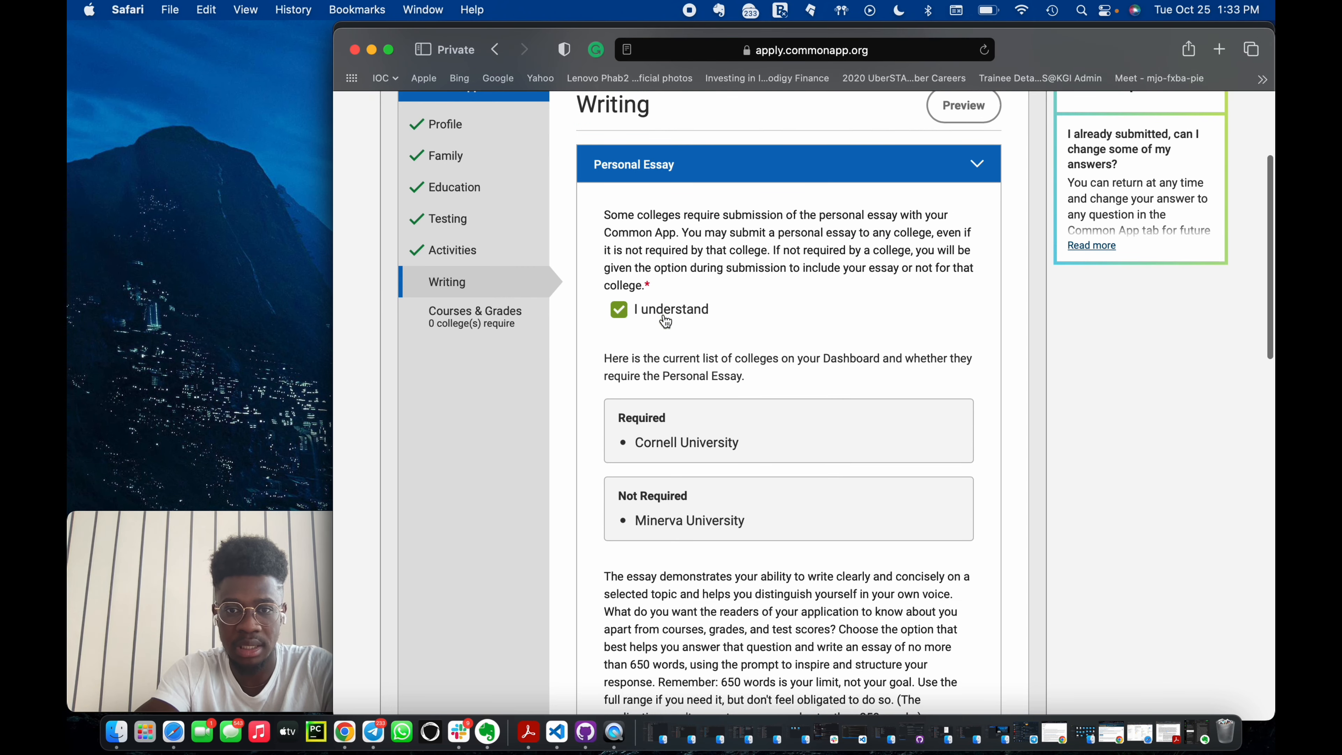
scroll(737, 375, down, 4)
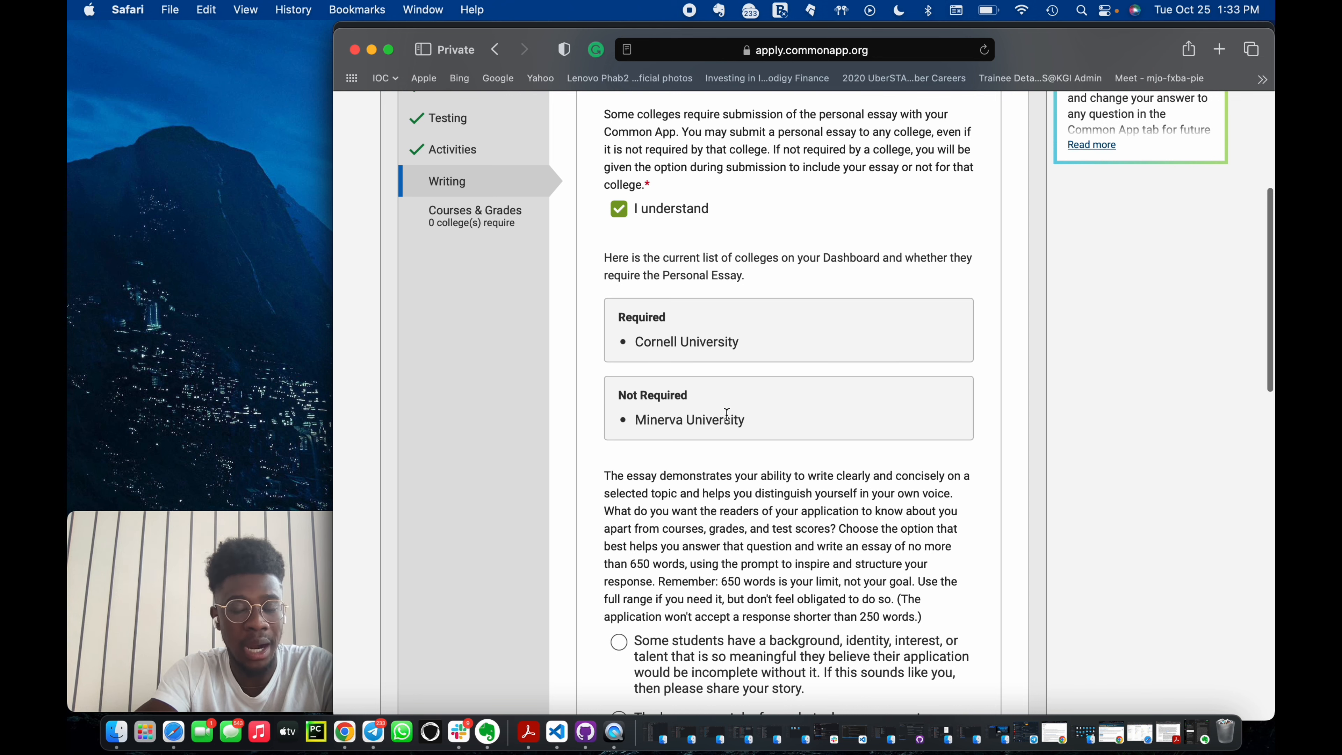
Review which colleges require the personal essay and read through the available essay prompts.
drag(687, 394, 613, 395)
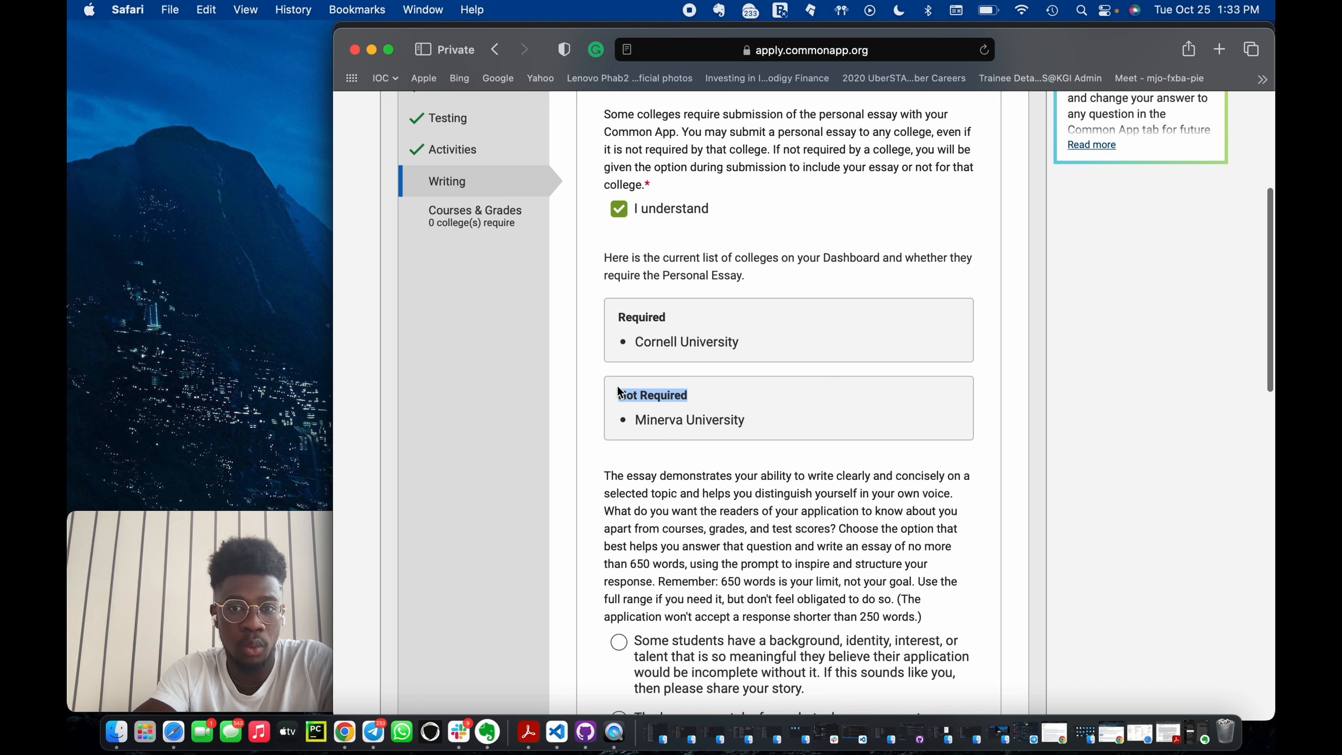
click(687, 334)
scroll(733, 414, down, 8)
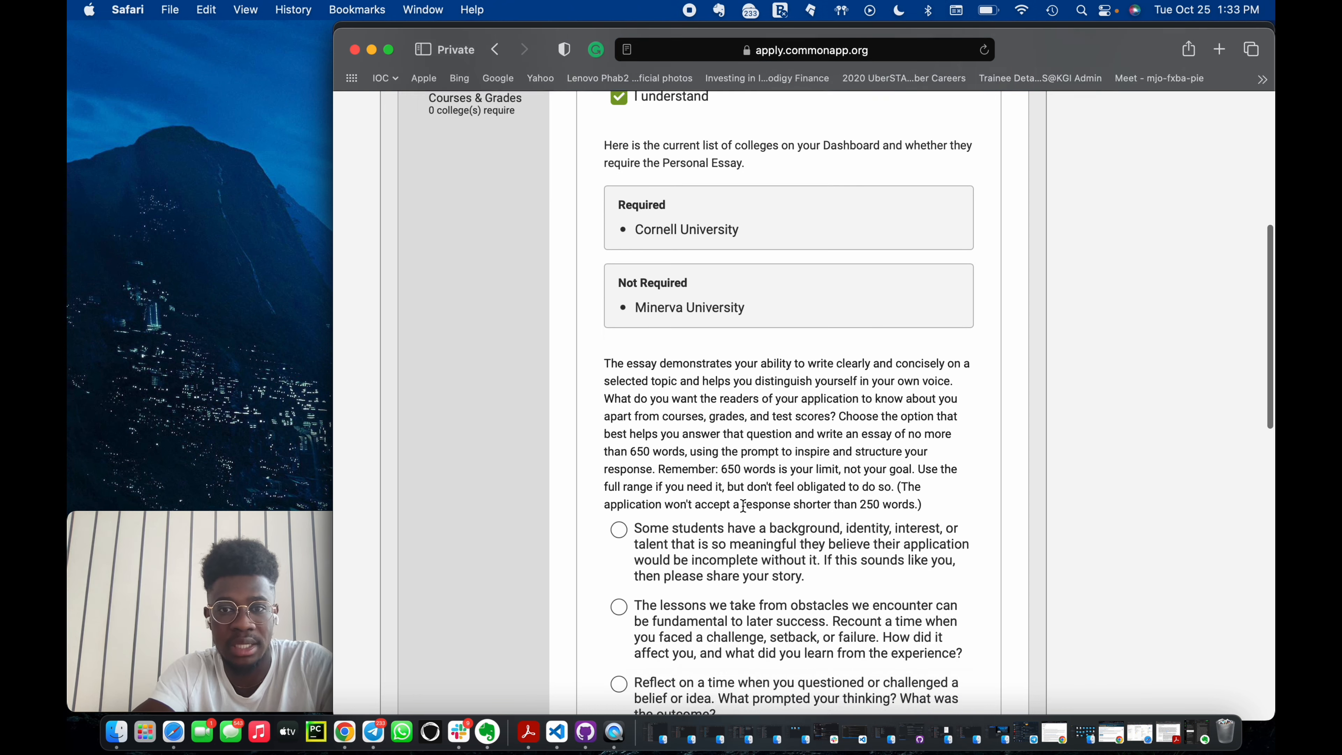
scroll(745, 512, down, 3)
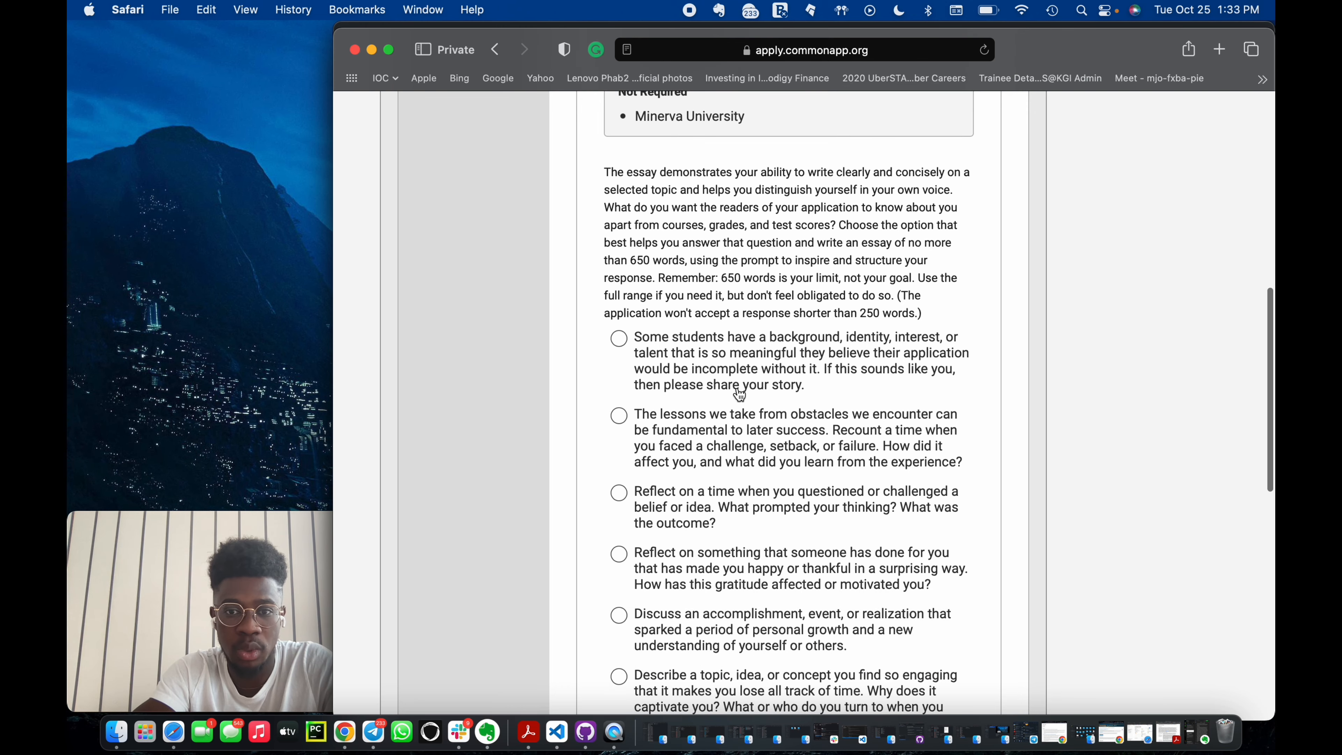
scroll(746, 401, down, 2)
scroll(711, 352, down, 8)
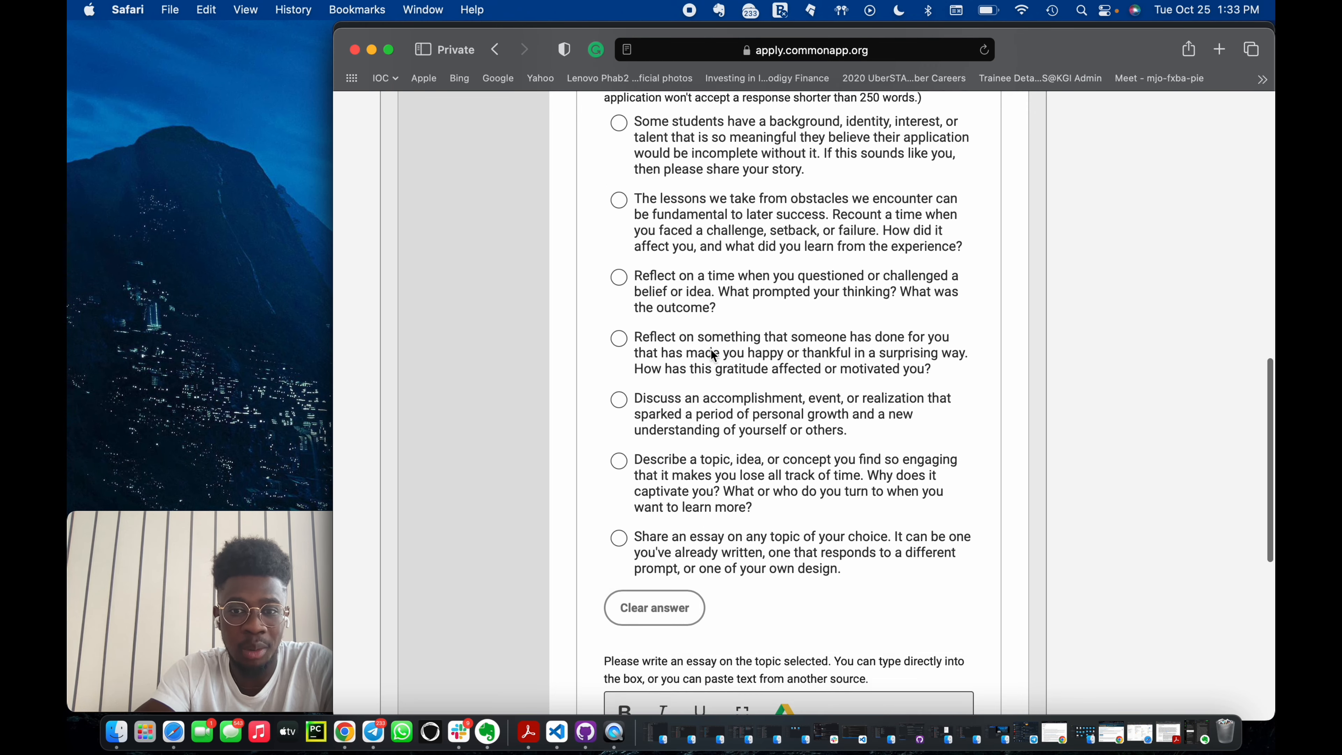
scroll(711, 355, up, 5)
scroll(712, 355, up, 11)
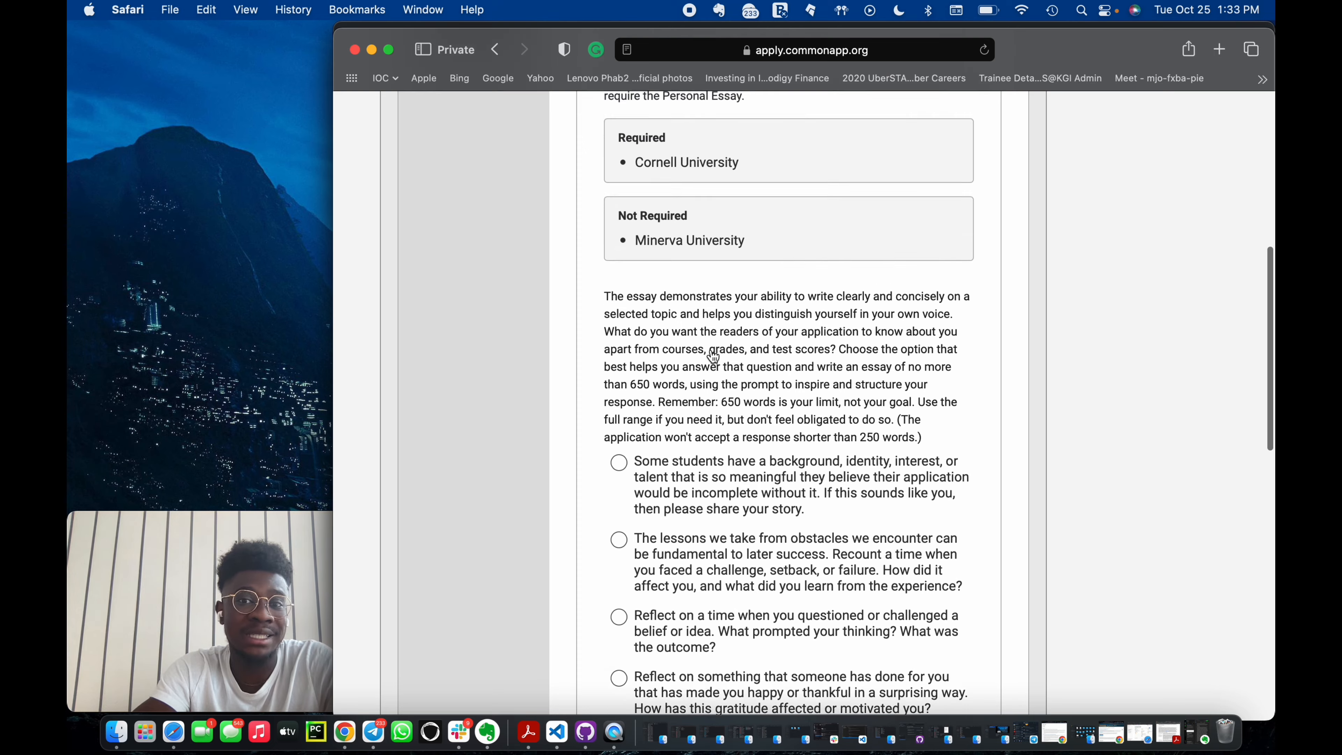
scroll(711, 356, down, 5)
scroll(711, 355, down, 5)
scroll(712, 355, up, 1)
scroll(711, 355, down, 2)
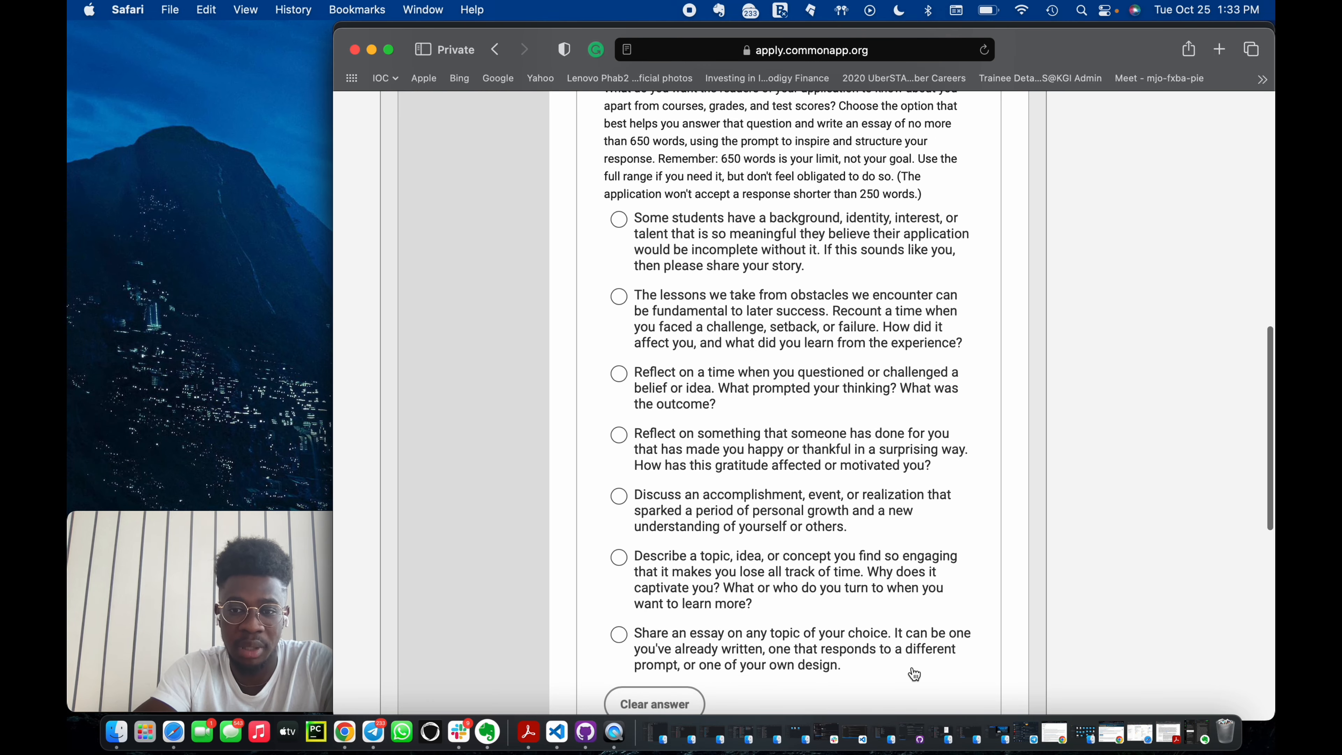
Choose the 'Share an essay on any topic of your choice' prompt, enter dfafdafadfadf as the essay text, and continue.
drag(843, 670, 635, 639)
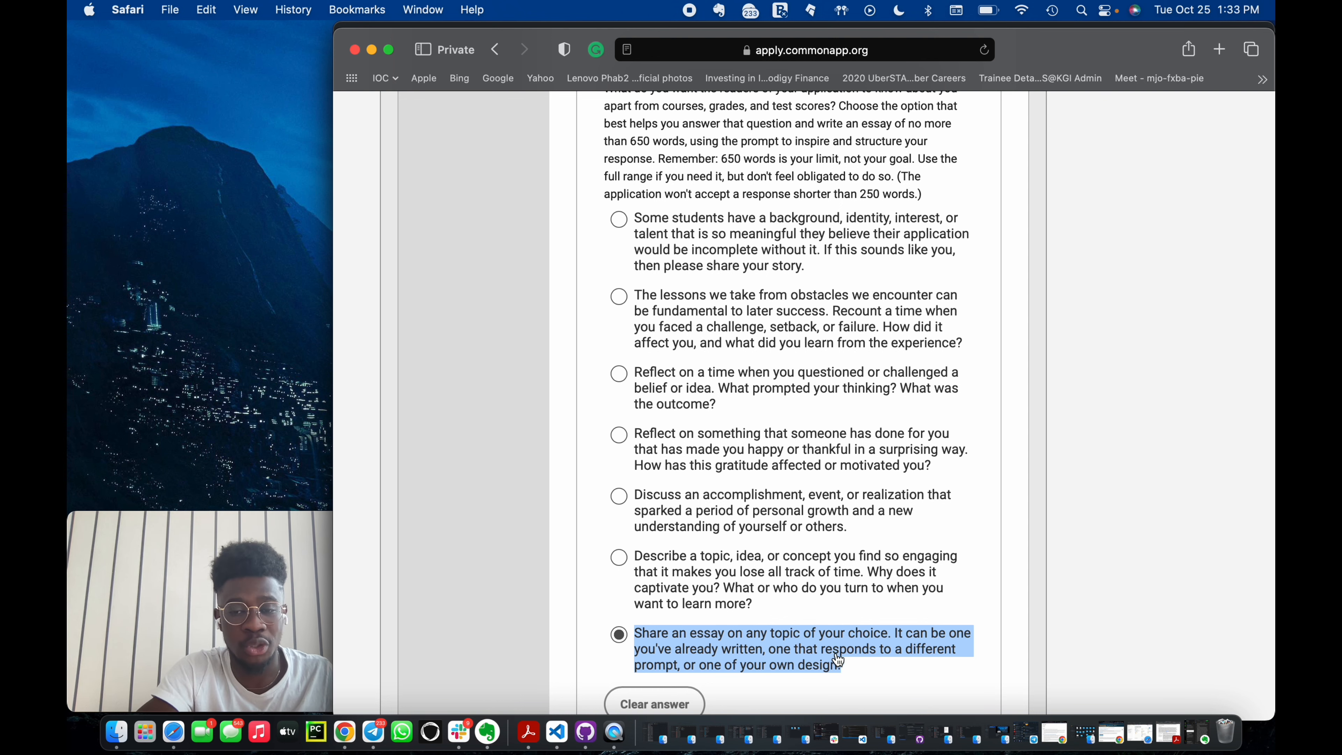
click(855, 664)
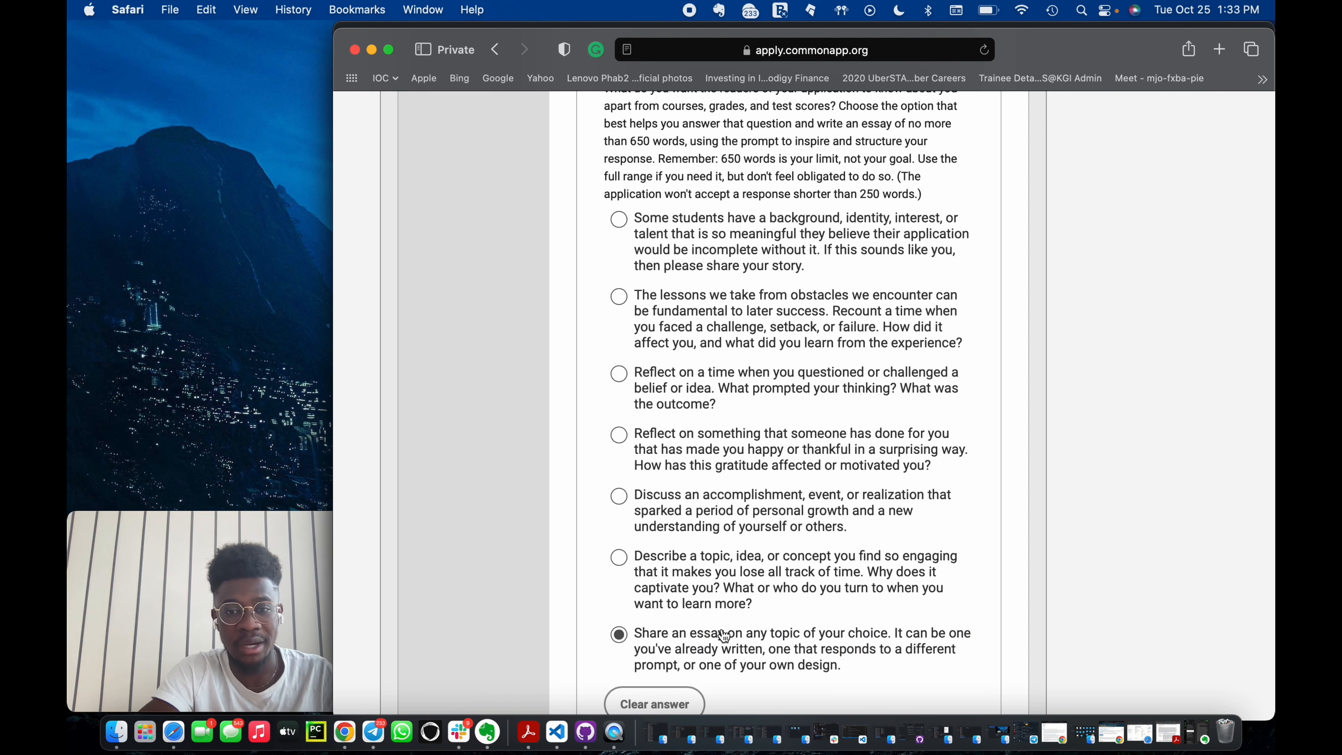
scroll(865, 652, up, 1)
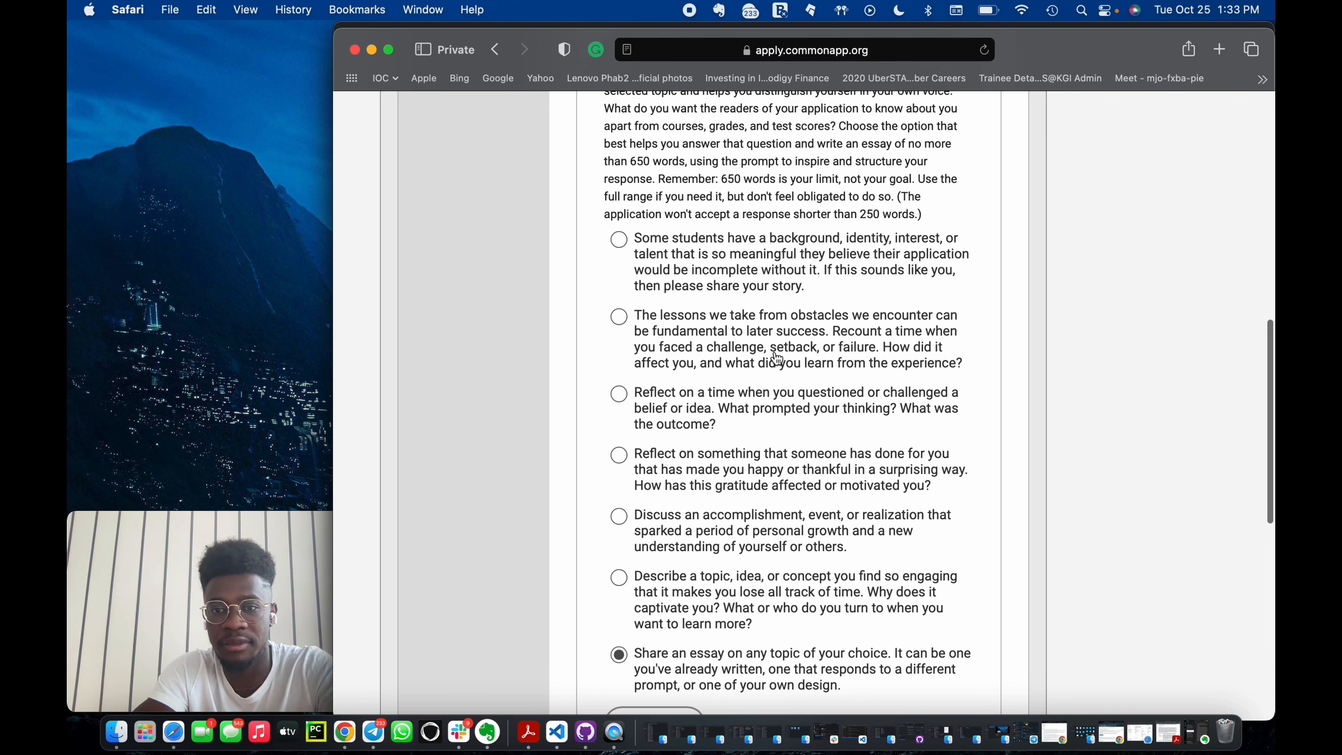
scroll(767, 423, down, 5)
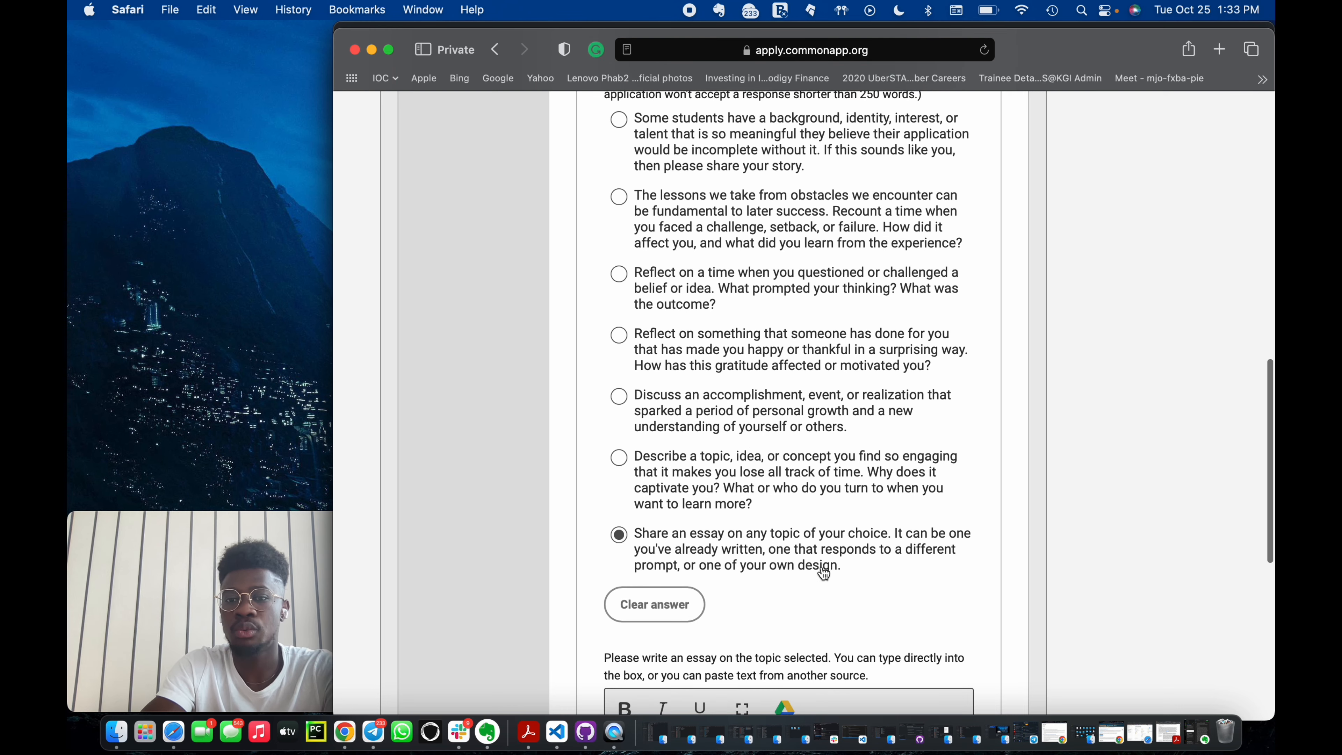
scroll(844, 597, down, 5)
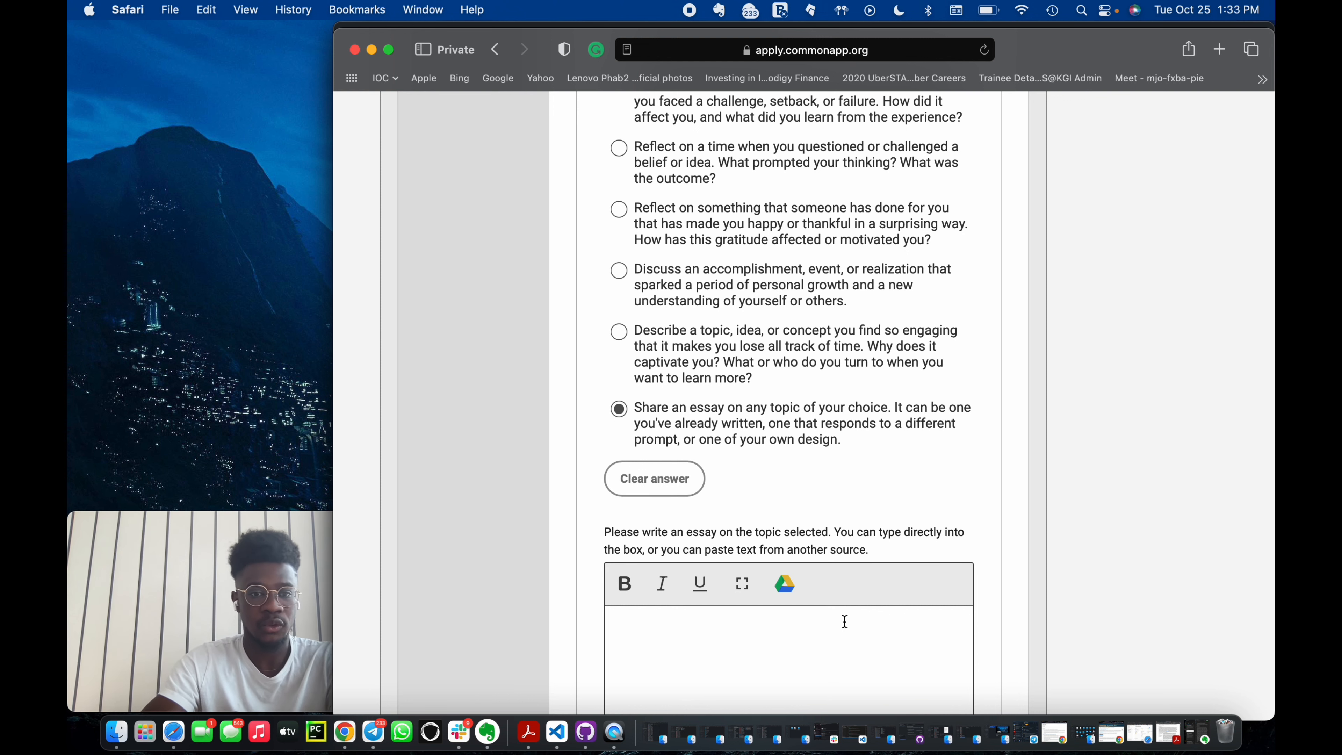
scroll(813, 613, down, 4)
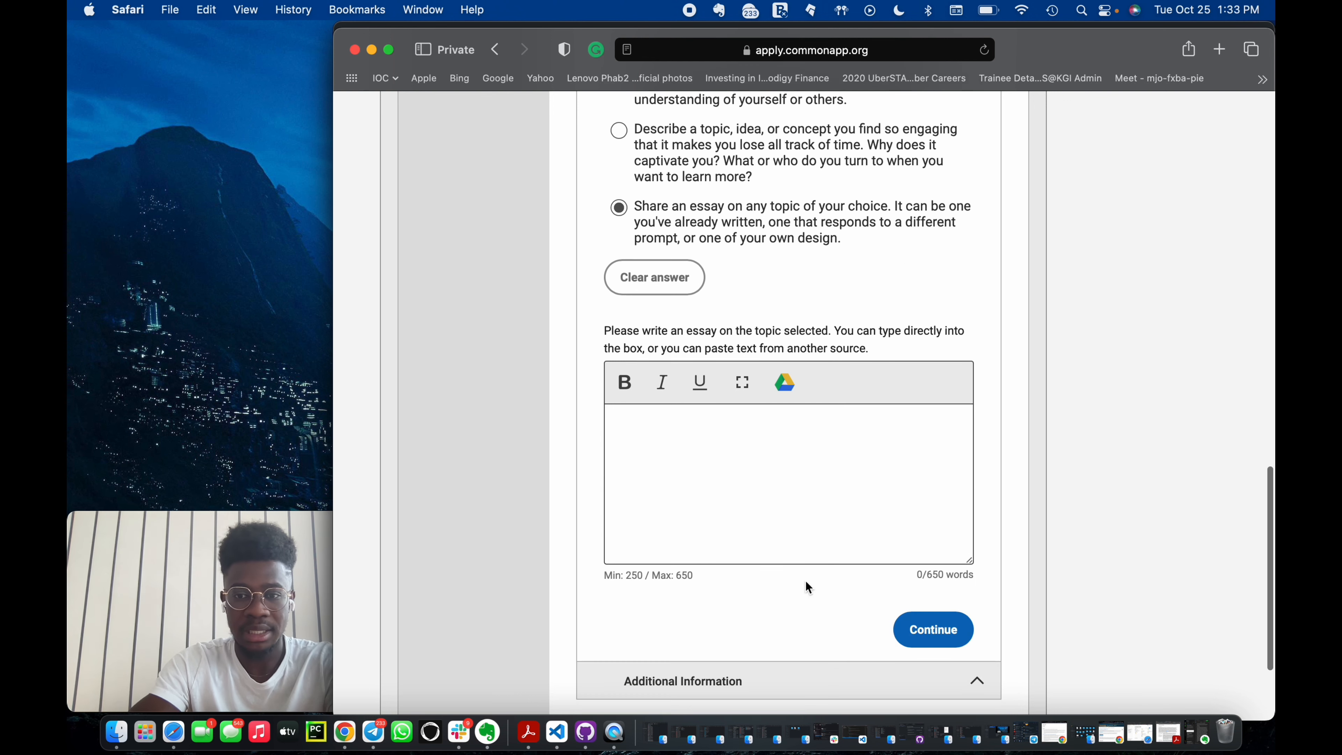
click(725, 440)
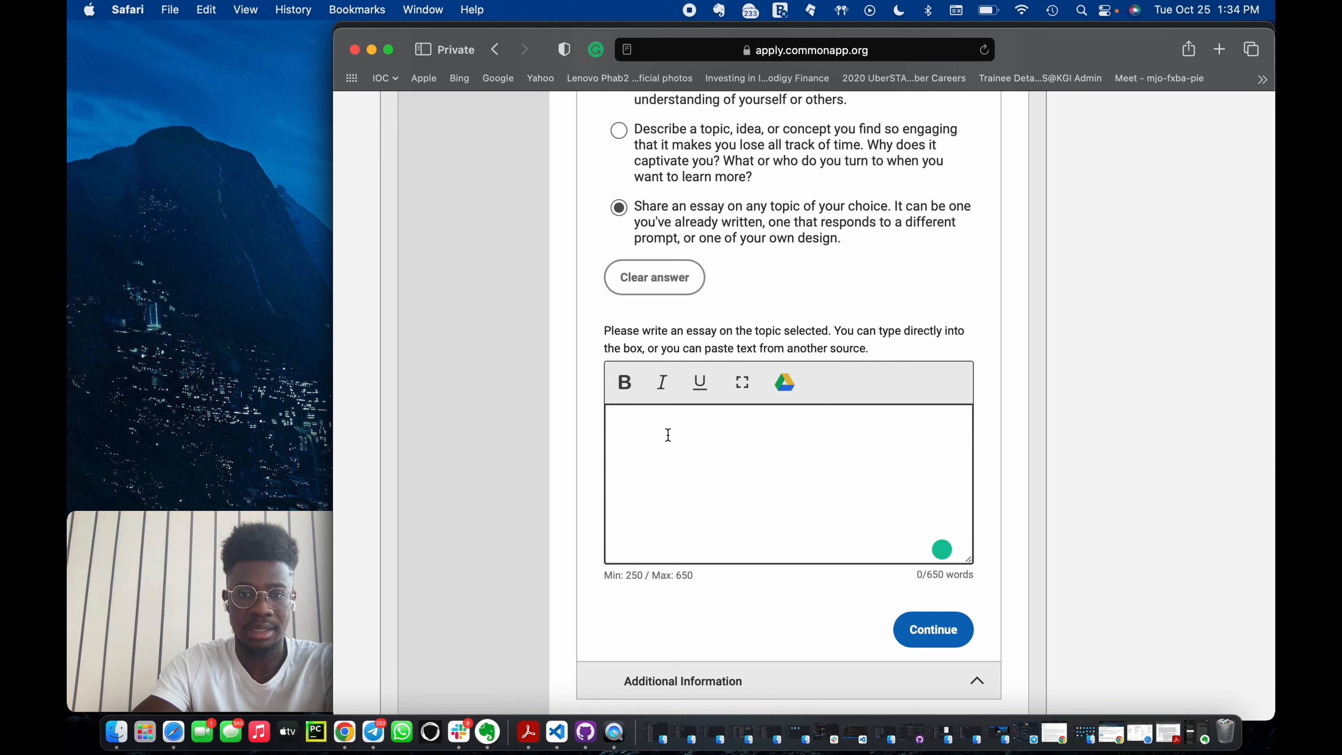
text(dfafdafadfadf)
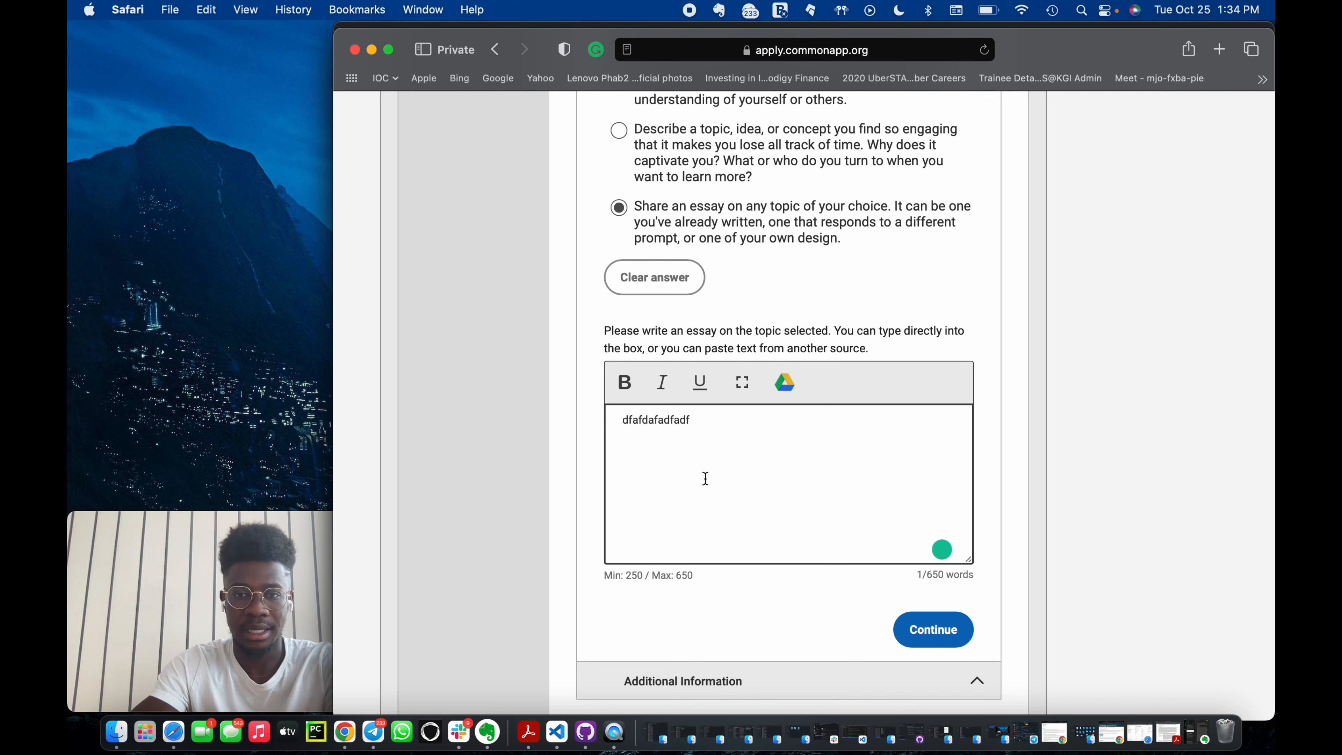
scroll(724, 475, up, 2)
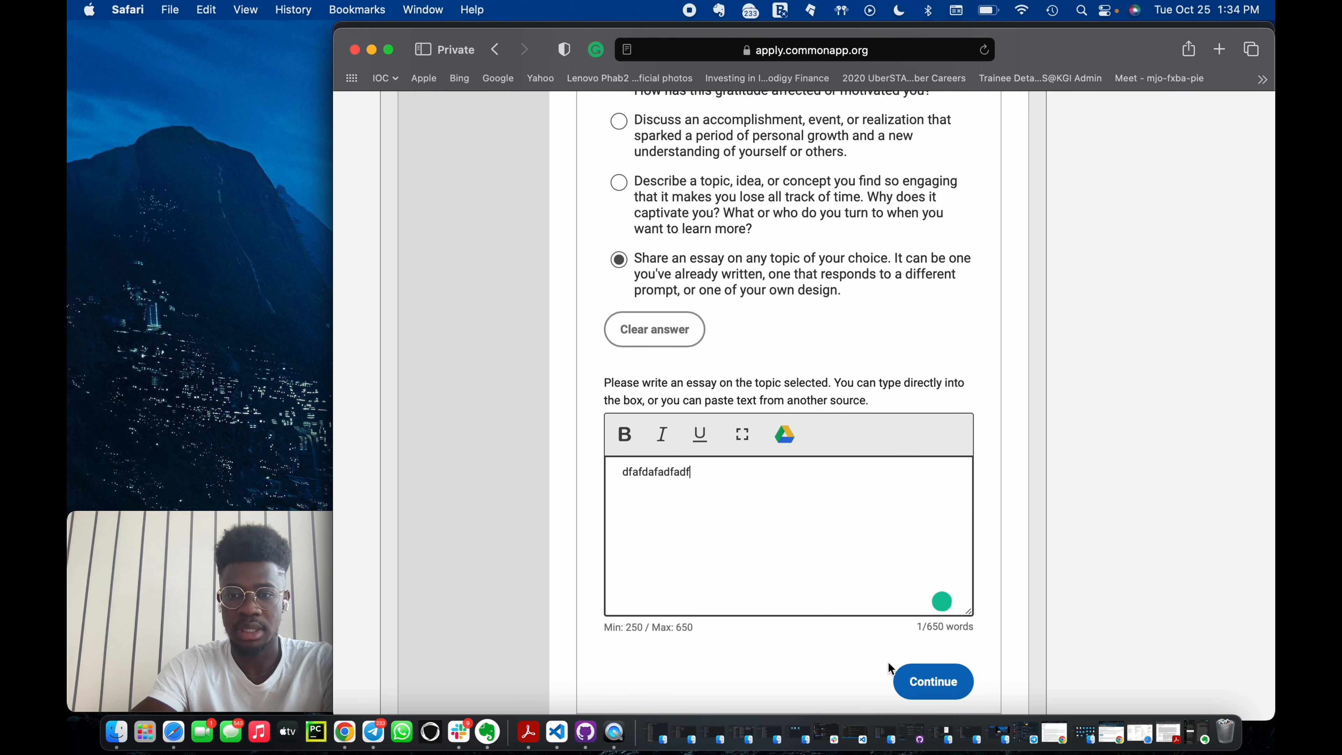
click(918, 679)
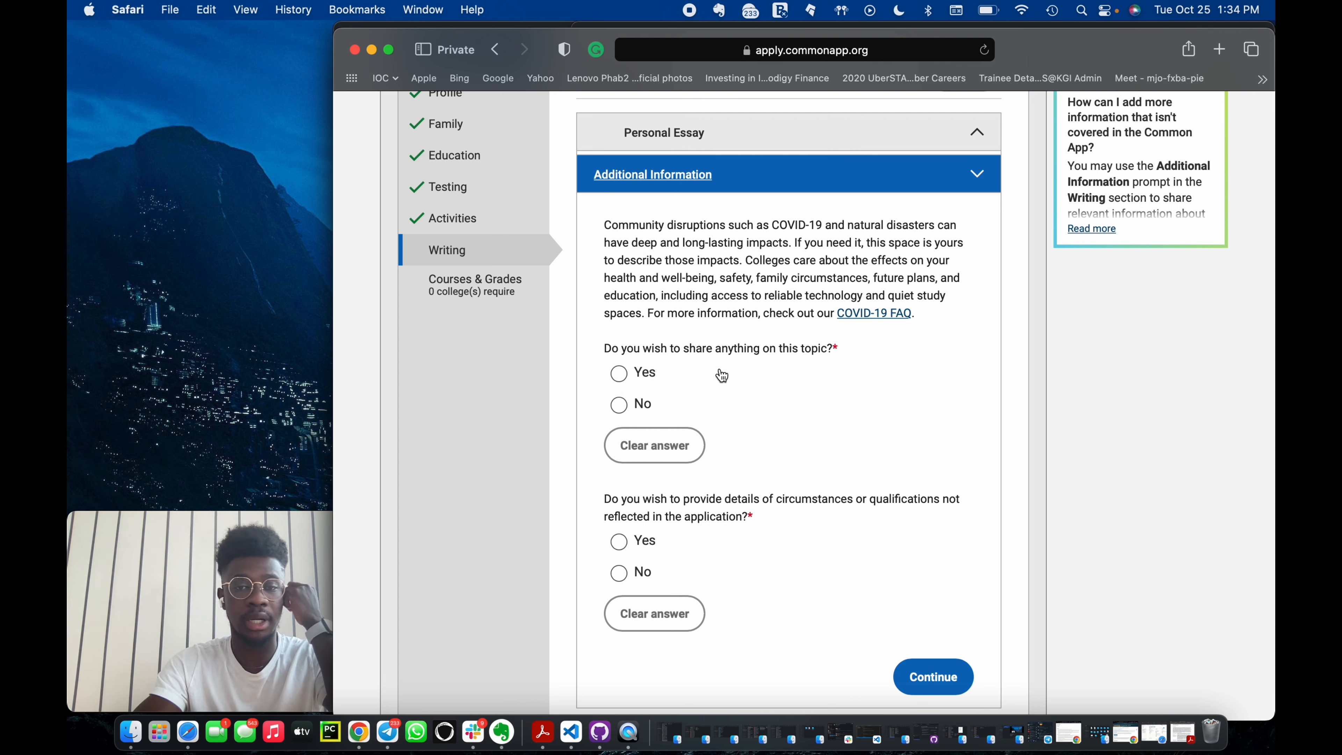
Answer No to both Additional Information questions about COVID-19 impacts and other circumstances, then continue.
click(619, 407)
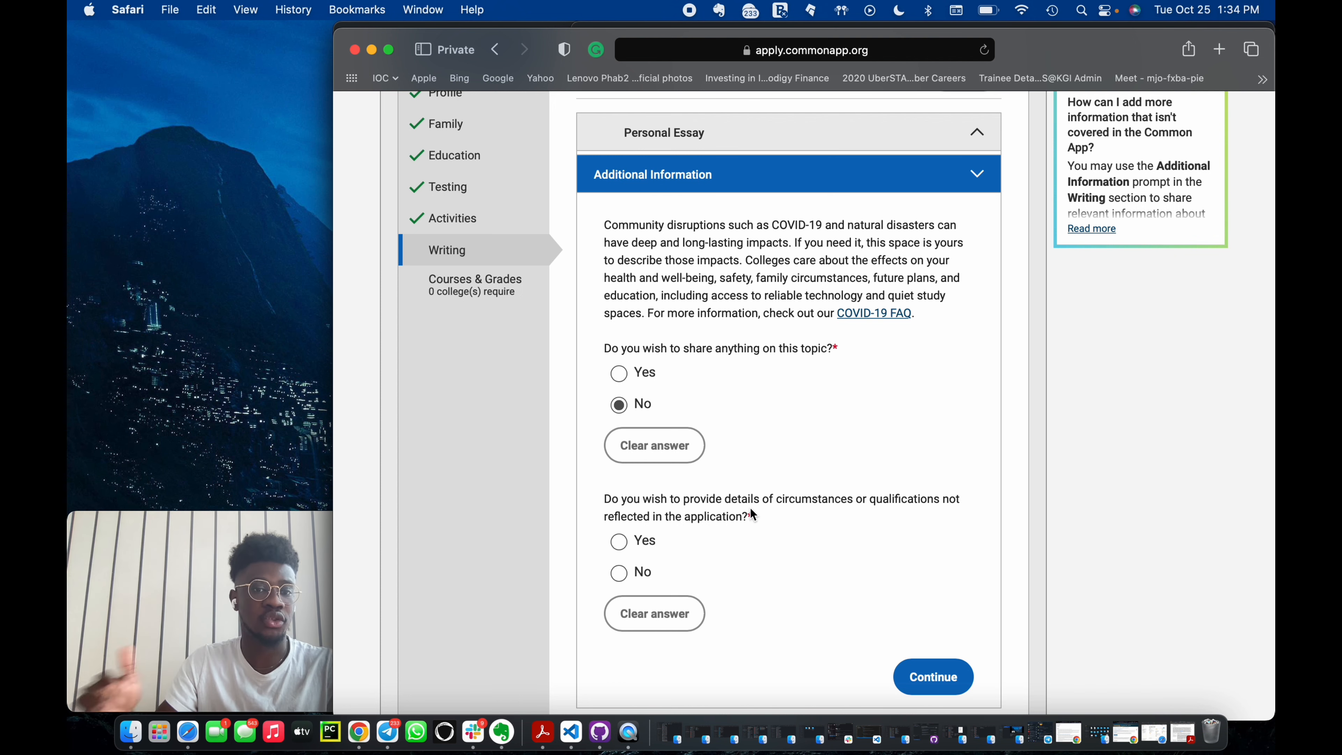
click(620, 542)
scroll(638, 431, down, 3)
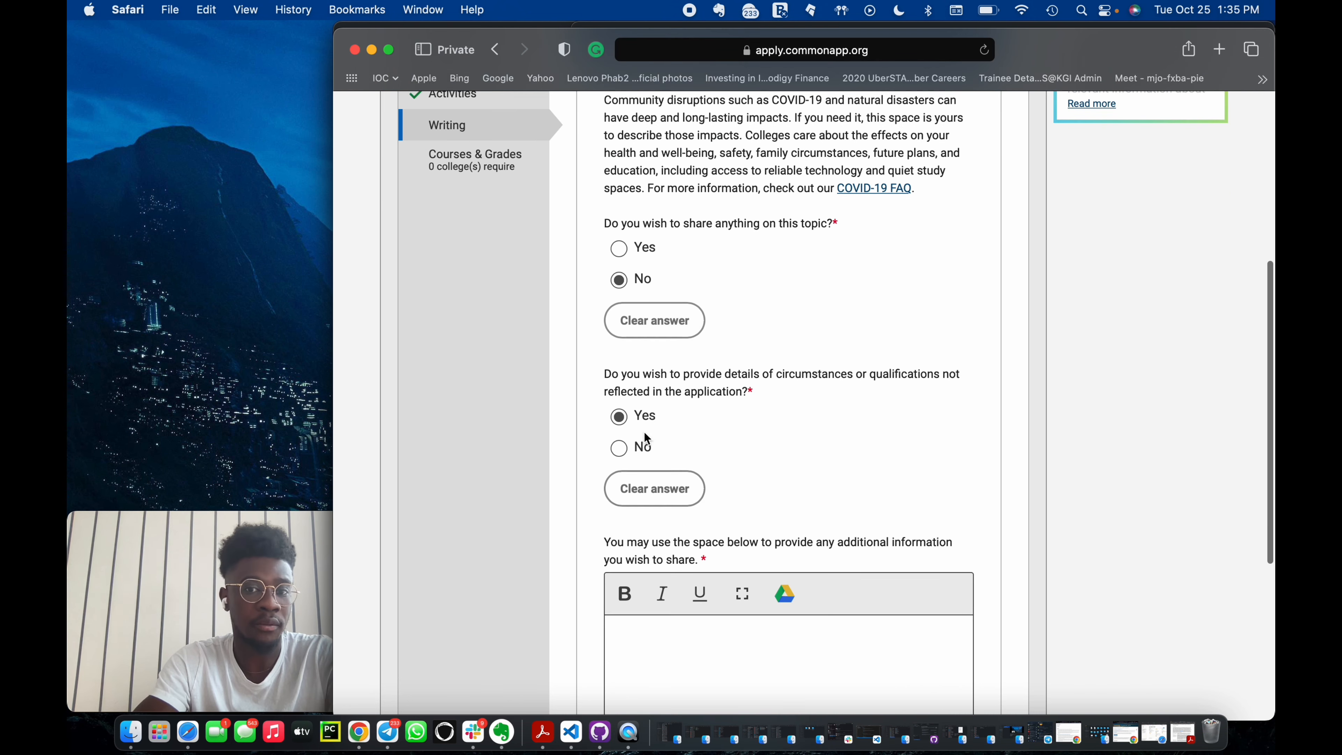
scroll(652, 488, down, 3)
scroll(649, 480, up, 2)
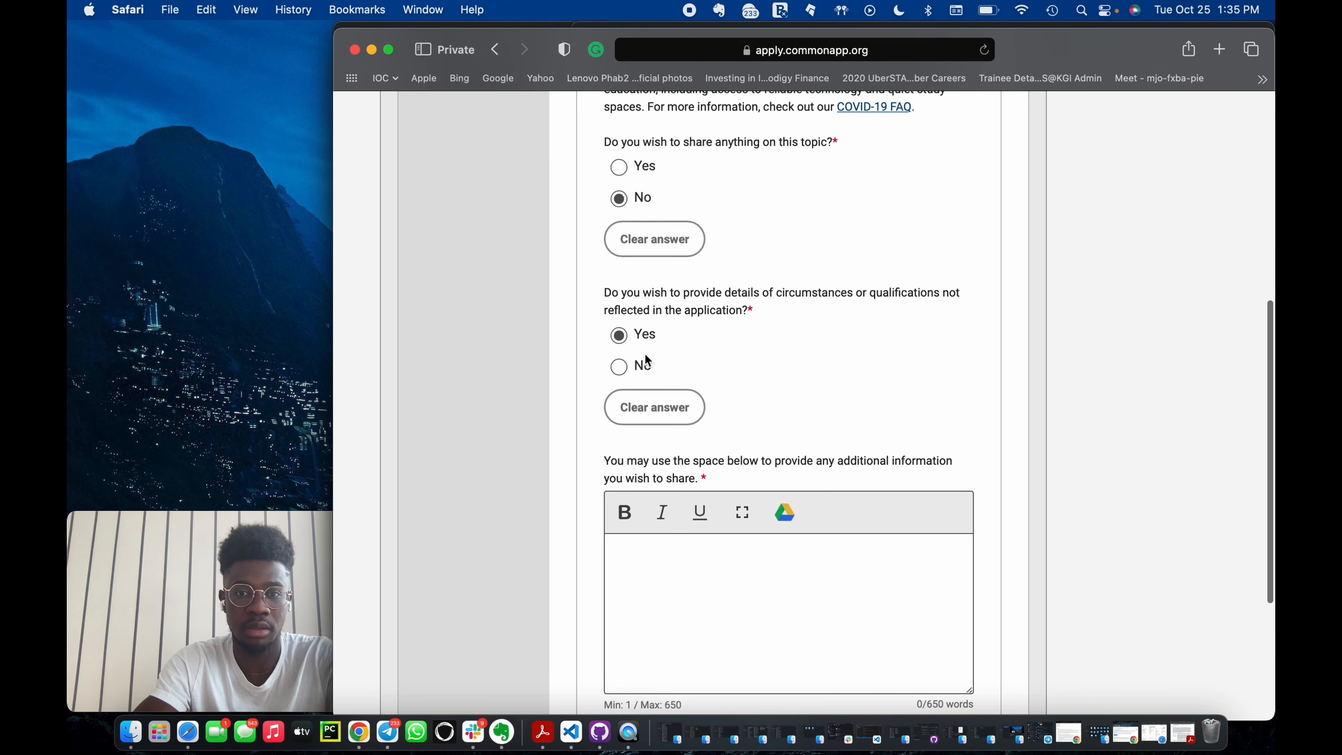
scroll(681, 516, up, 1)
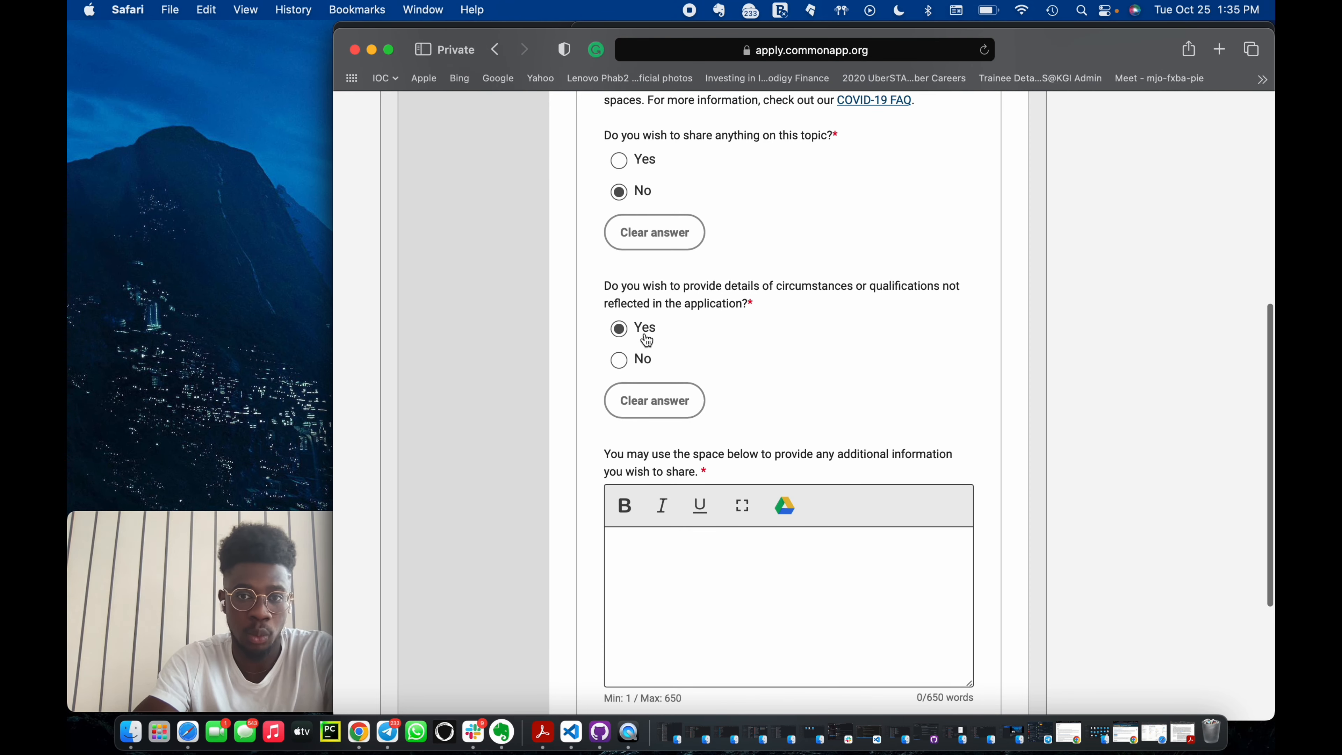
click(618, 359)
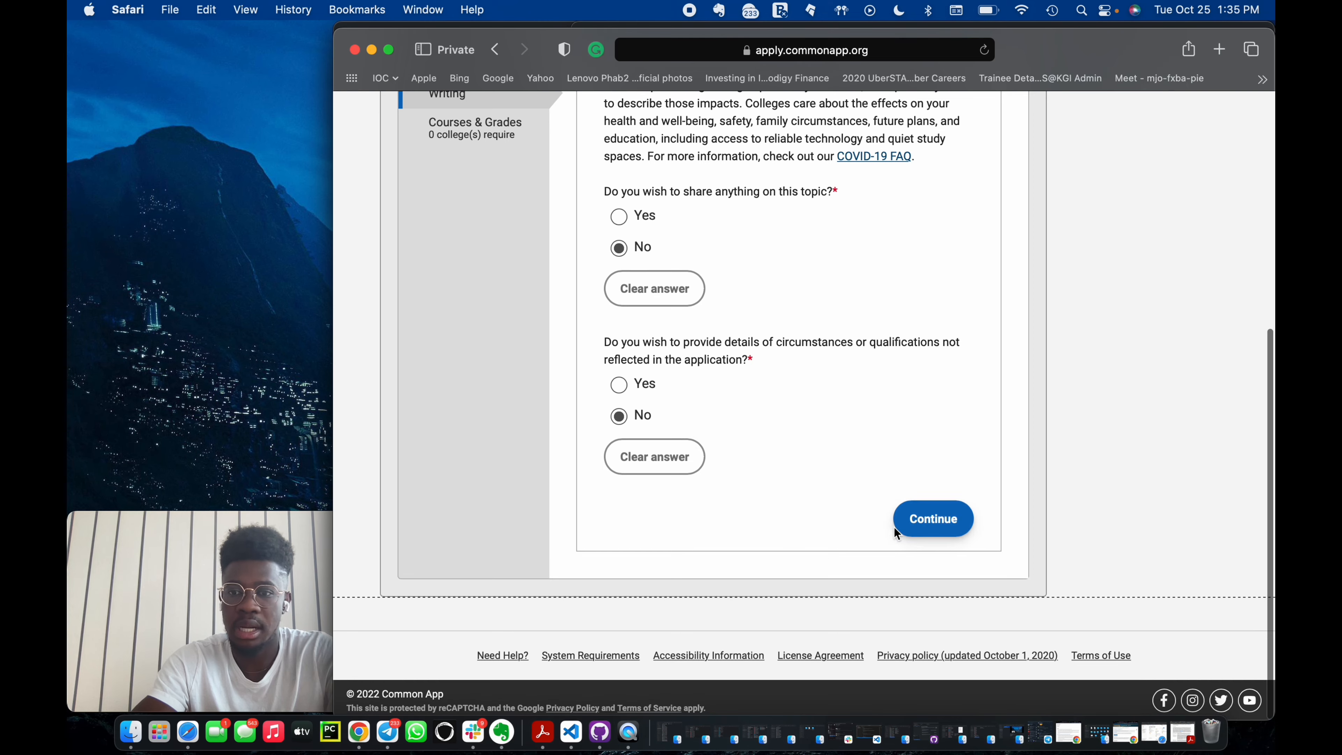
click(904, 521)
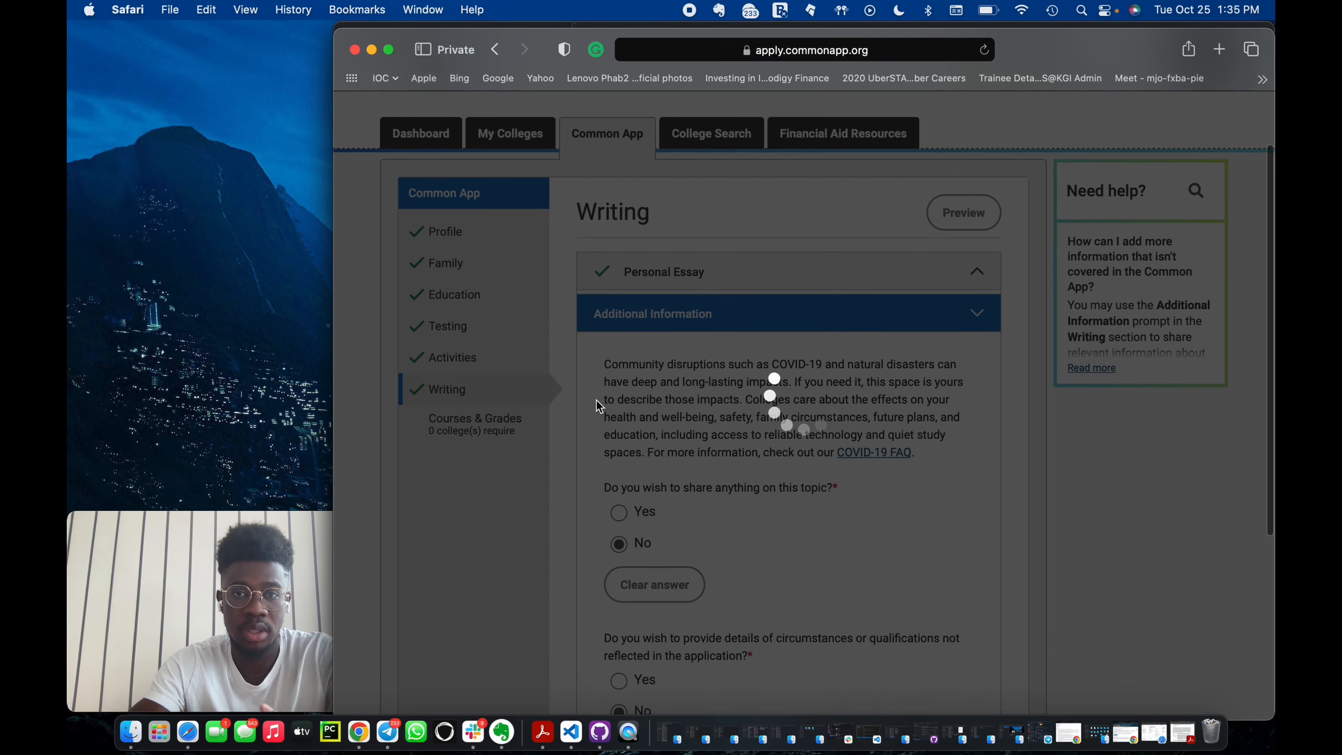
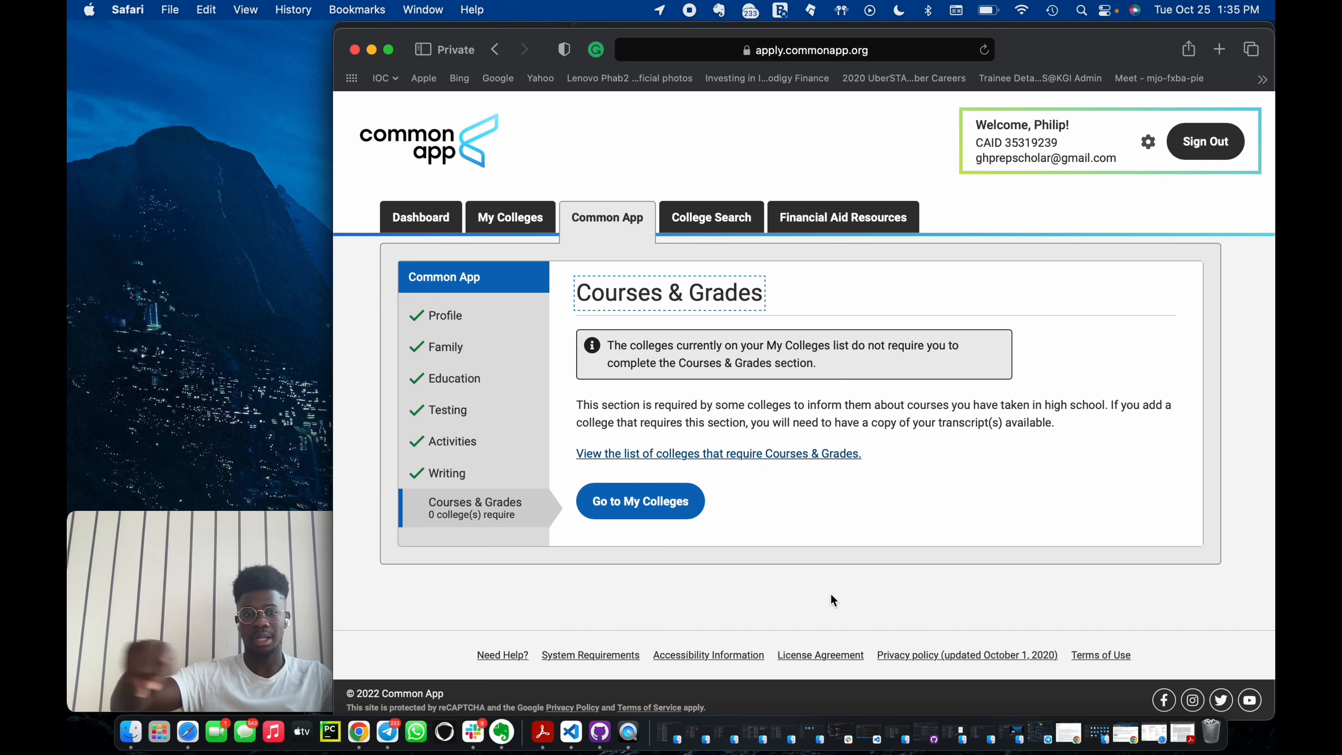
Leave the Courses & Grades section and go to the My Colleges tab.
click(614, 502)
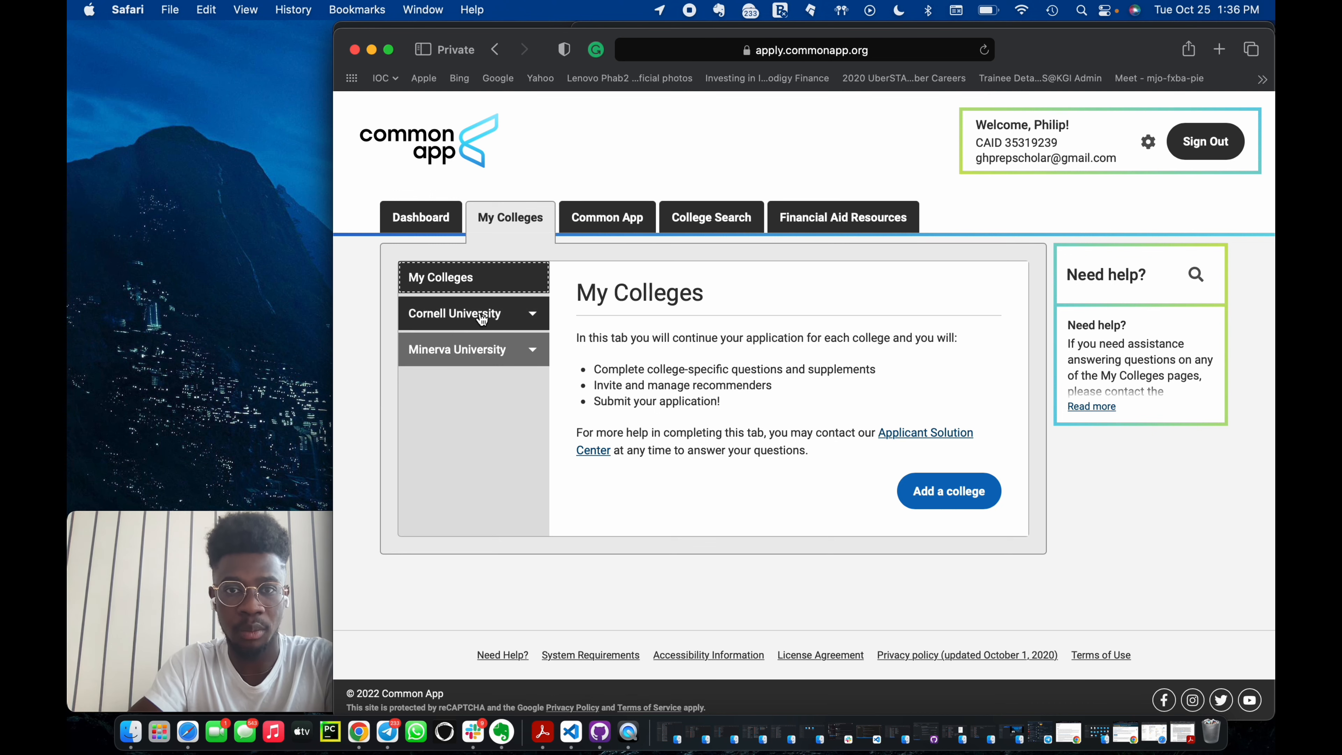
click(588, 222)
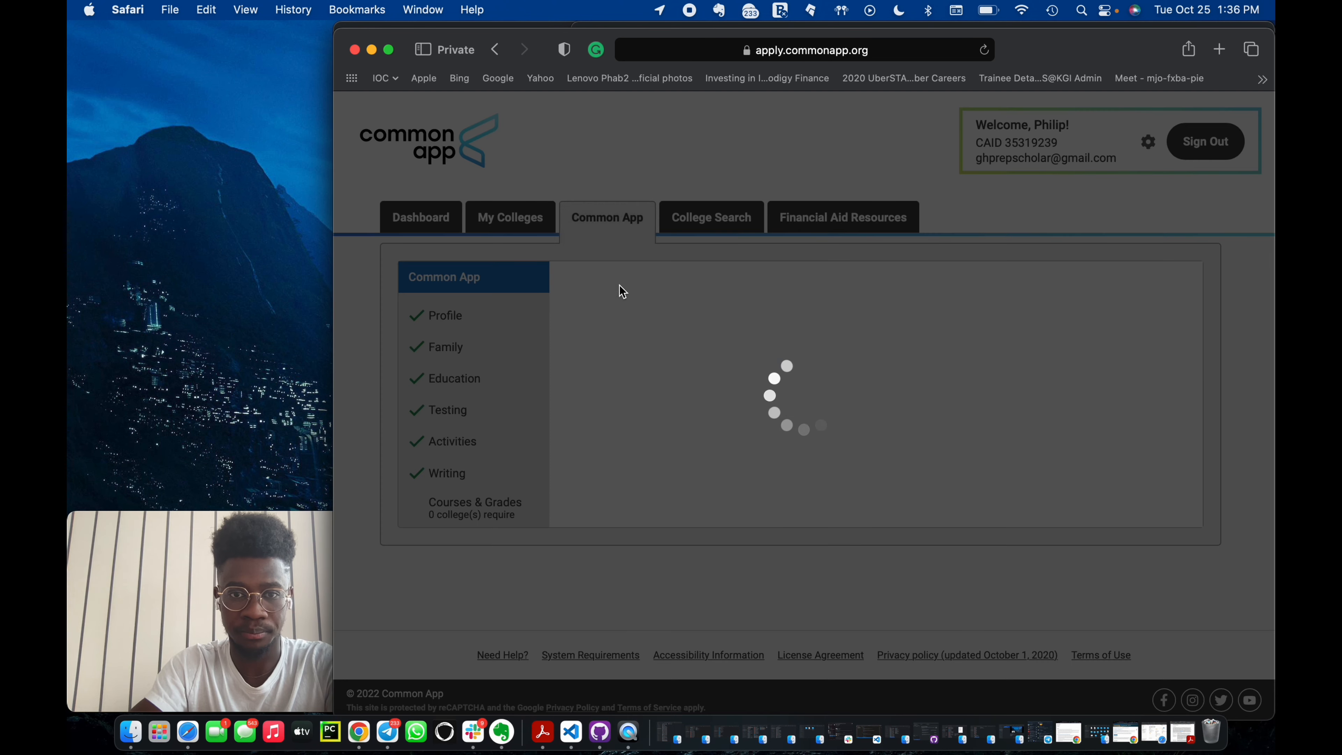
scroll(533, 474, down, 10)
scroll(539, 476, up, 8)
scroll(538, 475, up, 3)
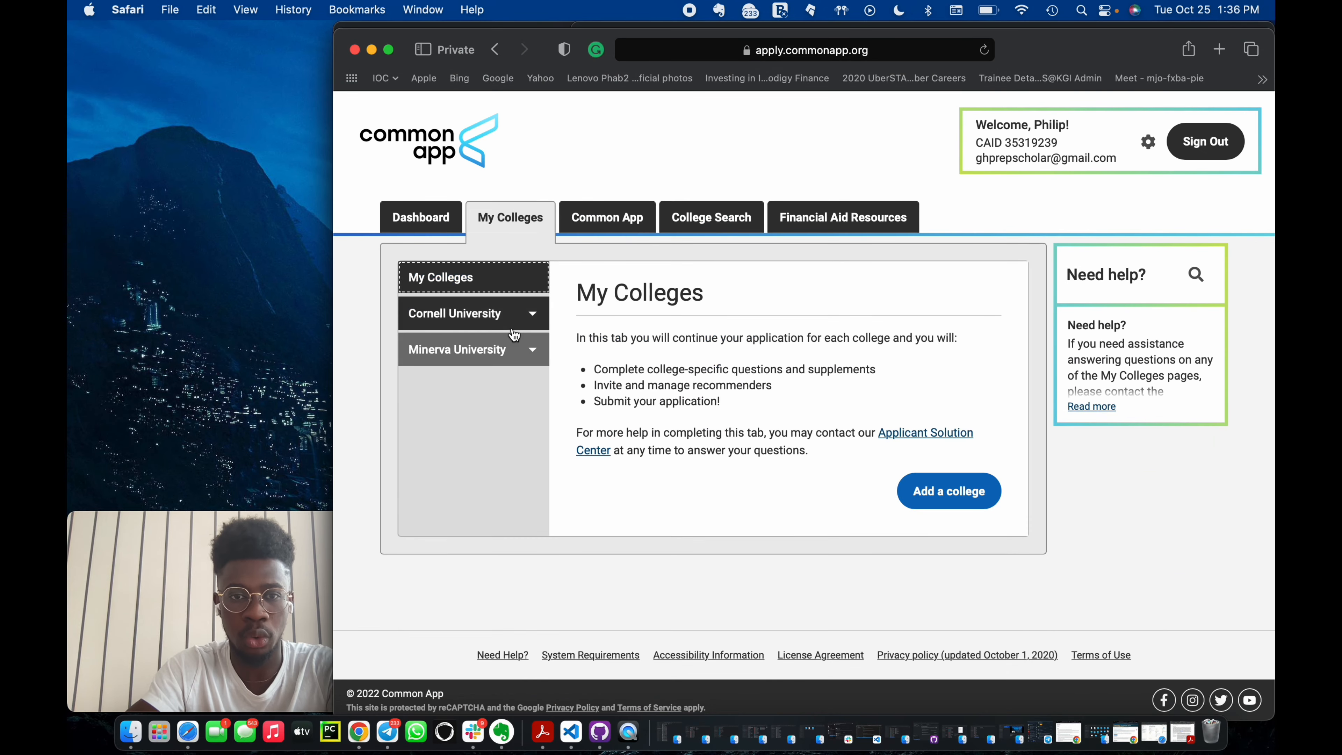
Open Cornell University's college information and read through its deadlines, fees, policies and writing requirements.
click(510, 326)
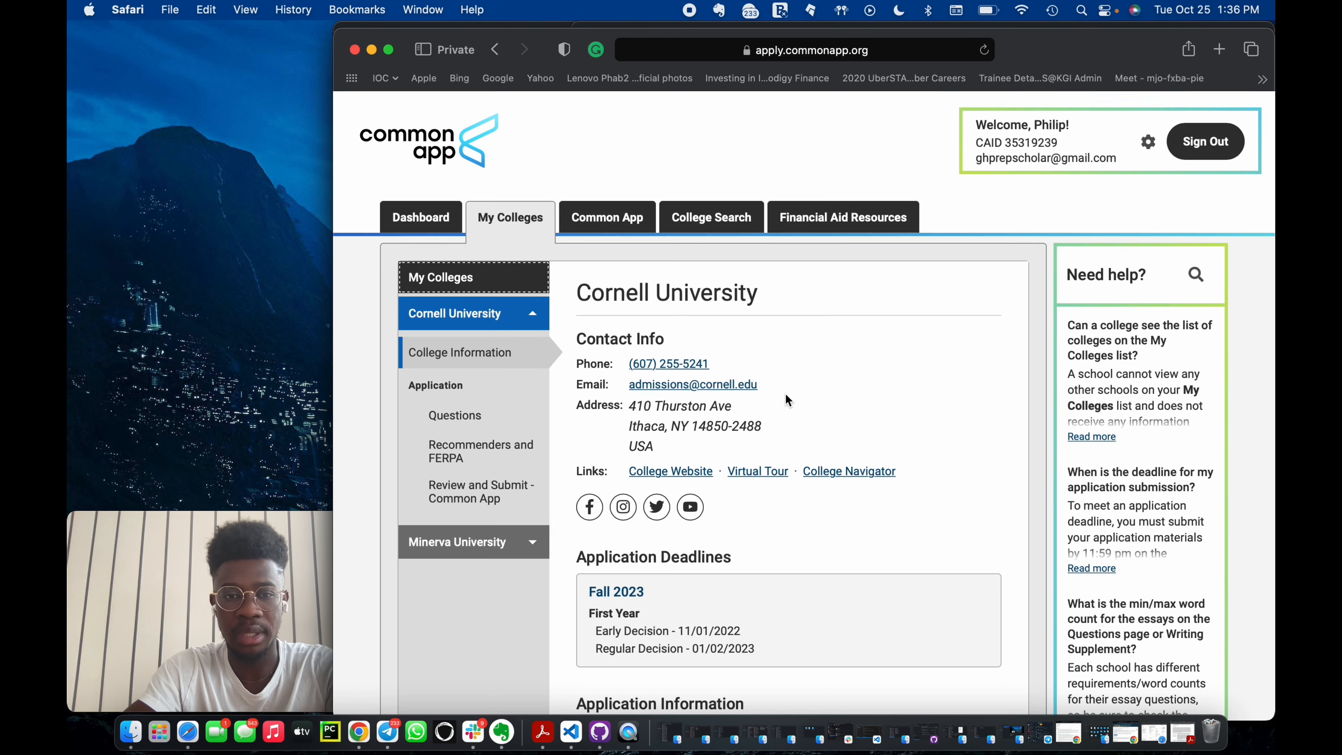
scroll(601, 419, down, 10)
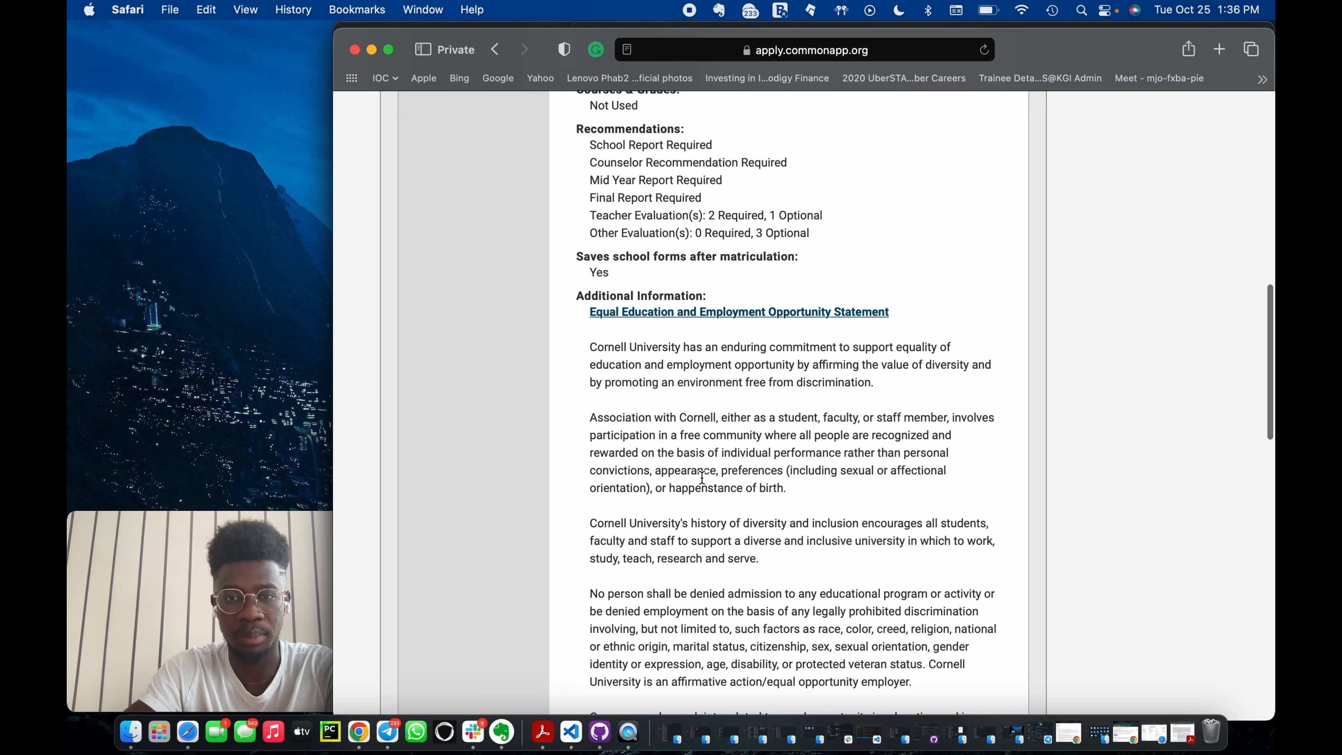
scroll(755, 260, up, 5)
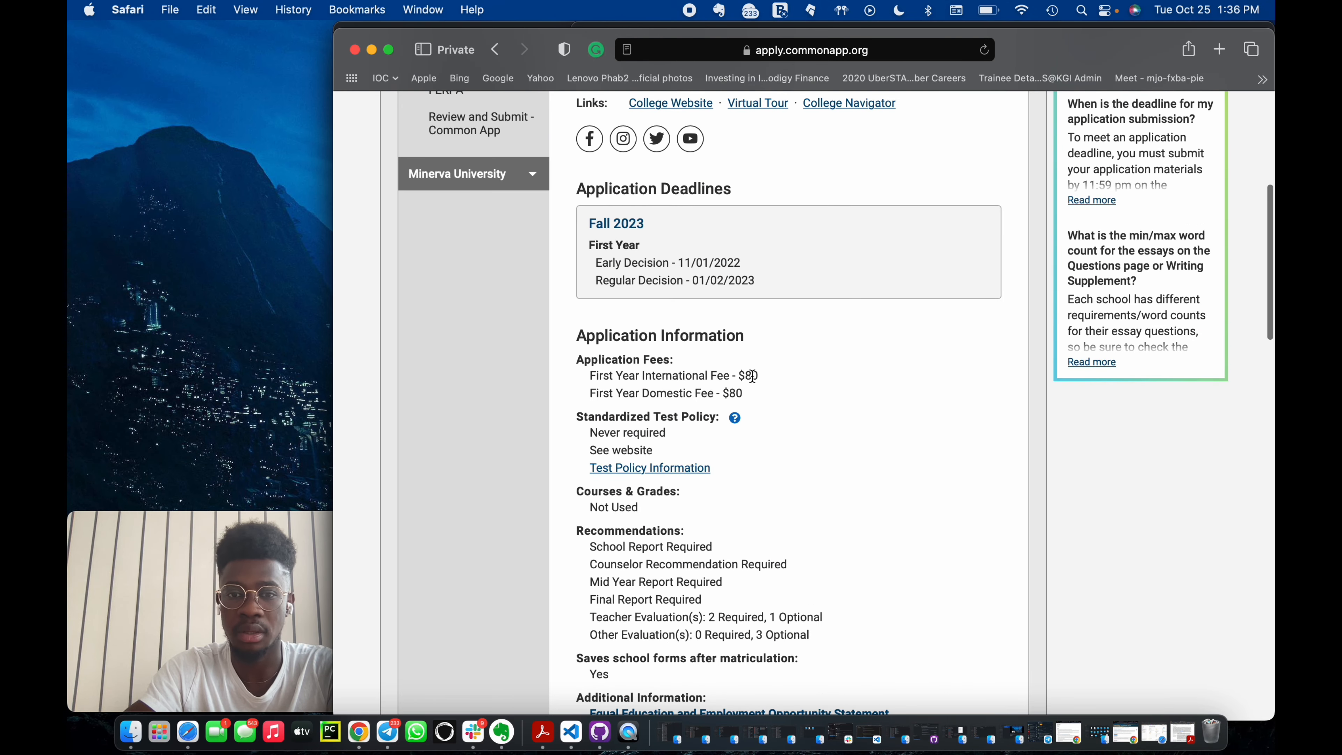
scroll(762, 445, down, 15)
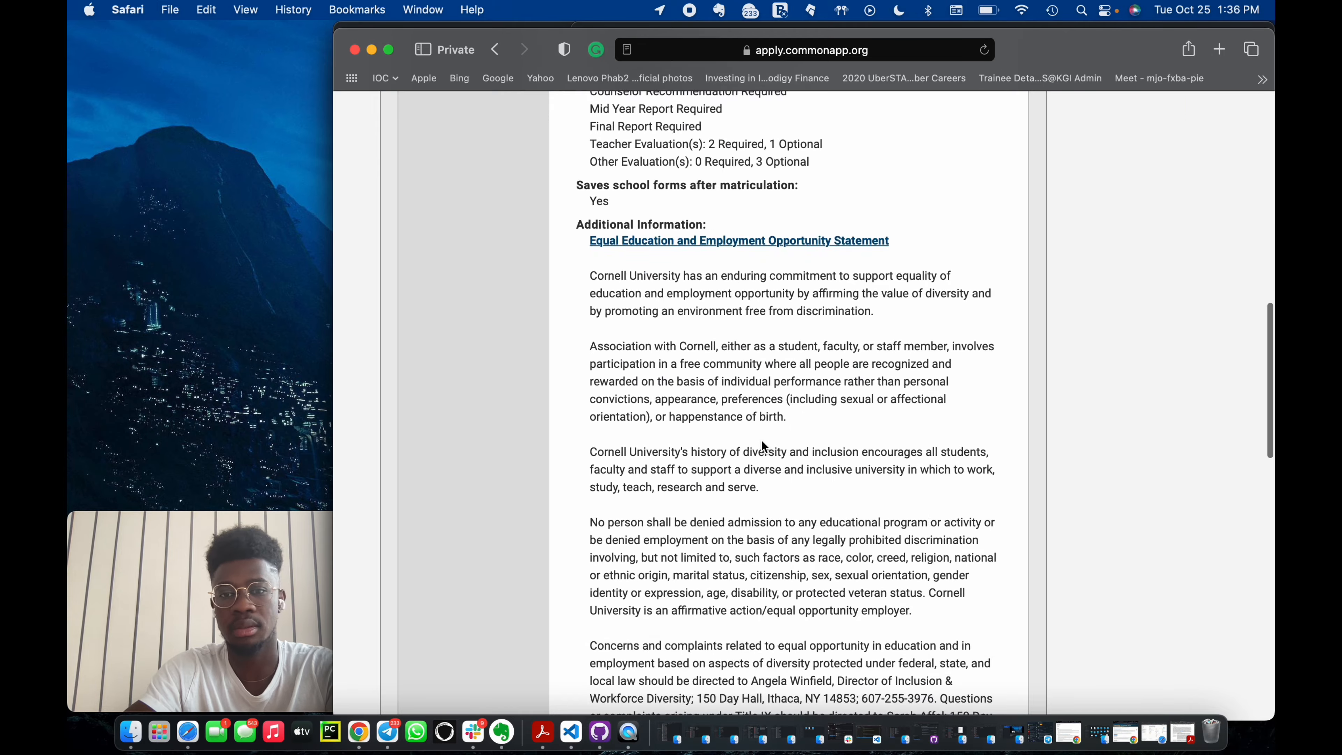
scroll(761, 440, down, 10)
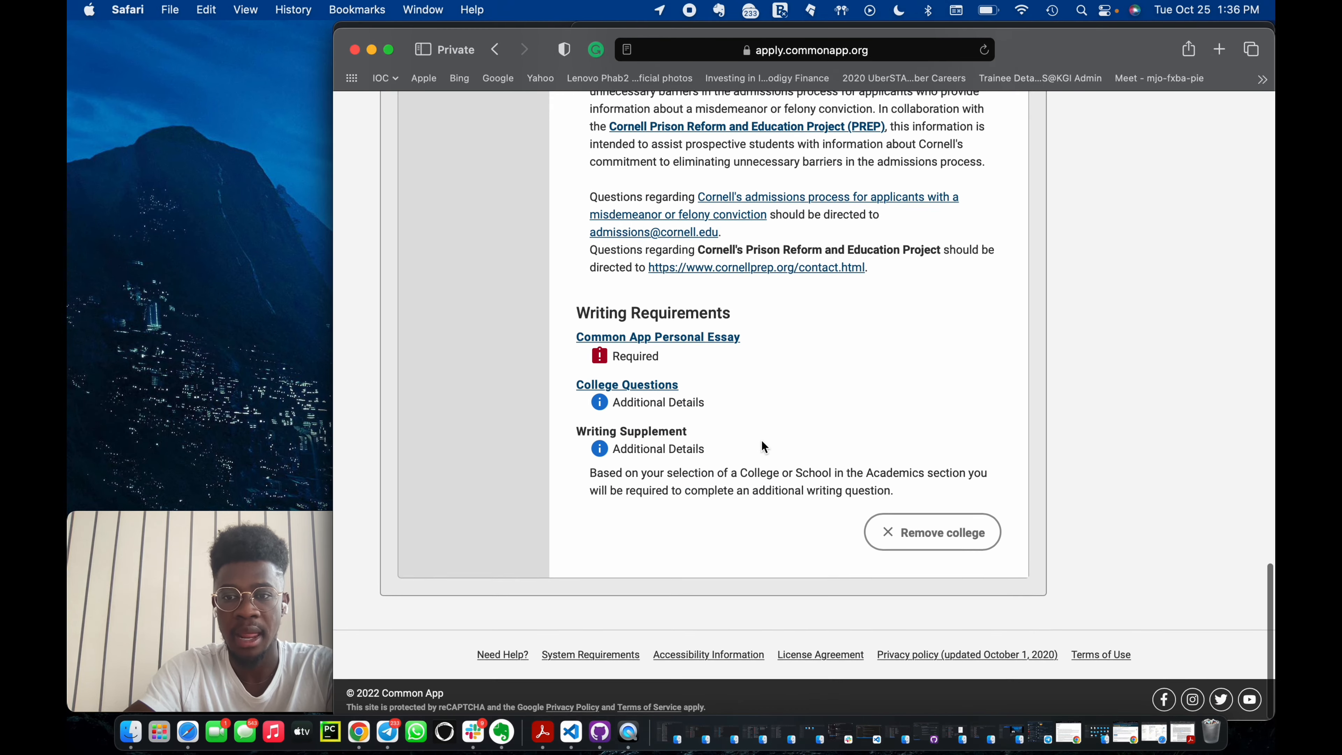
scroll(559, 333, up, 20)
scroll(465, 258, up, 3)
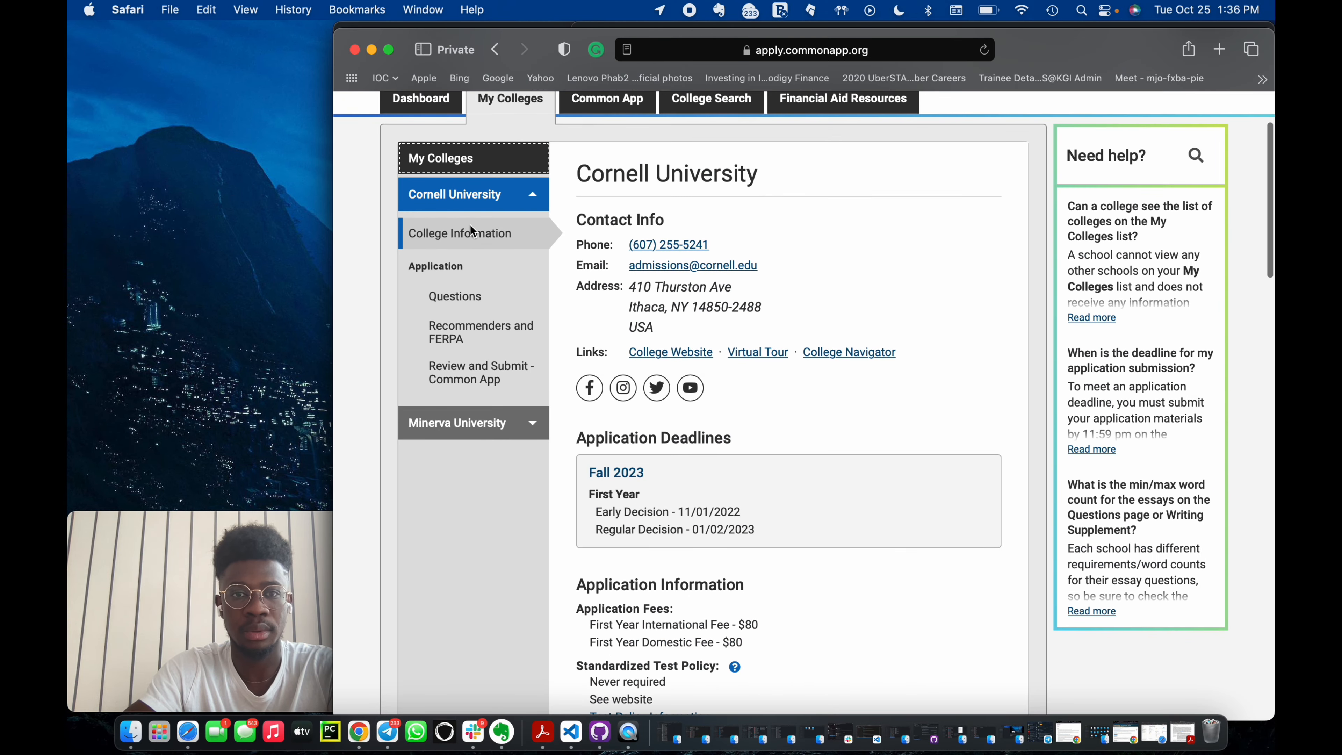
Open Cornell's Questions, expand the Academics section, and choose Engineering as the college or school applied to.
click(462, 297)
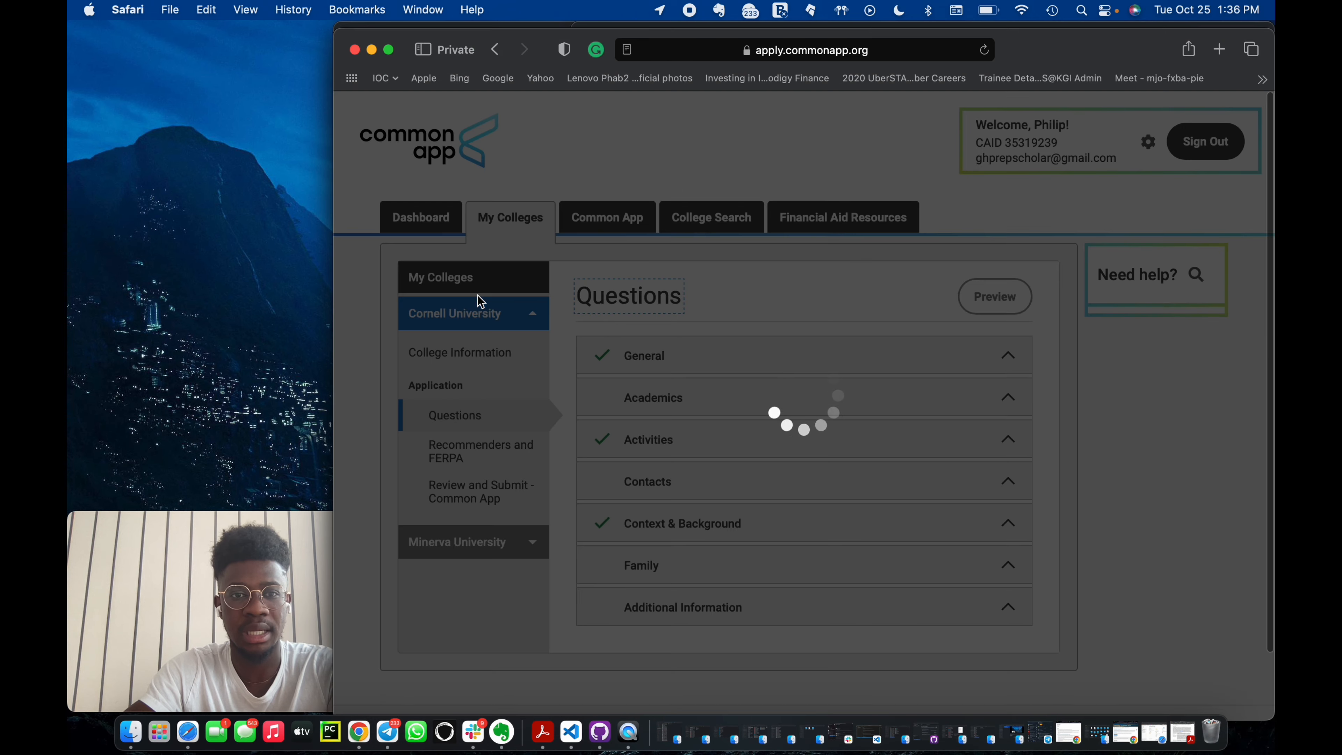
scroll(776, 486, down, 15)
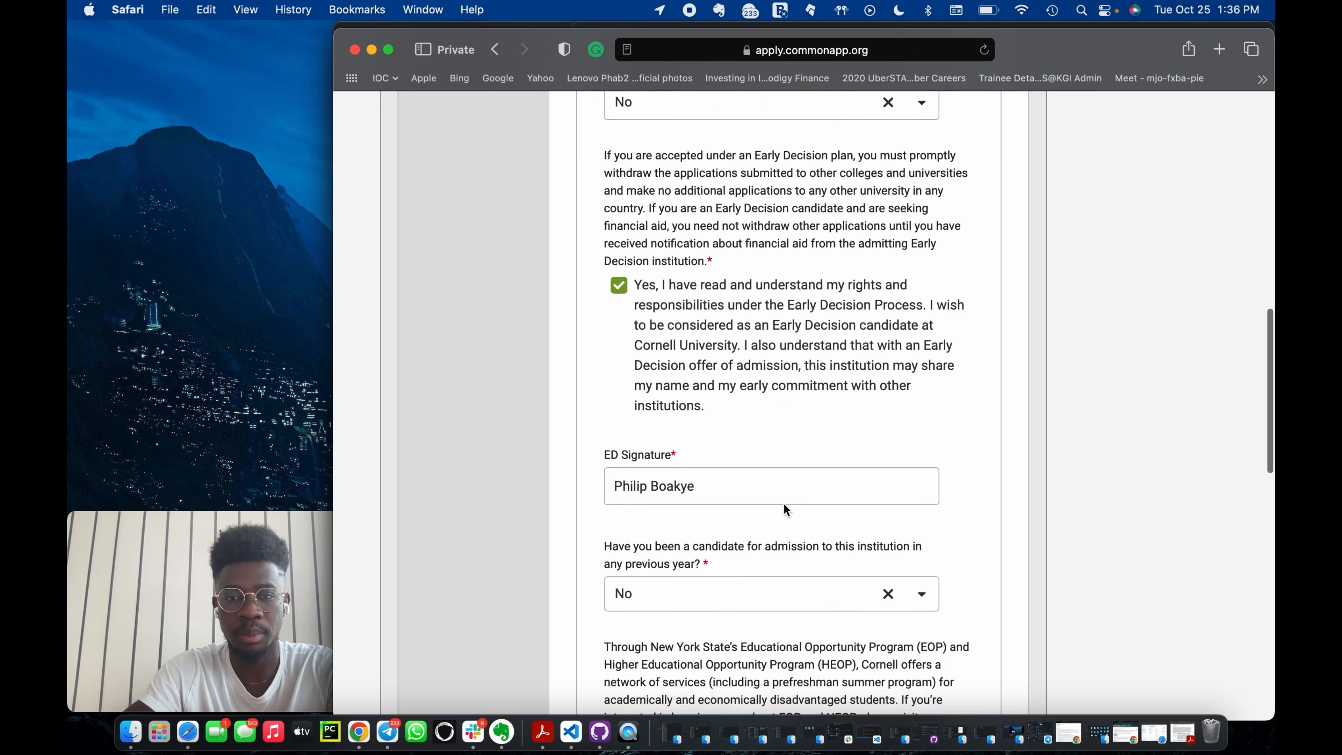
click(683, 395)
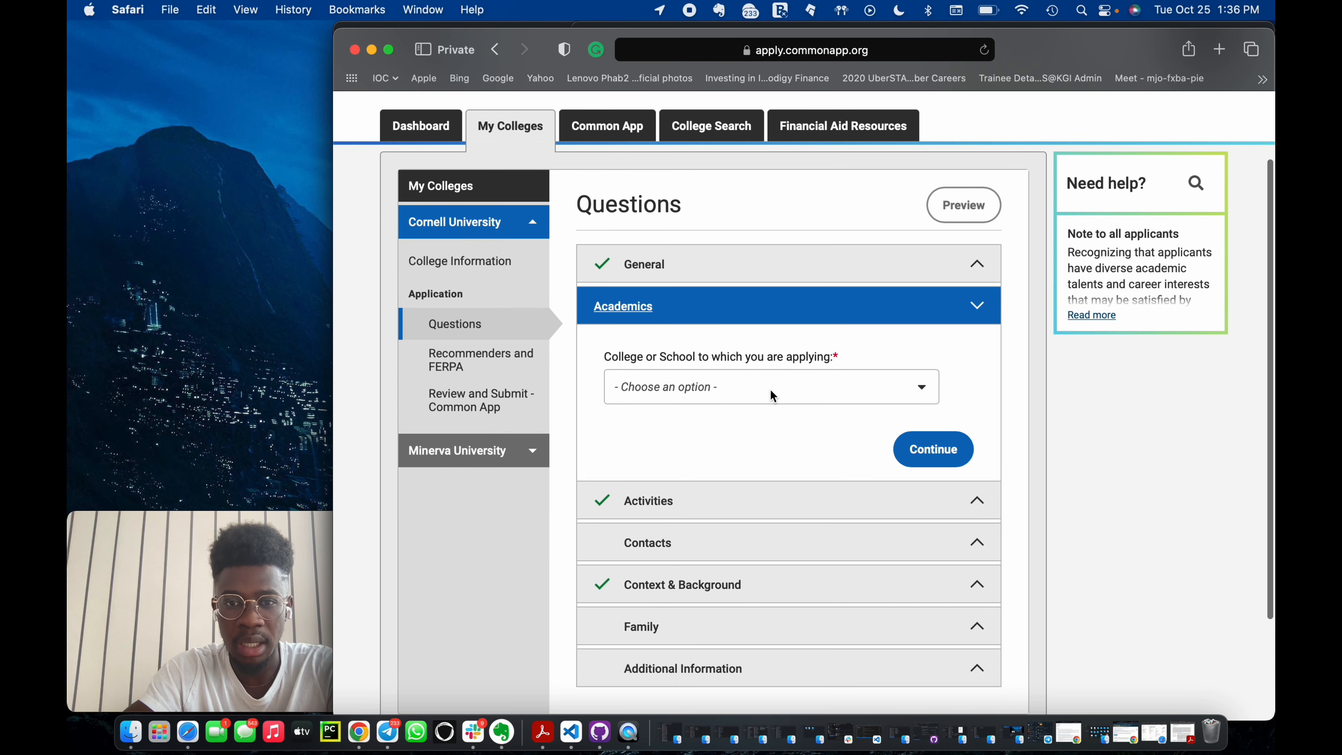
click(771, 388)
scroll(777, 476, down, 1)
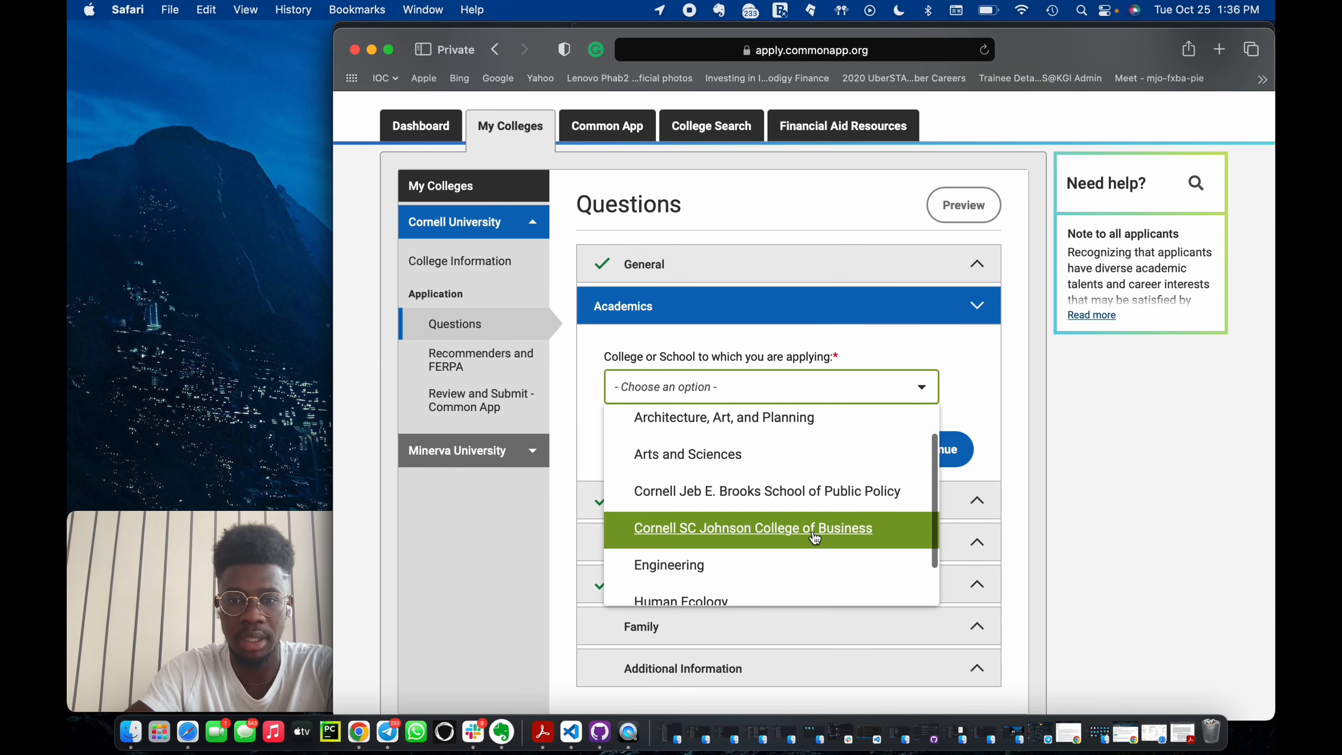
scroll(810, 520, down, 1)
click(792, 523)
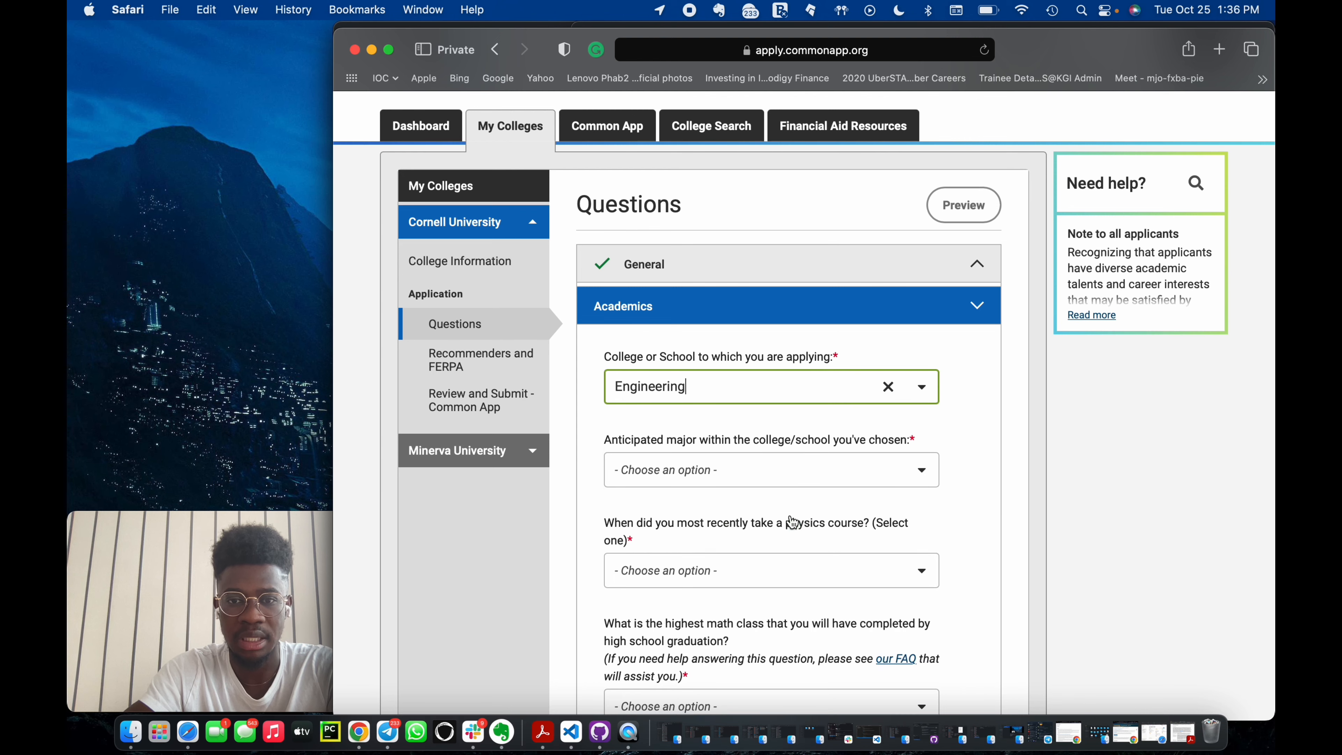
Set the anticipated major to Biological Engineering and the most recent physics course to Grade 12.
click(775, 464)
click(718, 518)
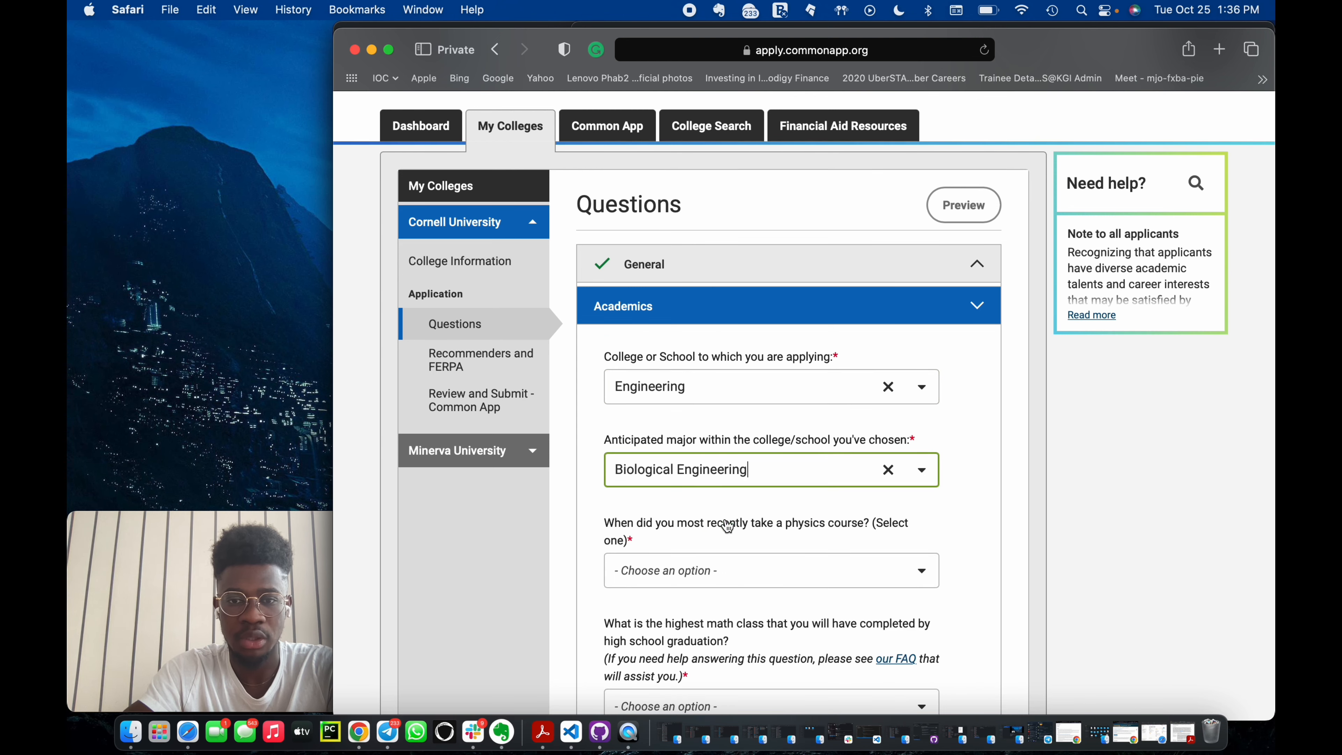
scroll(729, 511, down, 3)
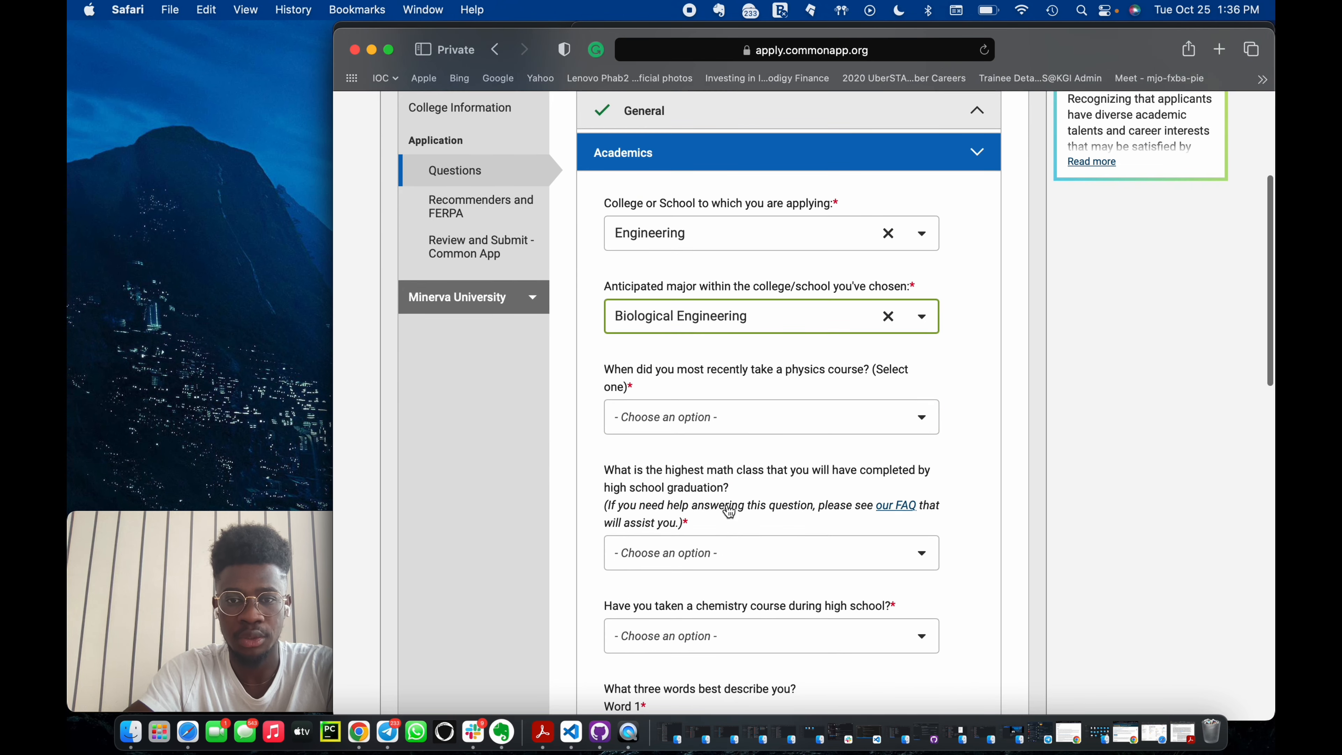
click(724, 419)
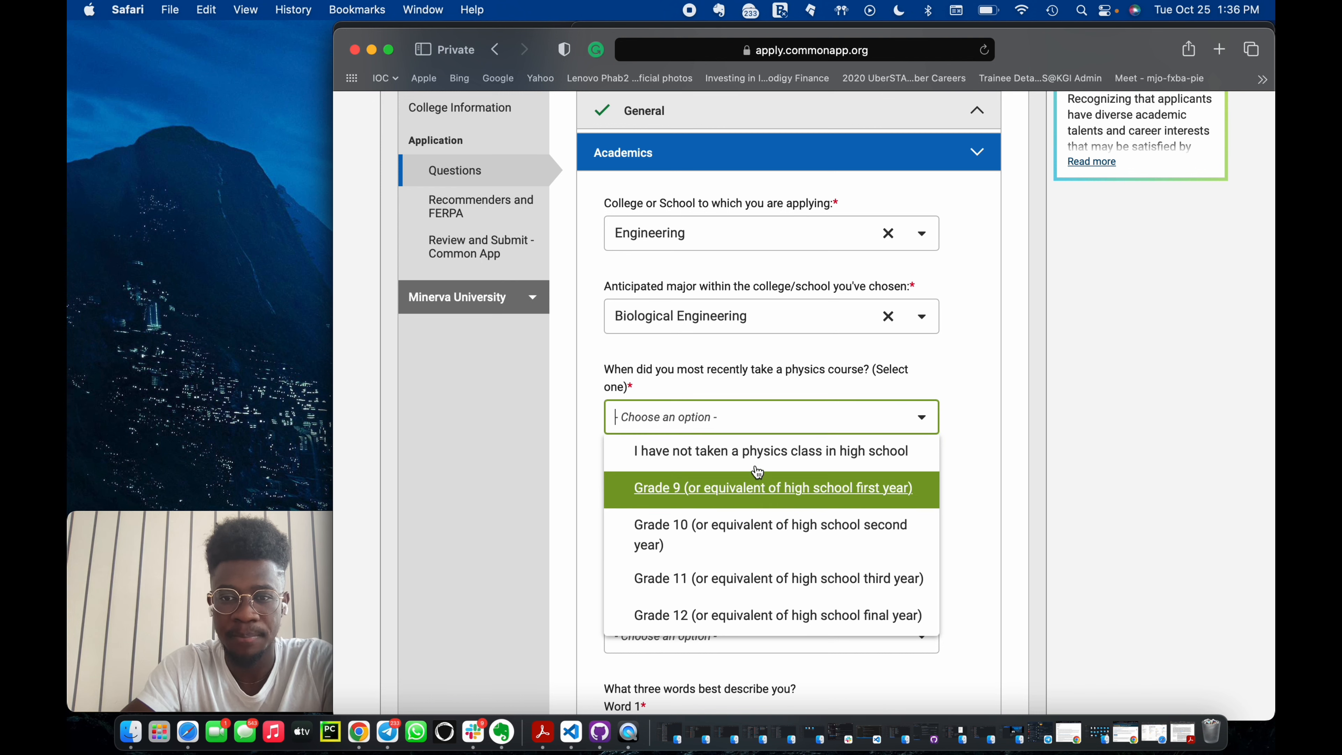
scroll(742, 587, down, 1)
click(738, 596)
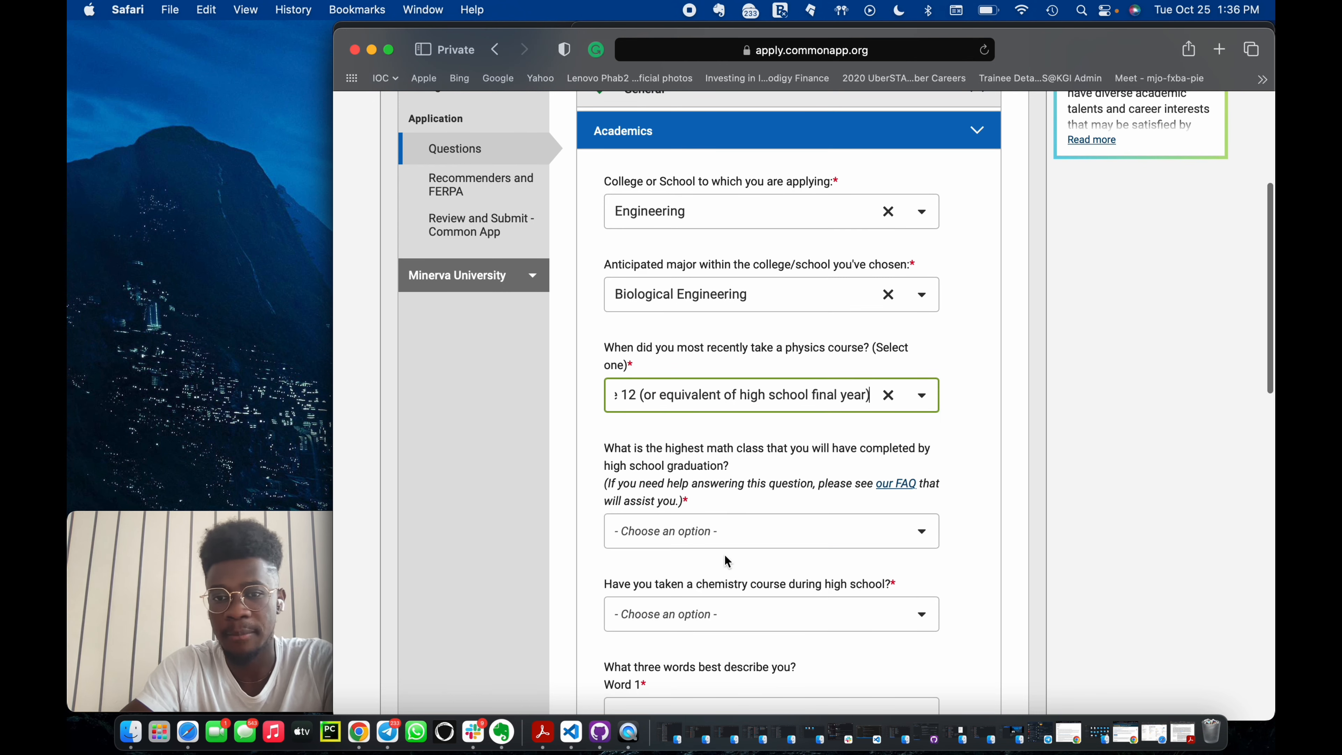
Set the highest math class to the equivalent of more than two classes in calculus and answer Yes for chemistry.
scroll(708, 478, down, 1)
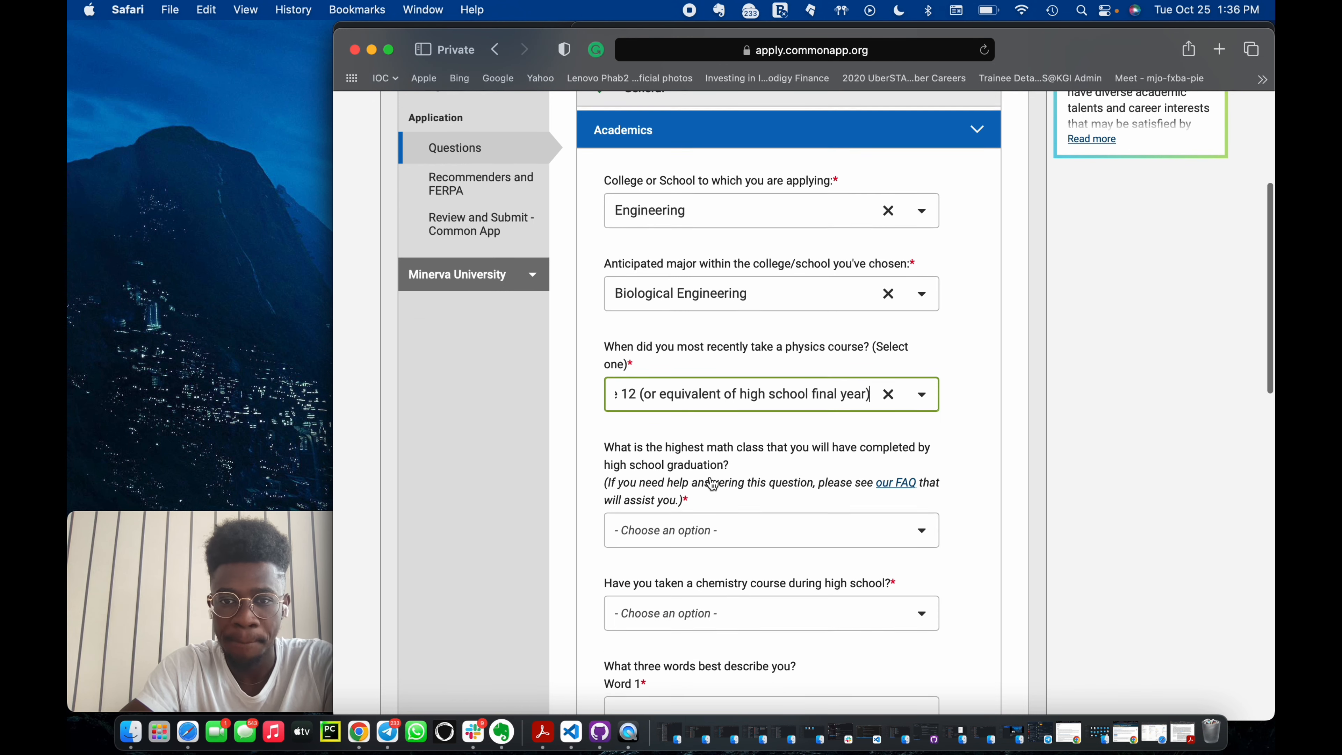
click(726, 537)
scroll(734, 417, down, 3)
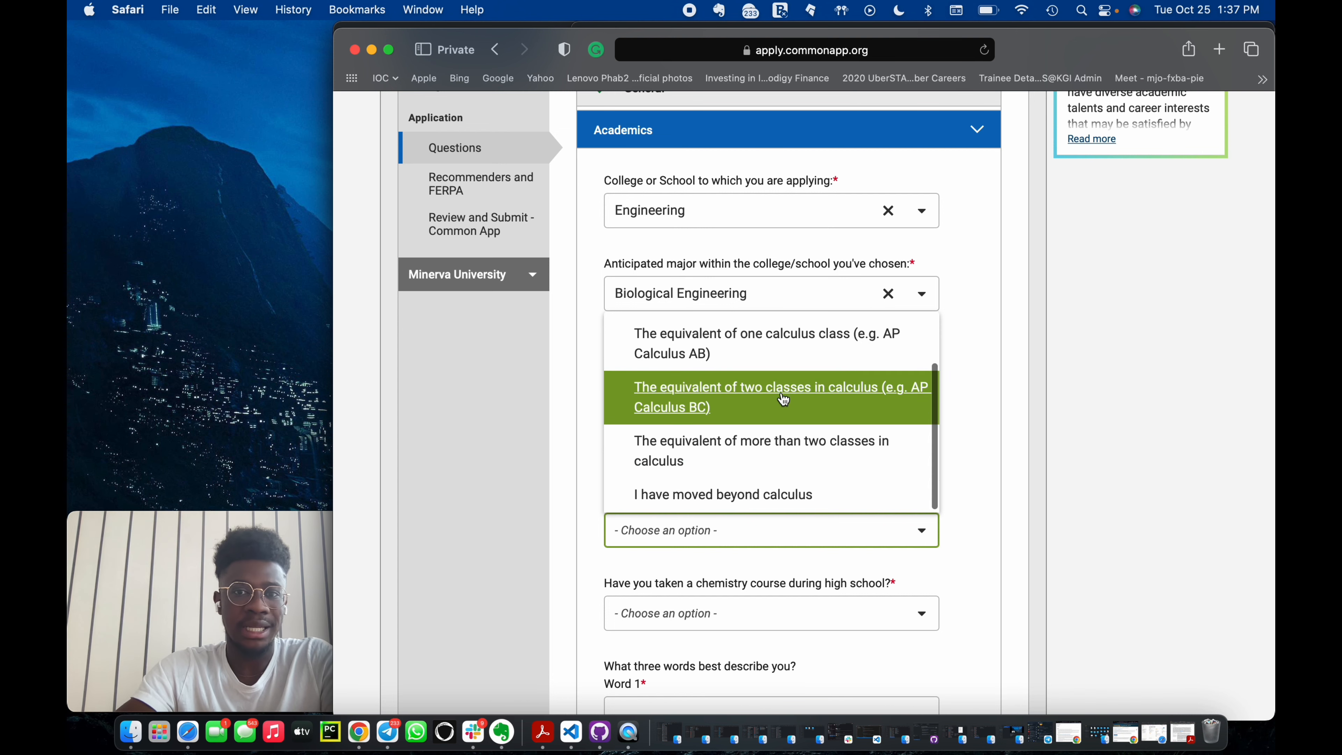
scroll(784, 401, up, 3)
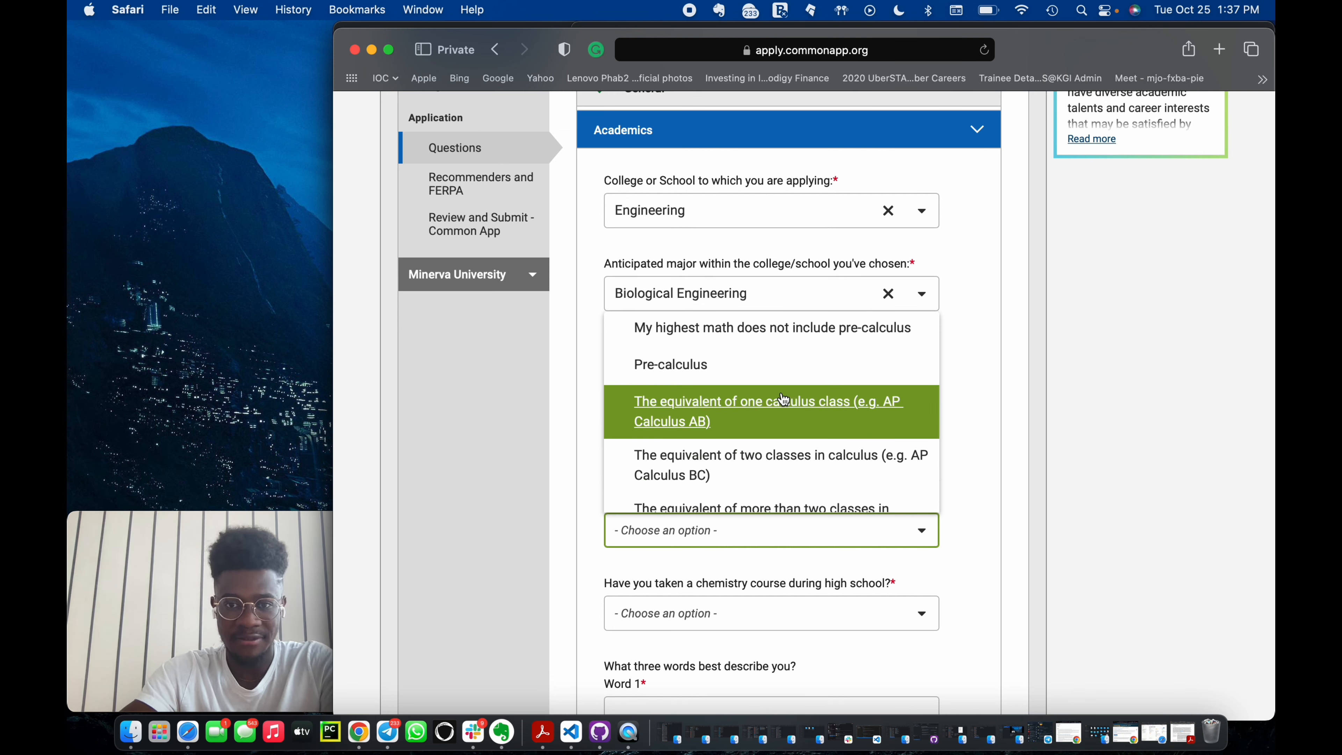
scroll(784, 396, down, 1)
scroll(784, 391, down, 1)
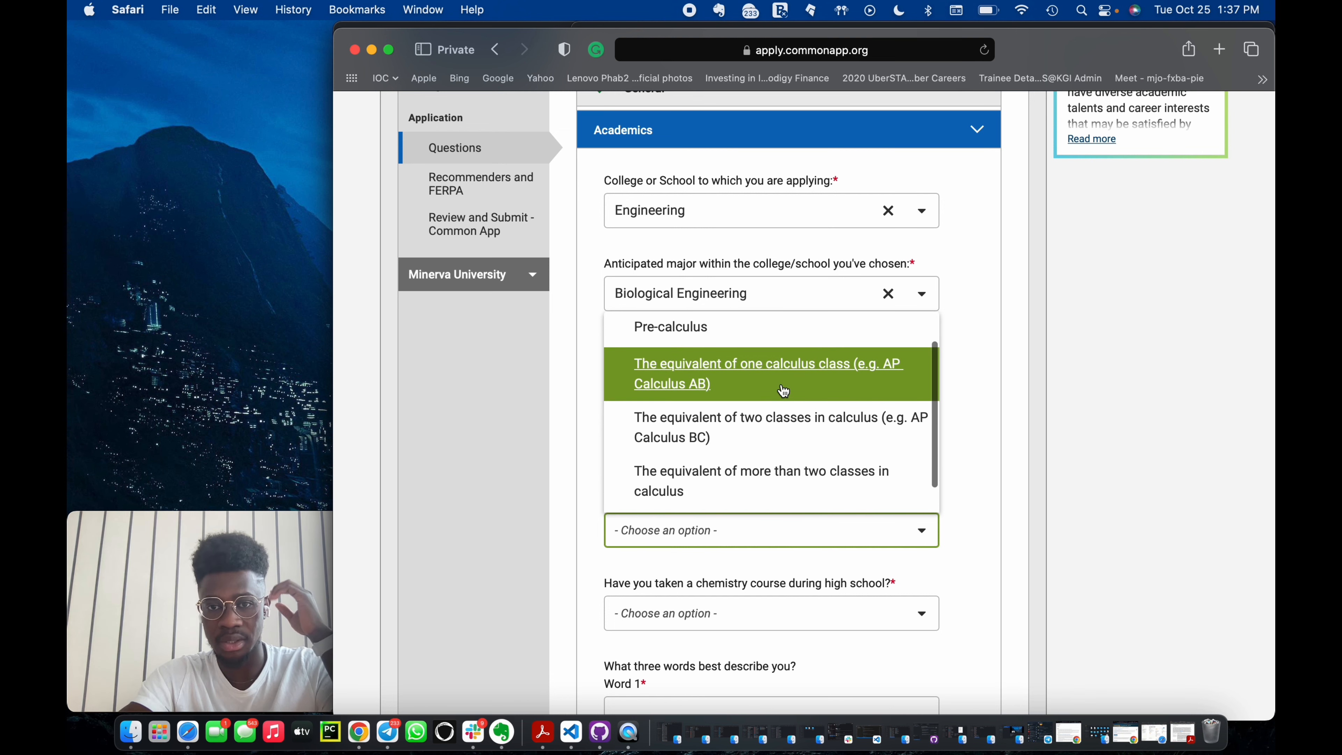
scroll(784, 391, down, 1)
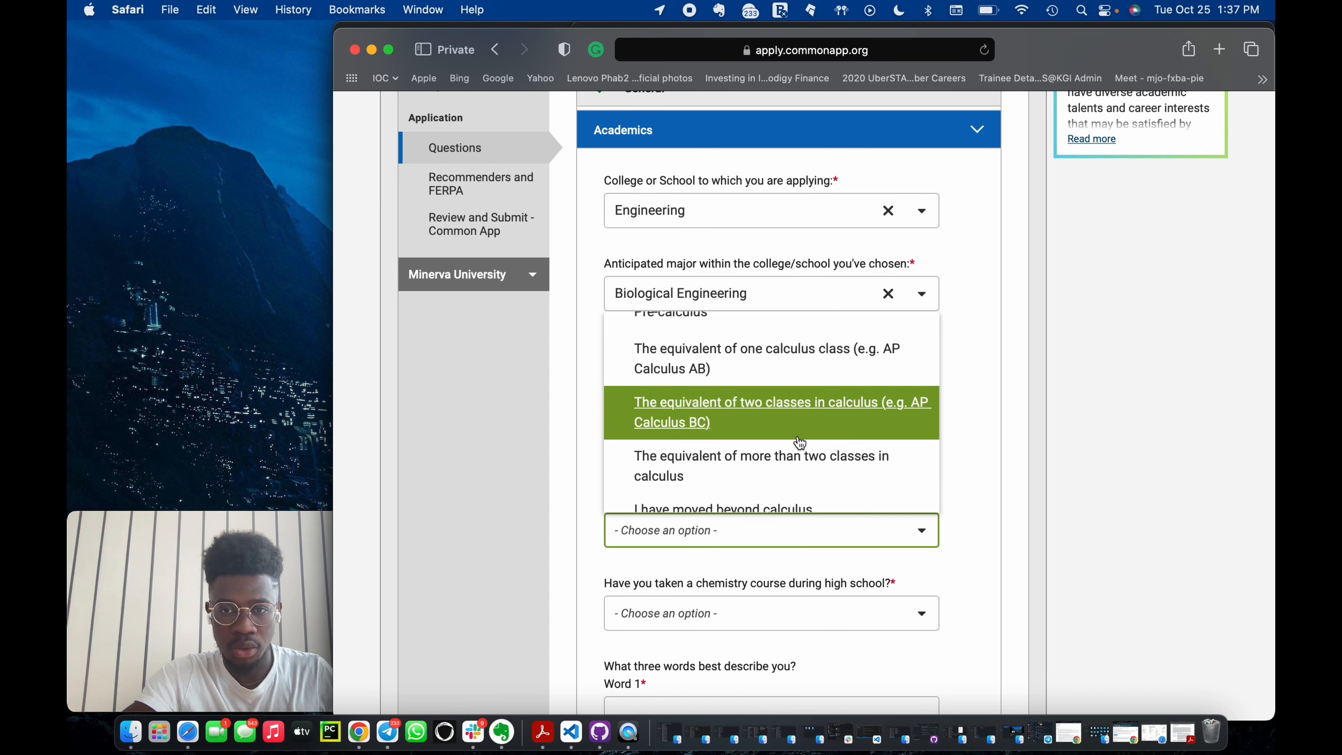
scroll(801, 449, up, 4)
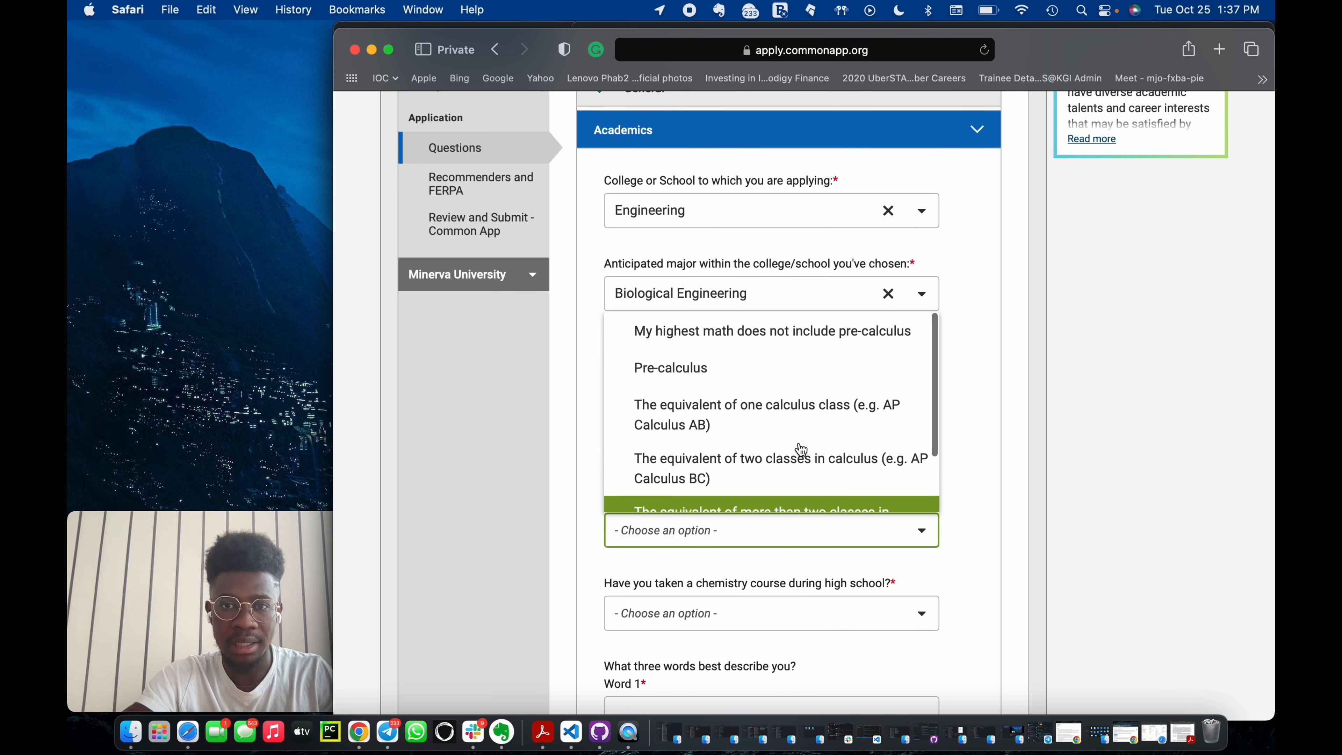
scroll(803, 413, down, 3)
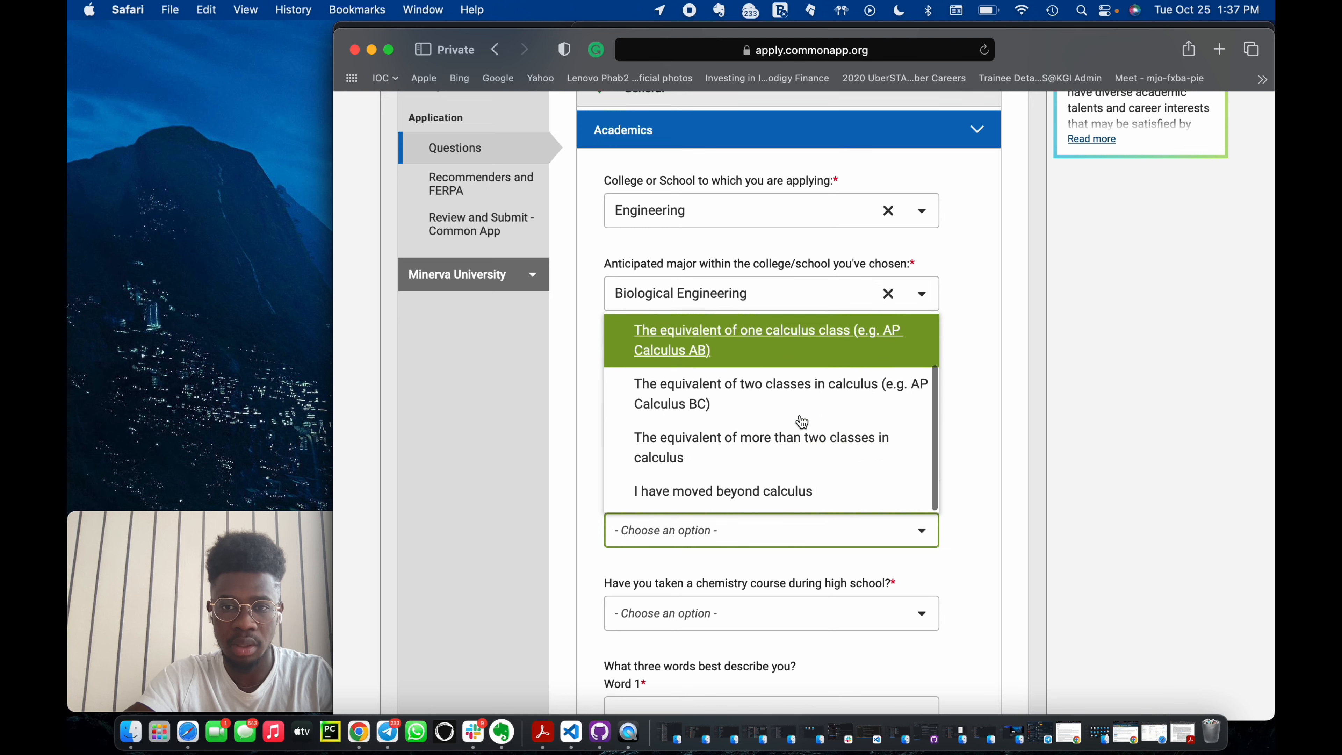
click(804, 456)
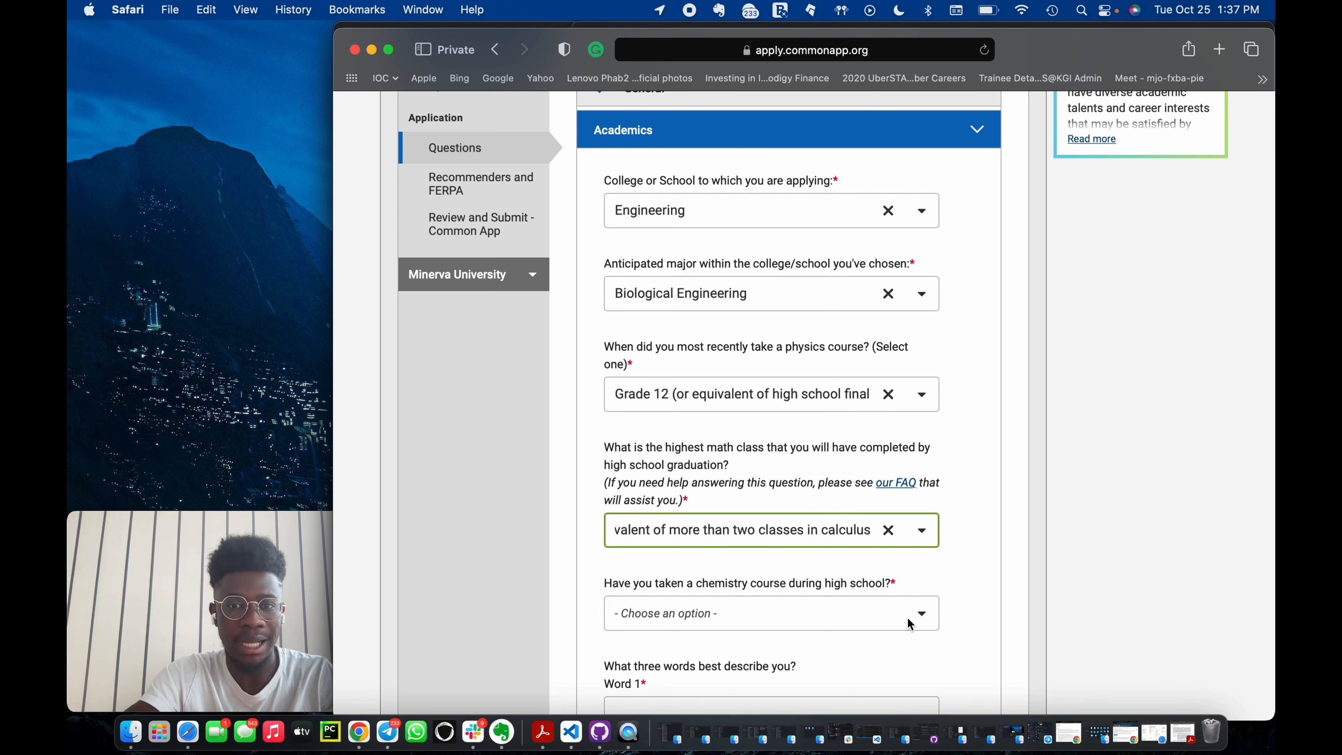
scroll(887, 603, down, 2)
click(842, 565)
click(742, 603)
Enter a, b and c as the three words that best describe you, one per field.
scroll(742, 607, down, 5)
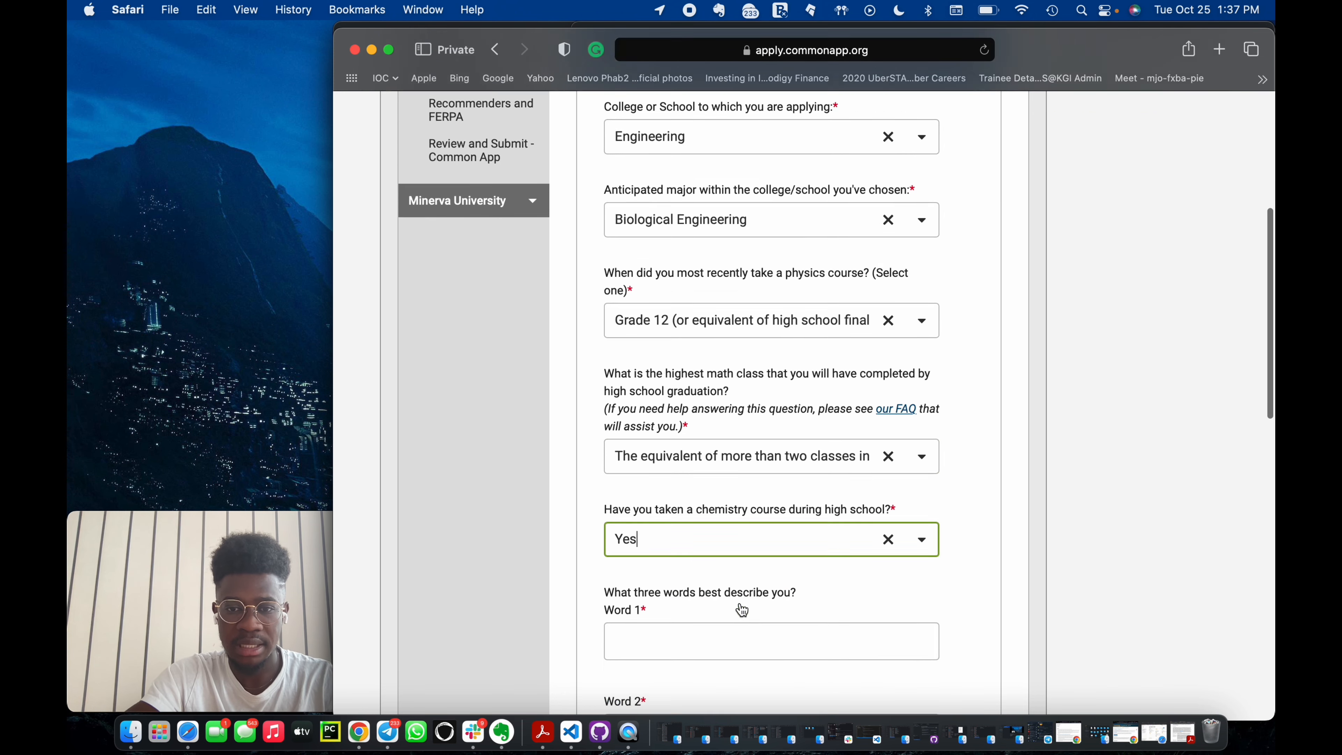
click(731, 550)
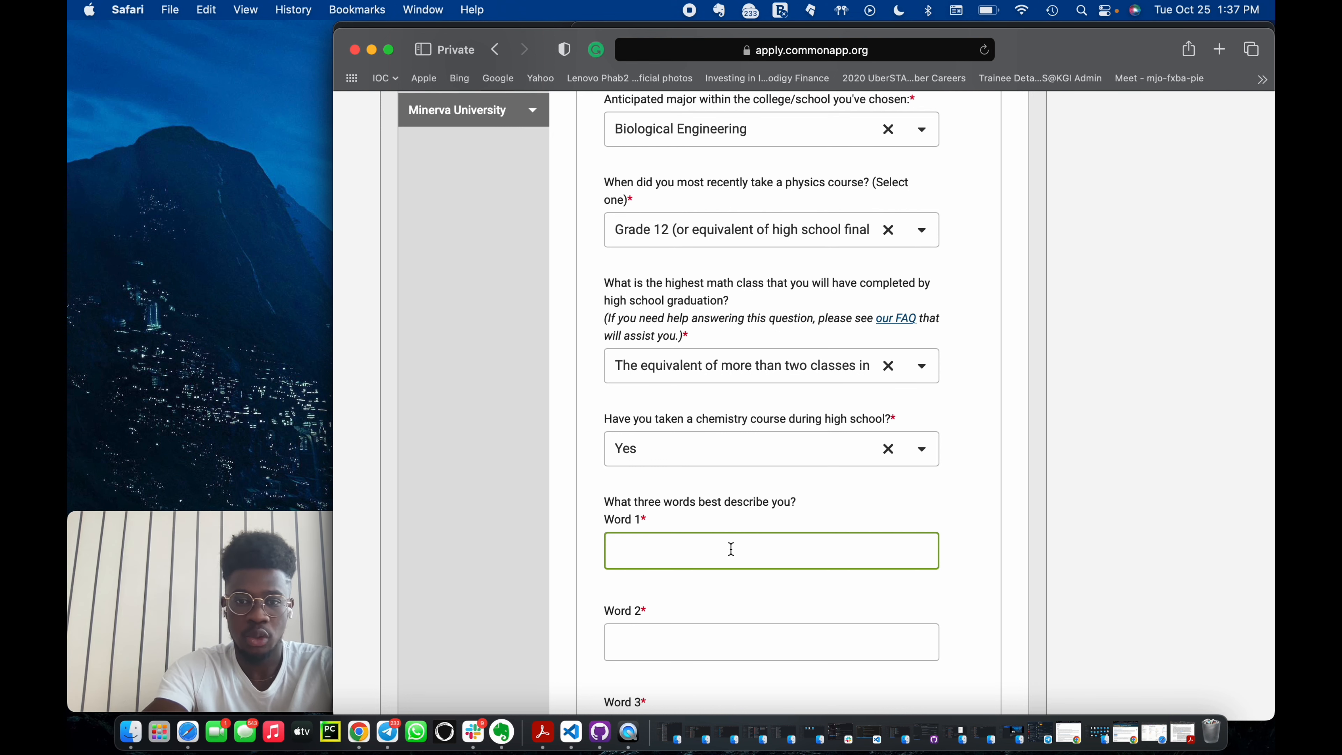
text(a,b,c)
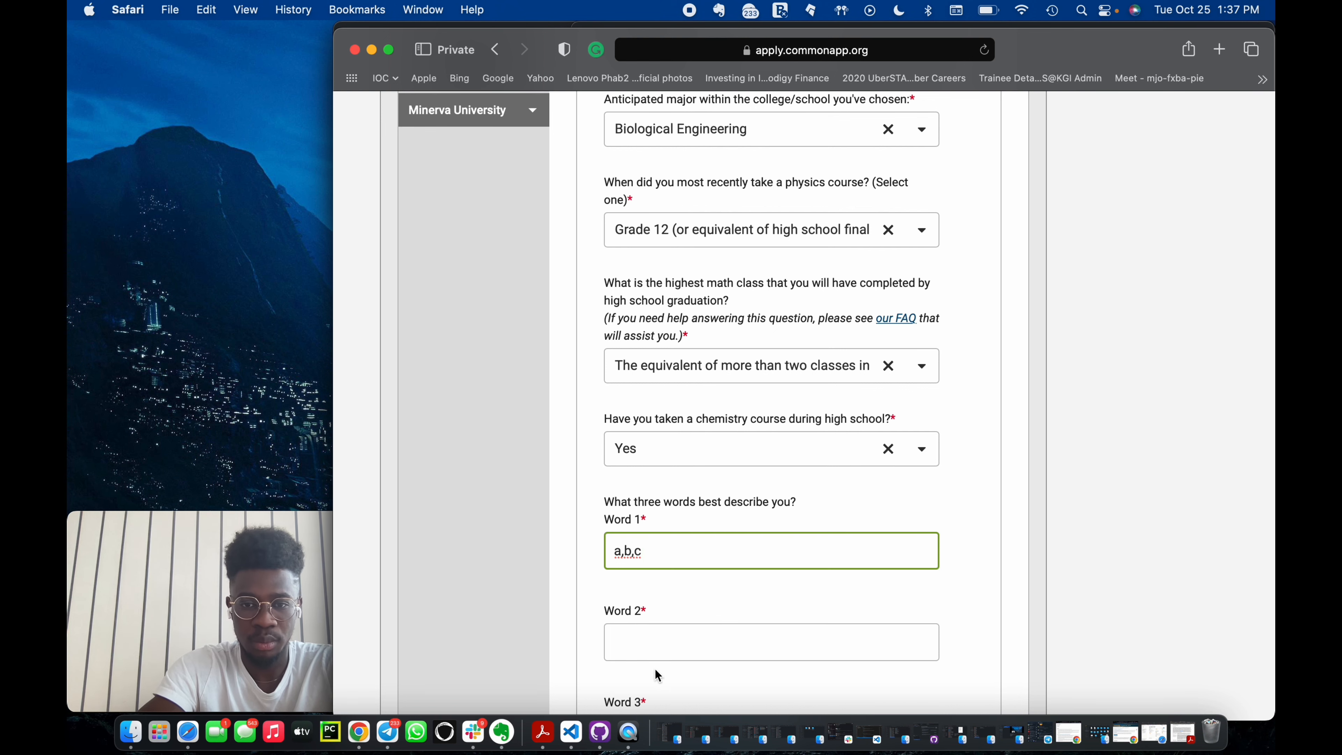
click(662, 642)
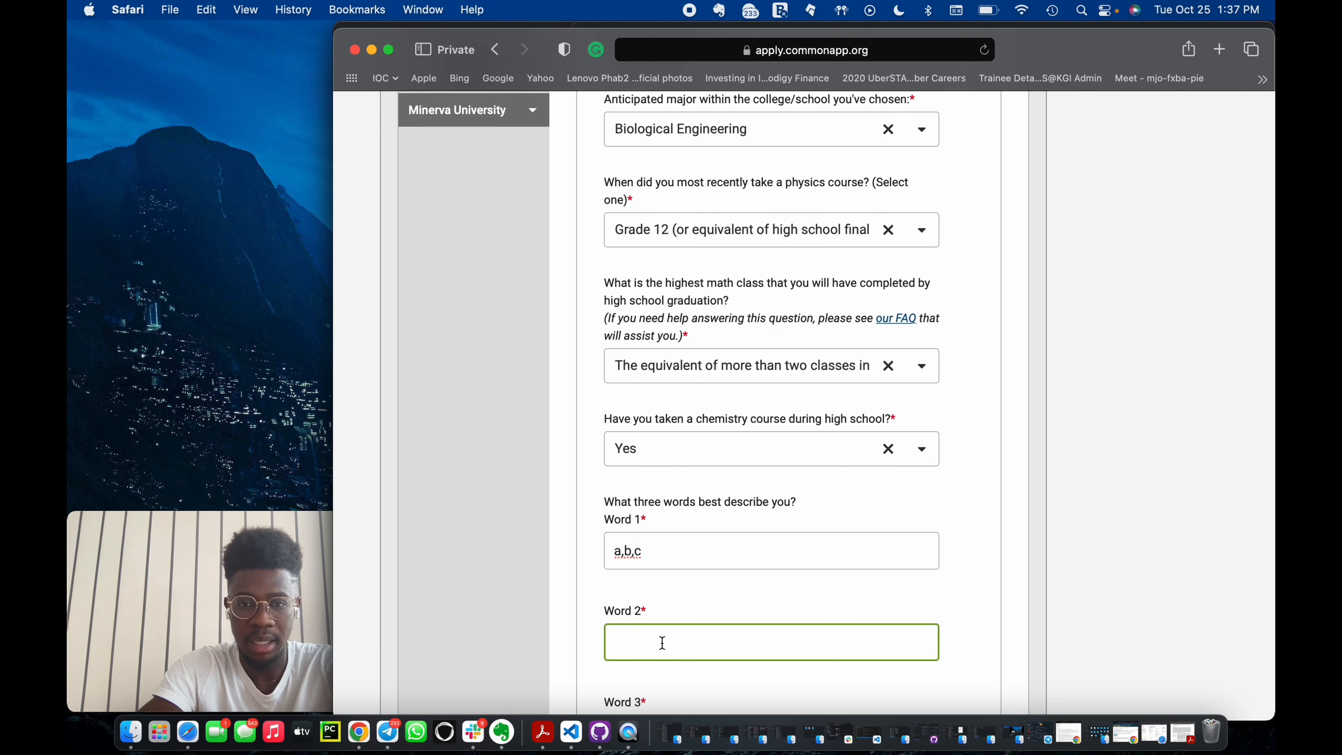
scroll(661, 642, down, 2)
click(662, 443)
key(BackSpace)
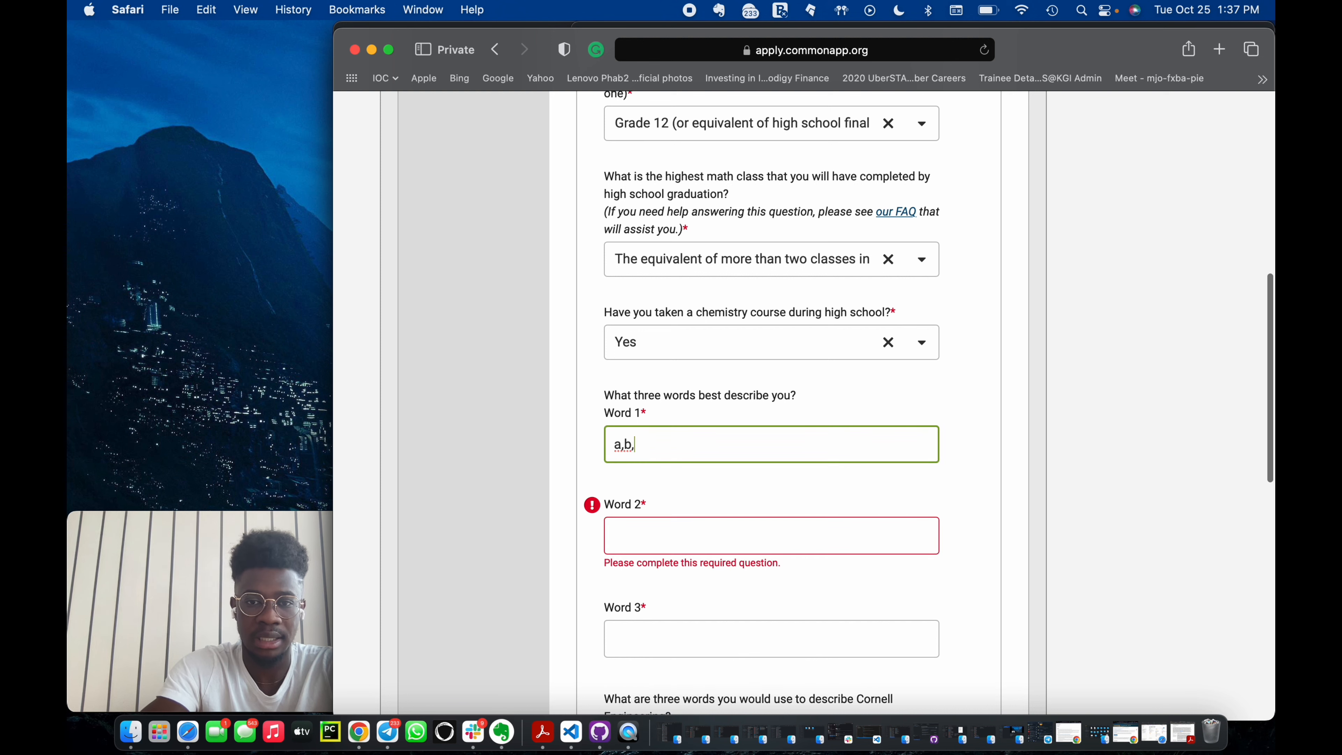
key(BackSpace)
key(BackSpace)
key(BackSpace)
click(640, 527)
text(b)
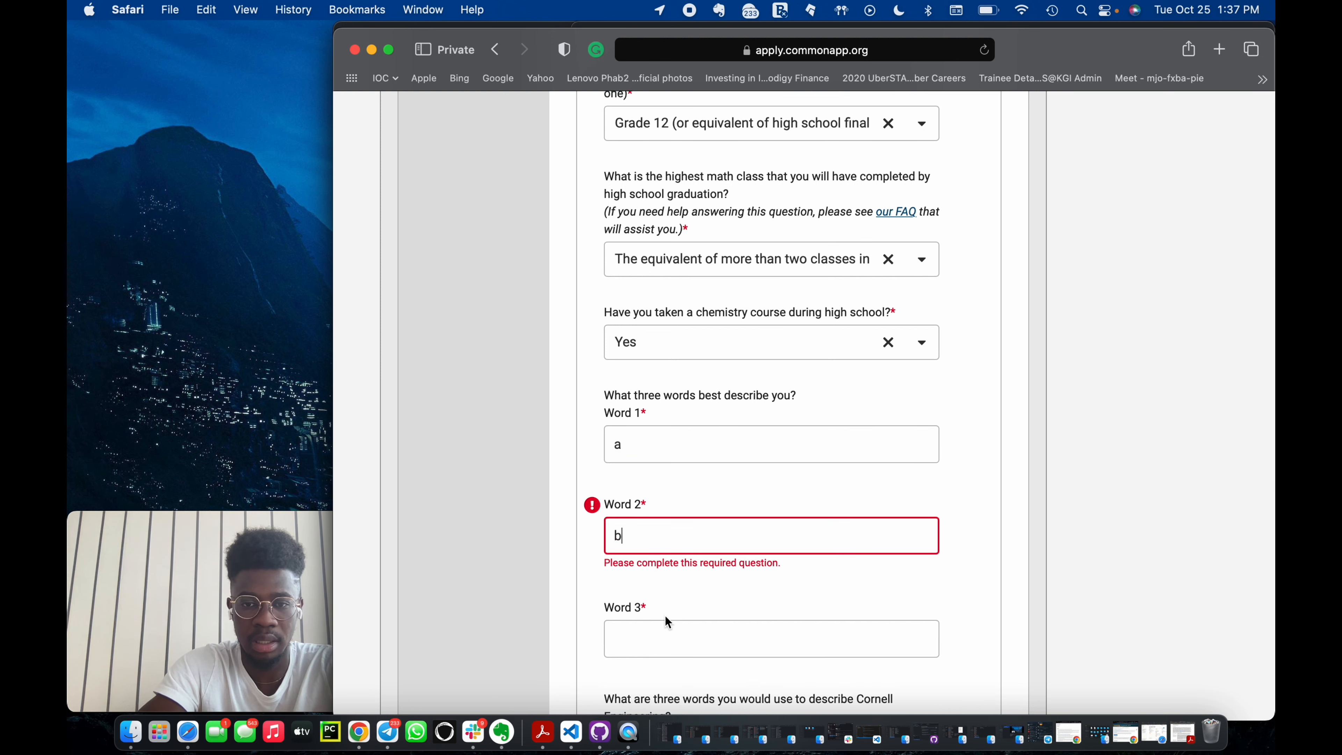
click(660, 623)
text(c)
Enter a as the first word describing Cornell Engineering.
scroll(660, 623, down, 7)
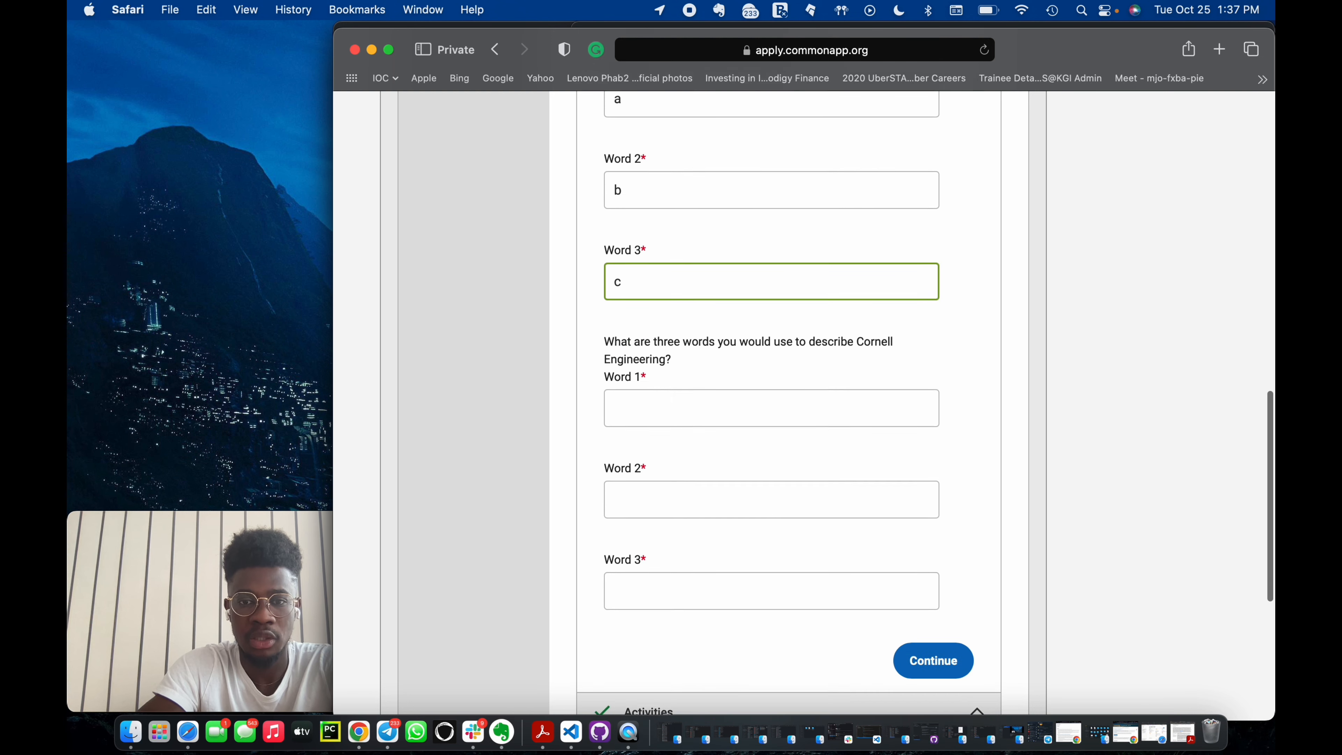
click(686, 402)
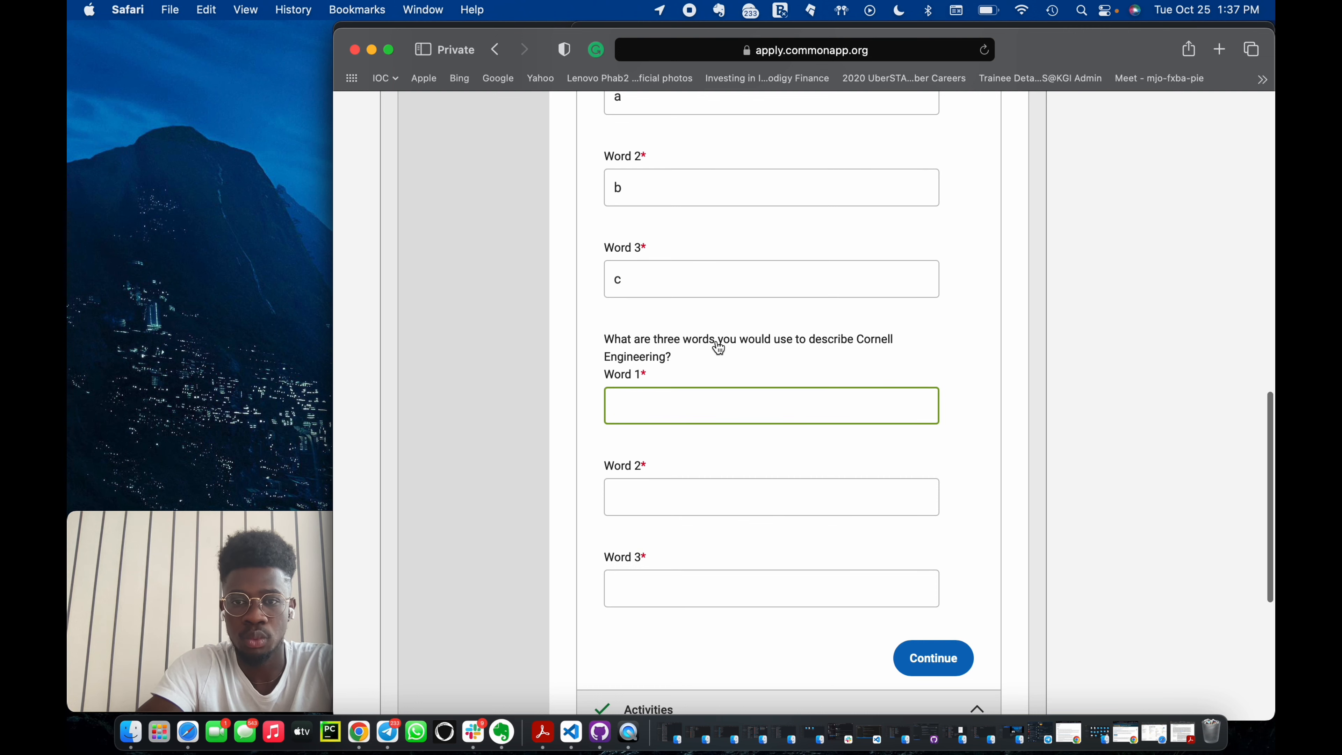
text(a)
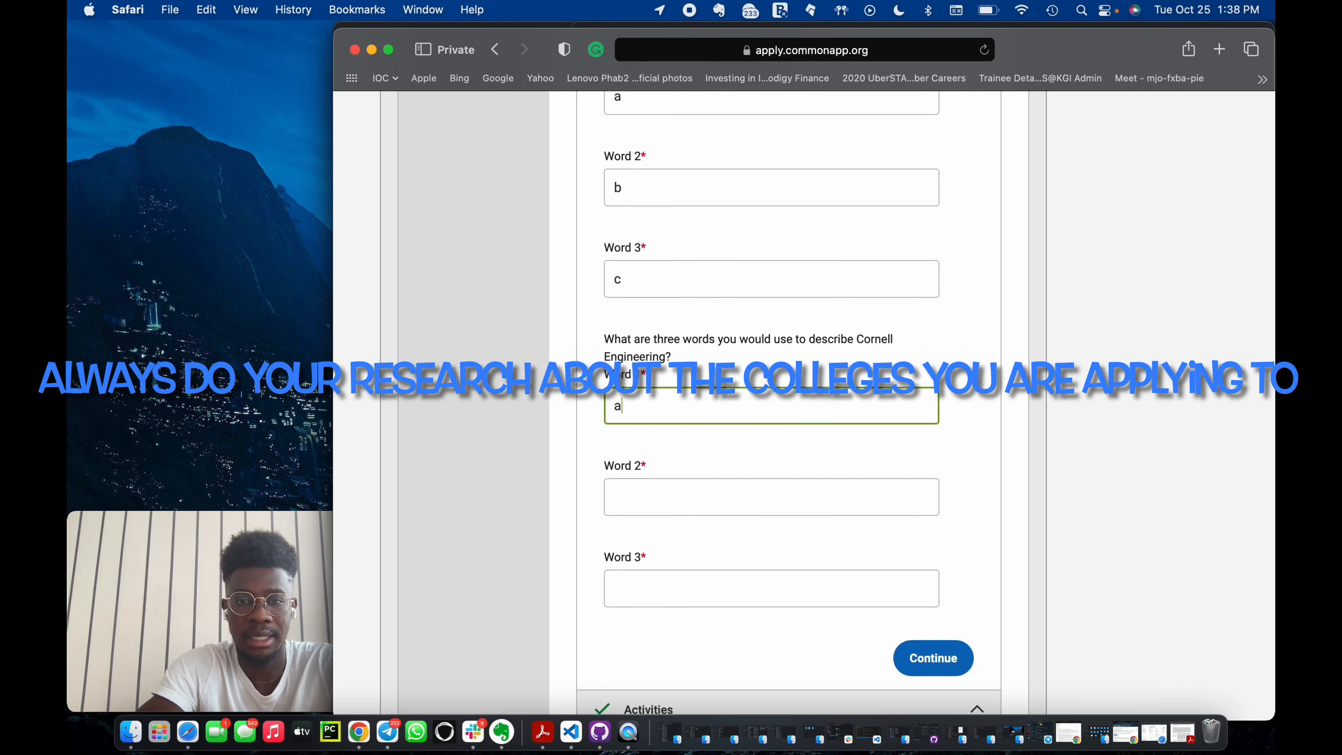
Enter b and c as the second and third words describing Cornell Engineering and submit the Academics section.
click(659, 495)
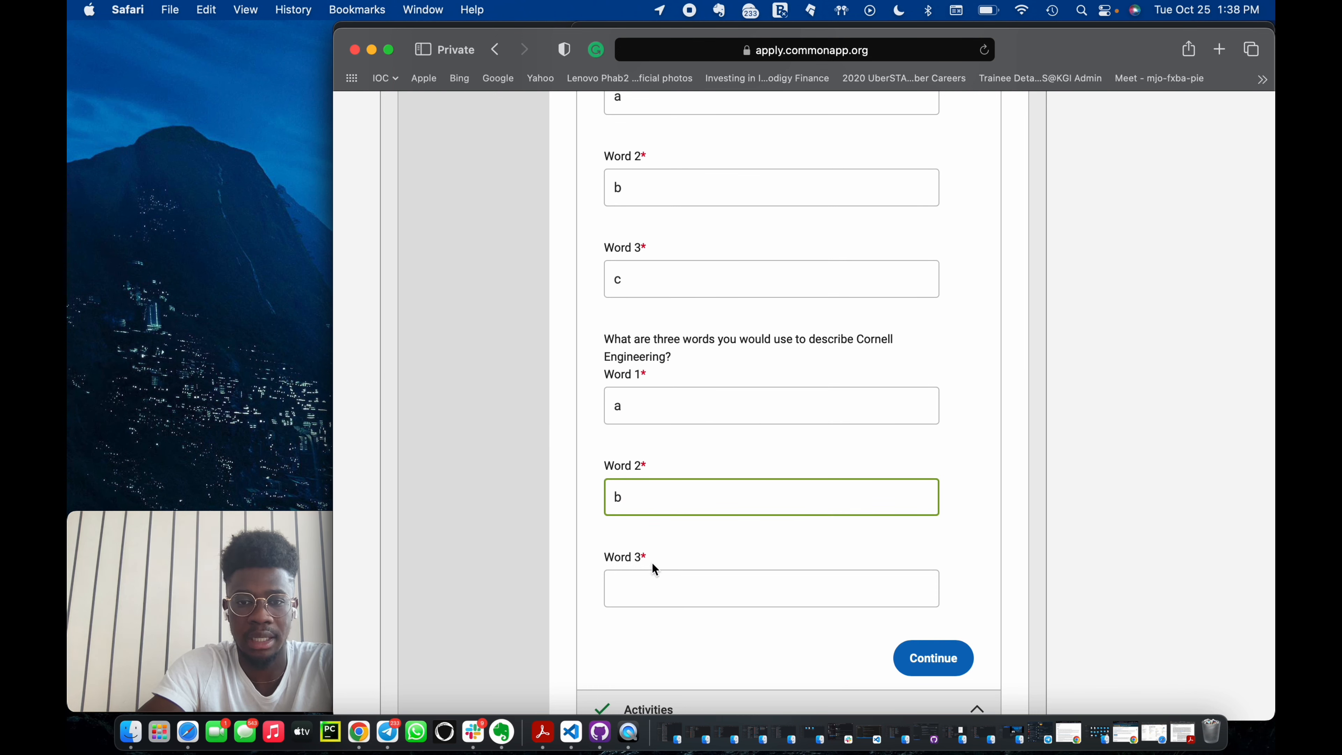
click(655, 584)
text(c)
key(Return)
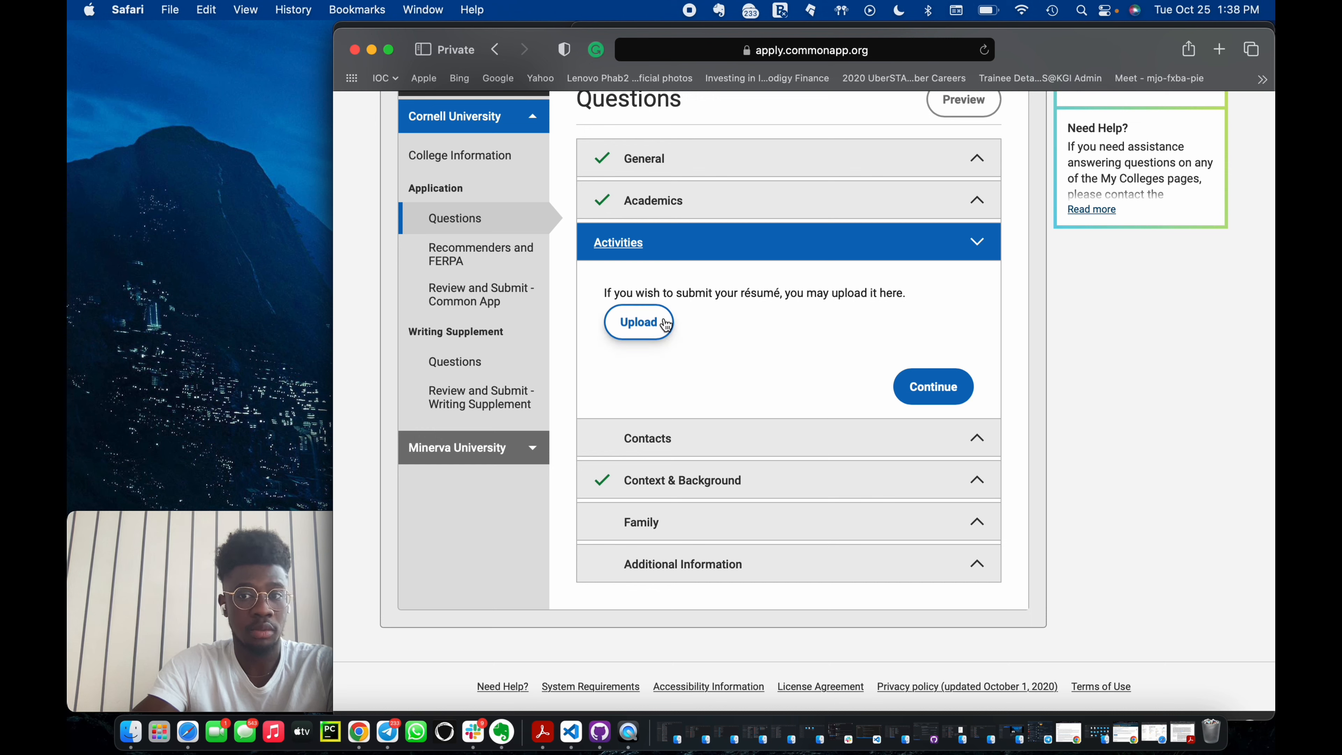
Continue past the optional résumé upload, then answer No to having previously applied to Cornell in Contacts and continue.
click(932, 389)
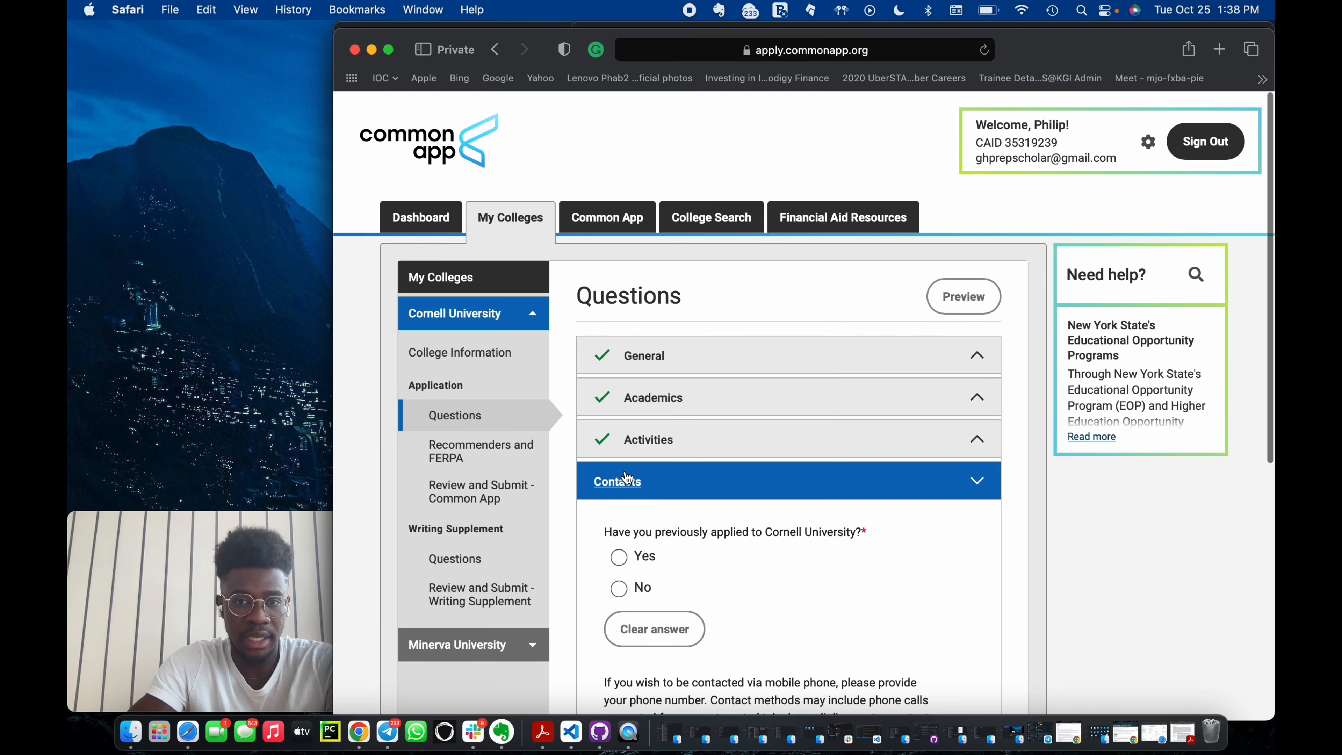
scroll(646, 527, down, 4)
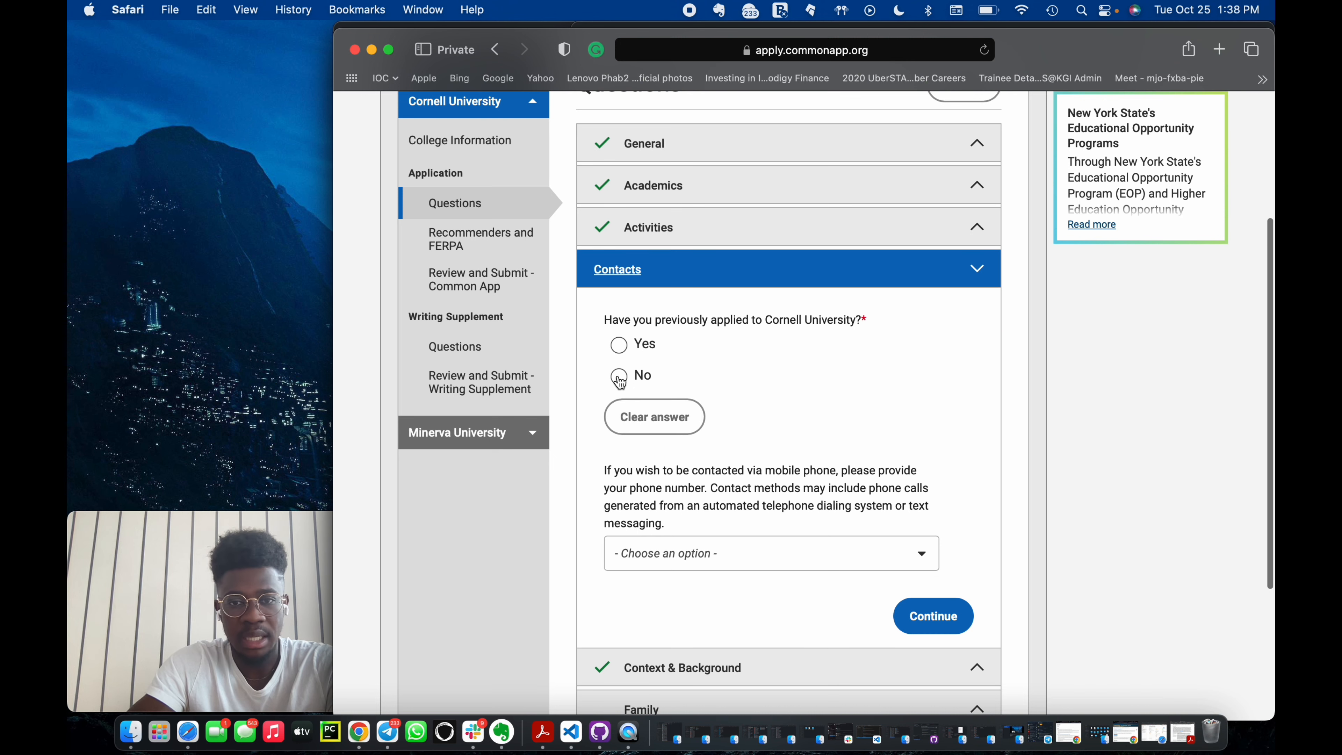
click(748, 552)
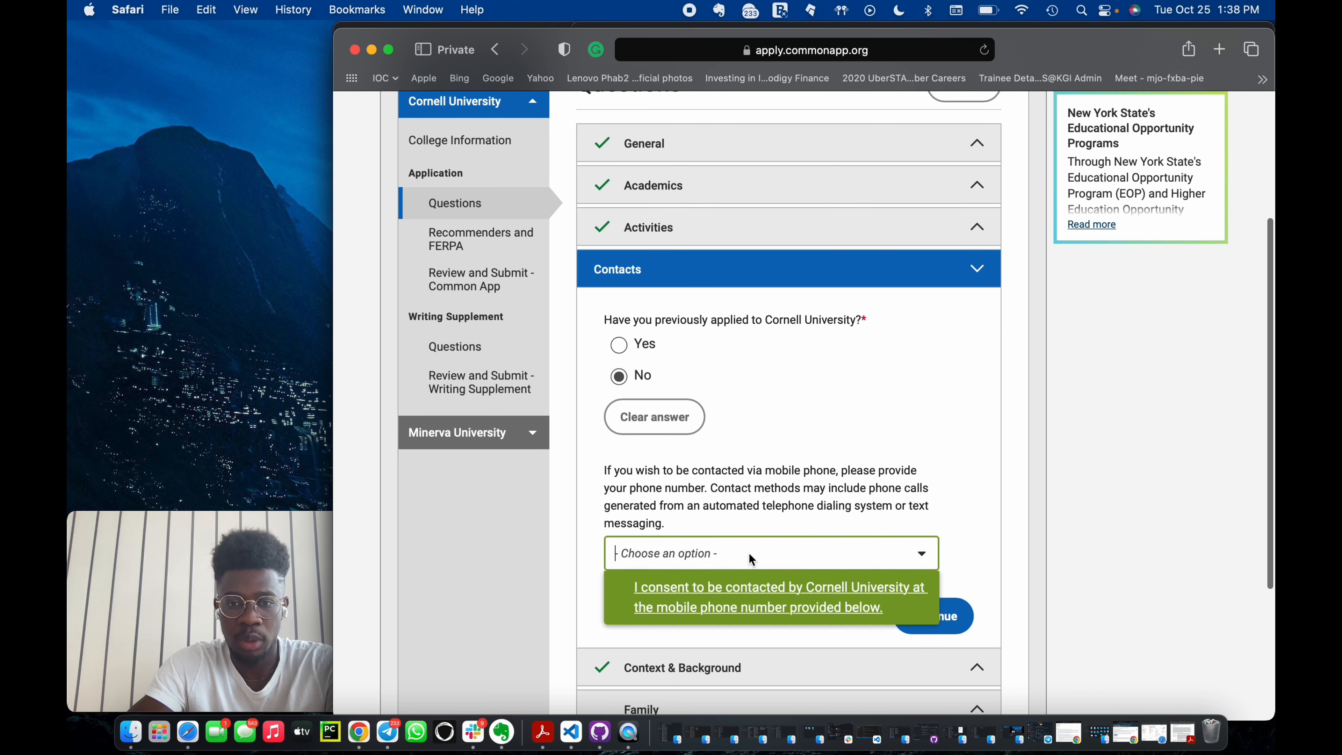
click(966, 502)
click(958, 626)
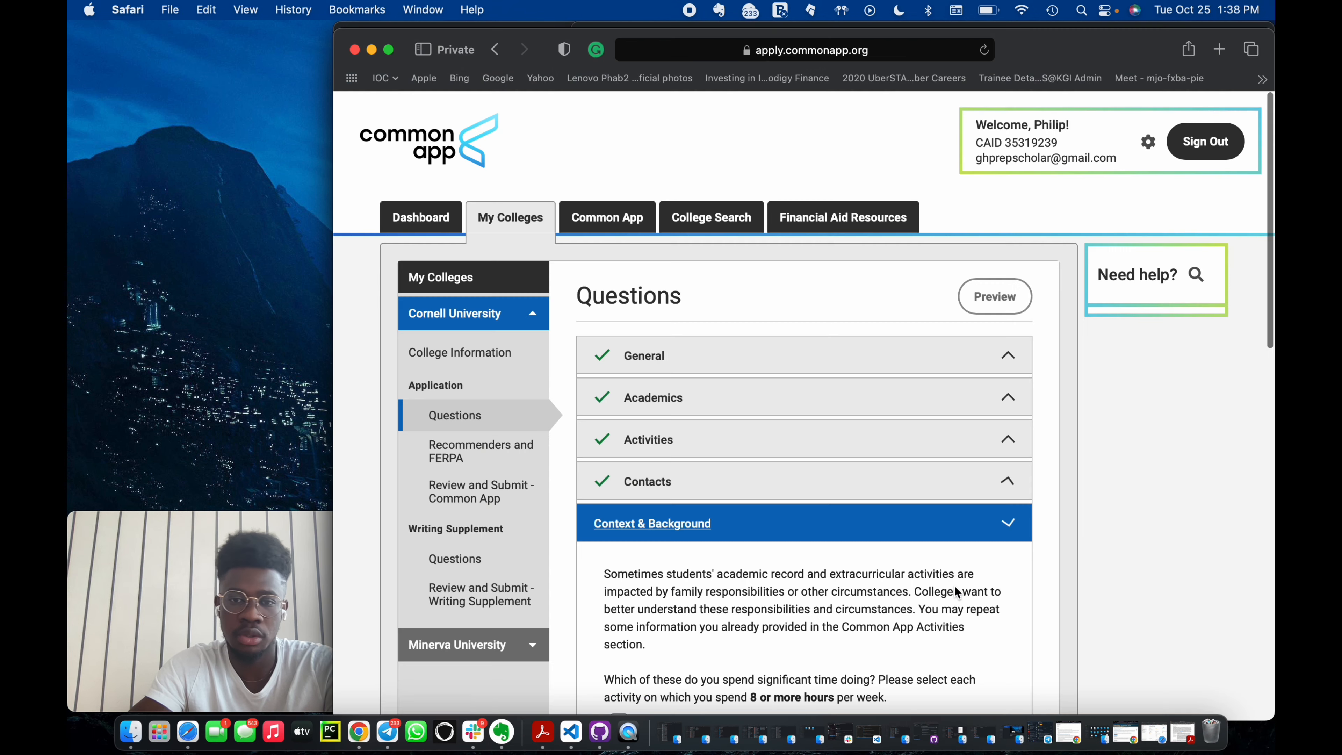
Select Living on my own/don't live at home as the only Context & Background activity and continue.
scroll(954, 565, down, 7)
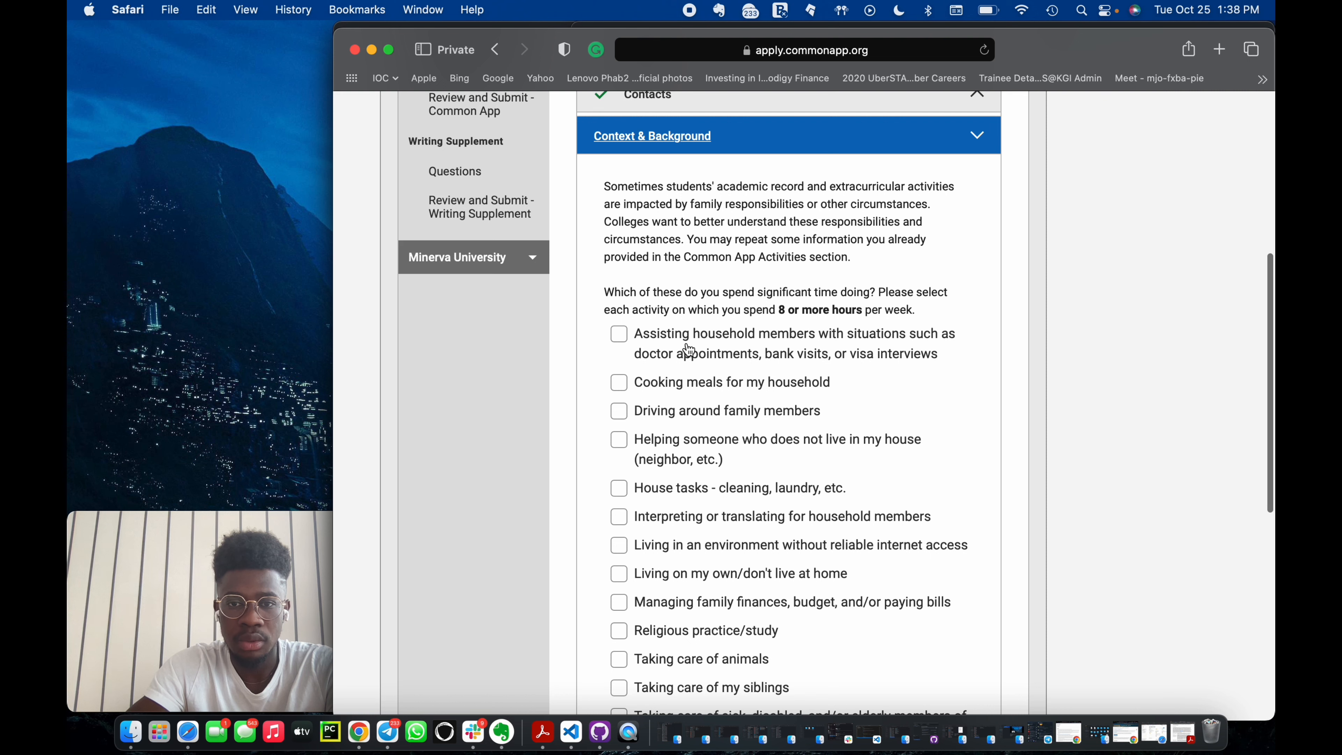
click(654, 391)
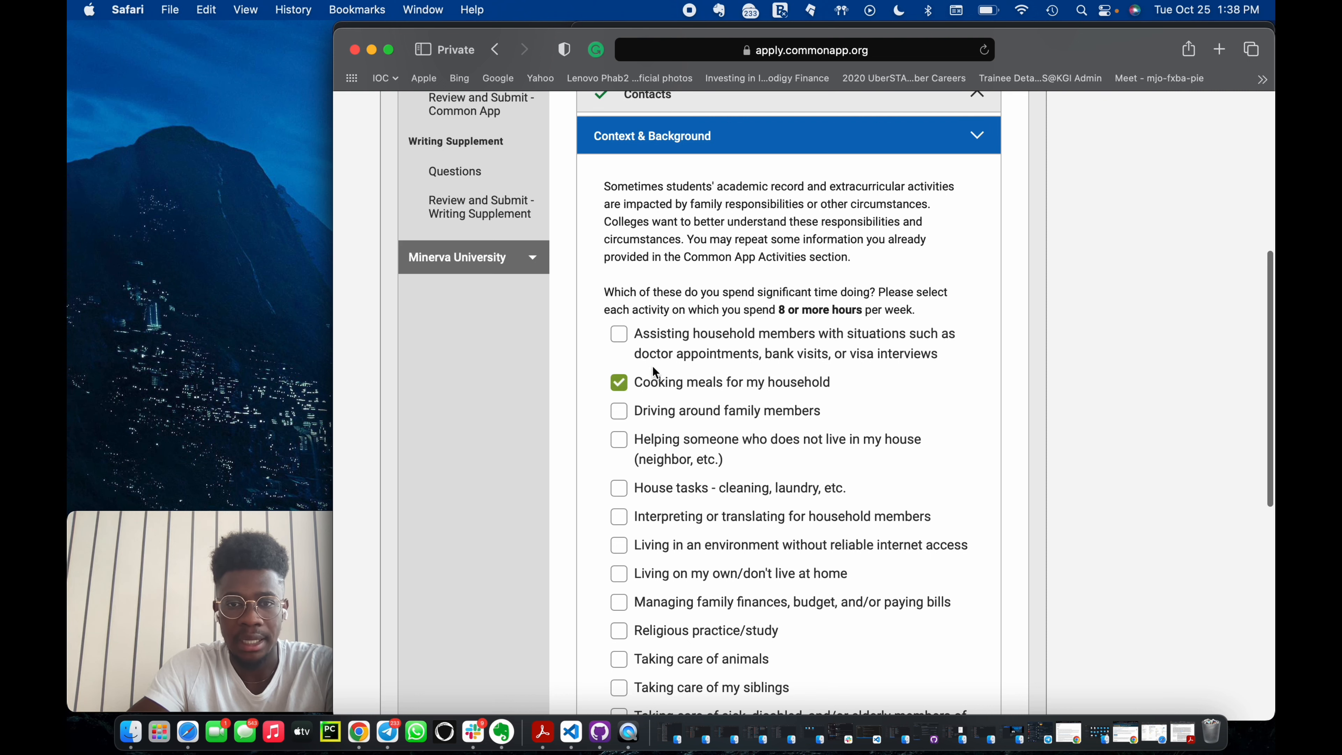
click(660, 355)
scroll(662, 475, down, 2)
scroll(663, 426, down, 1)
click(663, 423)
scroll(664, 423, down, 7)
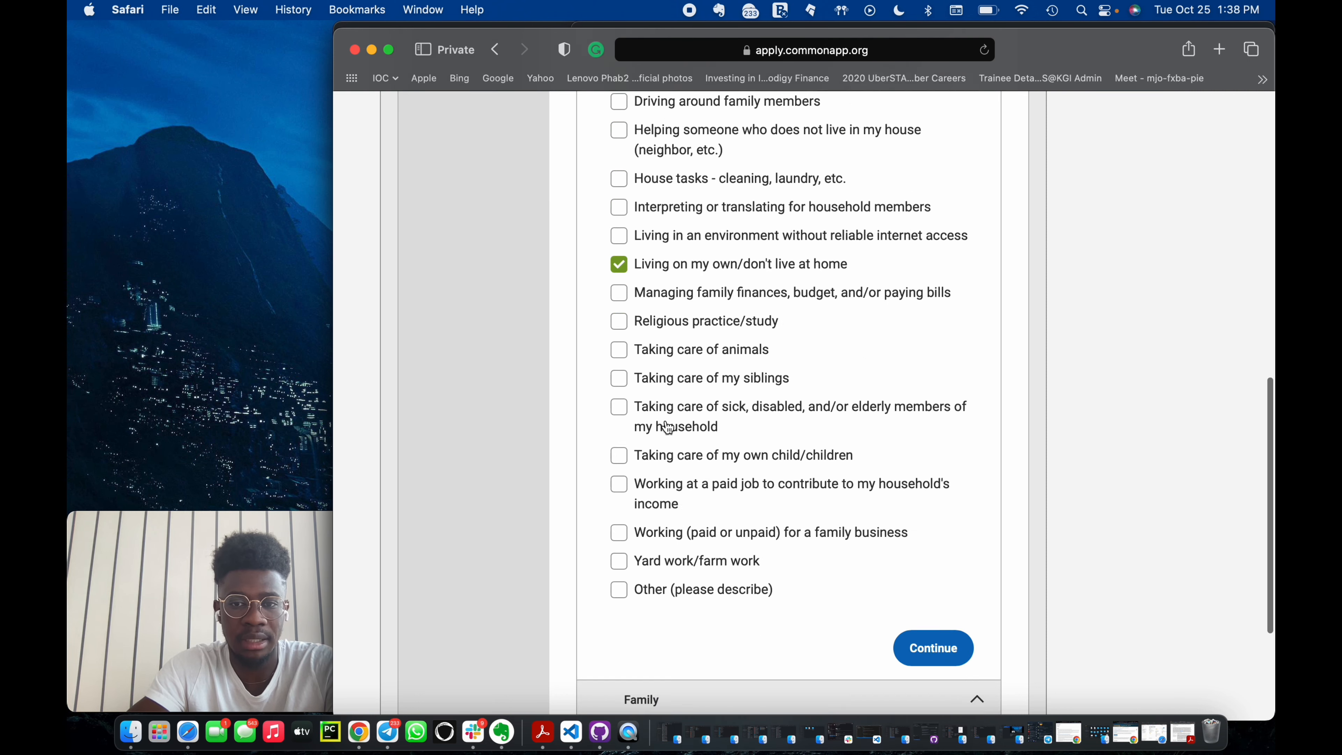
click(946, 478)
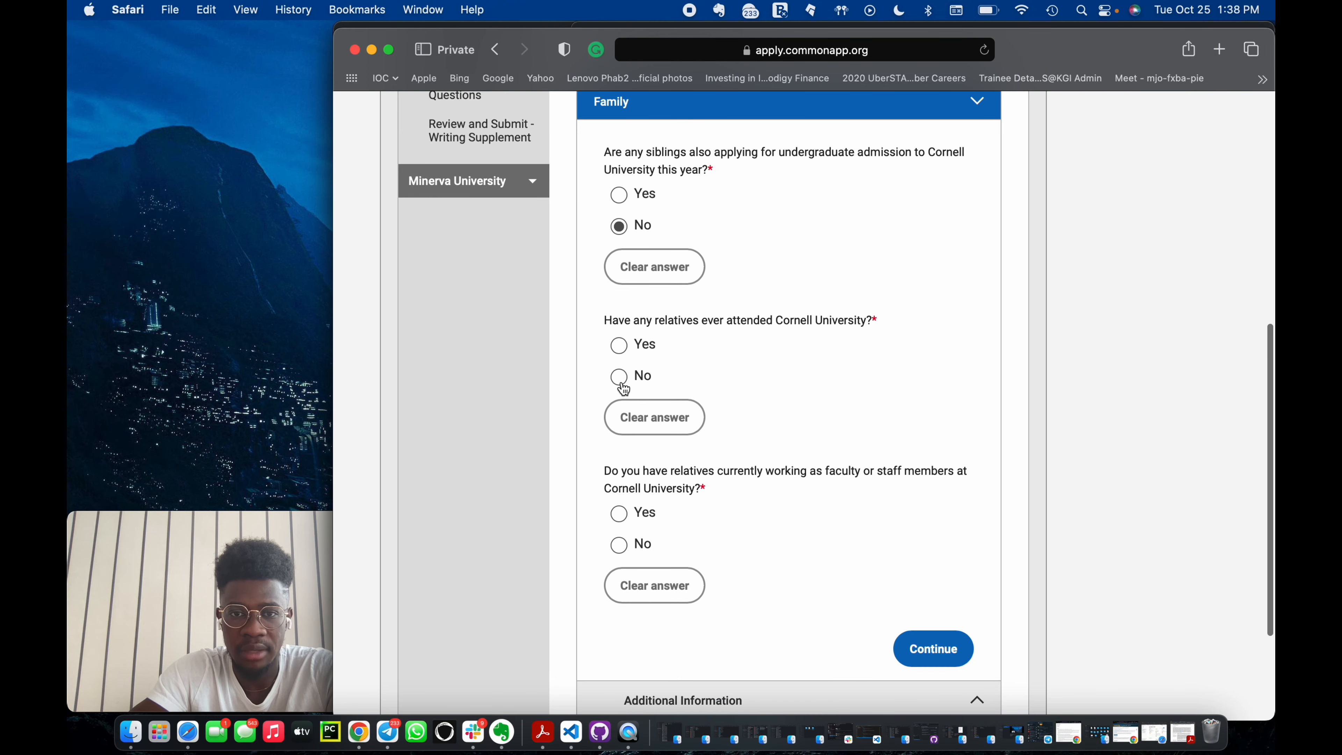
Answer No to both relatives questions in Family and to the misdemeanor or felony question in Additional Information.
click(619, 377)
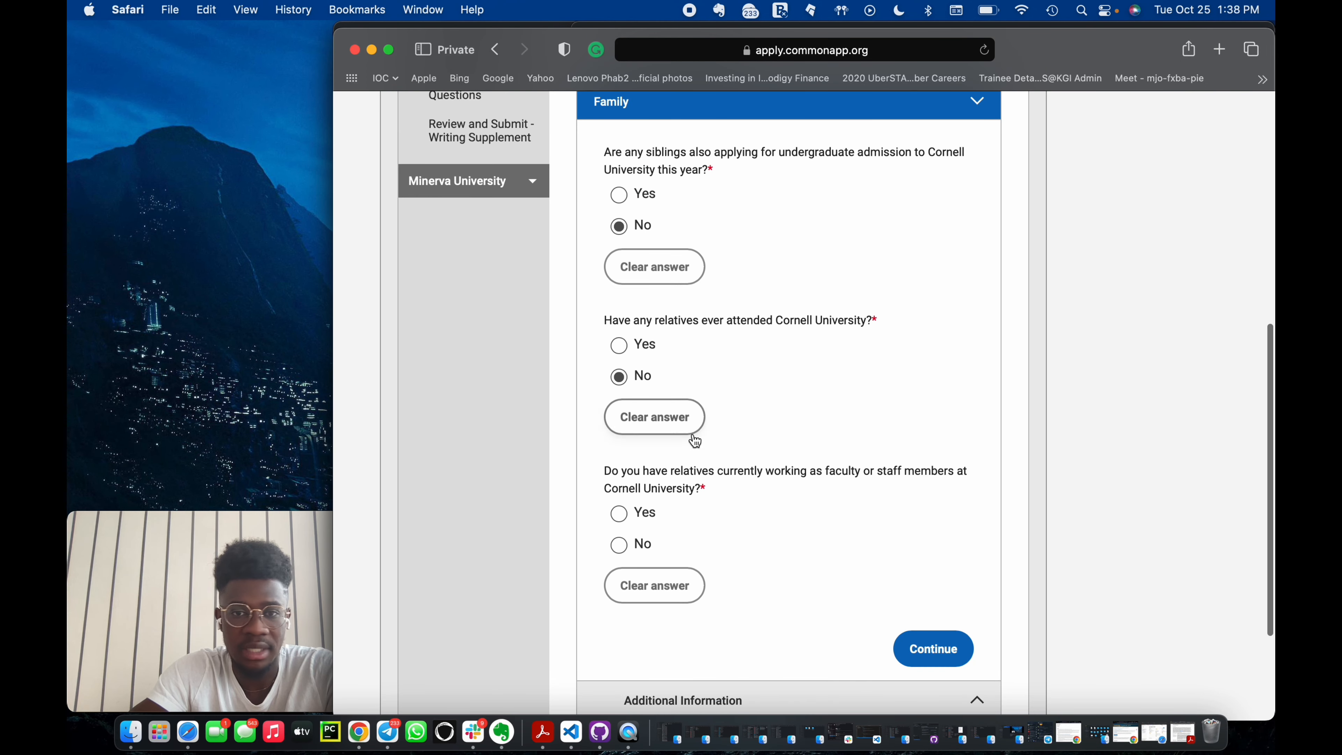
click(619, 545)
click(912, 650)
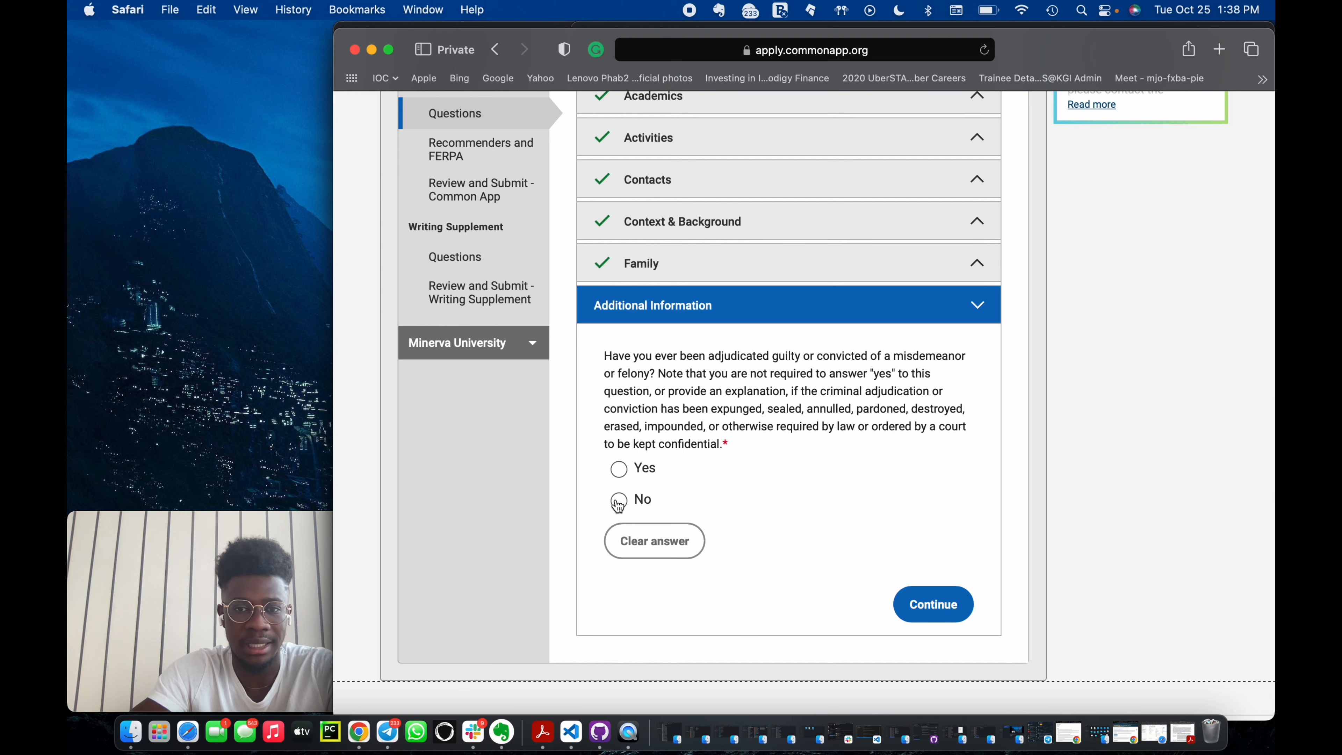
click(618, 500)
click(959, 615)
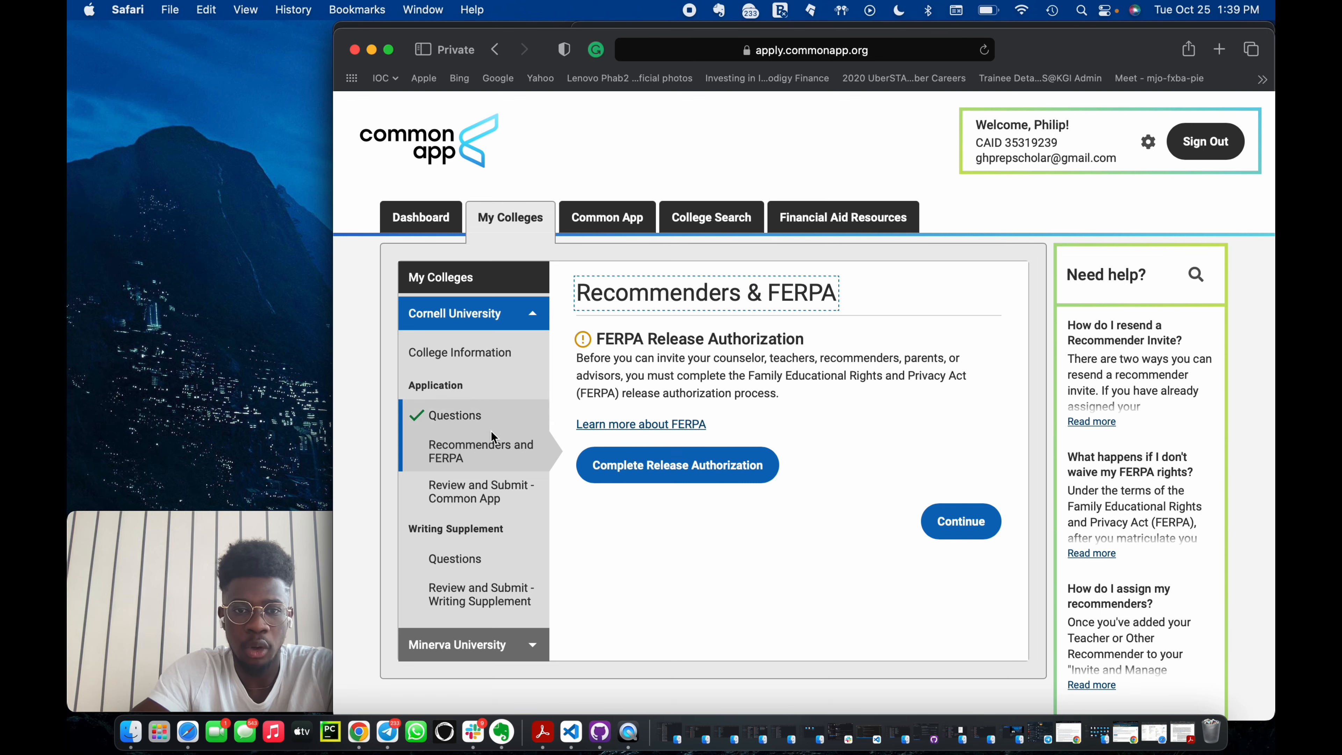
Start the FERPA release authorization, confirm reading the instructions, and acknowledge the records release statement.
click(743, 465)
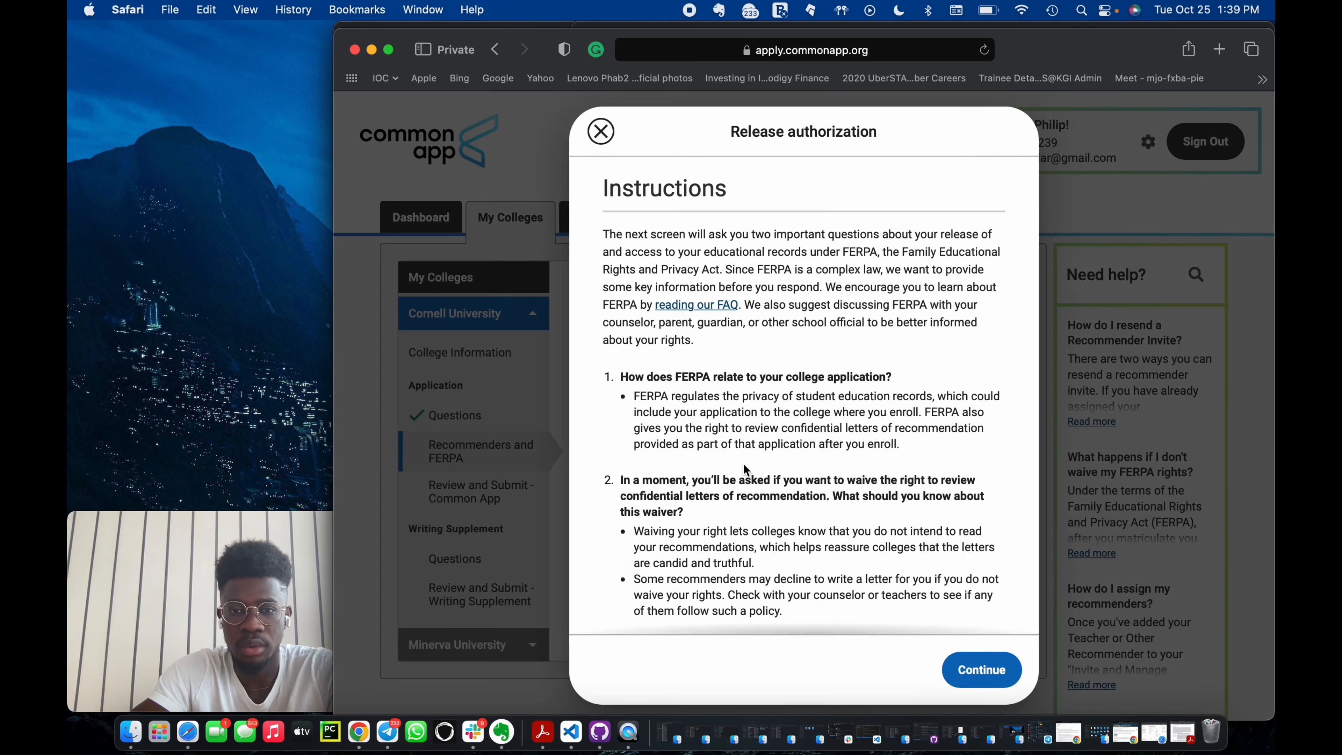
click(981, 669)
click(637, 549)
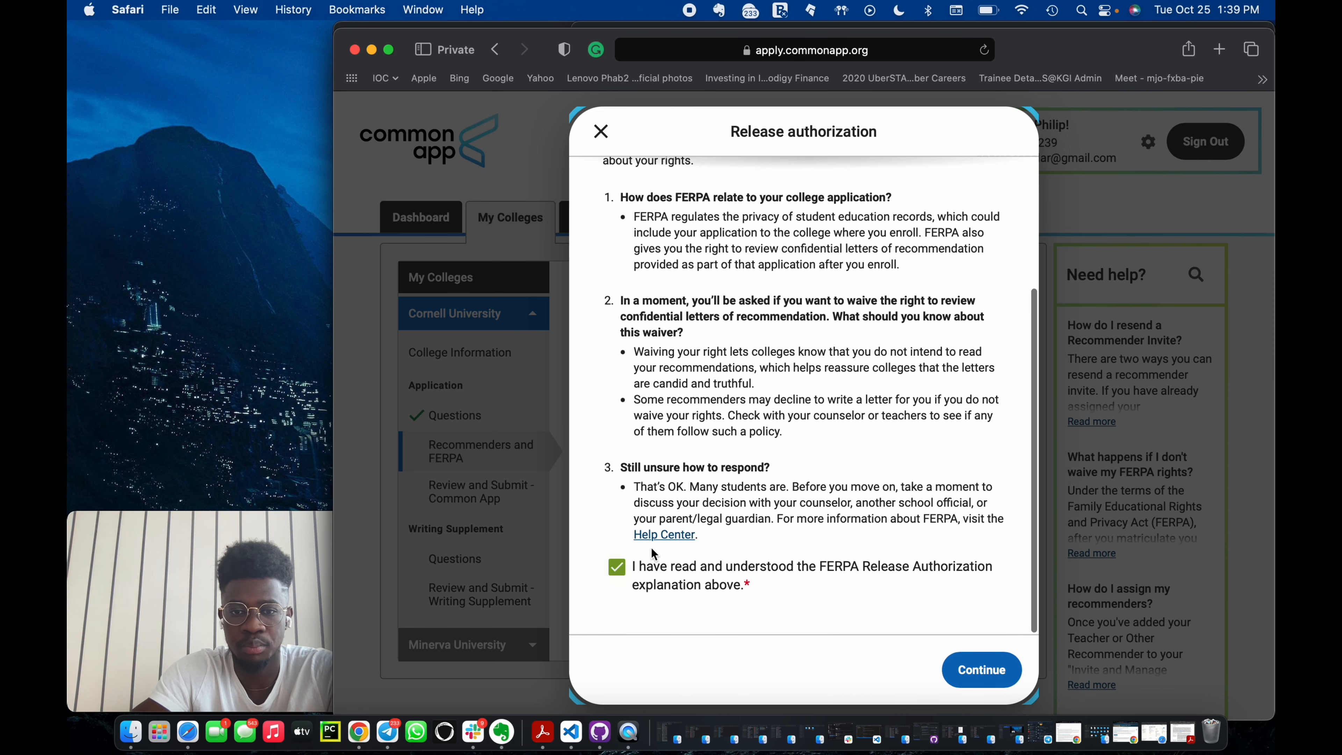
click(953, 669)
click(719, 407)
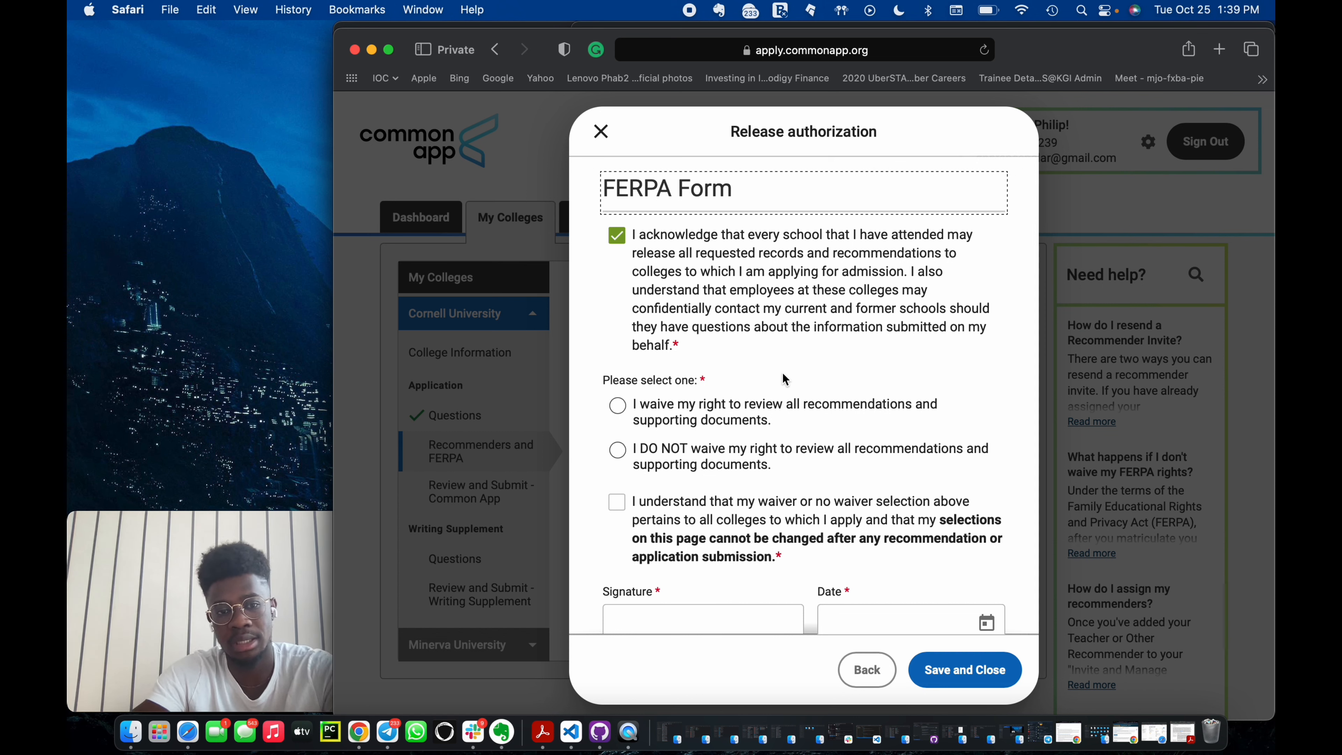
Choose to waive the right to review all recommendations and acknowledge the waiver statement.
click(752, 422)
scroll(751, 506, down, 2)
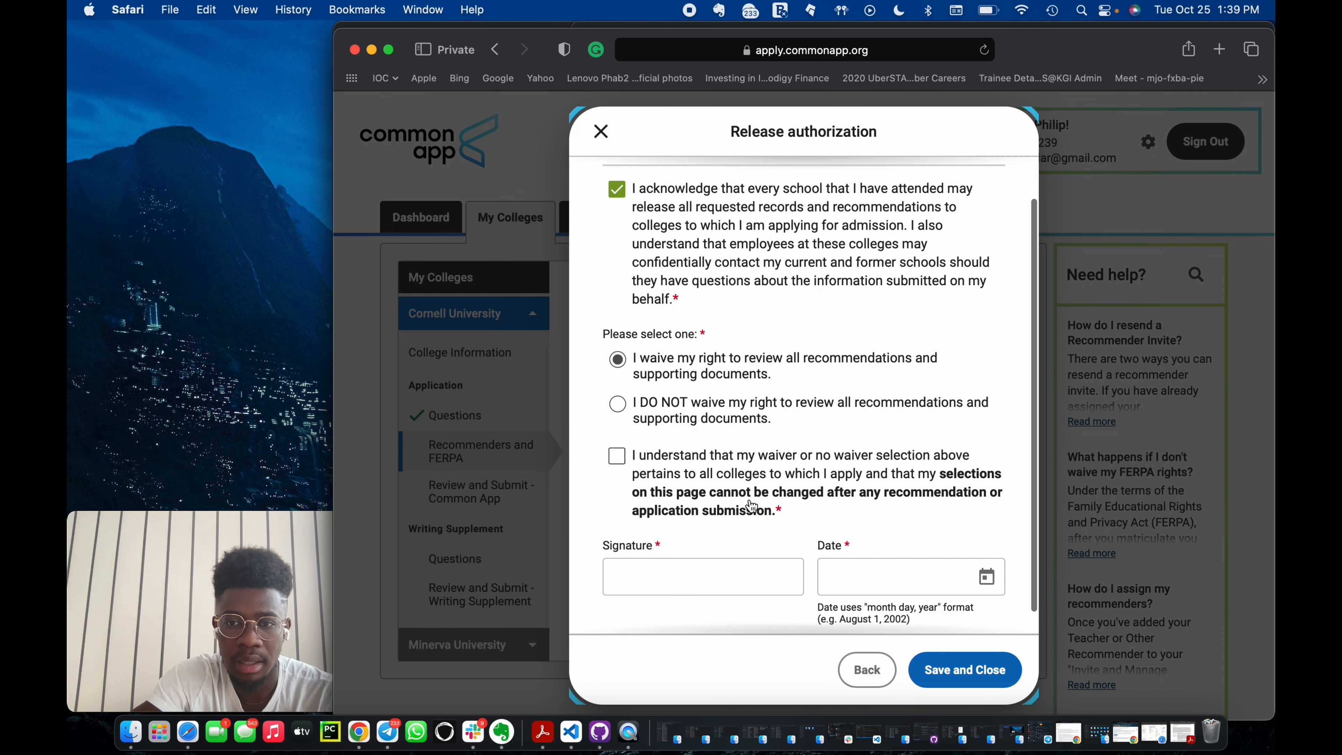
click(737, 484)
Sign the FERPA form with the student's full name, date it October 25, 2022, and save it.
click(735, 585)
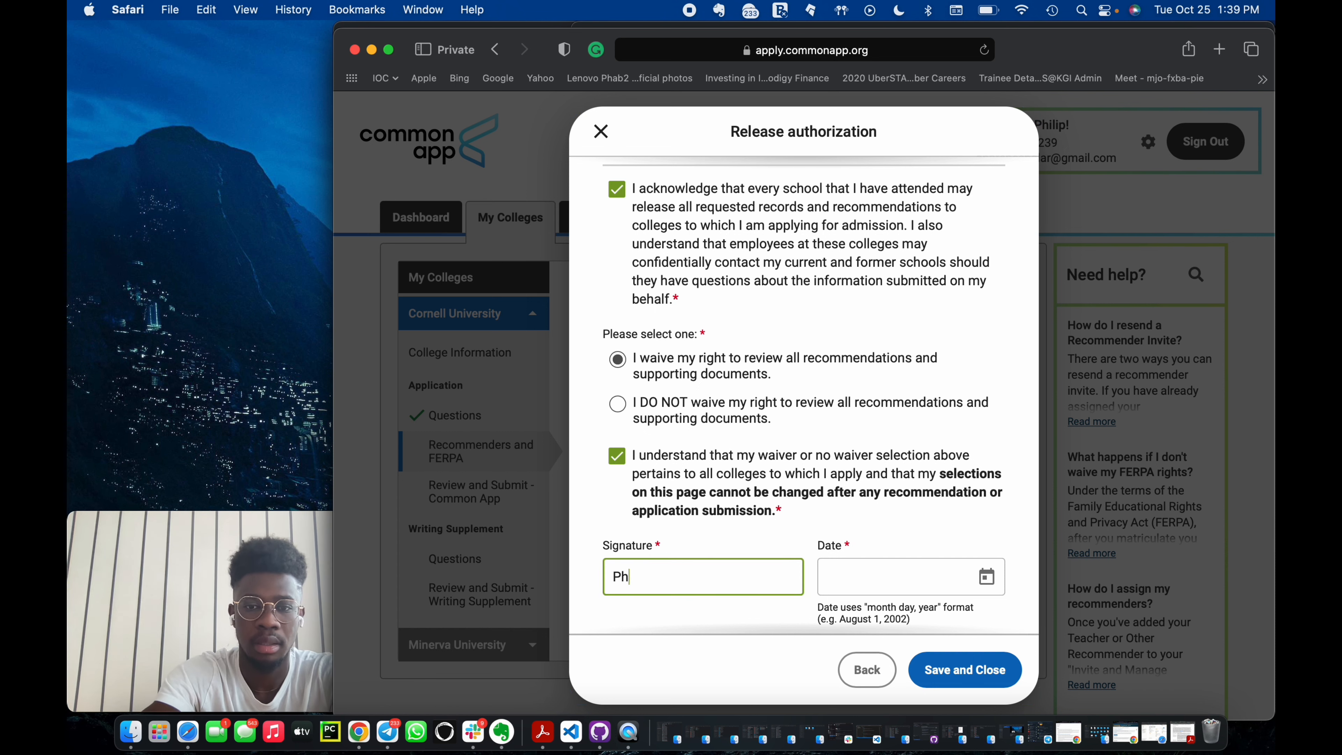
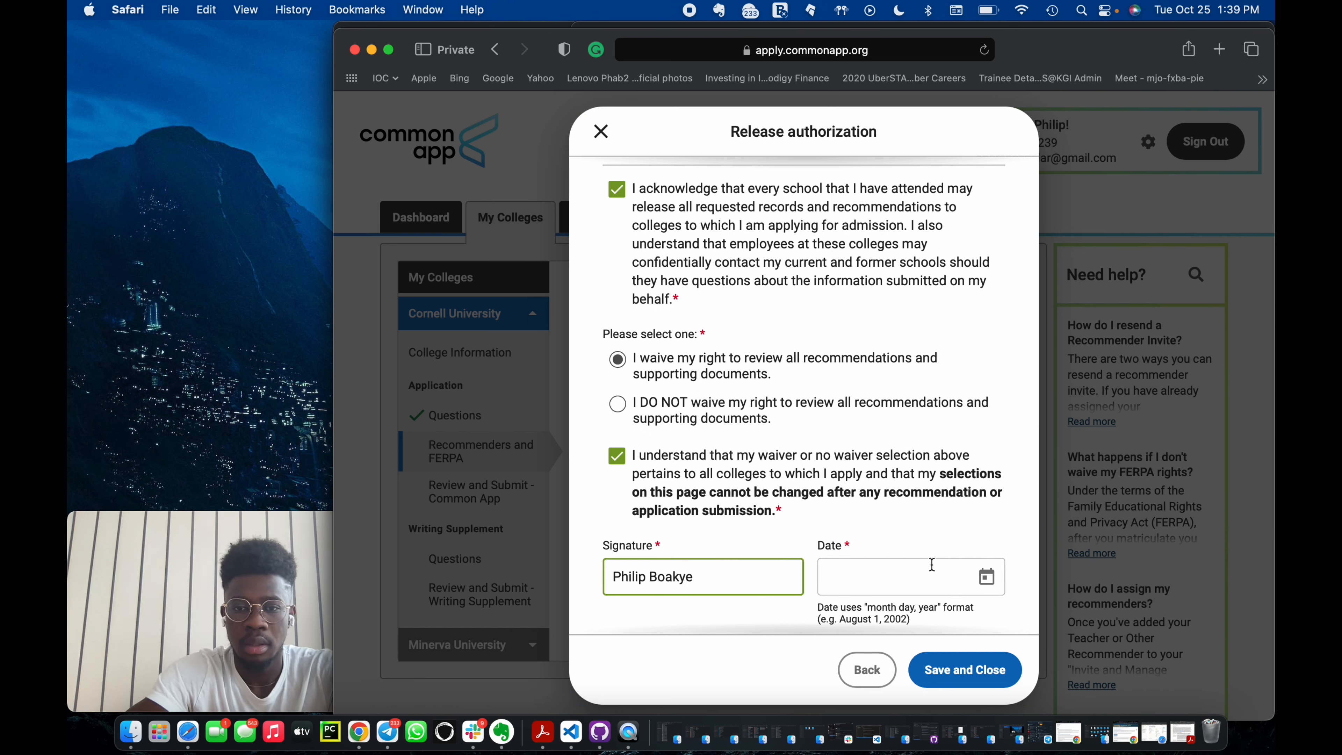
click(986, 576)
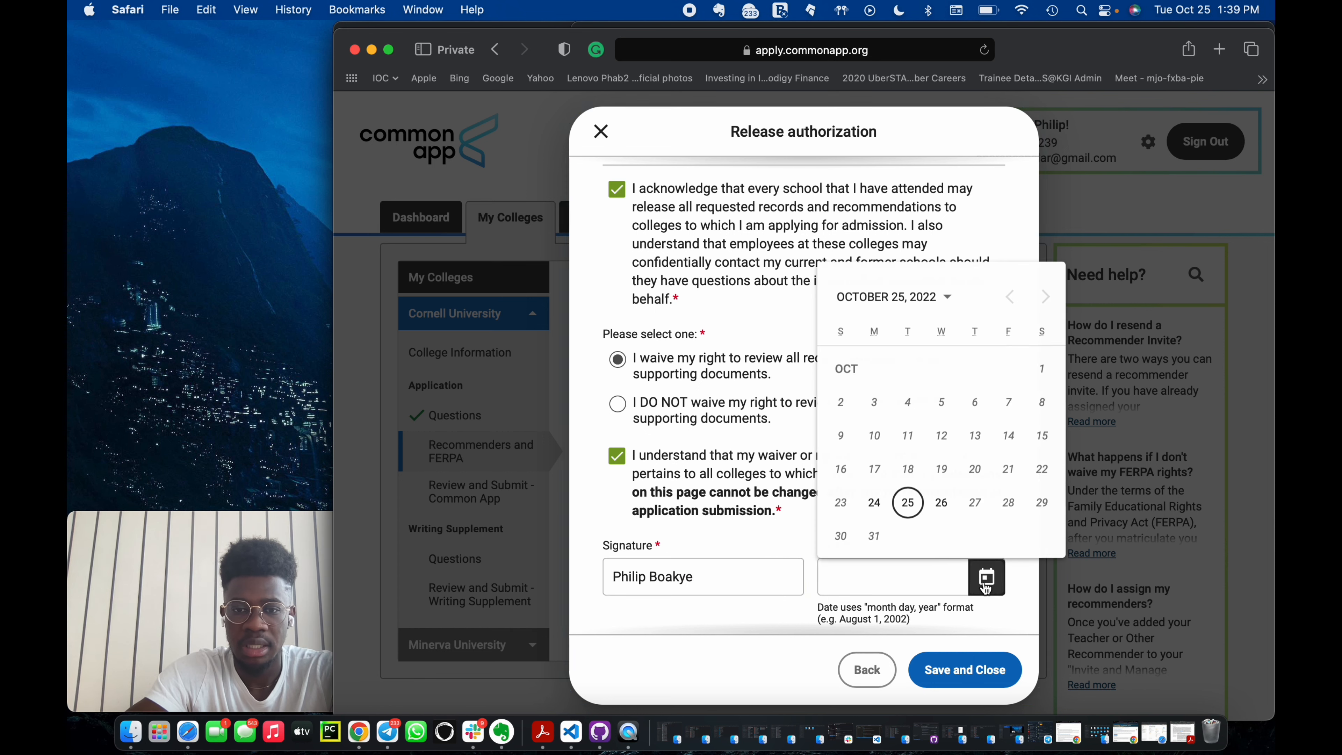
click(907, 501)
scroll(968, 622, down, 1)
click(965, 668)
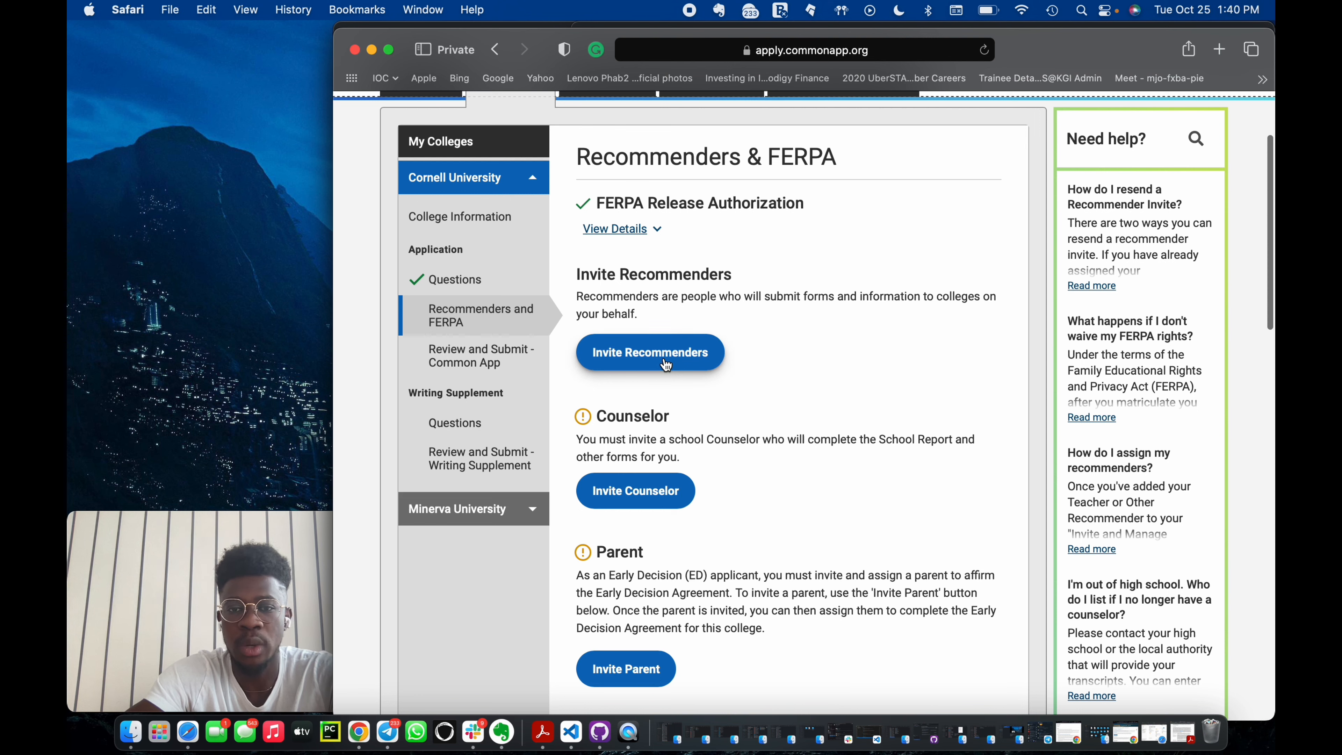
Review the counselor, parent, teacher and other recommender requirements on the Recommenders & FERPA page.
scroll(594, 571, down, 2)
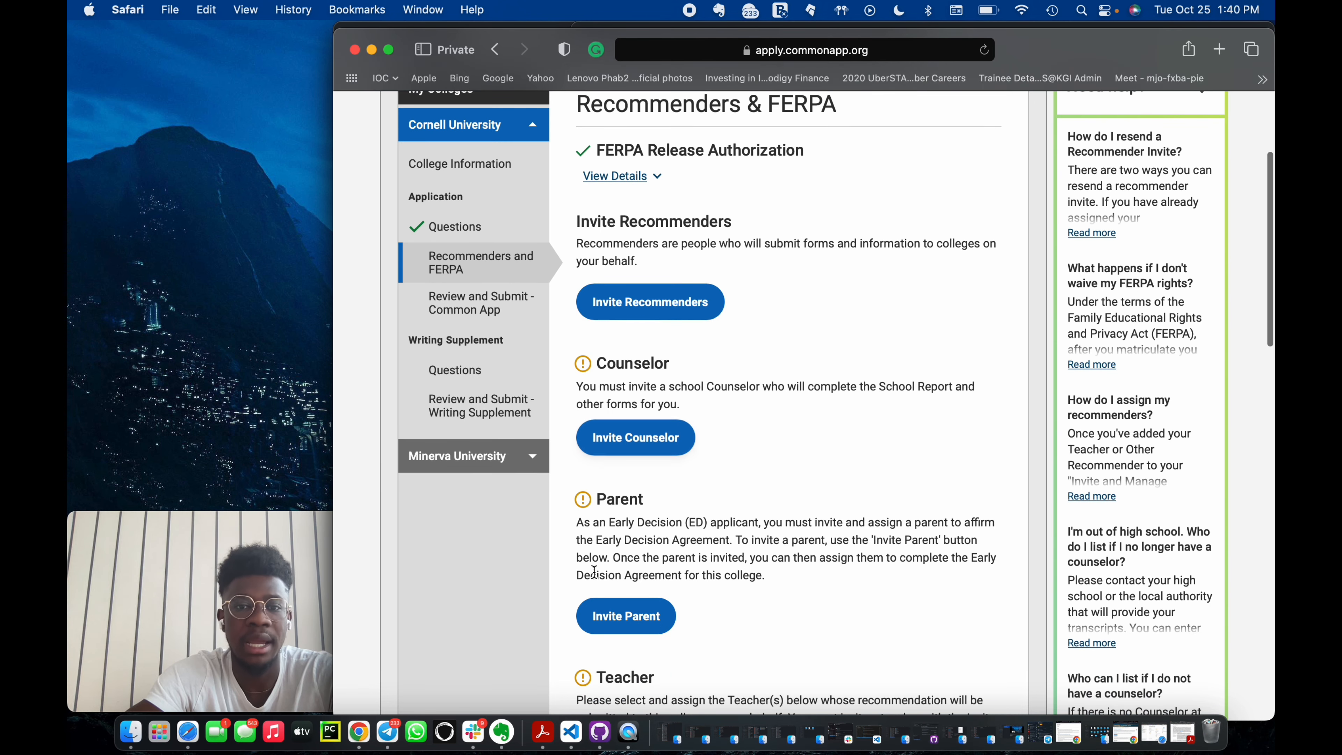
scroll(594, 571, down, 5)
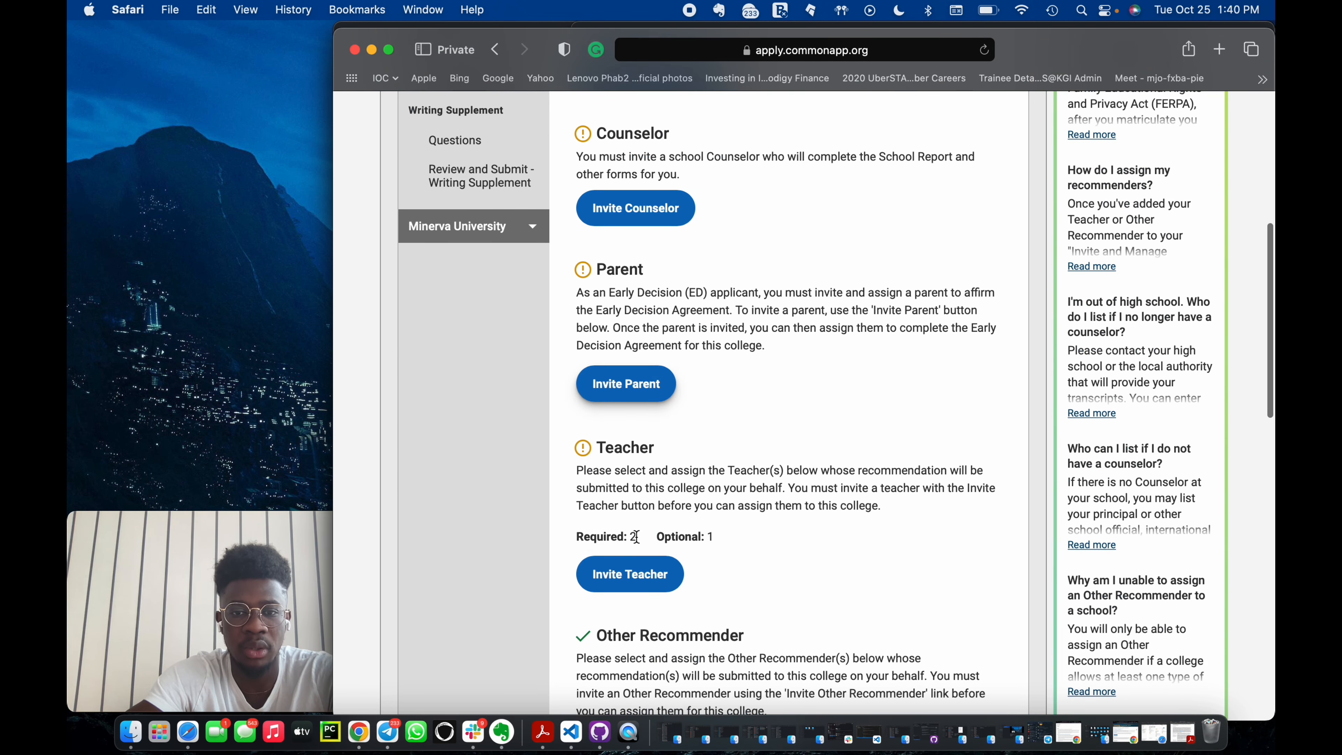
scroll(656, 570, down, 2)
scroll(689, 355, up, 2)
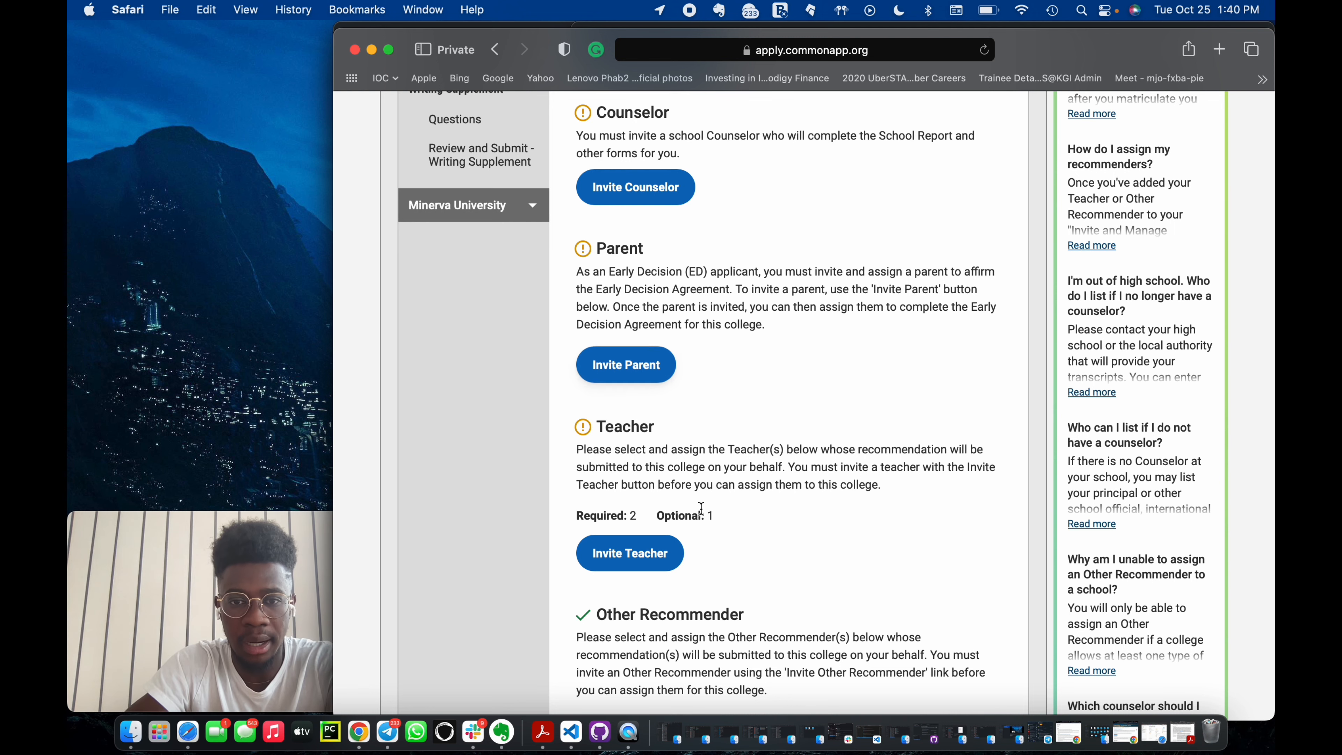
scroll(701, 508, down, 3)
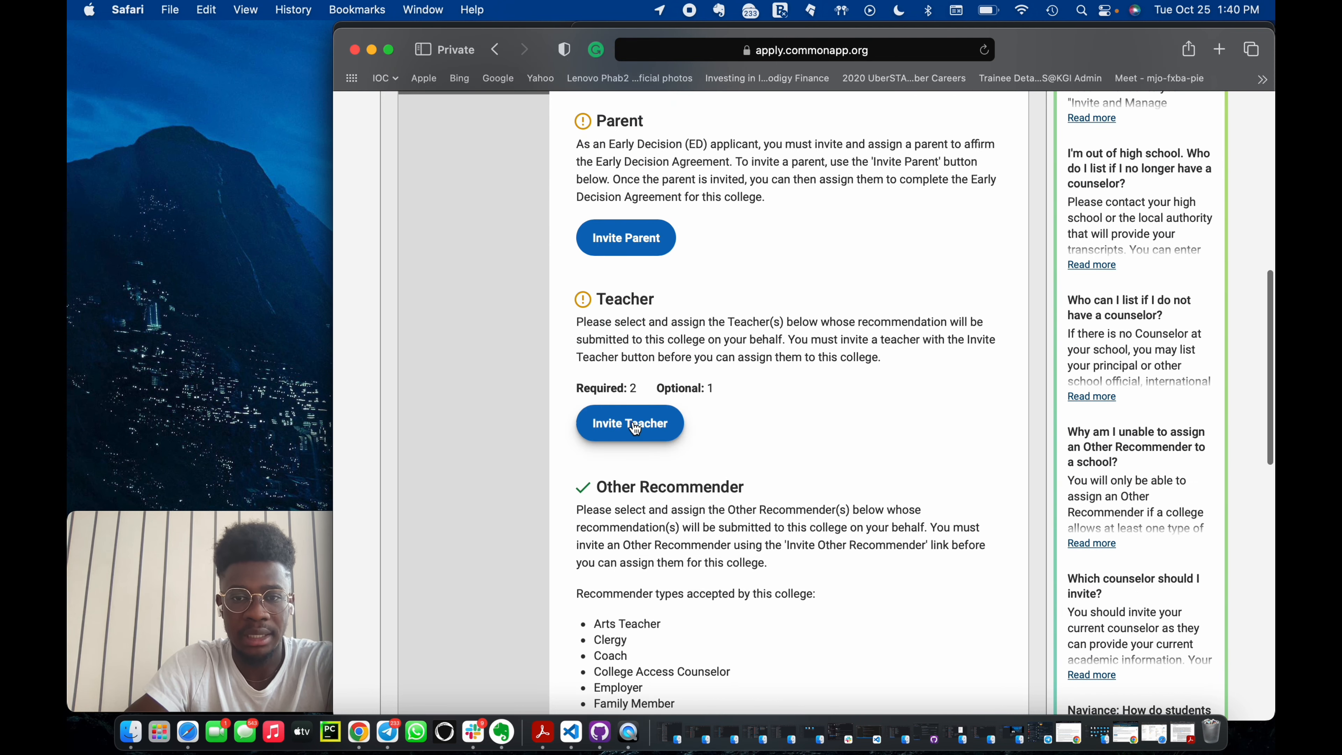
scroll(634, 428, down, 5)
scroll(634, 428, up, 10)
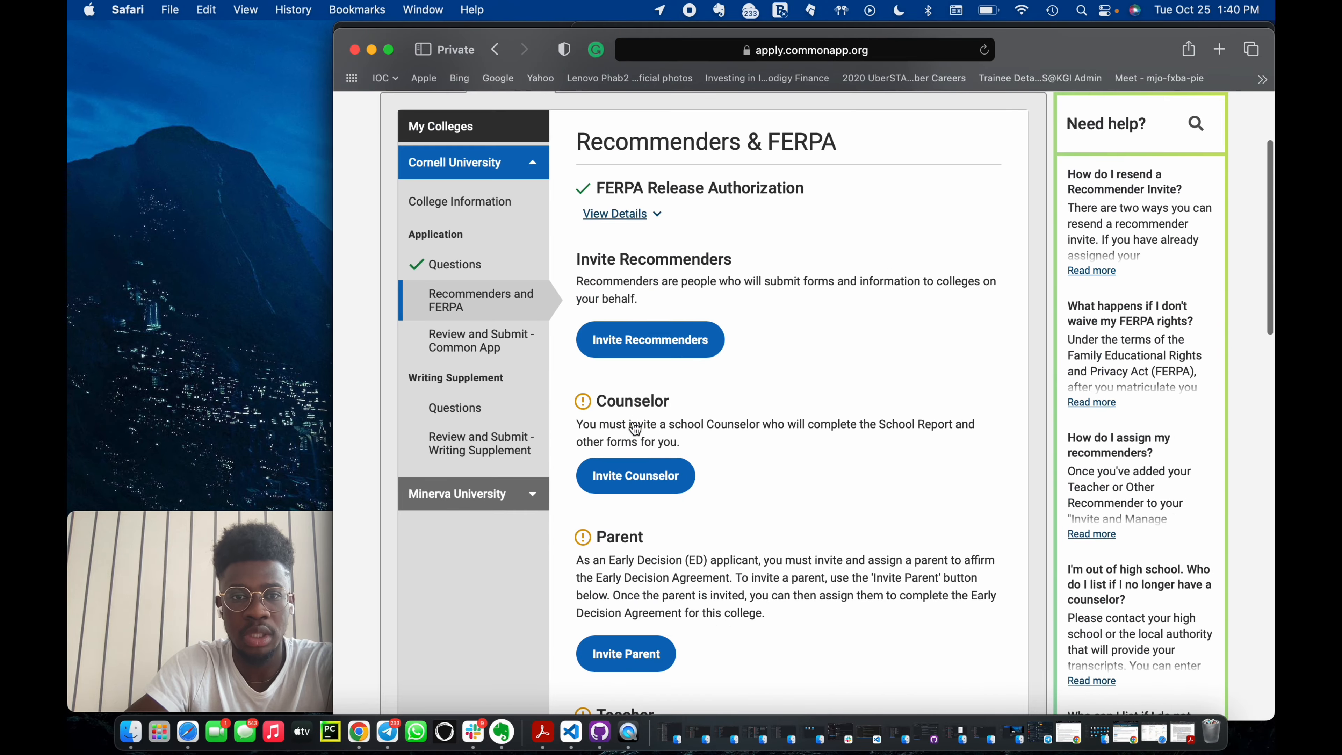
scroll(633, 428, down, 10)
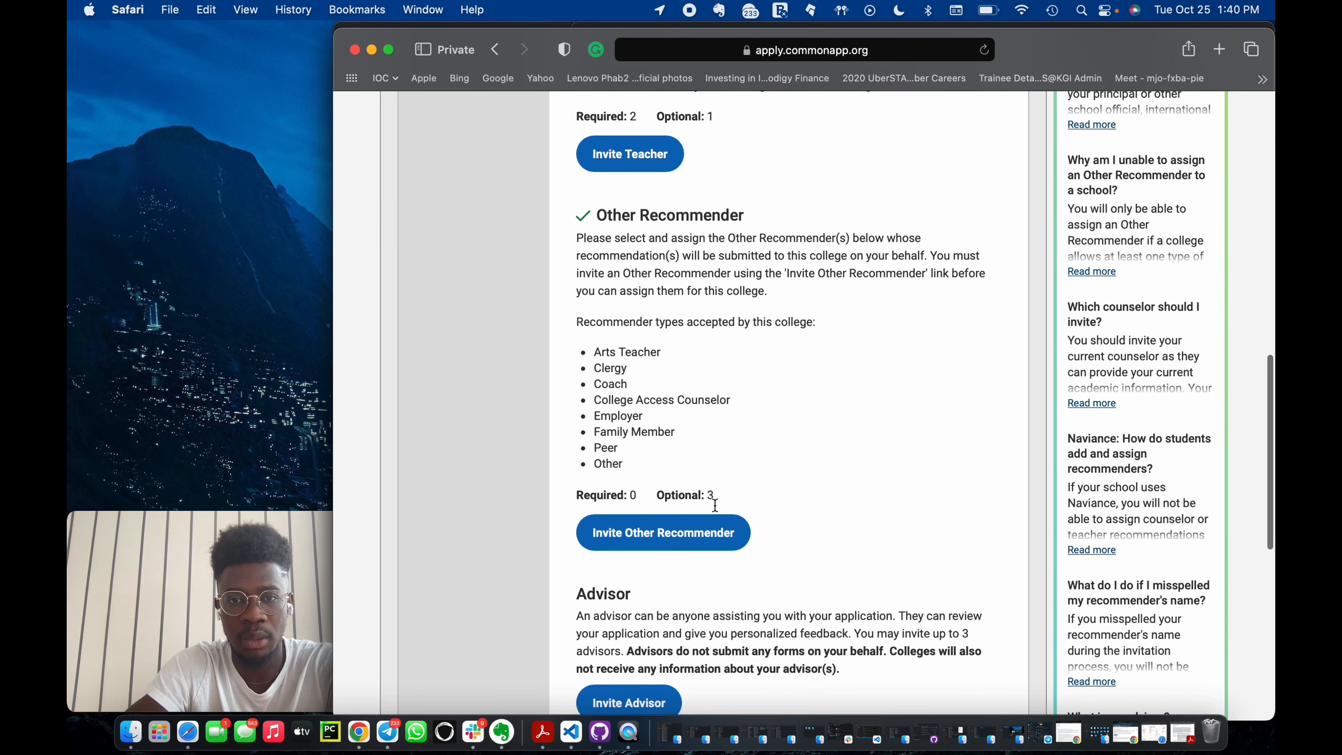
scroll(714, 505, down, 1)
scroll(674, 491, up, 10)
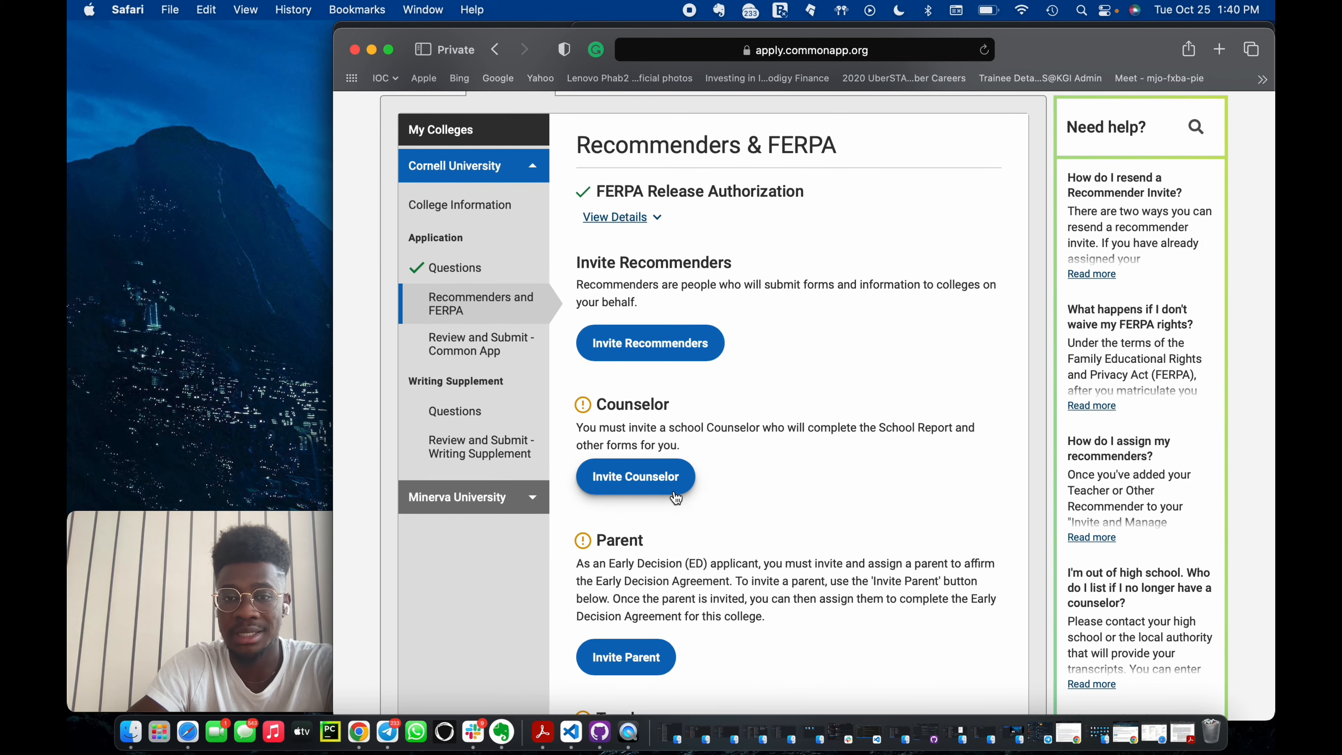
scroll(675, 497, down, 5)
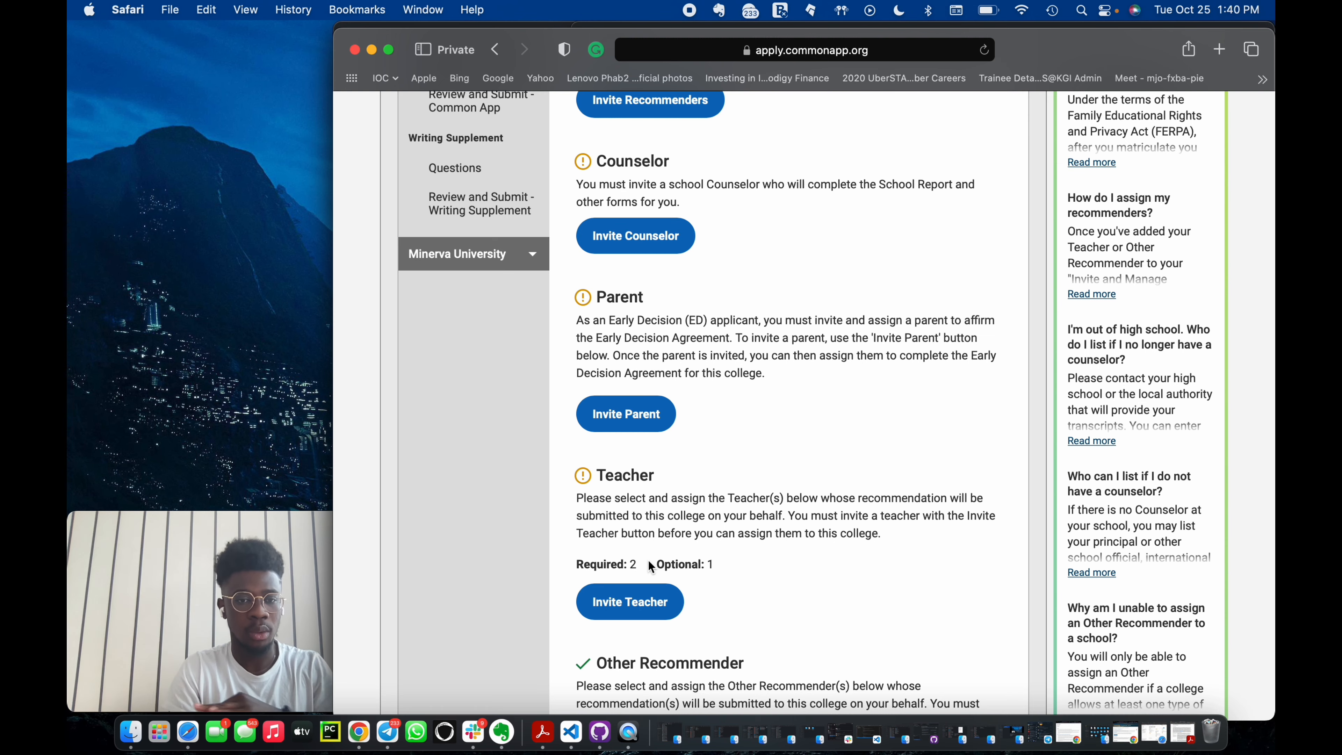
scroll(649, 563, down, 10)
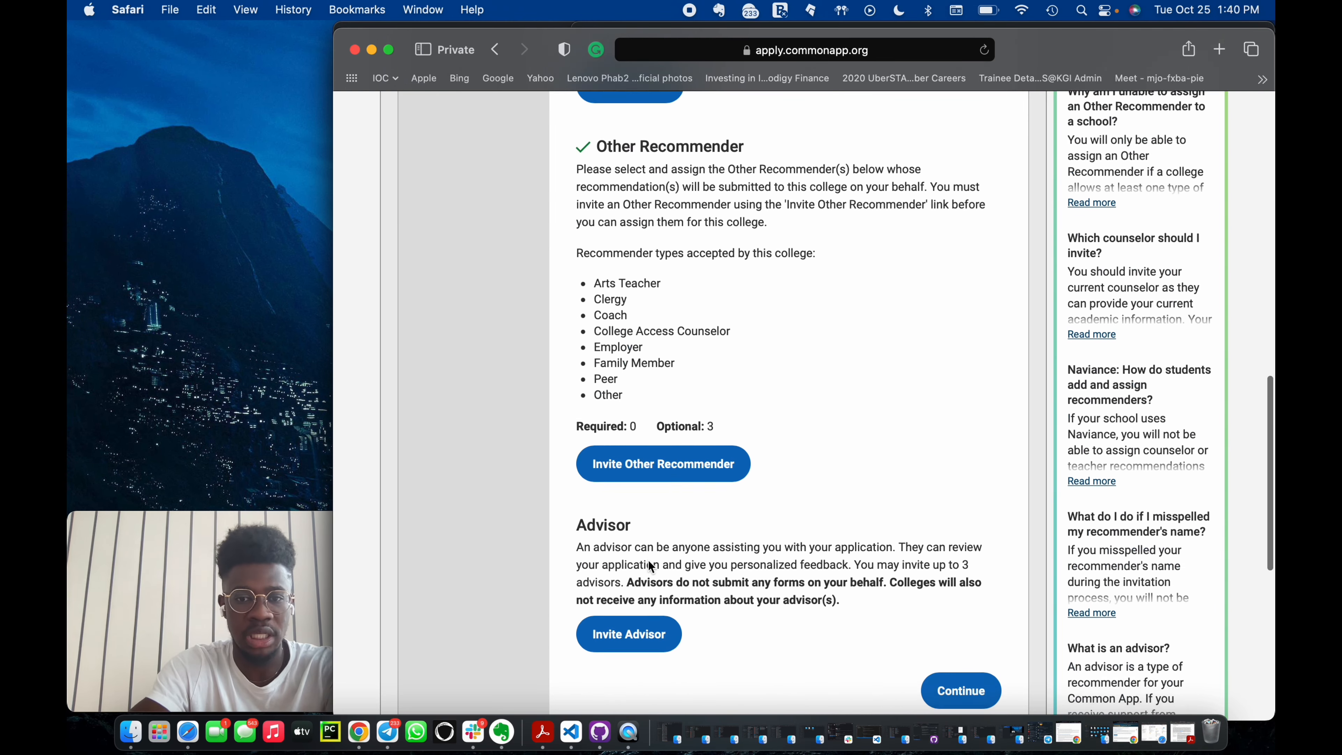
scroll(649, 562, up, 12)
scroll(649, 560, up, 4)
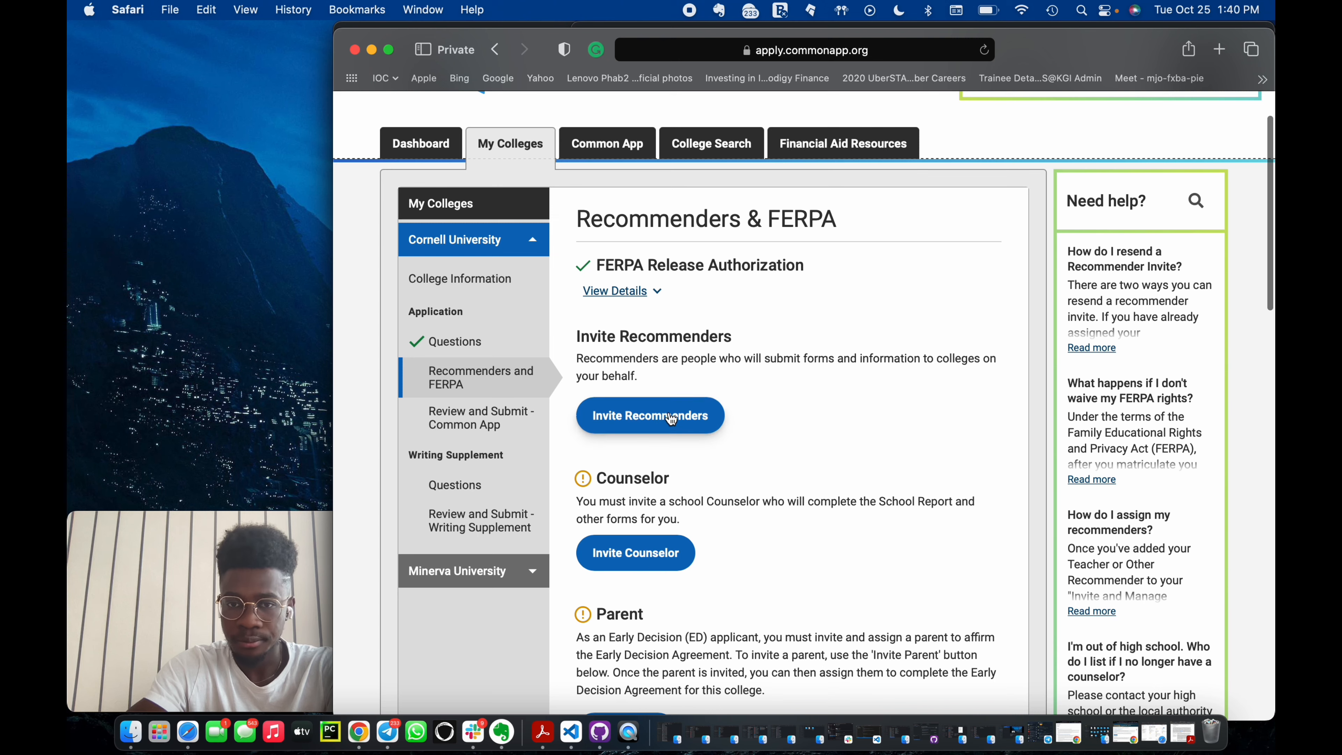
scroll(666, 522, down, 1)
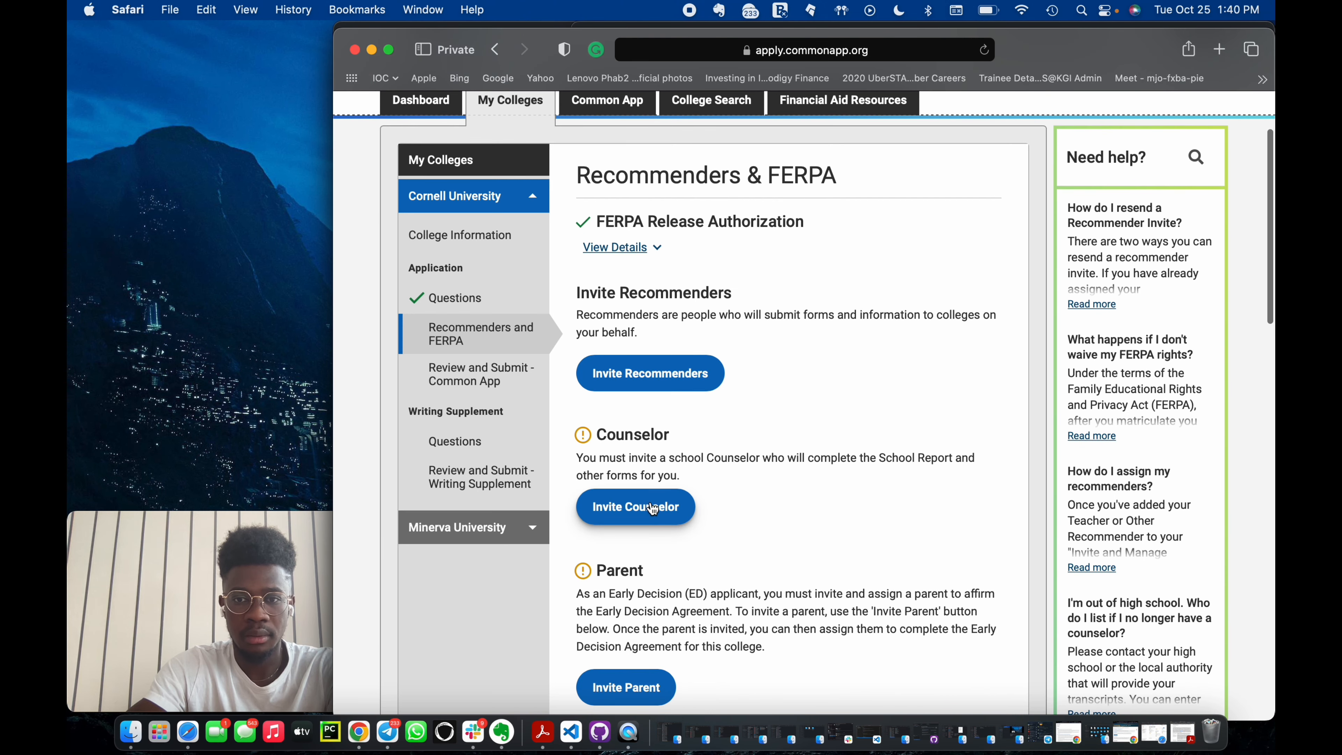
click(651, 507)
click(769, 279)
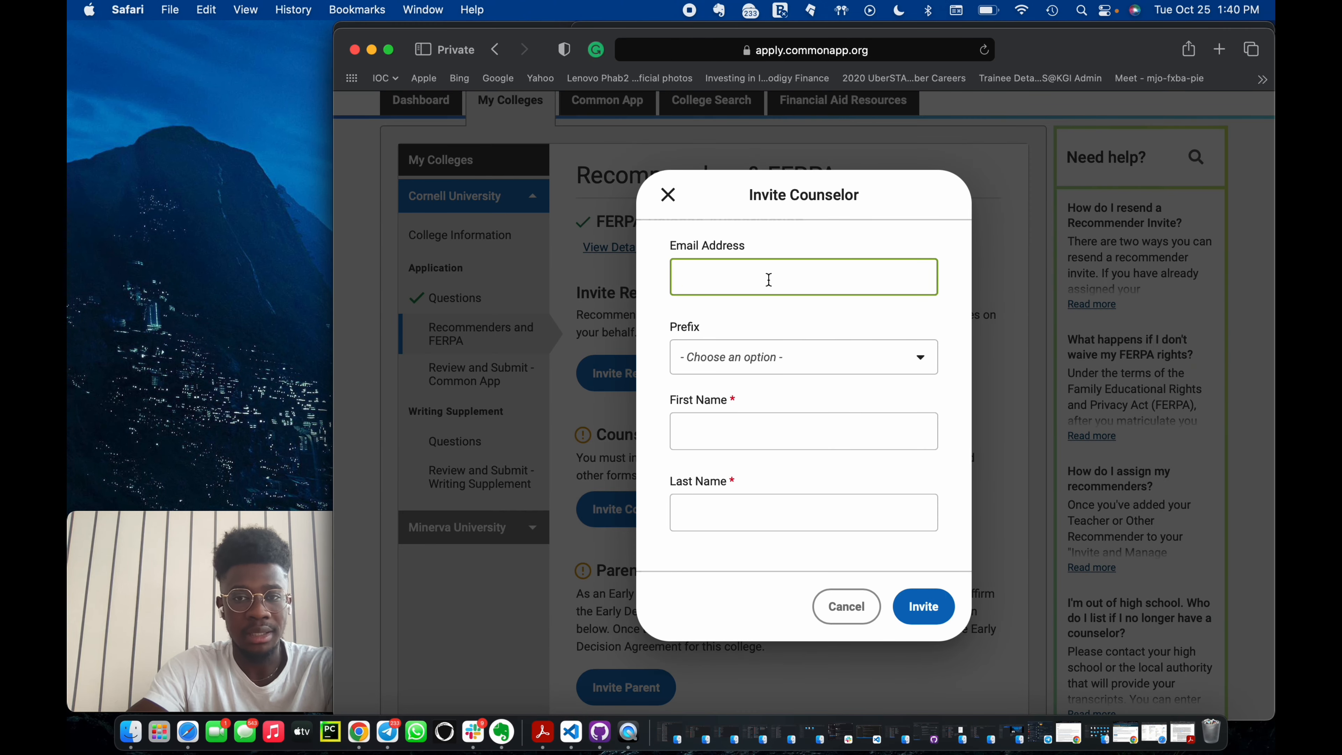
click(763, 433)
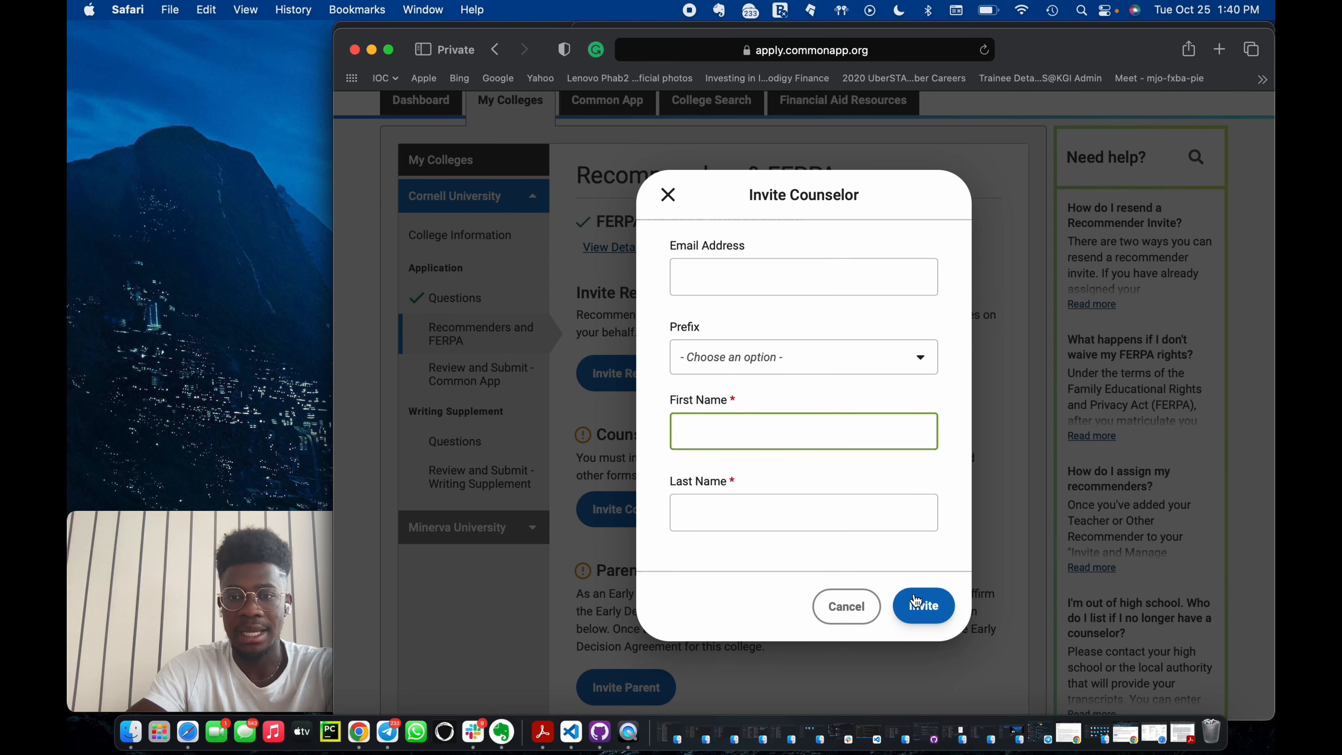
click(845, 605)
scroll(634, 504, down, 3)
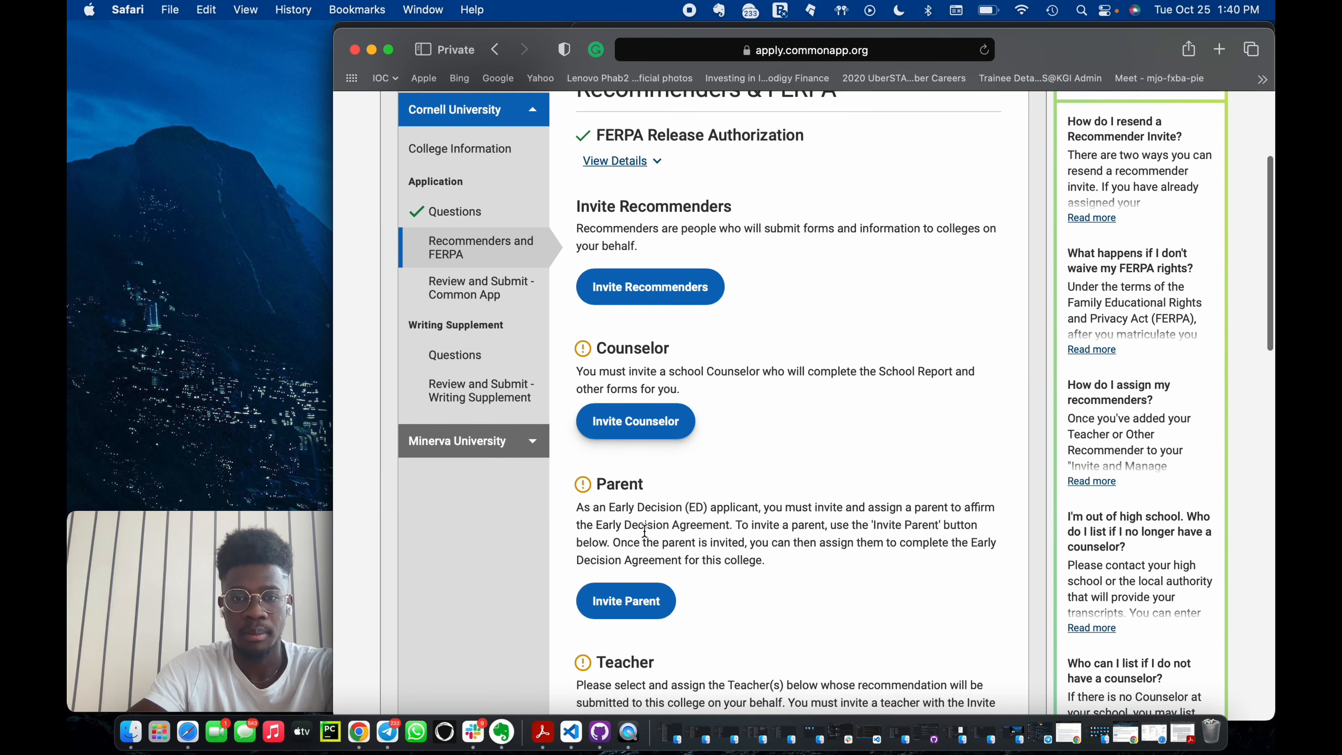
click(627, 600)
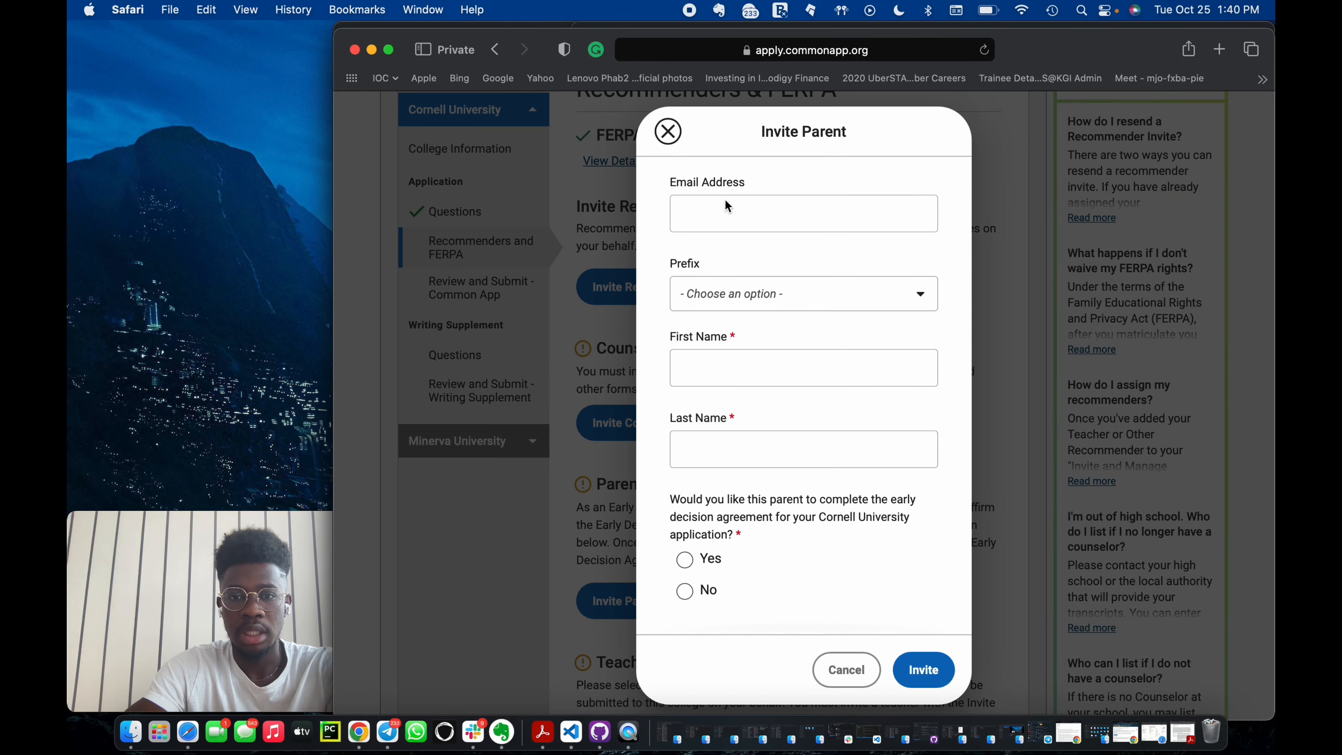
scroll(757, 468, down, 1)
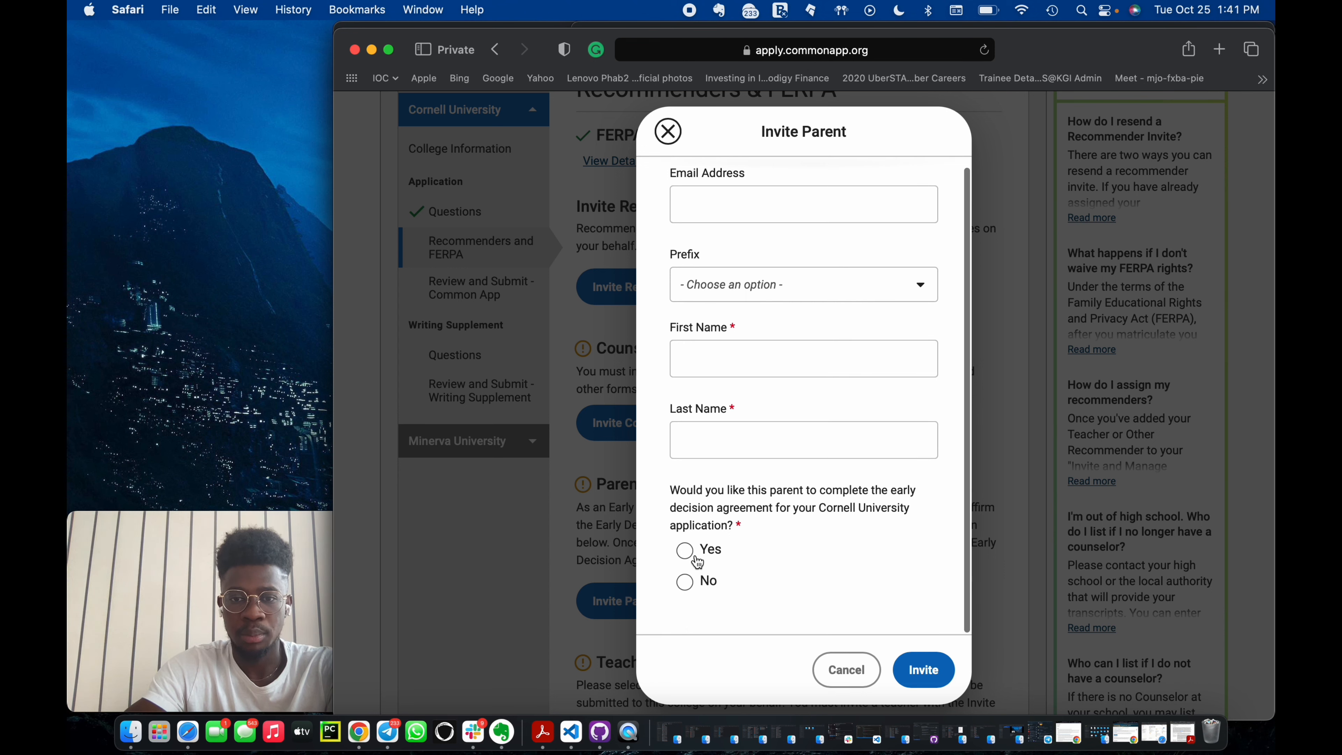
click(685, 549)
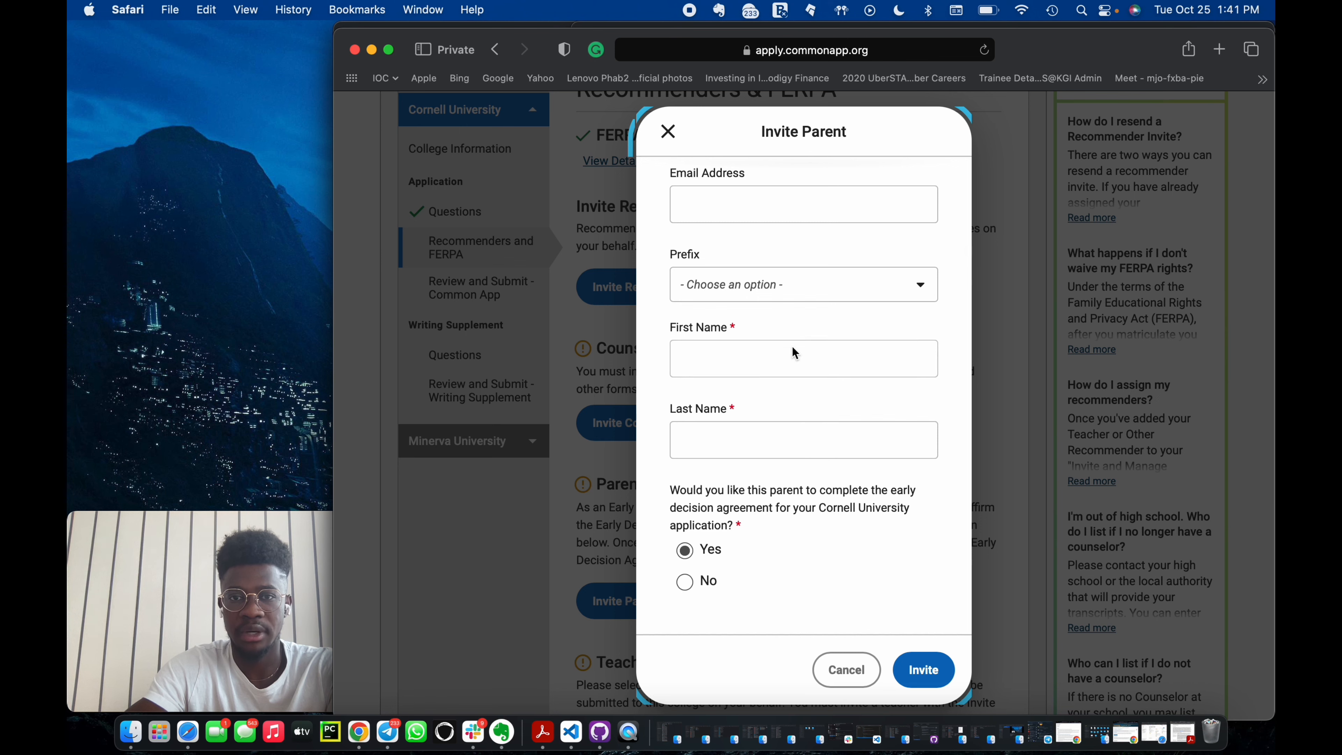
click(668, 133)
scroll(715, 413, down, 5)
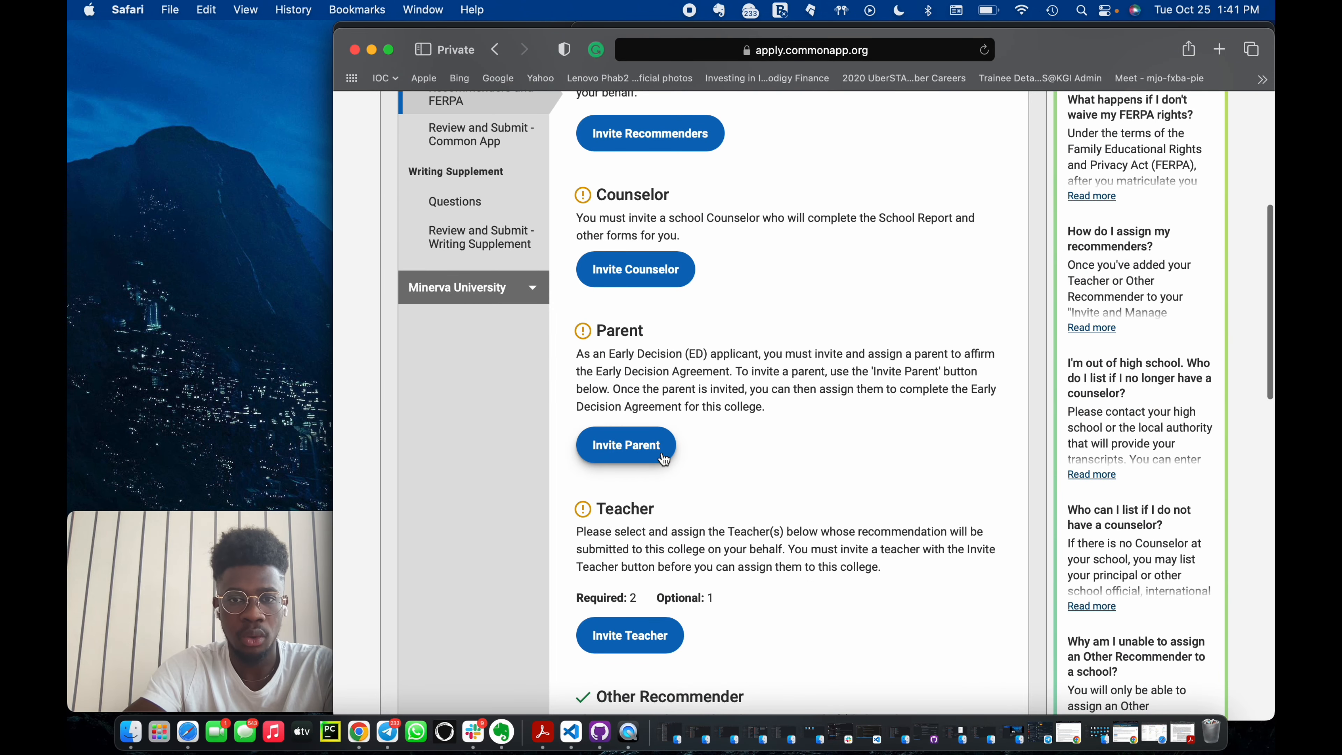
scroll(634, 502, down, 3)
click(646, 556)
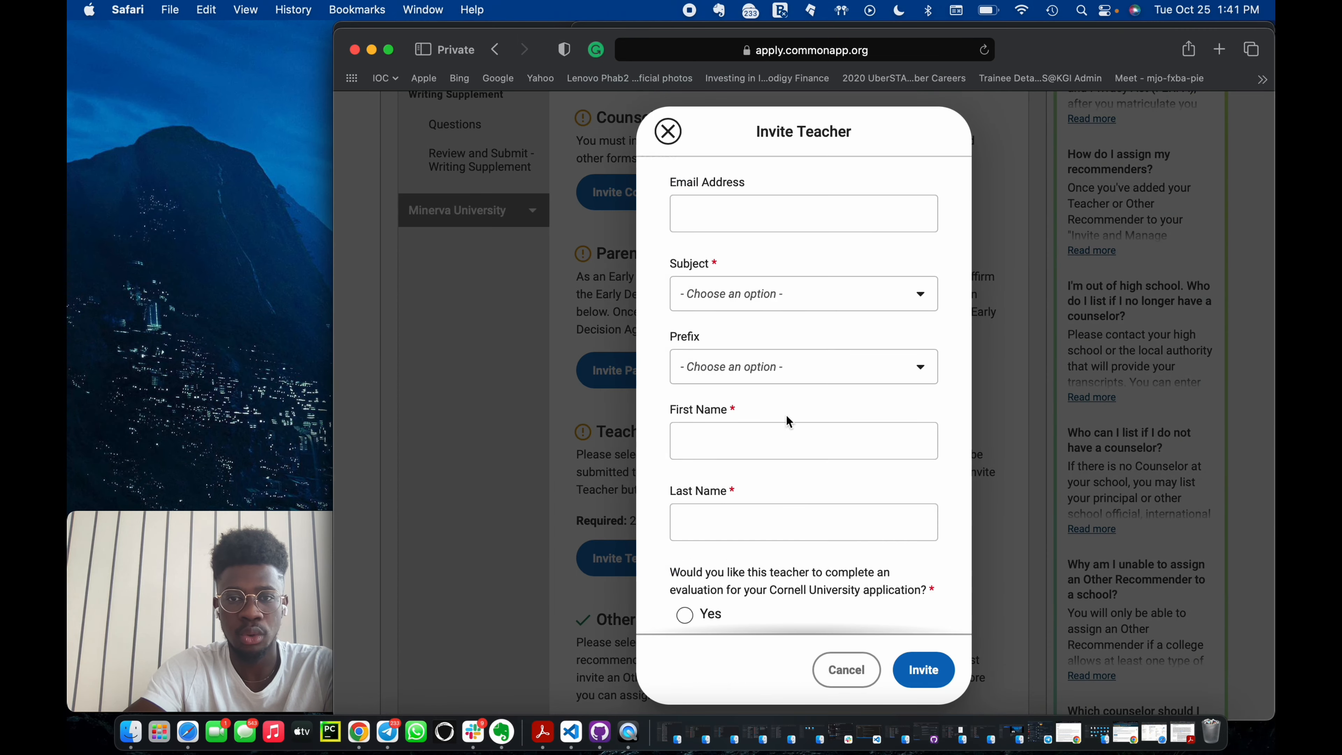
scroll(720, 302, down, 3)
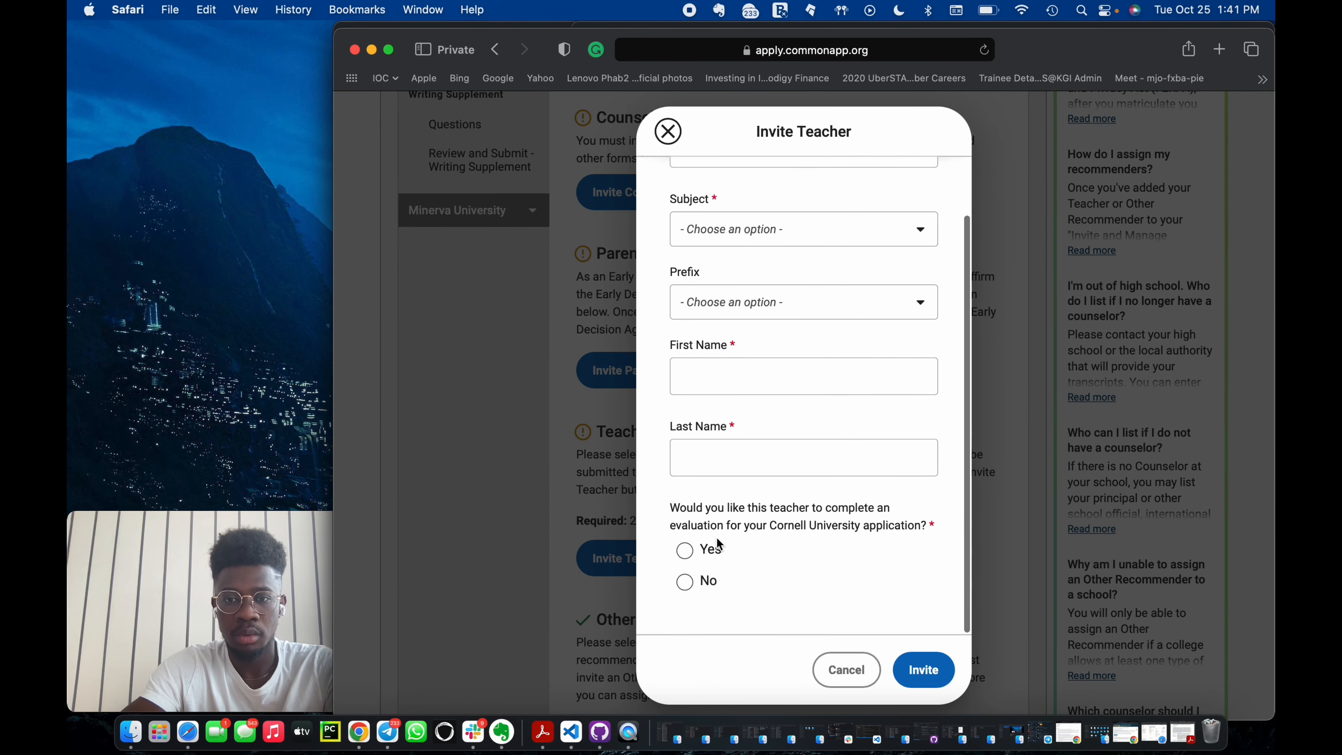
scroll(698, 549, up, 3)
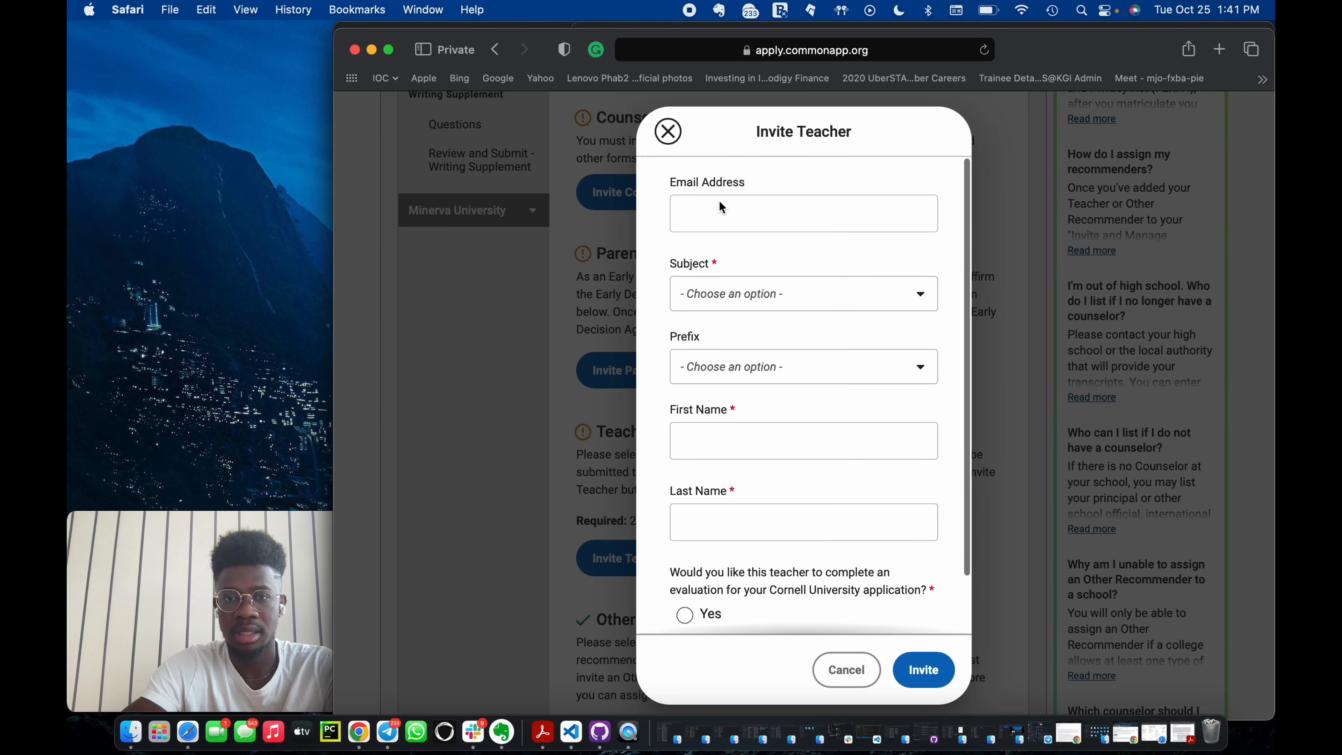
click(764, 287)
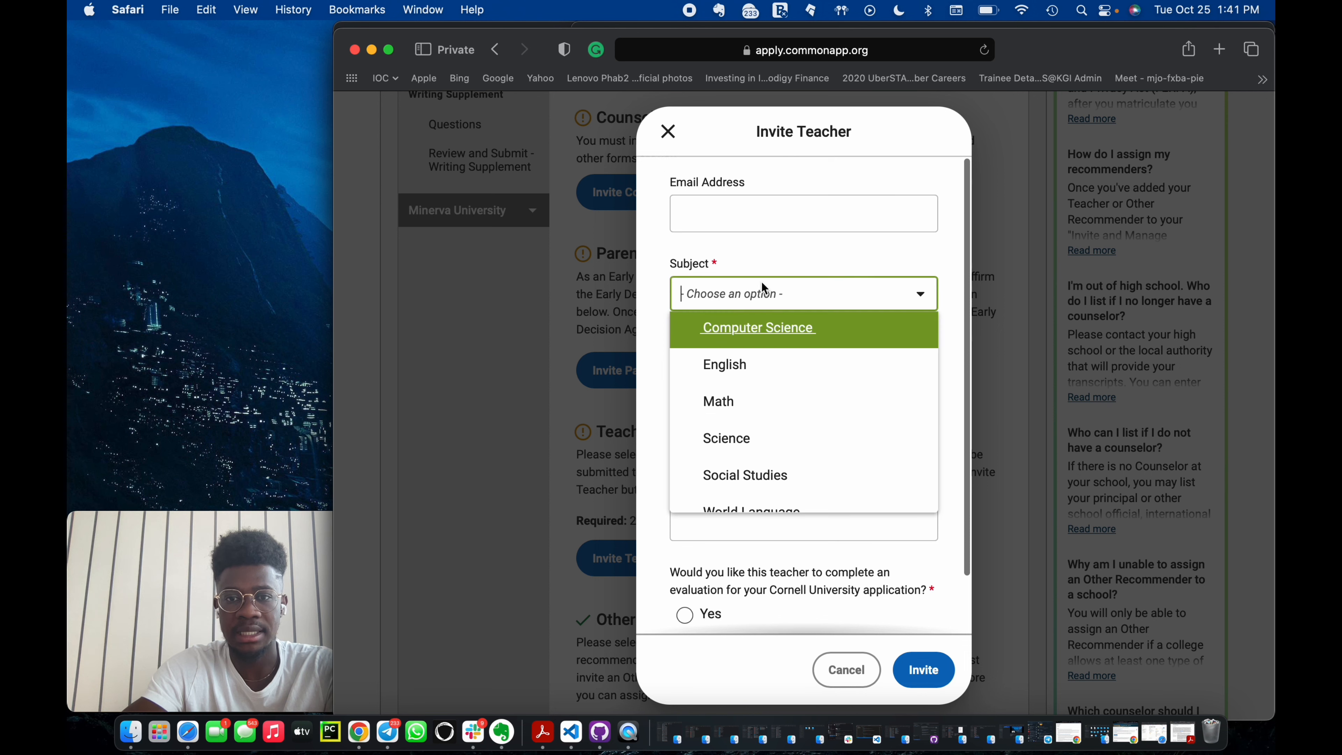
click(843, 258)
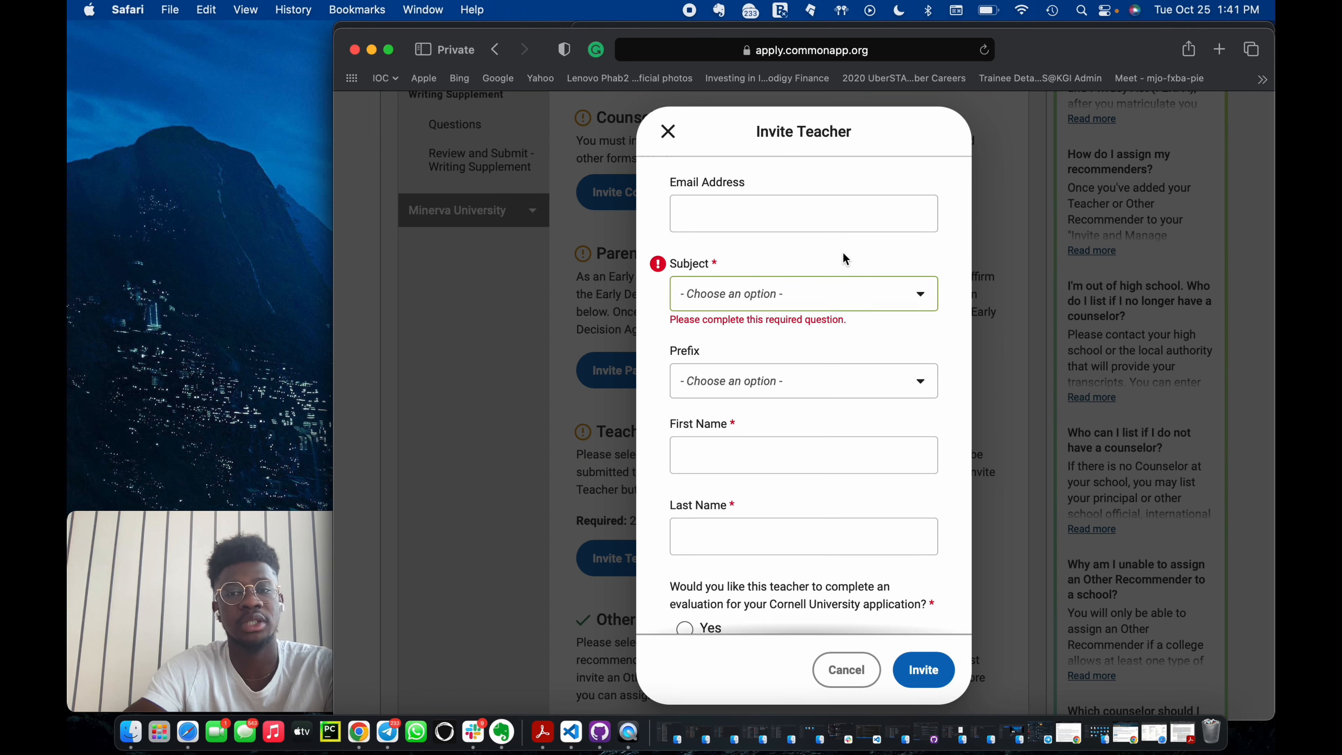
scroll(835, 477, down, 3)
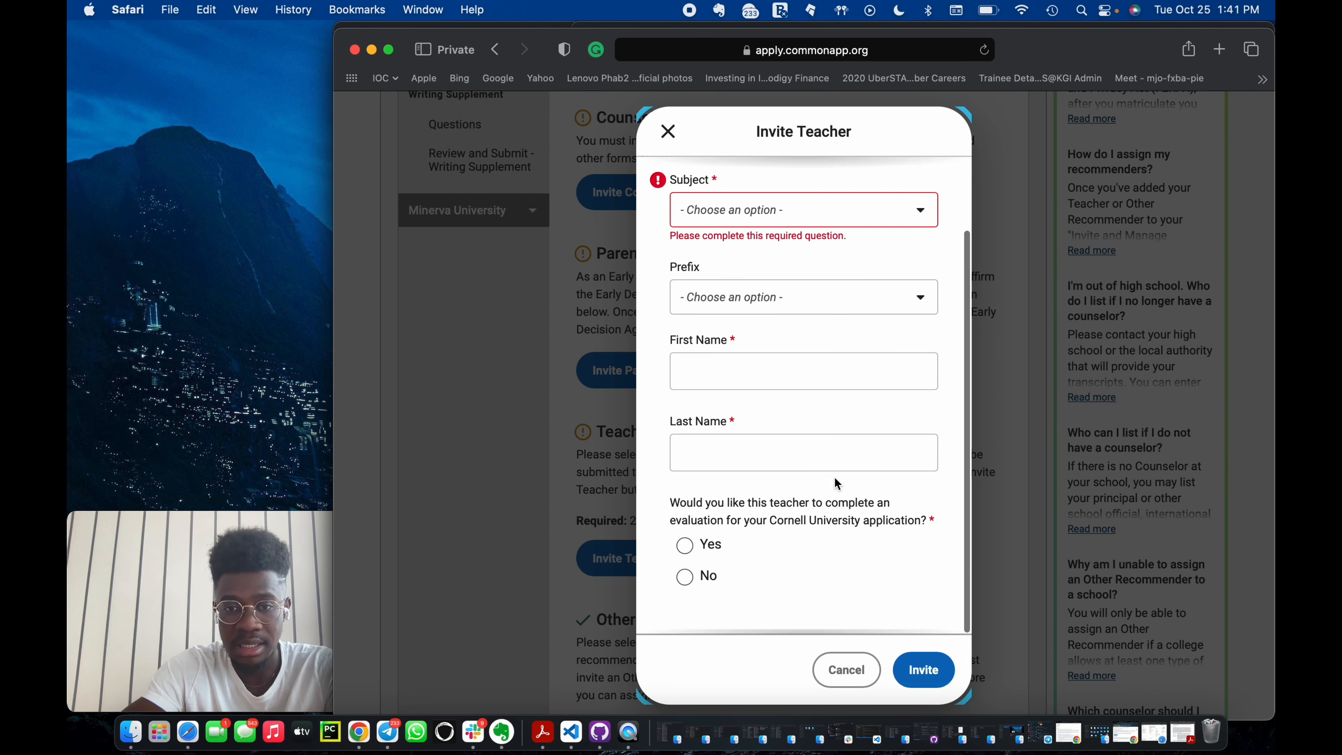
click(685, 550)
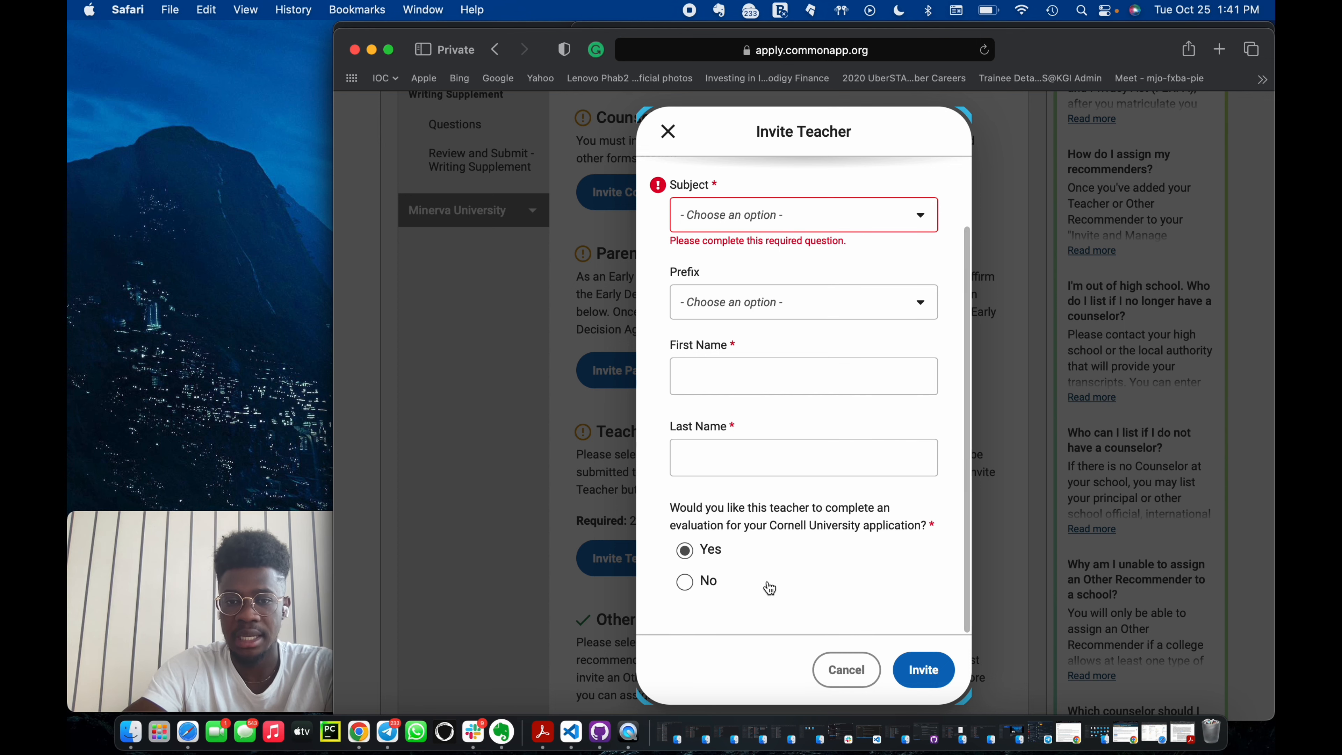
click(846, 669)
scroll(639, 528, up, 5)
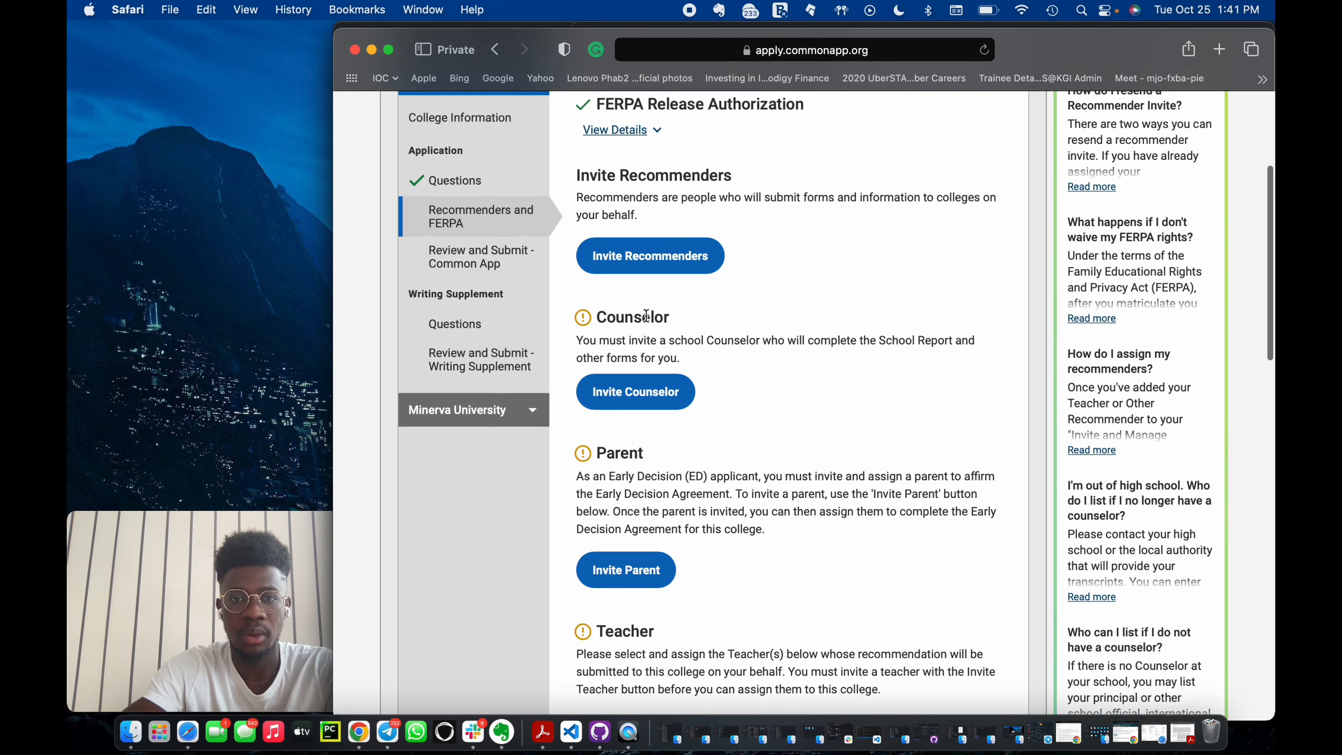
click(637, 285)
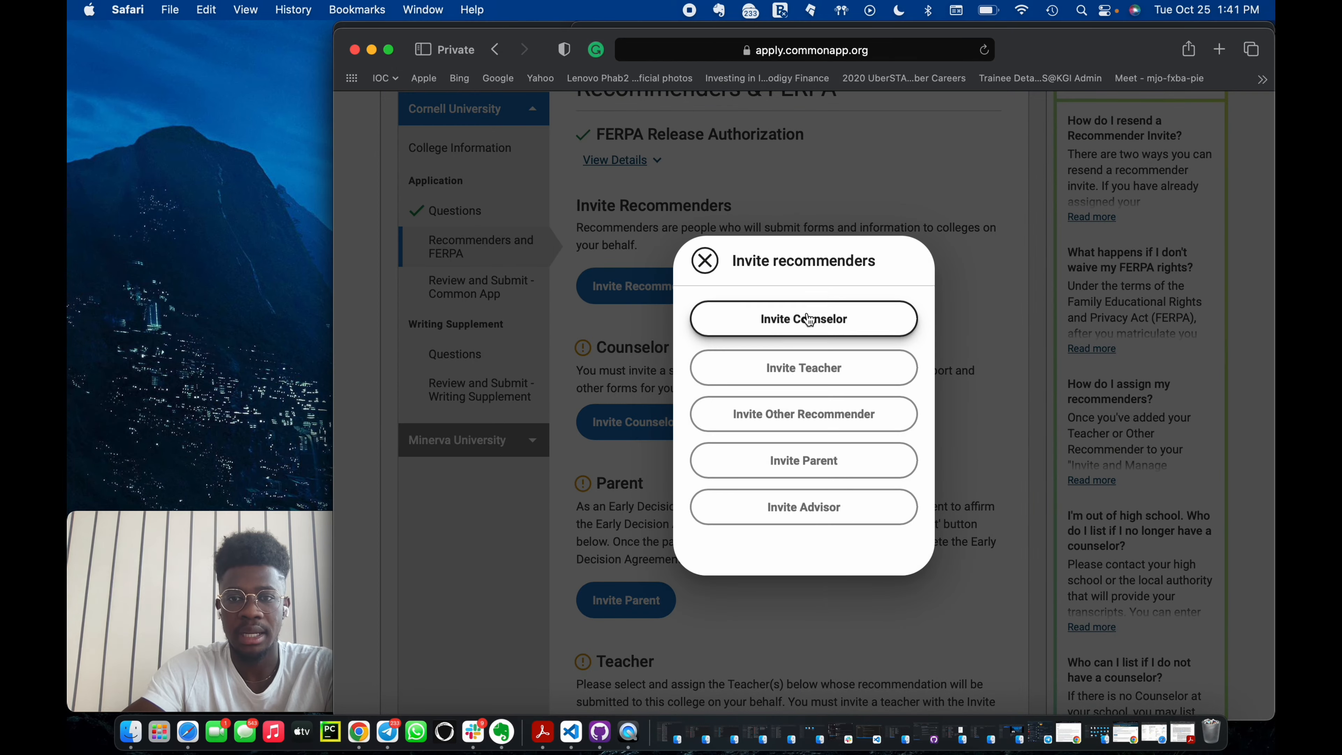
click(704, 260)
scroll(699, 266, down, 7)
scroll(700, 265, up, 3)
scroll(700, 265, down, 18)
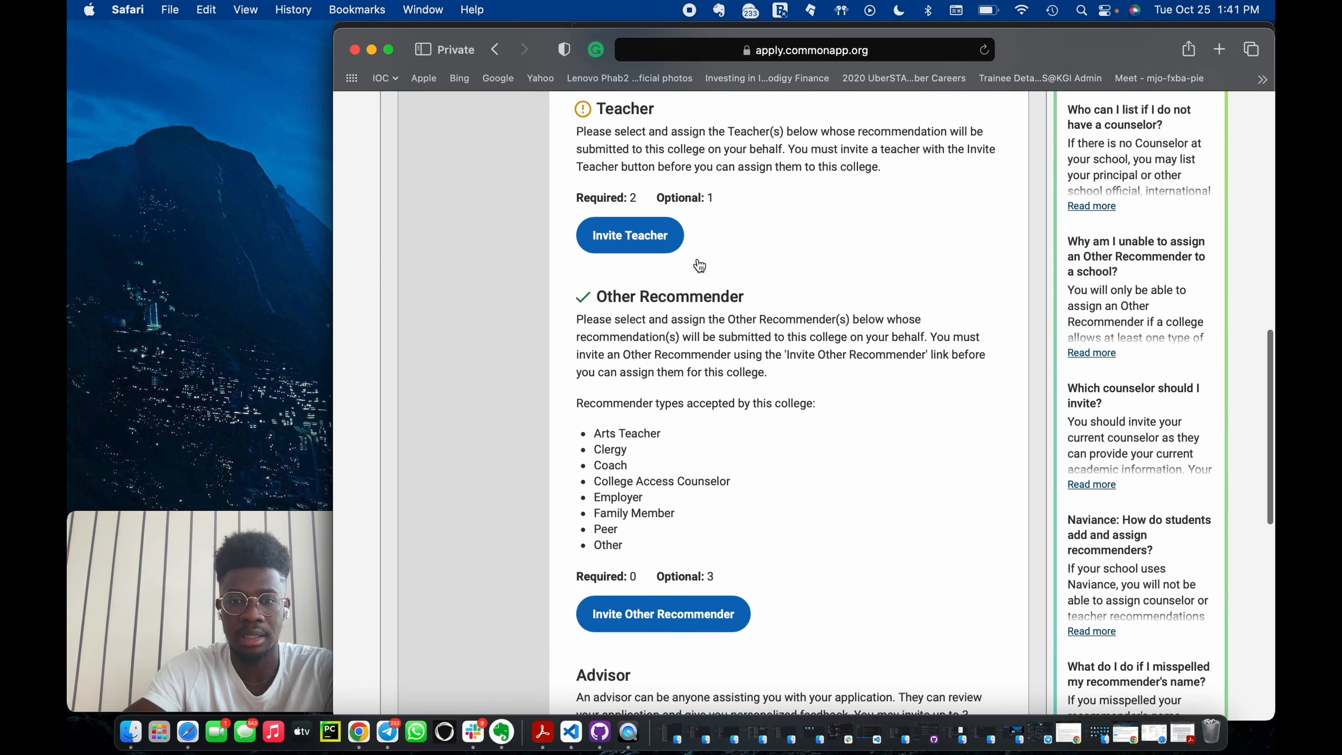
scroll(700, 265, up, 20)
scroll(556, 607, down, 5)
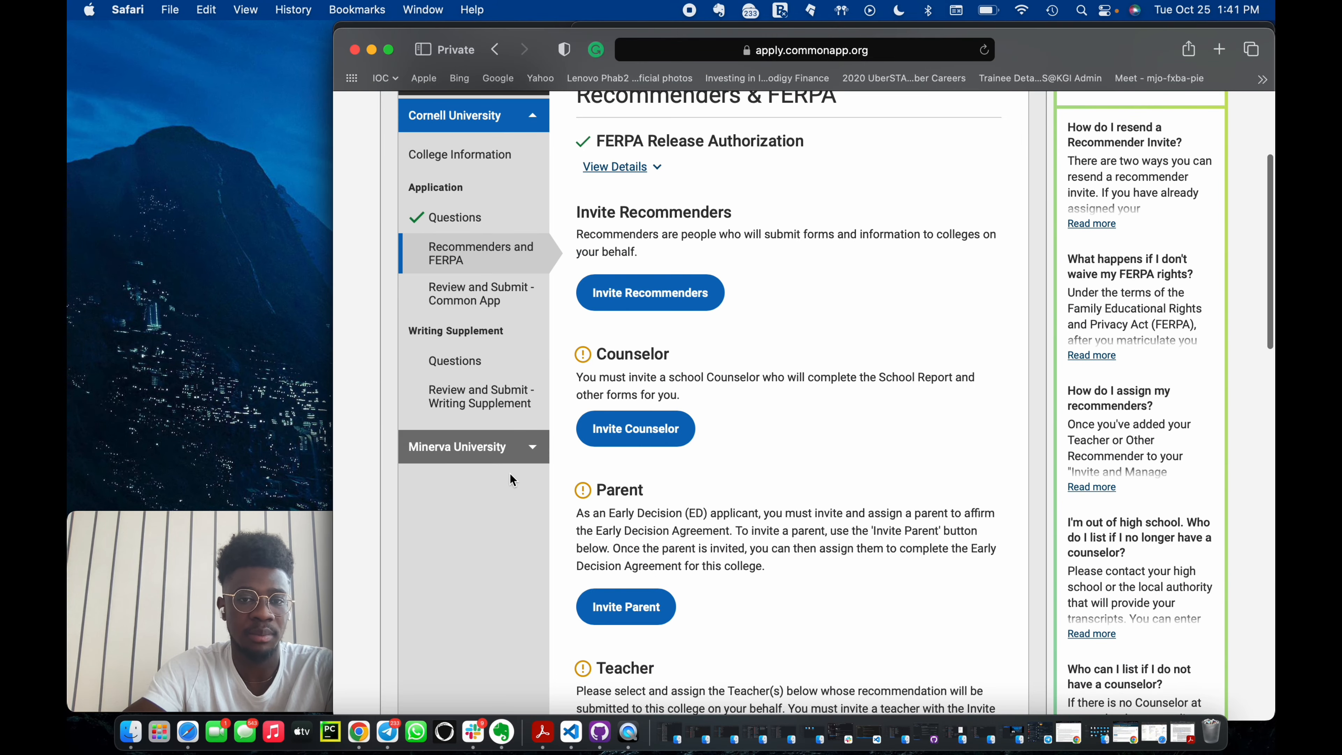
Open Minerva University's questions and examine the answer options of the Academics performance question.
click(507, 437)
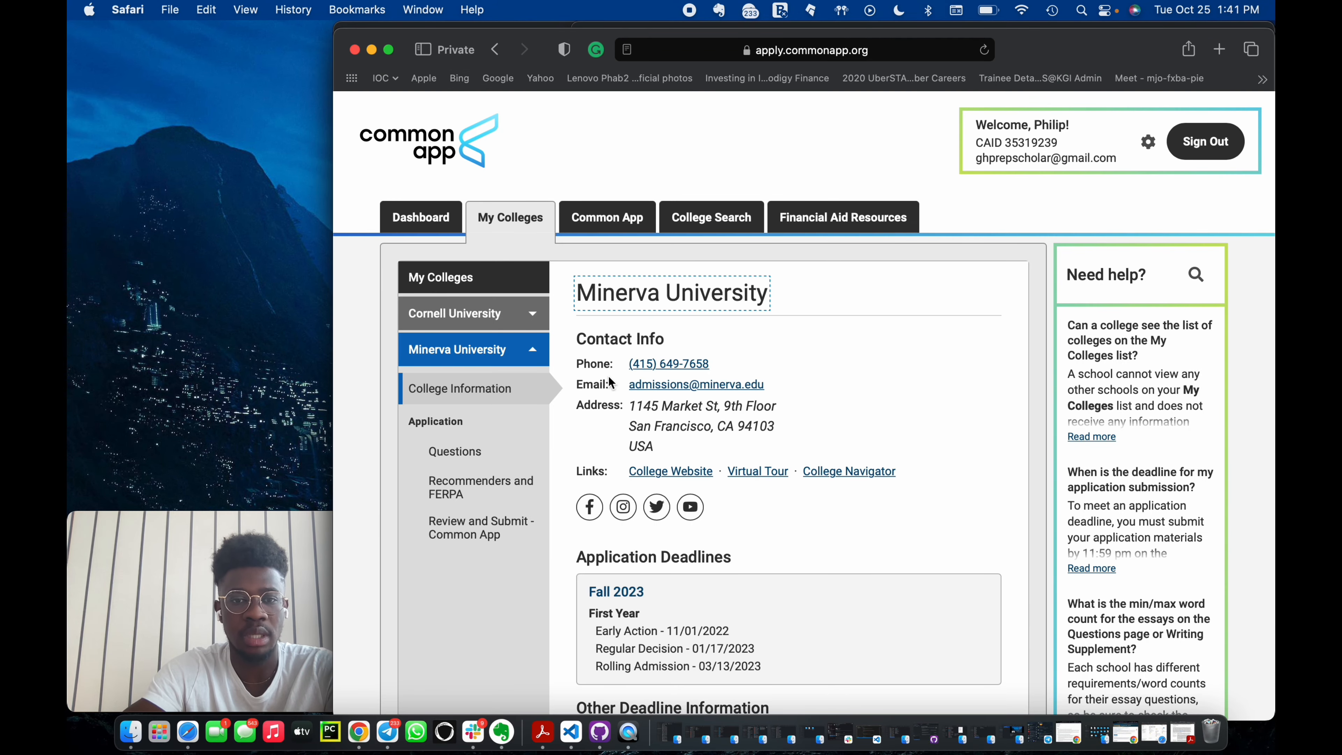
click(479, 454)
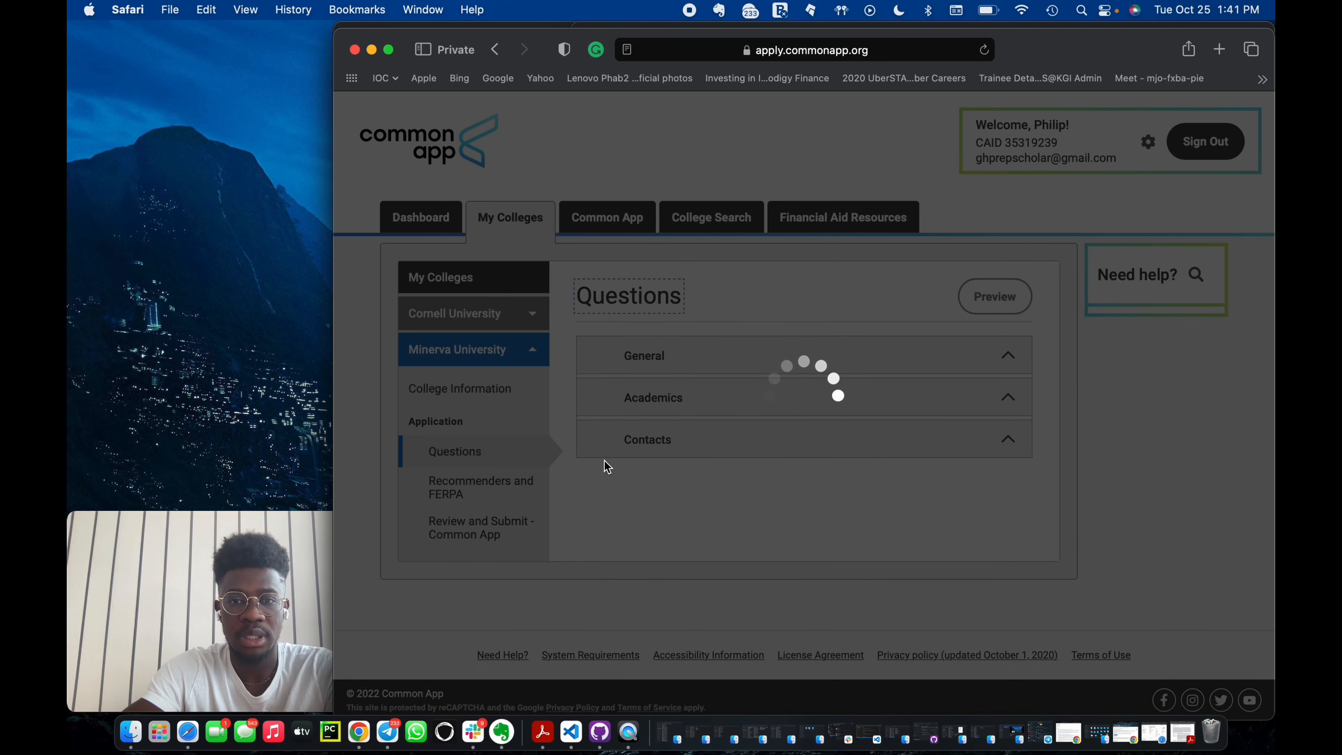
scroll(722, 527, down, 3)
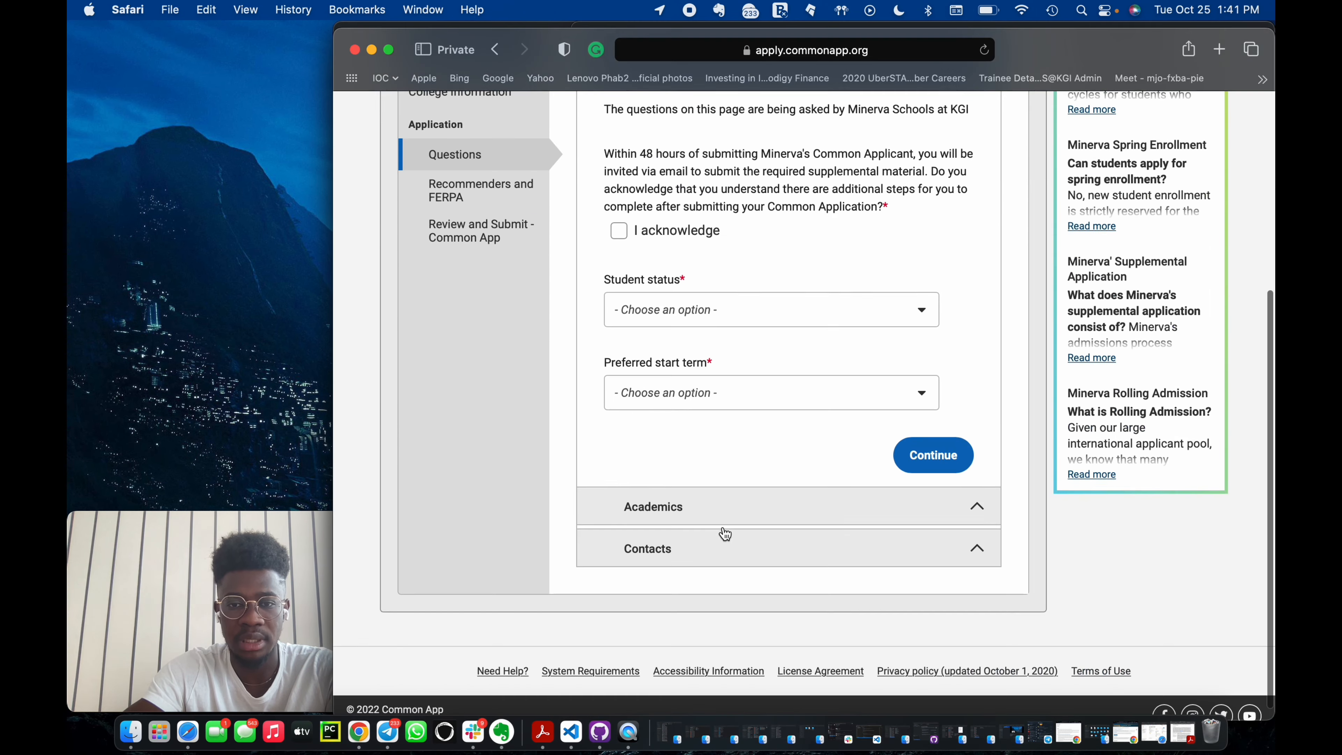
scroll(722, 526, down, 3)
click(696, 513)
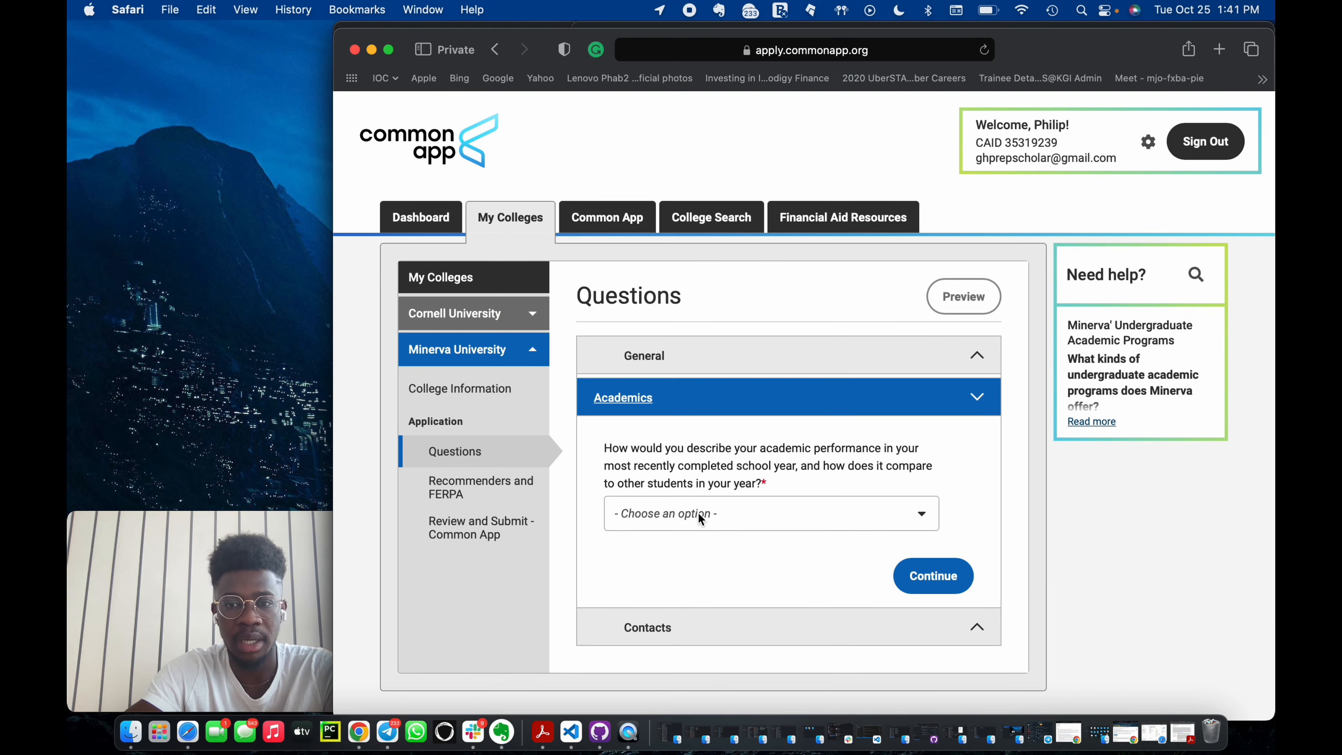
click(706, 508)
scroll(733, 429, down, 2)
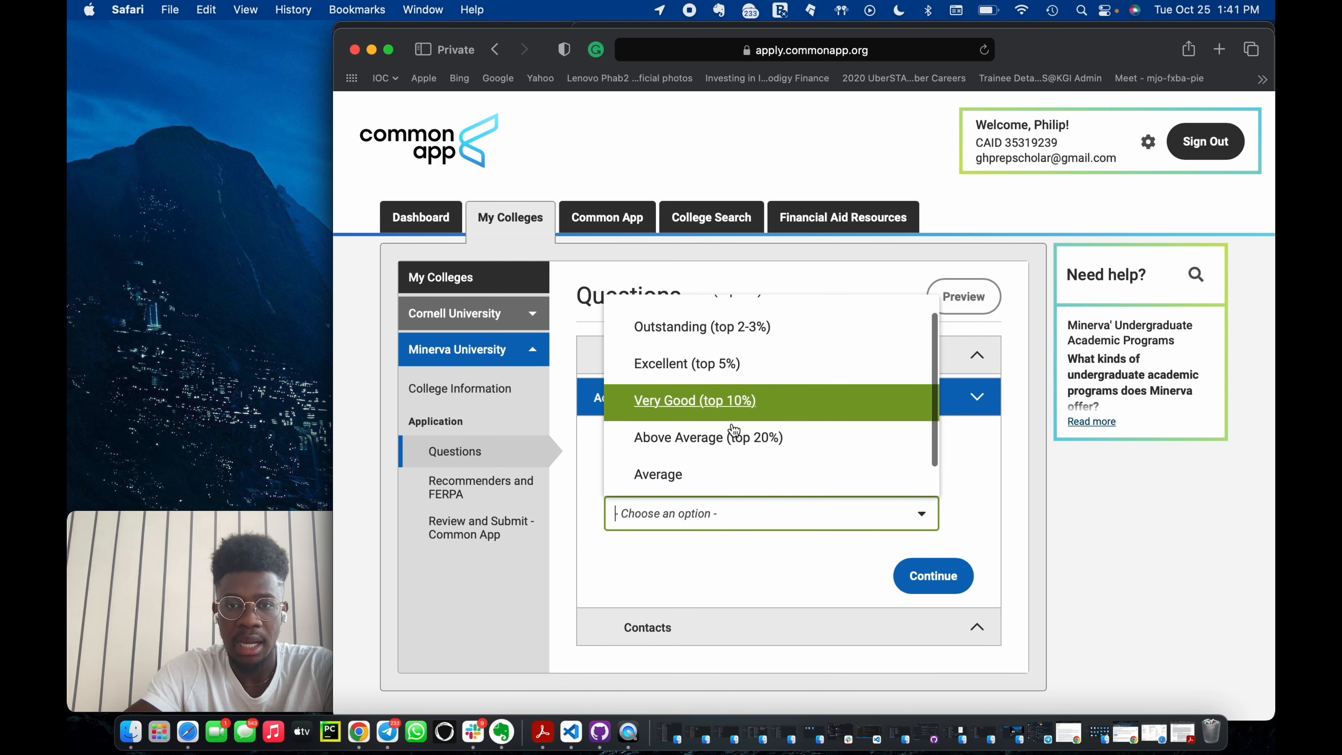
scroll(733, 429, up, 2)
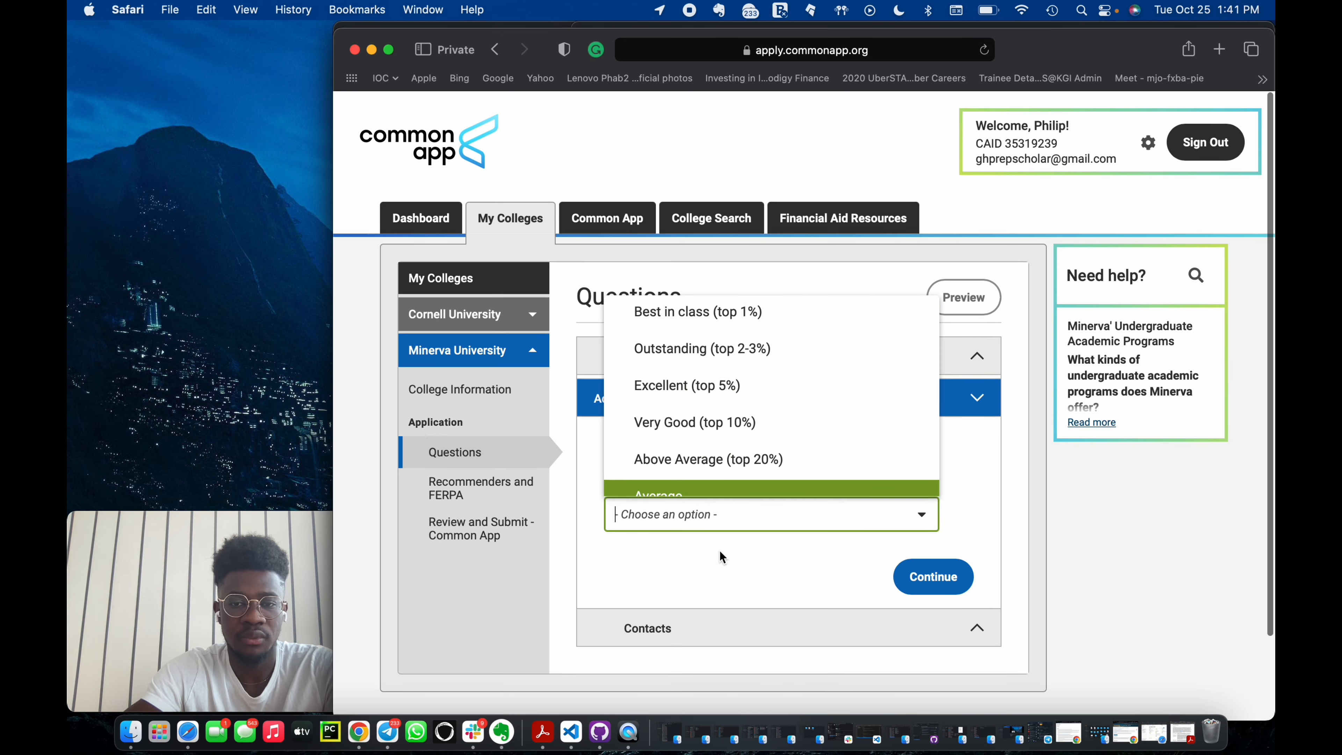
click(705, 571)
scroll(729, 486, down, 3)
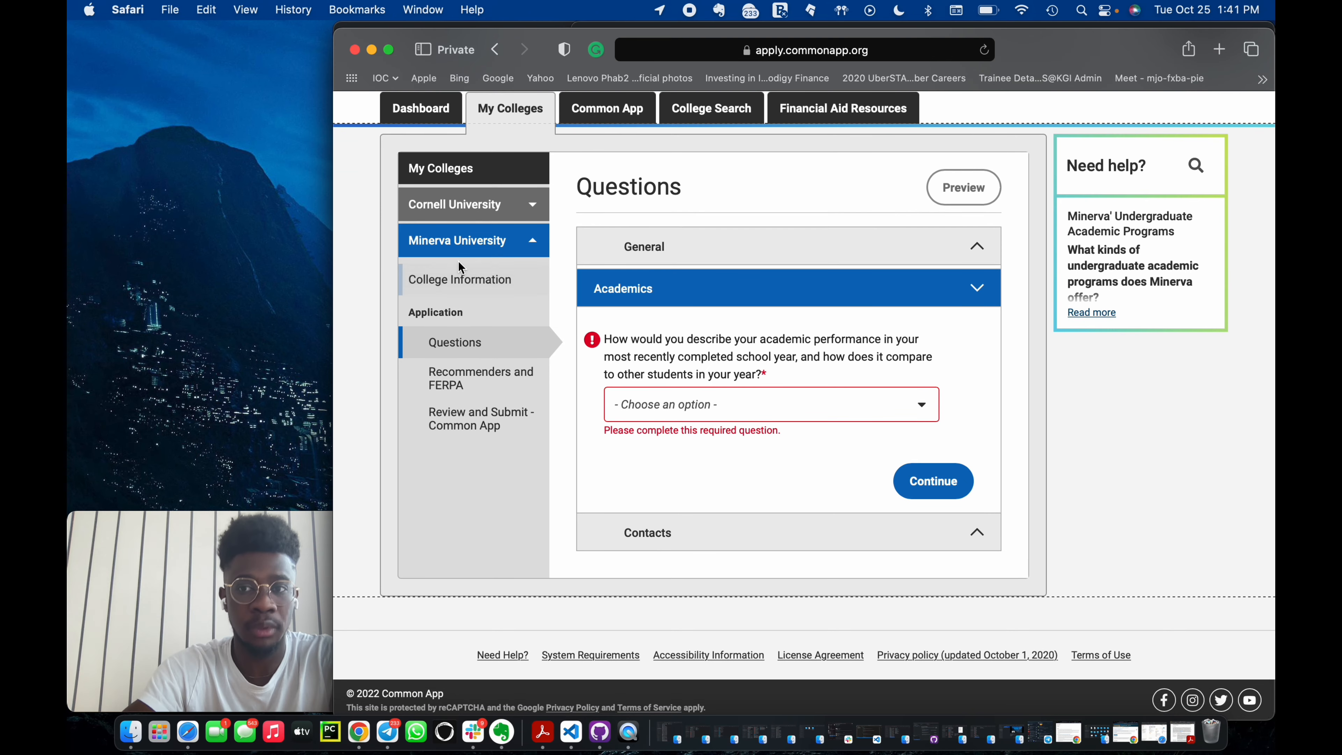
scroll(458, 266, up, 3)
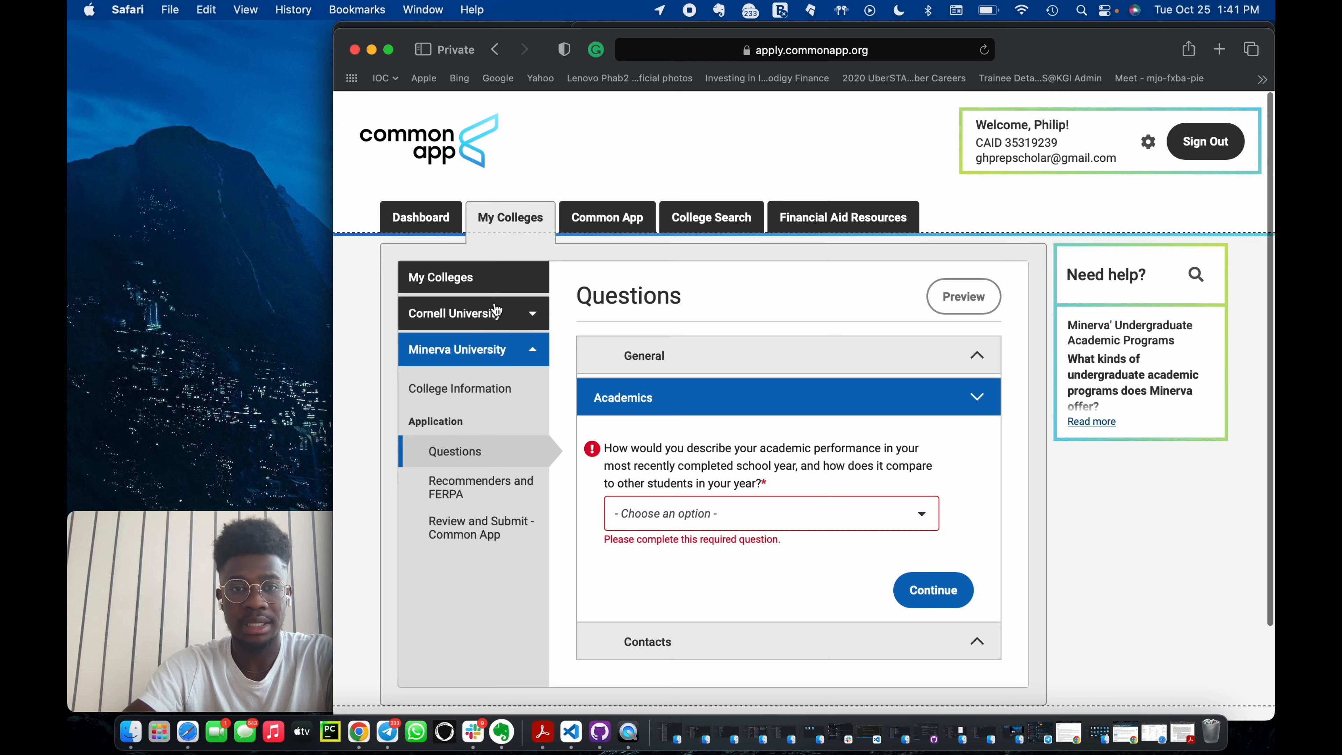
Open Cornell's Writing Supplement questions and choose Question A for Essay 2.
click(495, 312)
scroll(524, 620, down, 2)
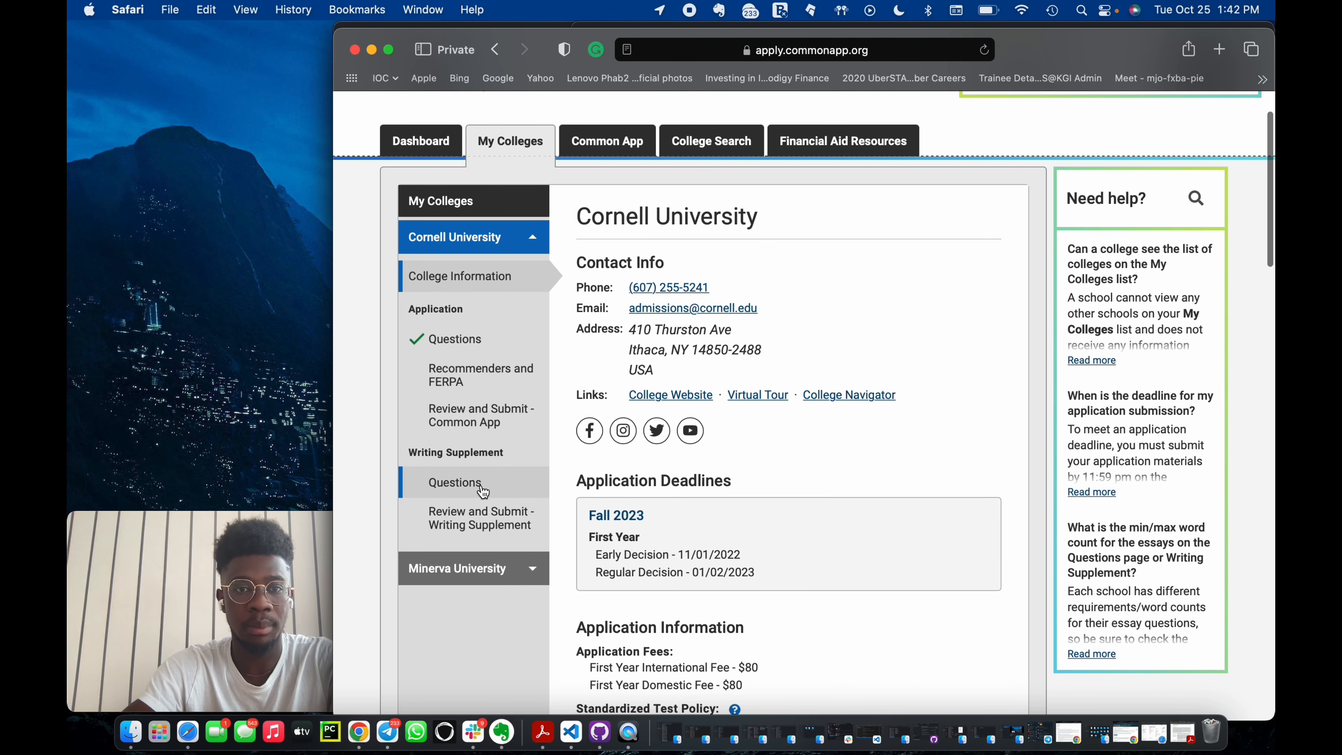
scroll(483, 491, down, 3)
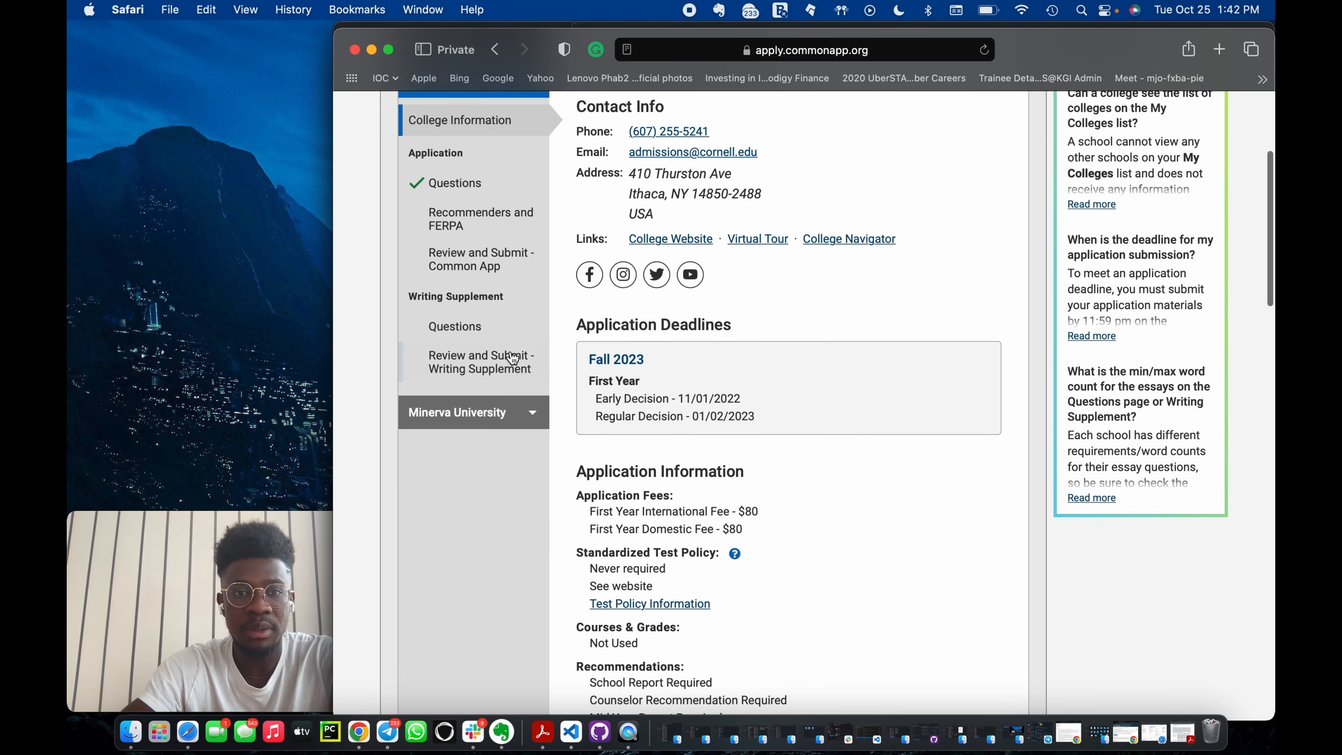
click(483, 326)
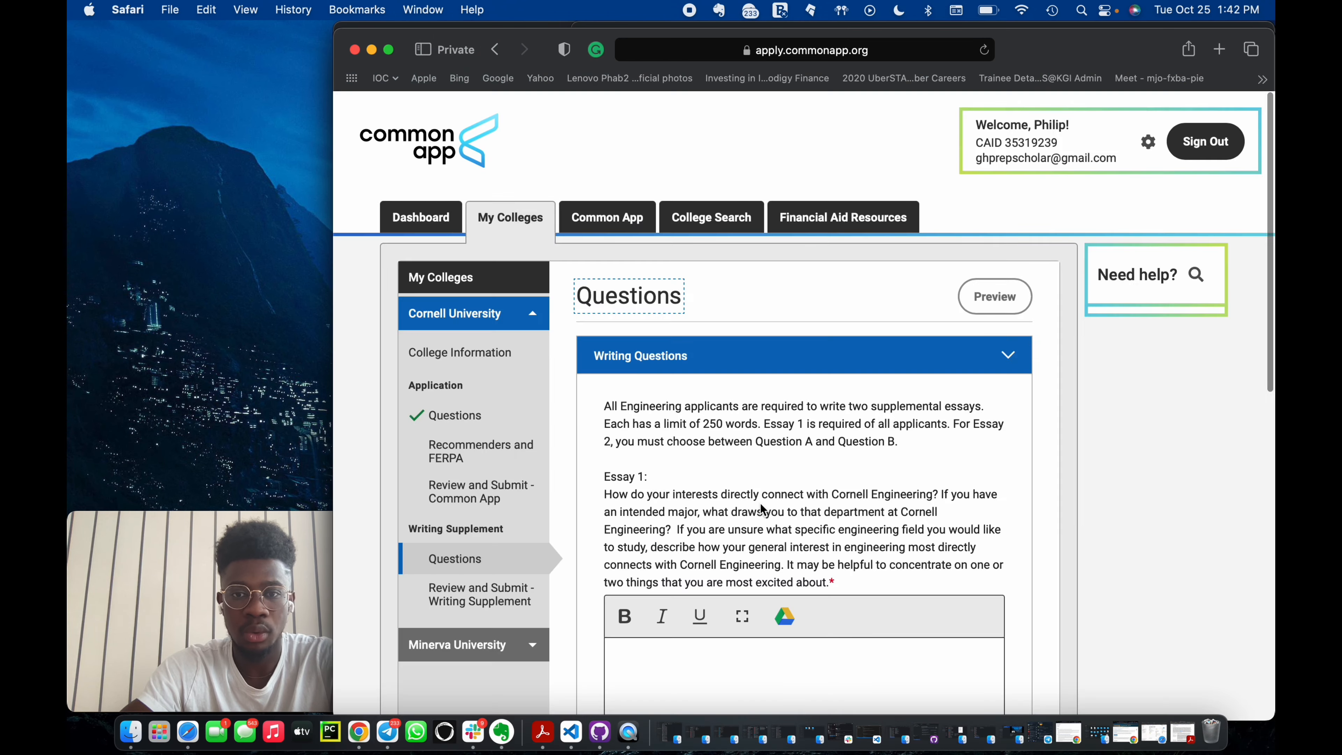
scroll(760, 503, down, 4)
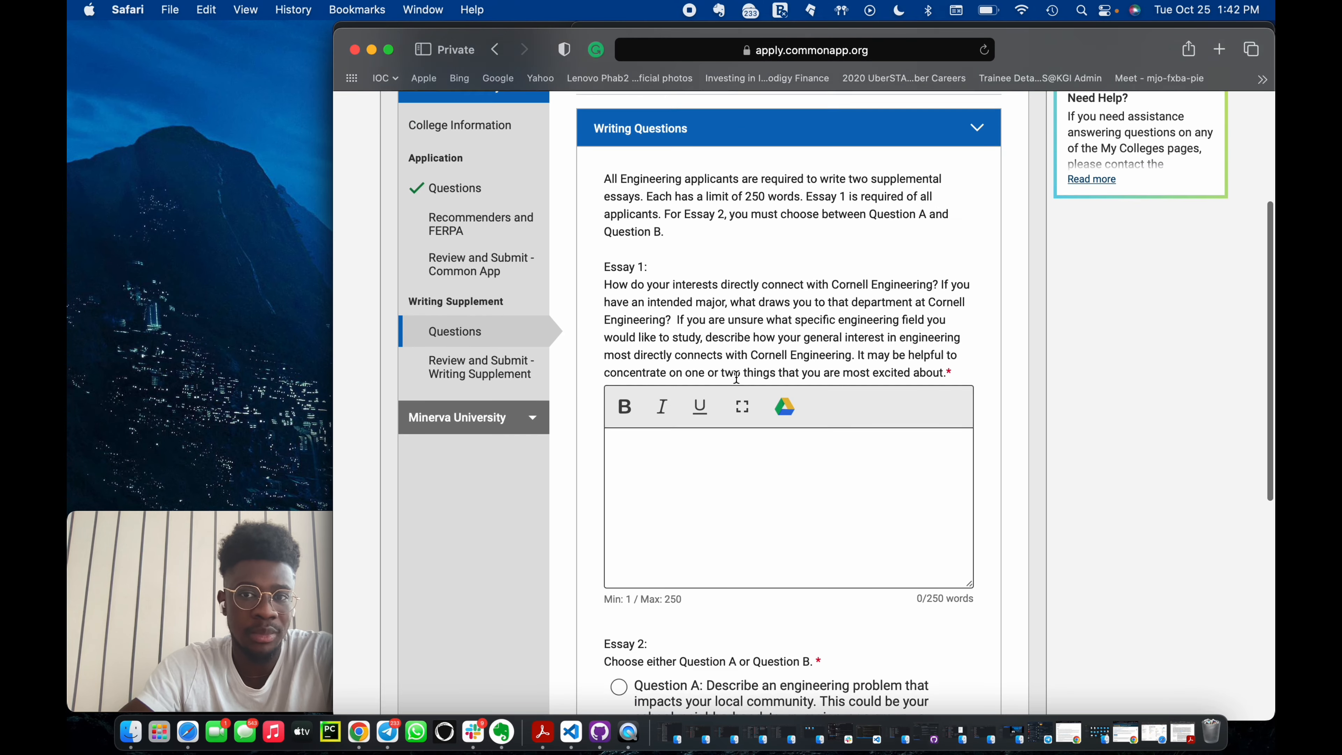
scroll(736, 376, down, 1)
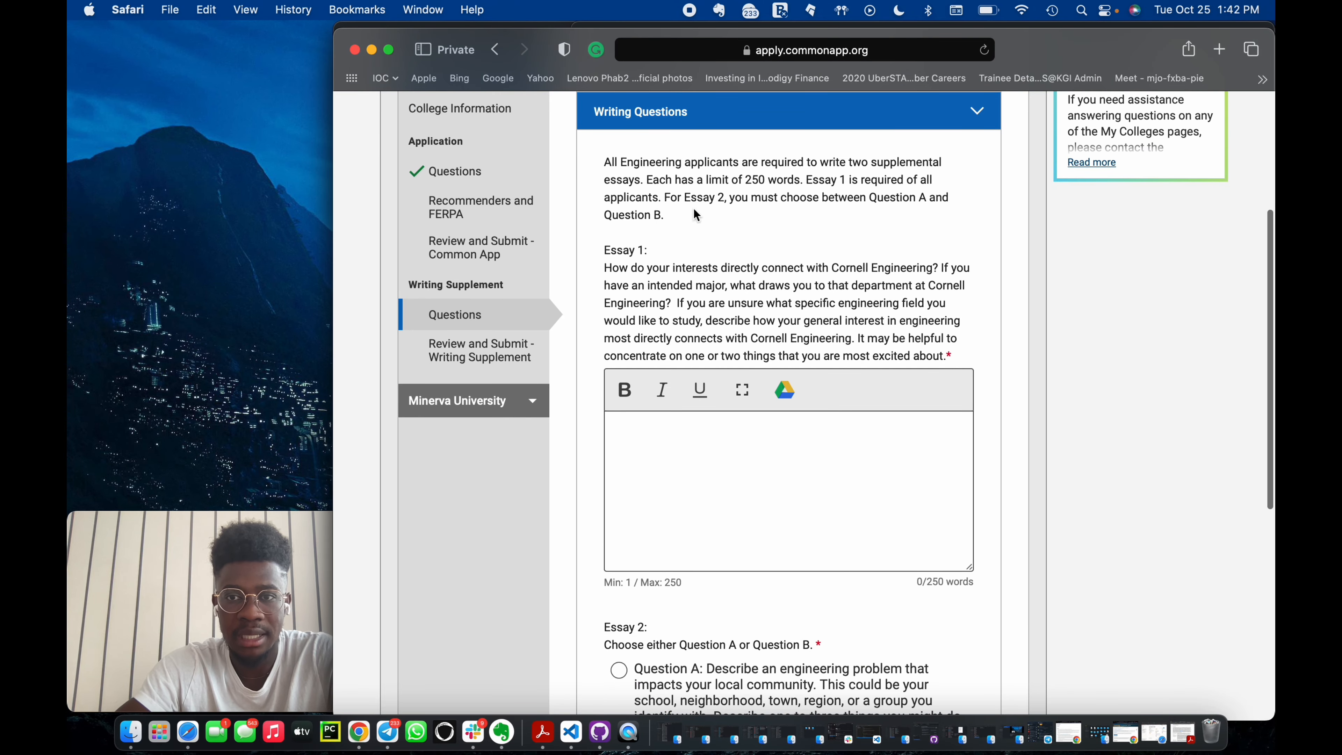
scroll(756, 335, down, 8)
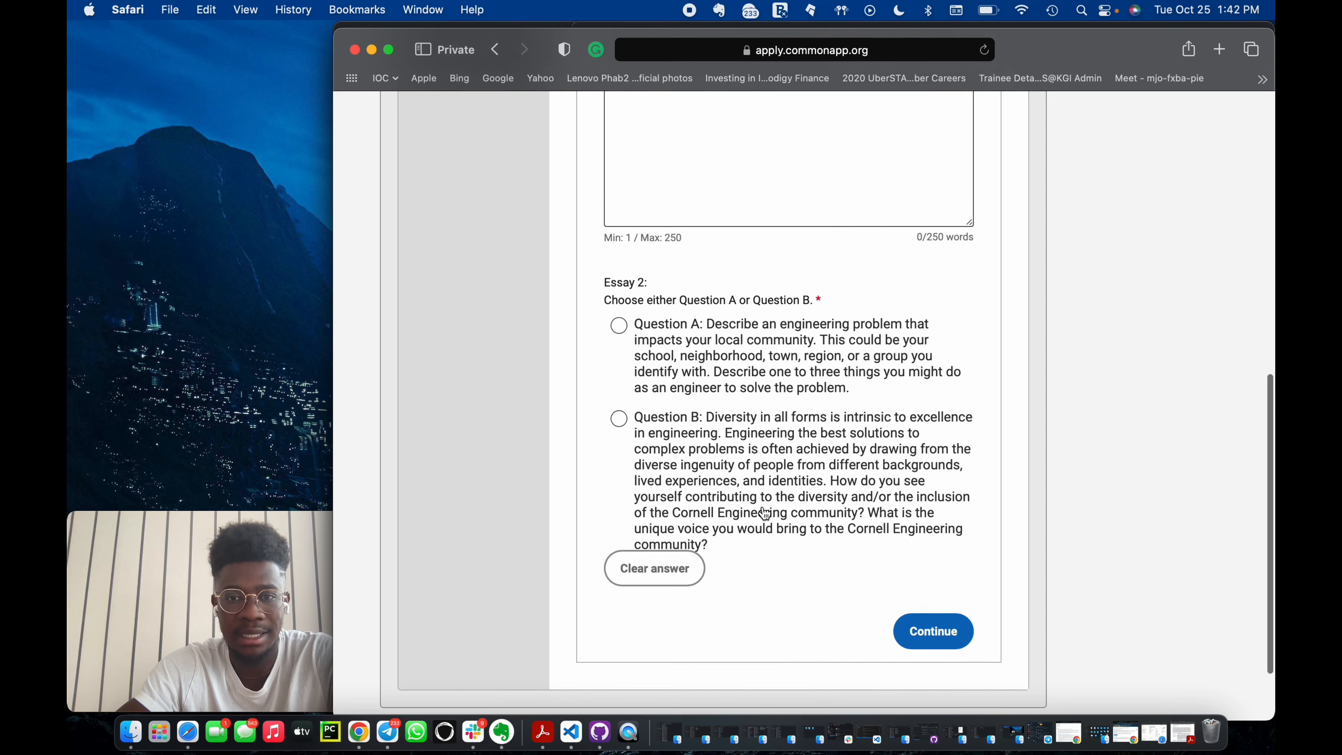
click(671, 279)
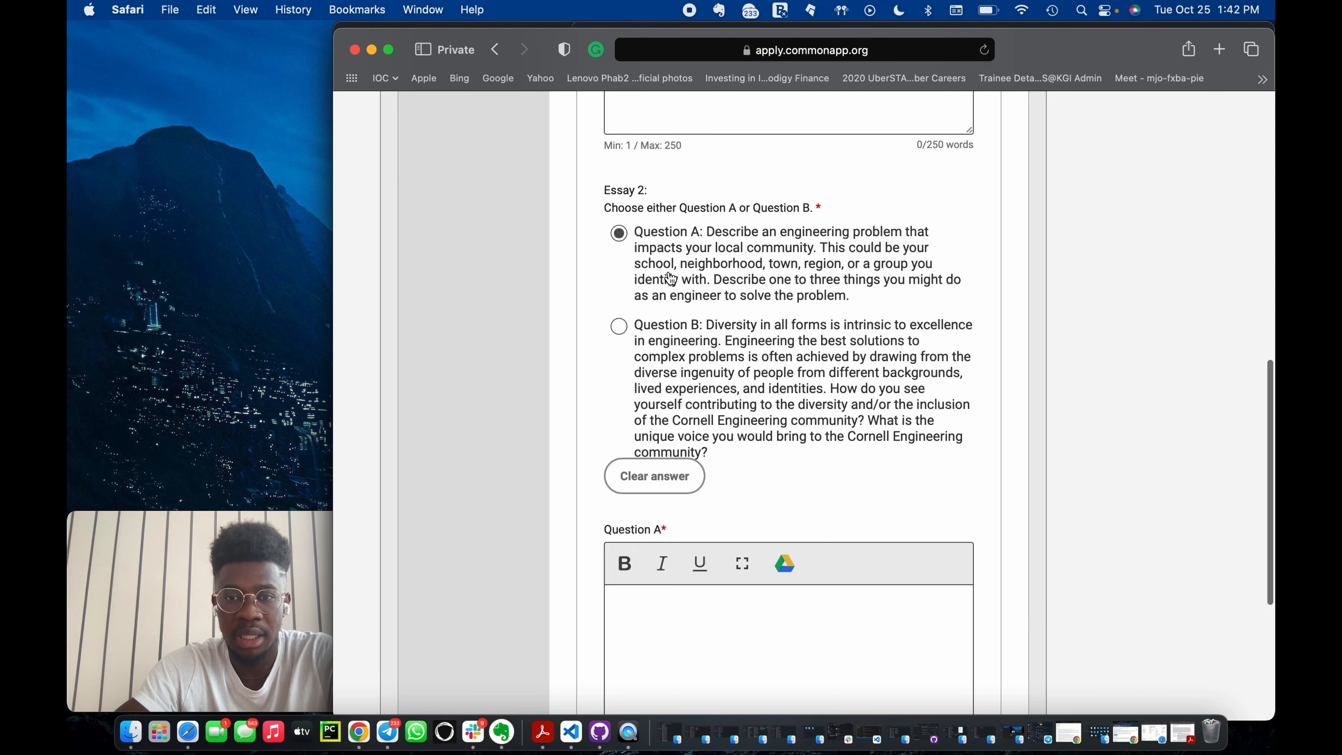
Examine Cornell's Common App Review and Submit page and its Recommenders and FERPA page.
scroll(708, 475, down, 3)
scroll(712, 523, up, 10)
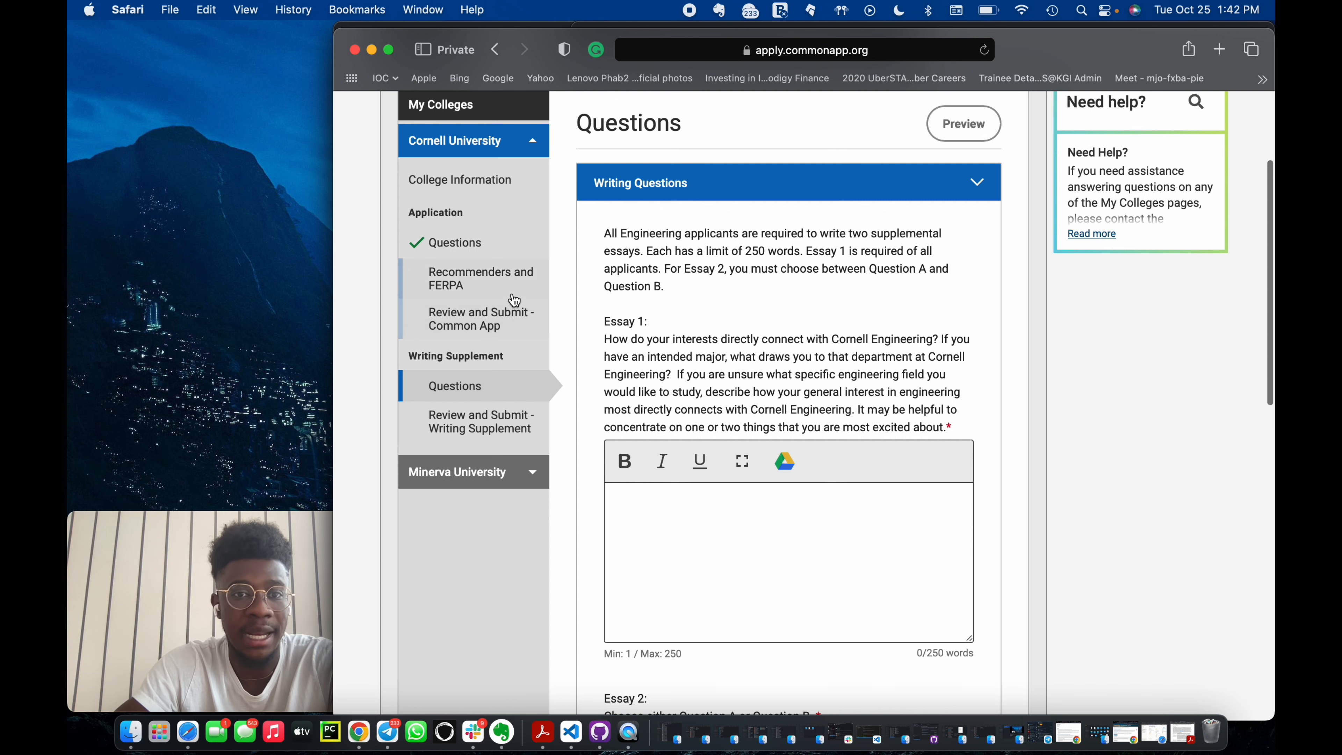
click(468, 325)
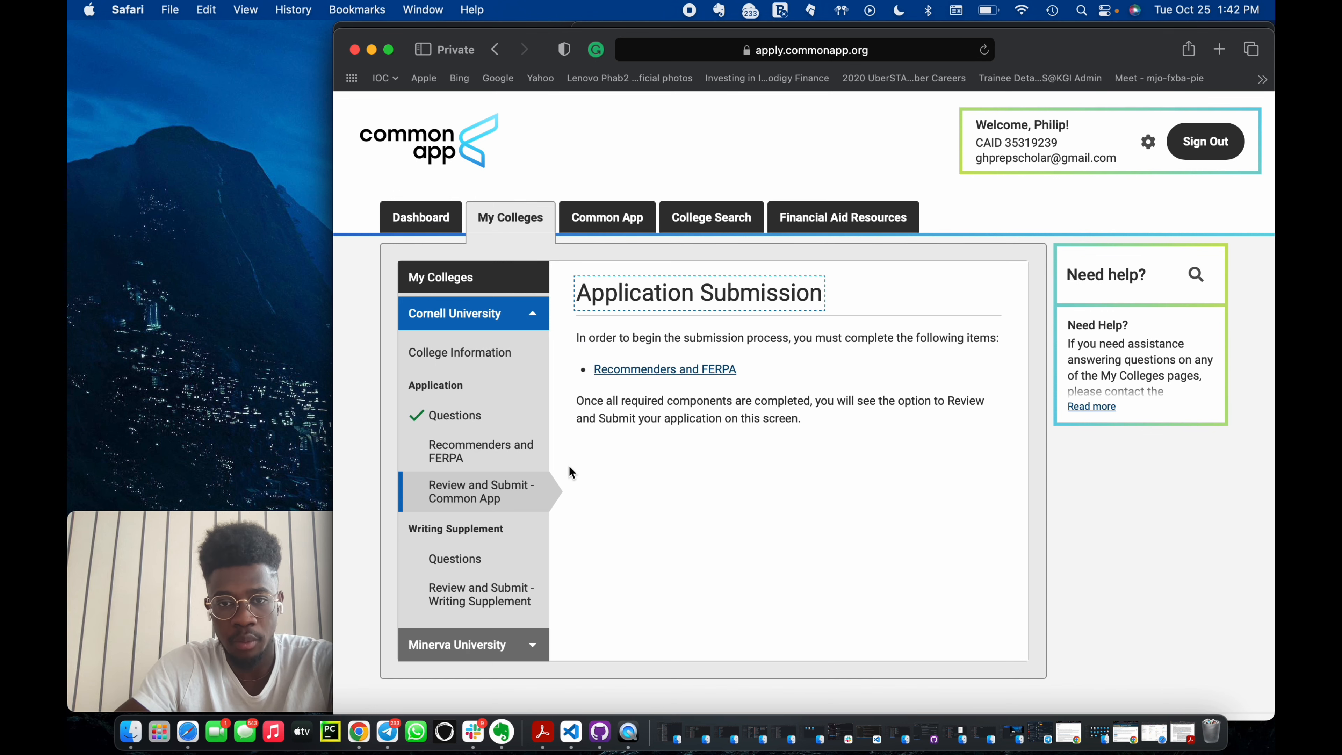
click(480, 456)
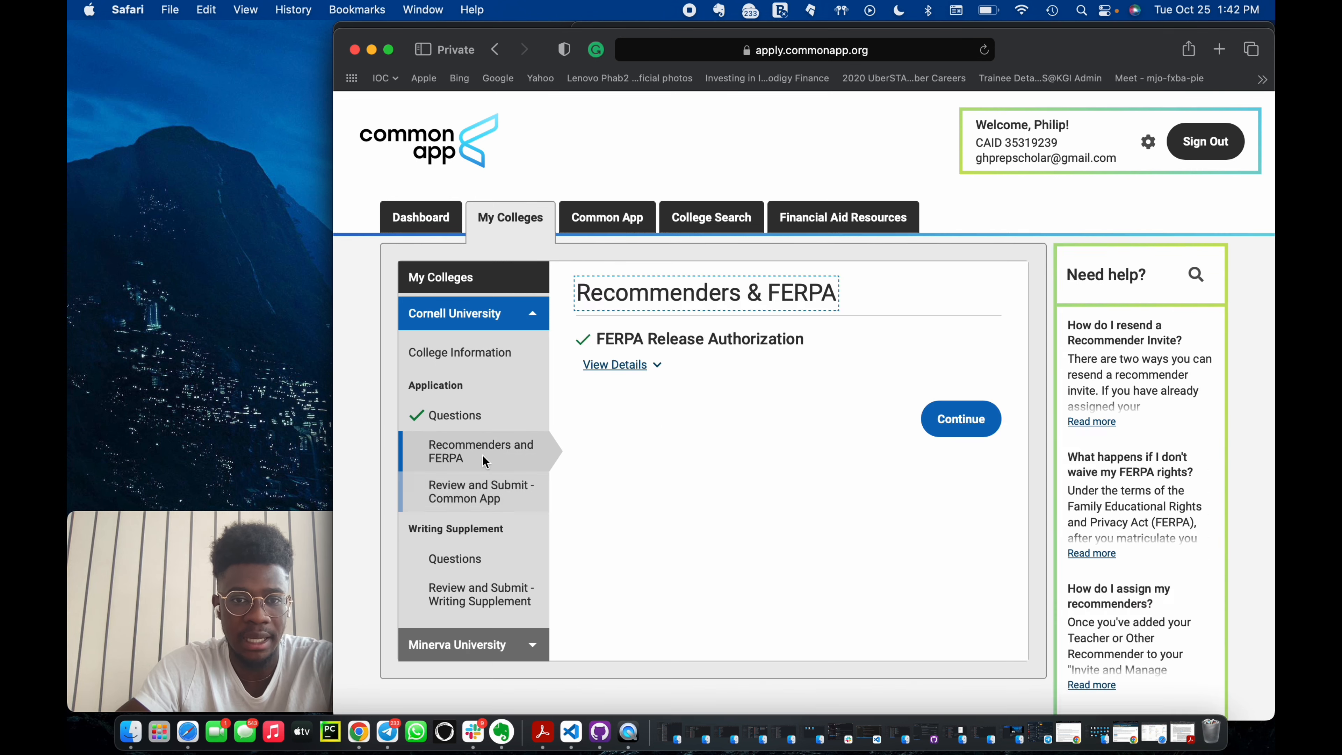
Examine Cornell's Writing Supplement submission requirements and return to the Dashboard.
scroll(731, 542, down, 10)
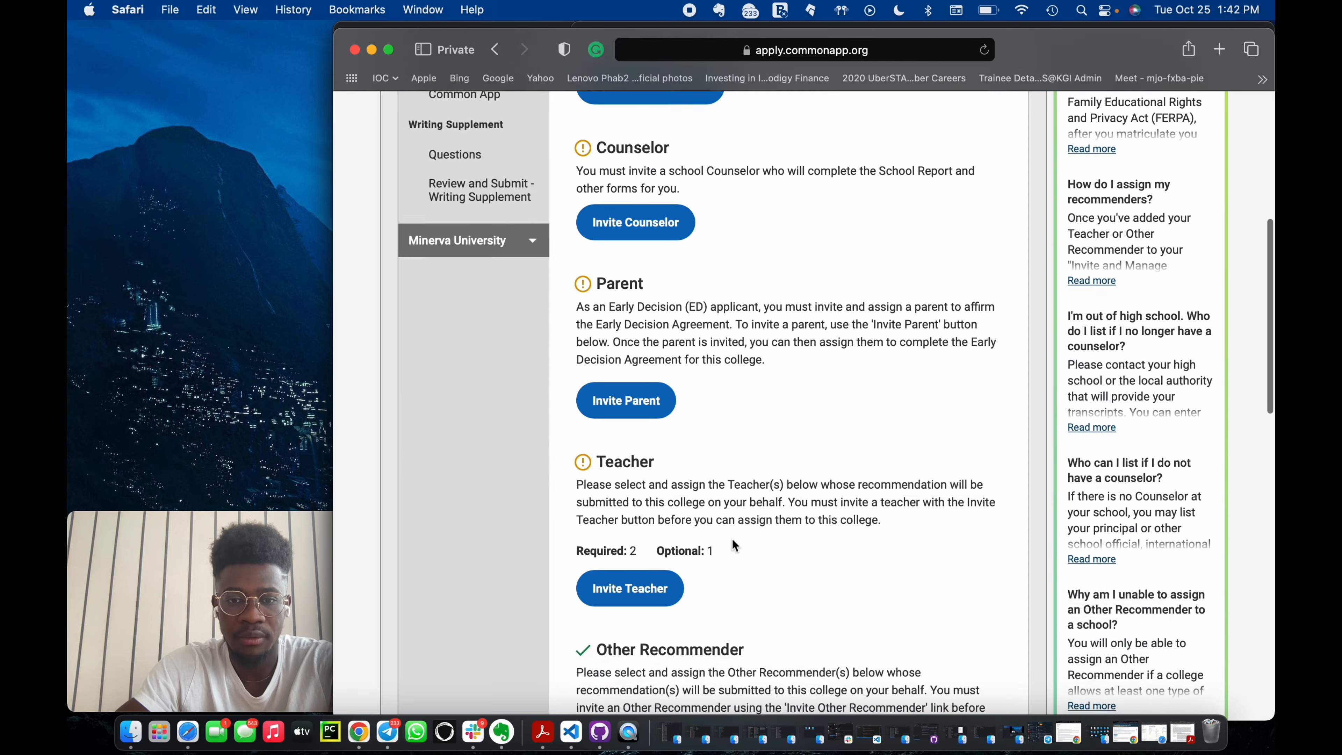
scroll(732, 539, up, 5)
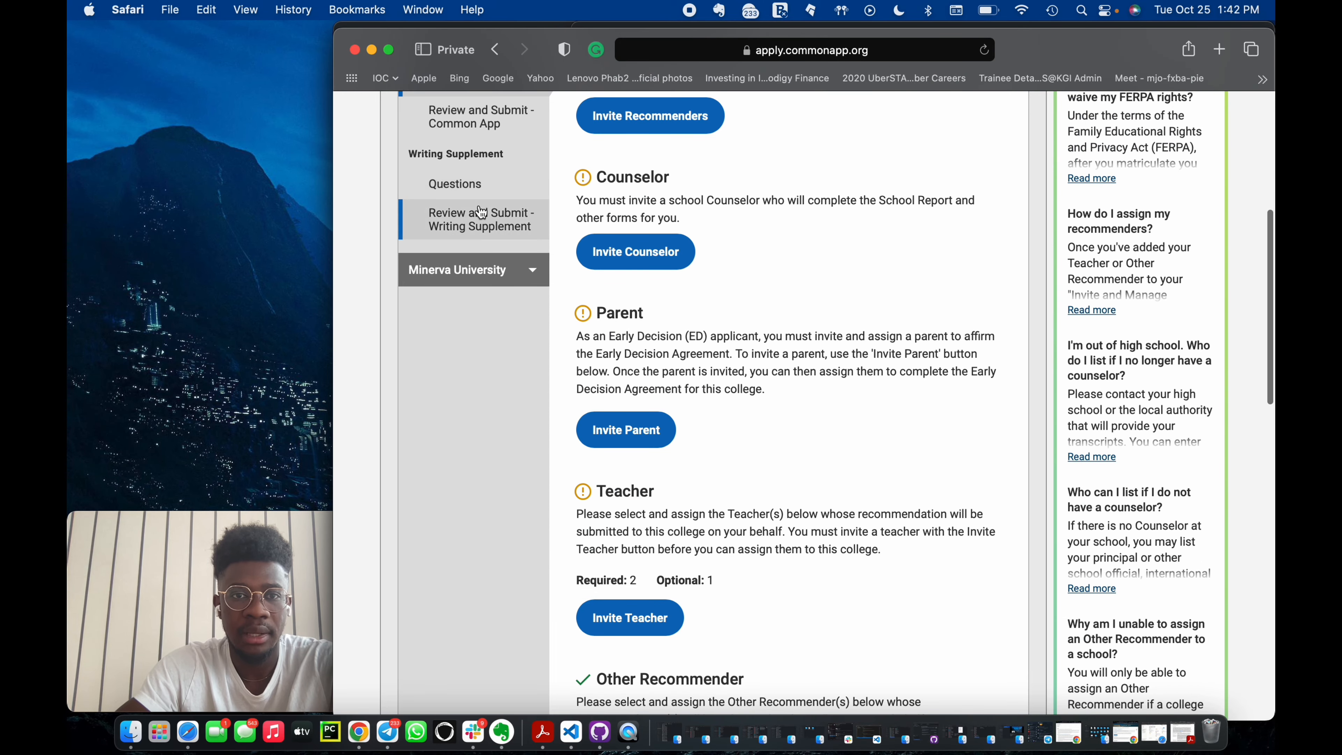
click(480, 214)
scroll(792, 346, down, 1)
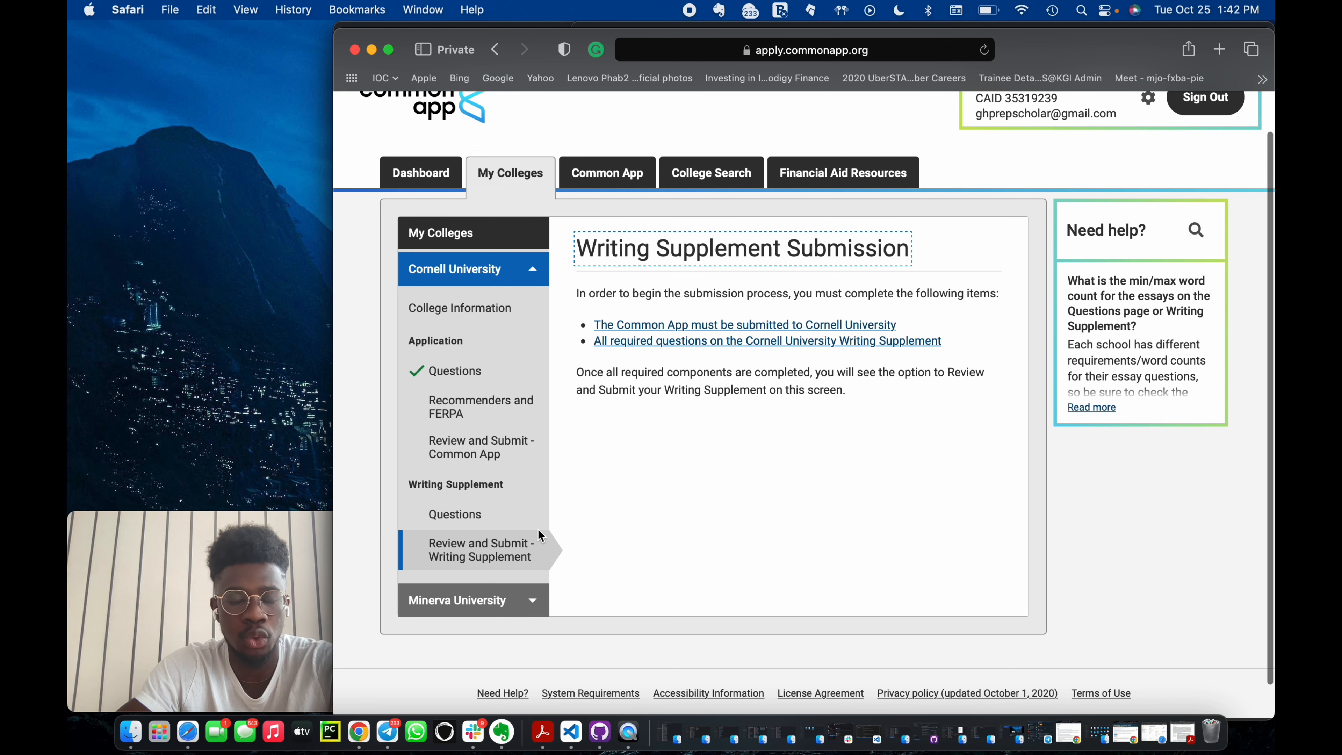
scroll(537, 535, up, 1)
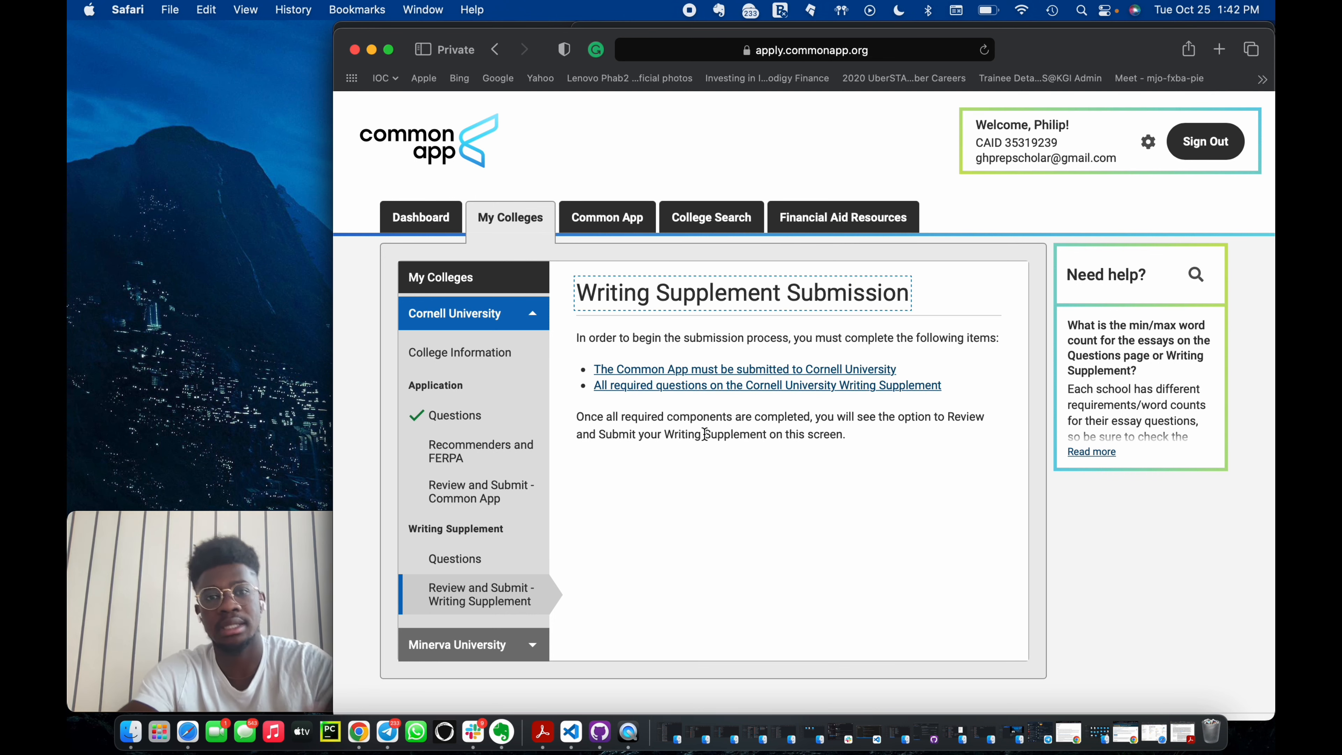
click(422, 217)
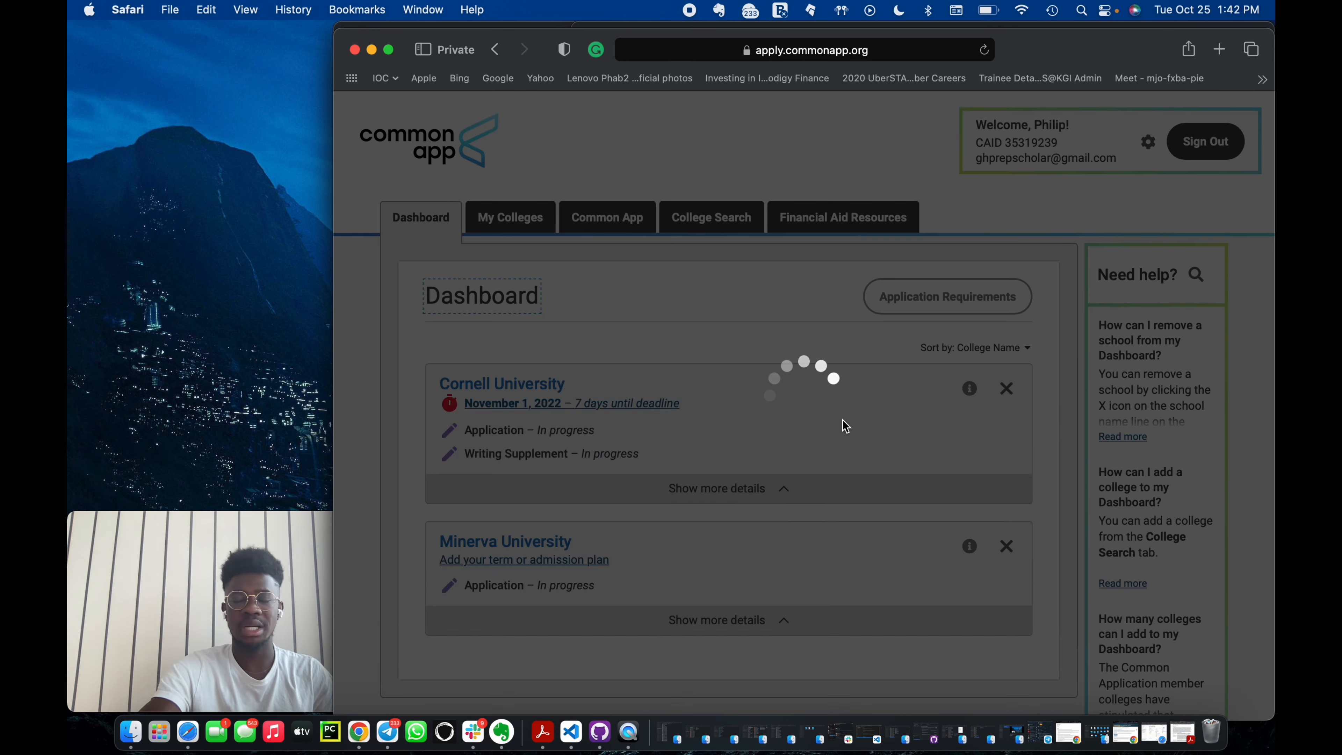